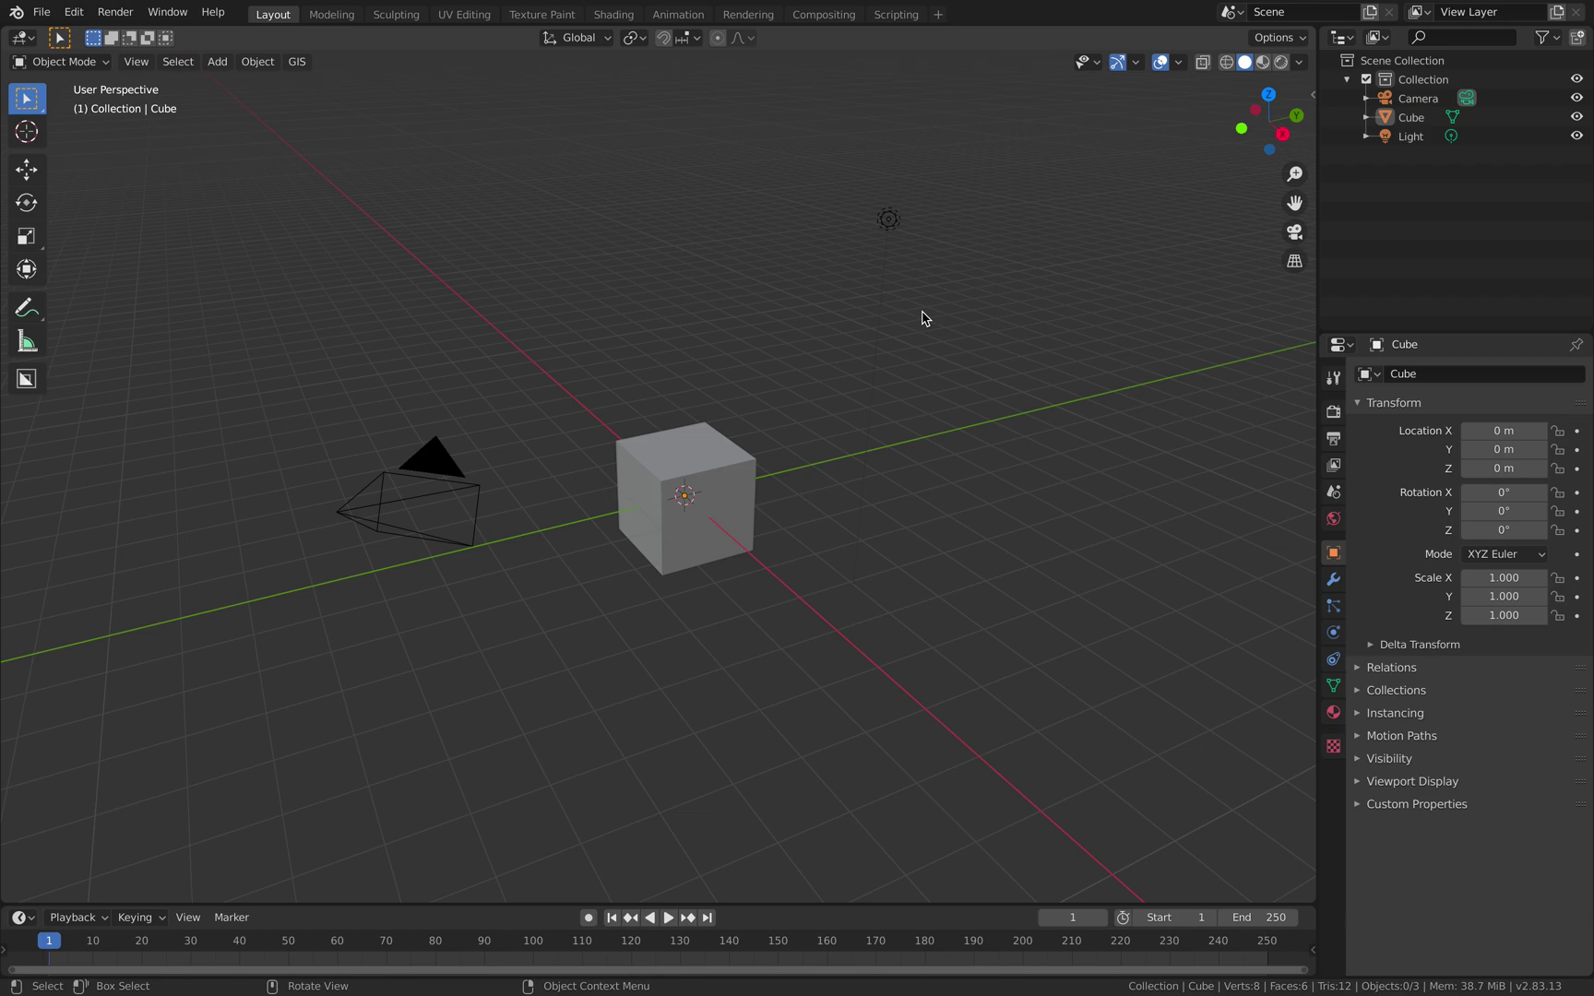
- Delete the default light and camera from the scene
middle_click_drag(794, 399, 889, 235)
left_click(872, 214)
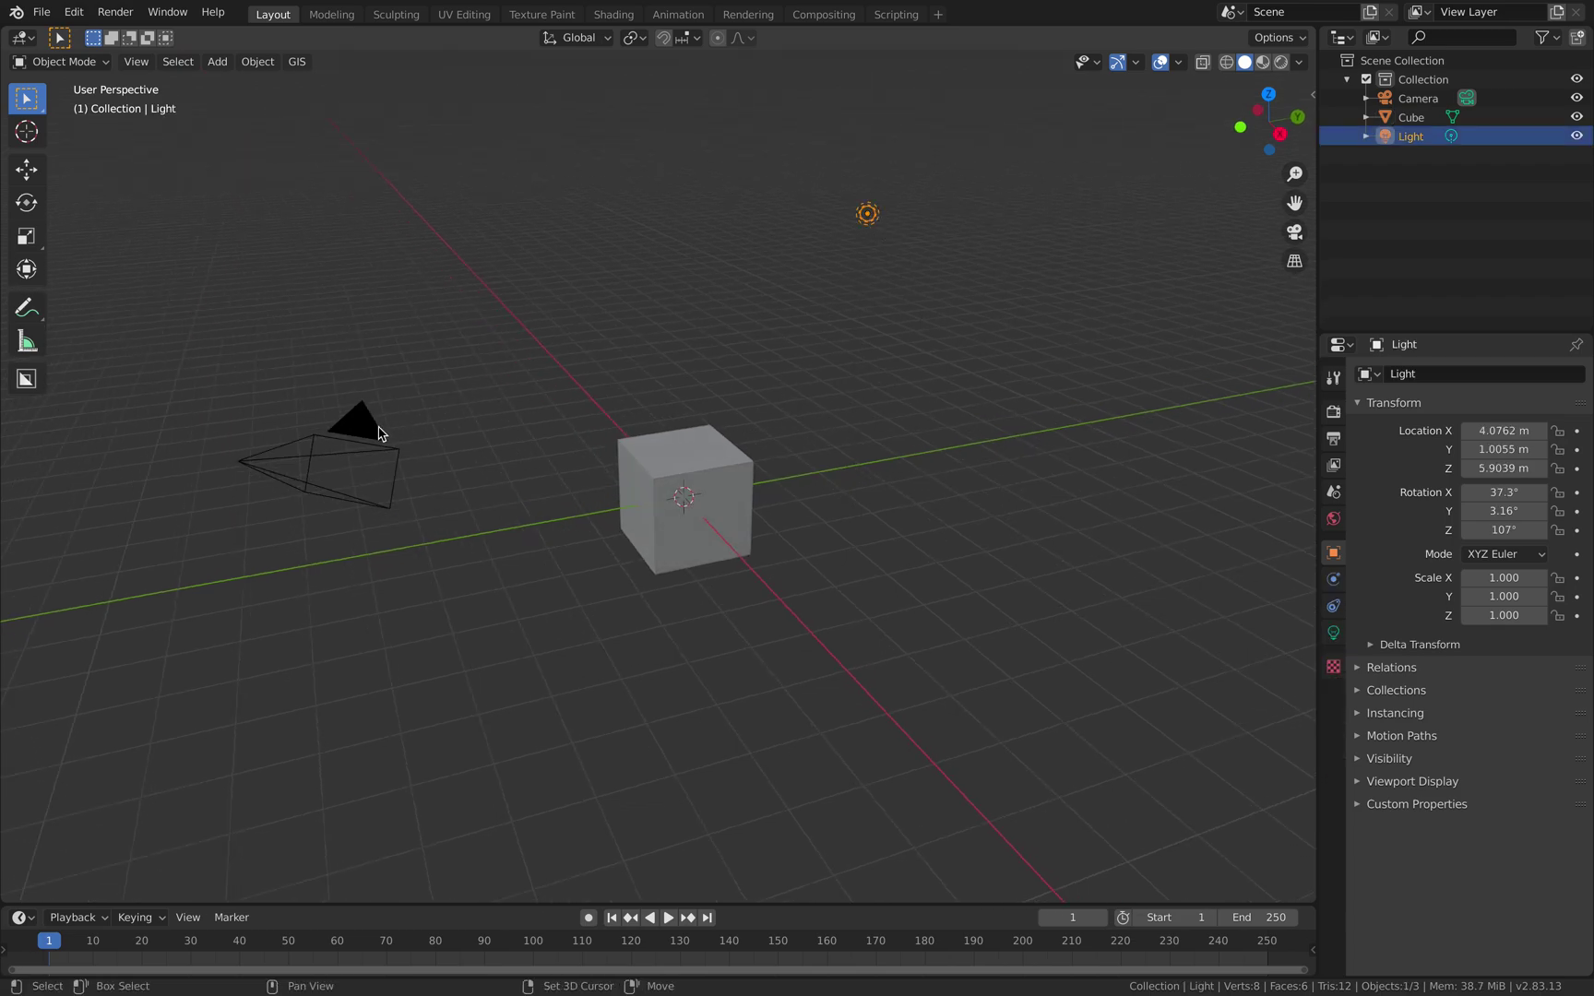
left_click(378, 431, "shift")
key("x")
left_click(375, 432)
- Duplicate the default cube along the Y axis and repeat the duplication to form a row of six cubes
left_click(623, 473)
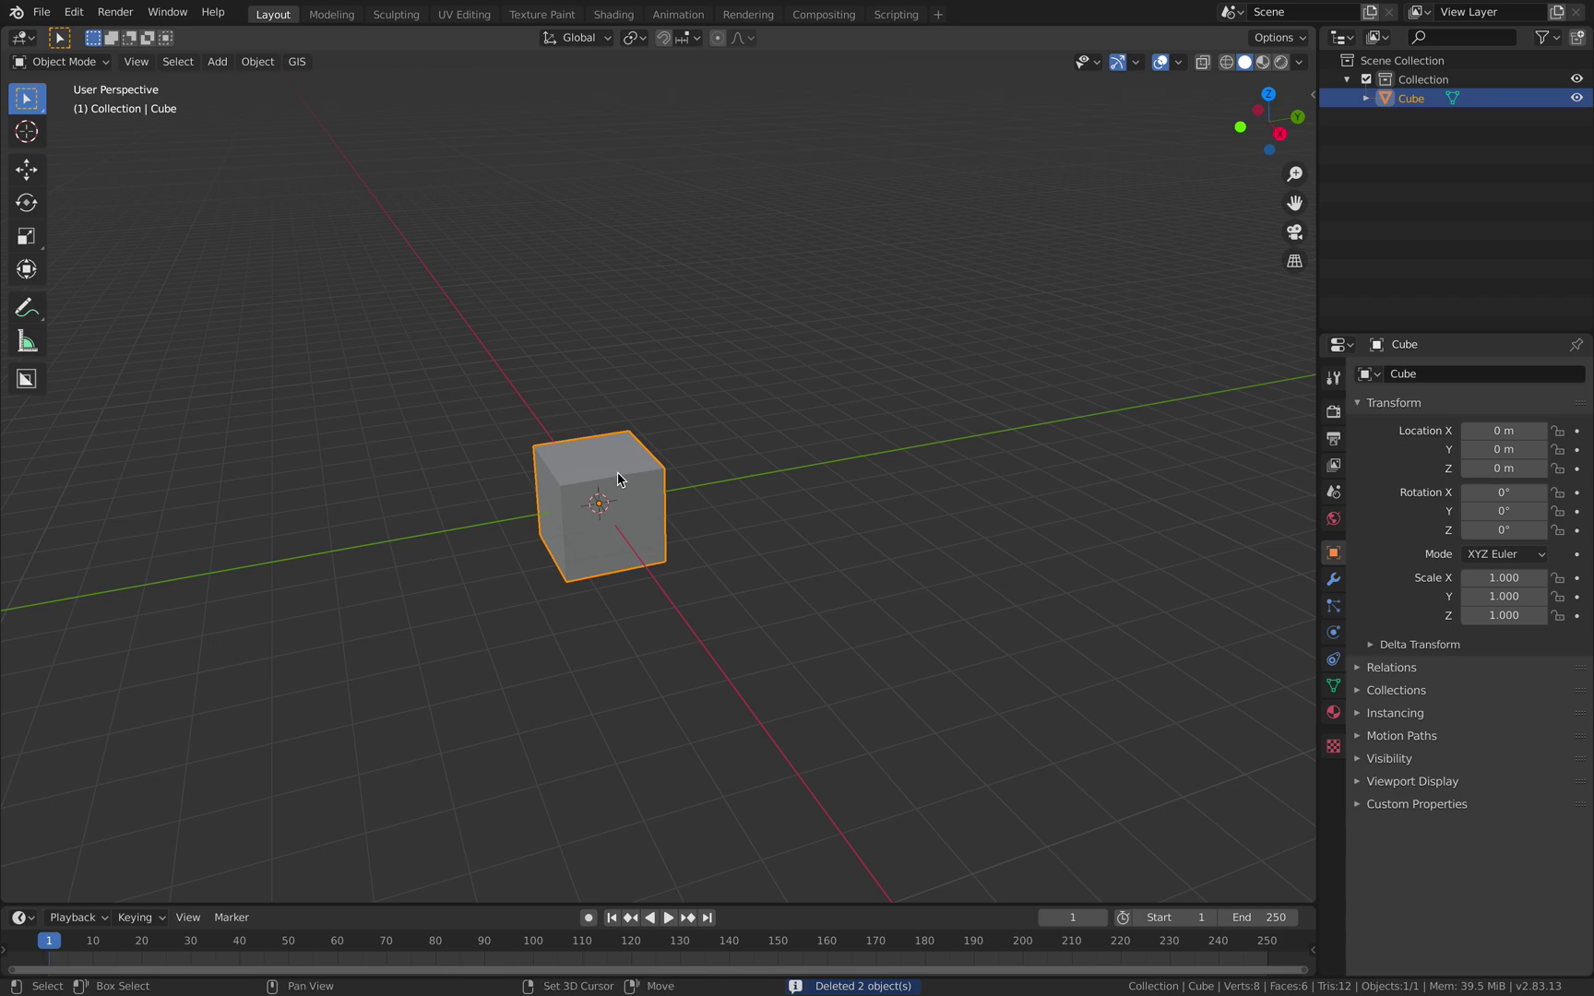
key("shift+d")
key("y")
left_click(736, 465)
key("shift+r")
key("shift+r")
key("shift+r")
key("shift+r")
- Move the whole row of six cubes slightly along the X axis
middle_click_drag(810, 448, 783, 516)
key("a")
key("g")
key("x")
left_click(745, 531)
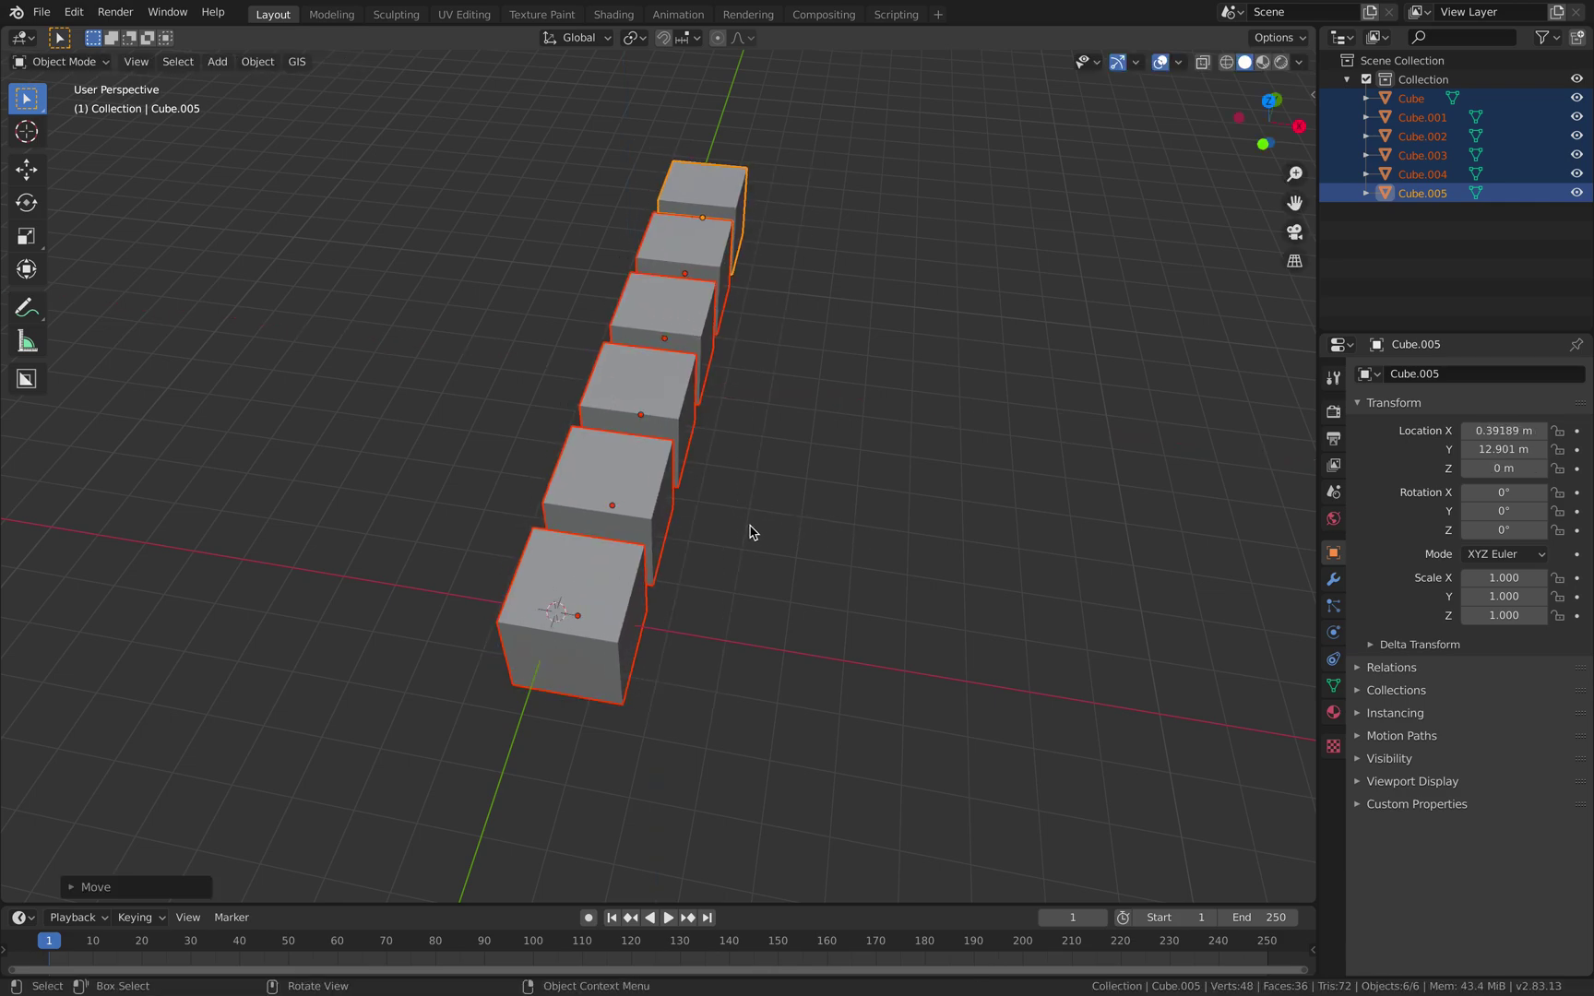
- Duplicate the row of cubes along the X axis and repeat until there are five rows
left_click(799, 541)
key("a")
key("shift+d")
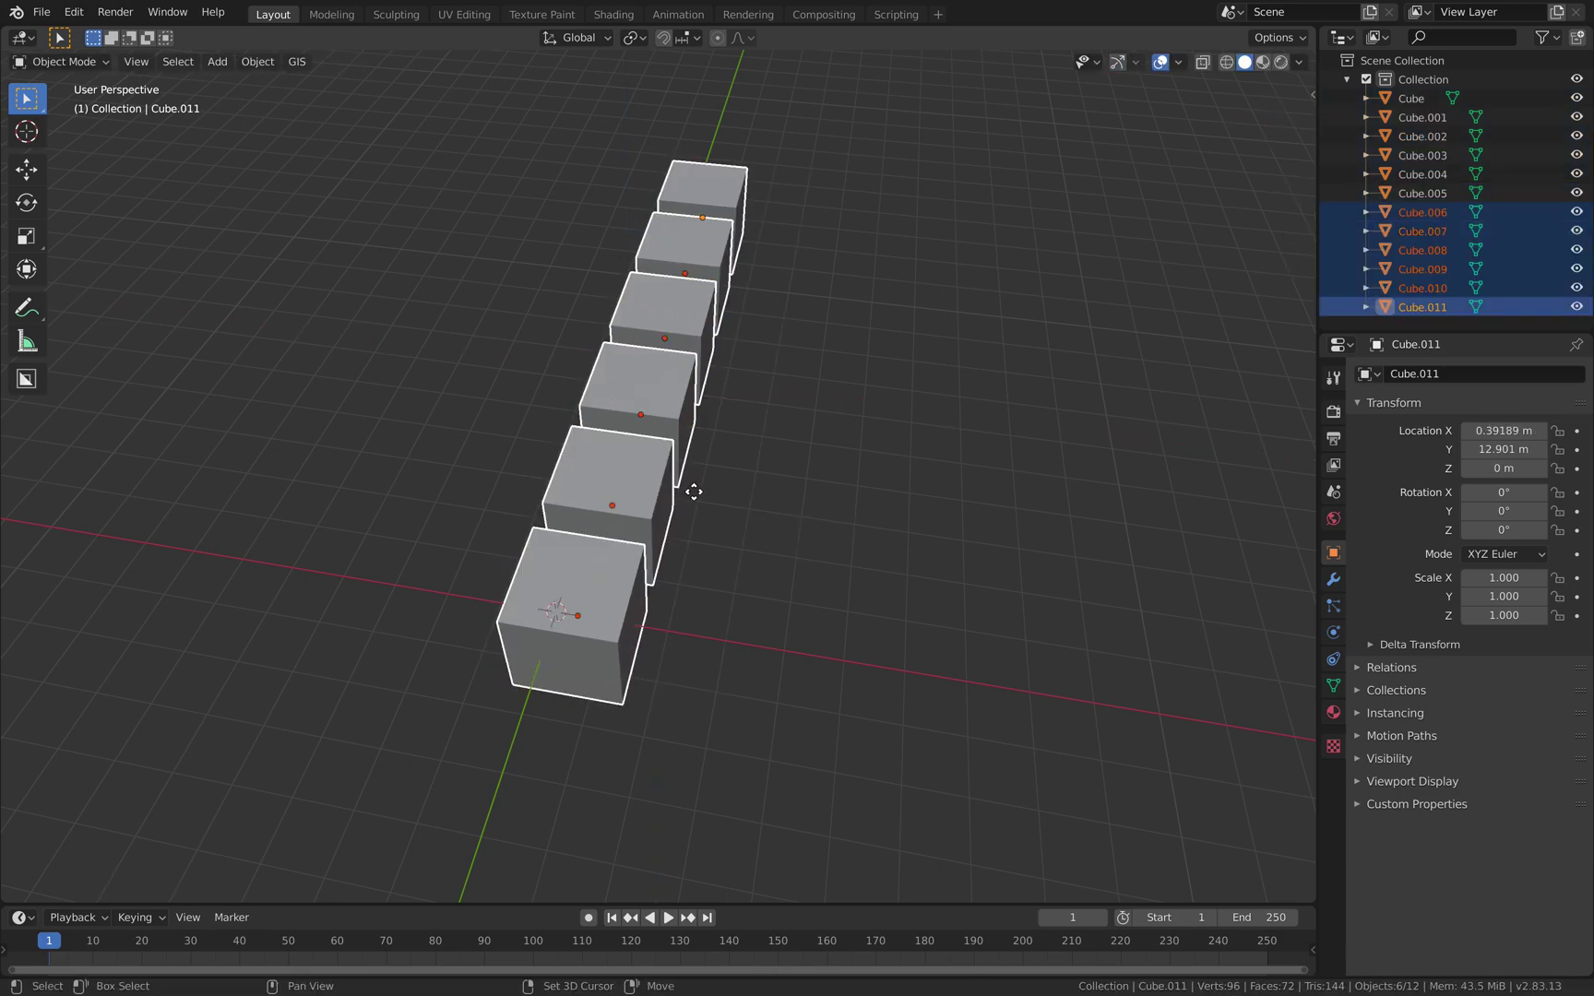
key("x")
left_click(798, 527)
key("shift+r")
key("shift+r")
key("shift+r")
scroll(830, 532, "down", 3)
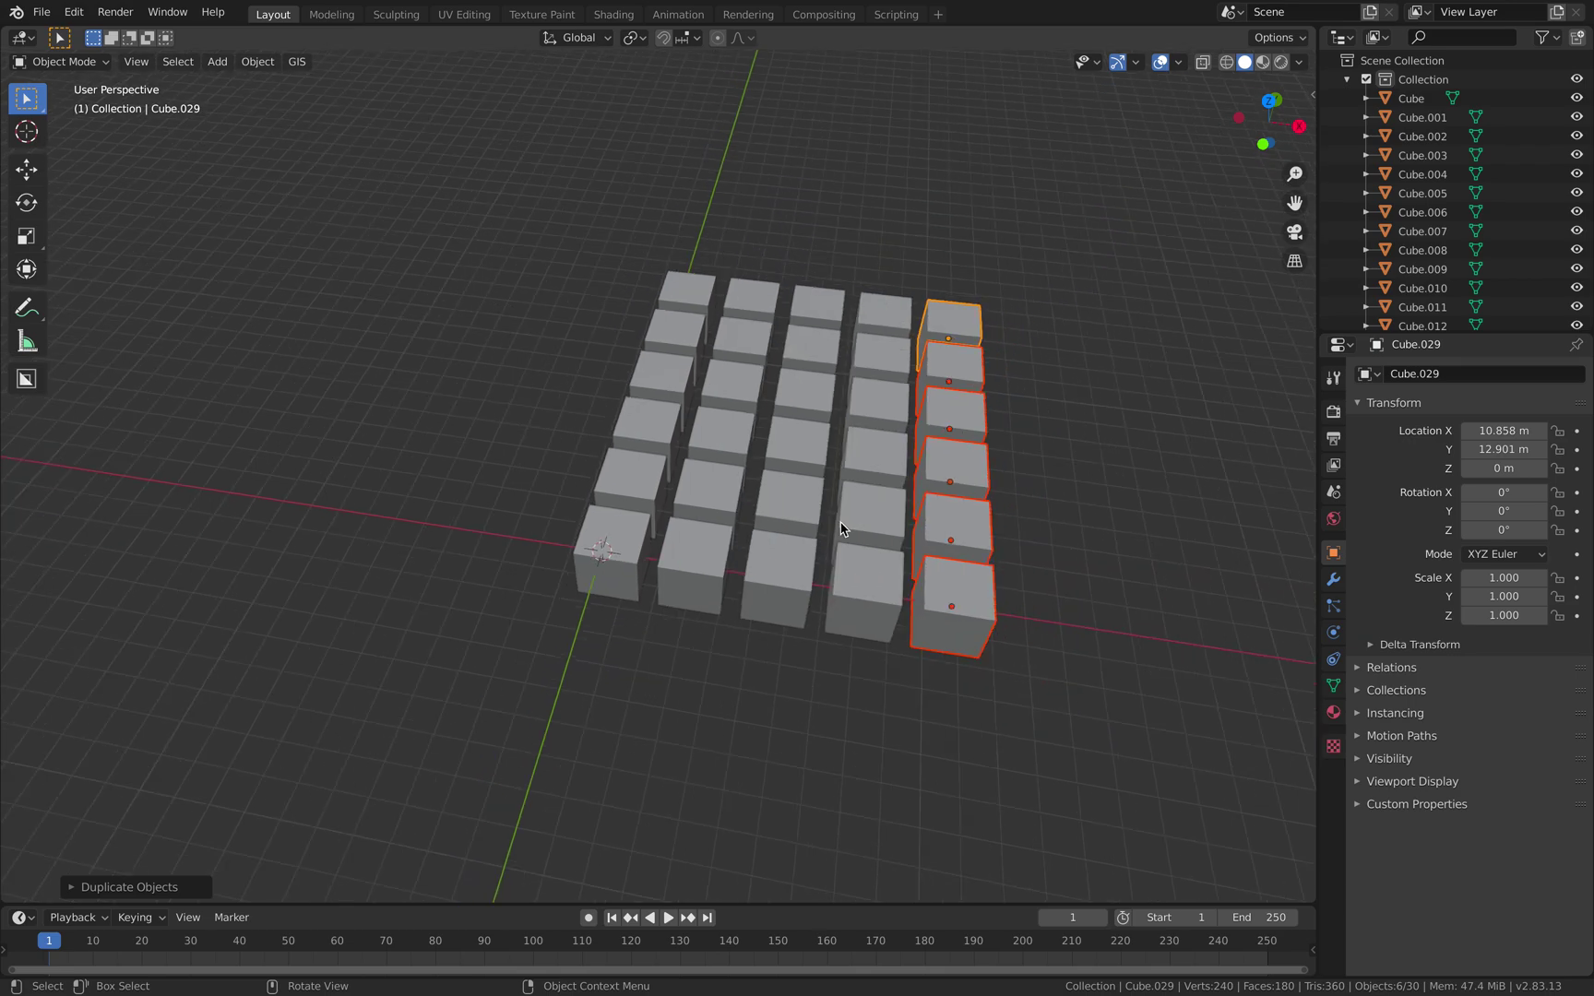
- View the cube grid from several angles, then delete all the cubes in the scene
middle_click_drag(843, 531, 680, 509, "shift")
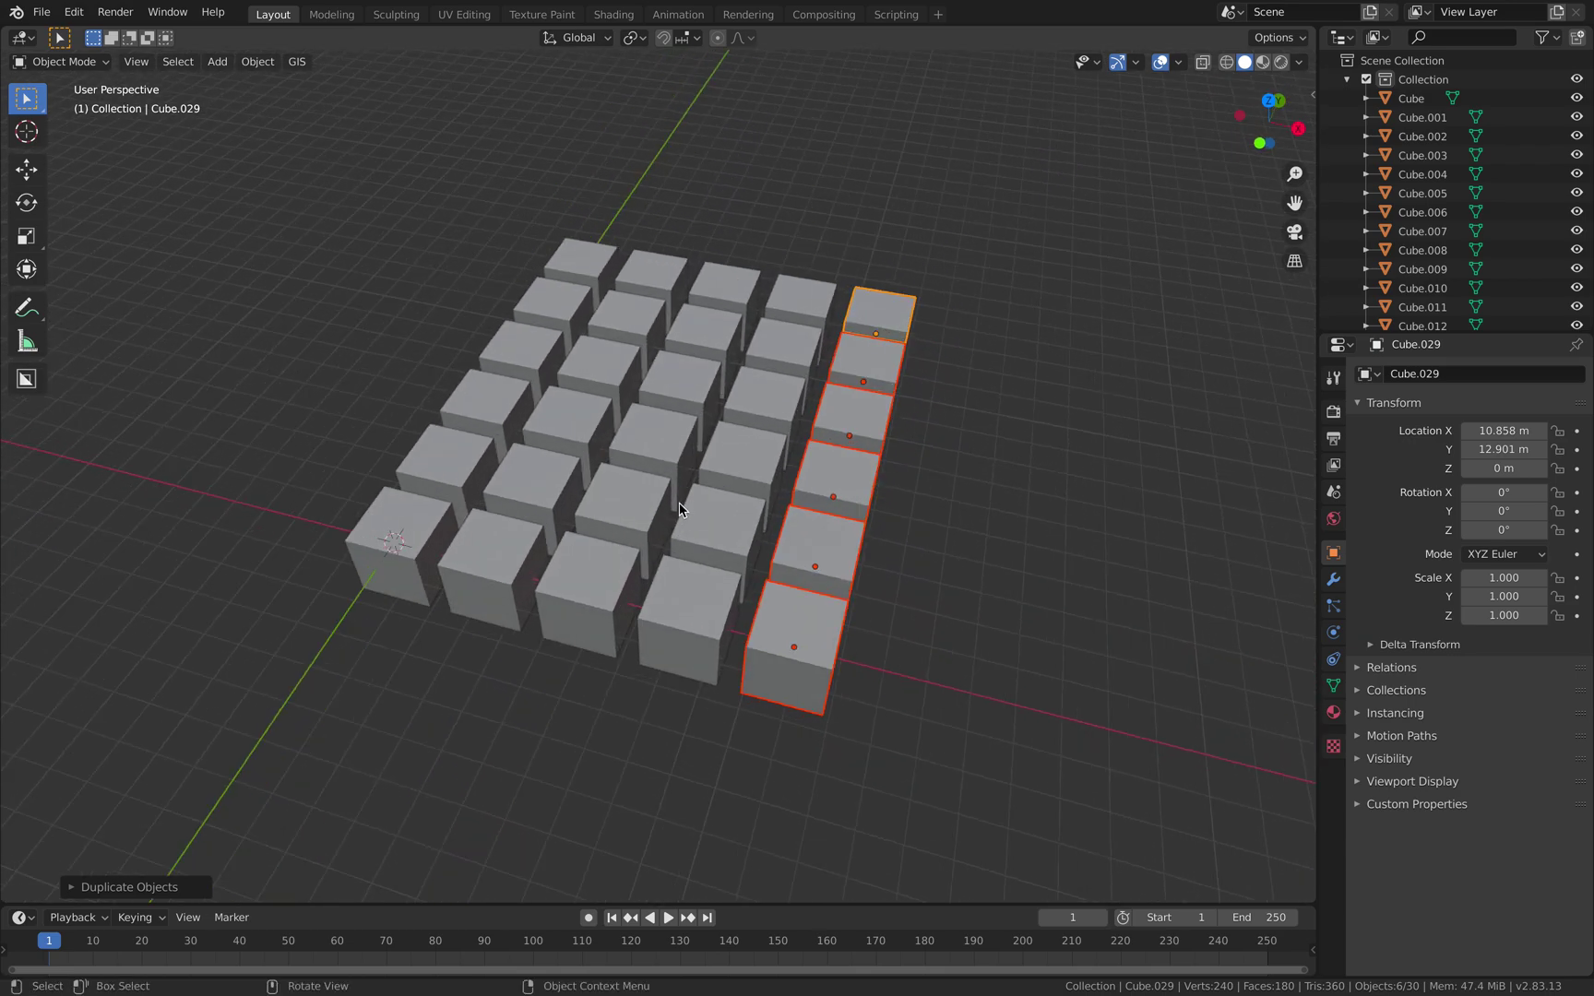
middle_click_drag(687, 506, 640, 466)
key("alt+a")
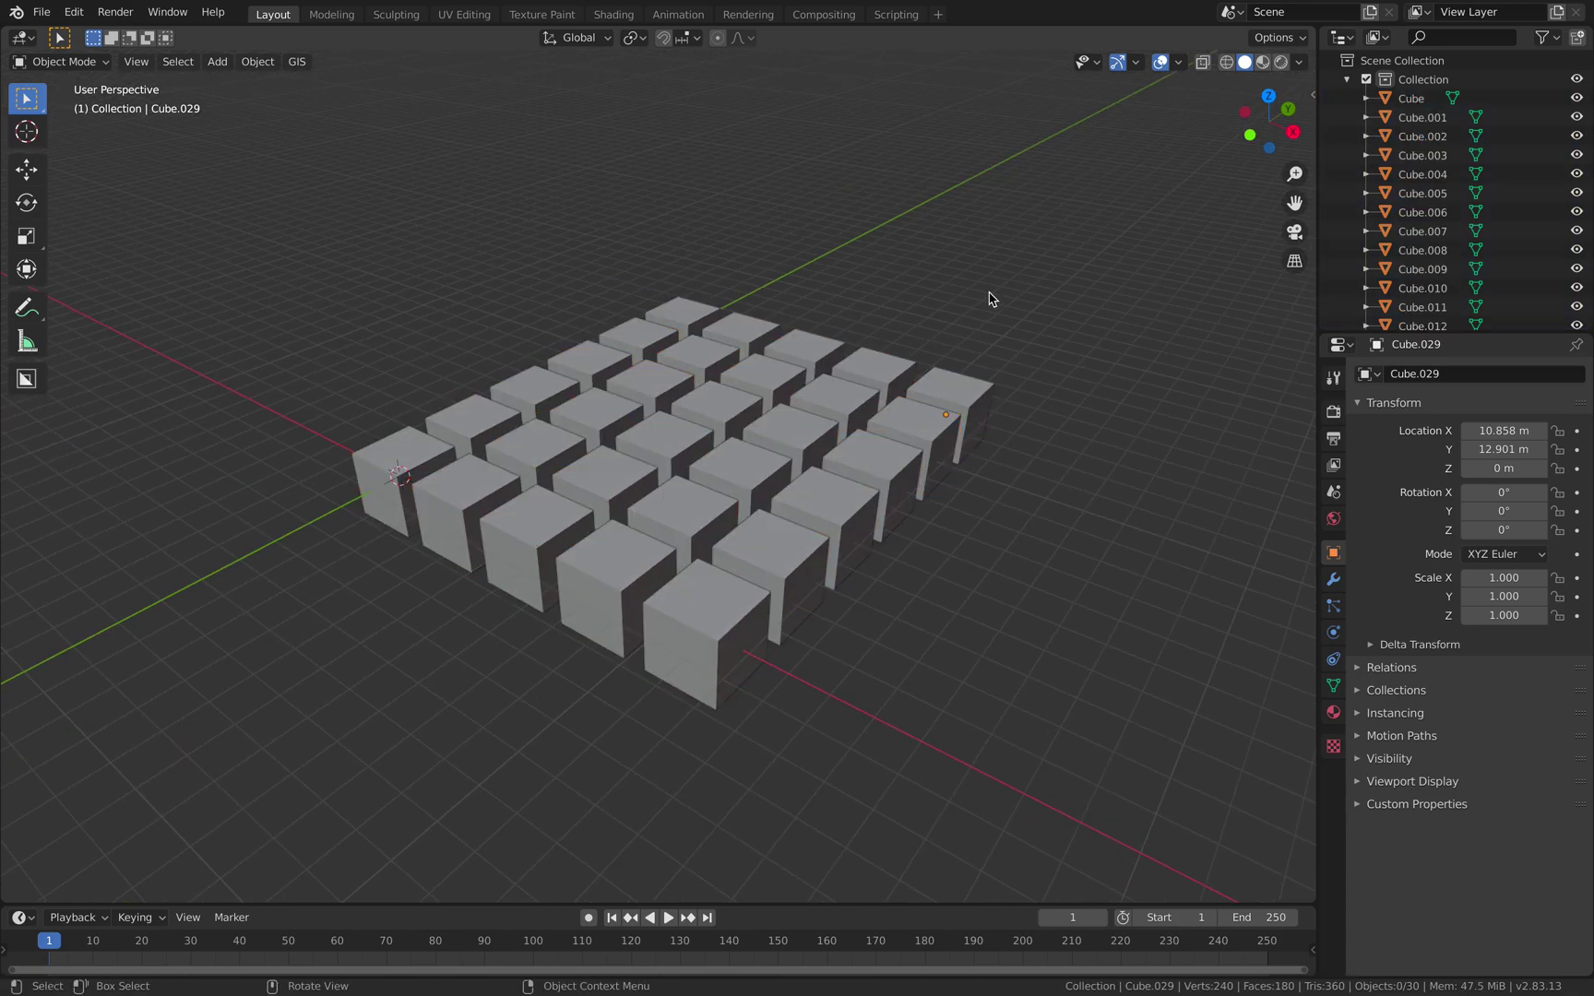
middle_click_drag(1033, 239, 901, 394)
key("a")
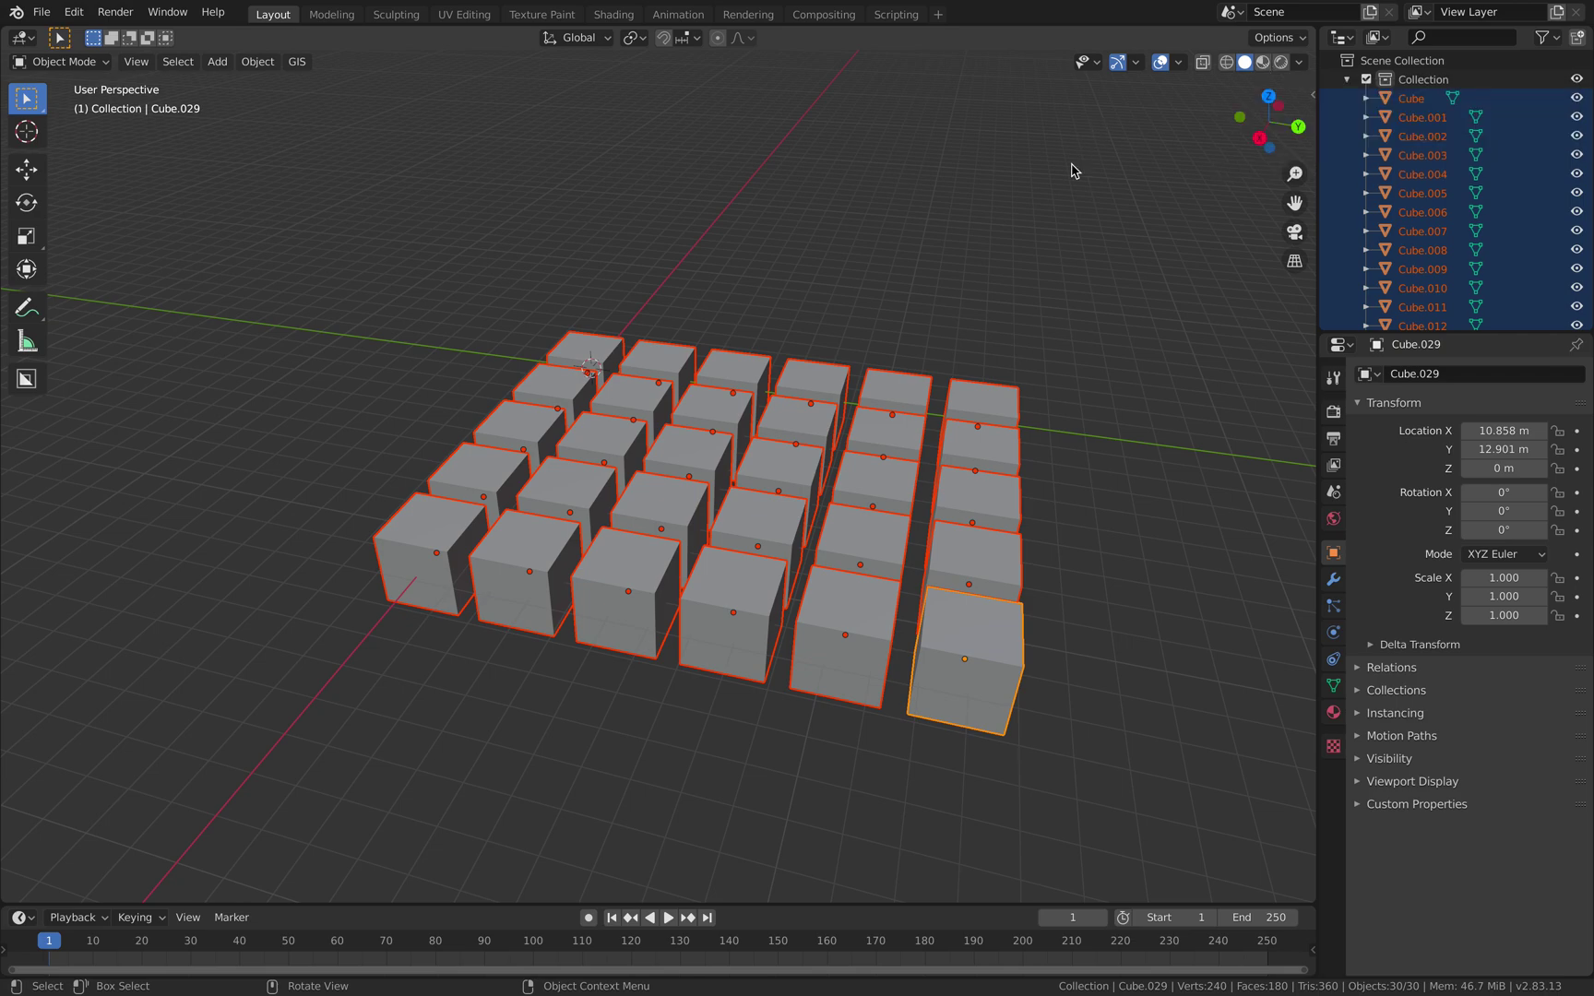
middle_click_drag(1068, 161, 961, 253)
key("x")
left_click(960, 251)
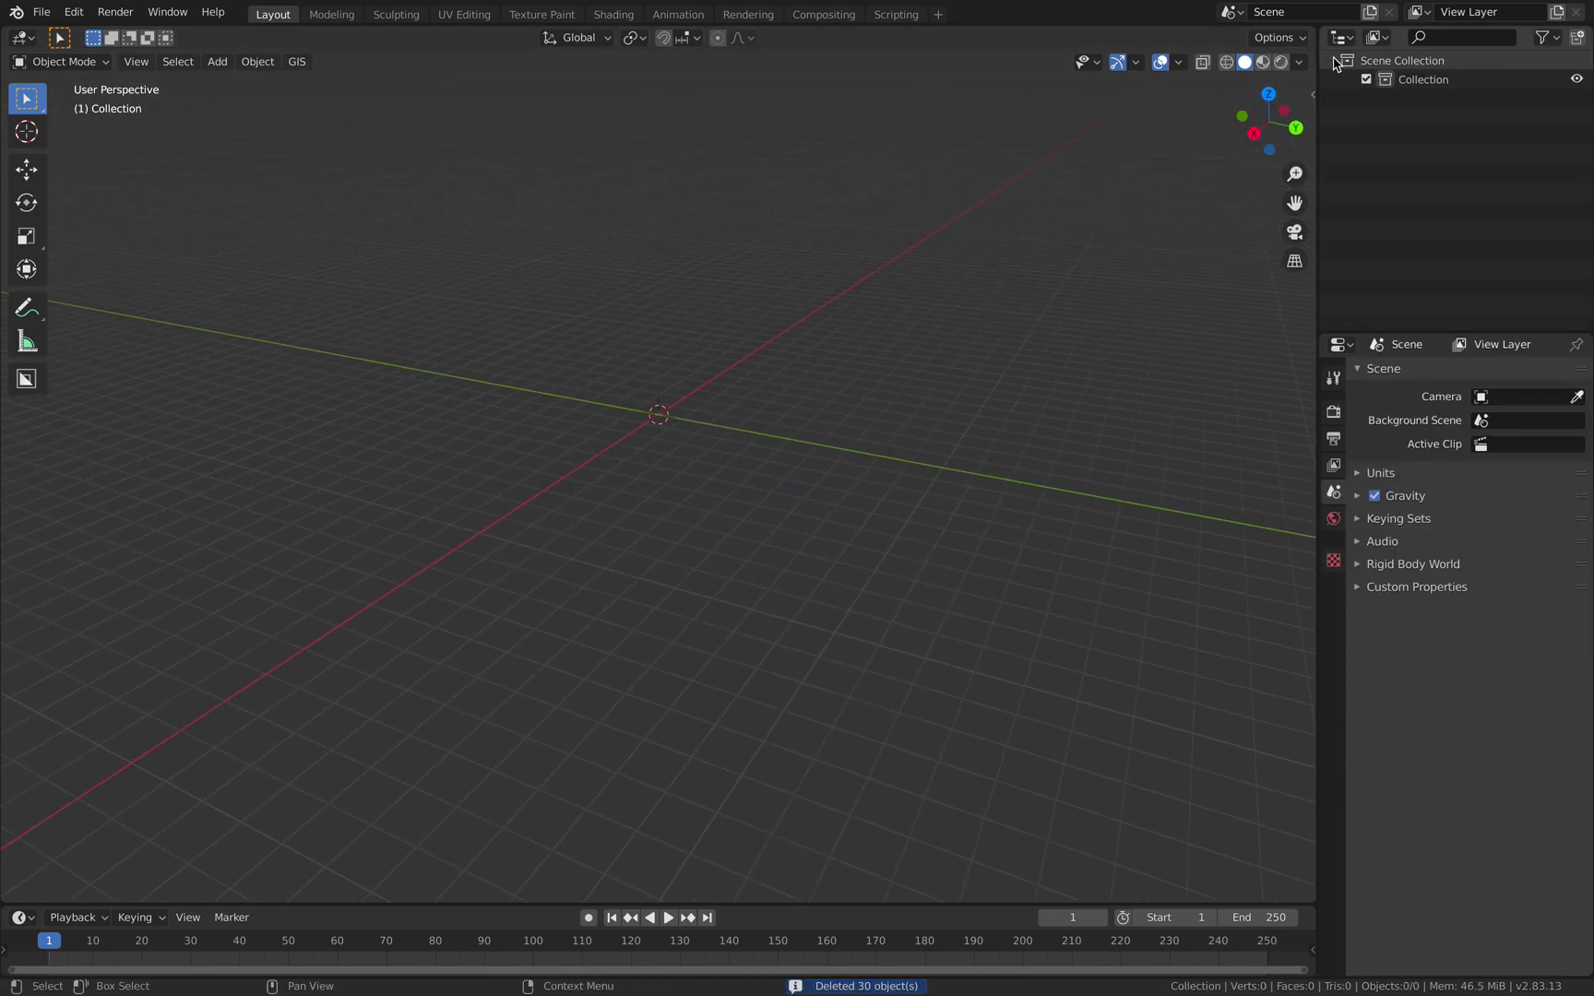
- Split the 3D viewport horizontally and make the upper area an Animation Nodes editor with a new node tree and its sidebar hidden
left_click_drag(1312, 30, 1140, 460)
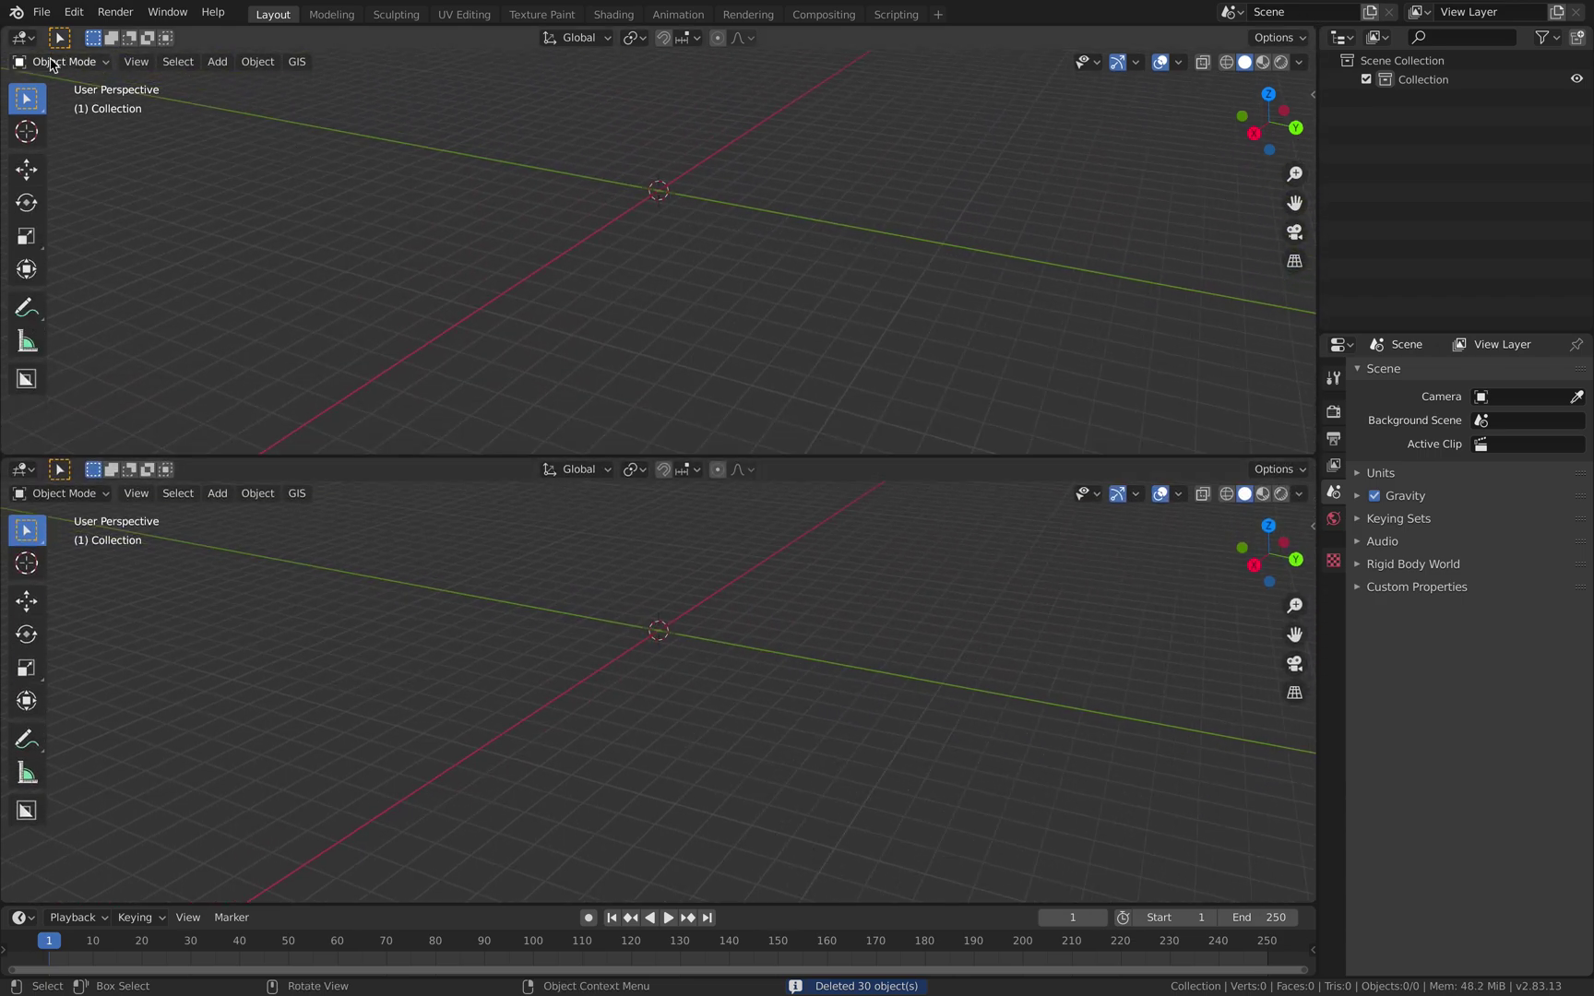
left_click(20, 38)
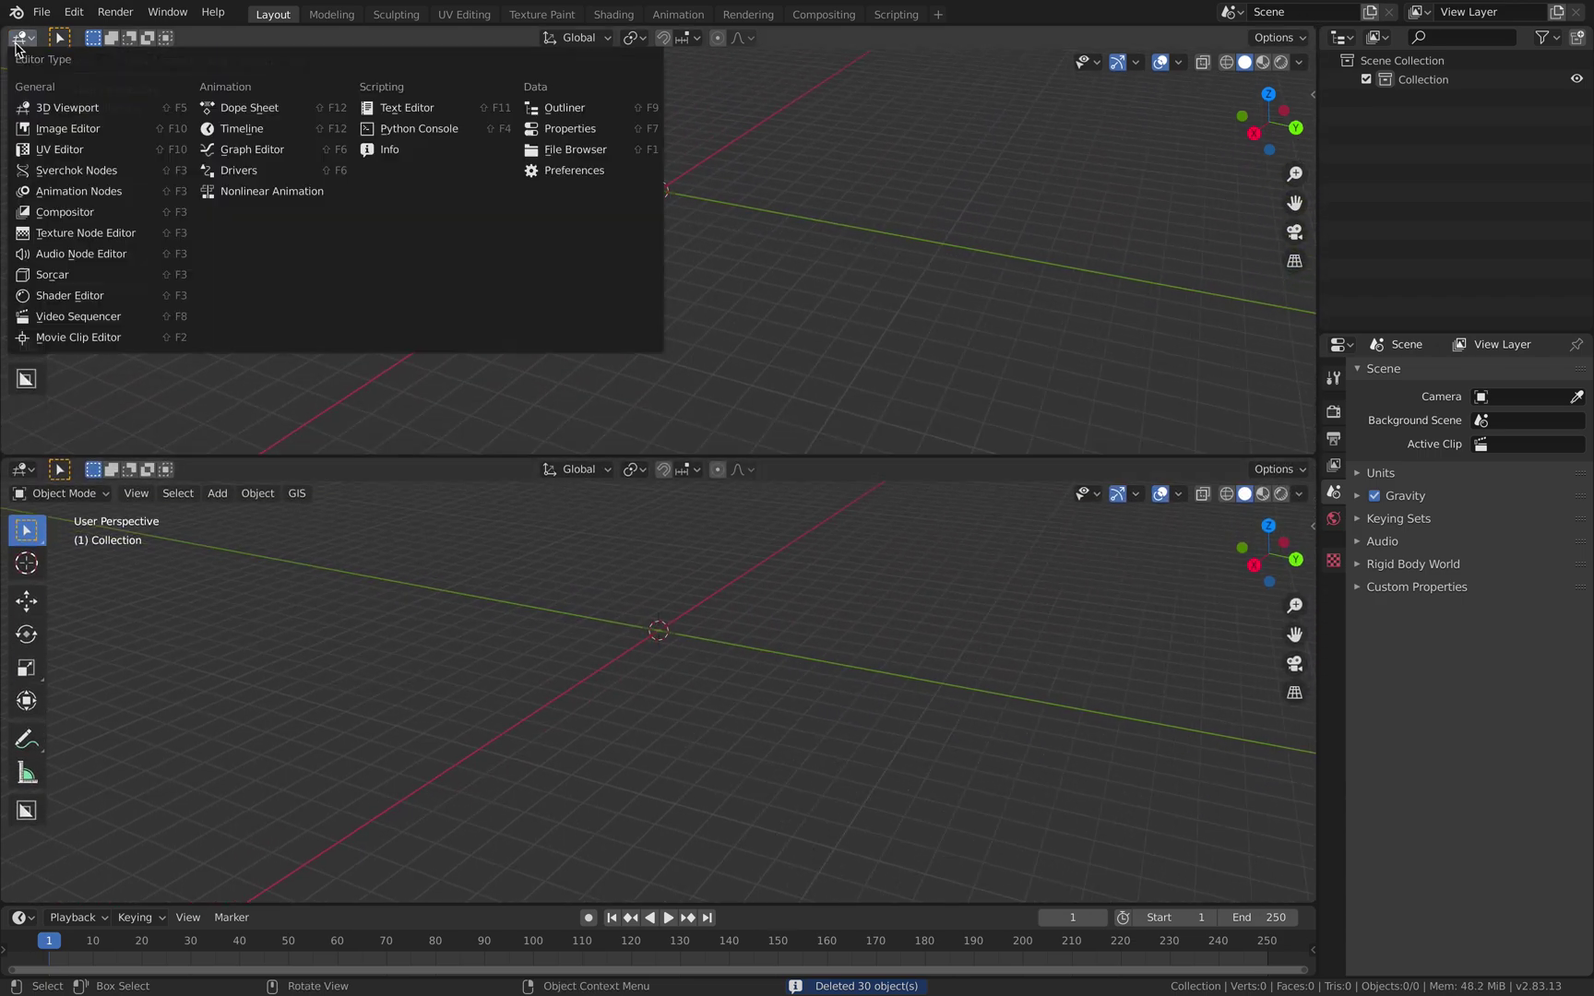
left_click(97, 194)
left_click(646, 38)
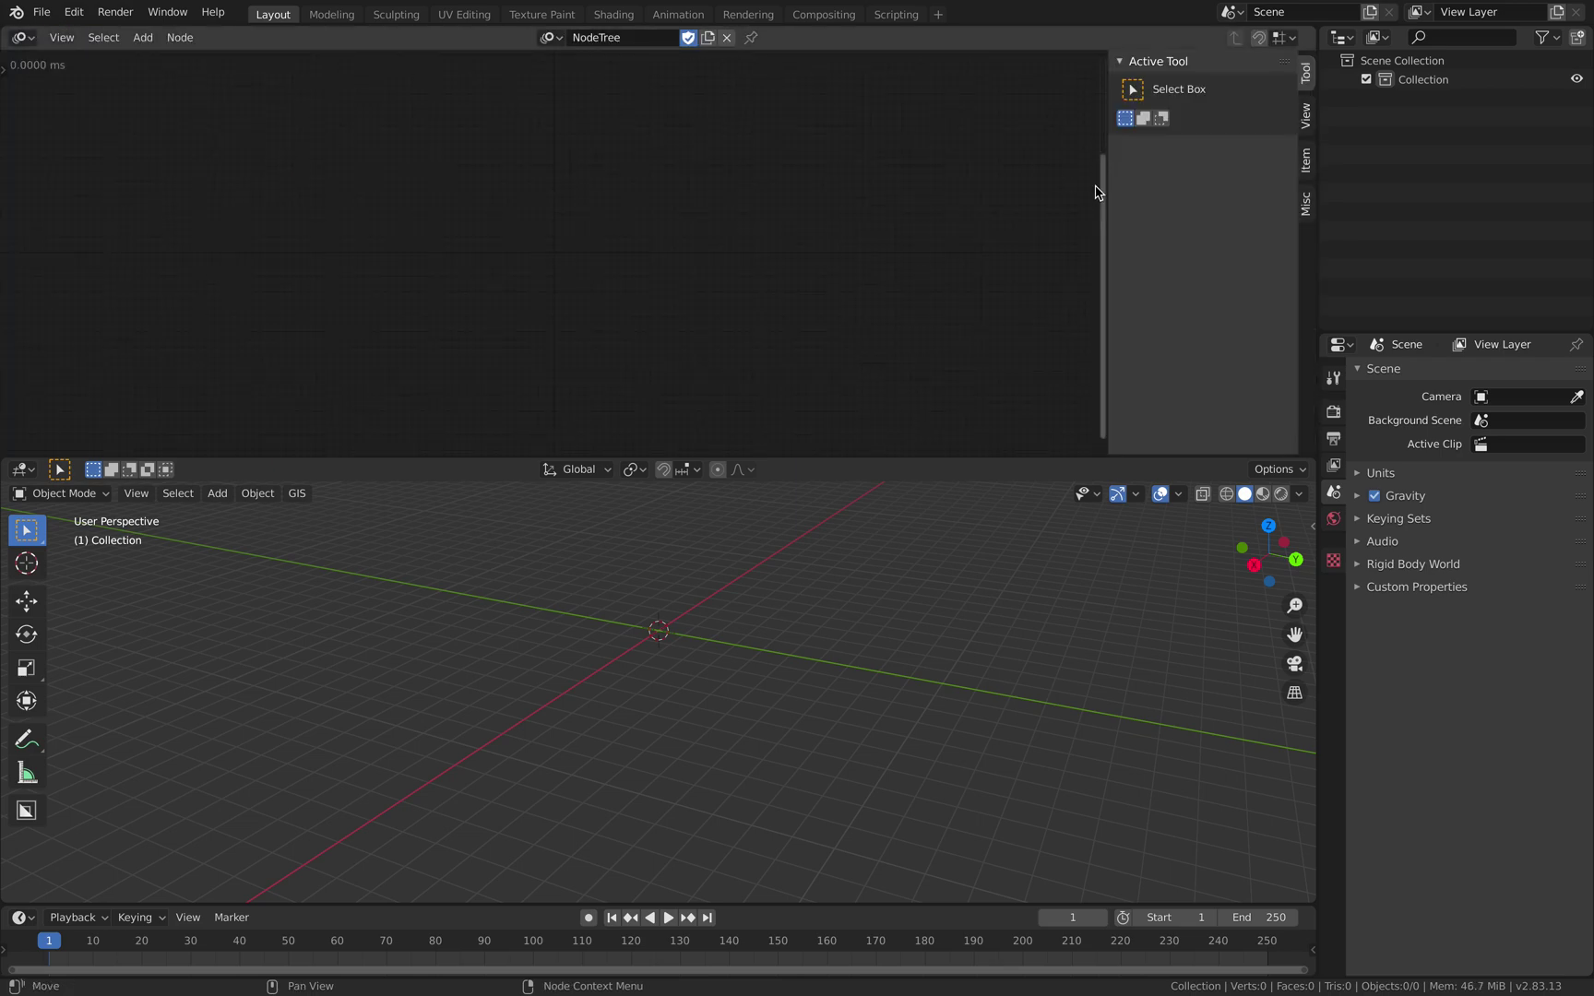
left_click_drag(1107, 188, 1200, 188)
- Add an Object Instancer node to the node tree
key("shift+a")
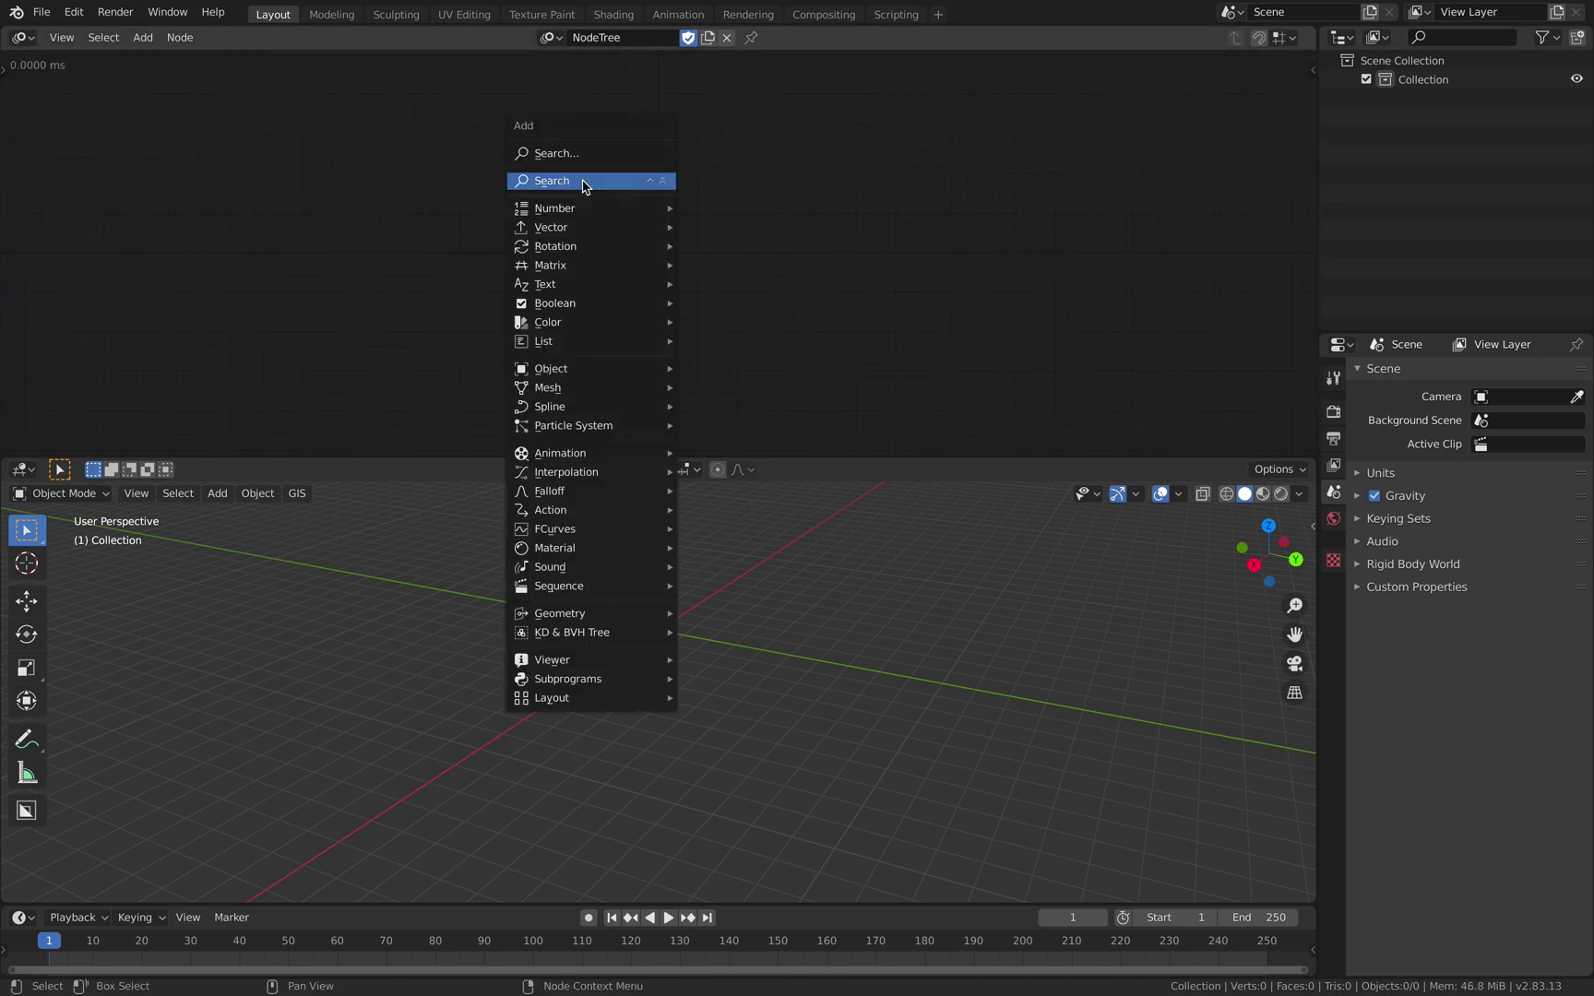
left_click(583, 183)
type("ob inst")
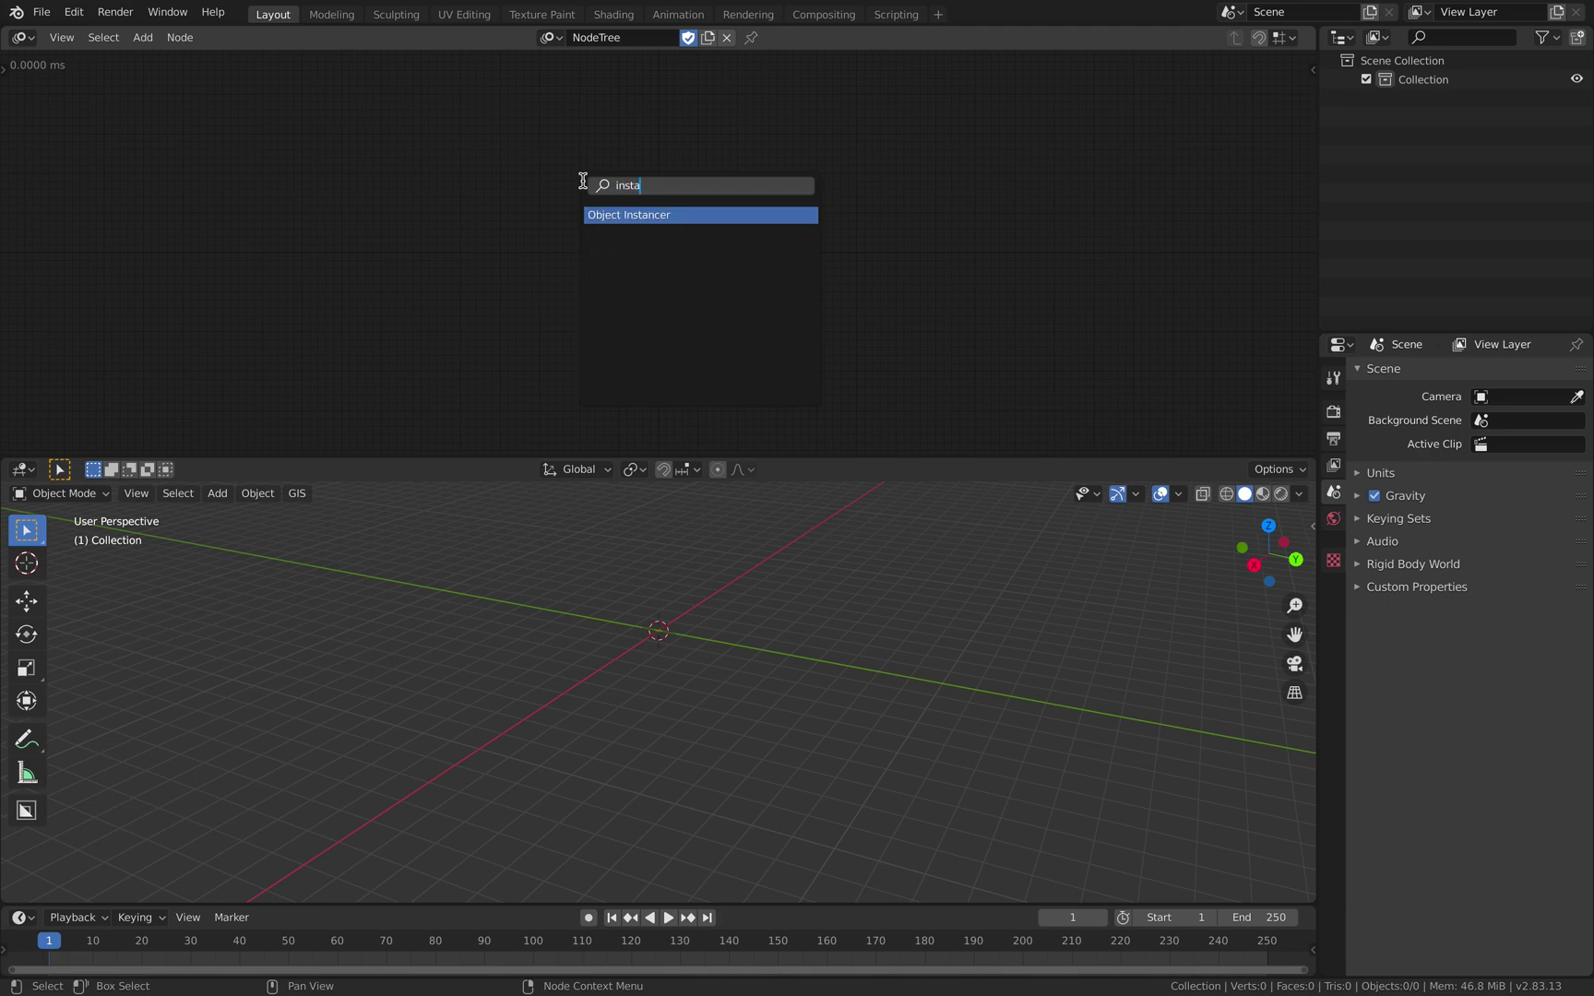
key("Return")
left_click(606, 245)
scroll(614, 231, "up", 3)
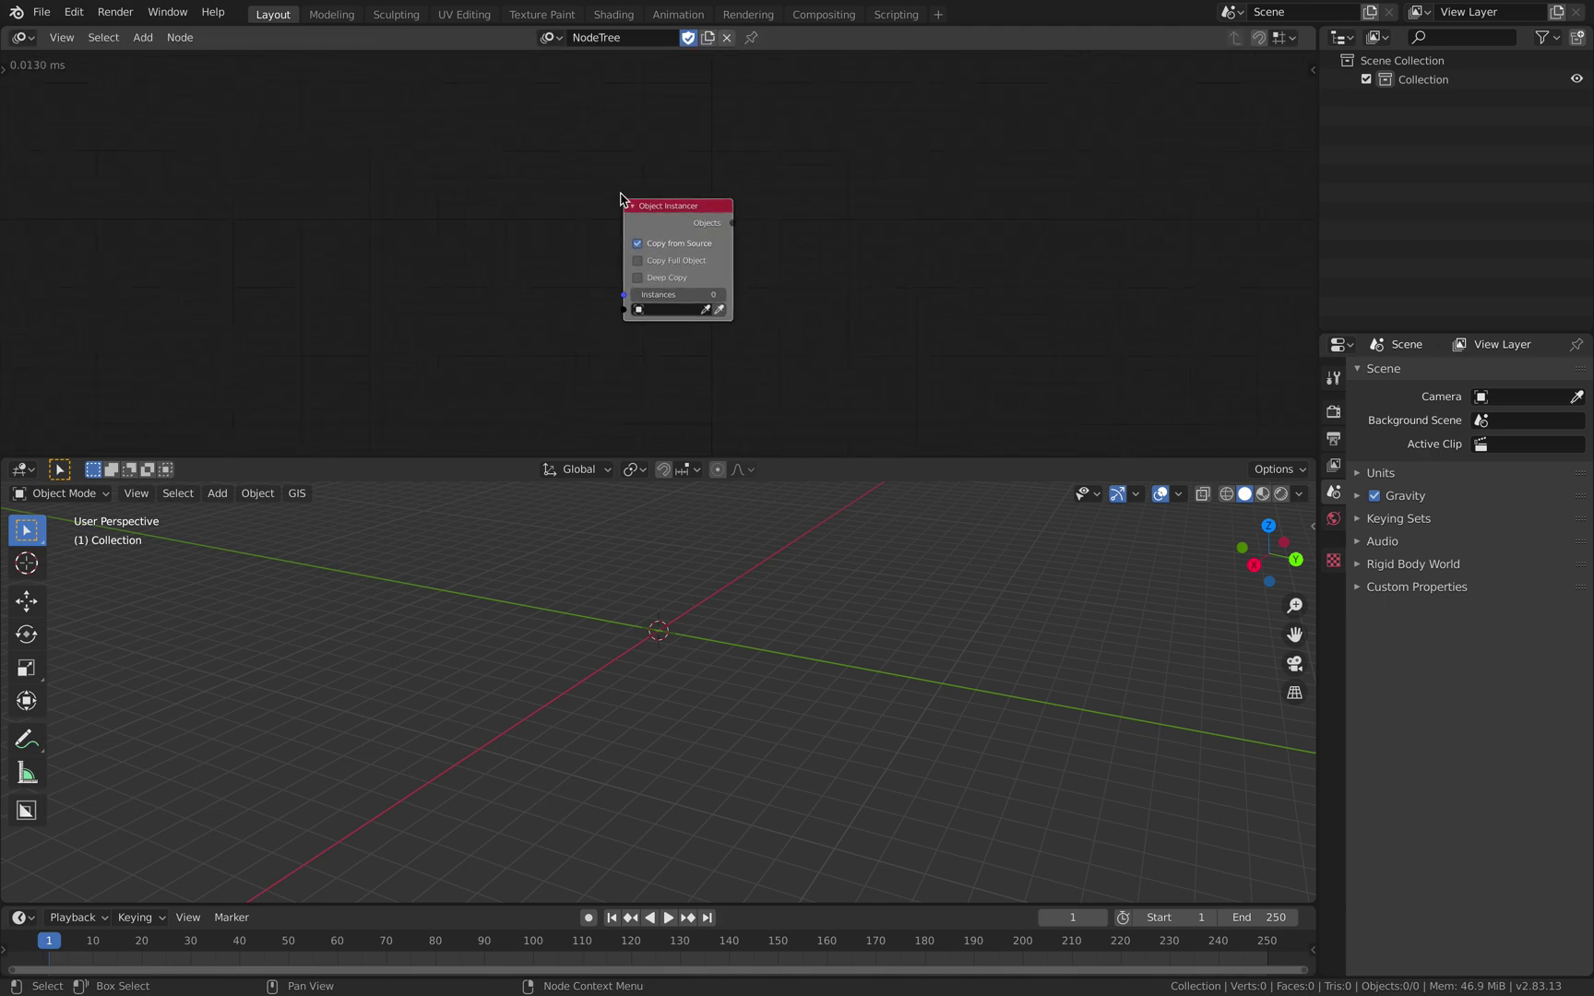
- Add a torus mesh at the world origin in the 3D viewport
middle_click_drag(708, 646, 740, 618)
key("shift+a")
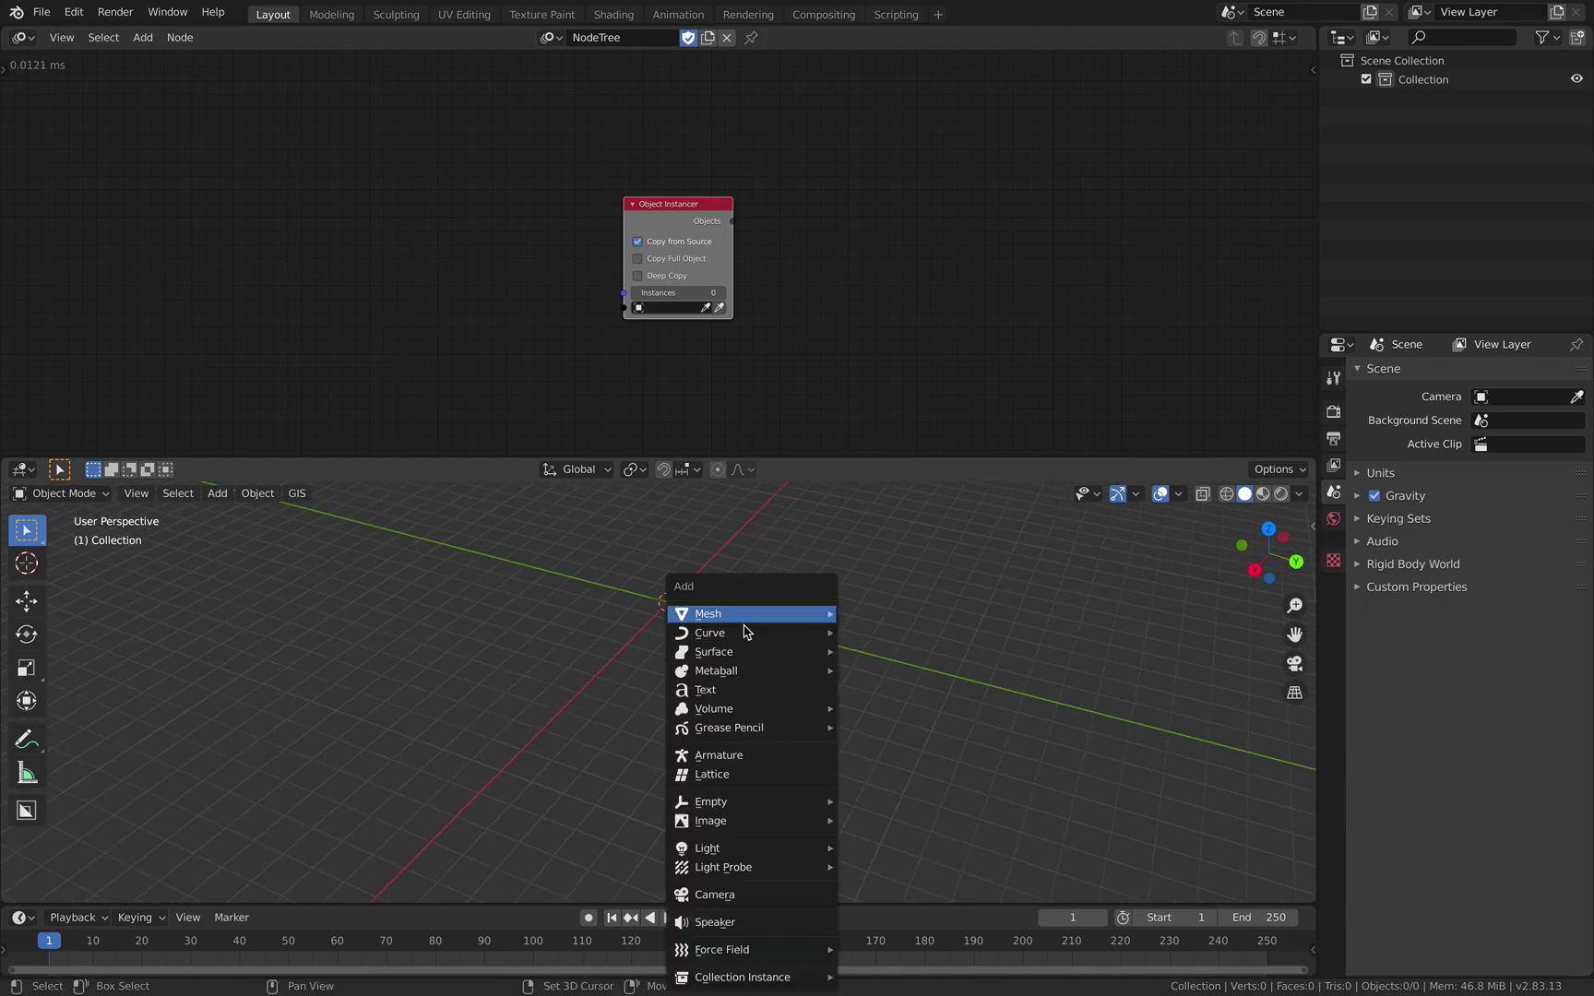
mouse_move(741, 616)
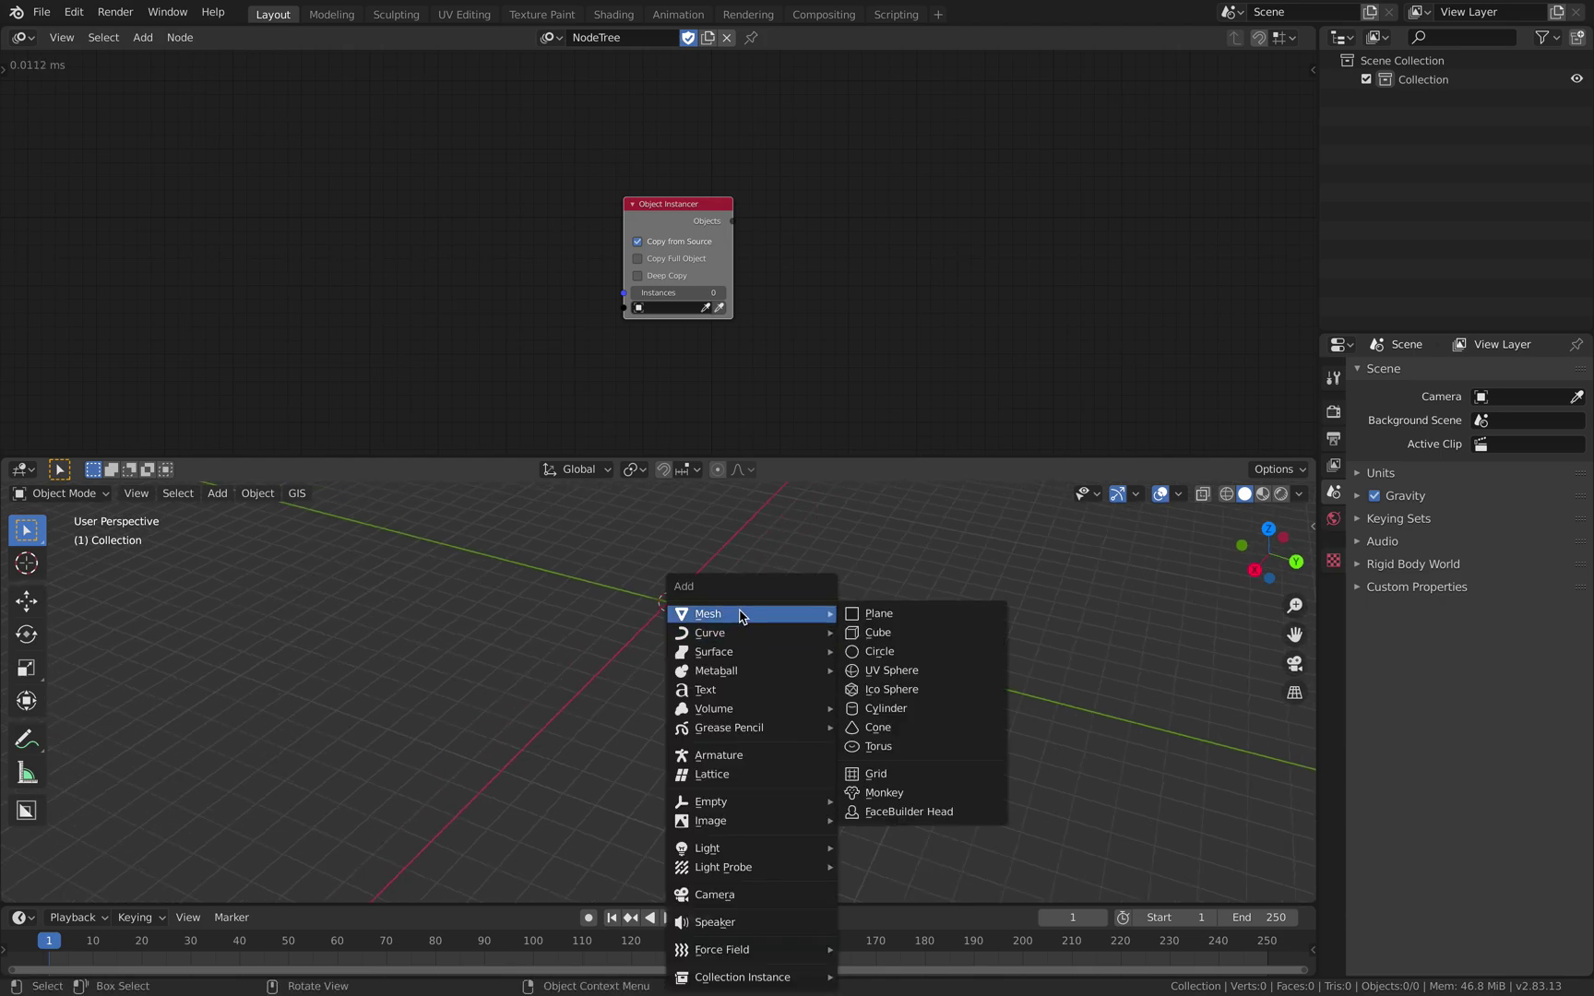
left_click(891, 746)
middle_click_drag(772, 633, 718, 685)
middle_click_drag(725, 645, 745, 640)
scroll(745, 640, "up", 1)
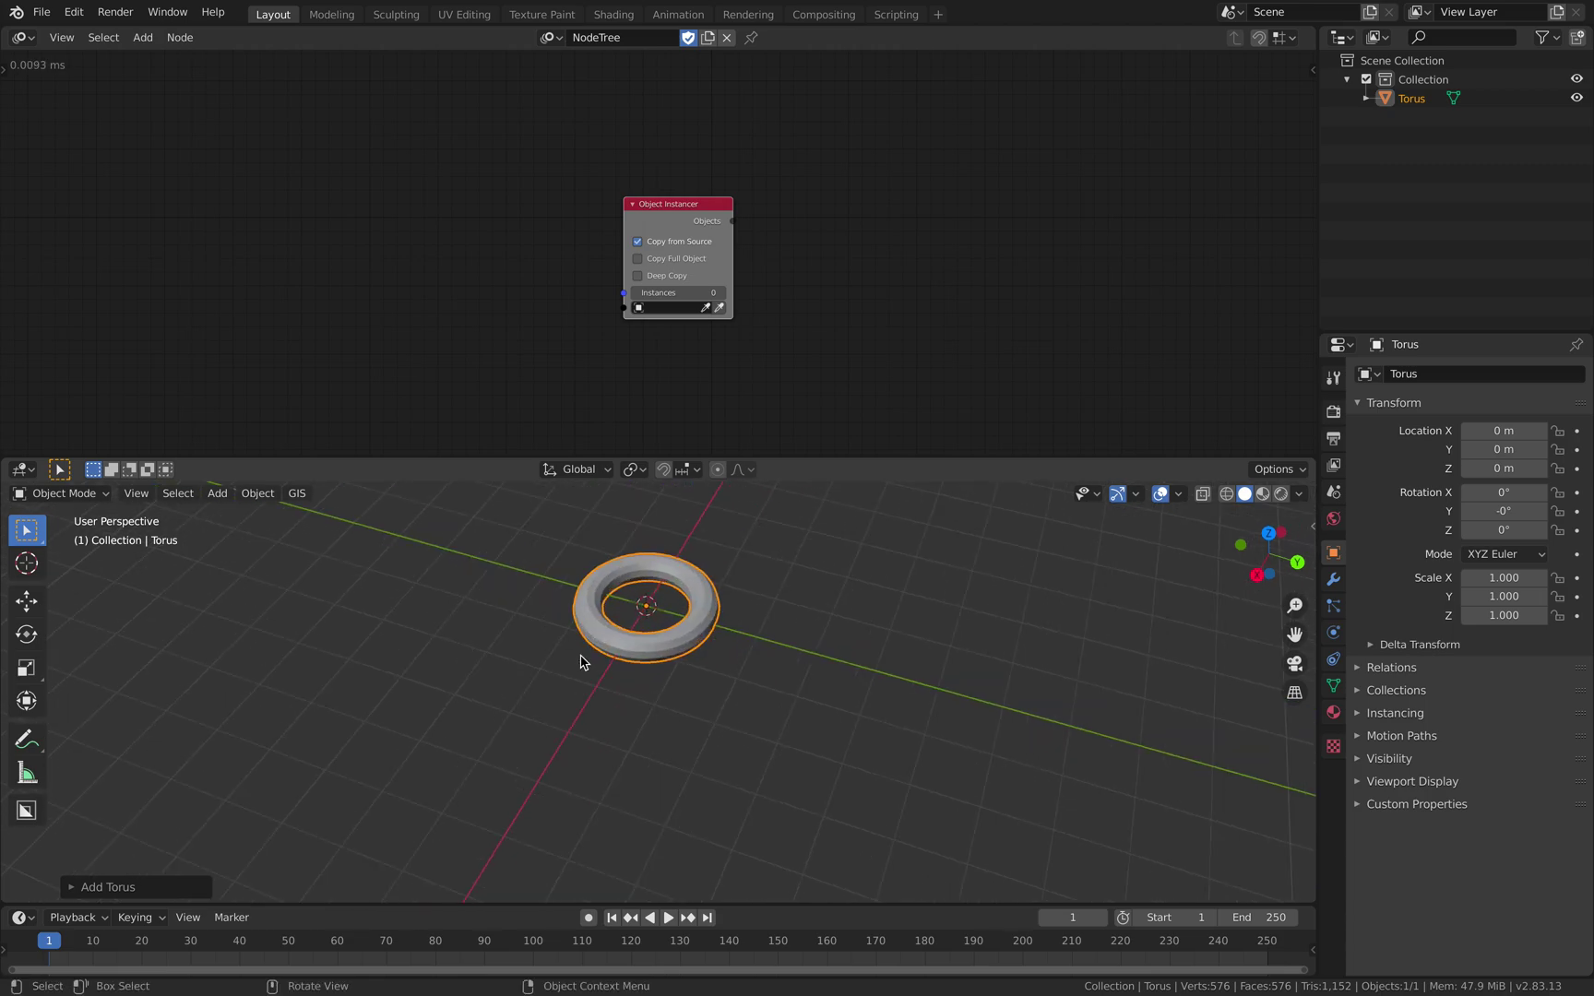
scroll(712, 583, "up", 2)
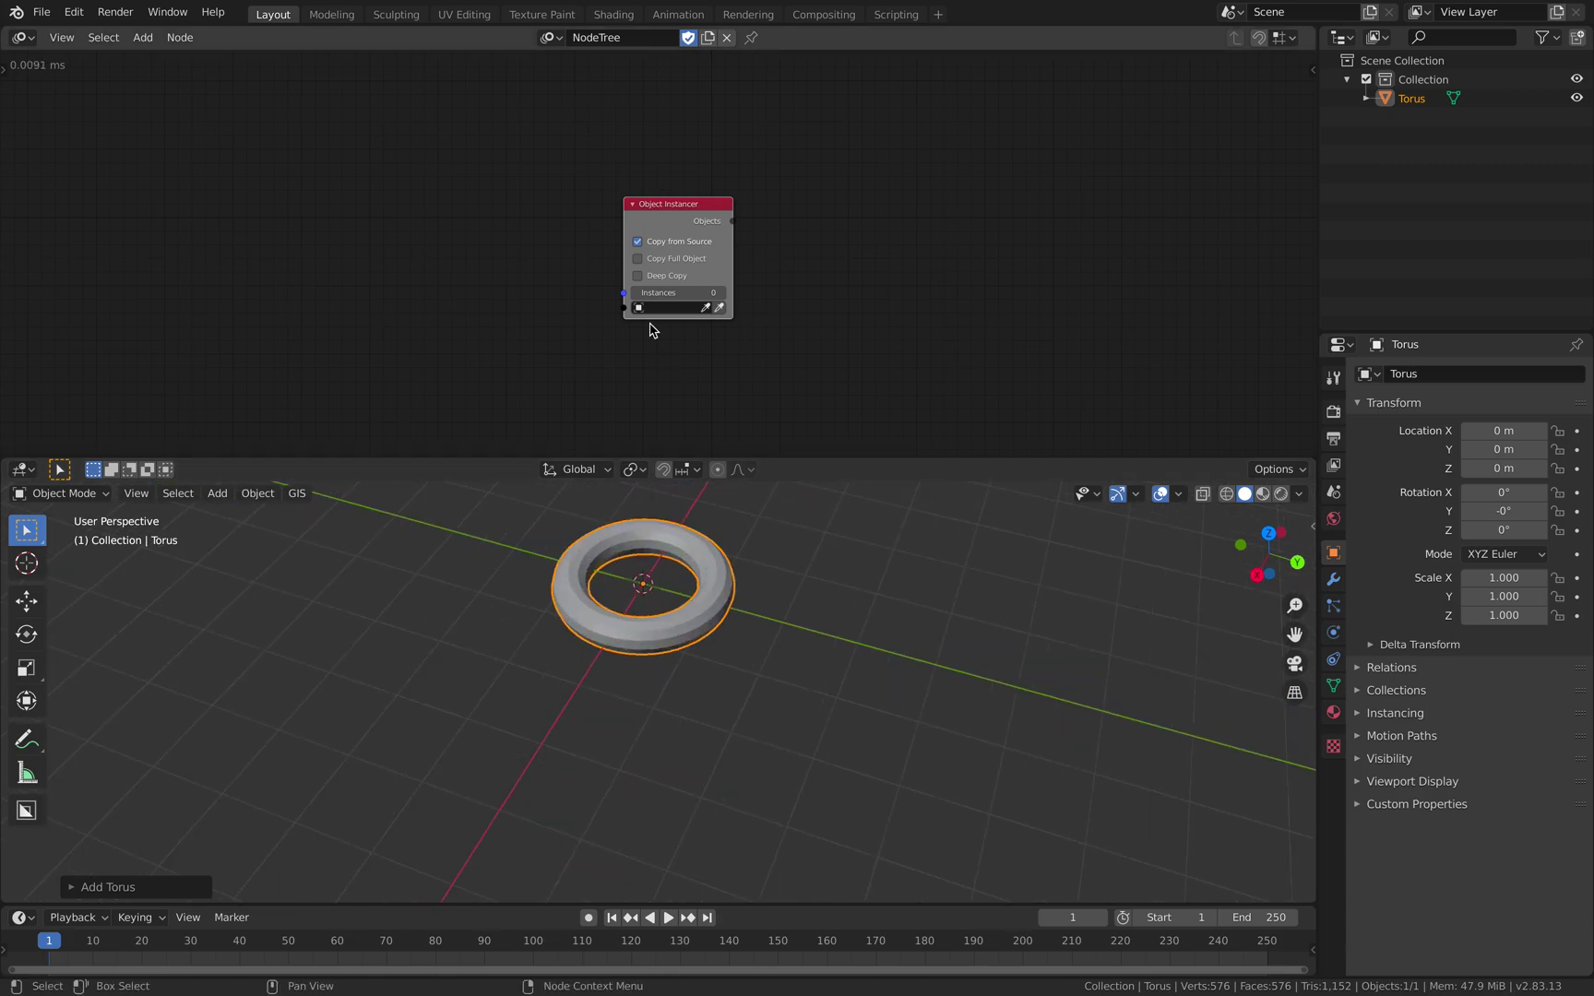
- Set Torus as the Object Instancer's source object and reposition the node
left_click(655, 307)
left_click(710, 330)
left_click_drag(718, 235, 672, 215)
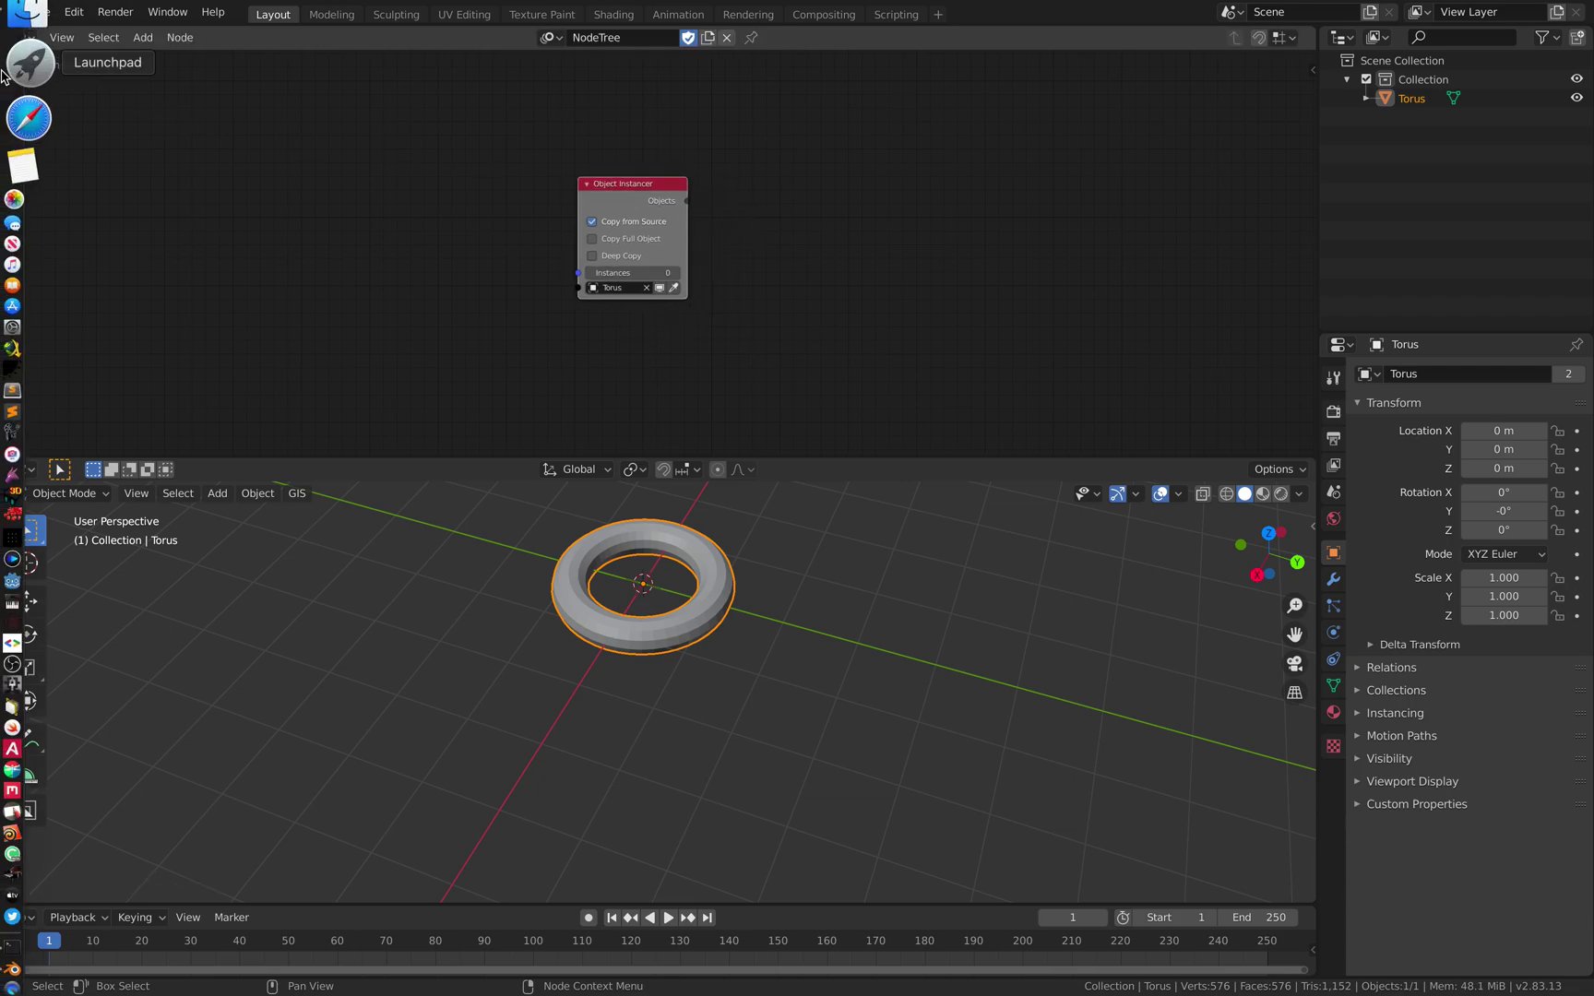
- Change the node tree's auto execution from Always to Tree Changed, Frame Changed and Property Changed
left_click(11, 74)
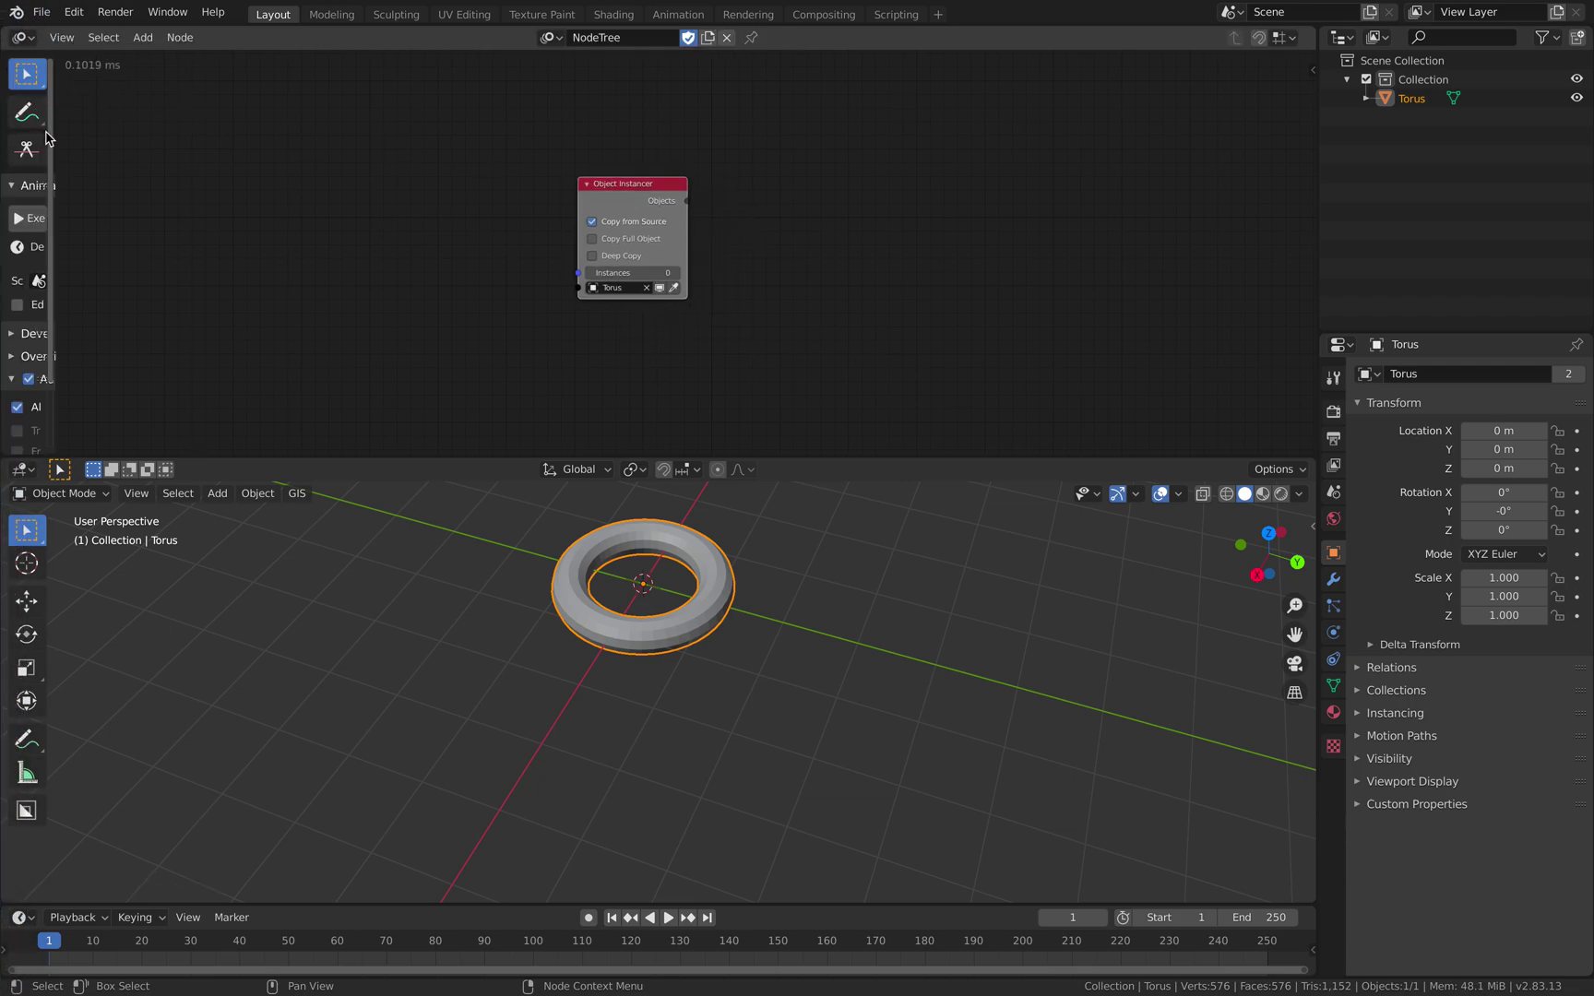
left_click_drag(54, 134, 198, 133)
scroll(101, 351, "down", 2)
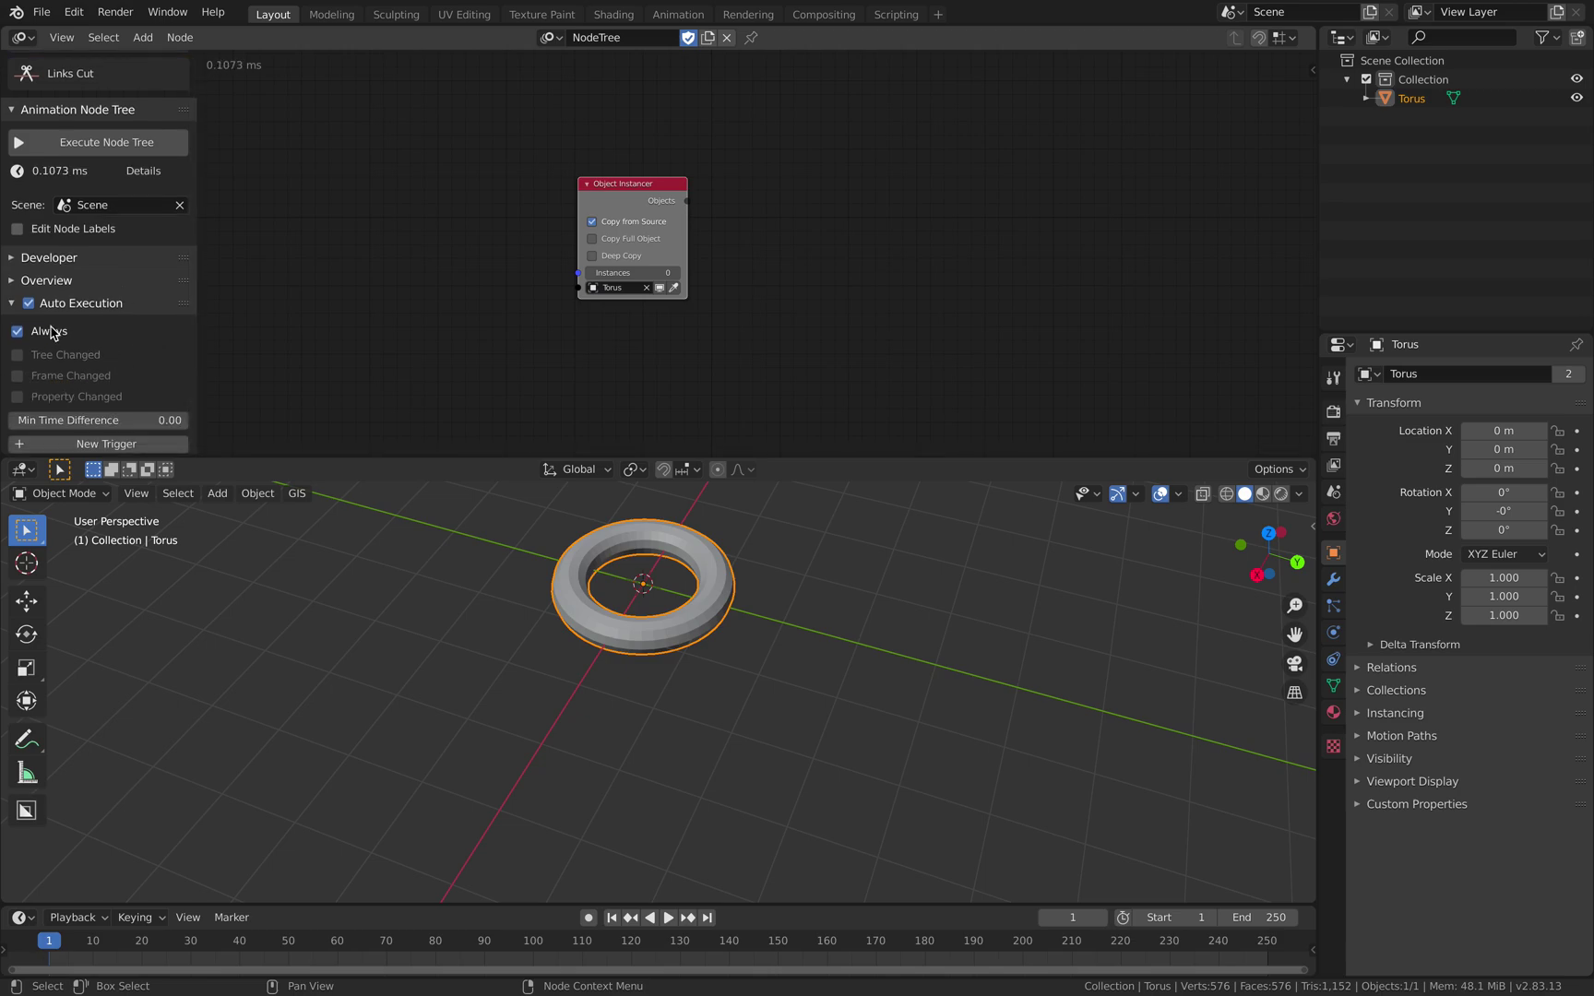
left_click(53, 332)
left_click_drag(63, 356, 61, 397)
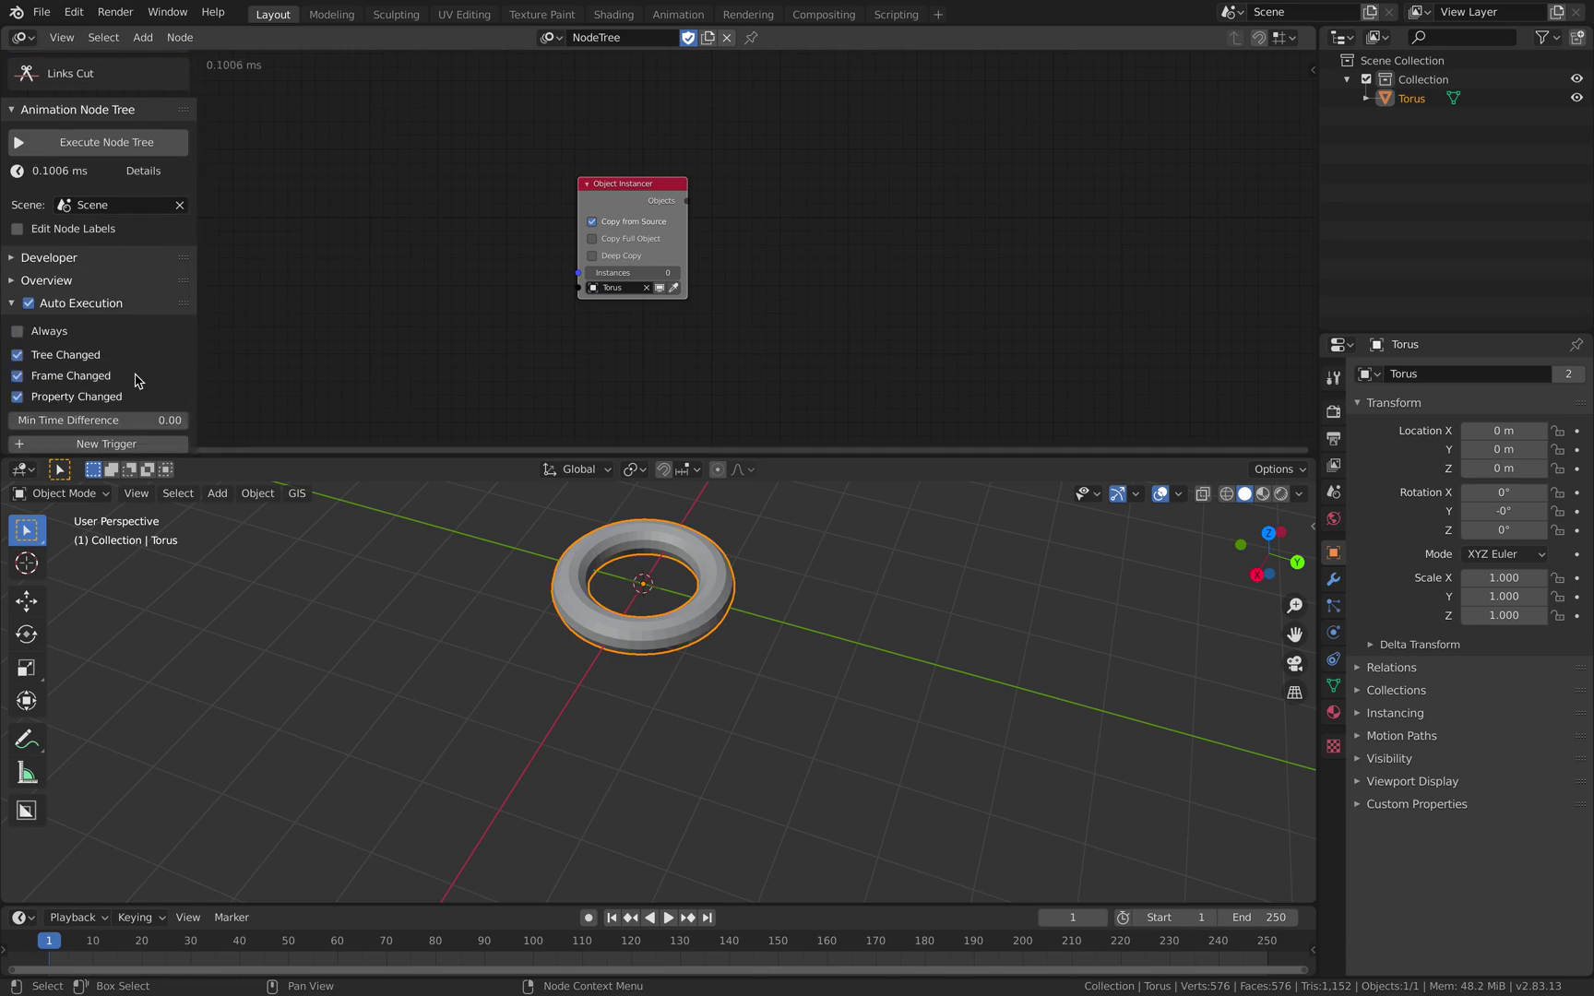
- Add a Distribute Matrices node and place it to the left of the Object Instancer node
middle_click_drag(712, 265, 726, 263)
key("shift+a")
mouse_move(780, 238)
left_click(787, 75)
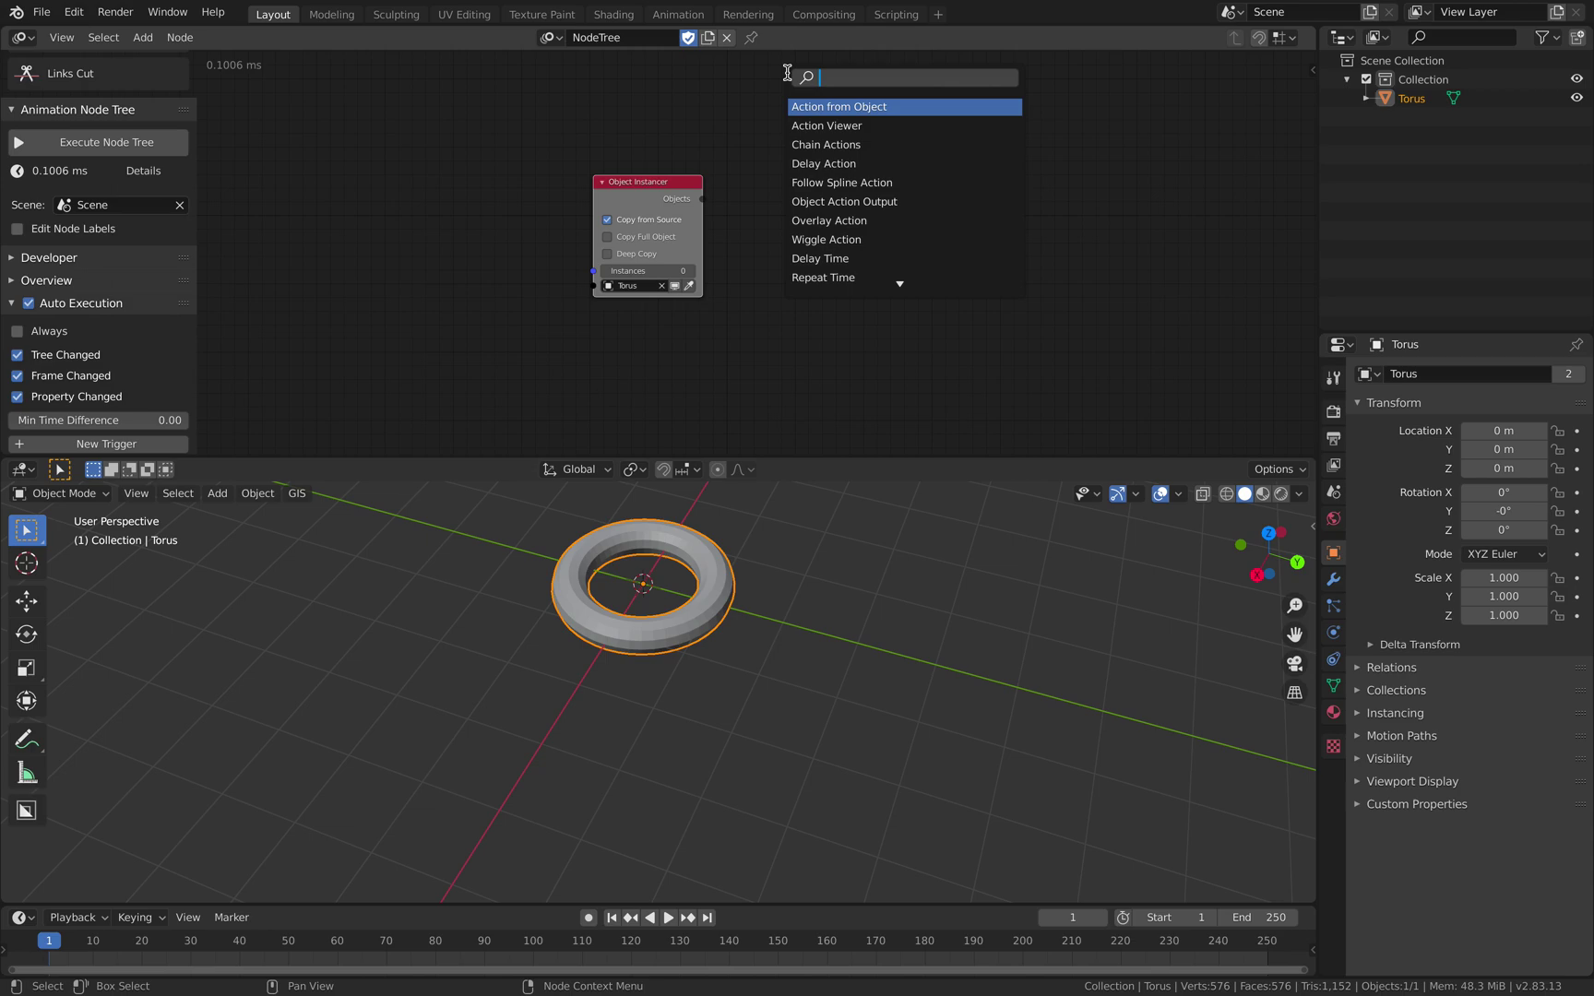
type("distri")
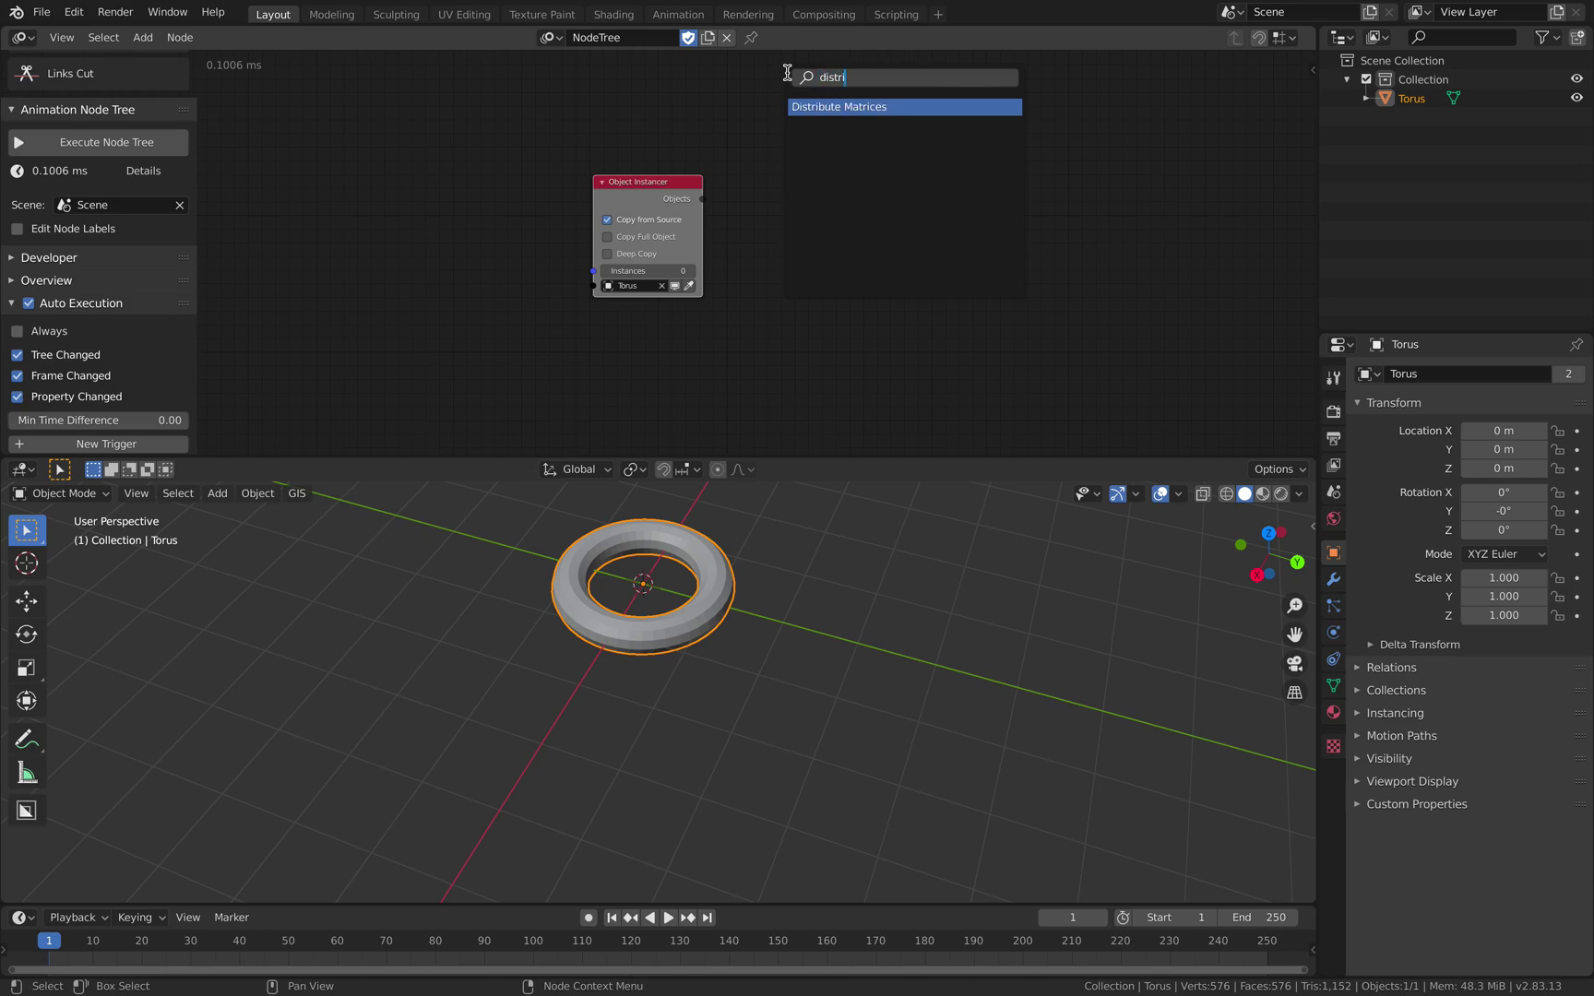
key("Return")
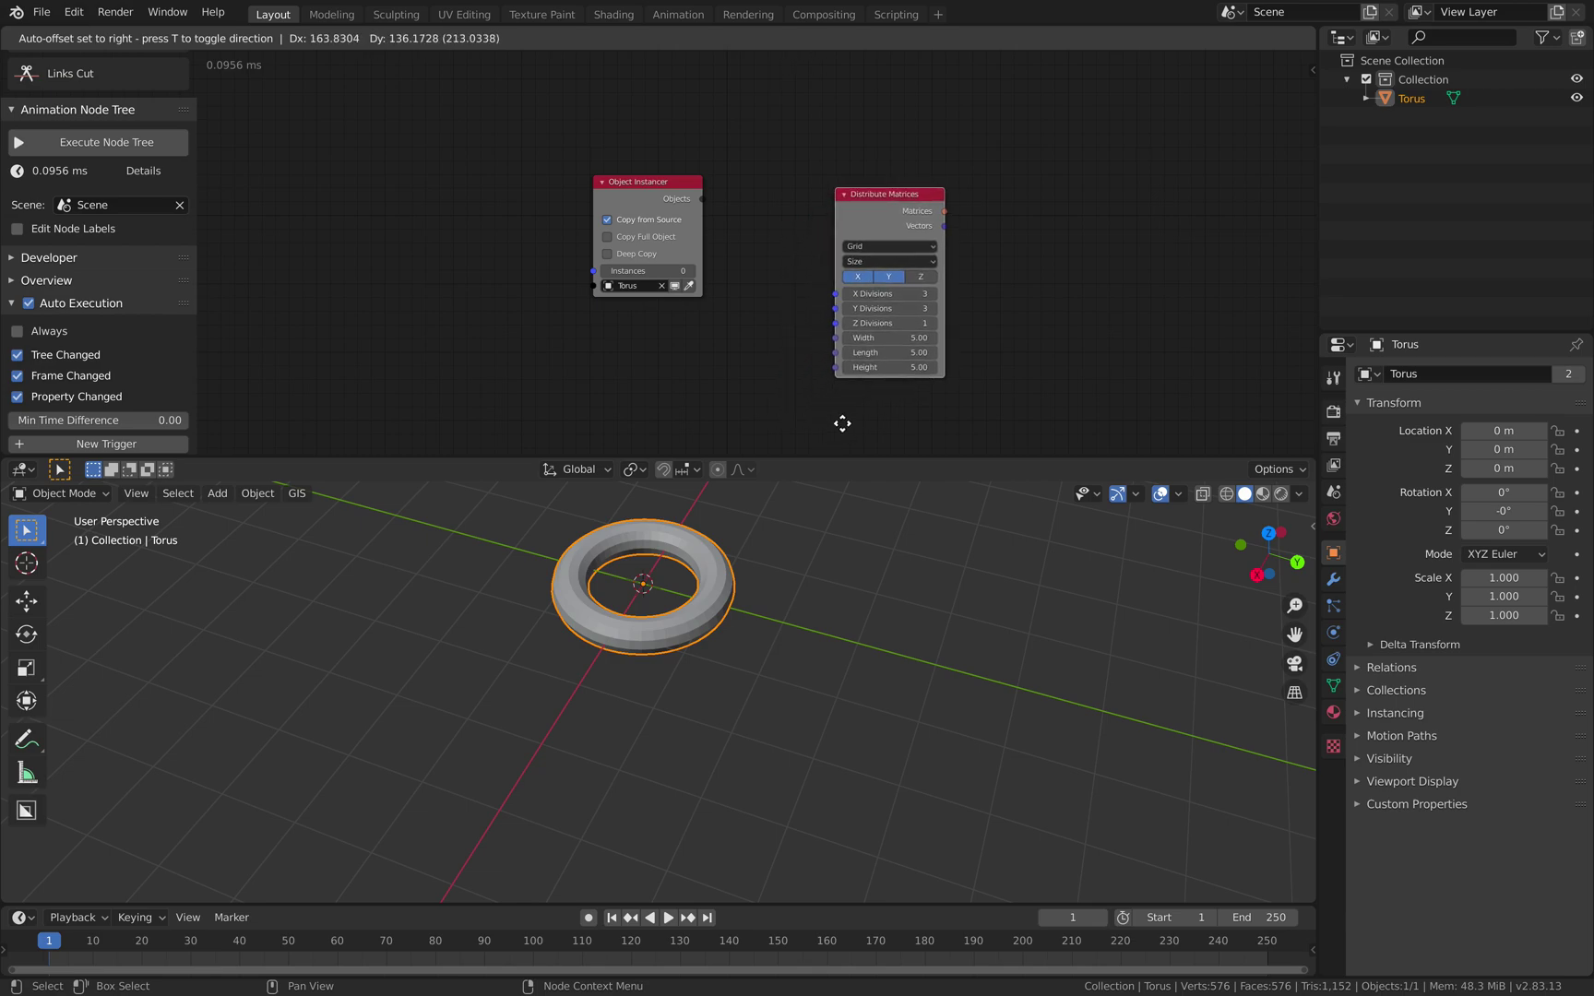
left_click(415, 203)
- Adjust the positions of the Object Instancer and Distribute Matrices nodes and review the available distribution modes
scroll(420, 138, "up", 3)
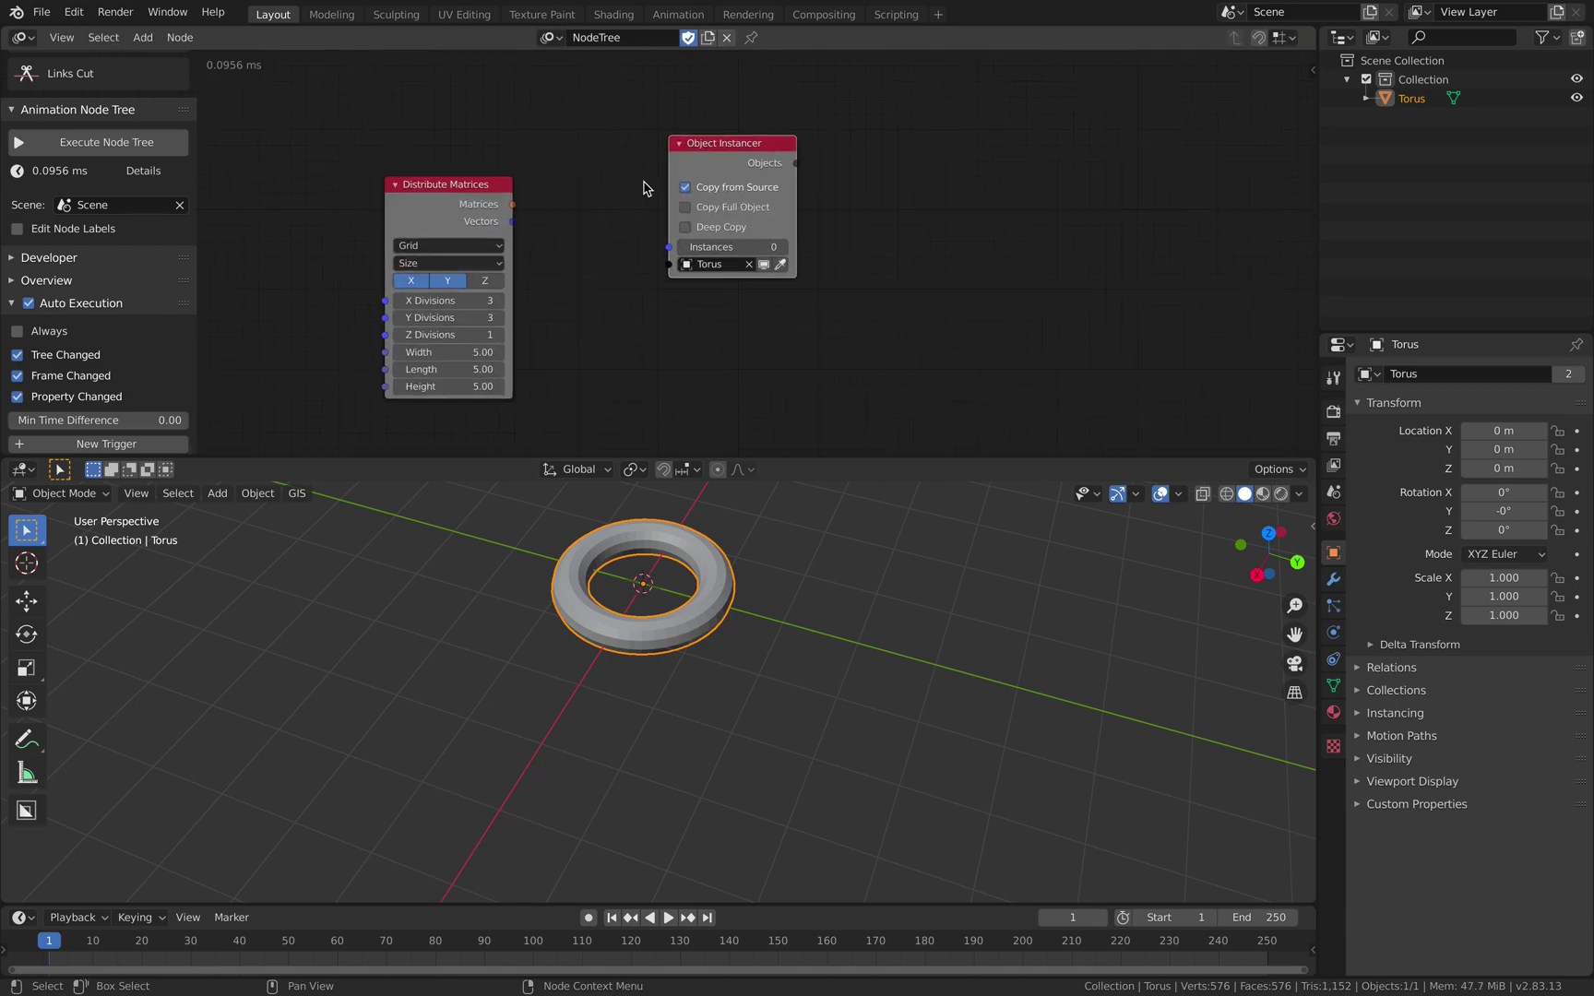
left_click_drag(752, 135, 719, 141)
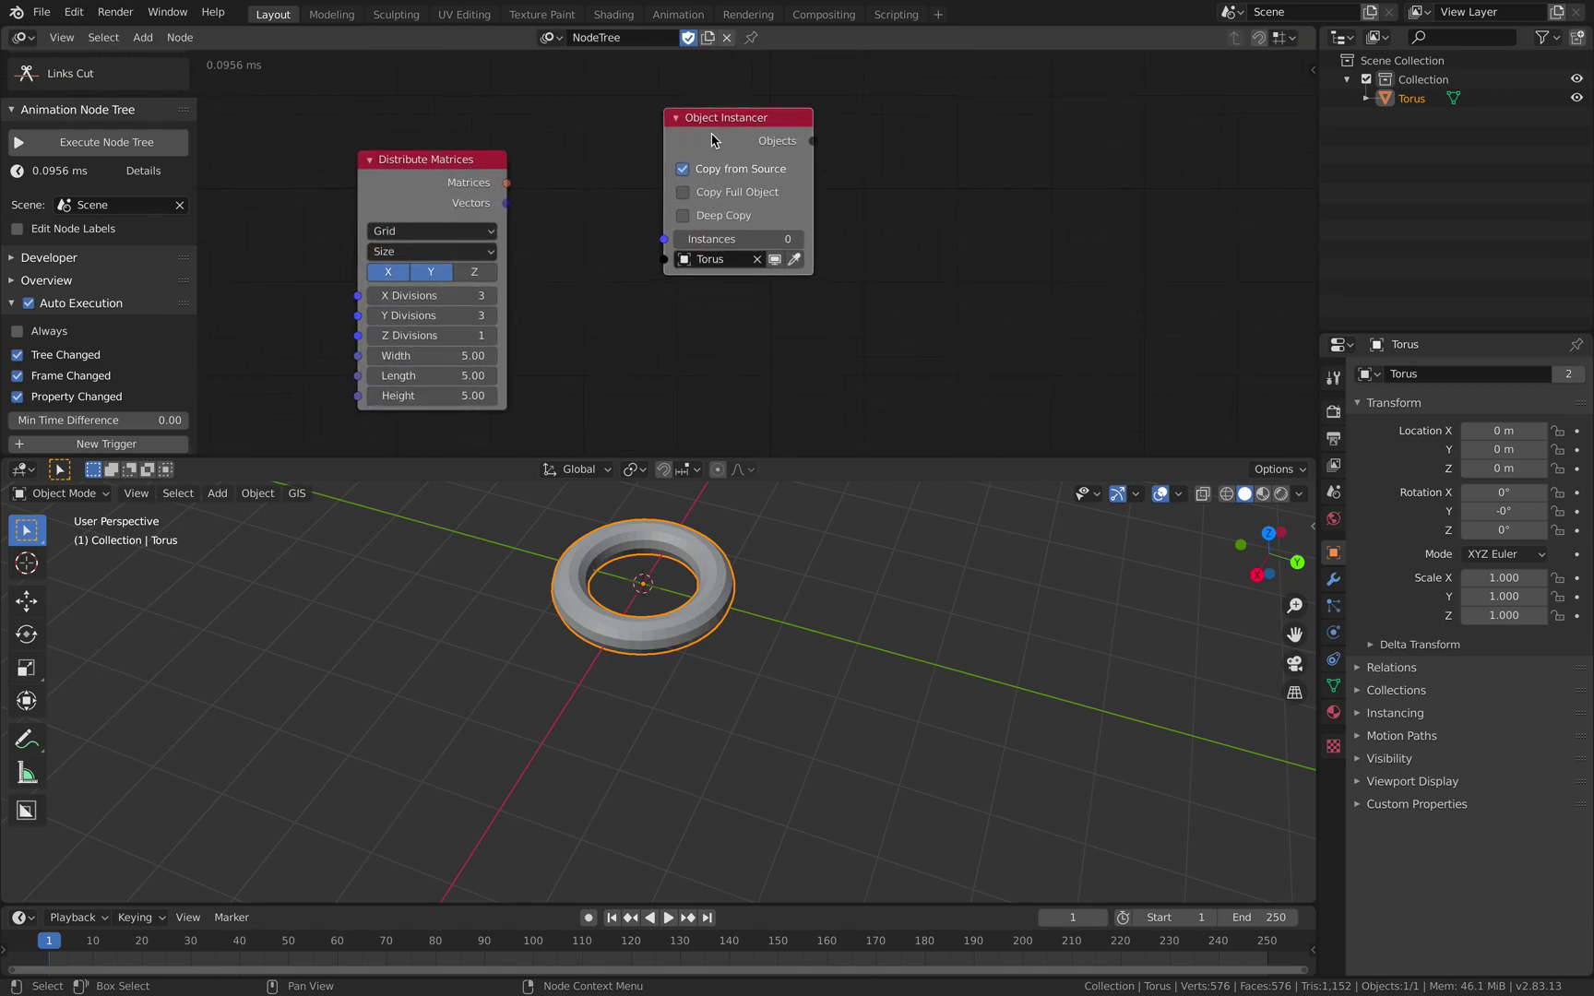
scroll(701, 146, "down", 1)
left_click_drag(489, 162, 472, 156)
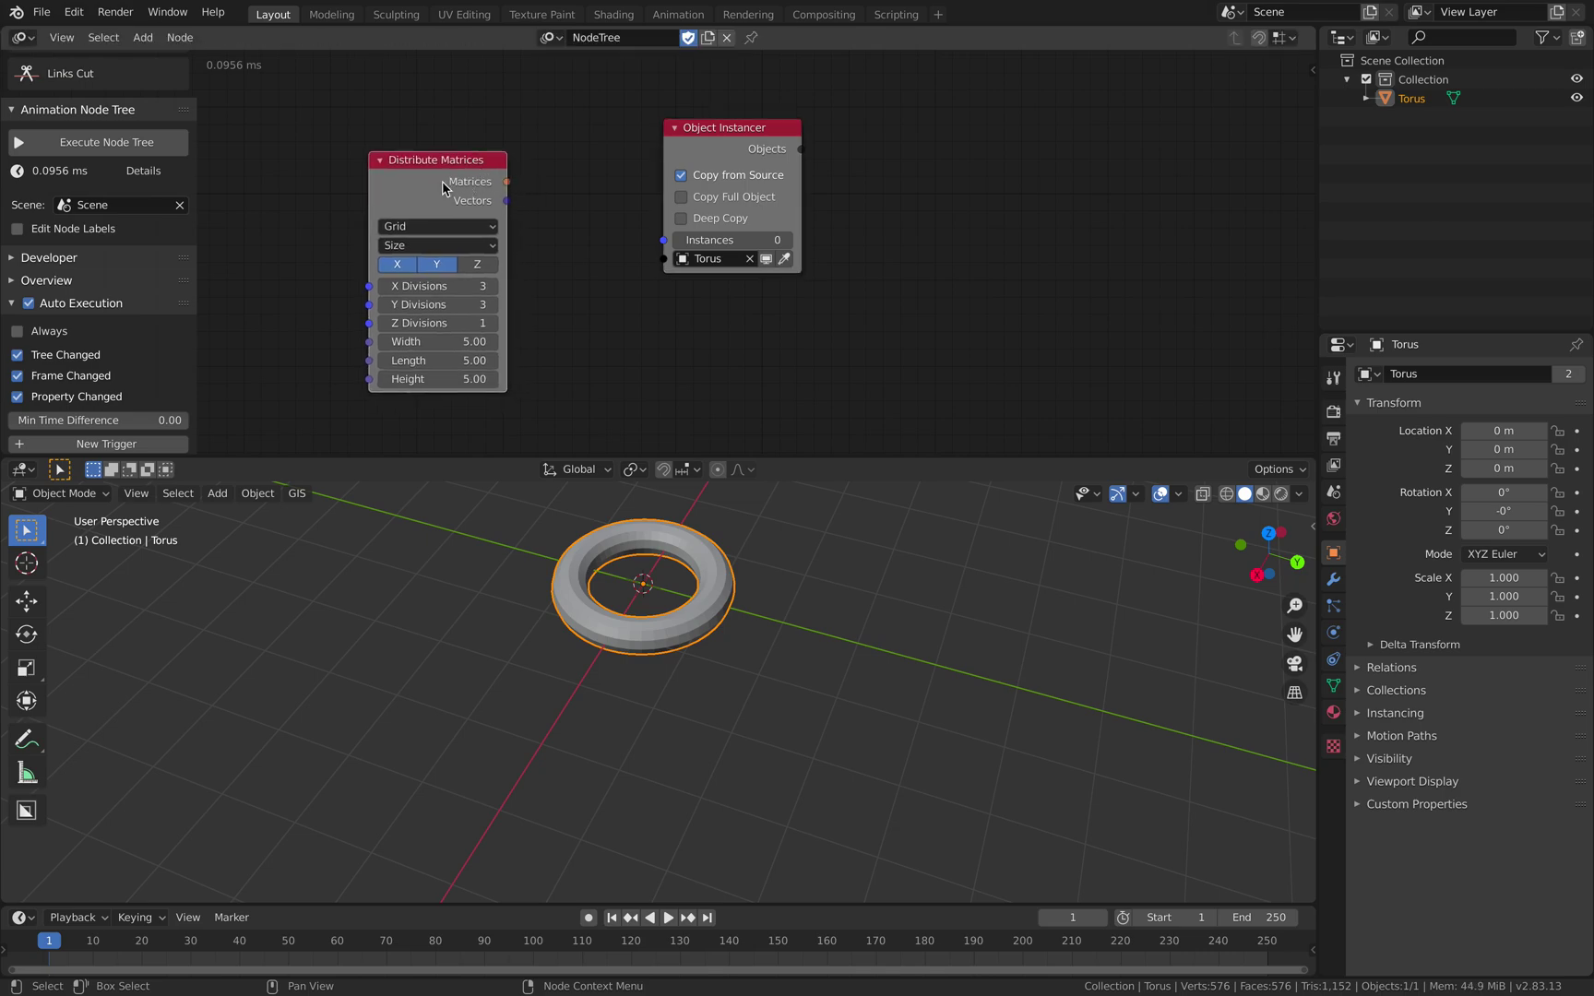
scroll(533, 201, "down", 1)
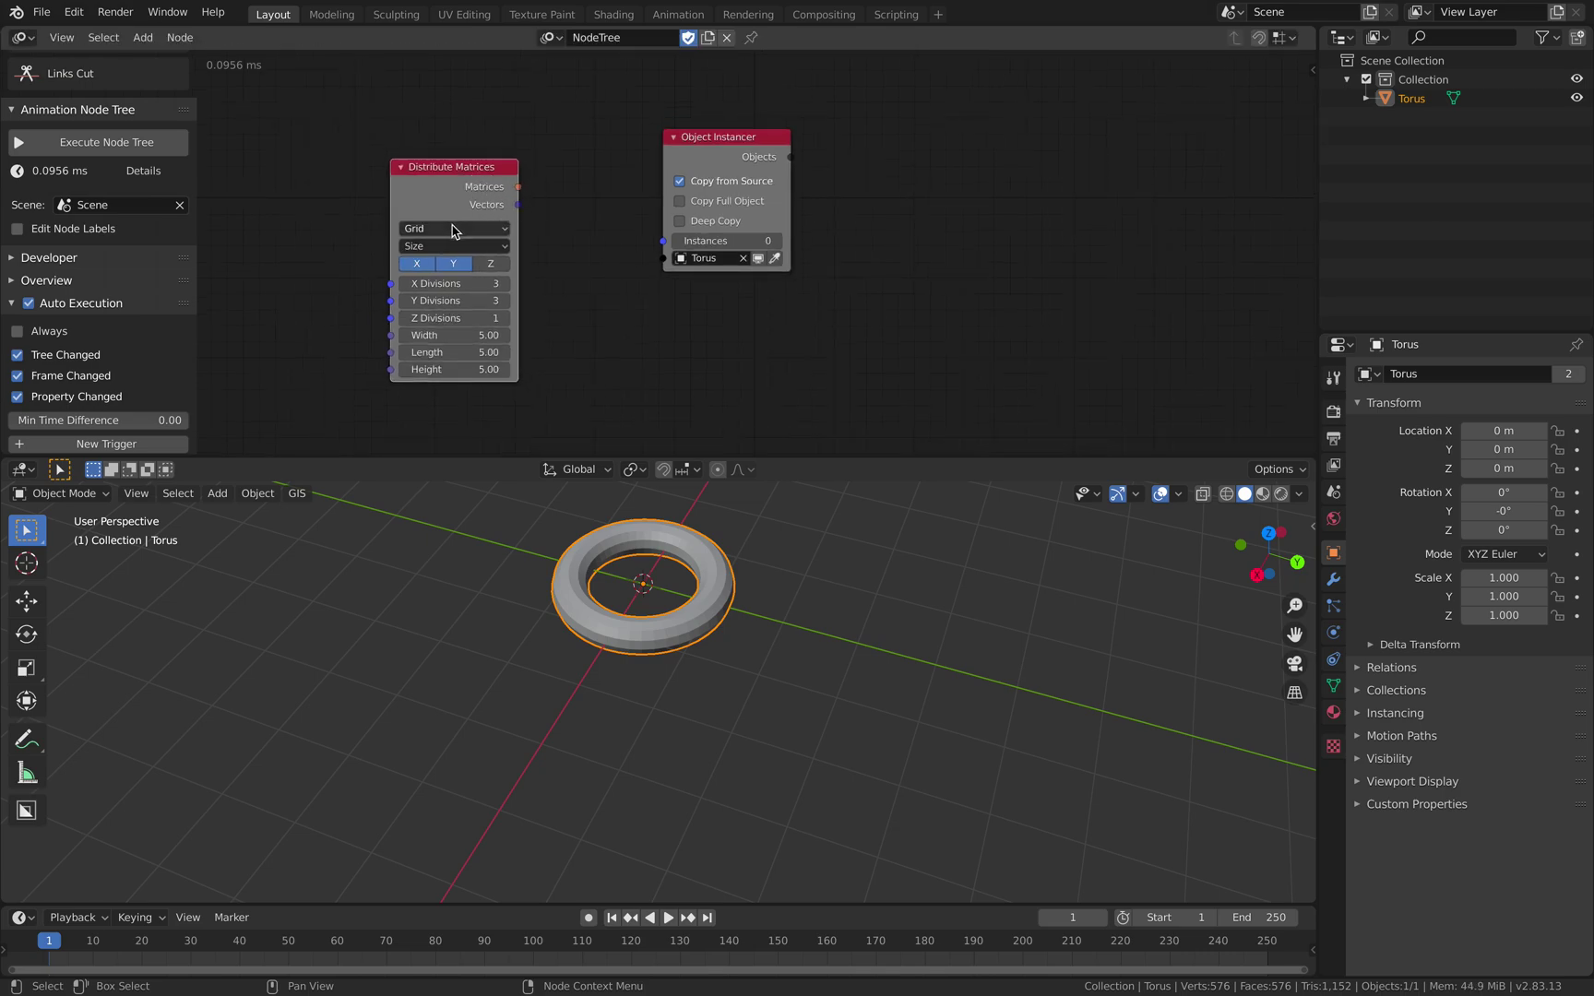
left_click_drag(447, 173, 442, 171)
left_click(462, 226)
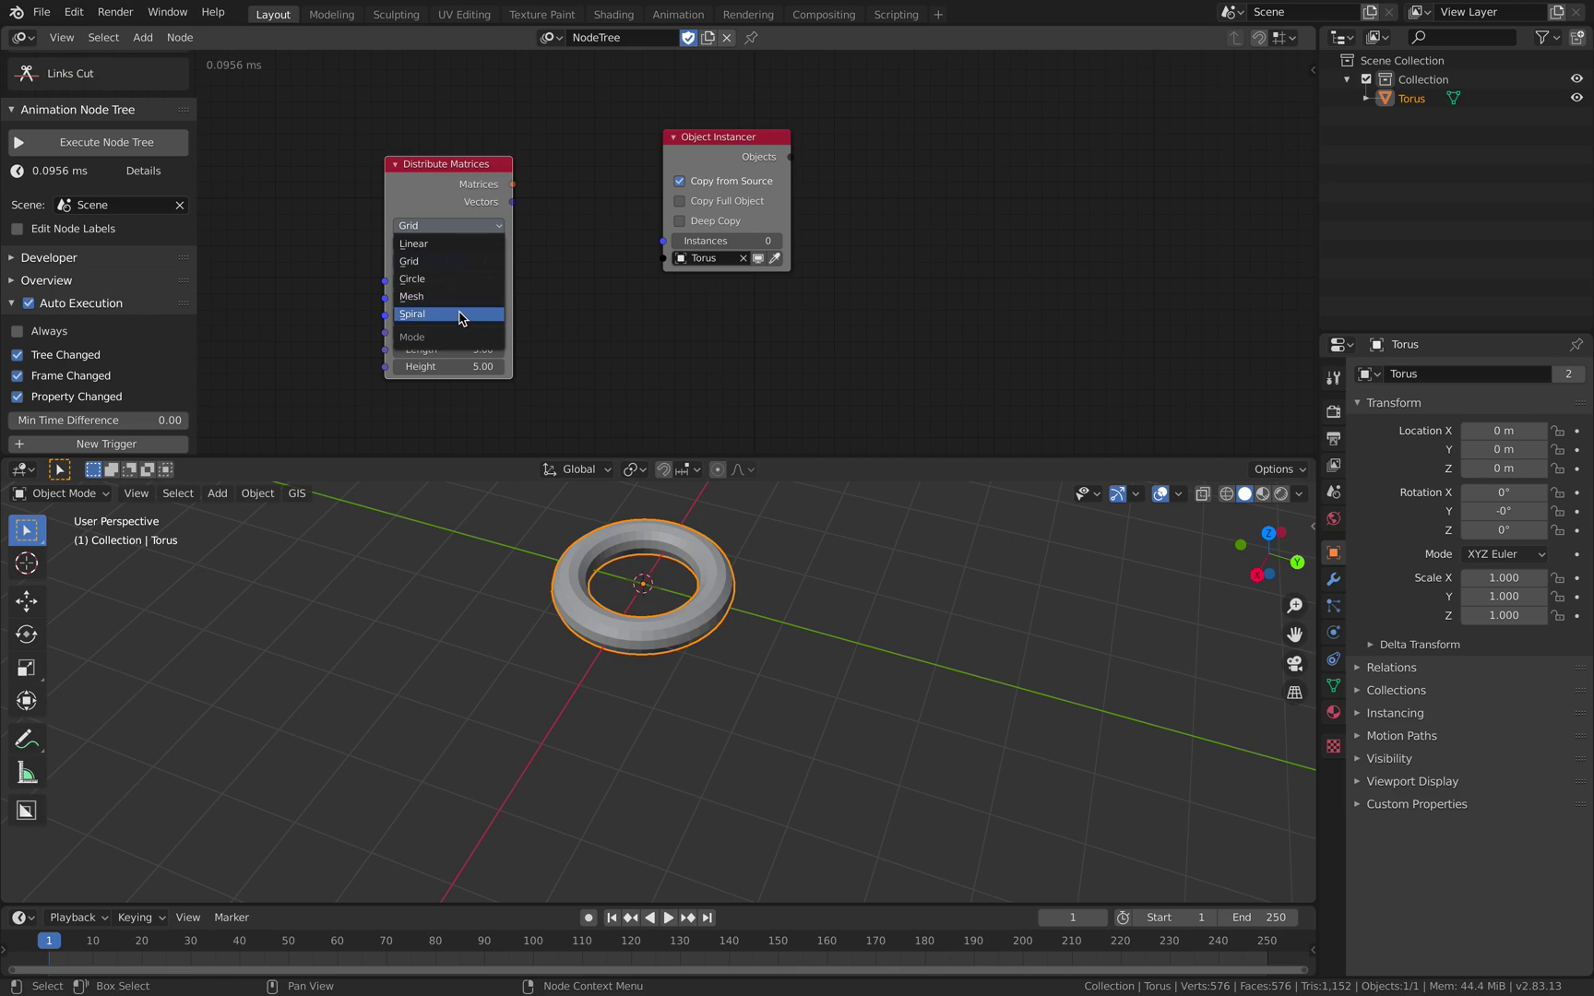
middle_click_drag(596, 236, 584, 237)
- Add an Object Matrix Output node to the right of the Object Instancer and adjust the spacing of both nodes
scroll(757, 252, "down", 1)
middle_click_drag(791, 257, 733, 256)
key("shift+a")
left_click(913, 236)
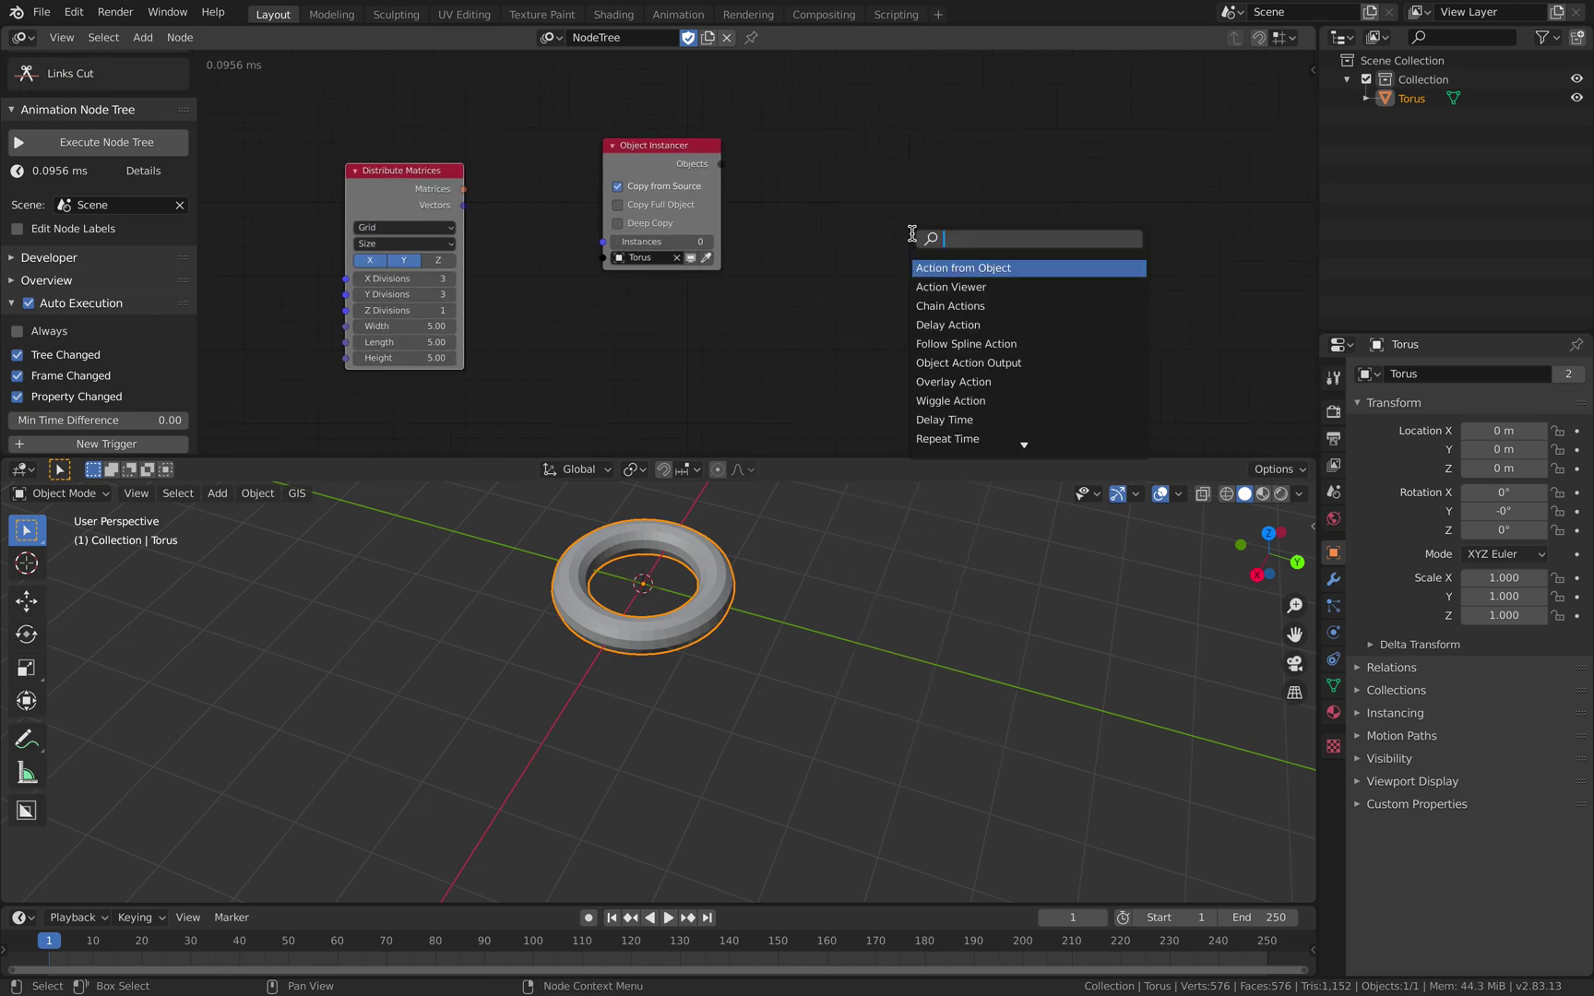
type("matrix out")
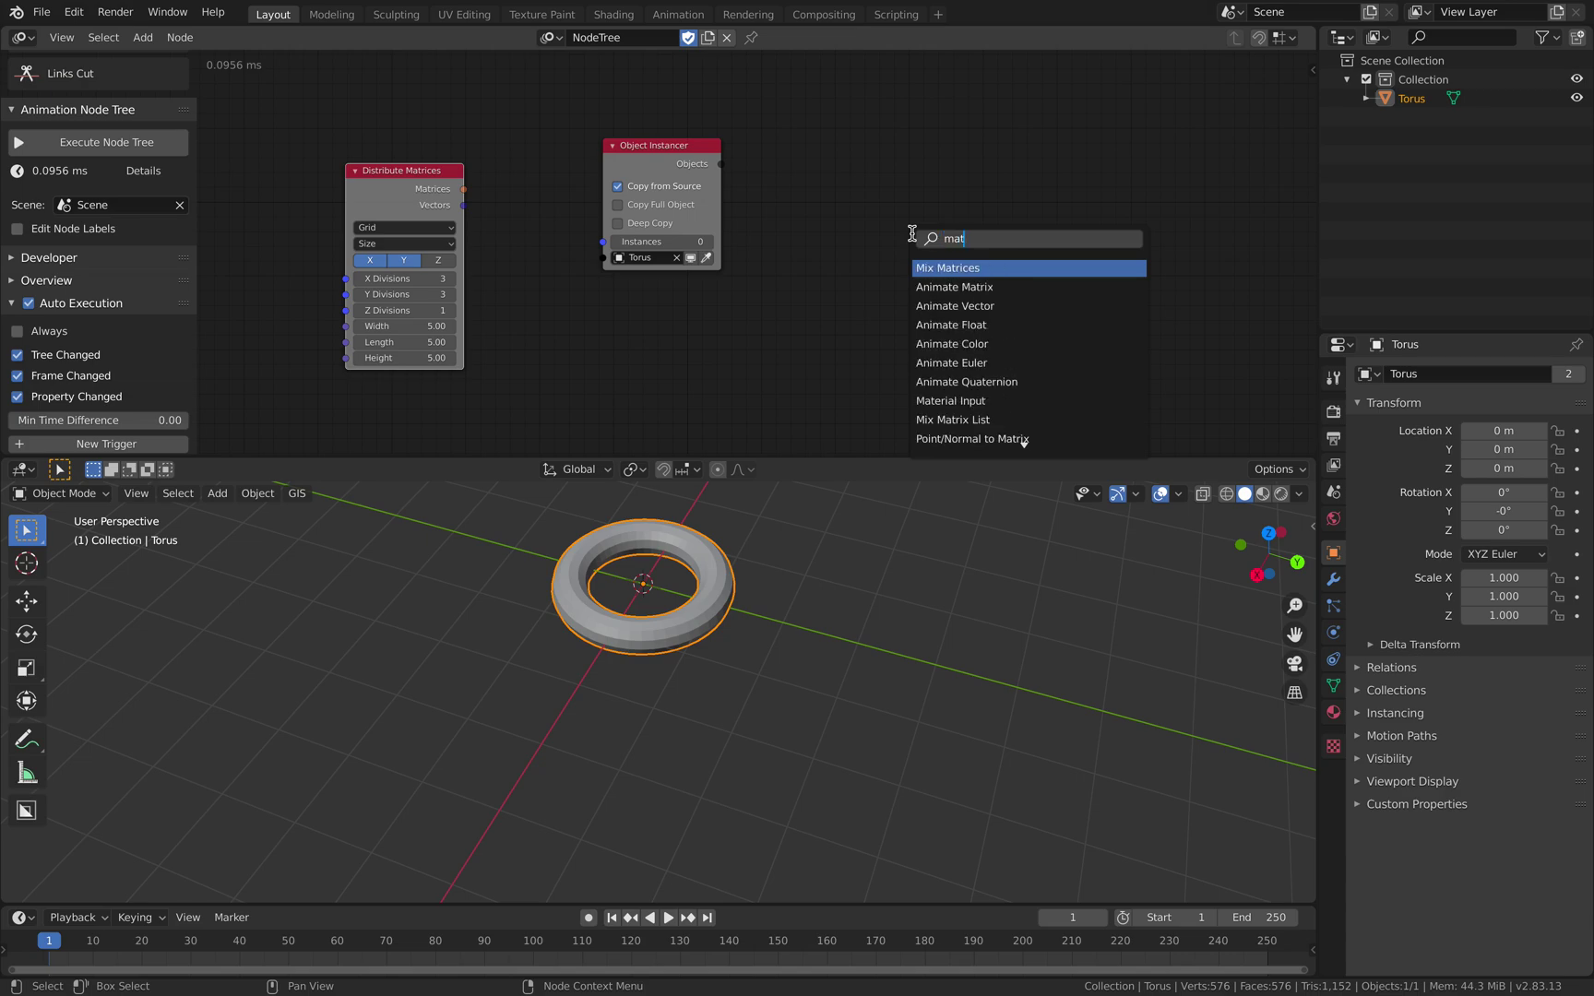
key("Return")
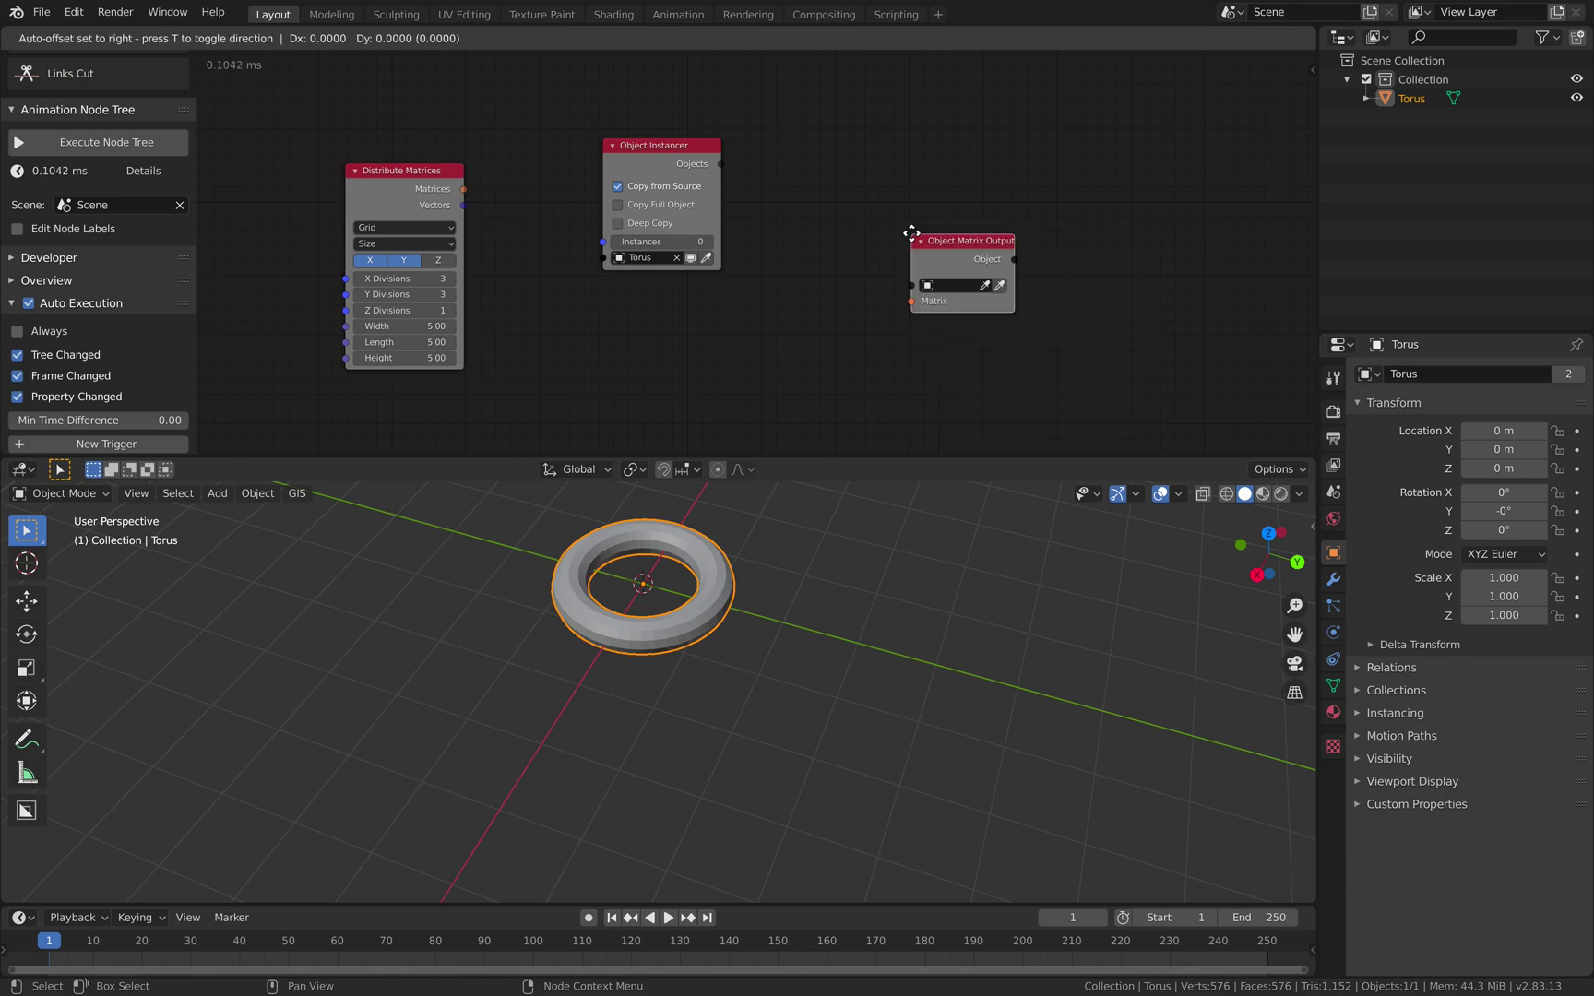
left_click(912, 233)
left_click_drag(924, 250, 949, 235)
left_click_drag(654, 155, 692, 141)
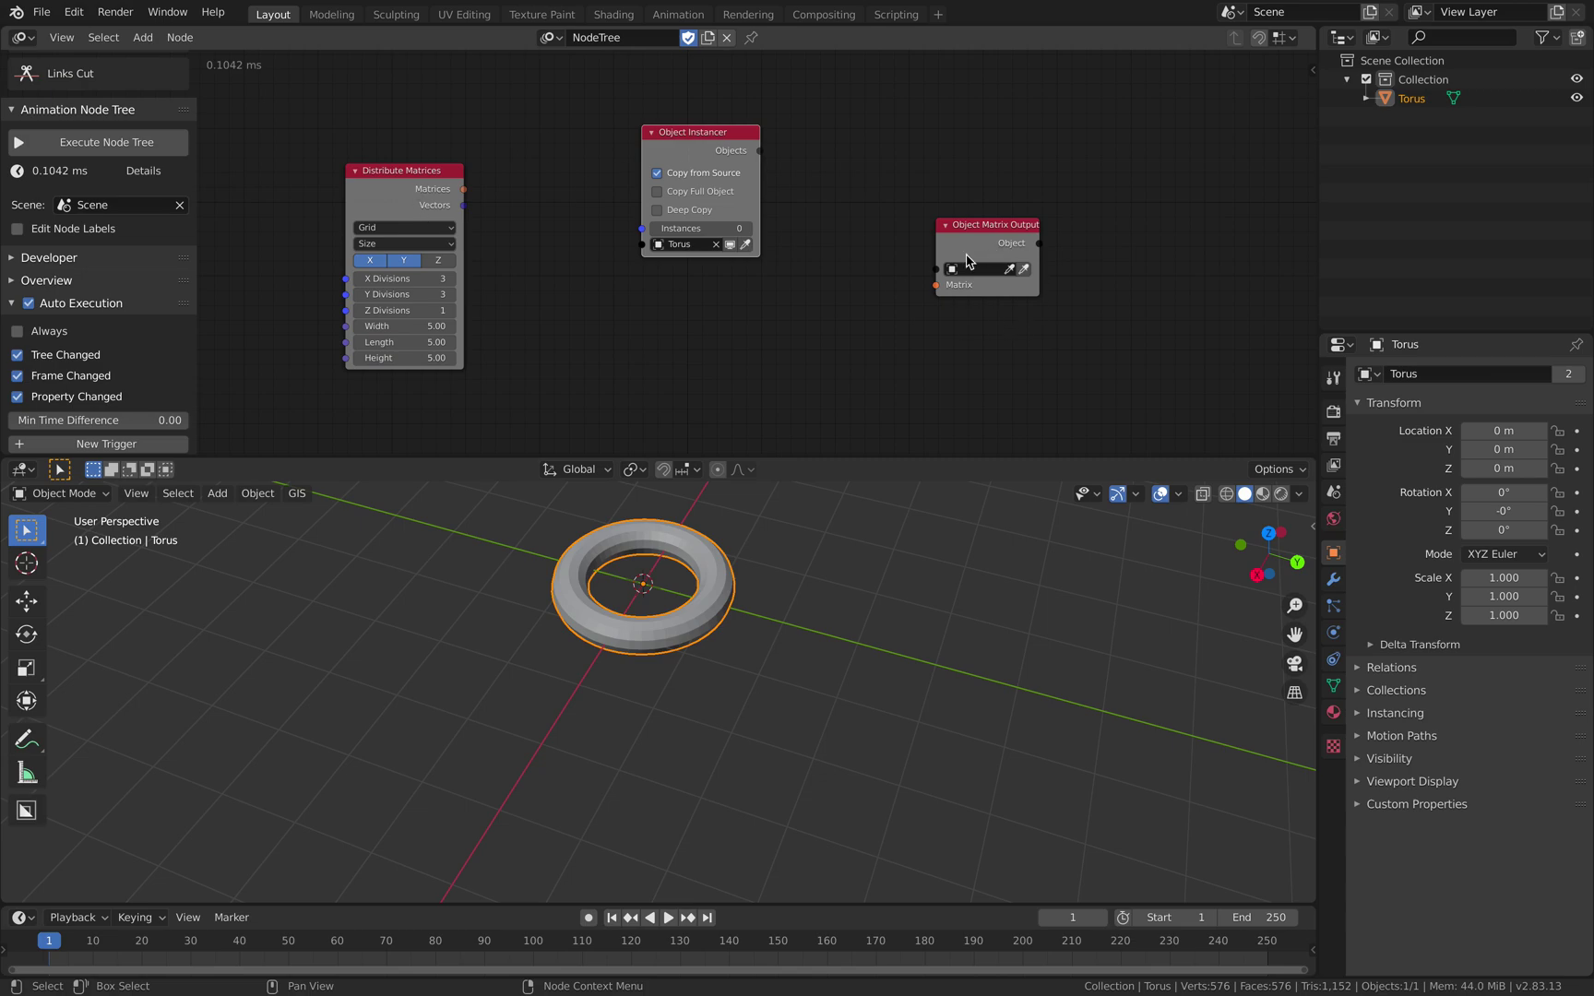
- Connect the Distribute Matrices node's Matrices output to the Object Instancer's Instances input through Get Length and tidy the node positions
left_click_drag(966, 253, 976, 240)
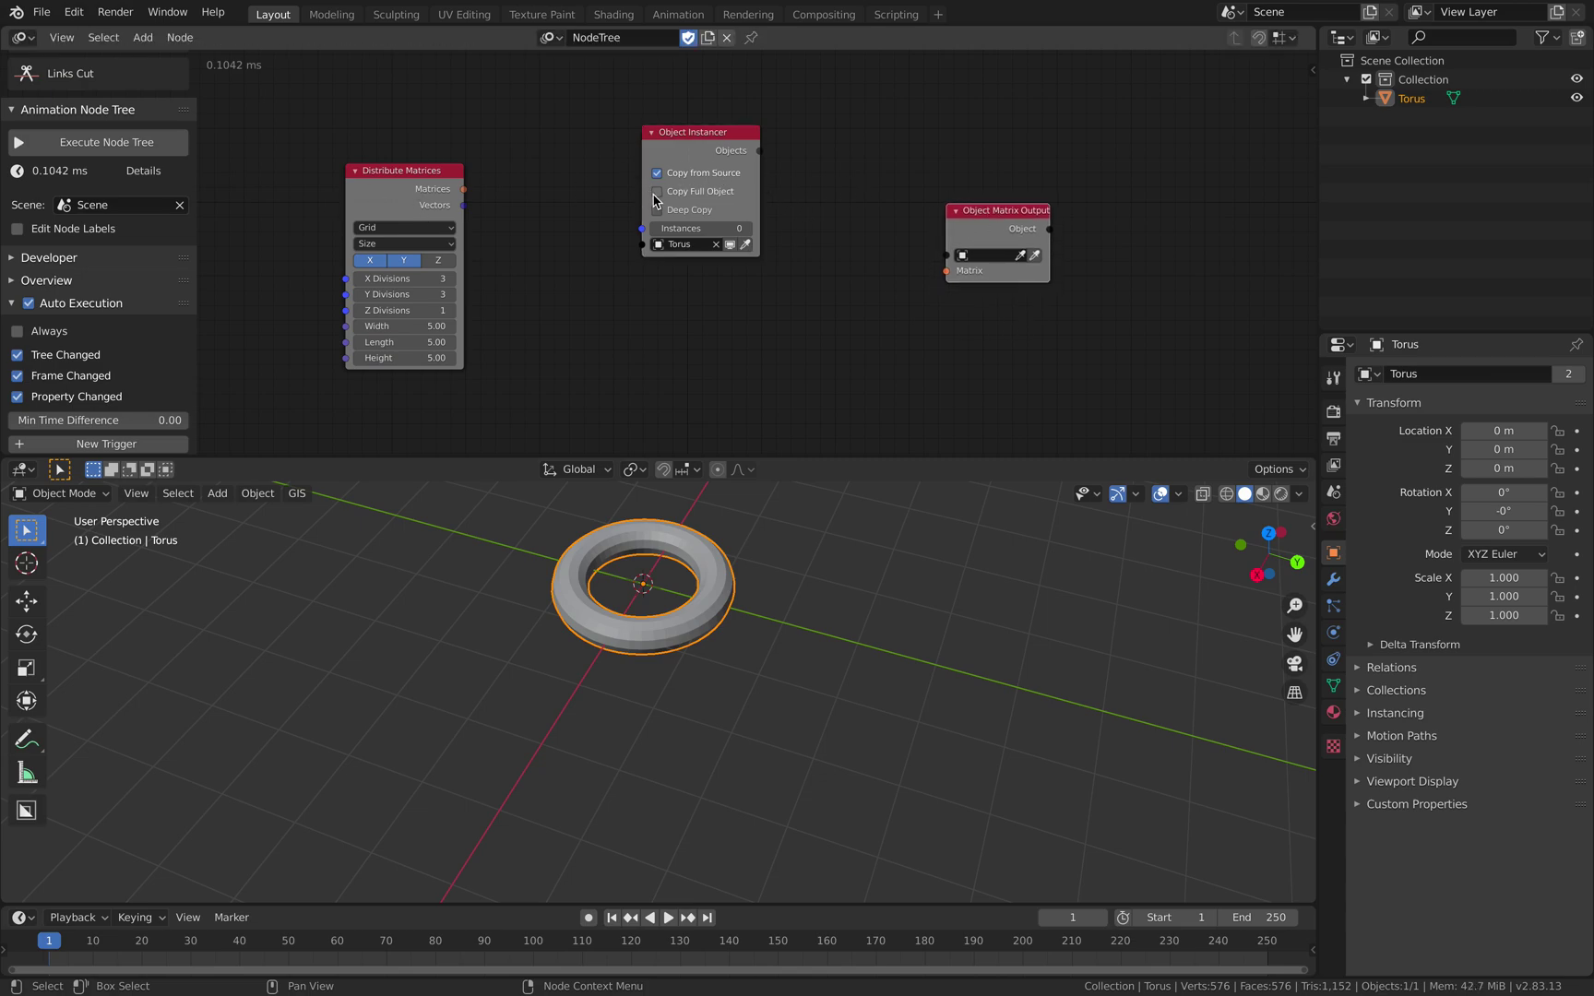
left_click_drag(465, 191, 643, 228)
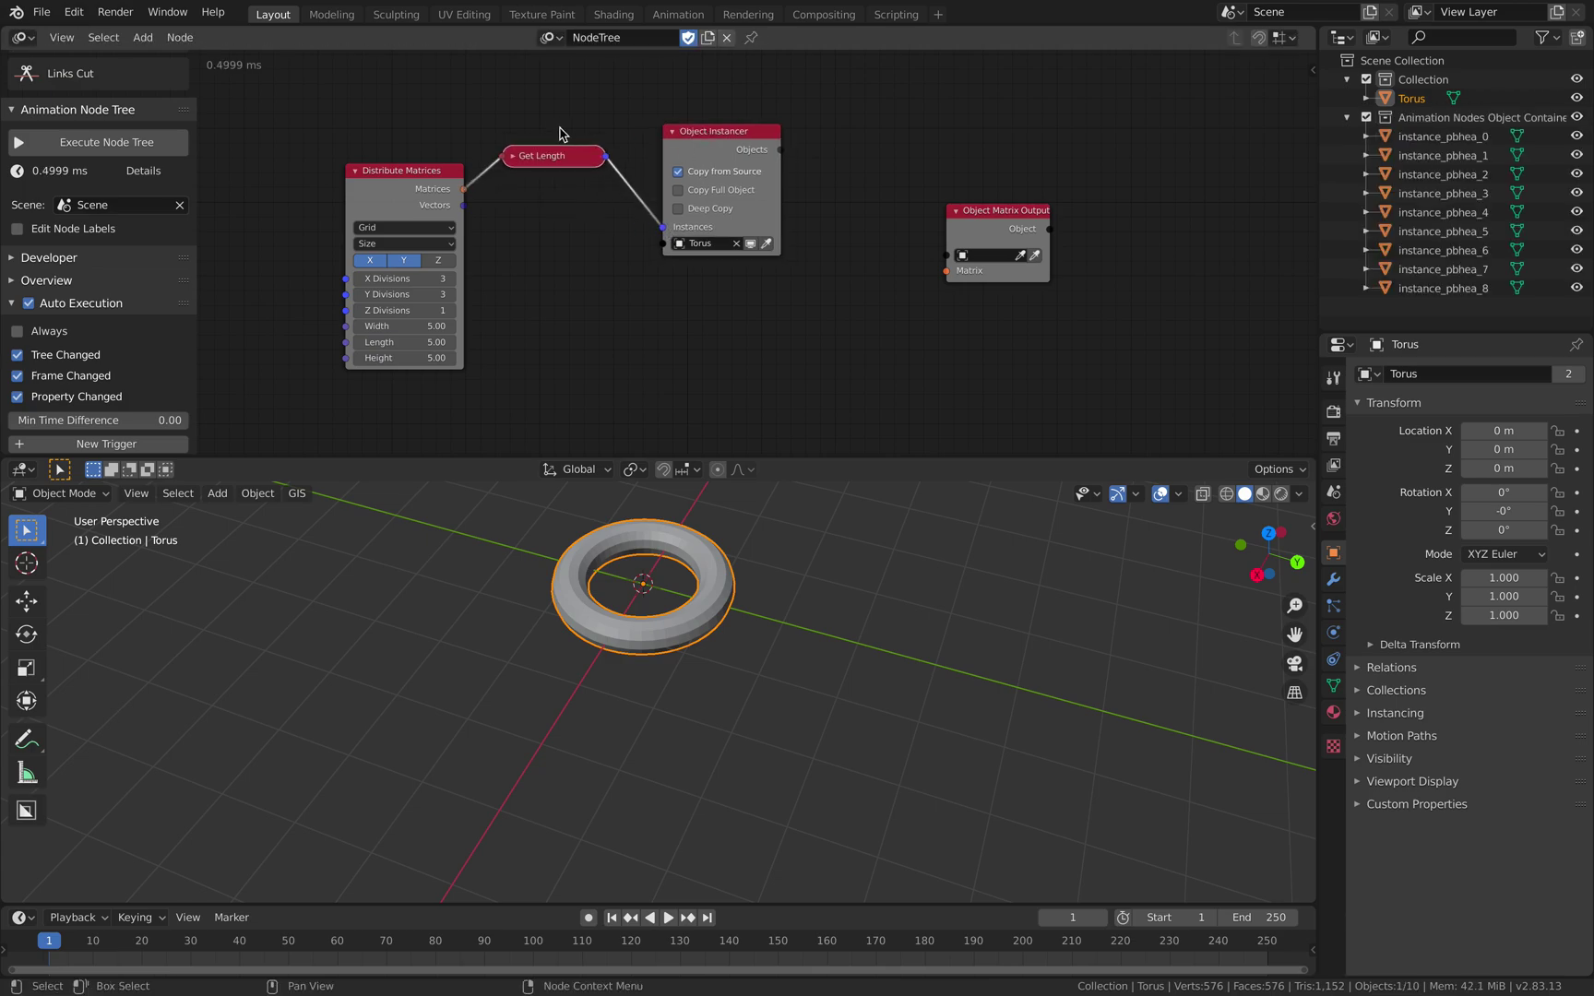
left_click_drag(535, 147, 538, 153)
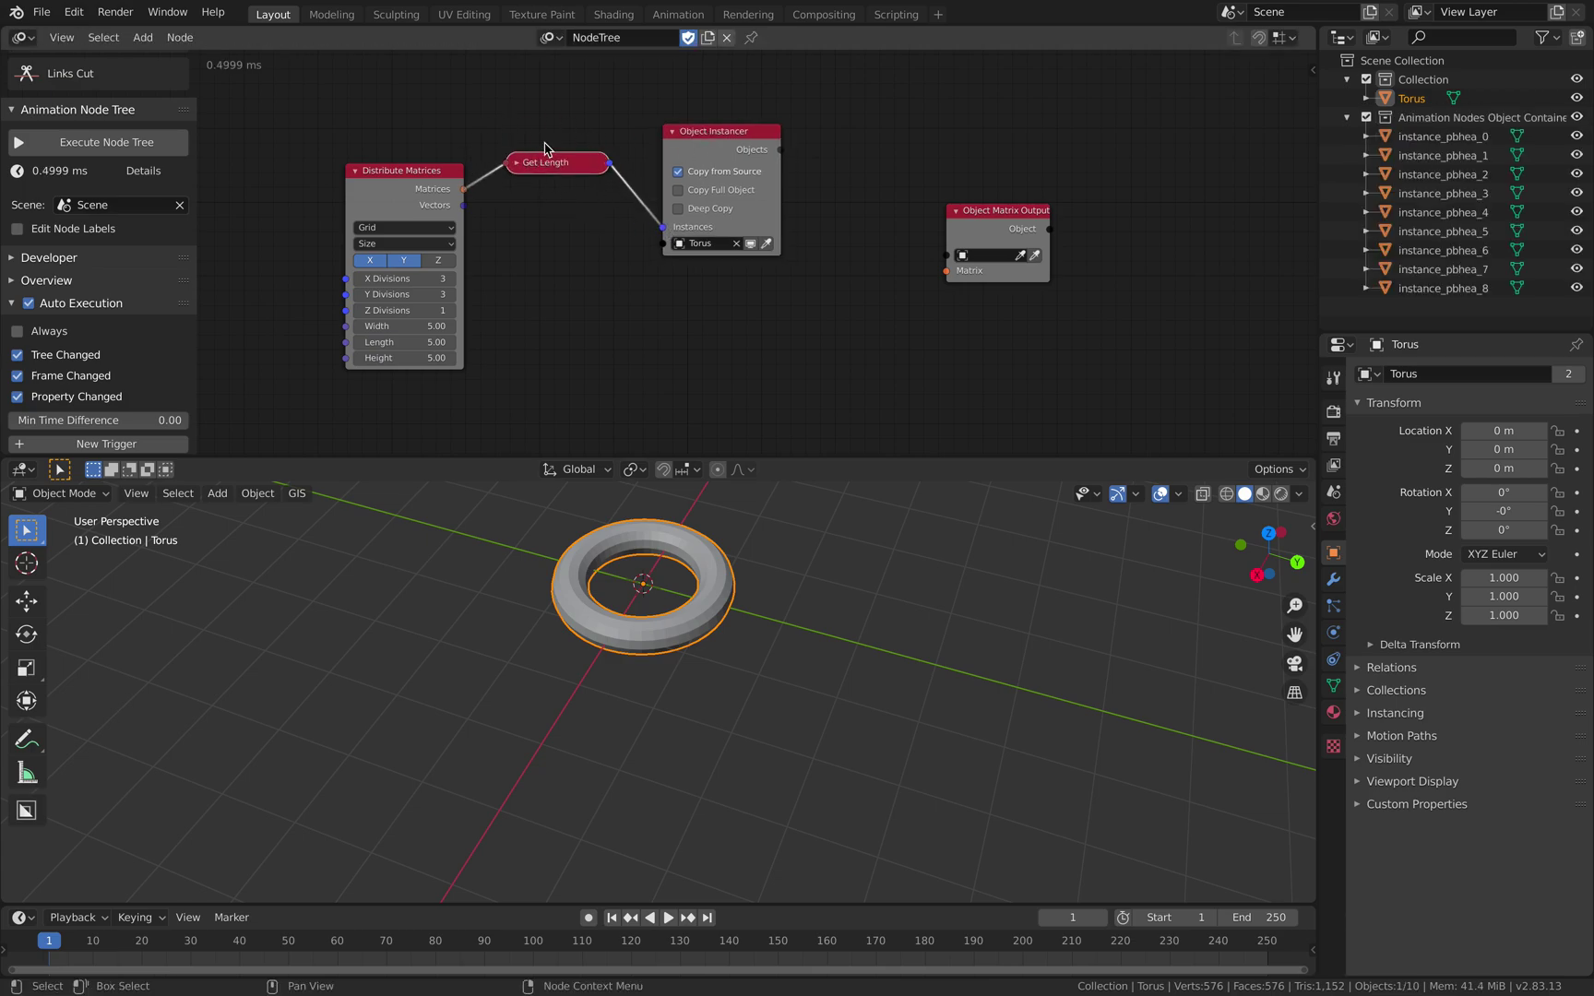
left_click_drag(420, 185, 414, 198)
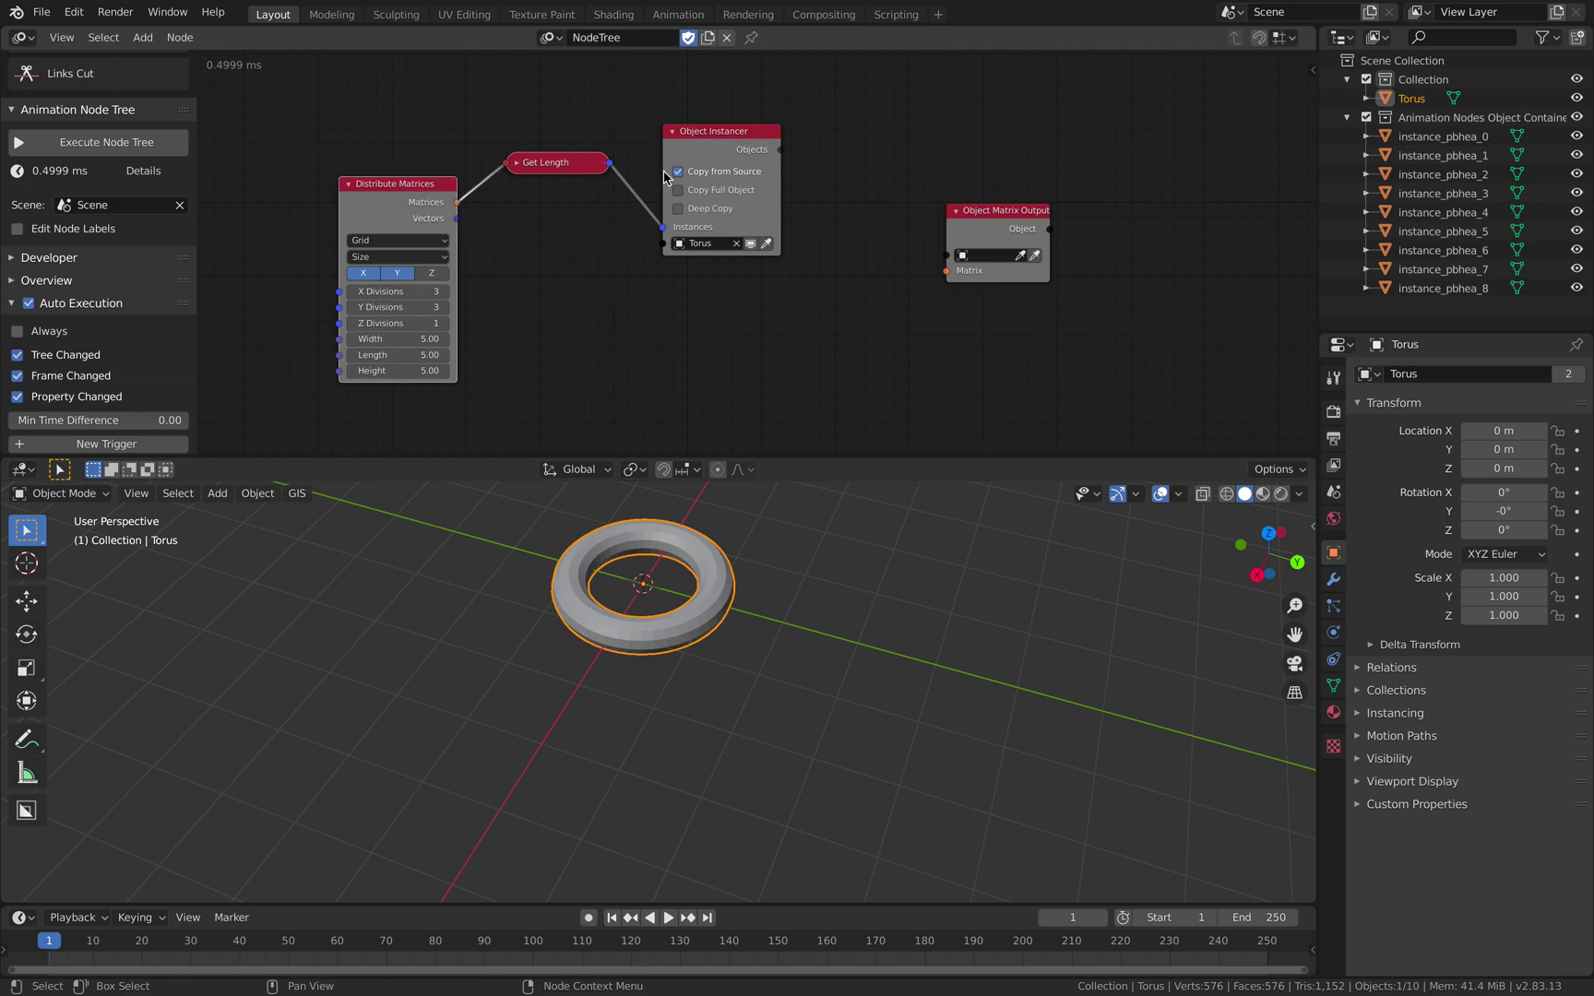
left_click_drag(664, 177, 648, 163)
- Link the Object Instancer's Objects and the Distribute Matrices node's Matrices to the Object Matrix Output inputs, and reposition the instancer and output nodes
left_click_drag(763, 136, 460, 204)
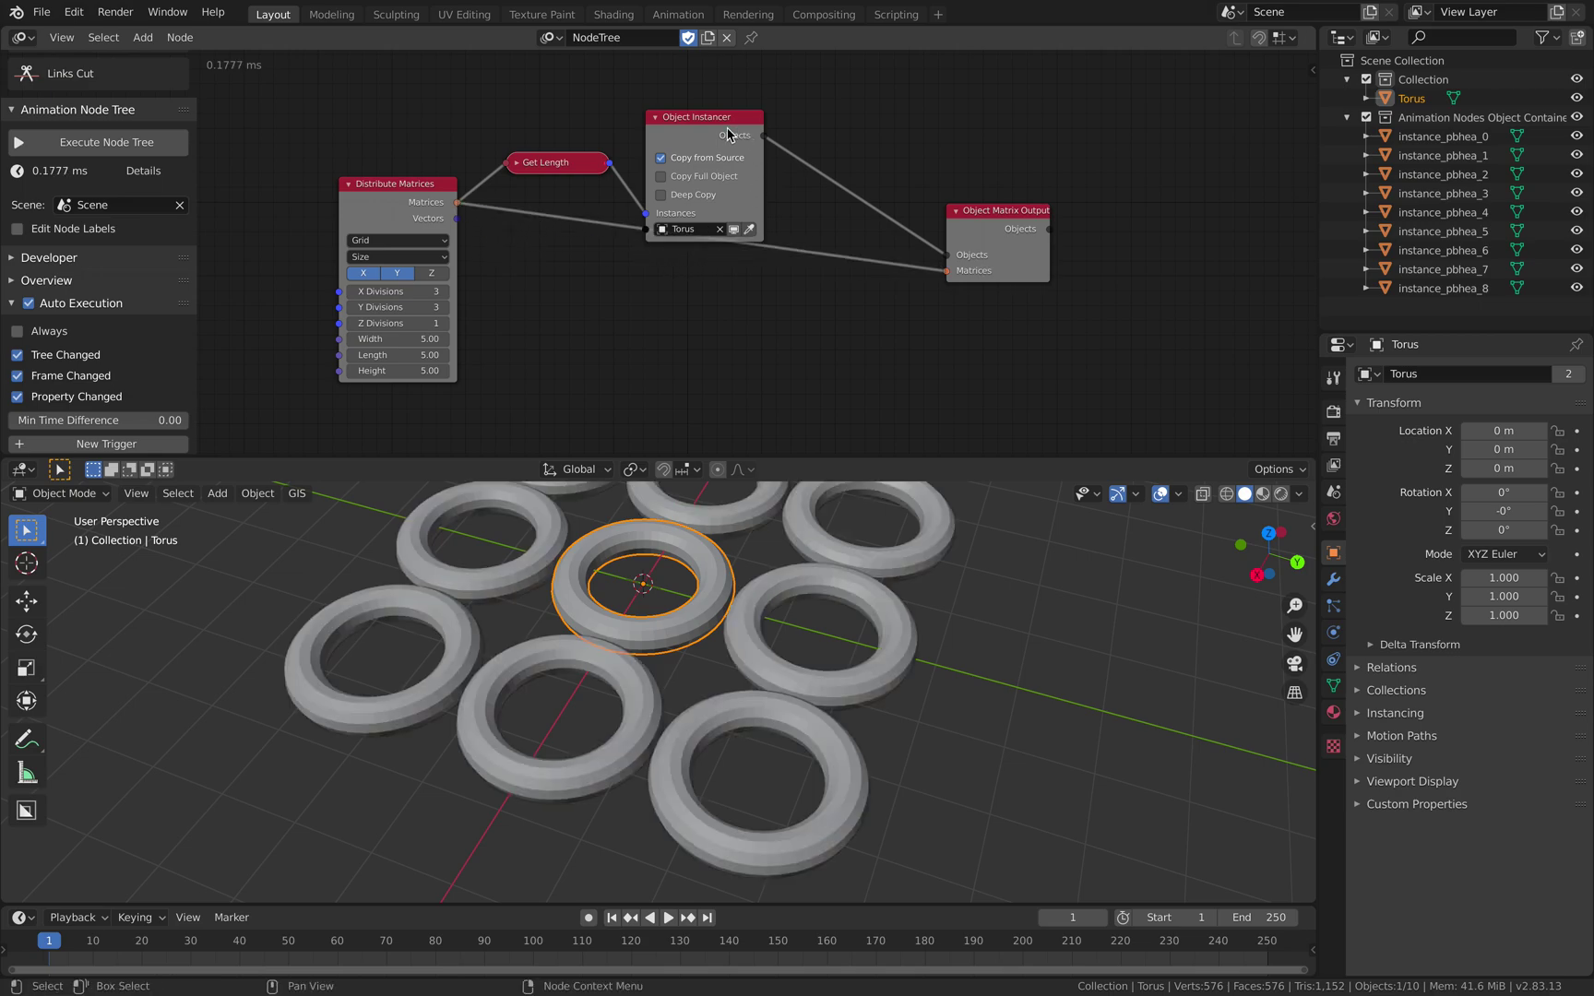
left_click_drag(727, 128, 723, 94)
left_click_drag(991, 211, 956, 188)
middle_click_drag(782, 569, 859, 589)
scroll(856, 589, "down", 3)
middle_click_drag(742, 550, 674, 535)
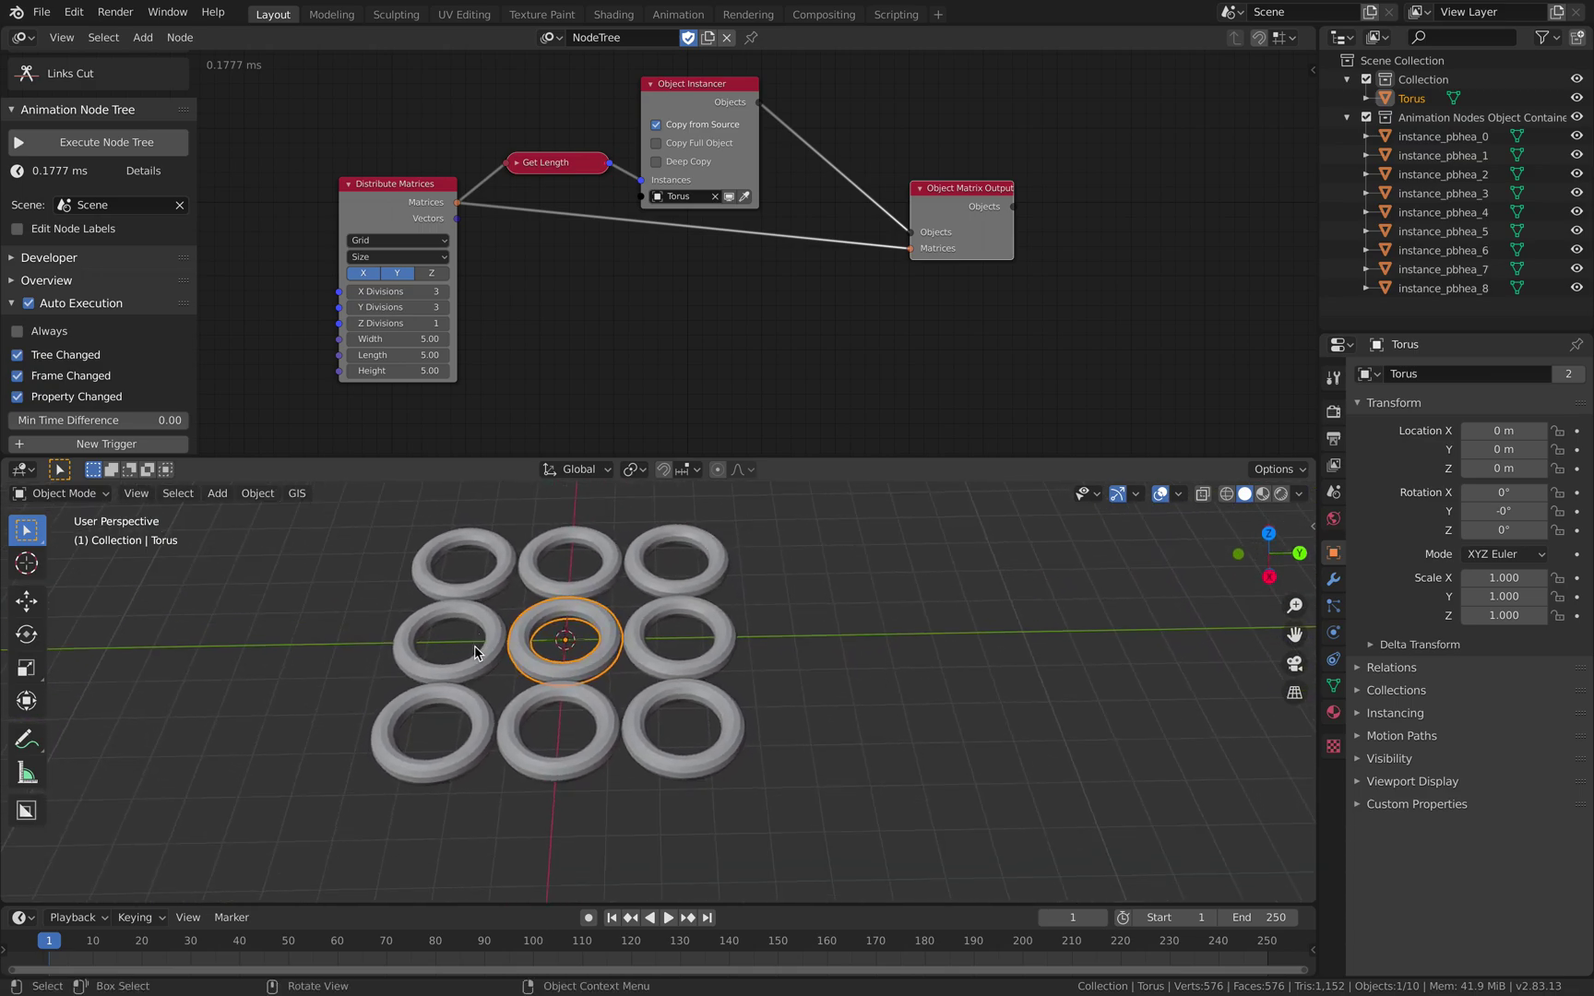
- Set the Z Divisions of the Distribute Matrices grid to 4
left_click(447, 323)
left_click(447, 323)
middle_click_drag(664, 591, 595, 745)
left_click(447, 323)
scroll(854, 731, "up", 2)
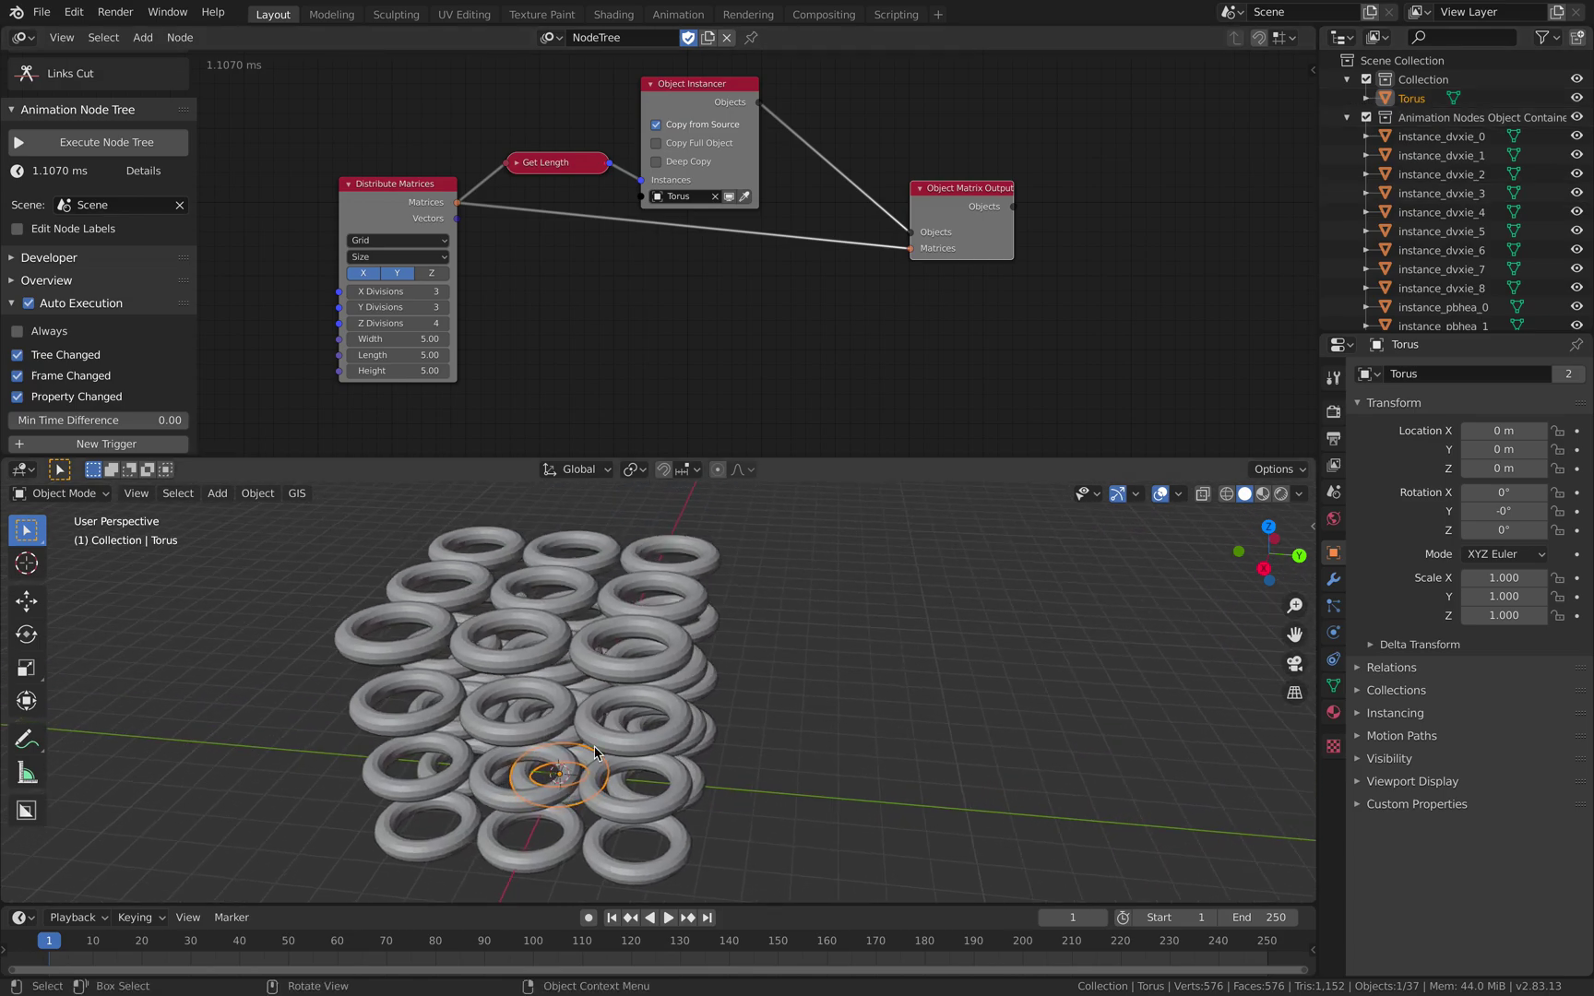
- Move the original Torus away from the grid of instances and hide it in the viewport
left_click(1407, 109)
key("g")
left_click(882, 620)
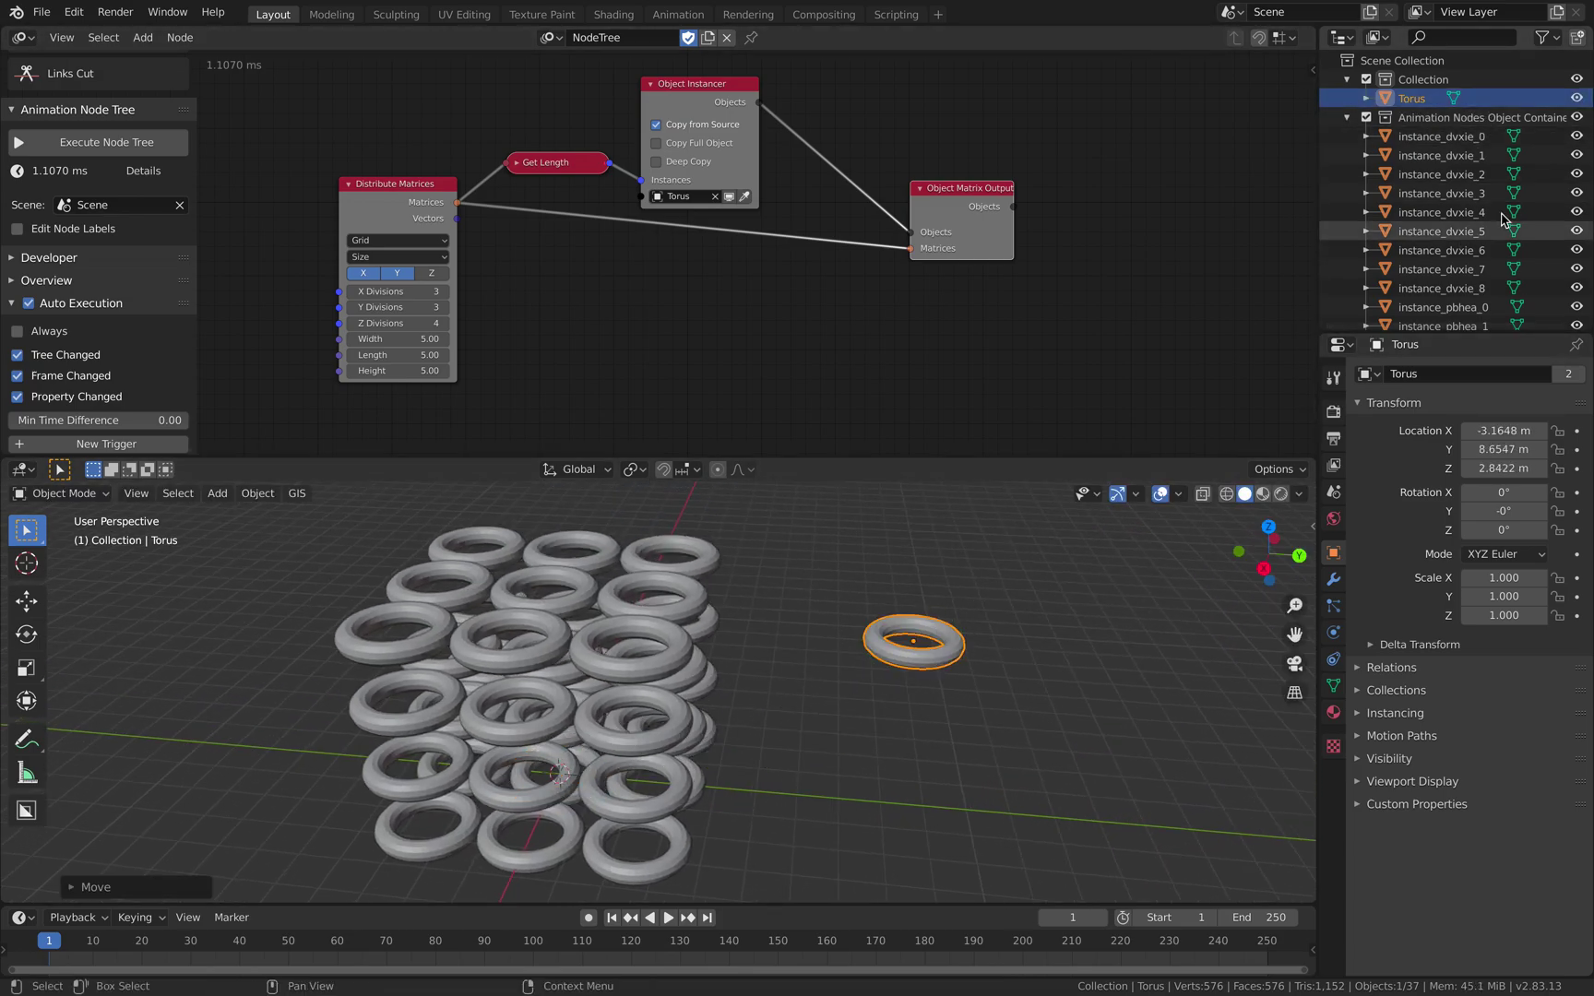
left_click(1577, 97)
middle_click_drag(847, 637, 660, 682)
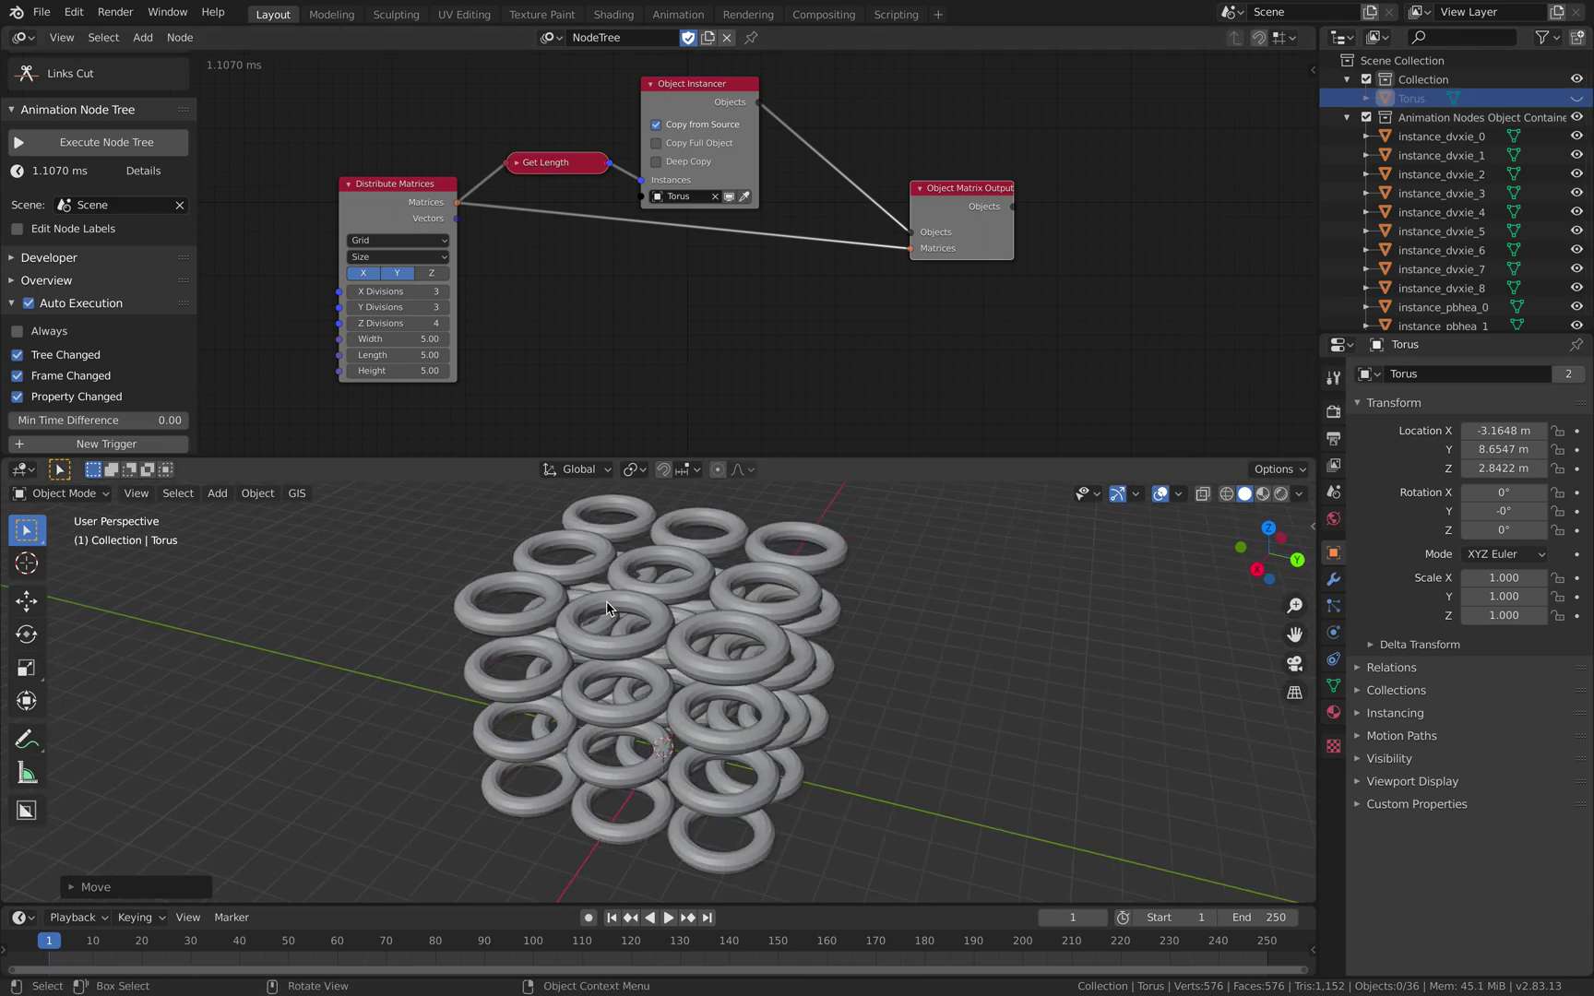
- Save the project on the Desktop as ANSV_ProceduralAnim_001.blend
left_click(43, 12)
left_click(92, 153)
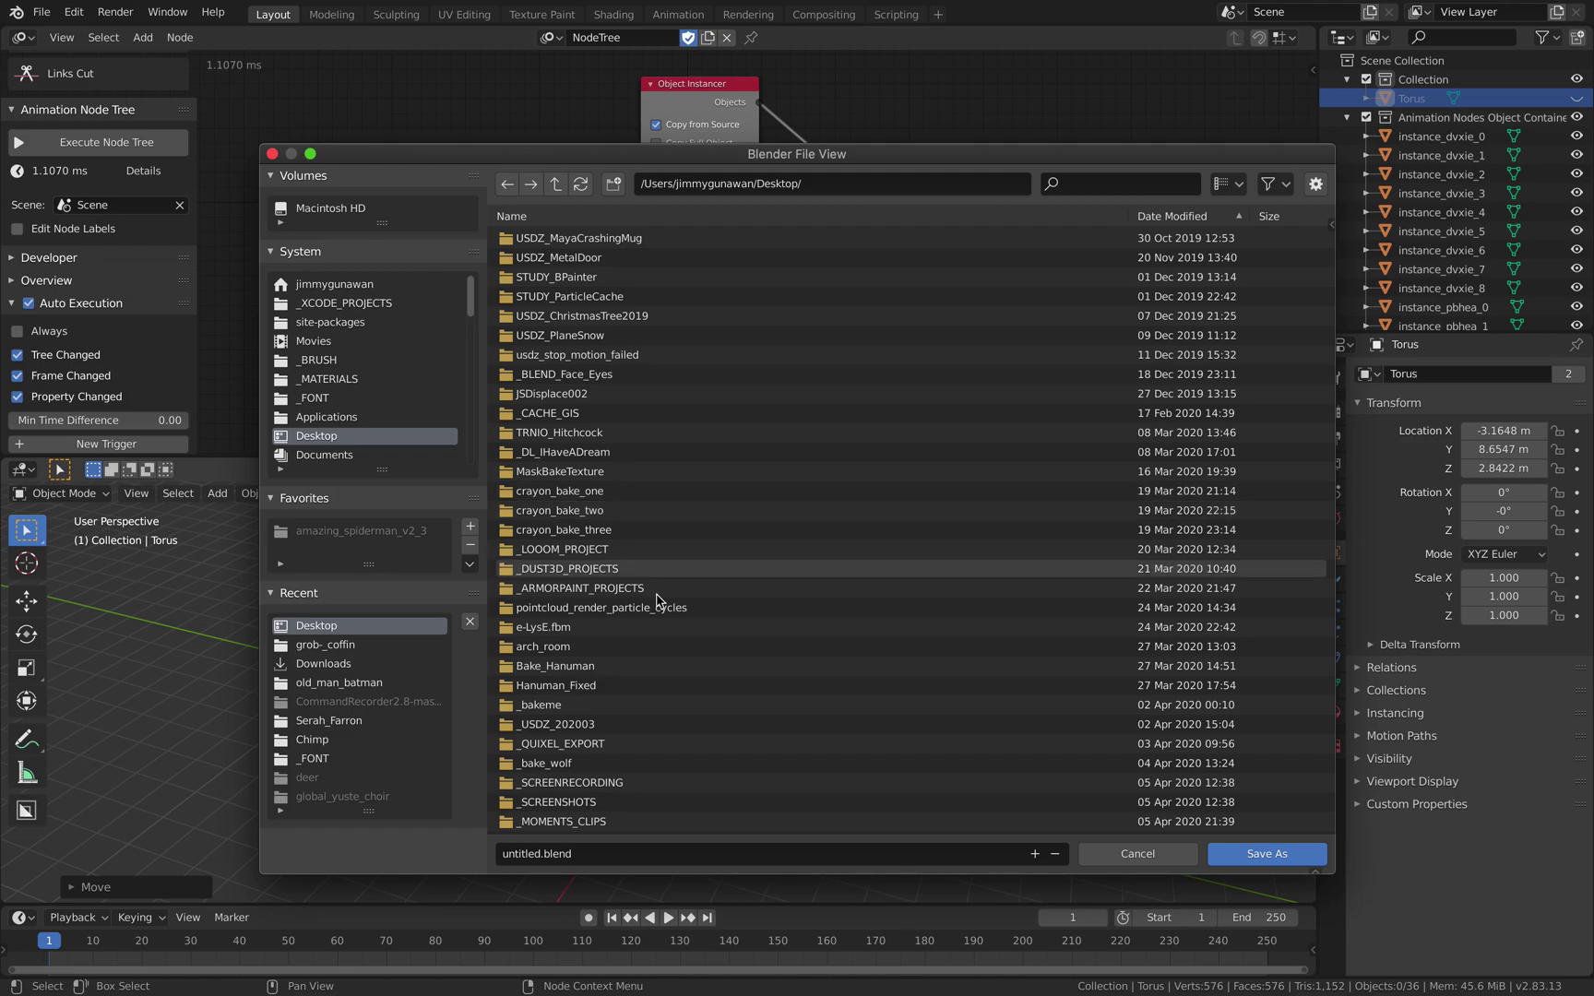
left_click(605, 854)
type("ANS")
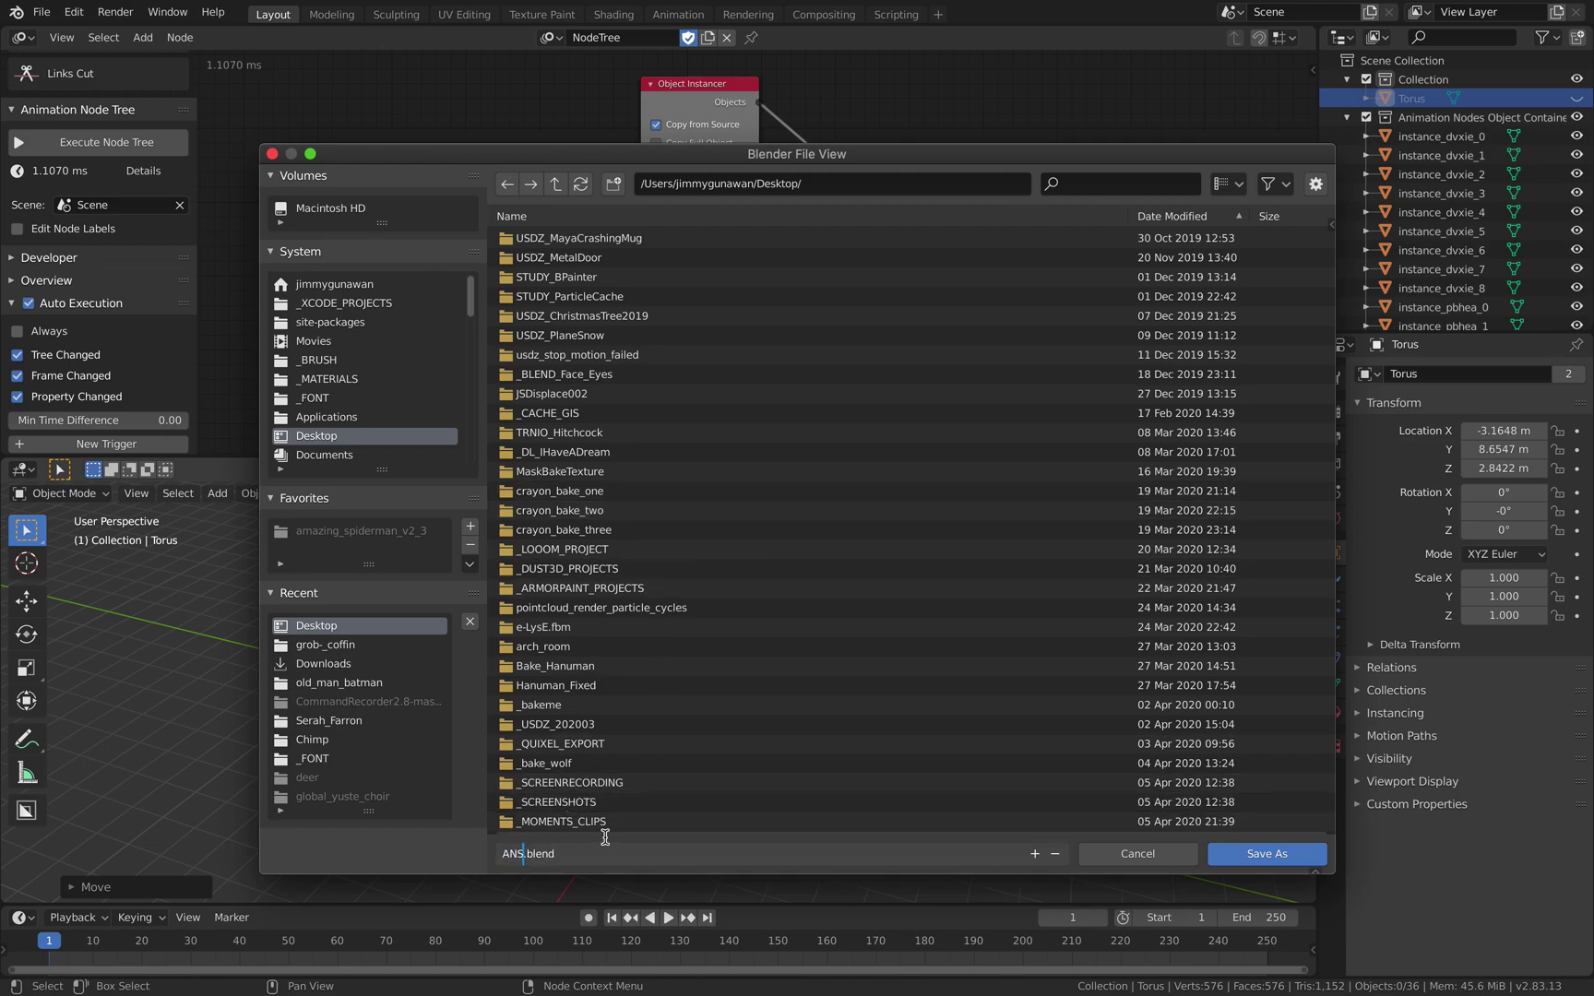
type("V_001")
key("Return")
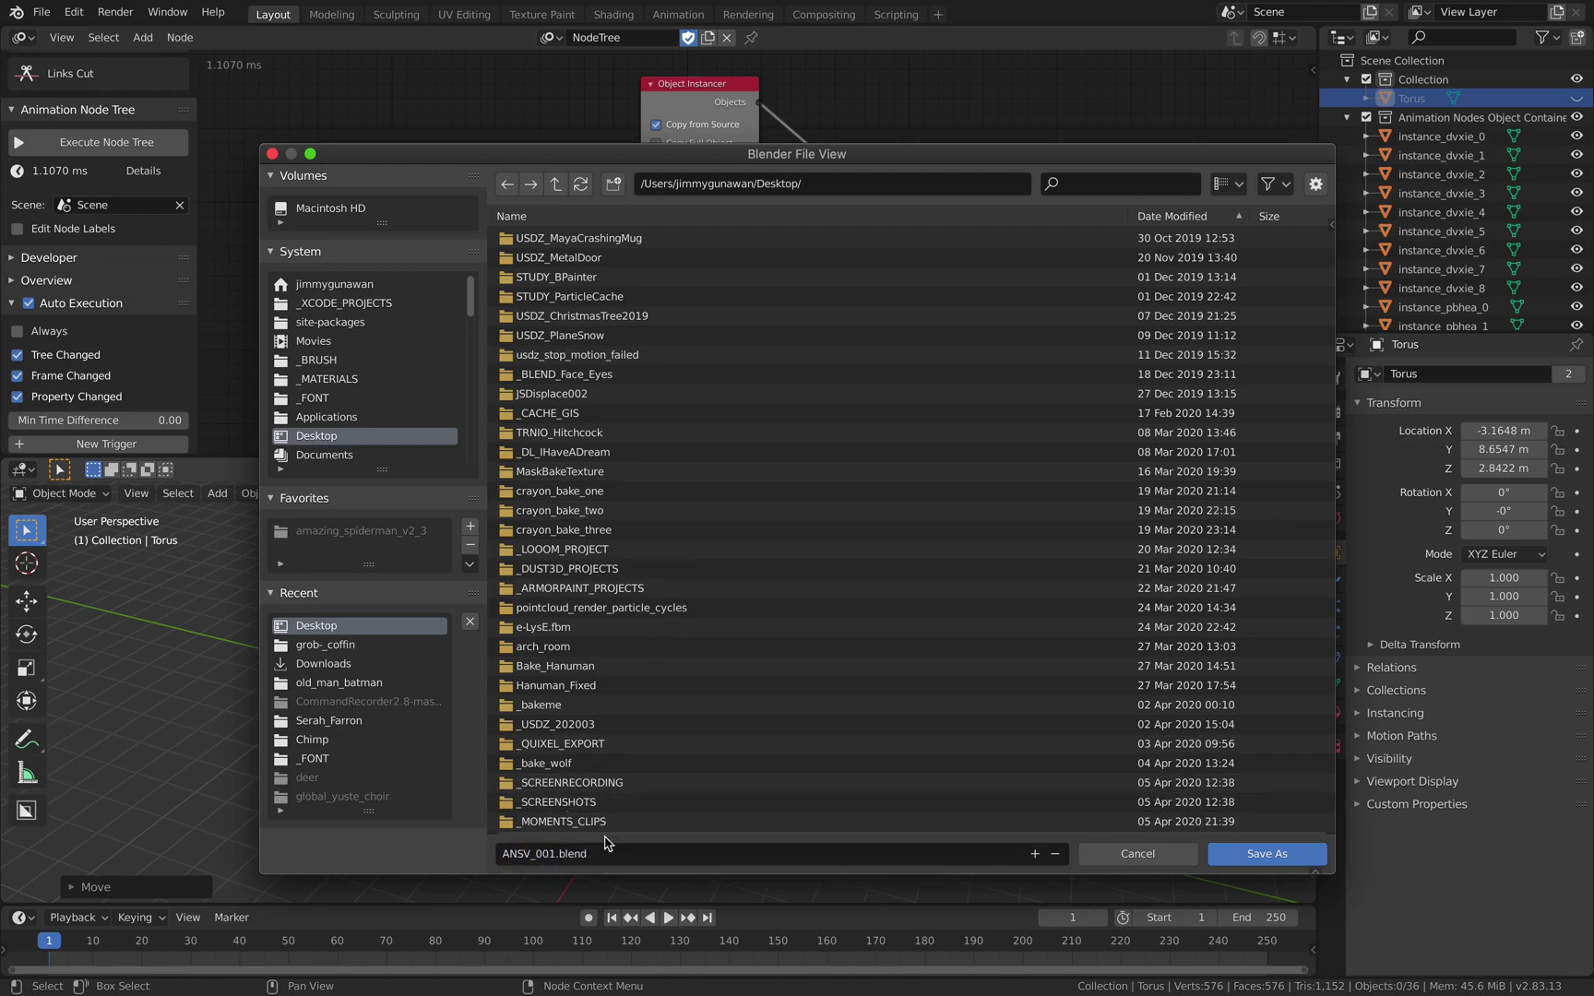
left_click(538, 854)
type("ProceduralAni")
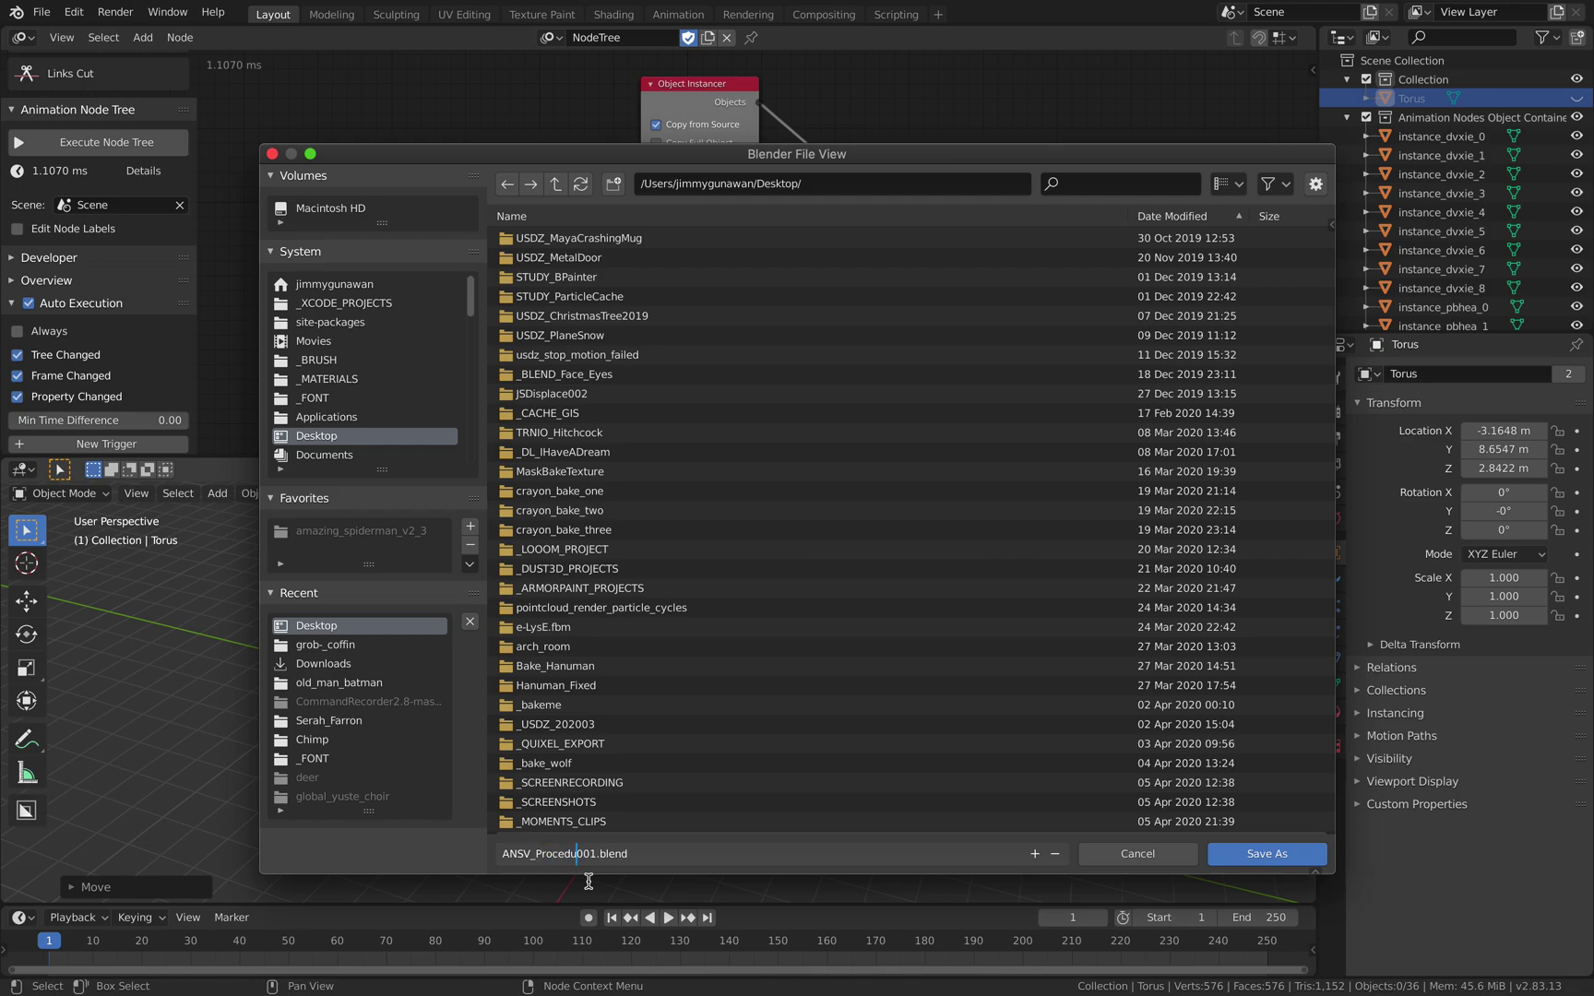
type("m_")
key("Return")
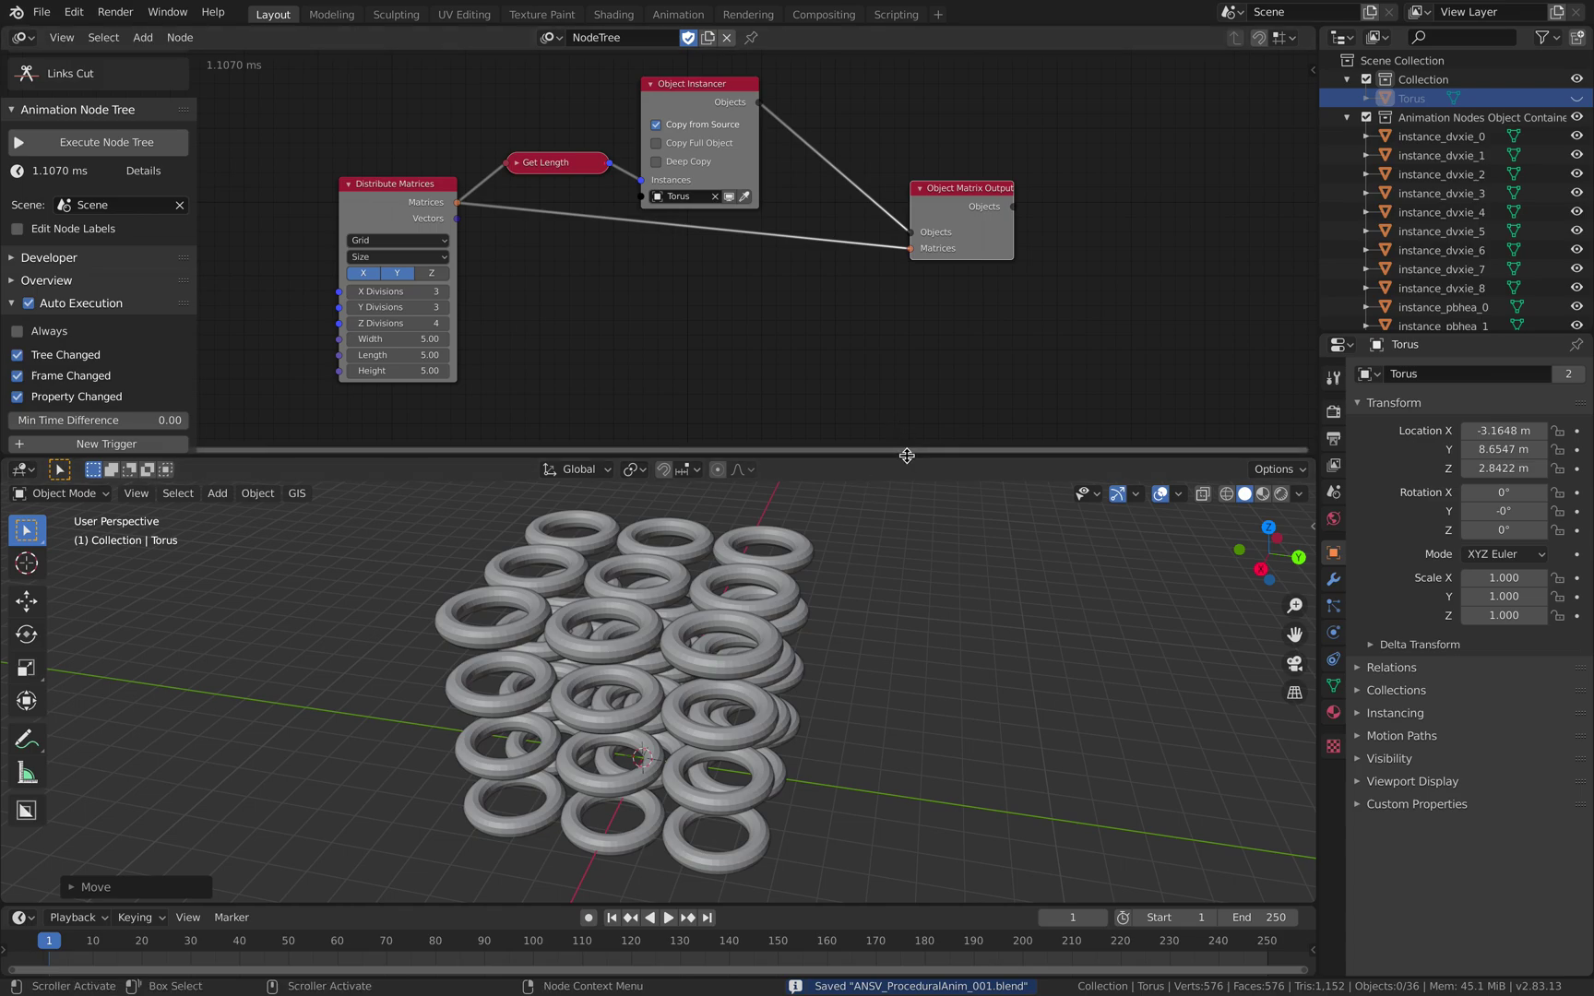
- Enlarge the node editor area and try the Circle mode on the Distribute Matrices node with an Amount of 16
left_click_drag(907, 456, 858, 488)
scroll(644, 306, "up", 1)
scroll(495, 225, "up", 1)
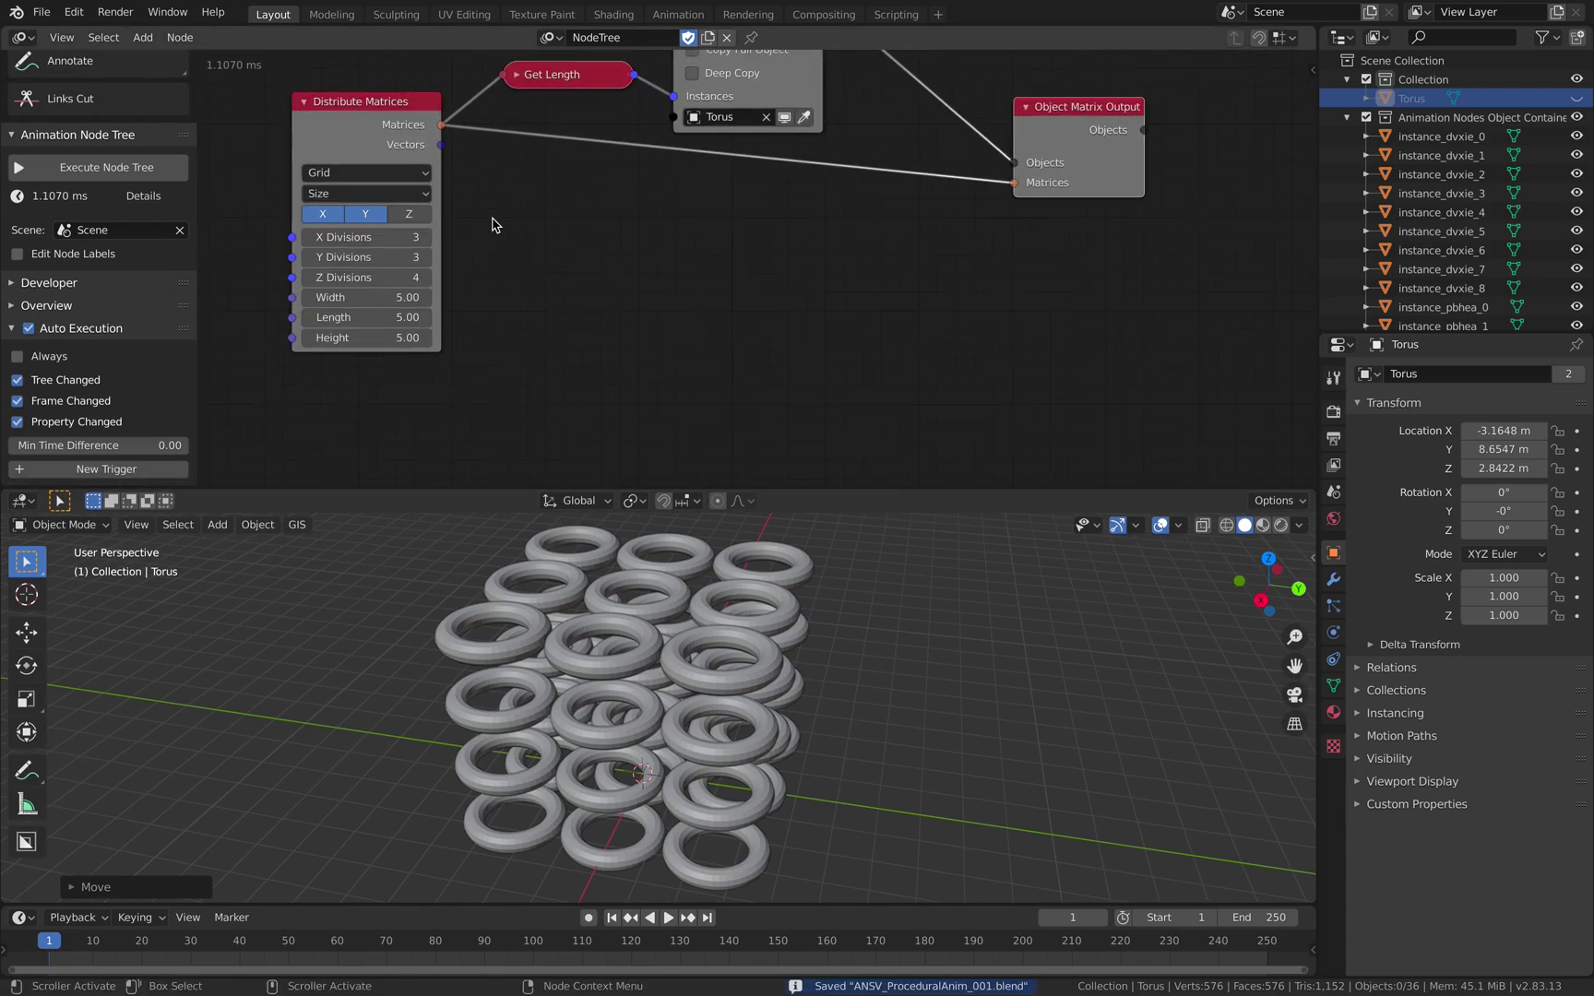
left_click(392, 173)
left_click(408, 237)
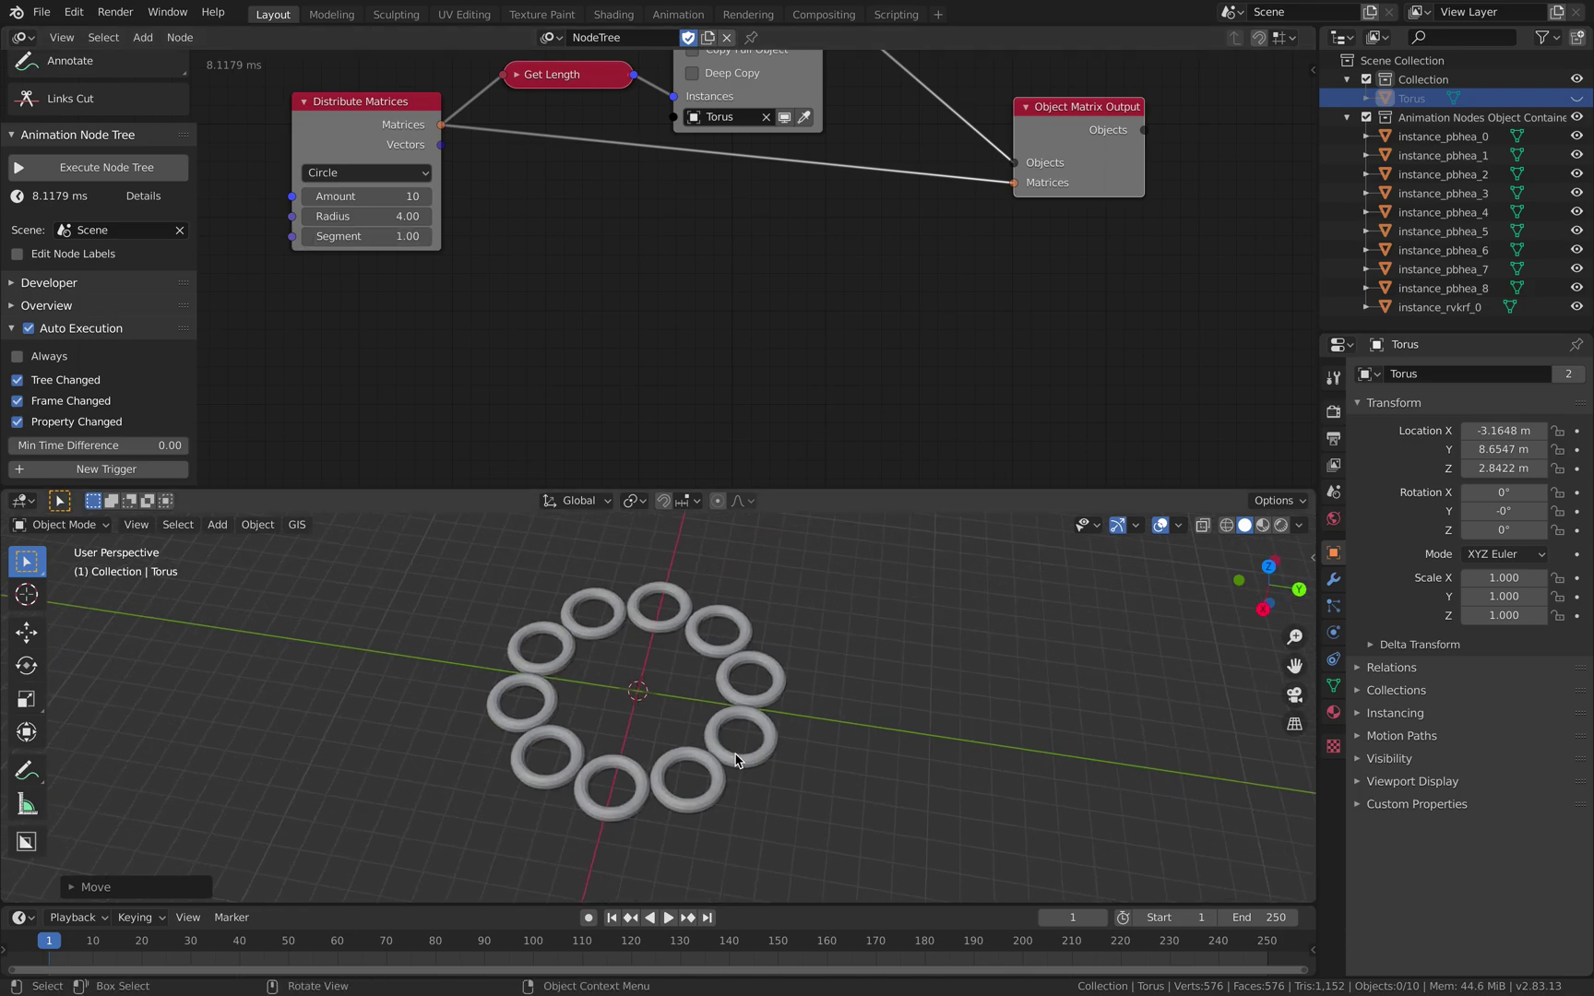
left_click_drag(412, 196, 461, 195)
- Try the Spiral mode on the Distribute Matrices node and raise its Amount to 44
left_click(403, 175)
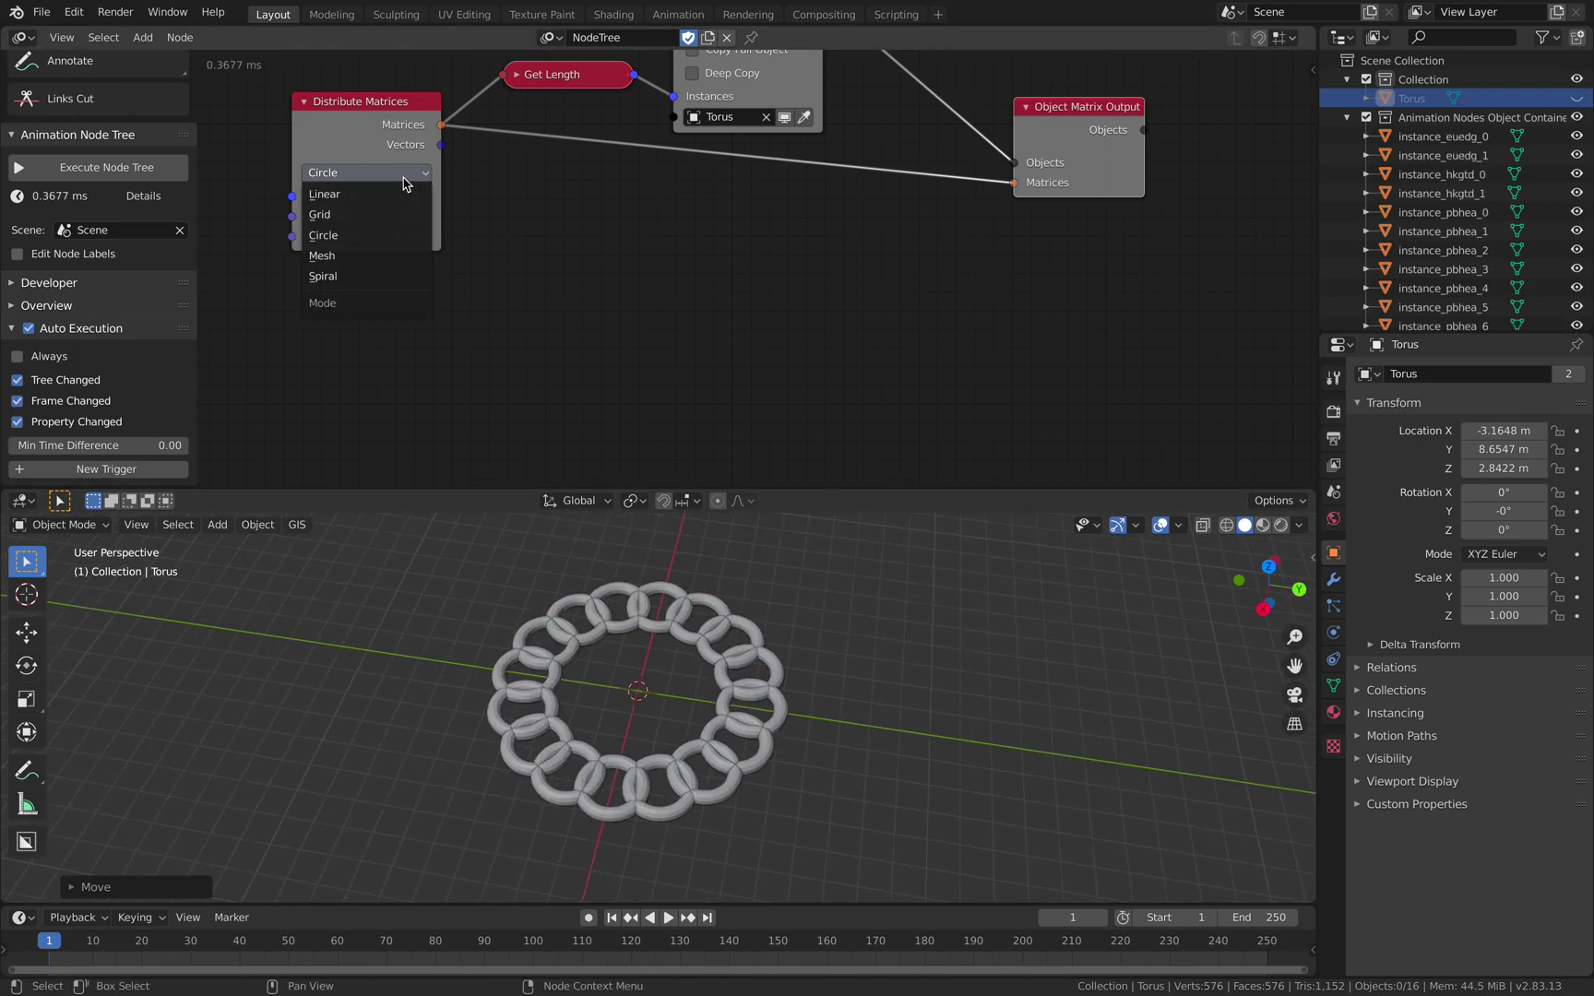
left_click(401, 277)
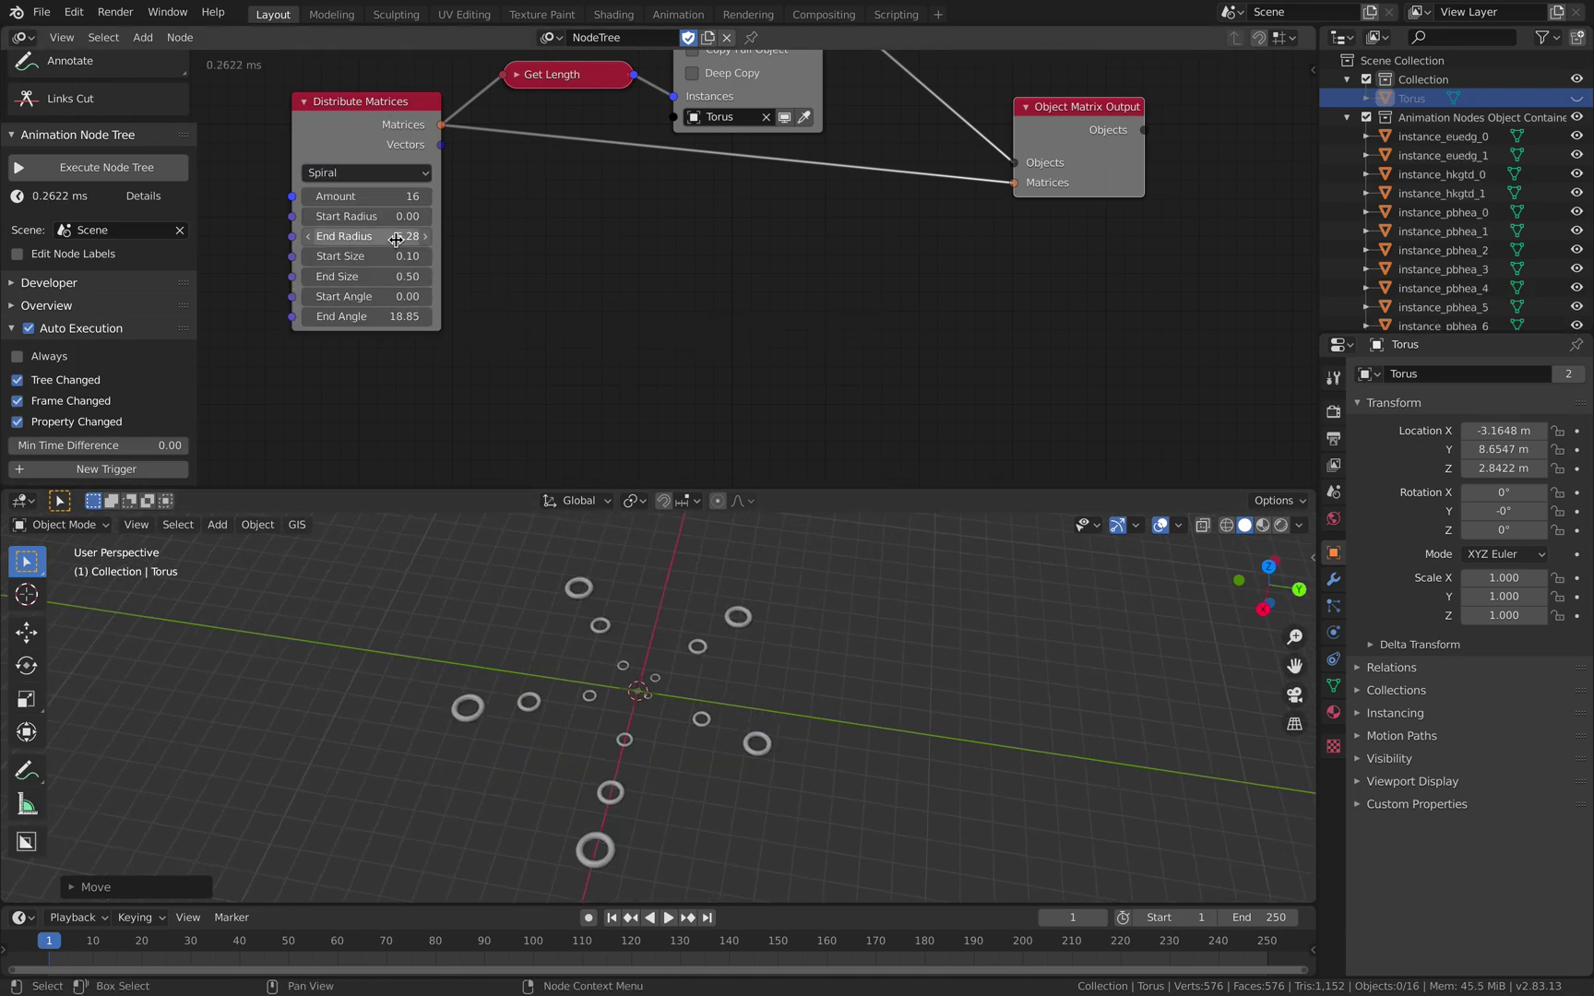
scroll(401, 196, "up", 10, "ctrl")
- Switch the Distribute Matrices node to Grid mode and save the file
left_click(392, 173)
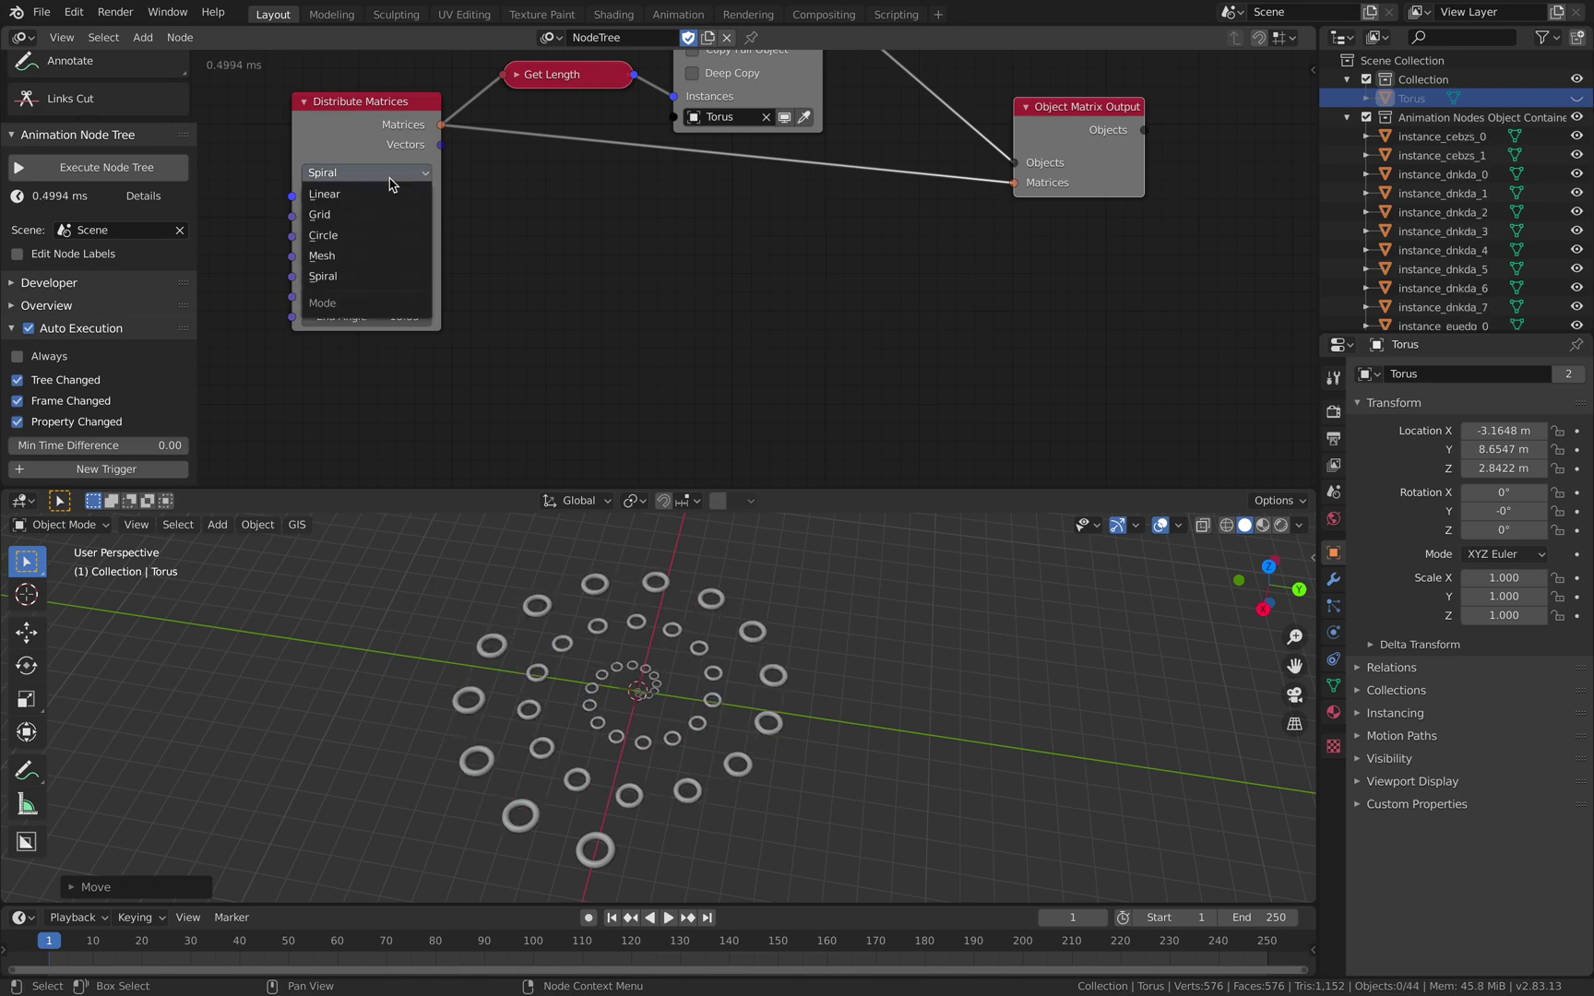
left_click(379, 227)
middle_click_drag(738, 572, 773, 580)
key("ctrl+s")
left_click(773, 580)
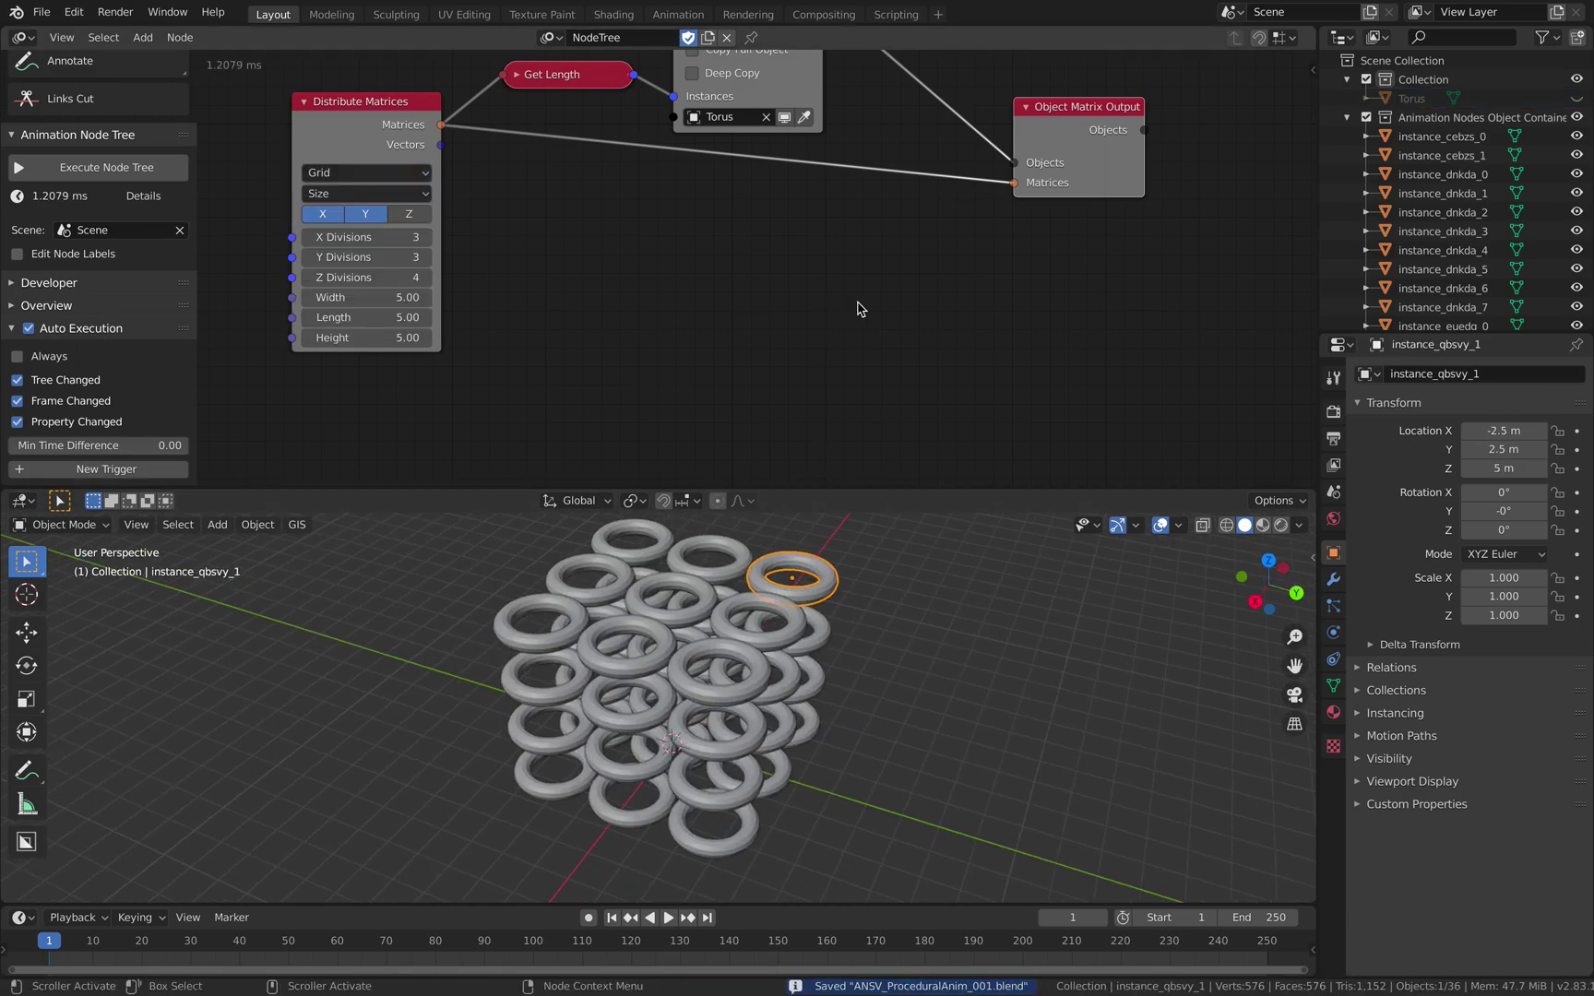
- Rearrange the Distribute Matrices and Object Matrix Output nodes, leaving a wide gap between them for additional nodes
middle_click_drag(929, 265, 699, 442)
left_click_drag(891, 285, 989, 274)
scroll(766, 292, "down", 2)
middle_click_drag(766, 291, 840, 263)
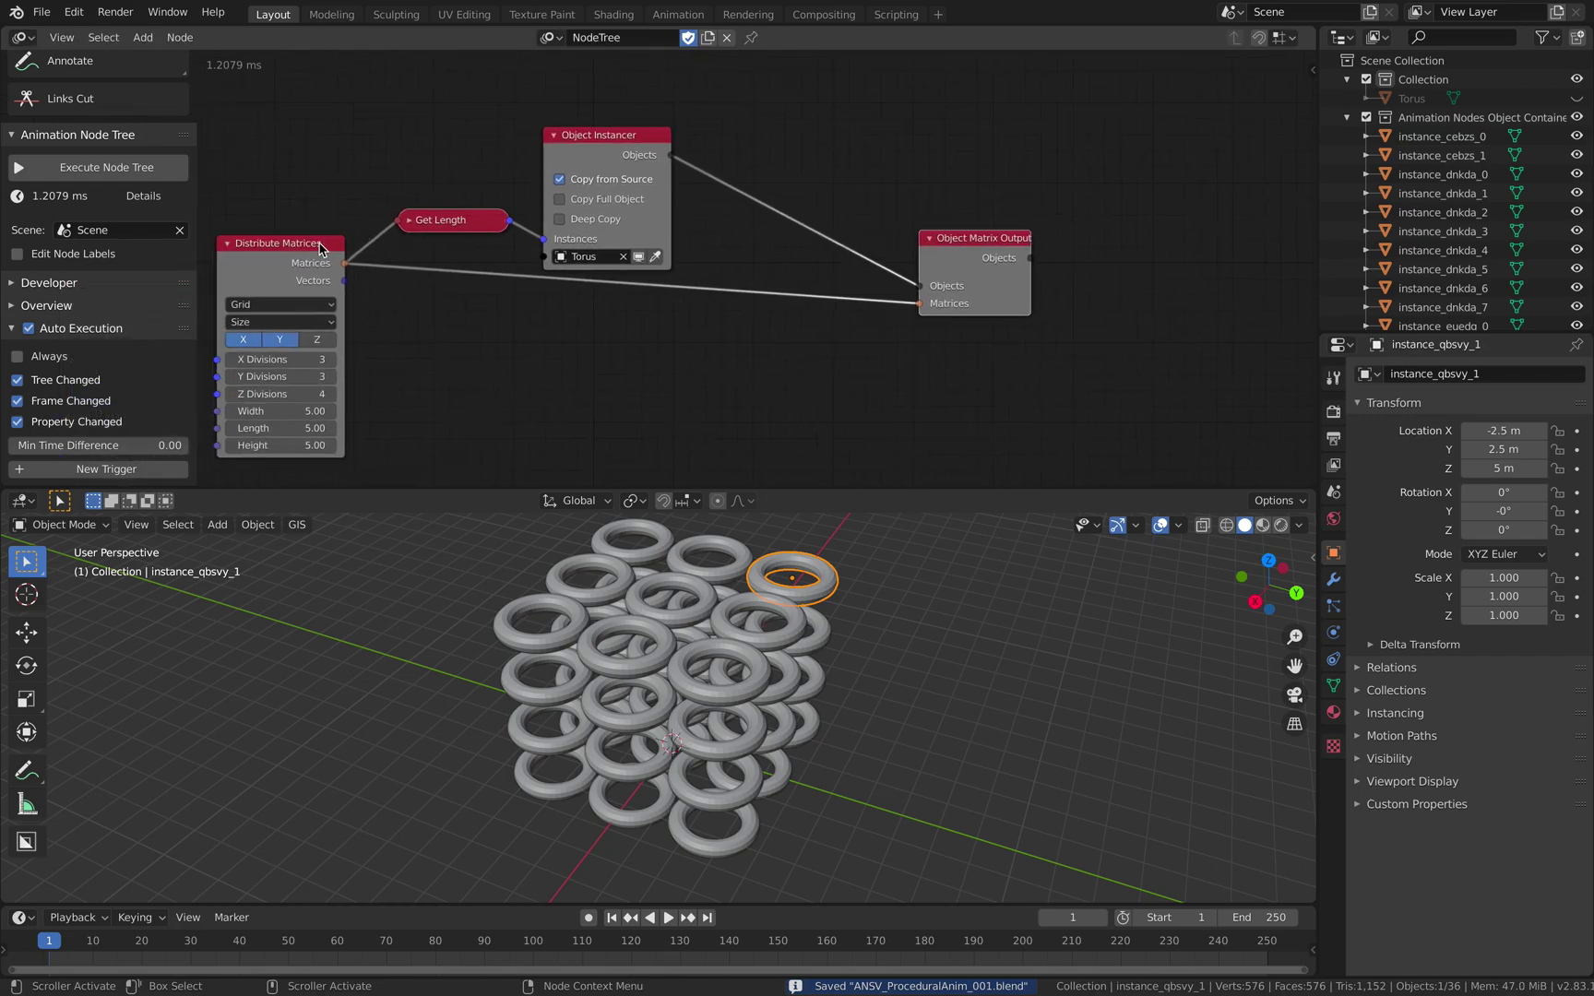
left_click_drag(319, 243, 339, 293)
middle_click_drag(835, 284, 827, 271)
left_click_drag(945, 258, 941, 289)
middle_click_drag(867, 632, 848, 617)
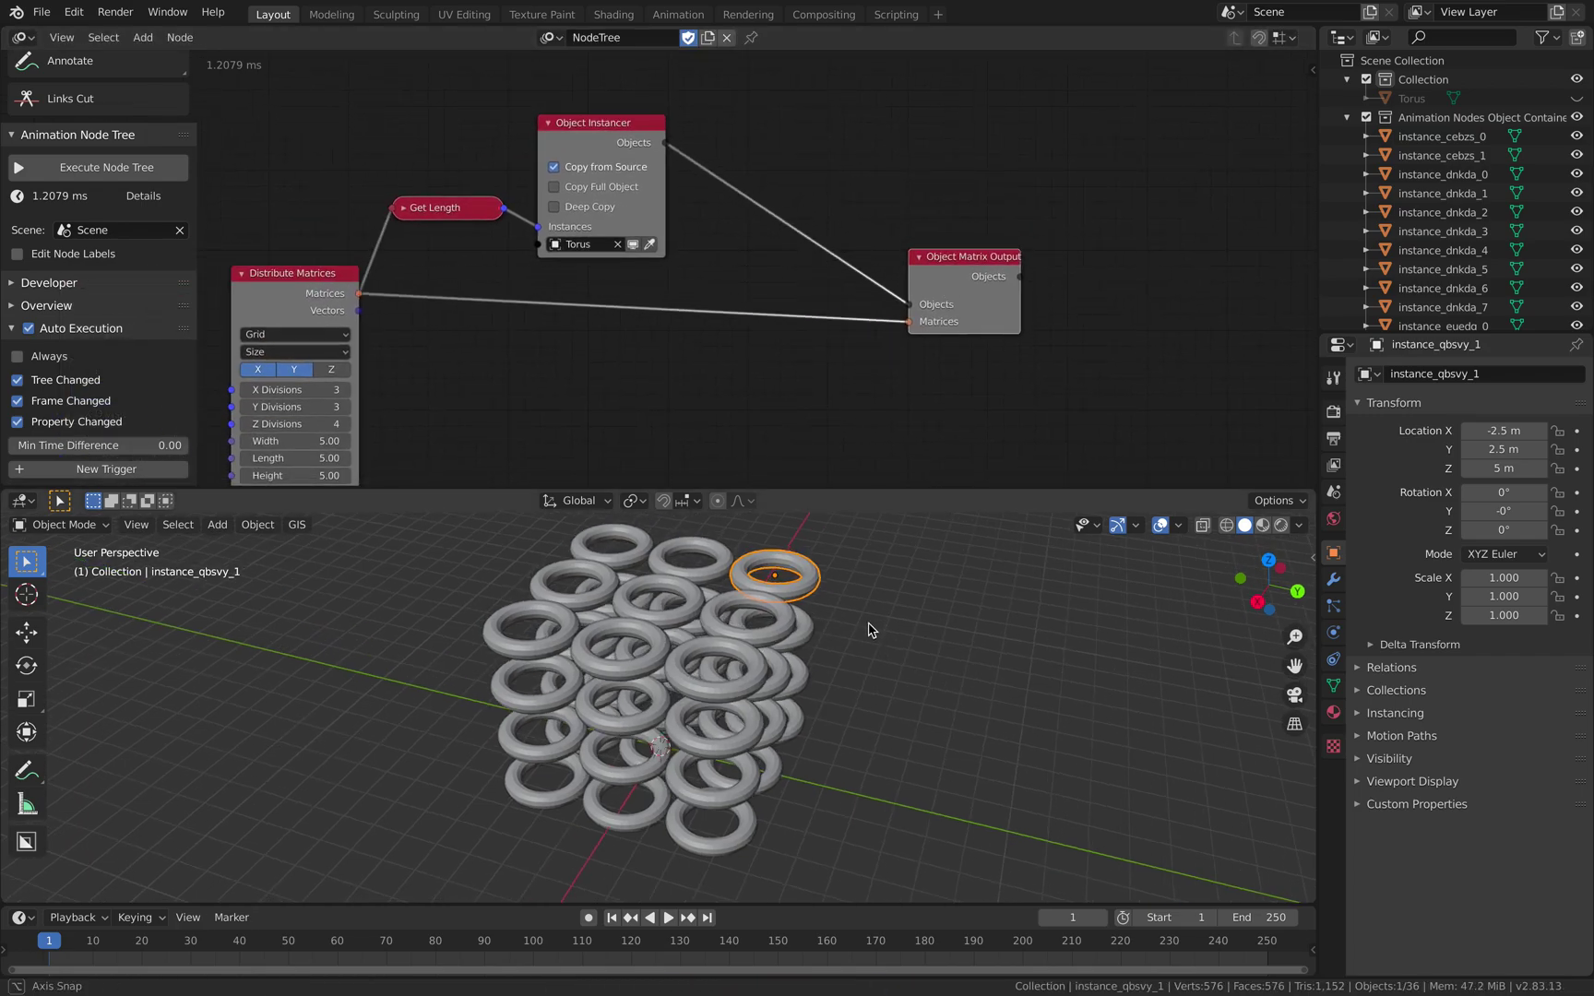
scroll(836, 374, "down", 3)
mouse_move(722, 674)
middle_mouse_down()
mouse_move(719, 559)
mouse_move(762, 658)
mouse_move(739, 644)
middle_mouse_up()
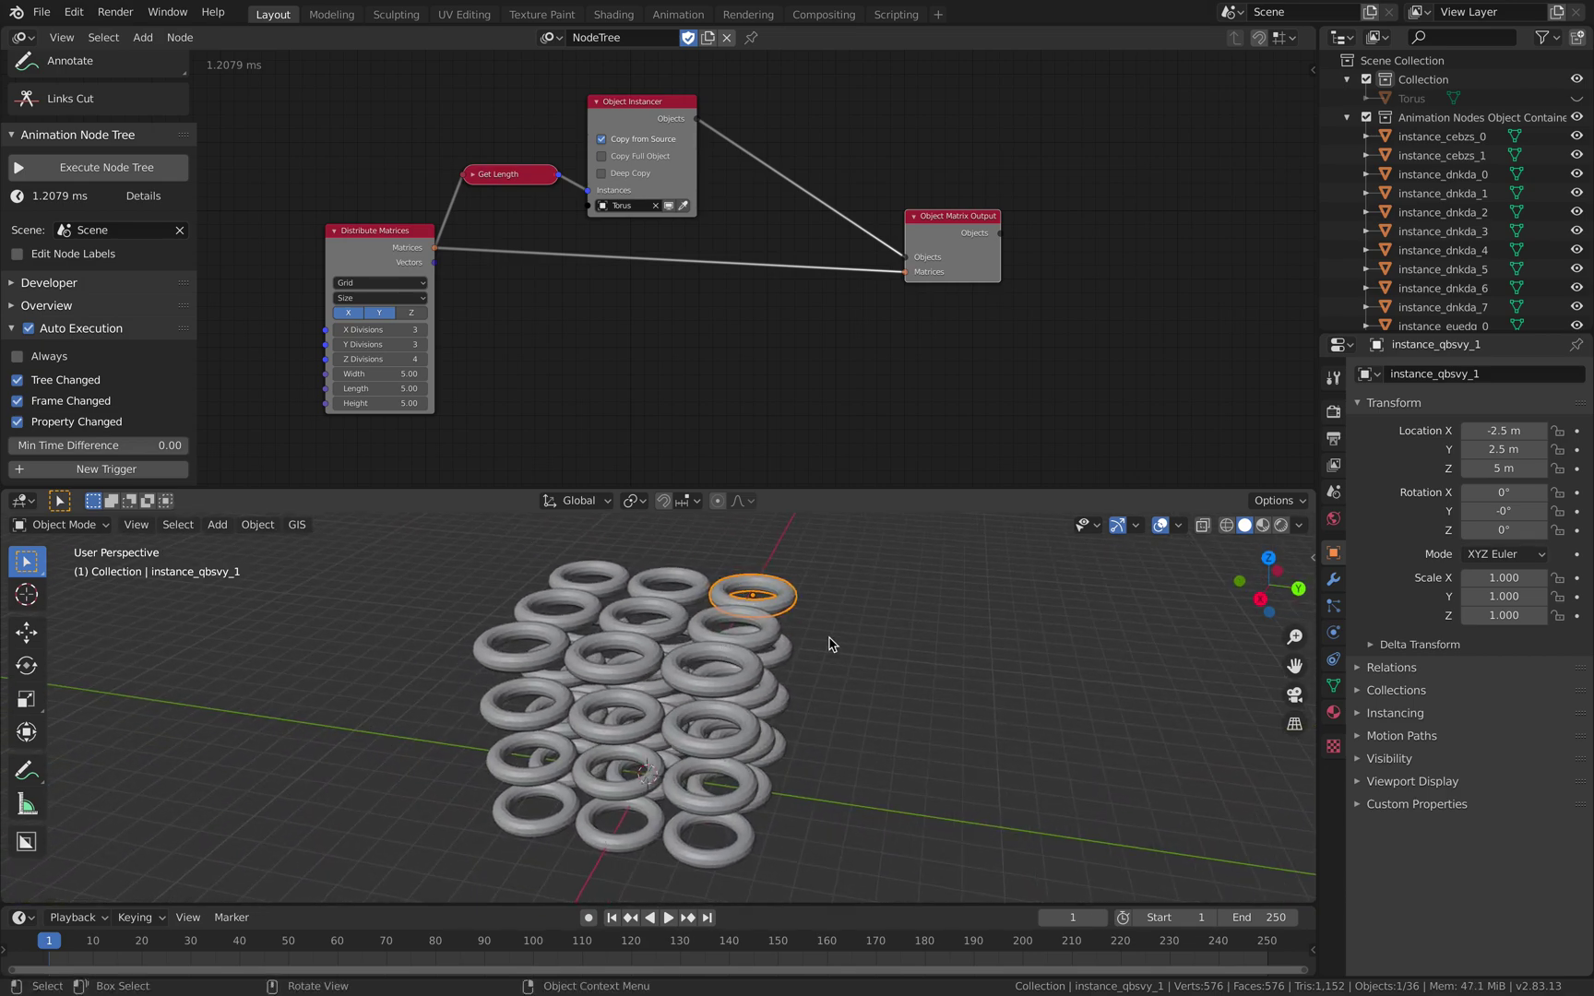
middle_click_drag(968, 337, 954, 340)
left_click_drag(953, 228, 1038, 210)
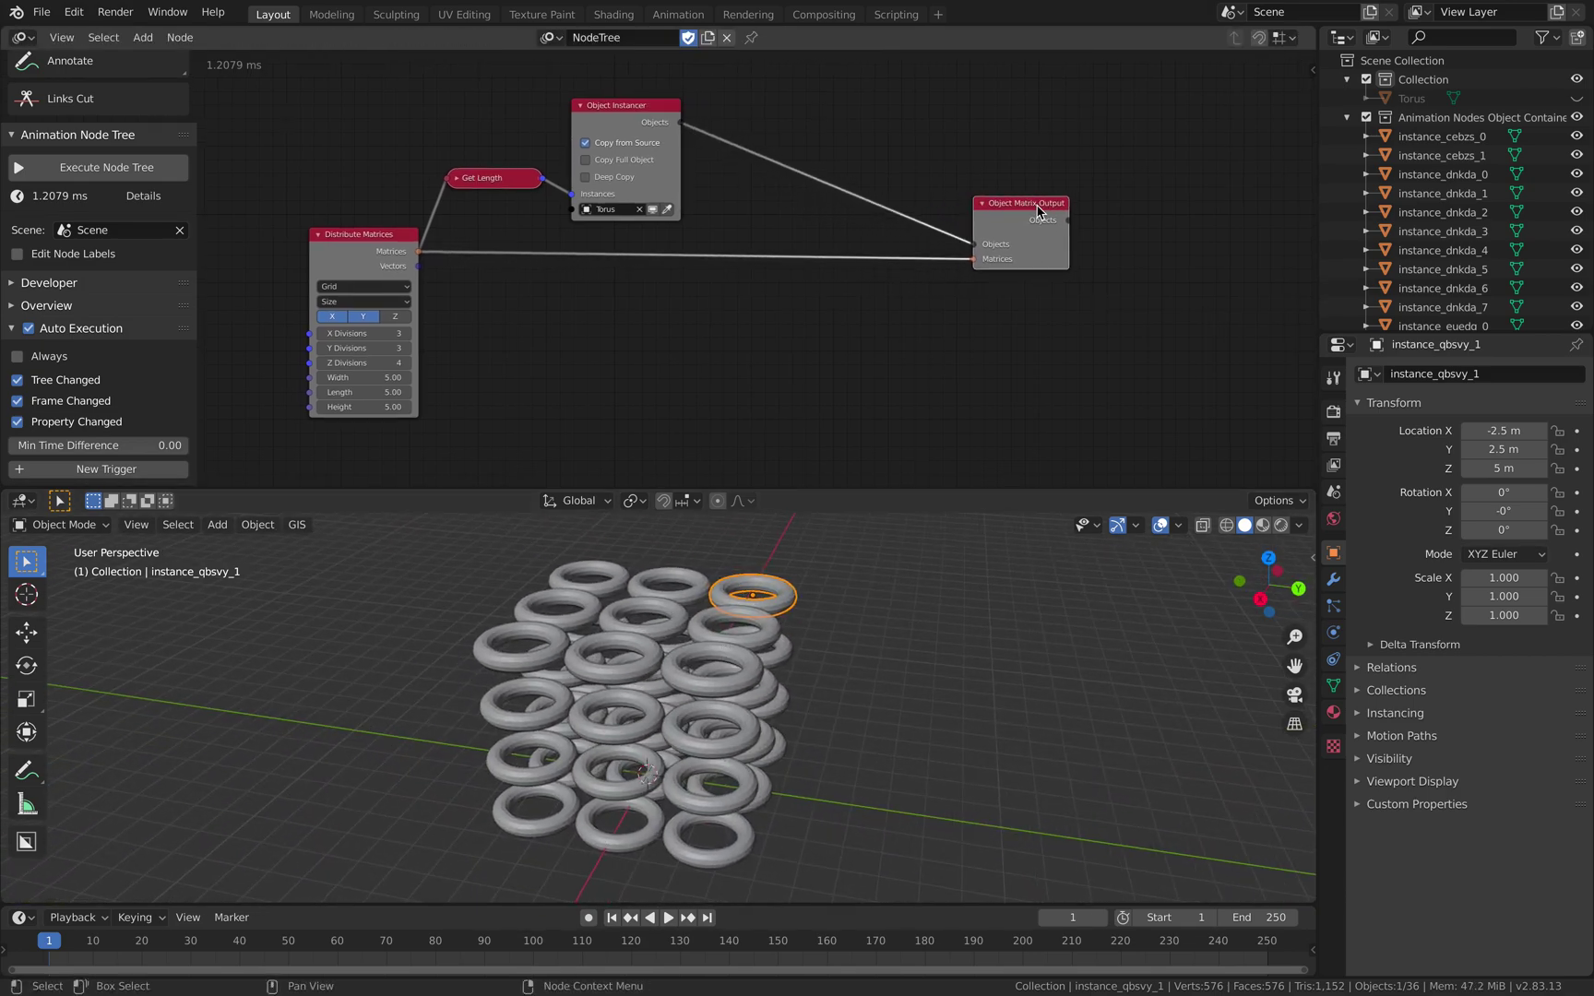
key("shift+a")
left_click(907, 324)
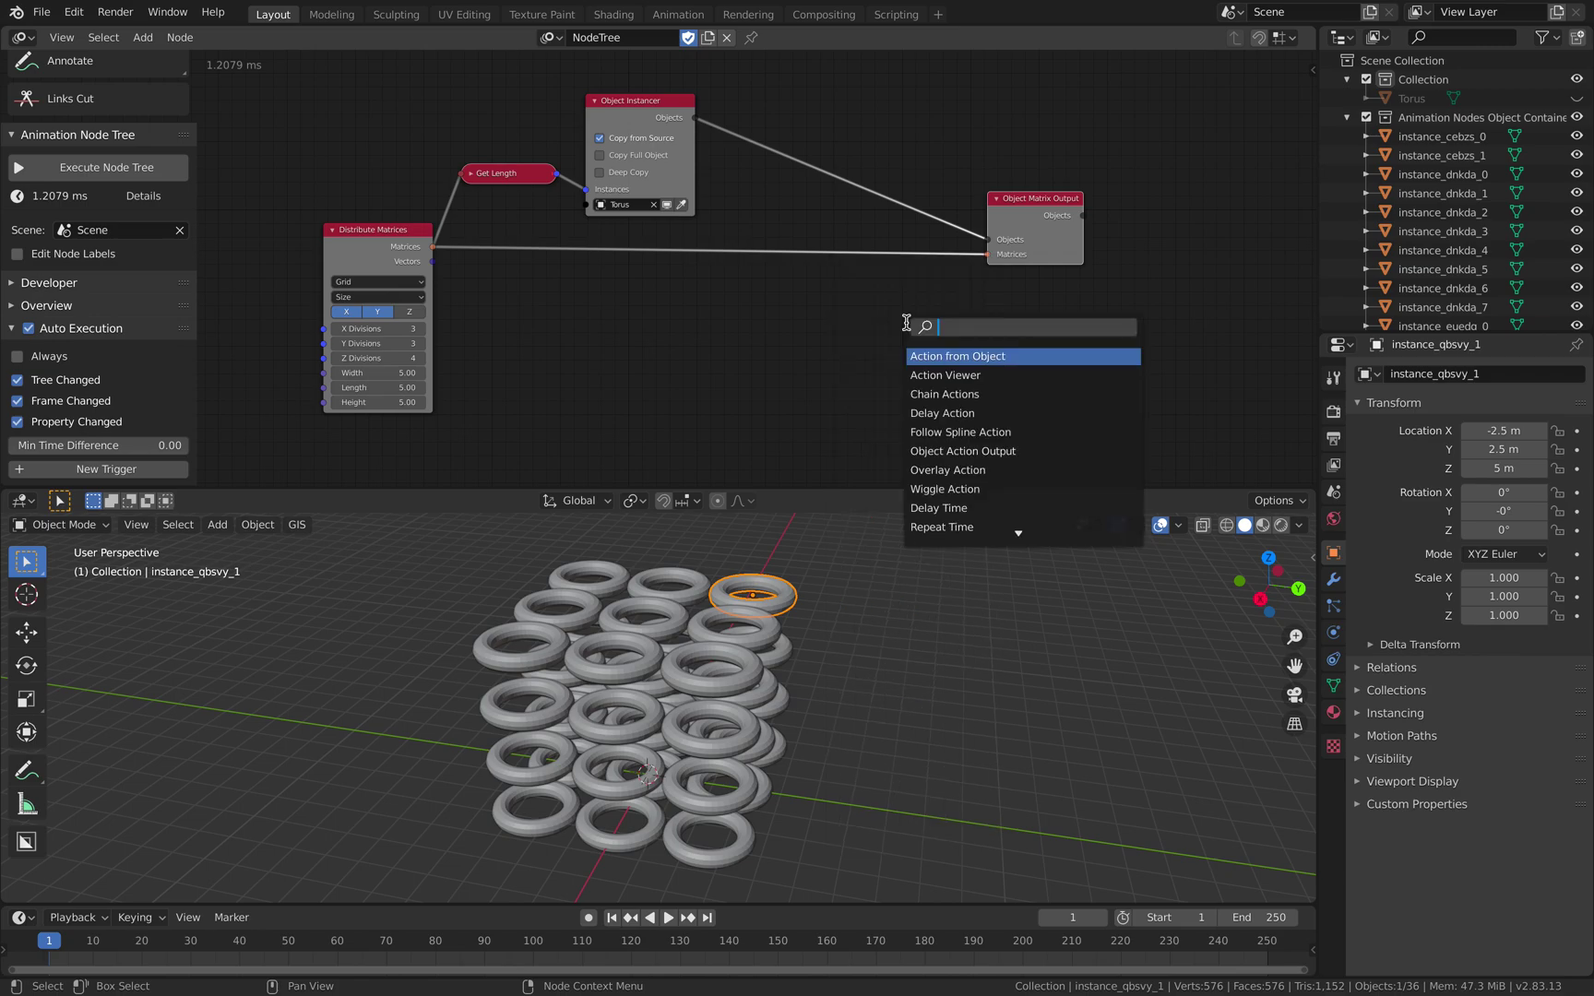
type("matrix")
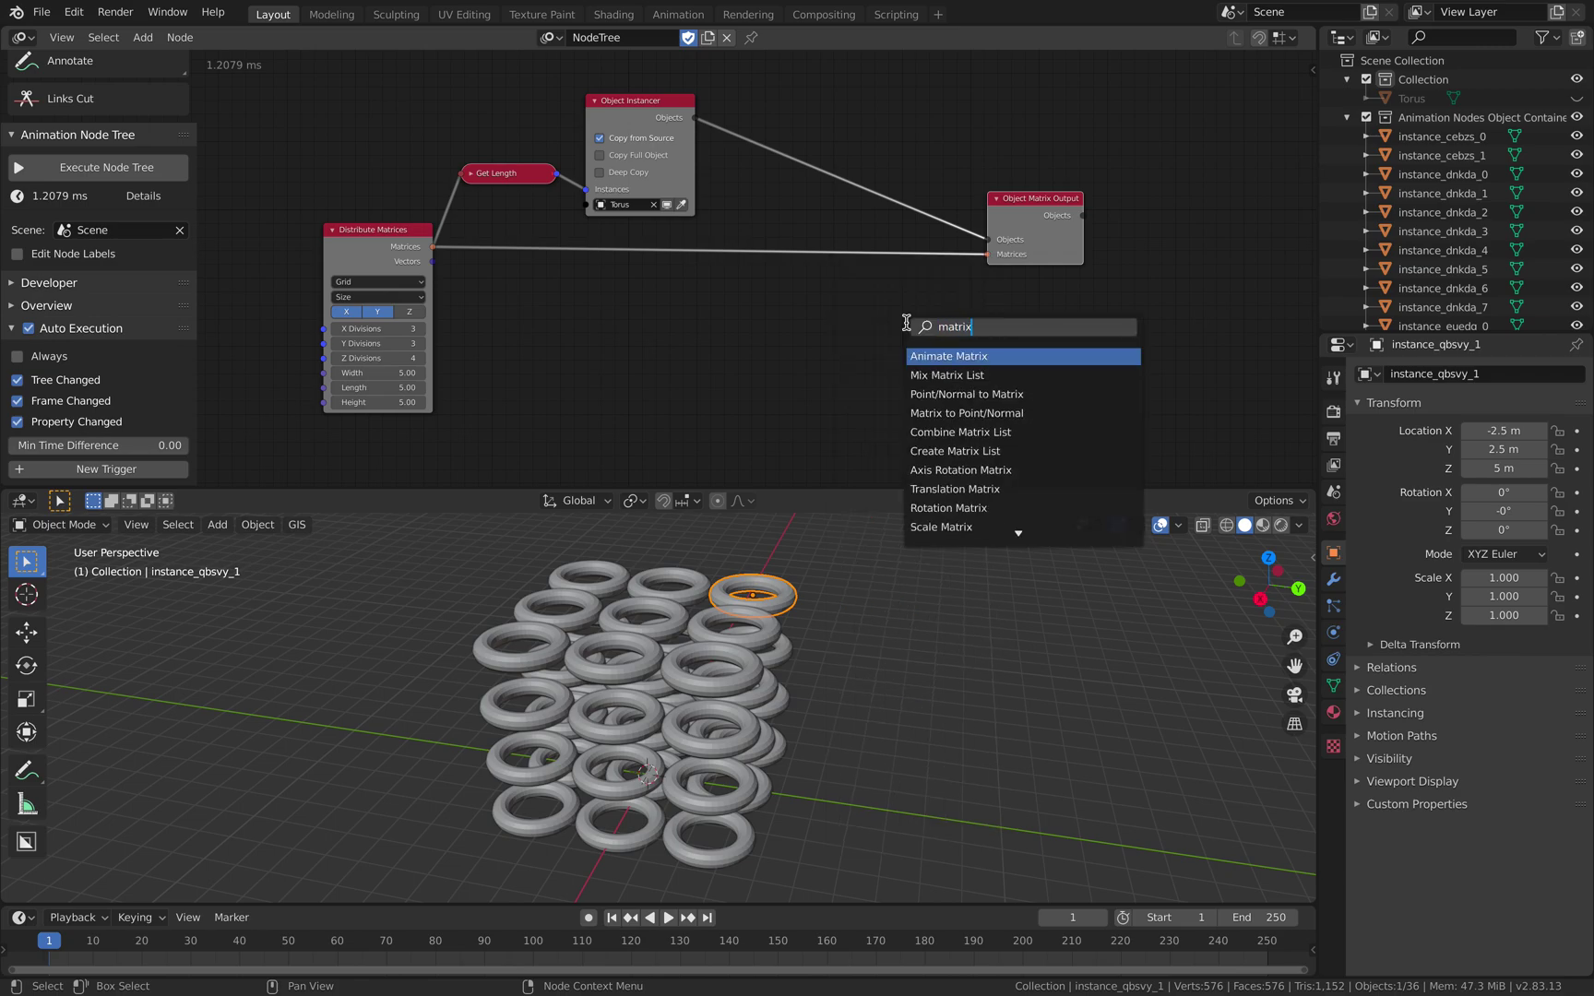
left_click(867, 308)
- Add a Wiggle Falloff node below the matrices link and move the Object Matrix Output node farther right
key("shift+a")
mouse_move(874, 471)
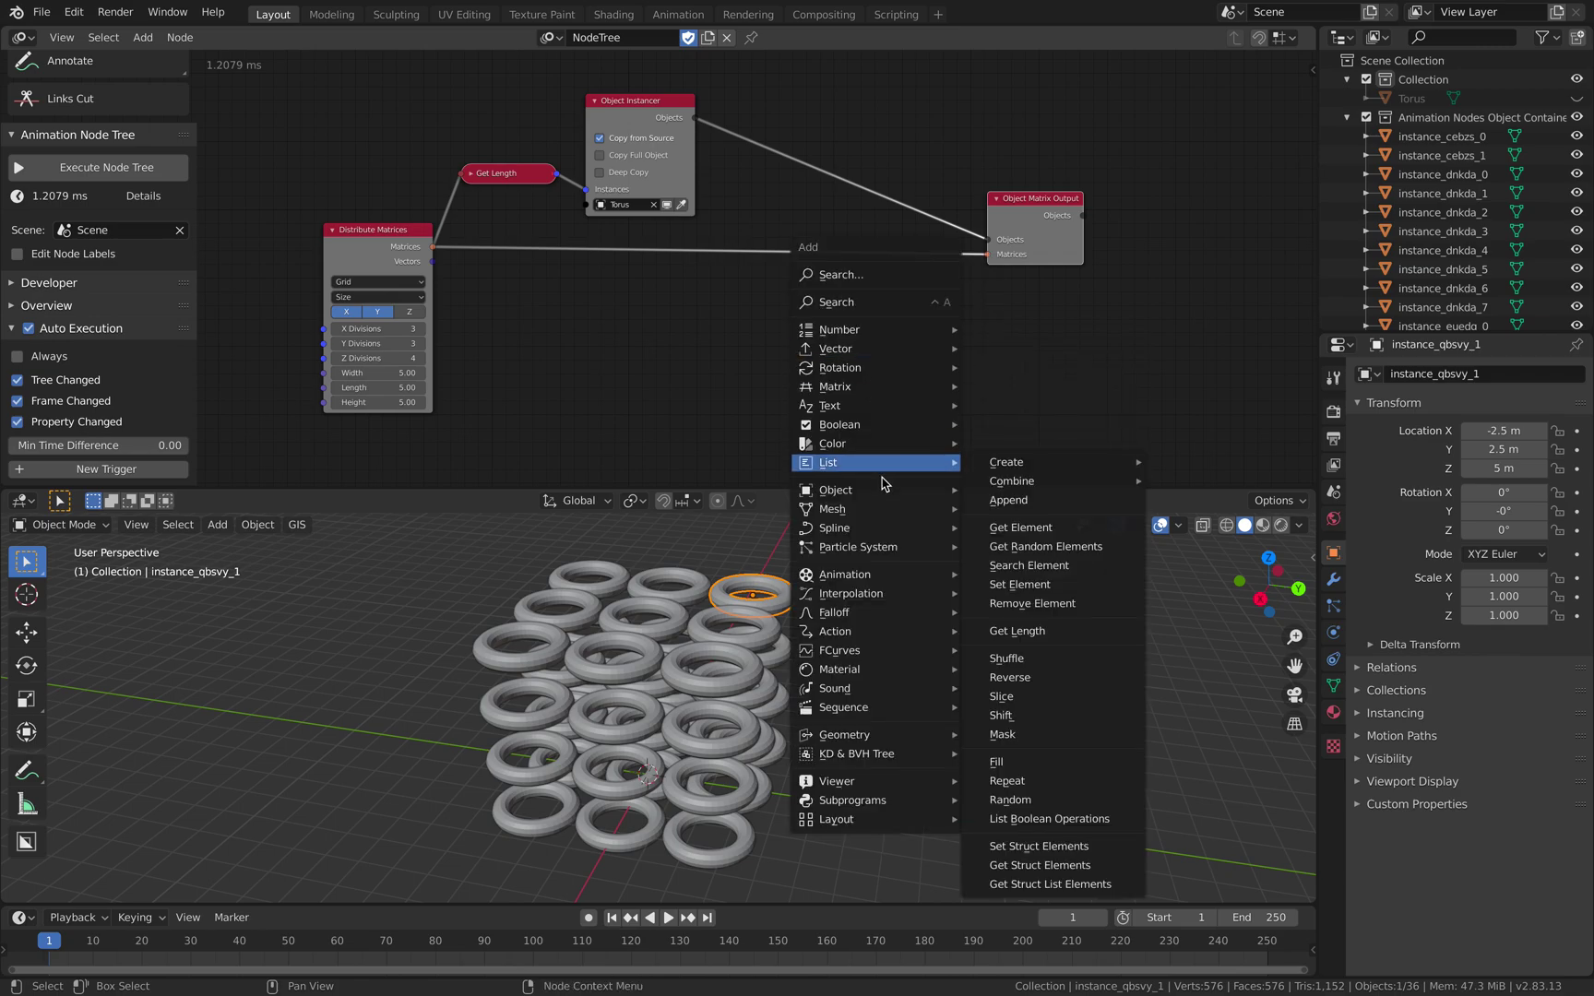
mouse_move(913, 621)
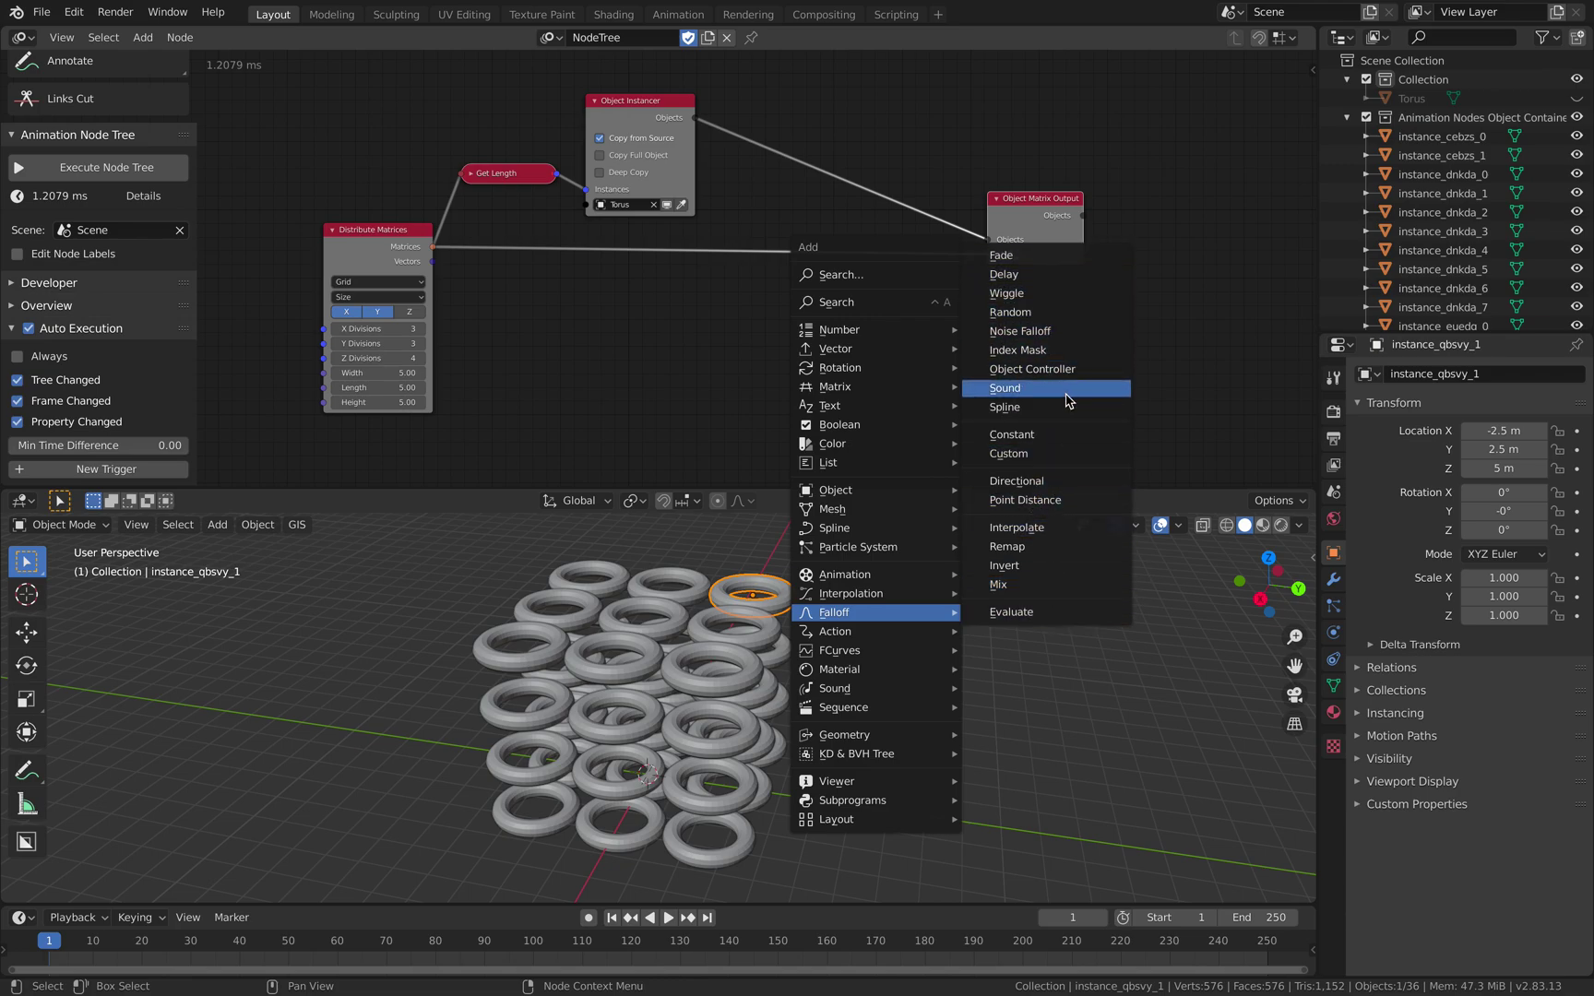
left_click(1070, 294)
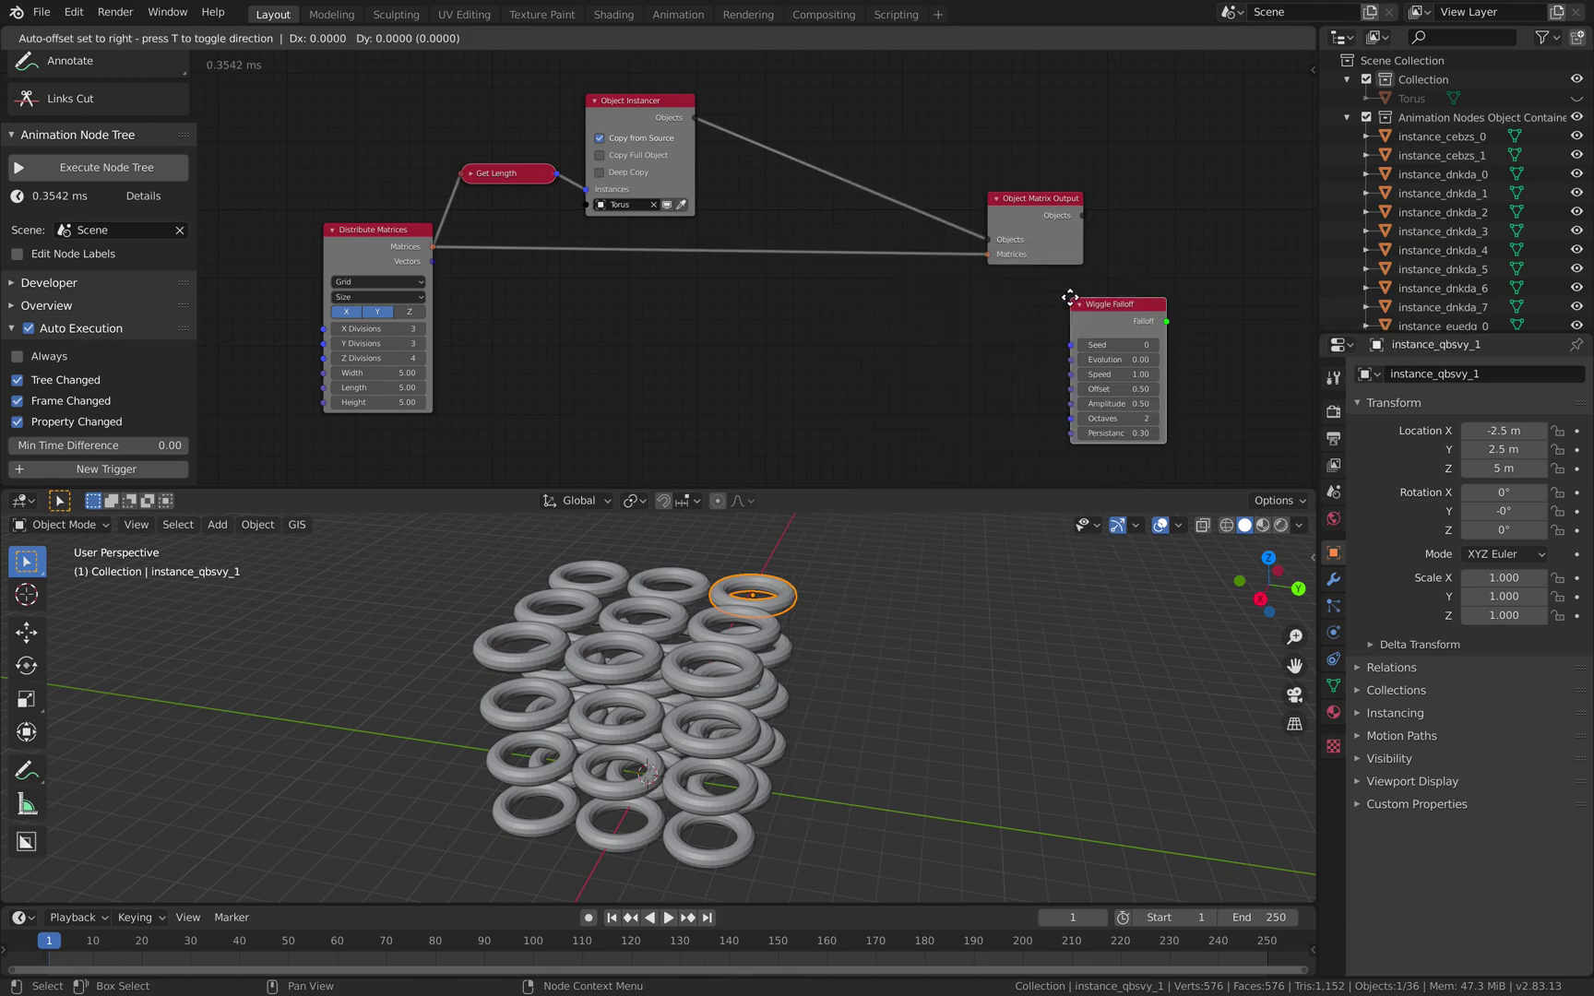
left_click(801, 302)
left_click_drag(1022, 226, 1105, 214)
left_click_drag(850, 309, 741, 304)
left_click(918, 308)
- Add an Offset Matrix node between the Wiggle Falloff and Object Matrix Output nodes
middle_click_drag(920, 308, 909, 261)
key("shift+a")
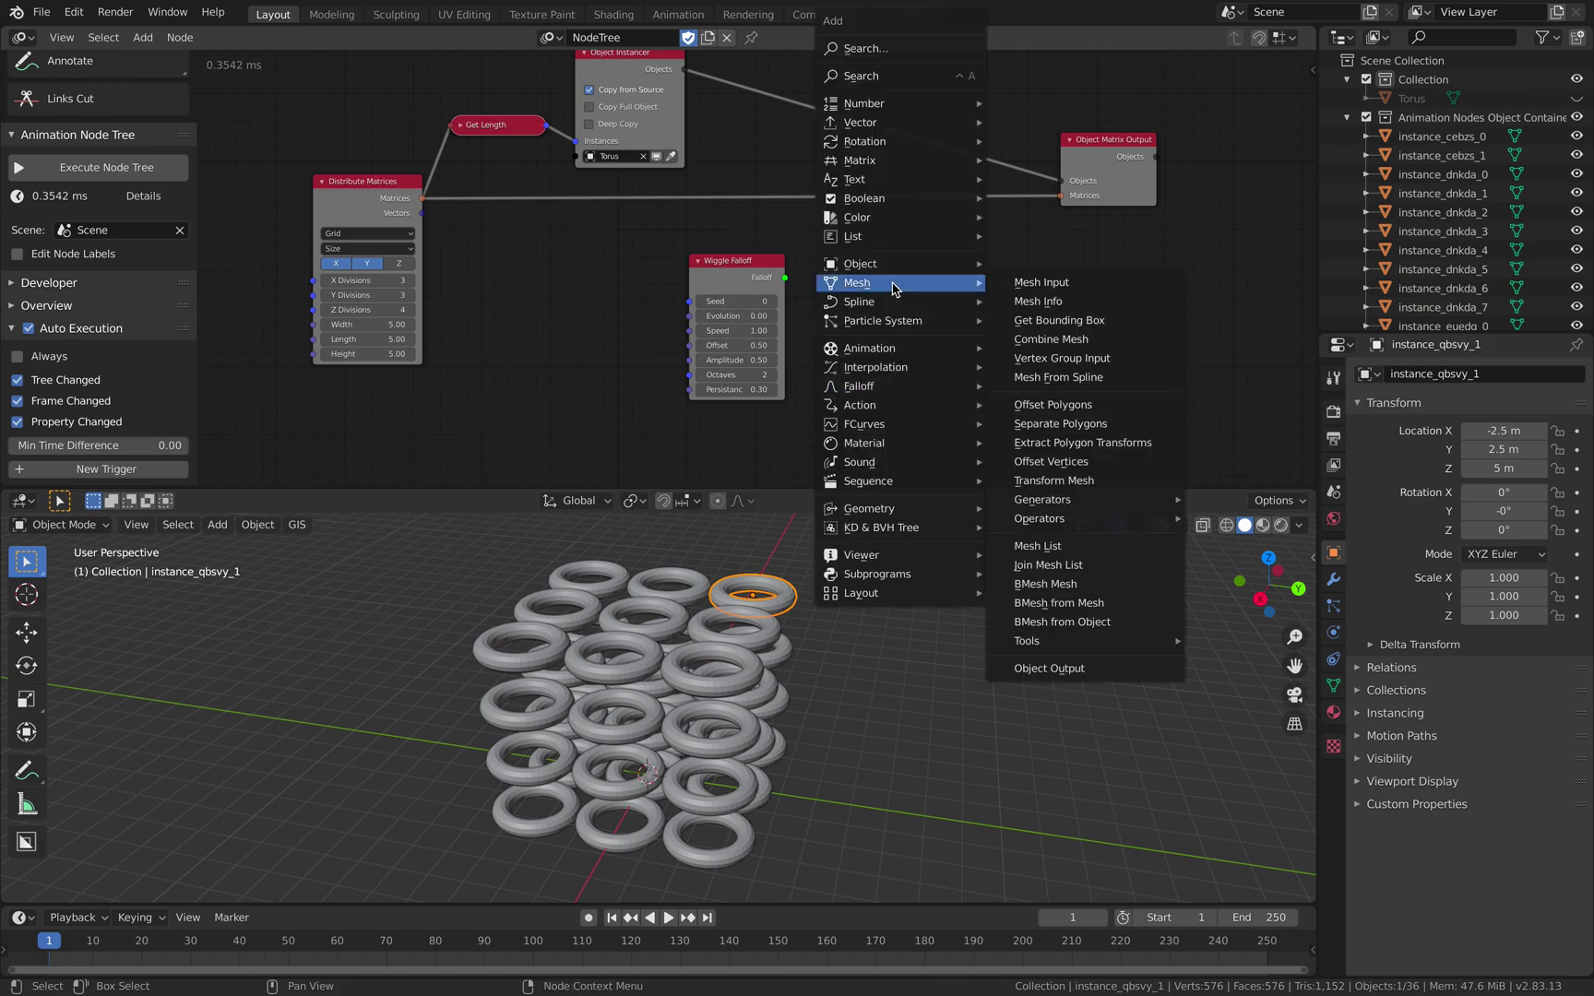
mouse_move(939, 167)
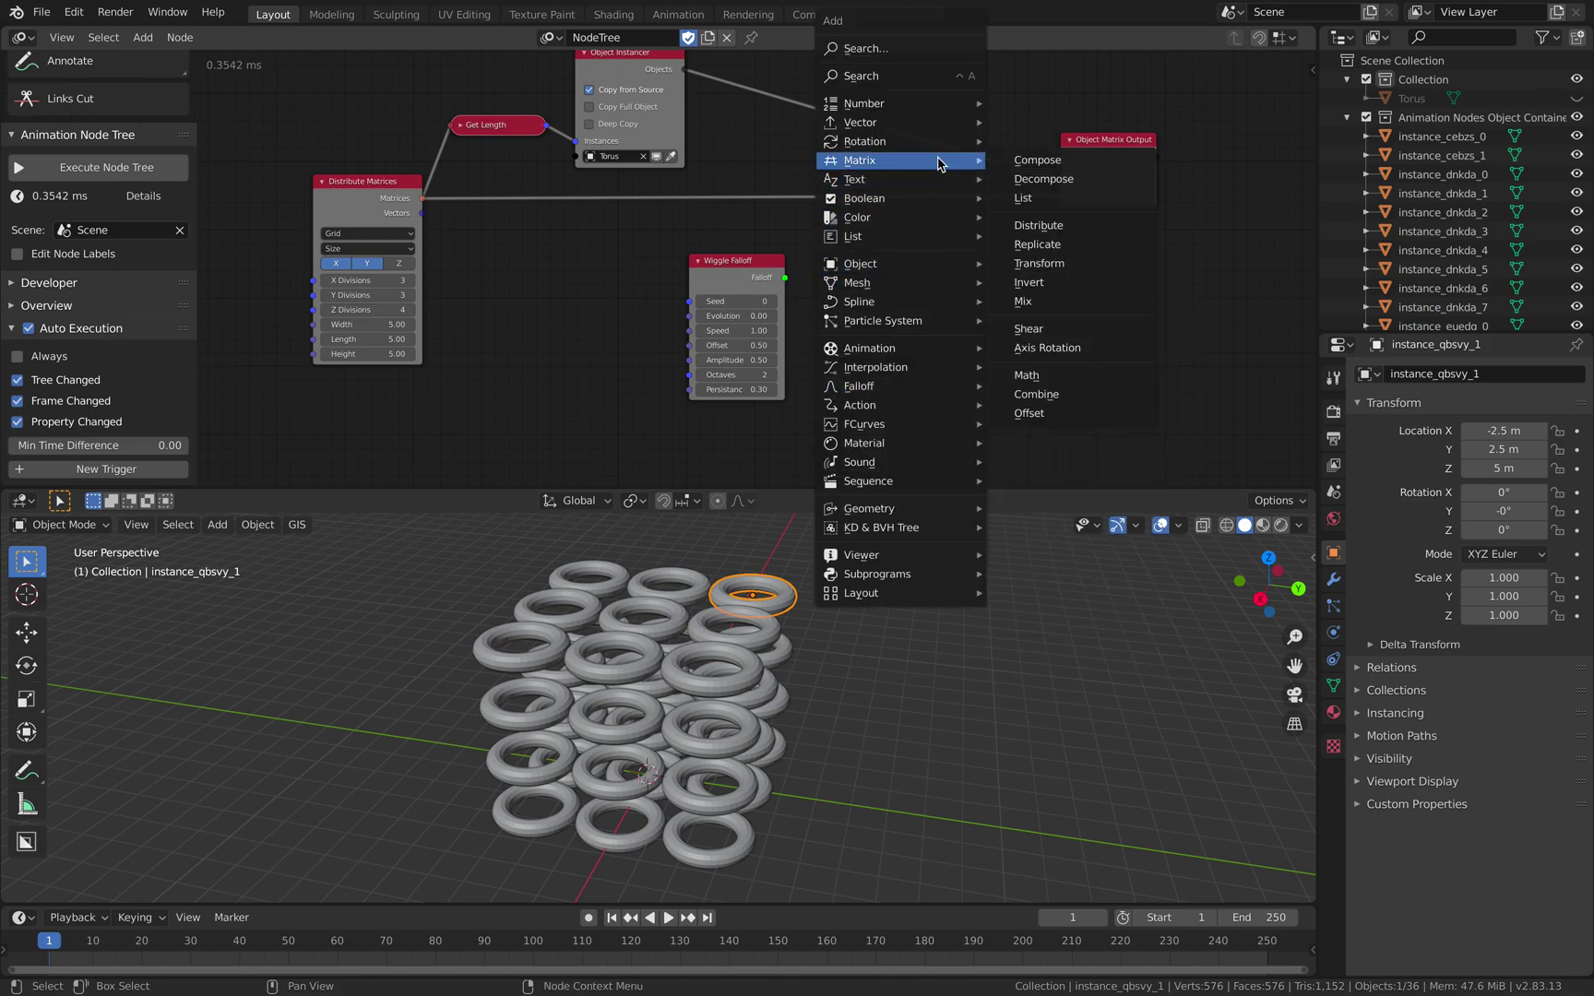
left_click(1030, 413)
left_click(914, 252)
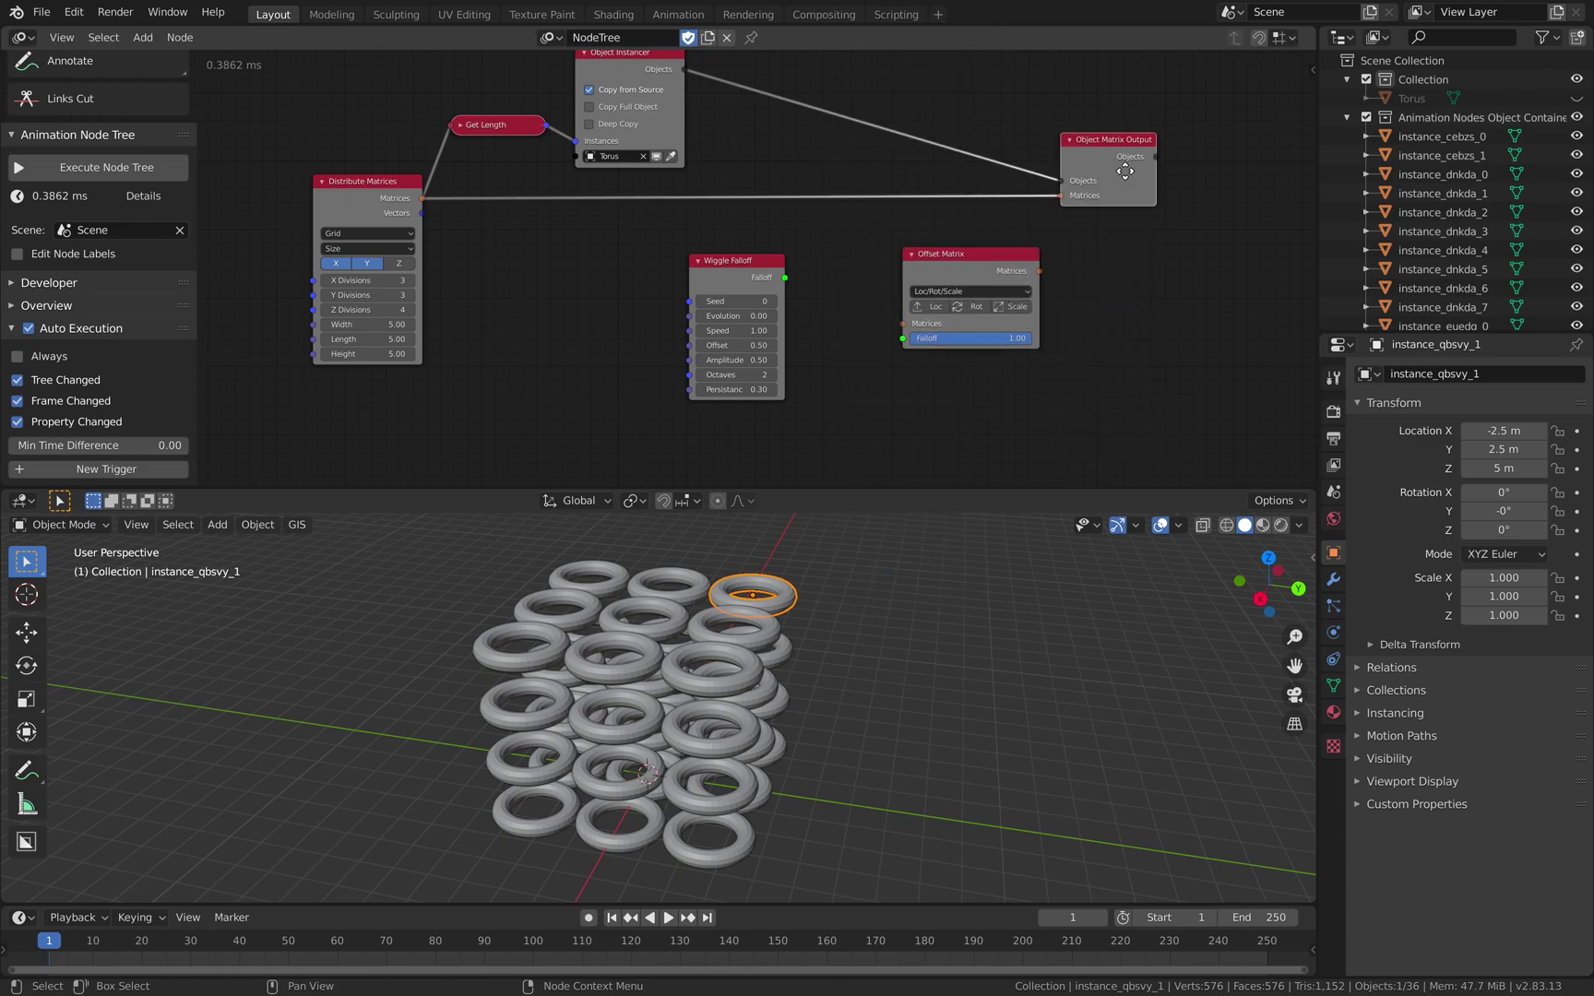
- Insert the Offset Matrix node into the matrices link between Distribute Matrices and Object Matrix Output
scroll(1140, 166, "up", 2)
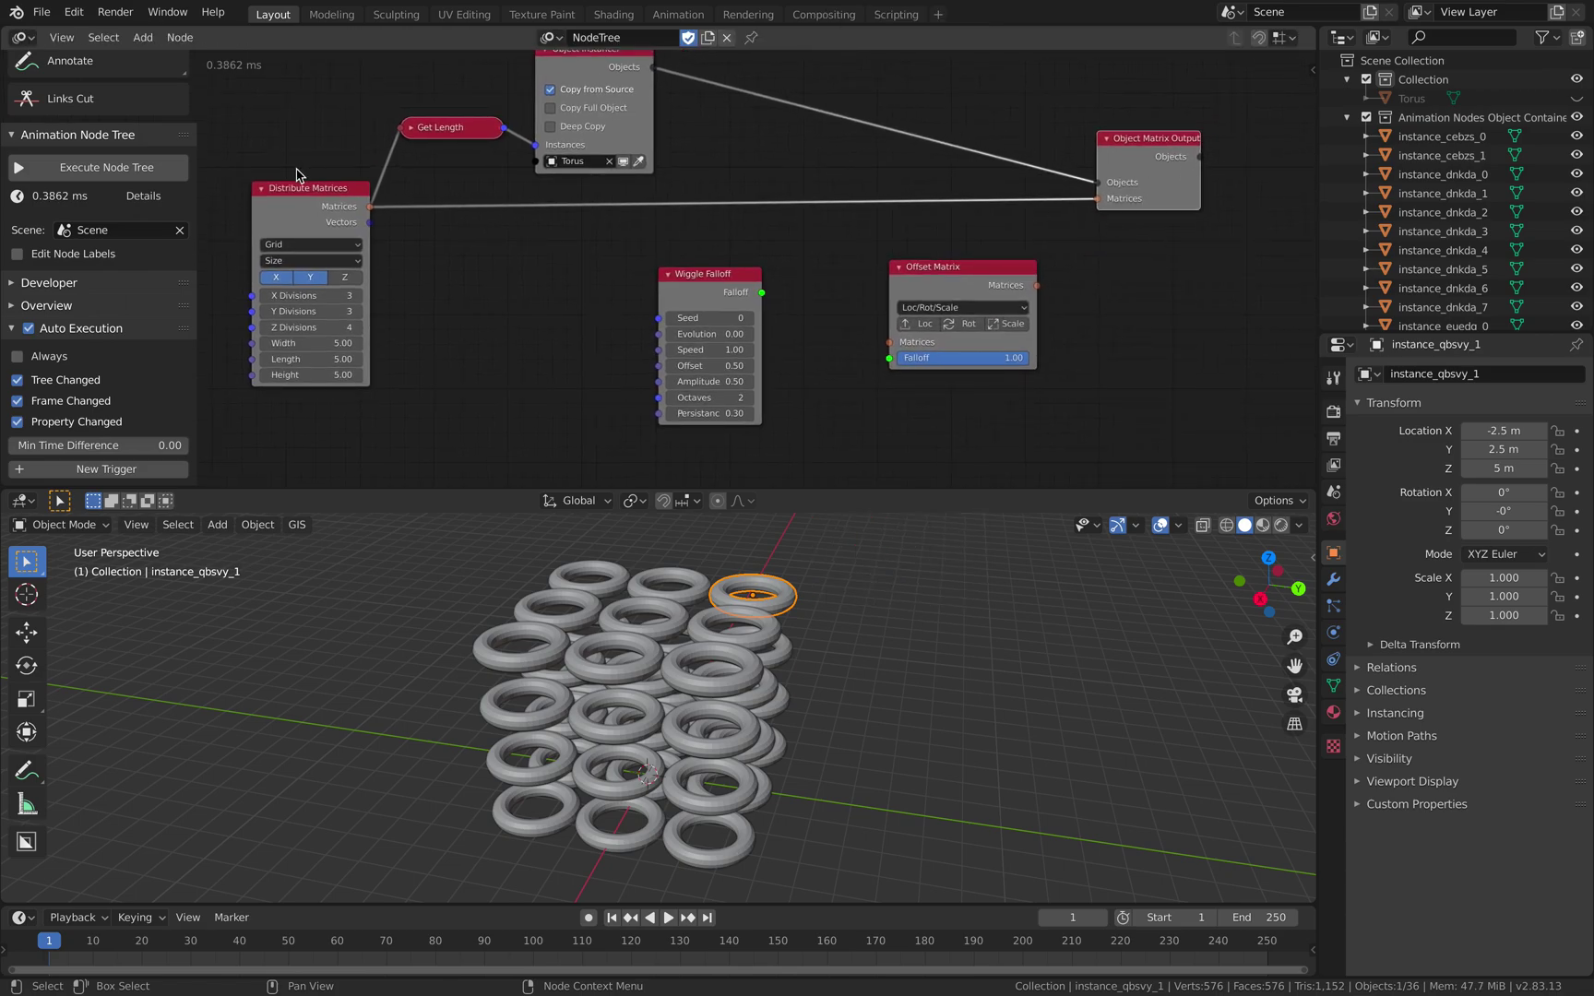
left_click_drag(192, 162, 150, 156)
scroll(790, 259, "up", 2)
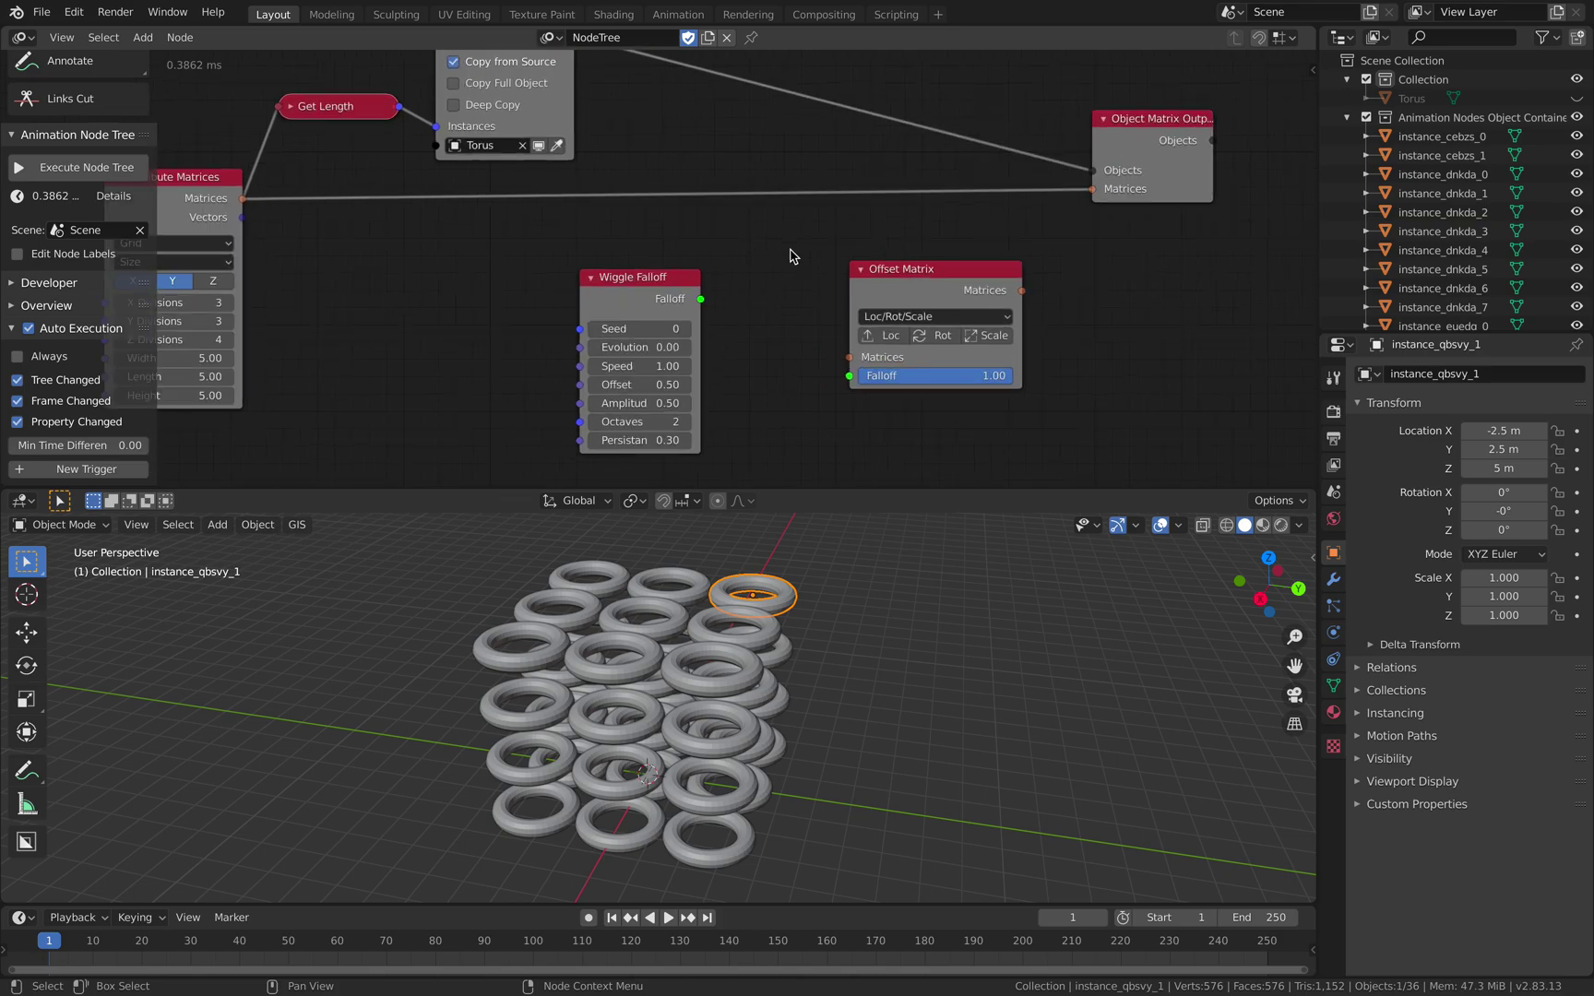
scroll(800, 278, "down", 1)
middle_click_drag(822, 285, 840, 292)
left_click_drag(912, 272, 885, 253)
middle_click_drag(885, 254, 904, 291)
left_click_drag(911, 309, 876, 246)
left_click_drag(251, 226, 256, 218)
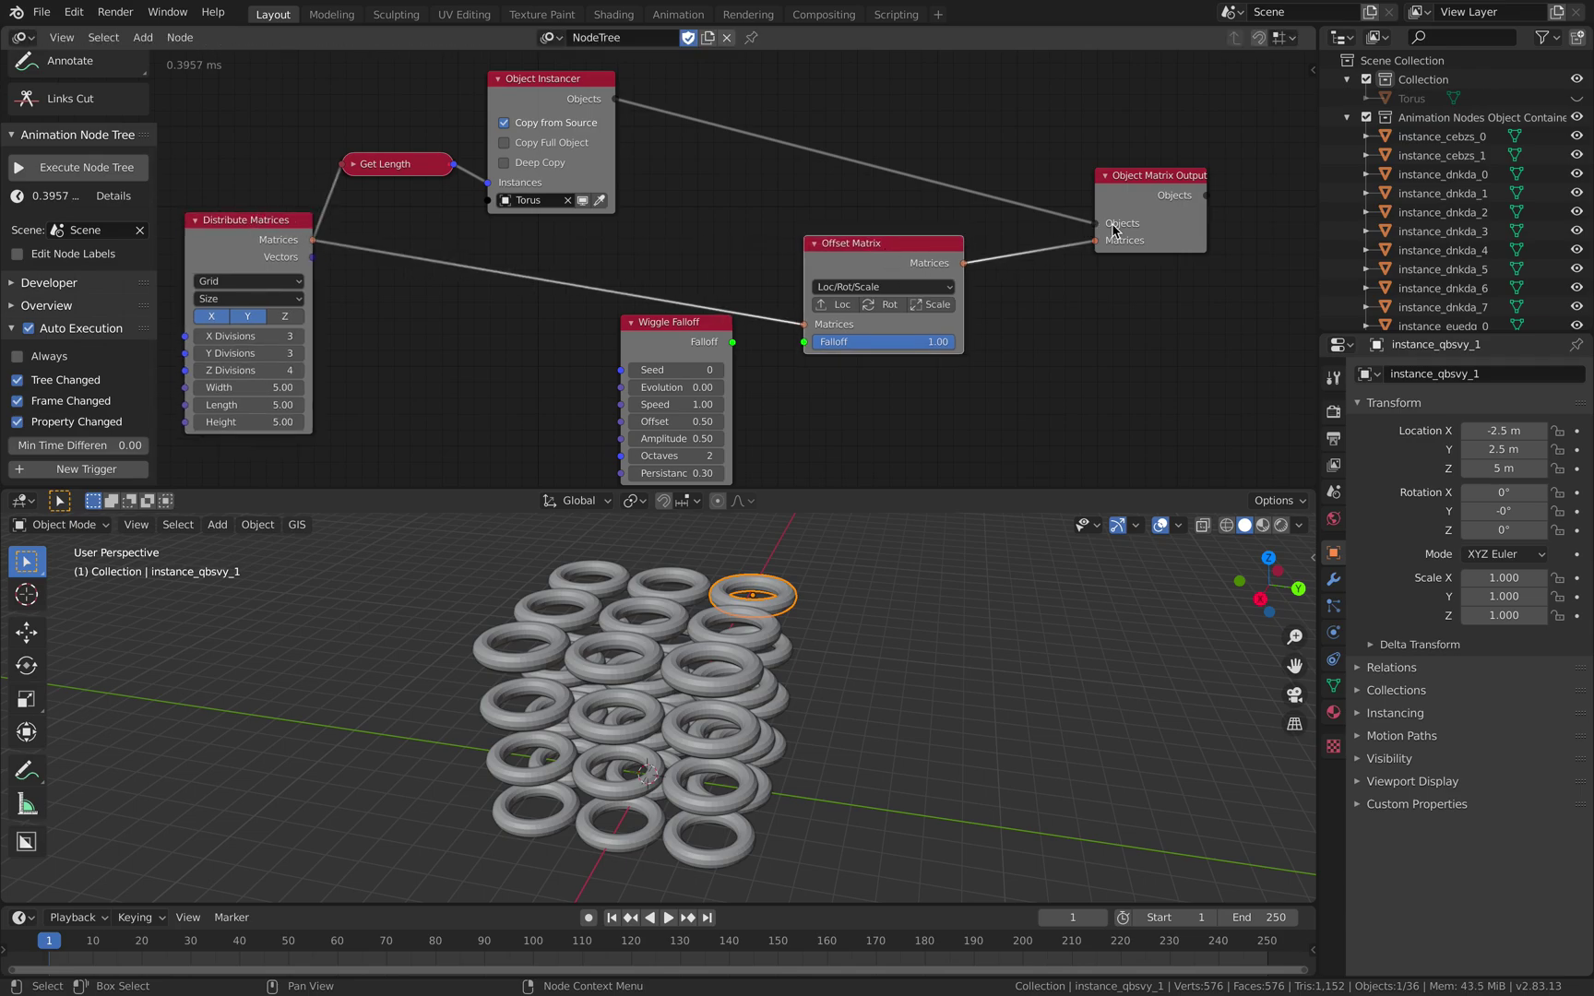
- Enable location, rotation and scale offsets on the Offset Matrix node and move the Wiggle Falloff node farther left
key("Home")
left_click(858, 274)
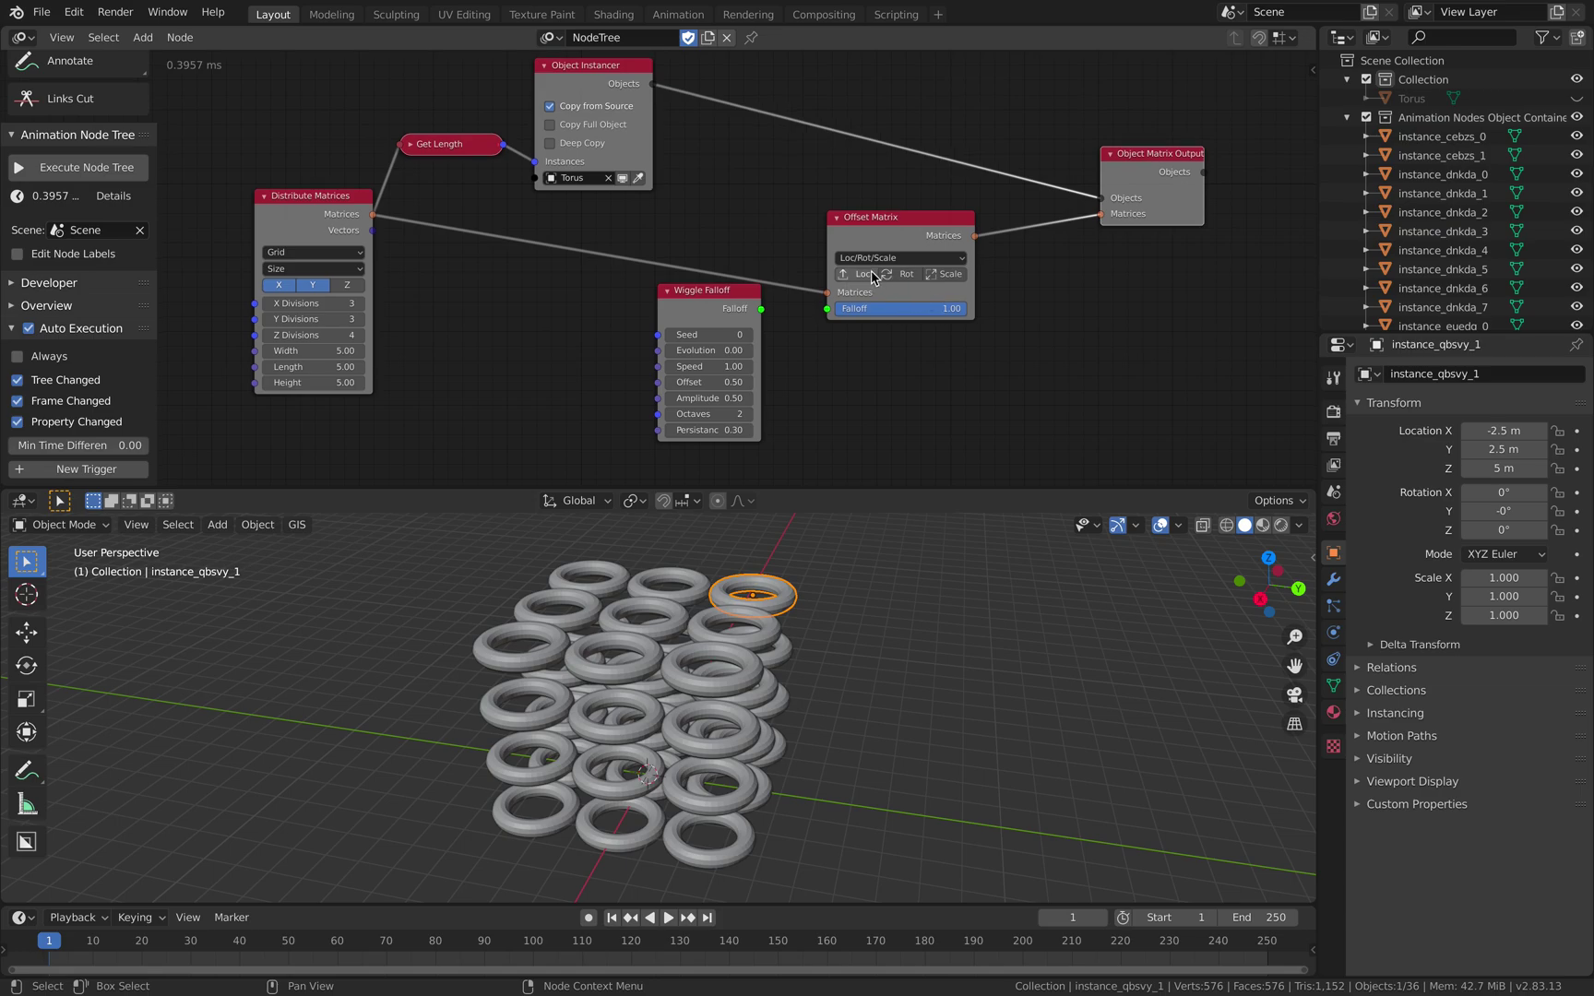
left_click(901, 274)
left_click(945, 274)
left_click_drag(696, 292, 596, 294)
middle_click_drag(716, 328, 744, 271)
scroll(743, 271, "up", 1)
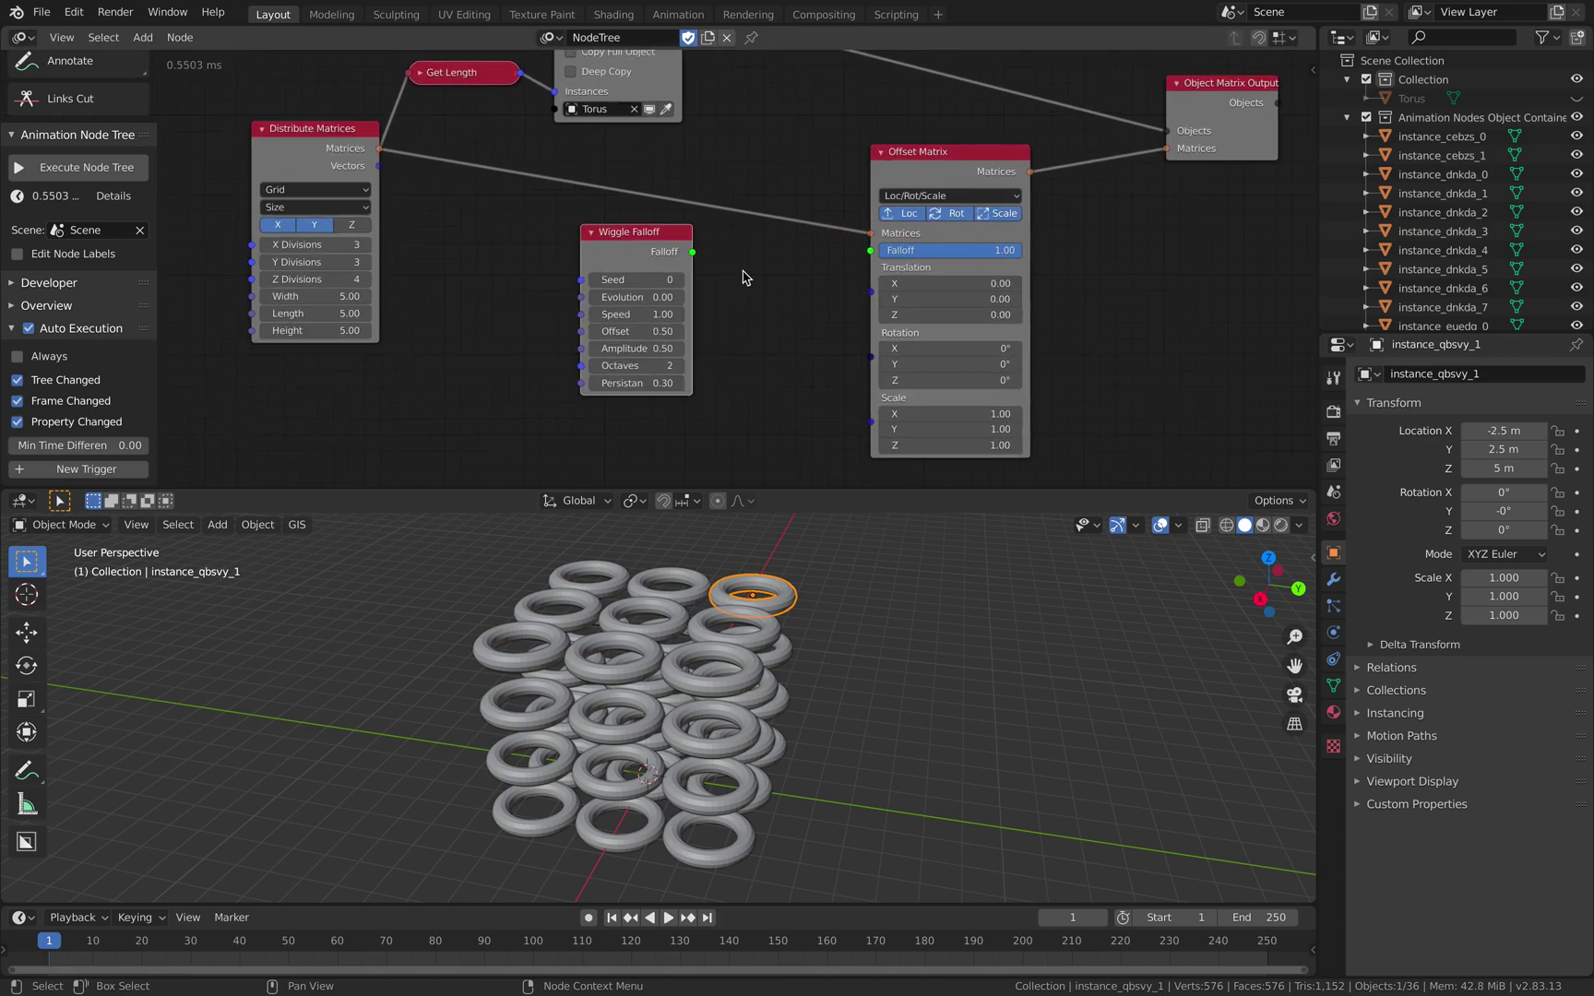
- Set the Offset Matrix node's Y translation to 10
middle_click_drag(893, 596, 925, 593)
left_click_drag(950, 299, 1131, 299)
left_click(949, 302)
type("10")
key("Return")
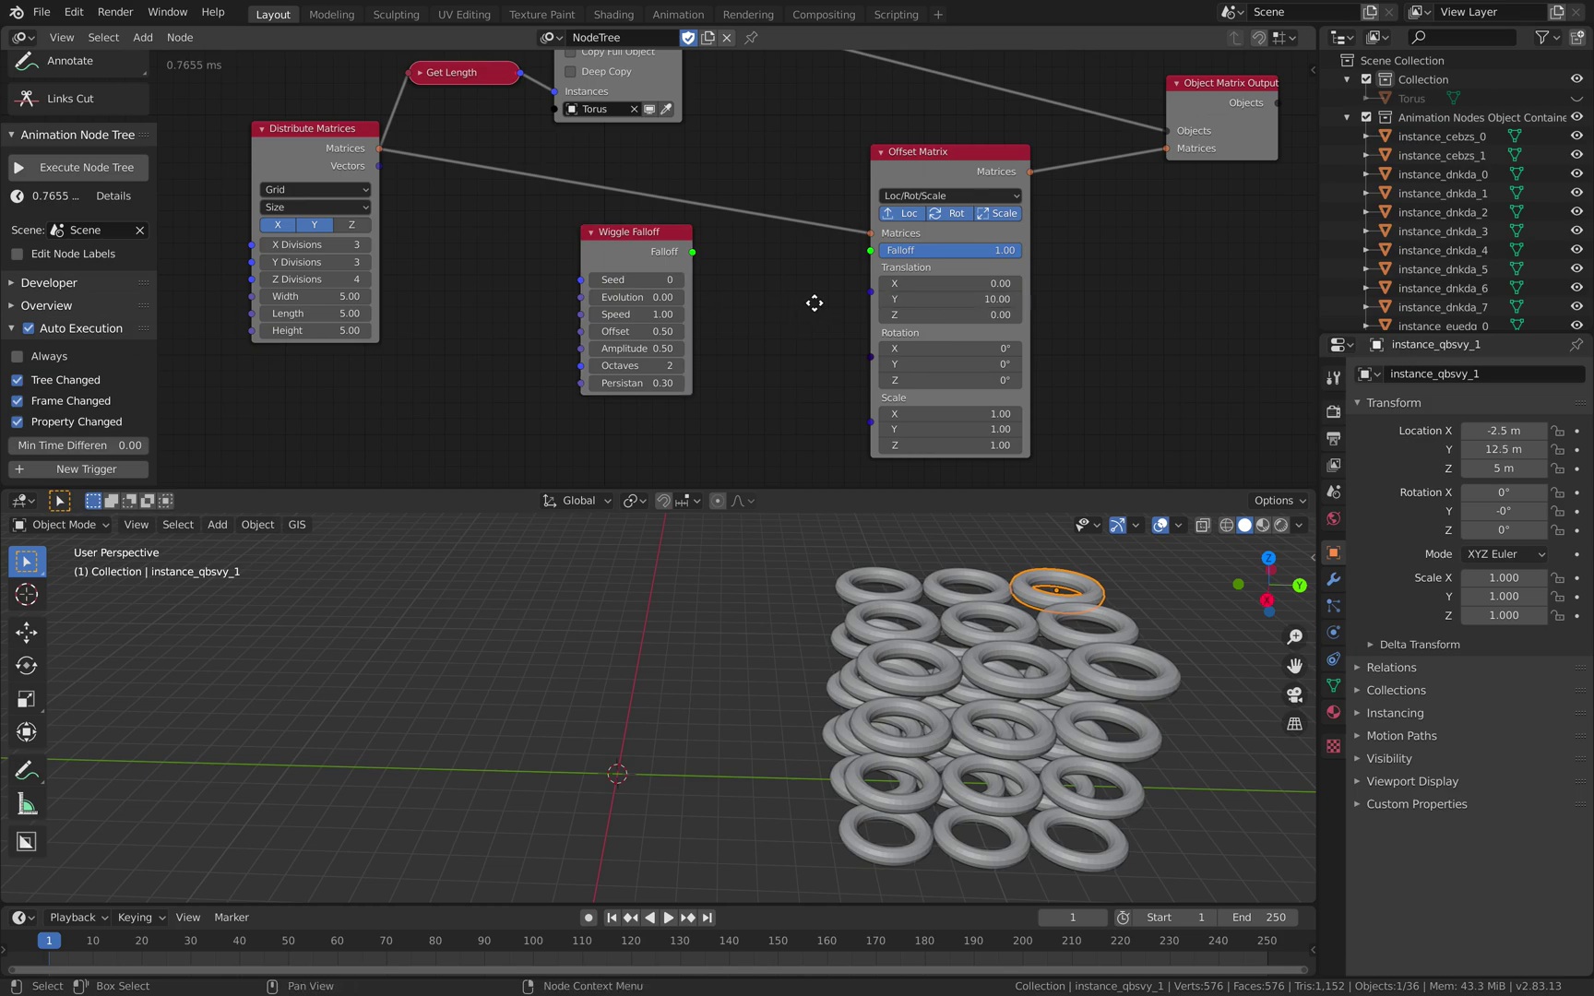
- Duplicate the Offset Matrix node and insert the copy into the link between the original and Object Matrix Output
middle_click_drag(815, 303, 800, 309)
left_click_drag(994, 155, 814, 174)
key("shift+d")
left_click(1036, 170)
middle_click_drag(1019, 210, 956, 206)
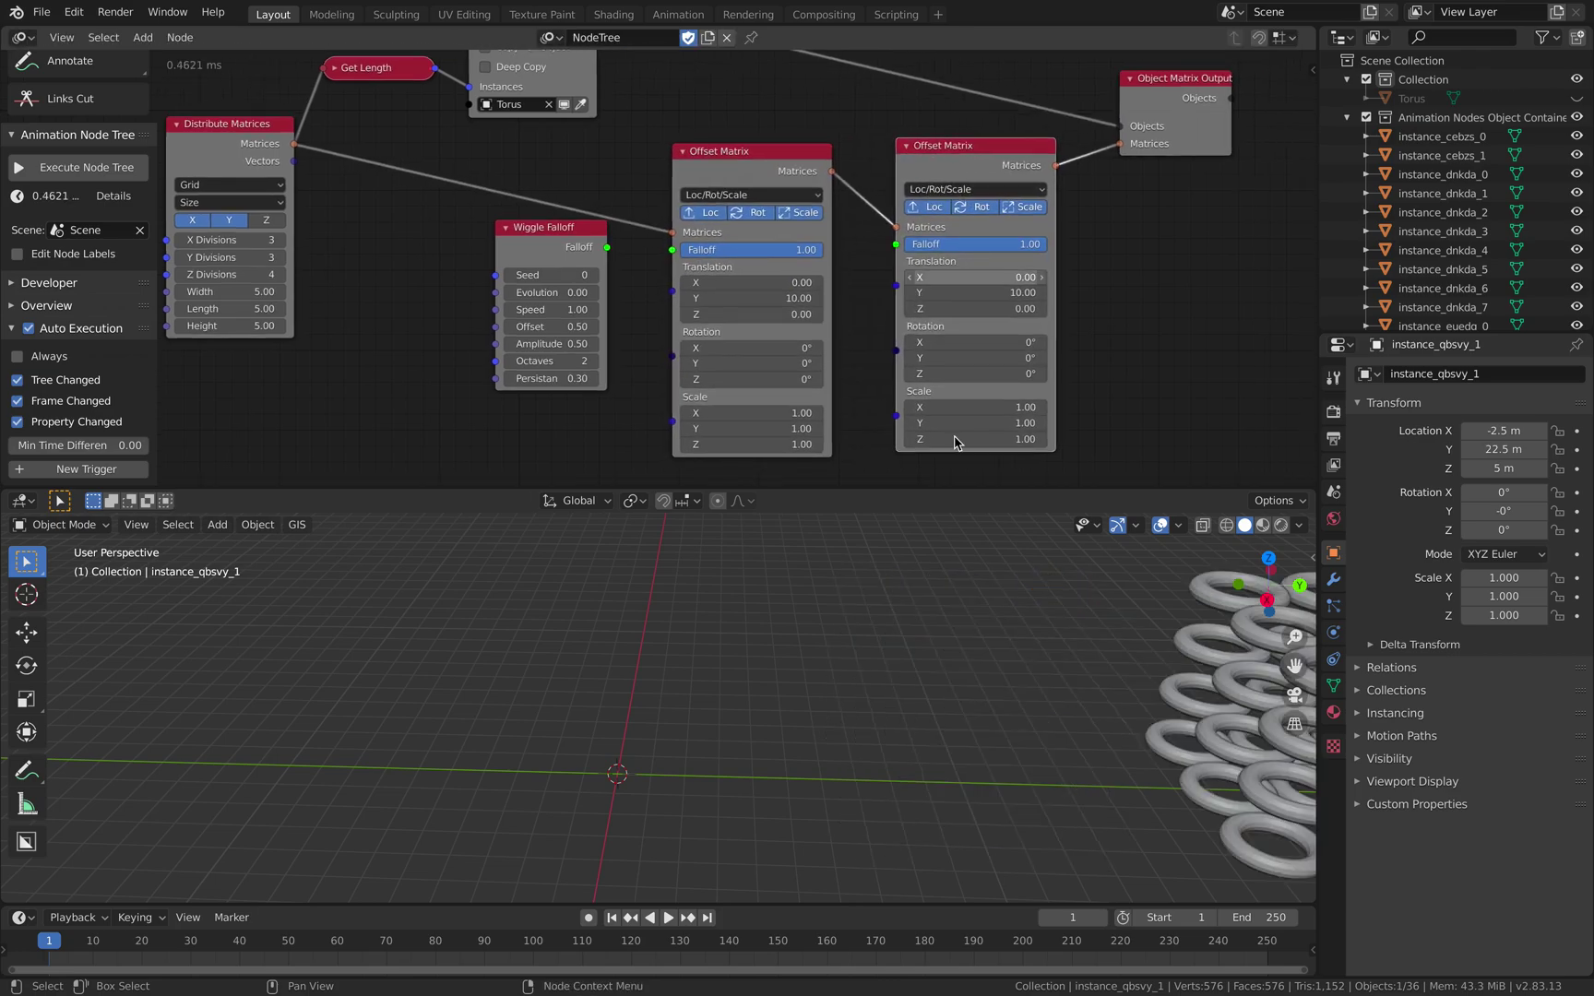
- Lower the falloff of both Offset Matrix nodes to 0.00 and raise them back to 1.00 to compare their combined offset
scroll(1006, 674, "down", 1)
middle_click_drag(1015, 684, 828, 686, "shift")
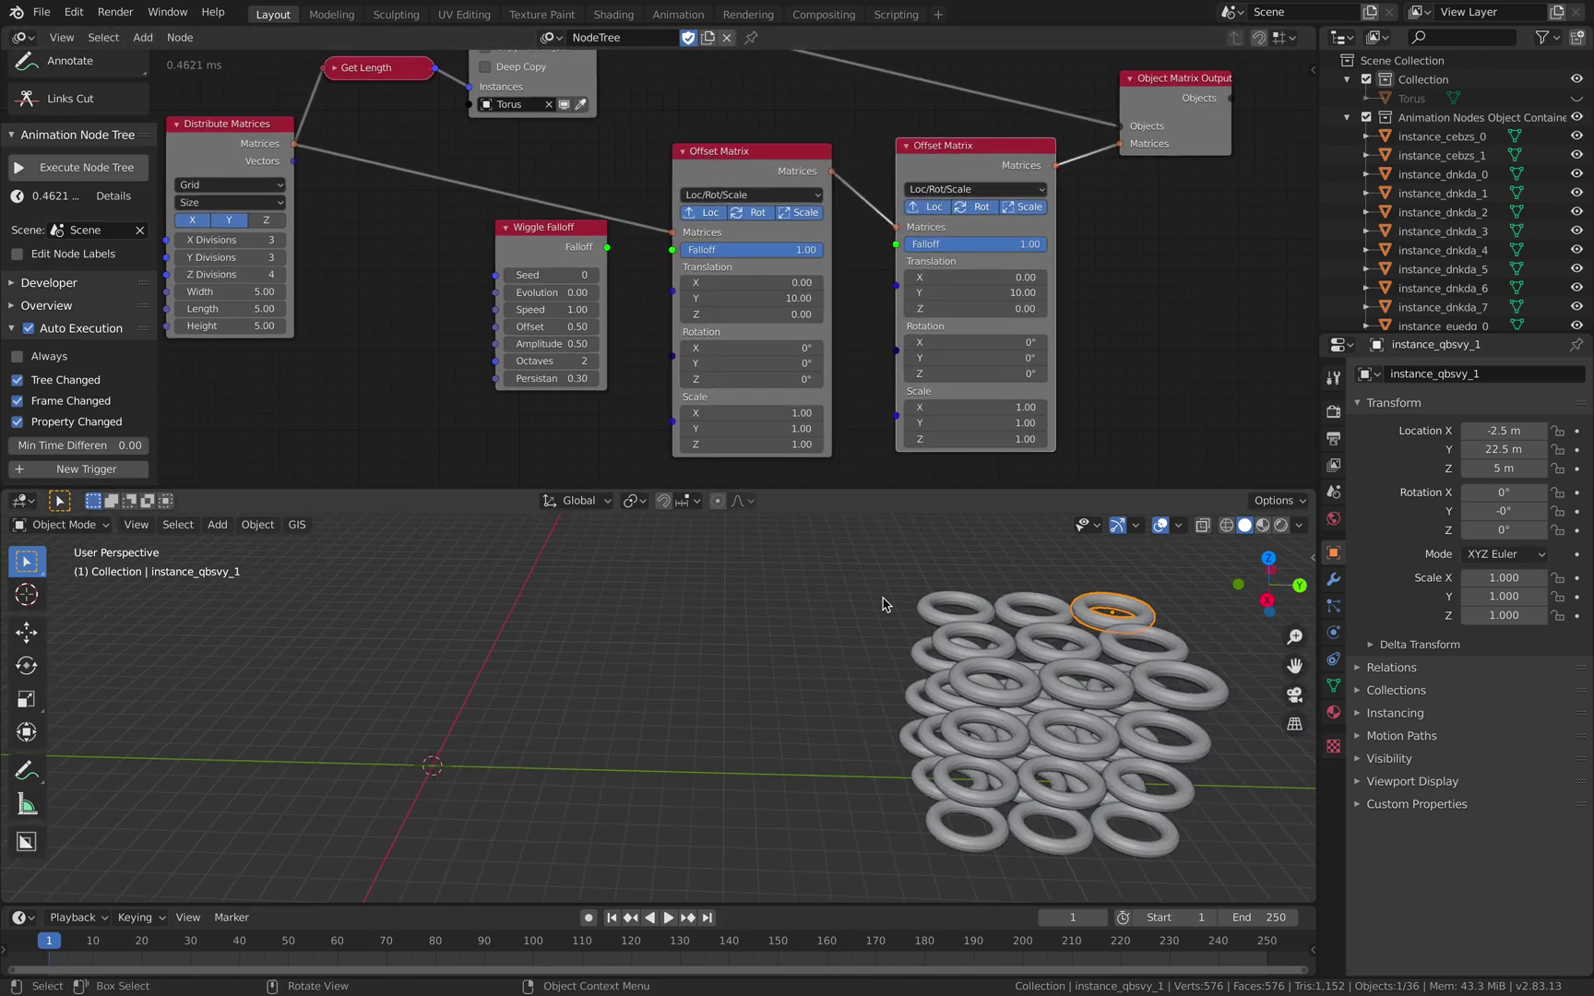
middle_click_drag(890, 540, 849, 544)
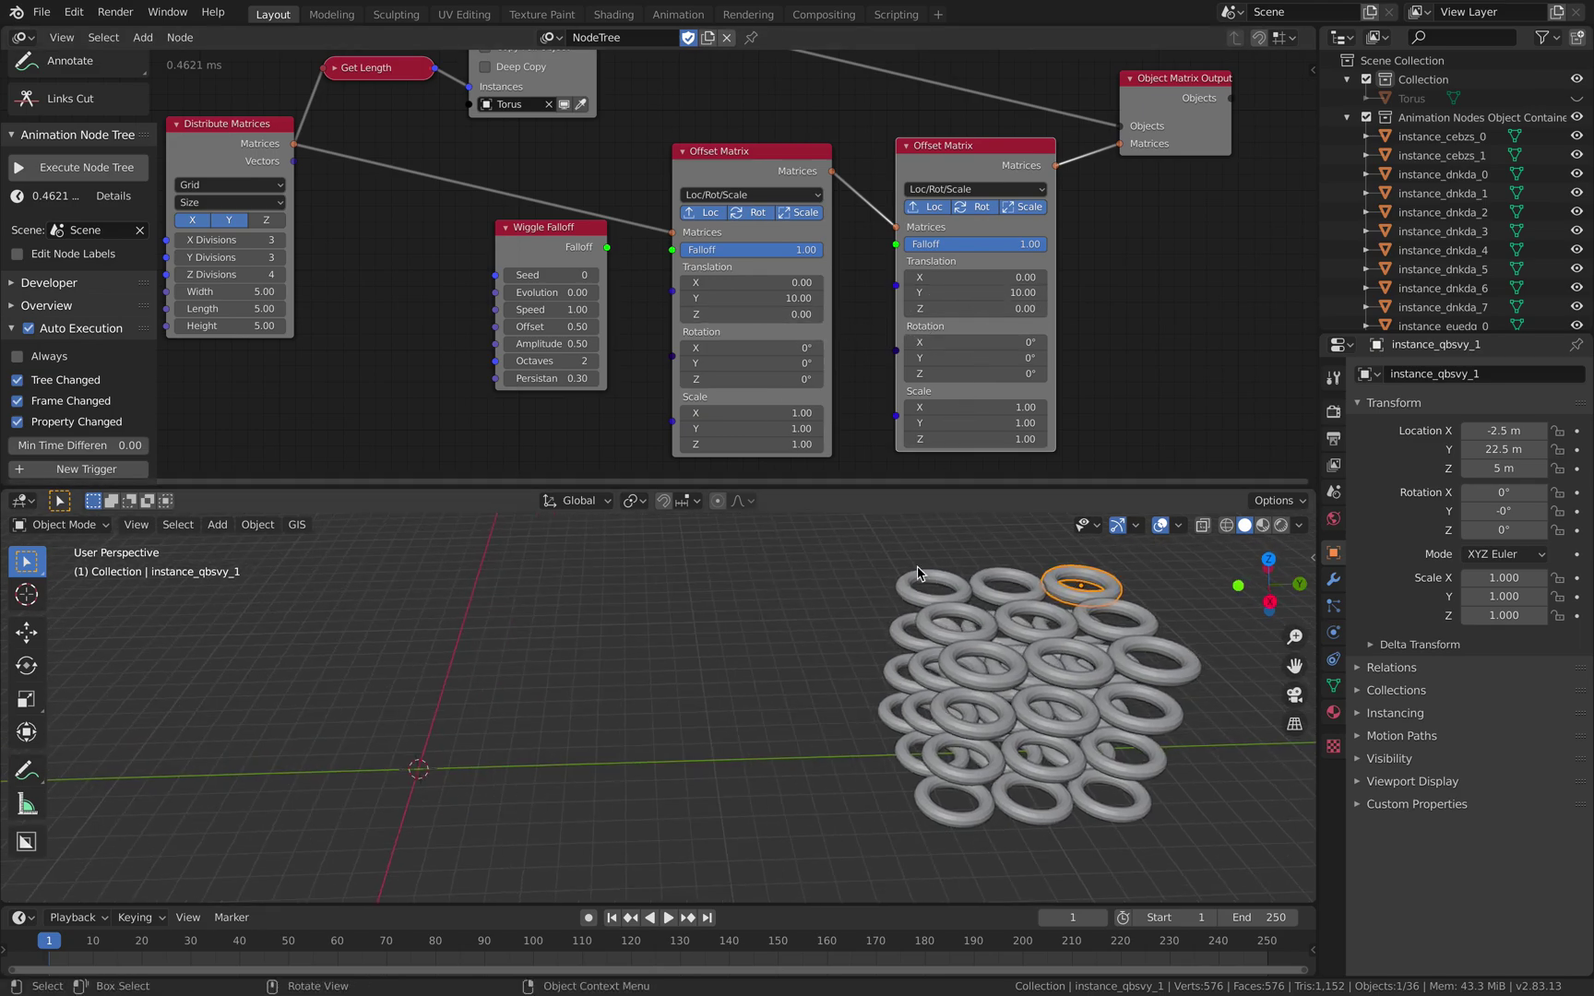
mouse_move(791, 257)
left_mouse_down()
mouse_move(702, 257)
mouse_move(791, 256)
left_mouse_up()
mouse_move(1015, 244)
left_mouse_down()
mouse_move(906, 243)
mouse_move(1042, 243)
left_mouse_up()
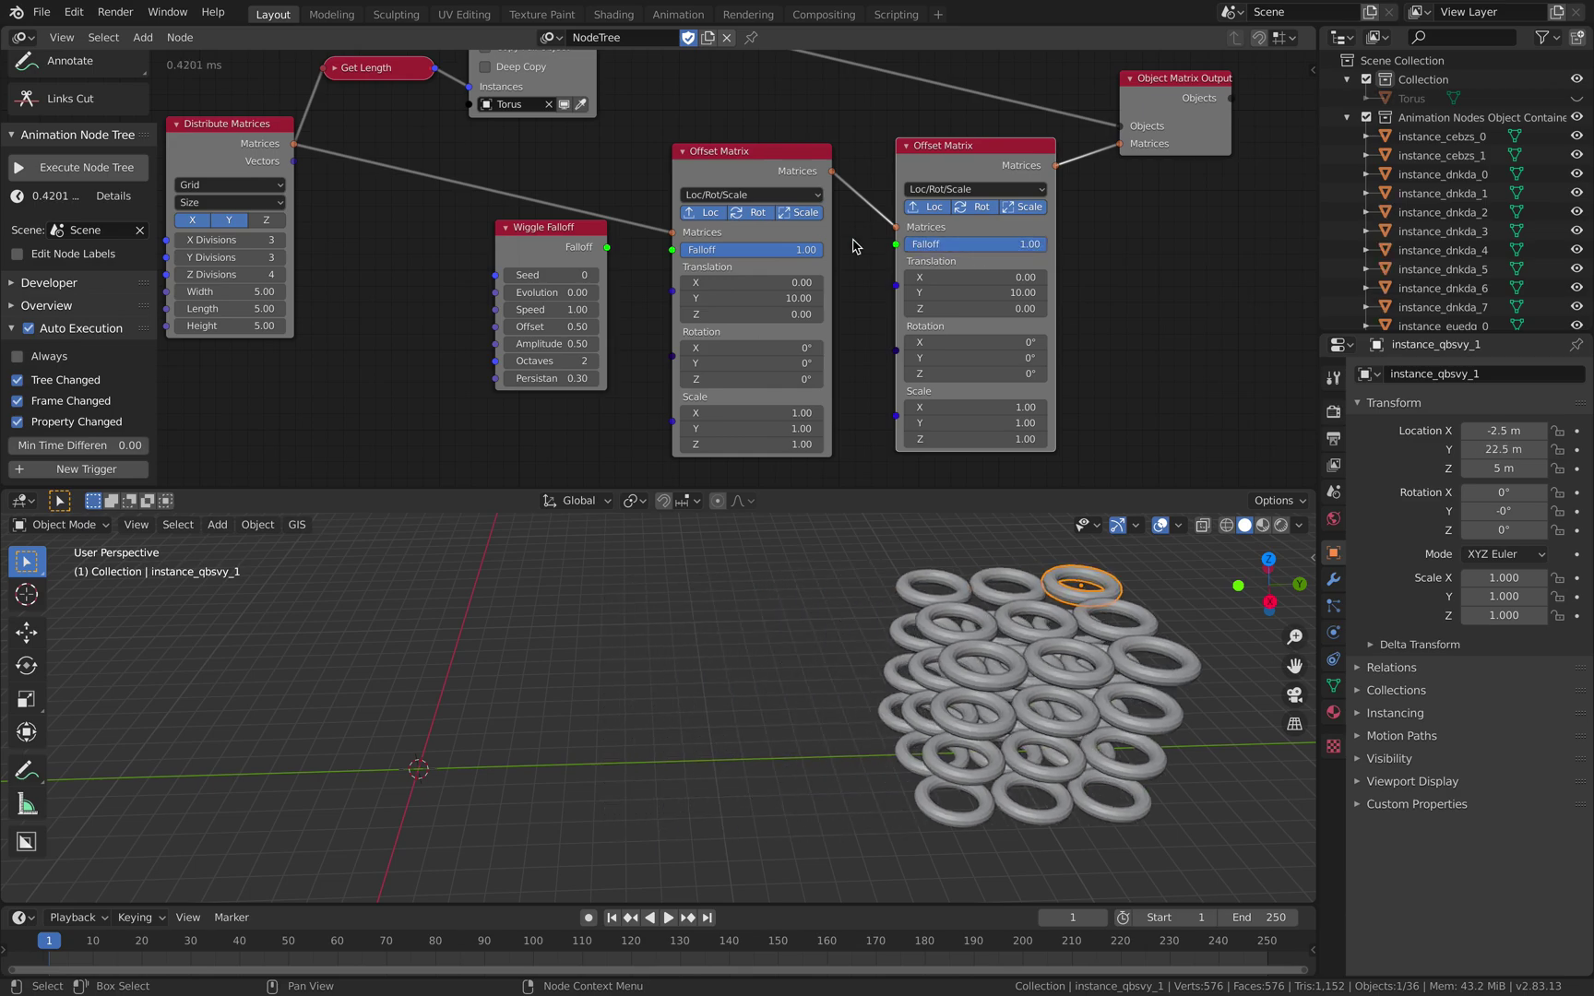
left_click_drag(811, 248, 959, 245)
left_click_drag(802, 250, 683, 250)
left_click_drag(958, 249, 900, 249)
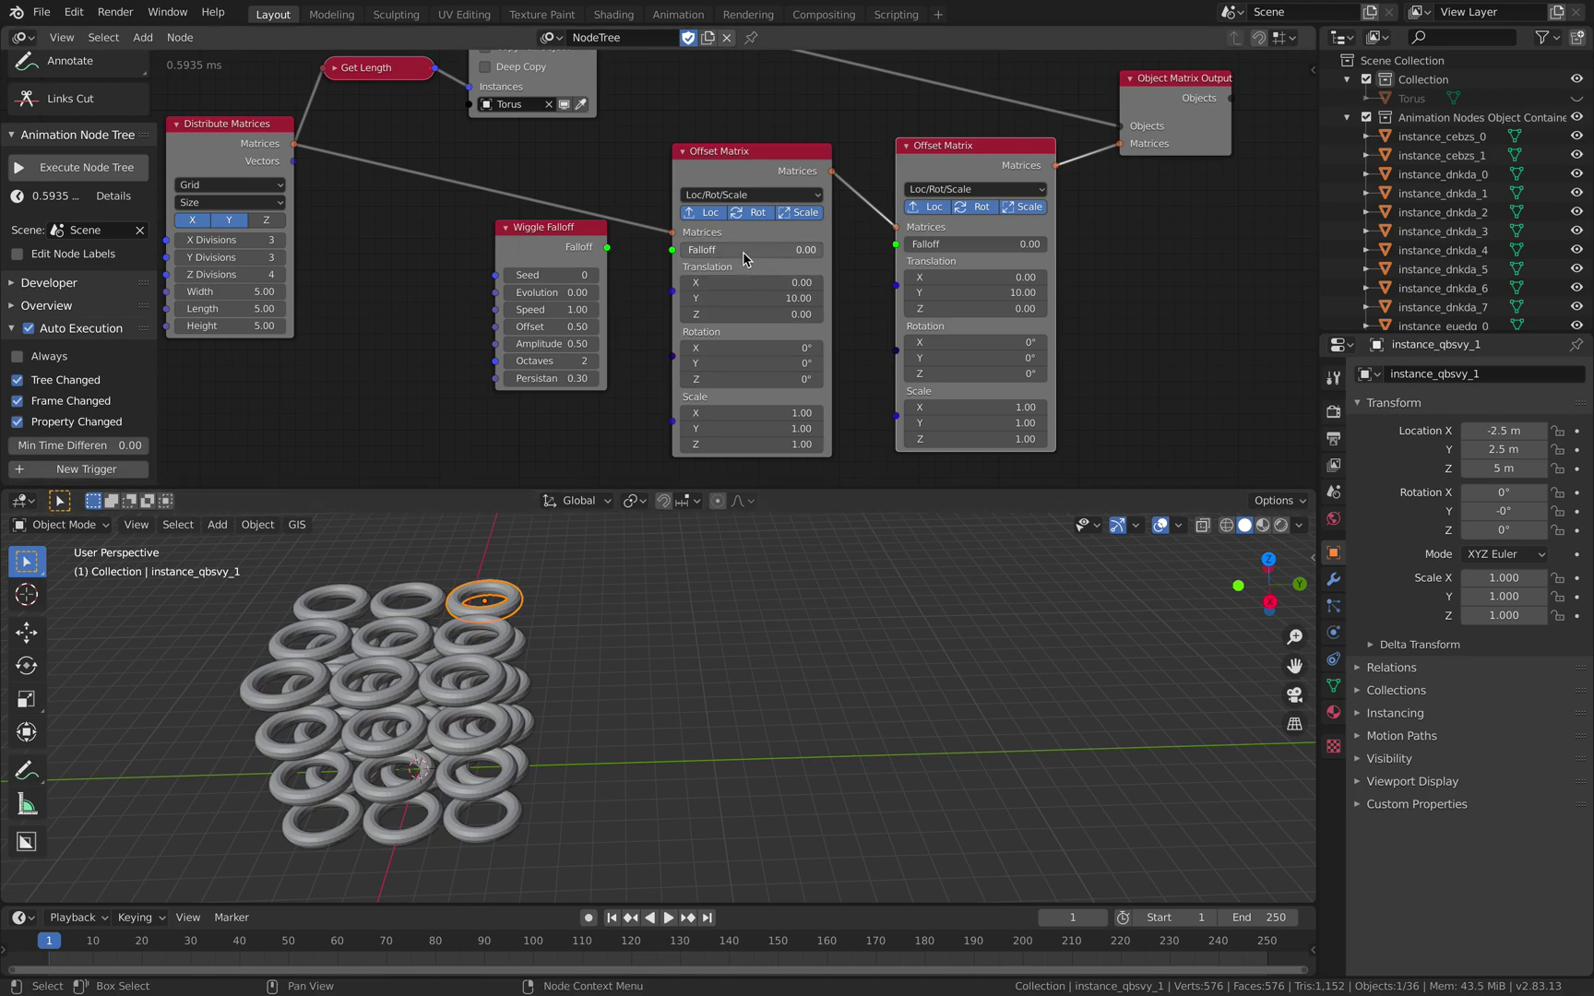
left_click_drag(749, 249, 835, 263)
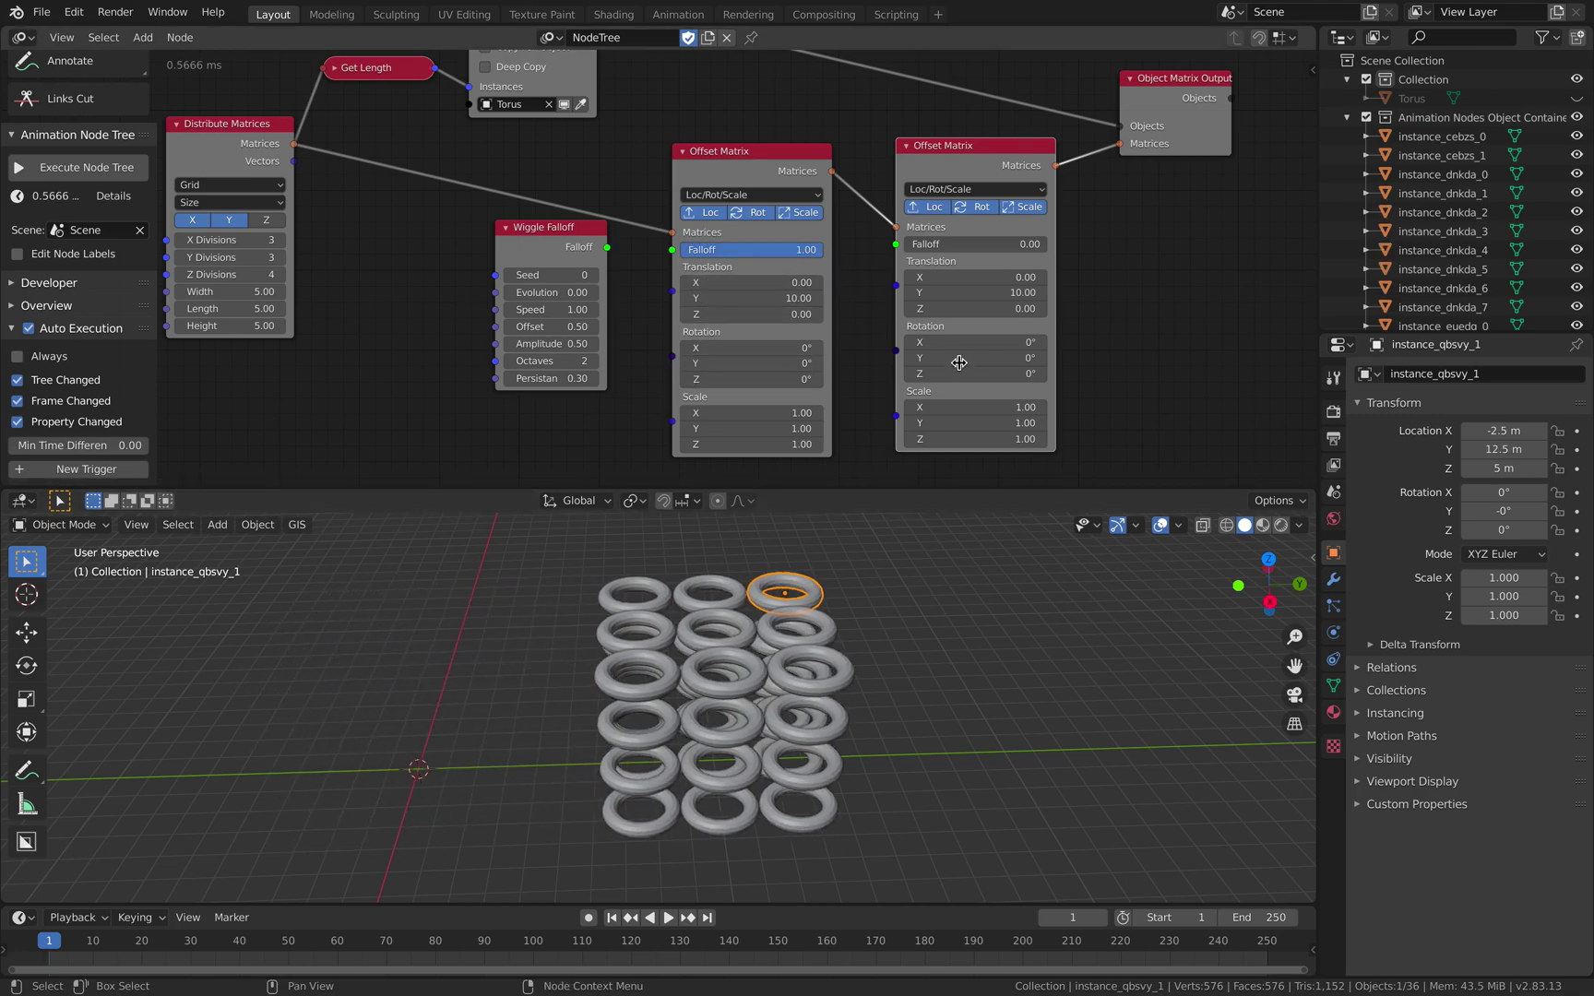
left_click_drag(957, 249, 1051, 249)
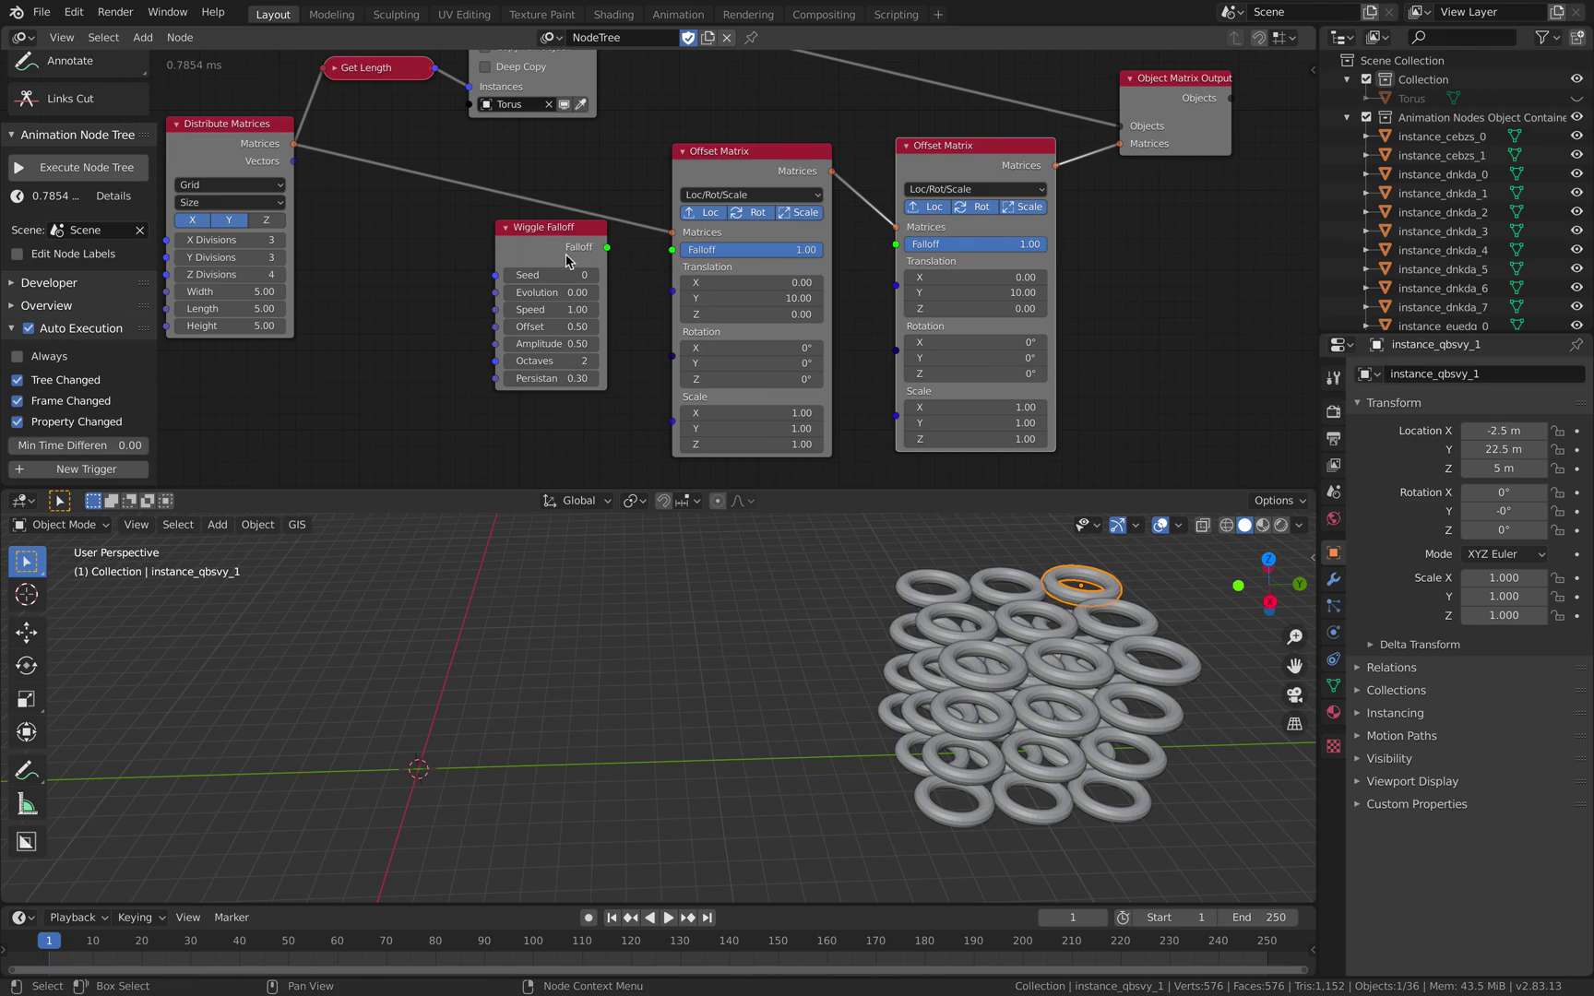
- Link the Wiggle Falloff output to the first Offset Matrix's Falloff input and shift both nodes left
left_click_drag(568, 261, 658, 260)
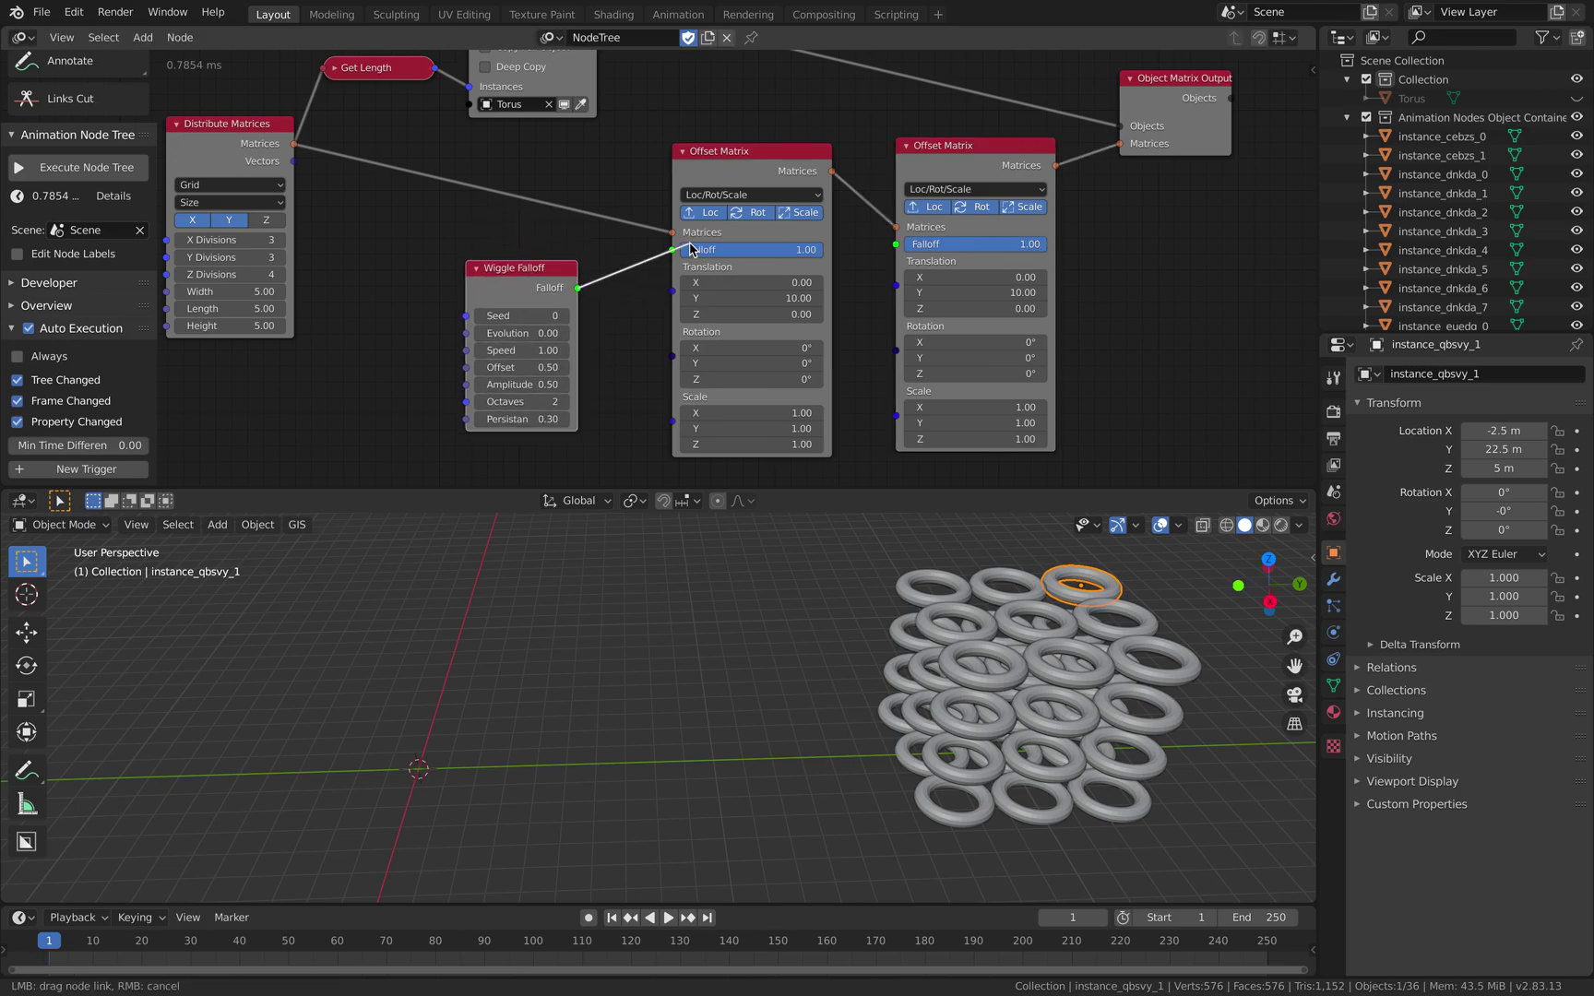
left_click_drag(678, 258, 674, 253)
left_click_drag(540, 267, 462, 252)
middle_click_drag(731, 267, 690, 259)
left_click_drag(667, 259, 599, 248)
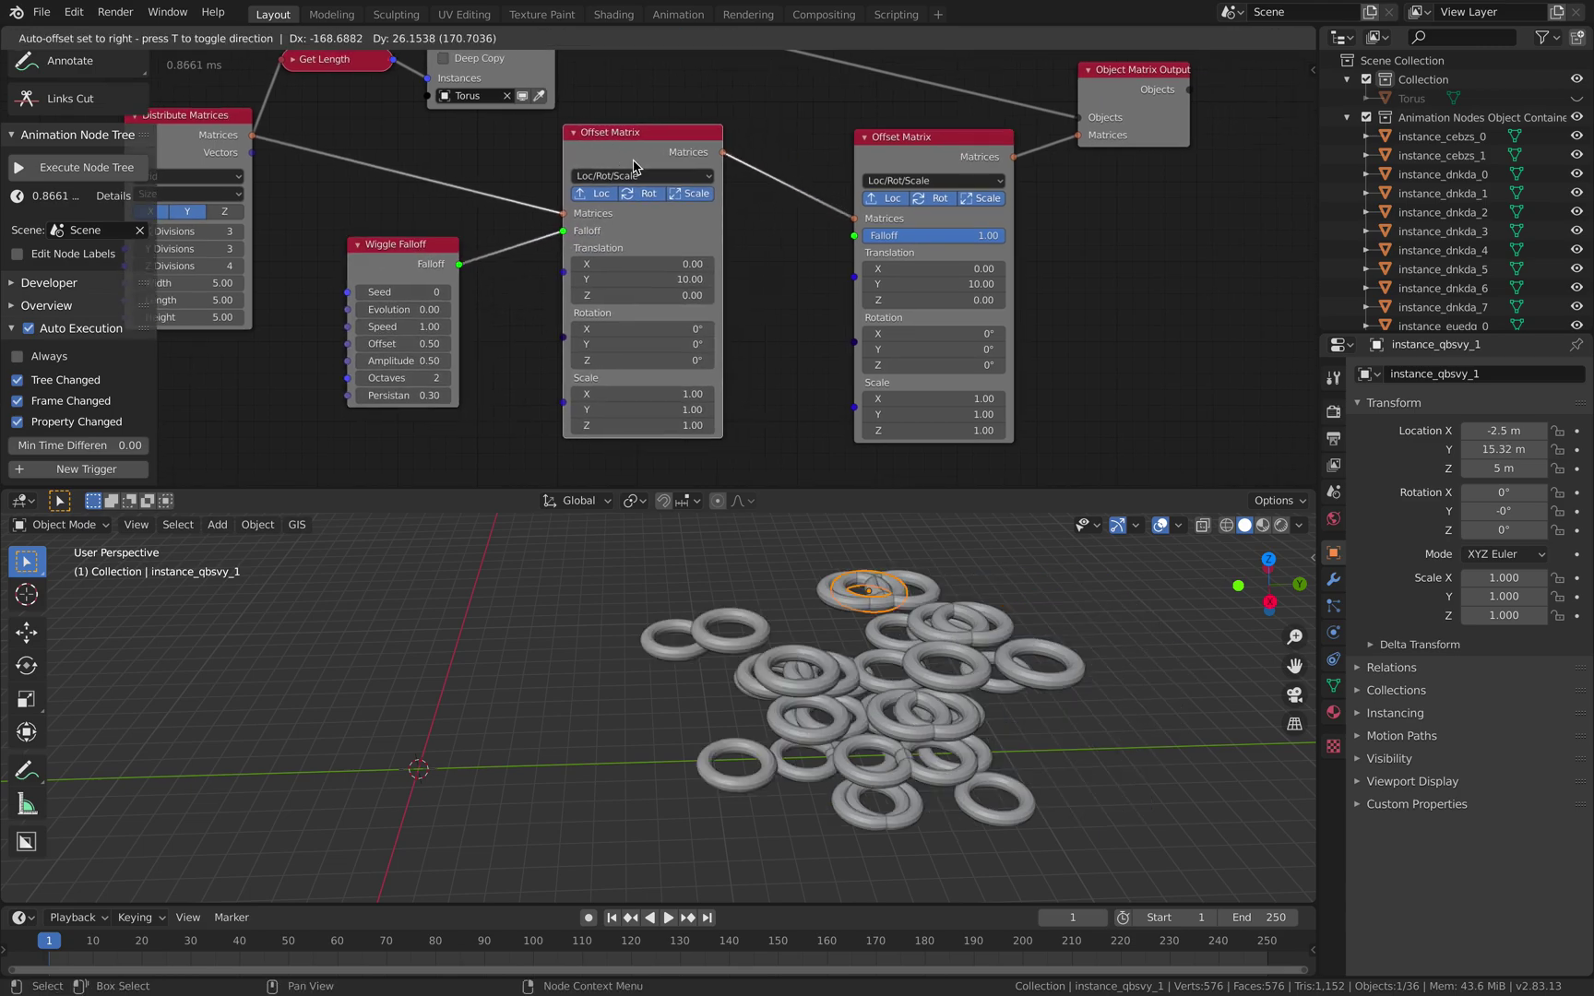
- Set the second Offset Matrix's falloff to 0.00, then duplicate the Wiggle Falloff node and link the copy to that falloff input
left_click_drag(1002, 235, 863, 235)
left_click_drag(420, 259, 377, 281)
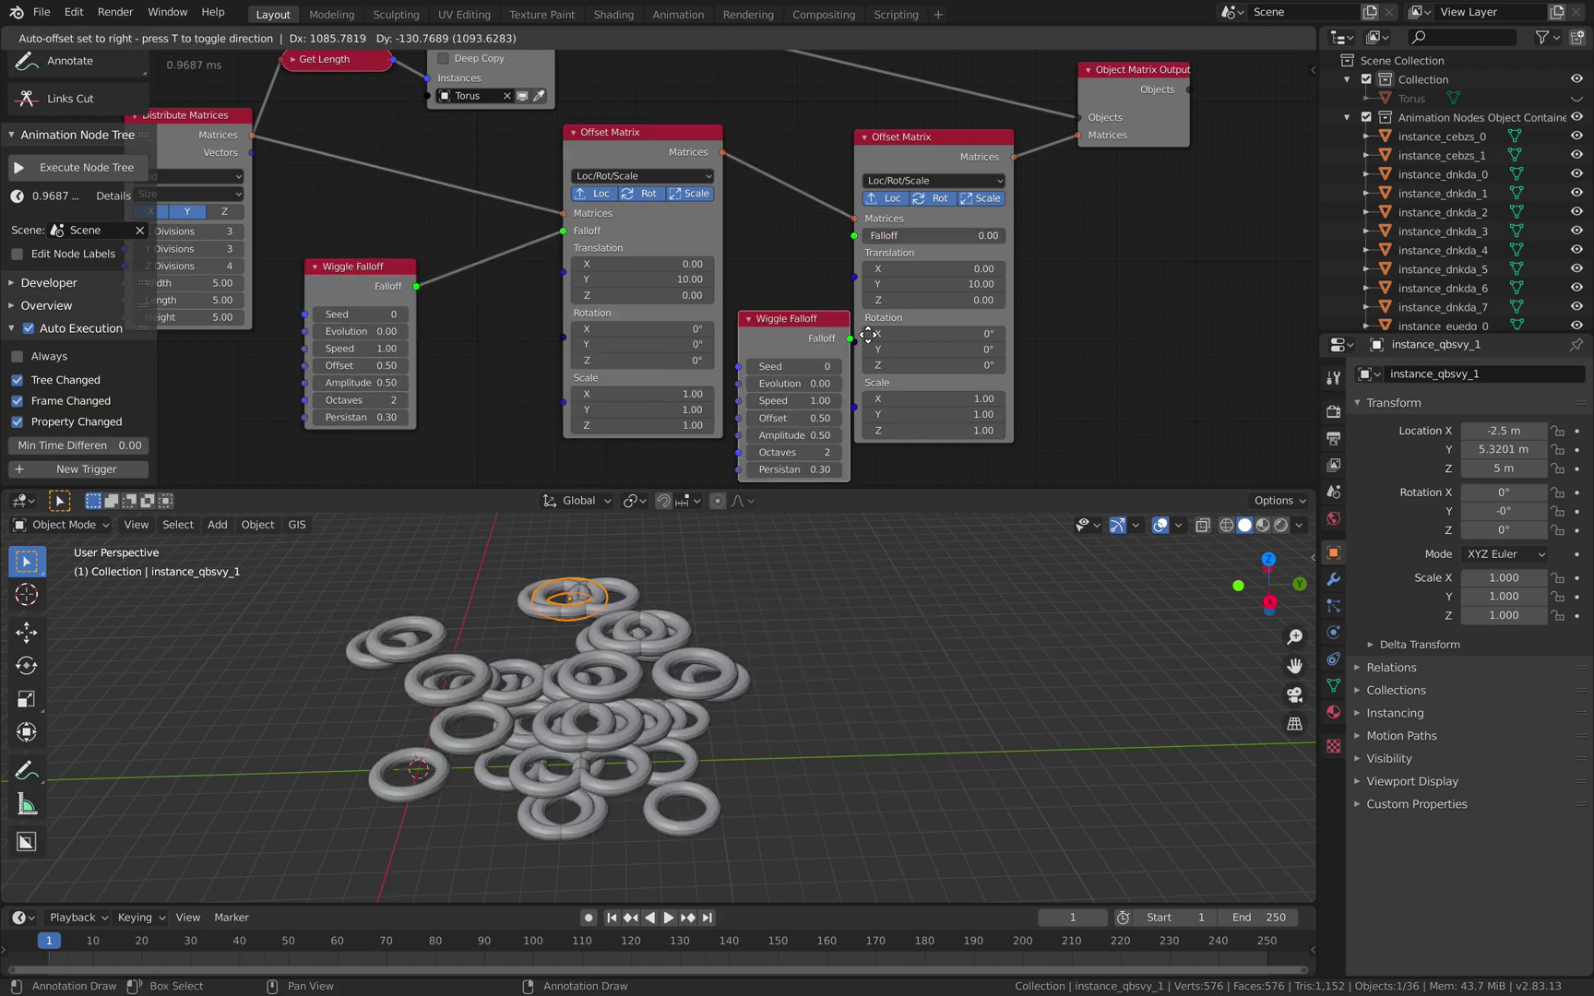
left_click(1149, 311)
left_click_drag(1177, 310, 855, 235)
- Spread out the node layout so the second Wiggle Falloff sits between the two Offset Matrix nodes
middle_click_drag(1172, 163, 1043, 172)
left_click_drag(1032, 129, 1235, 123)
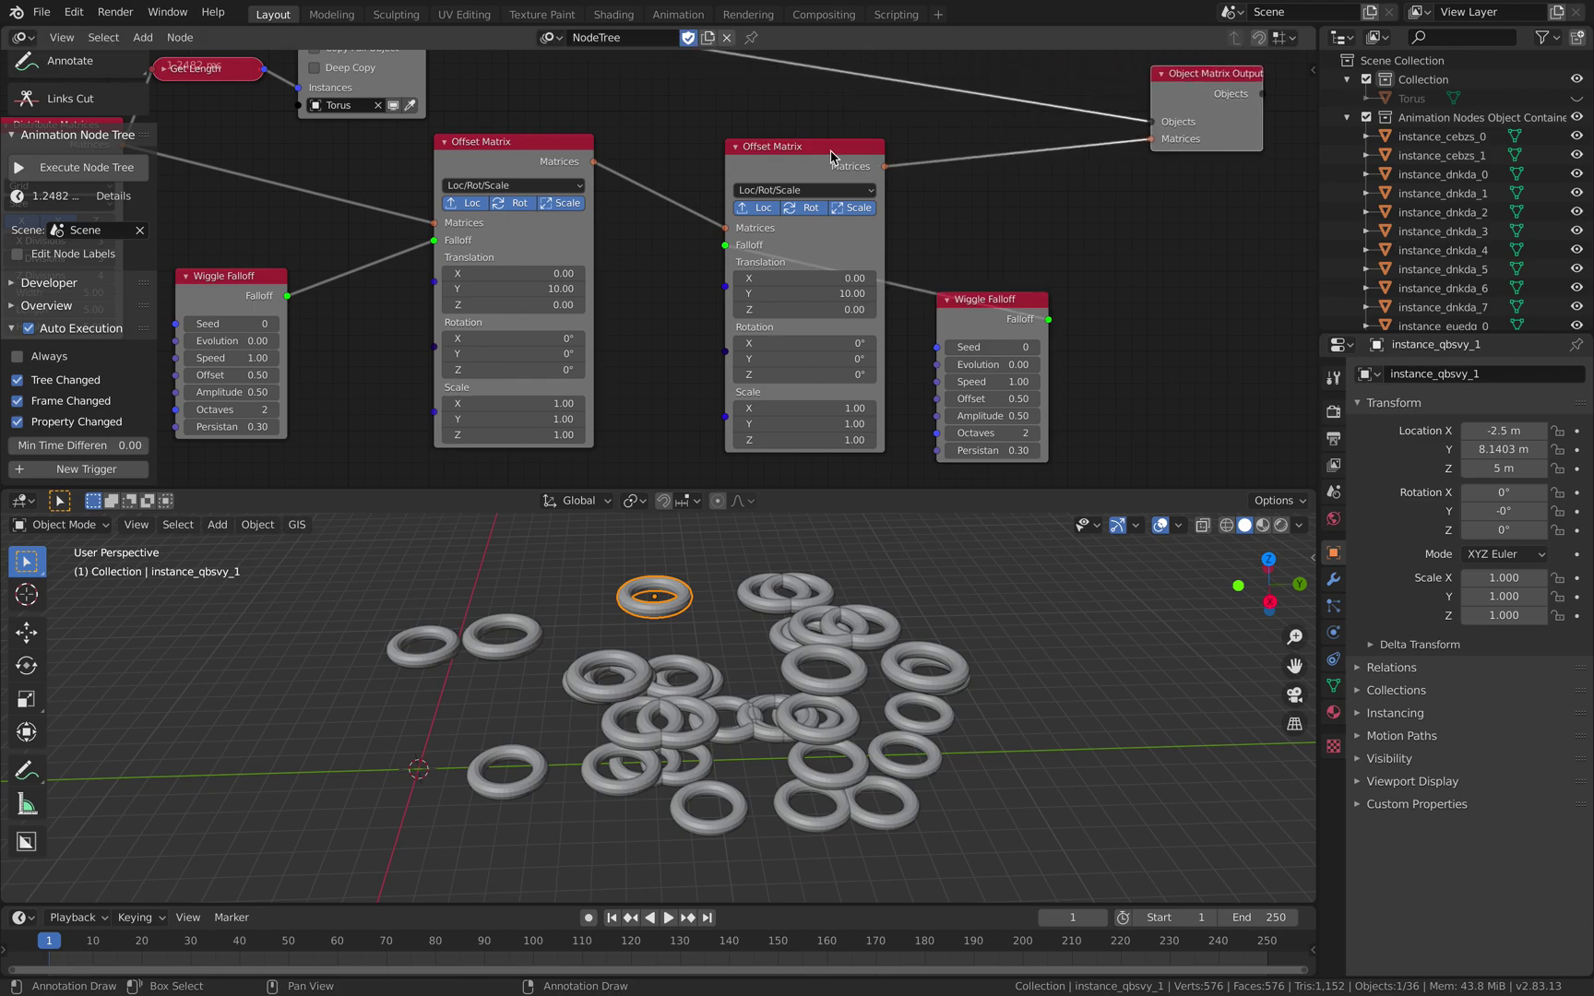
left_click_drag(830, 151, 1056, 131)
left_click_drag(941, 311, 698, 270)
middle_click_drag(836, 296, 927, 300)
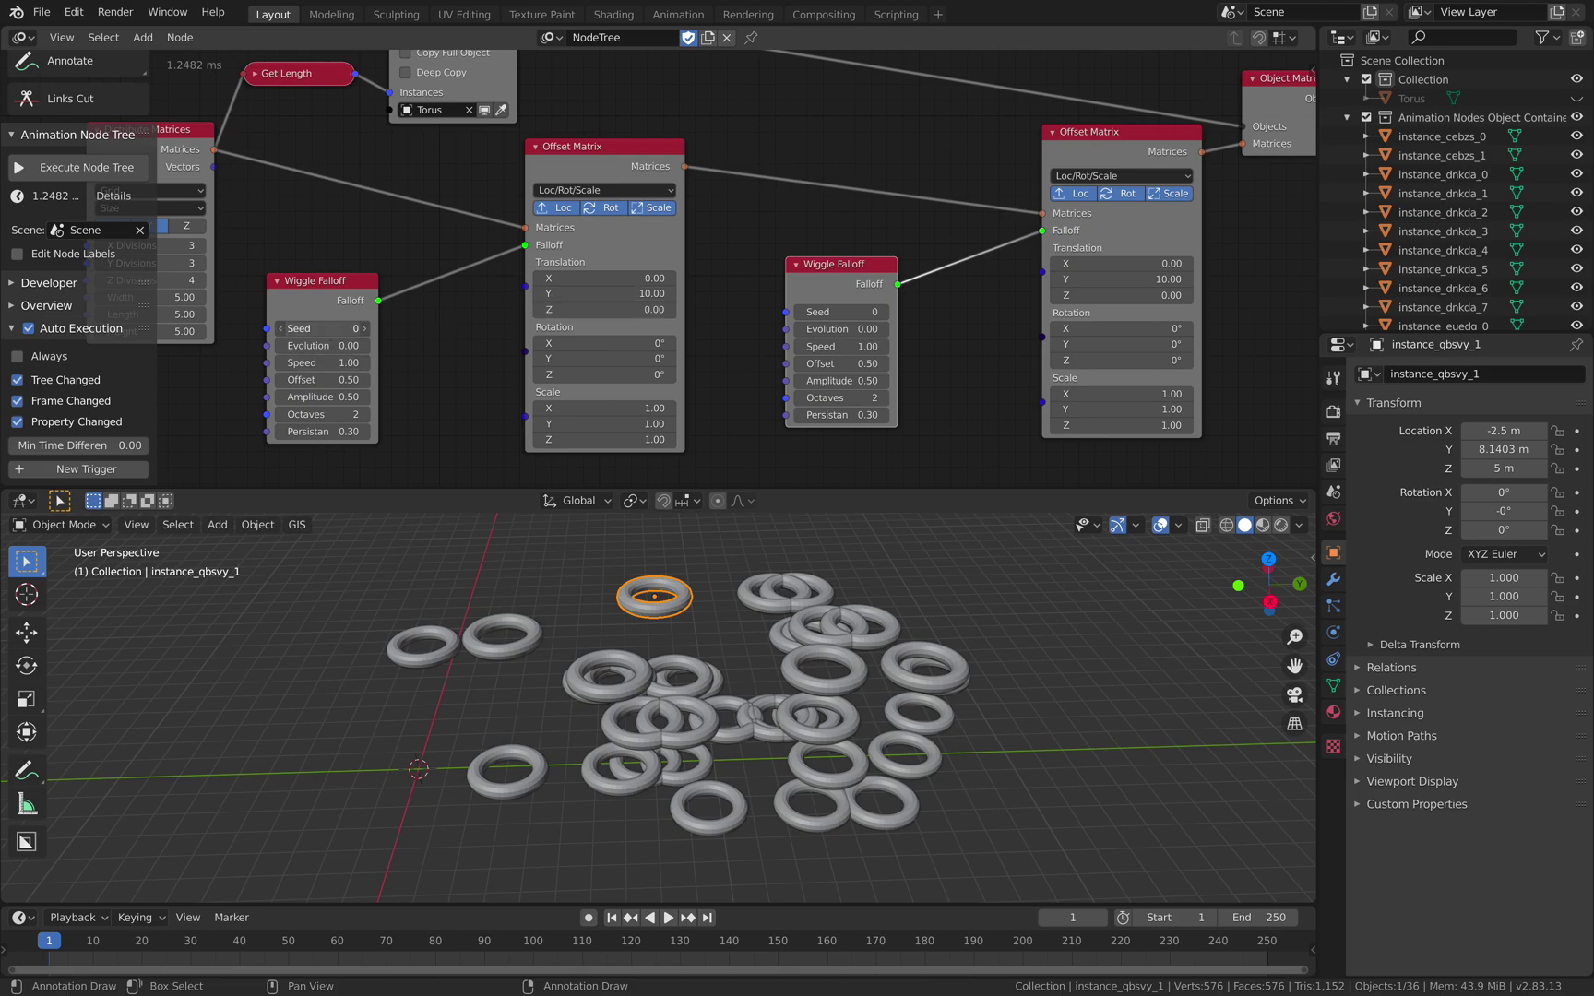
- Set the first Wiggle Falloff's seed to 46 and the second's to 28, then save the file
left_click_drag(323, 329, 378, 329)
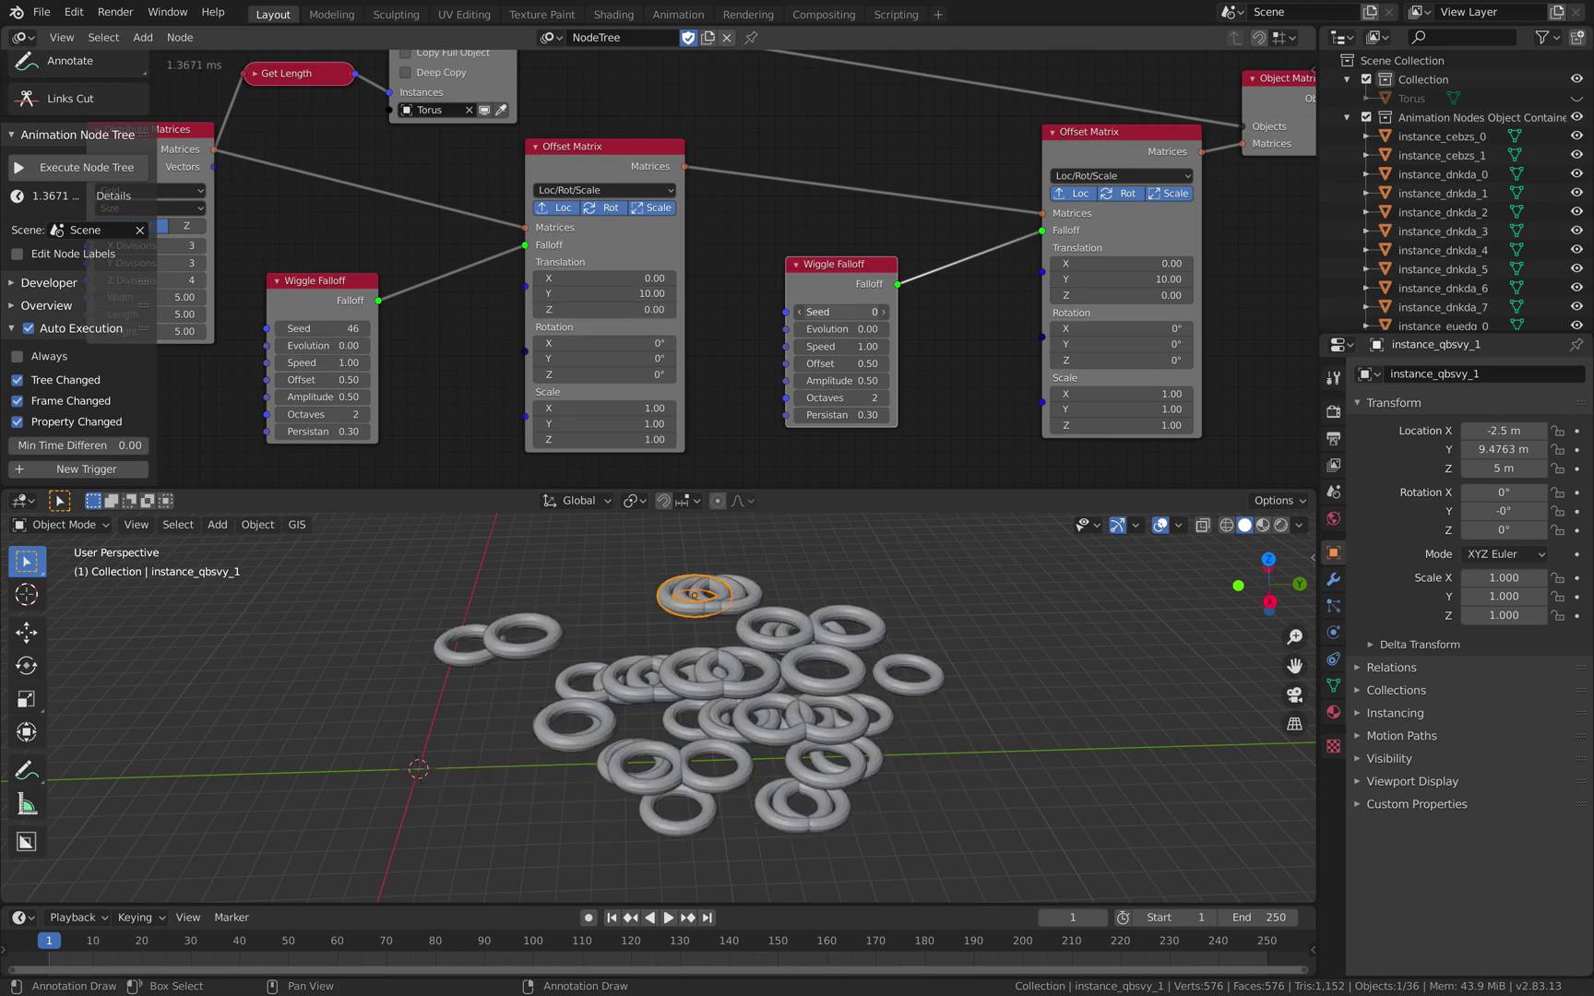
left_click_drag(835, 312, 861, 312)
scroll(749, 255, "down", 2)
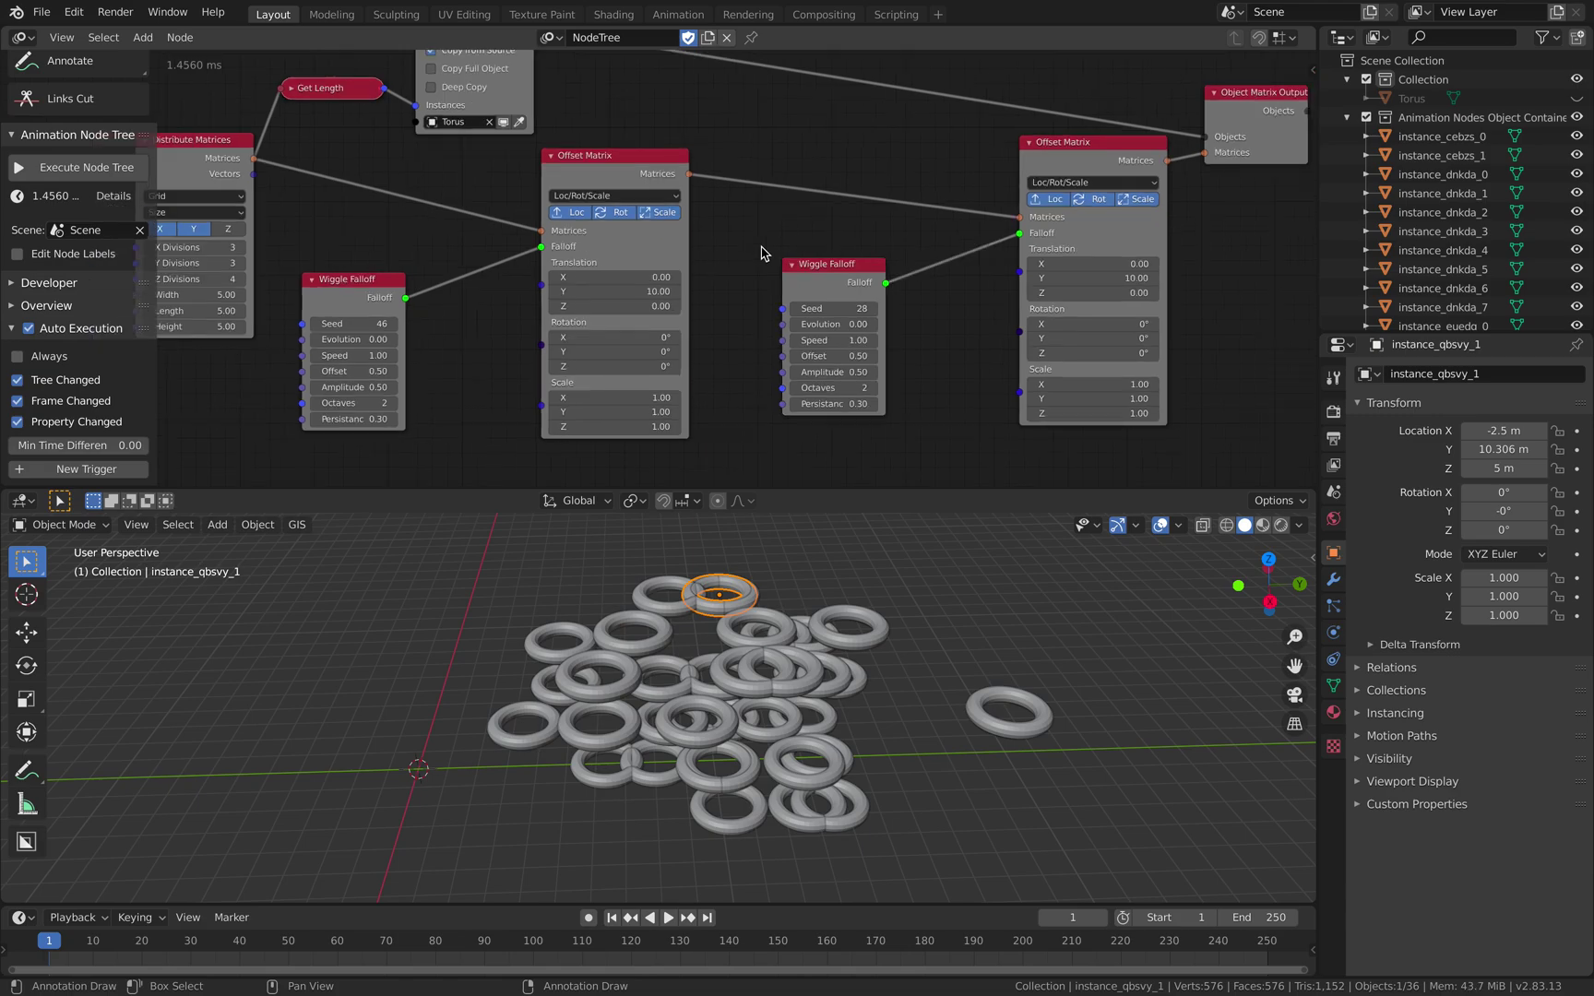
key("ctrl+s")
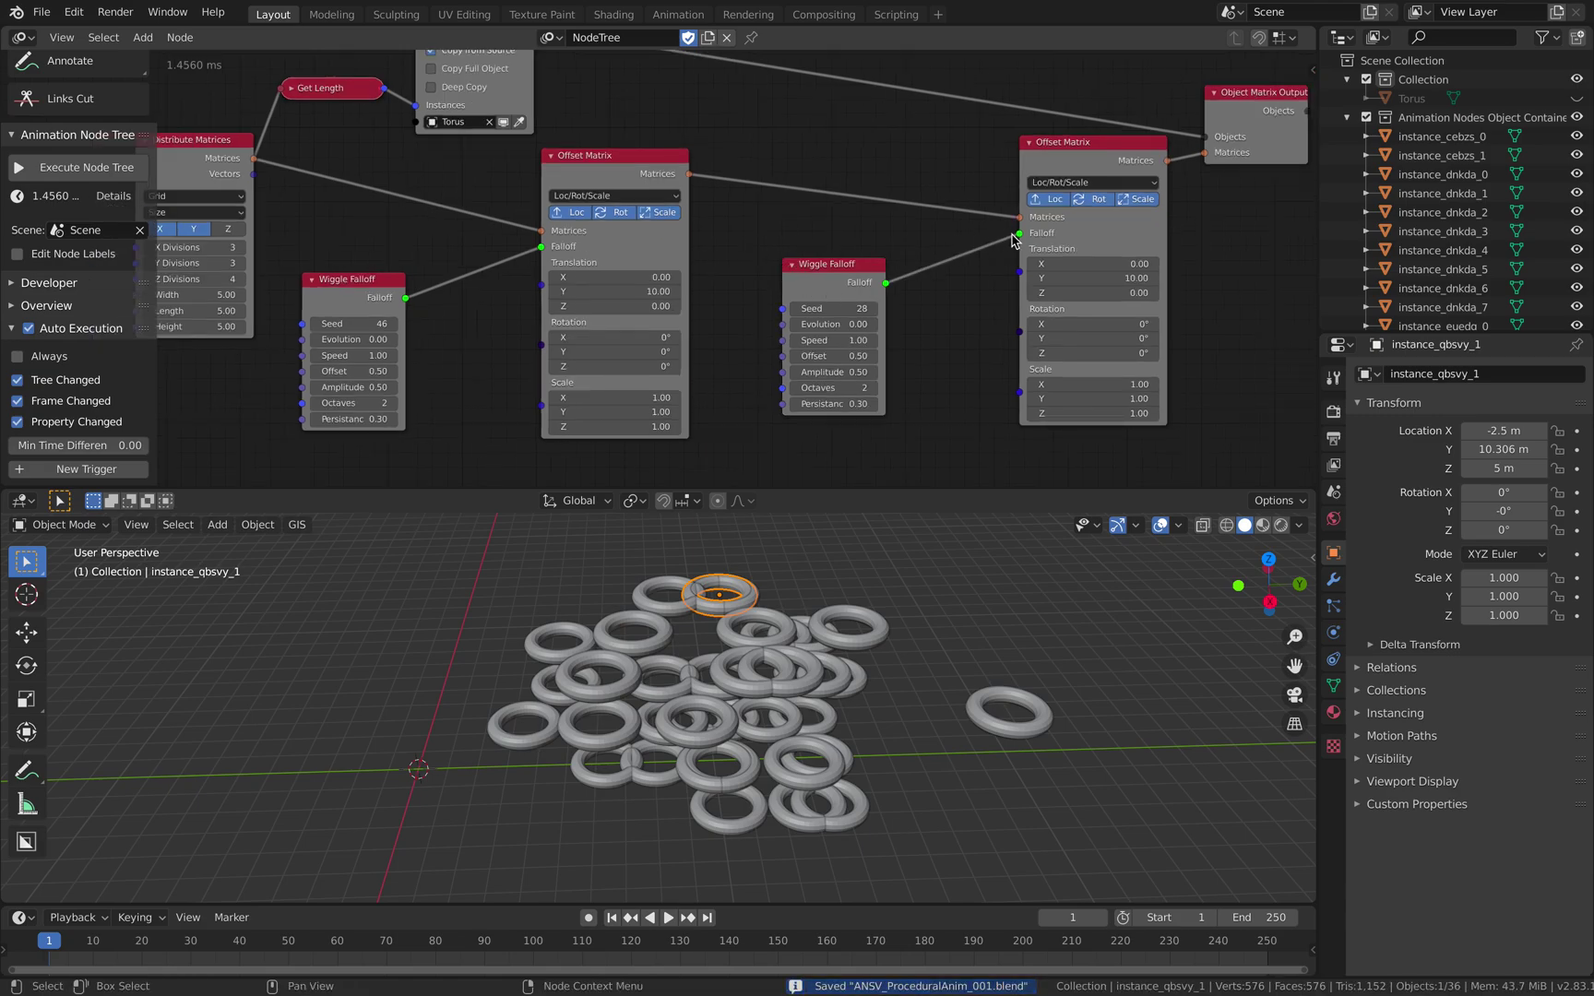
- Unlink the second Wiggle Falloff, insert a third Offset Matrix between the existing two, and link that falloff to it
mouse_move(1013, 237)
left_mouse_down()
mouse_move(1001, 266)
mouse_move(1053, 232)
mouse_move(1174, 233)
mouse_move(1042, 233)
left_mouse_up()
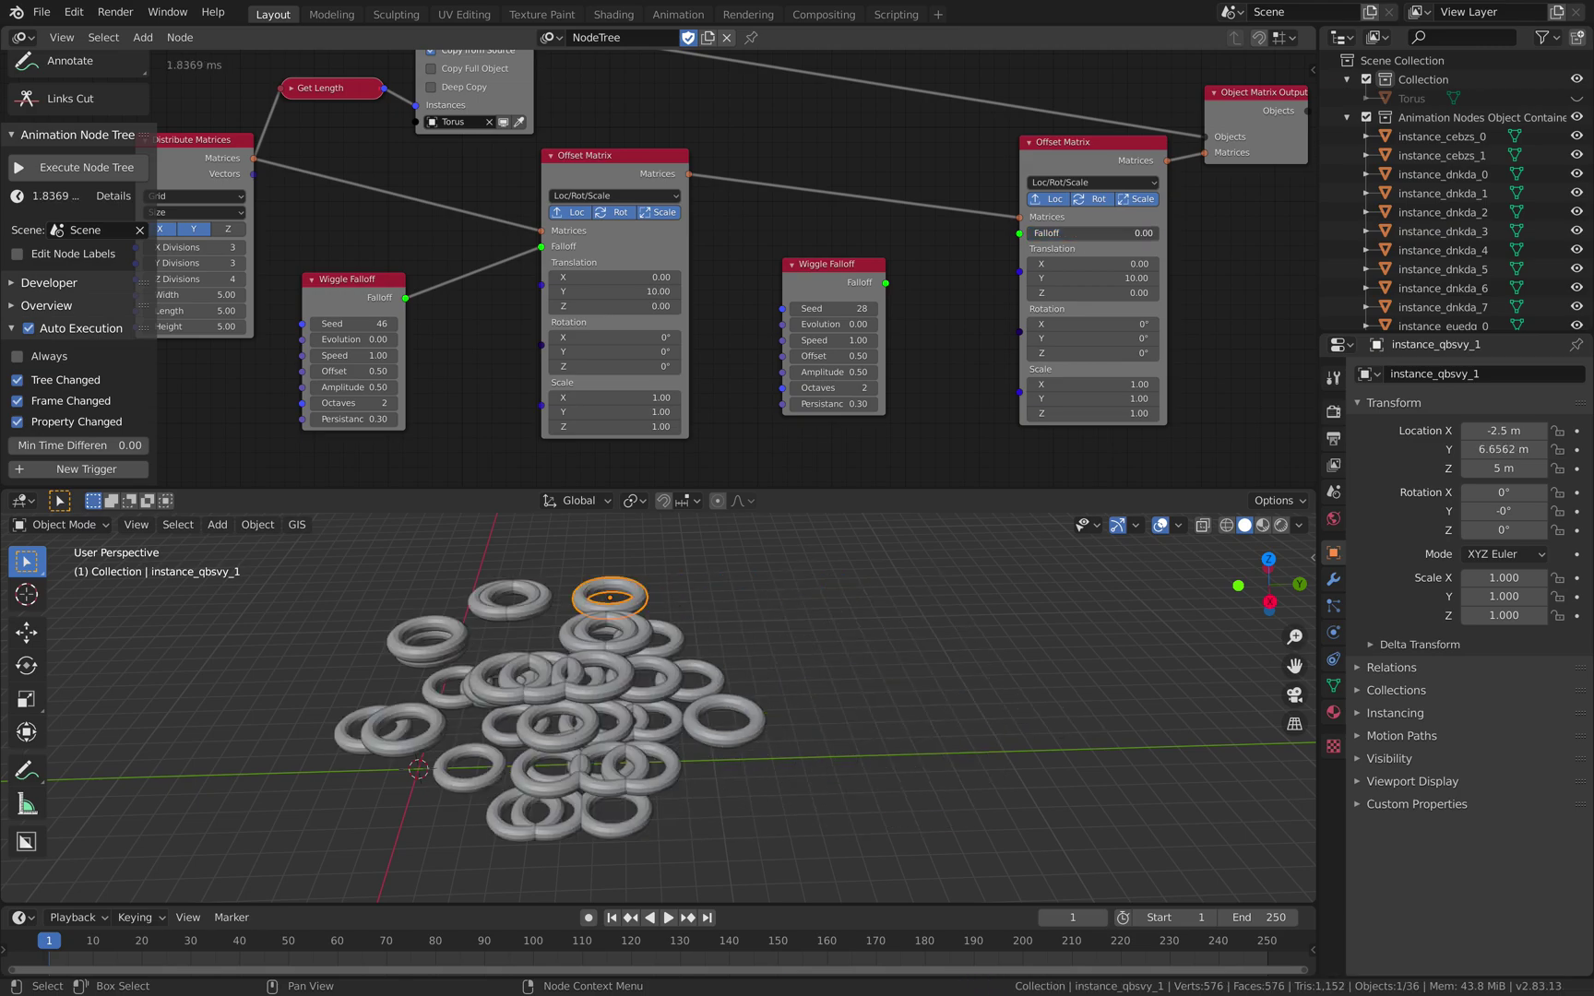
left_click_drag(1050, 166, 1159, 178)
key("shift+d")
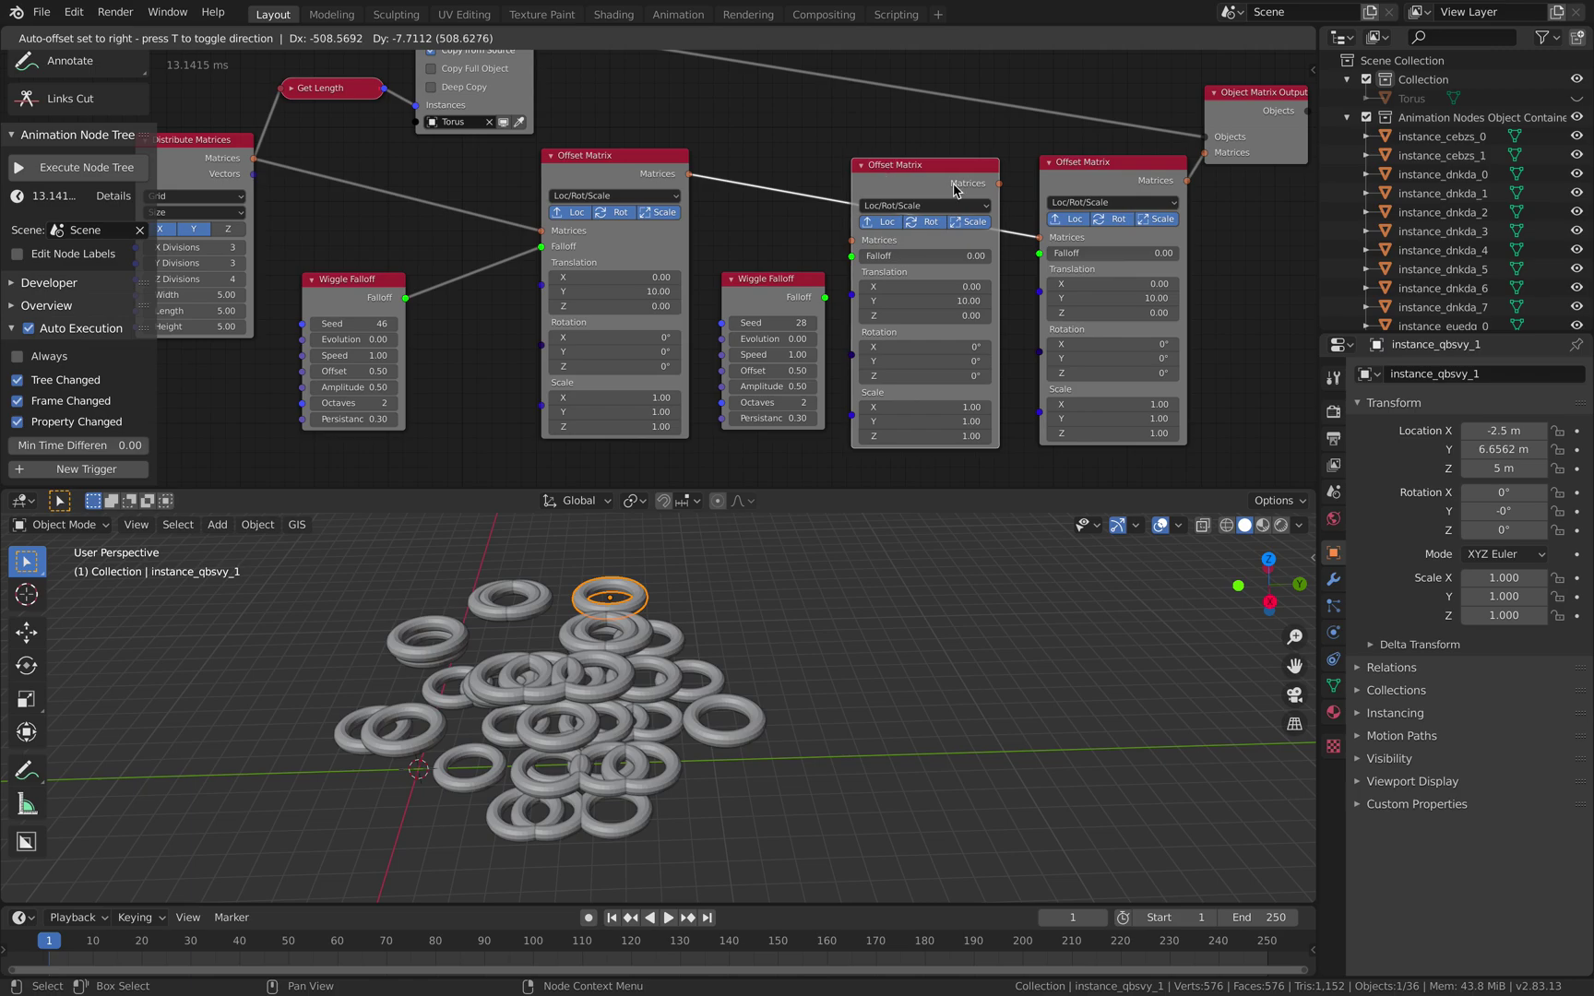
left_click(941, 189)
left_click_drag(809, 287, 835, 255)
- Keep the last Offset Matrix's falloff at 0.00 and set the second Wiggle Falloff's seed to 62
left_click_drag(1112, 253, 1048, 253)
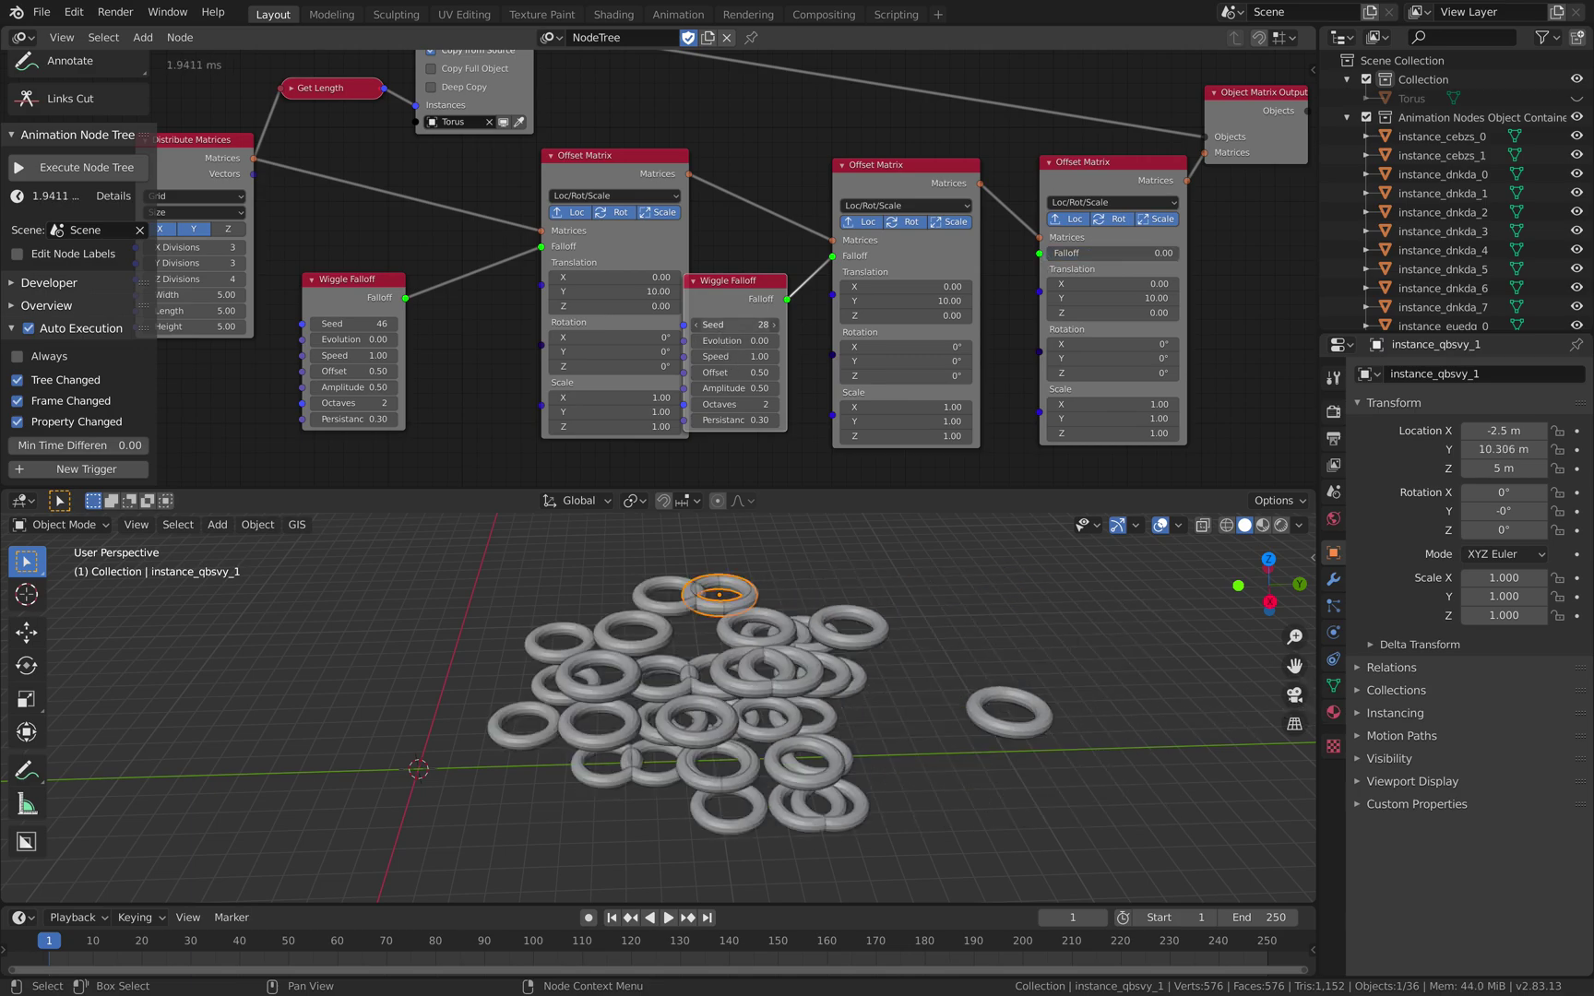
left_click_drag(735, 325, 891, 325)
middle_click_drag(1133, 246, 1051, 245)
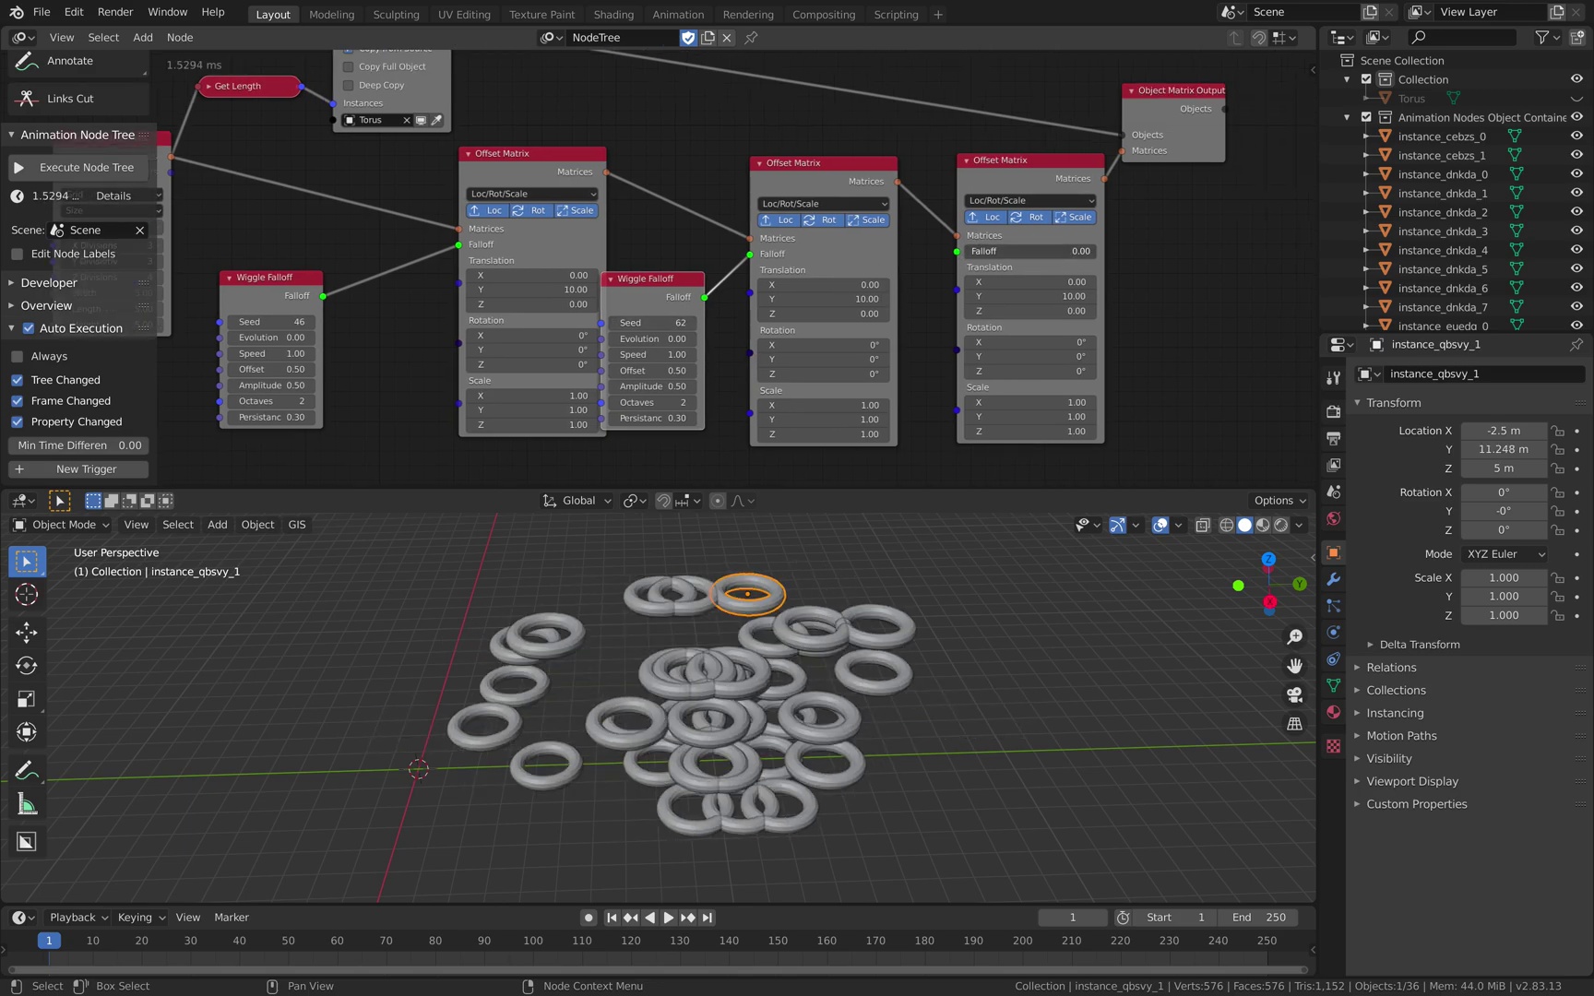
mouse_move(969, 250)
left_mouse_down()
mouse_move(1072, 251)
mouse_move(951, 252)
left_mouse_up()
- Delete the second Wiggle Falloff and the two duplicated Offset Matrix nodes
left_click(819, 178)
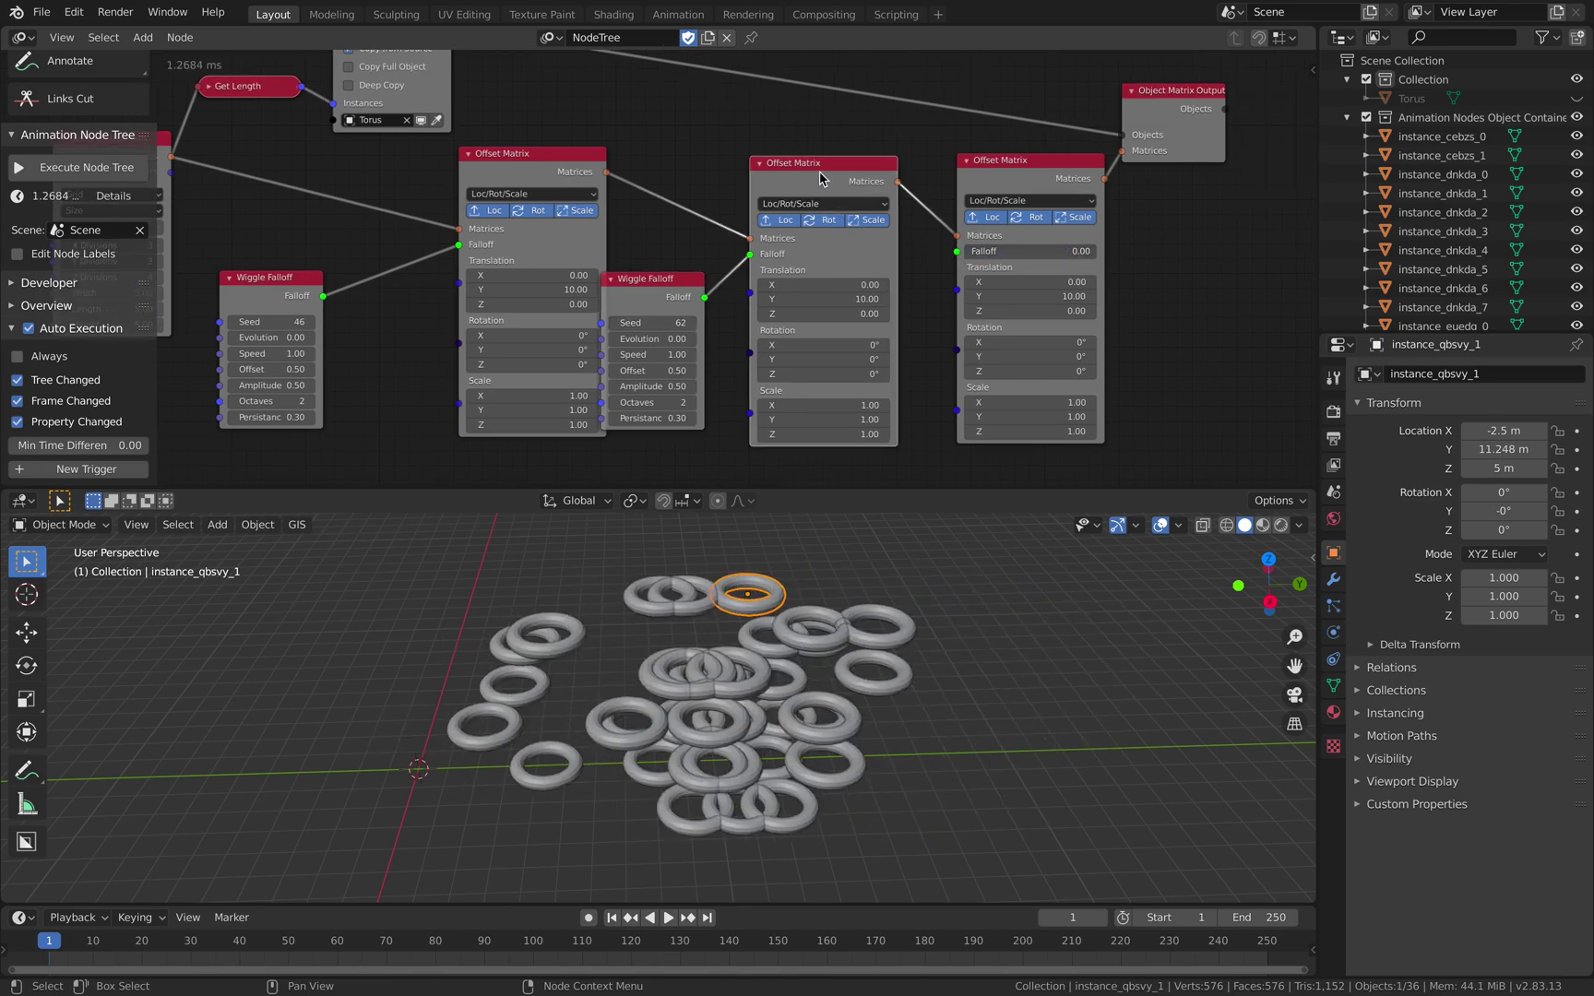
left_click(671, 288)
left_click(820, 175, "shift")
left_click(995, 177, "shift")
key("Delete")
- Move the remaining Offset Matrix right, link its Matrices output to Object Matrix Output, and bring the output node closer
left_click_drag(576, 164, 953, 182)
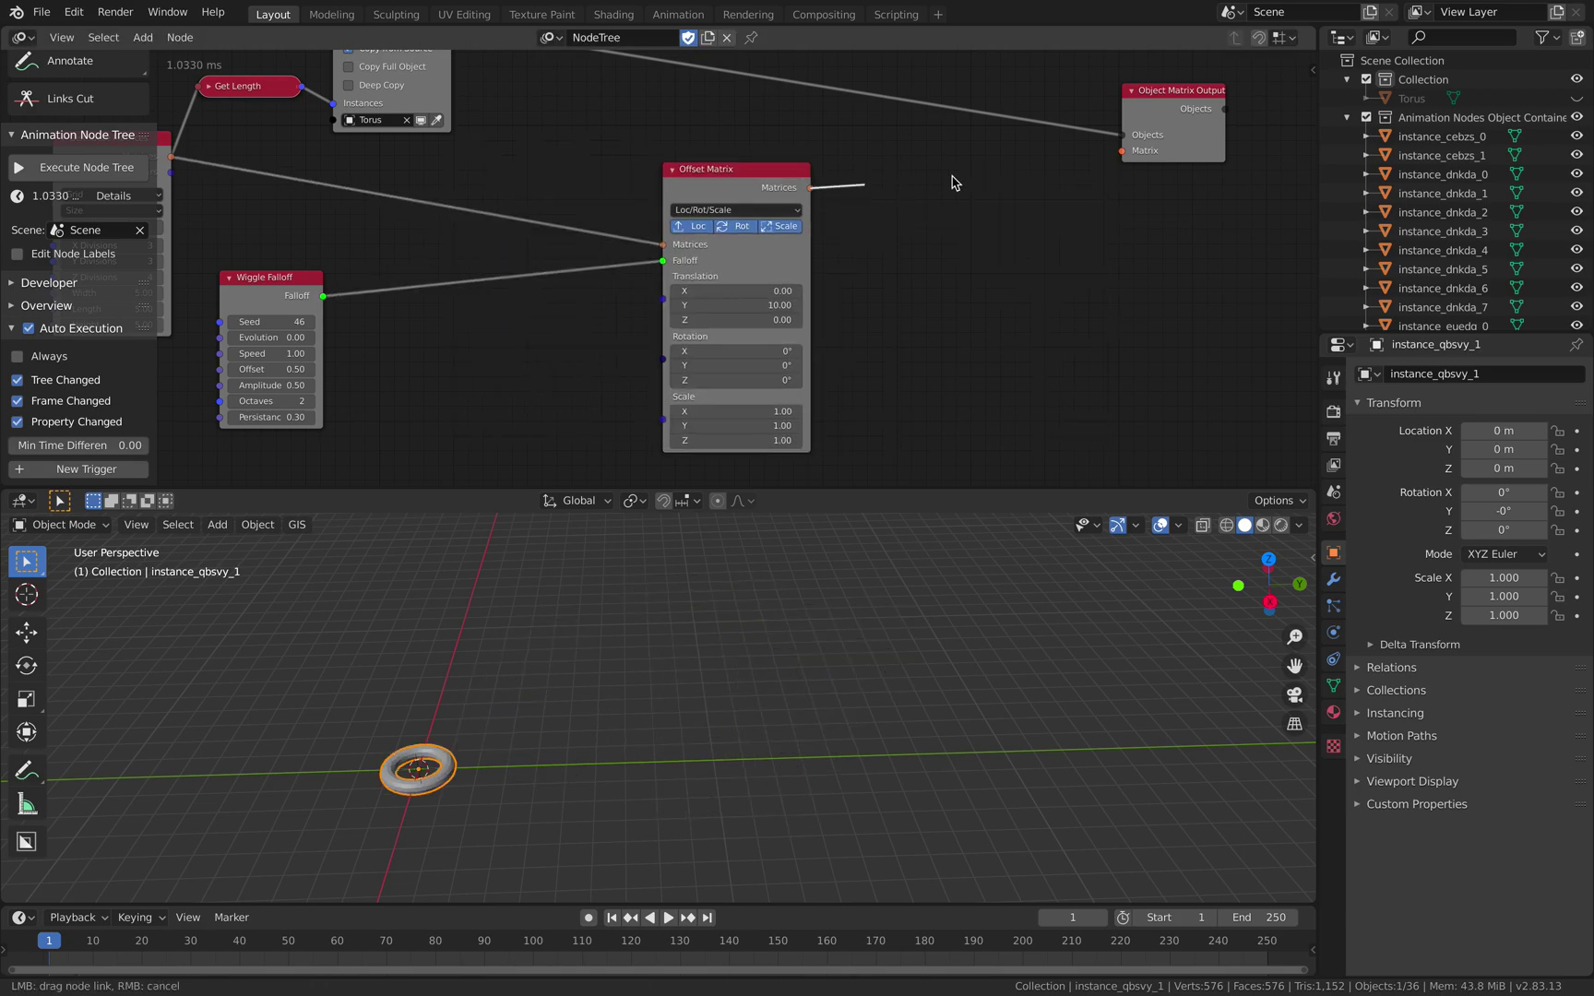
left_click_drag(1124, 154, 1123, 151)
left_click_drag(1164, 145, 1024, 150)
- Disconnect the remaining Wiggle Falloff node from the Offset Matrix and delete it
middle_click_drag(249, 315, 402, 306)
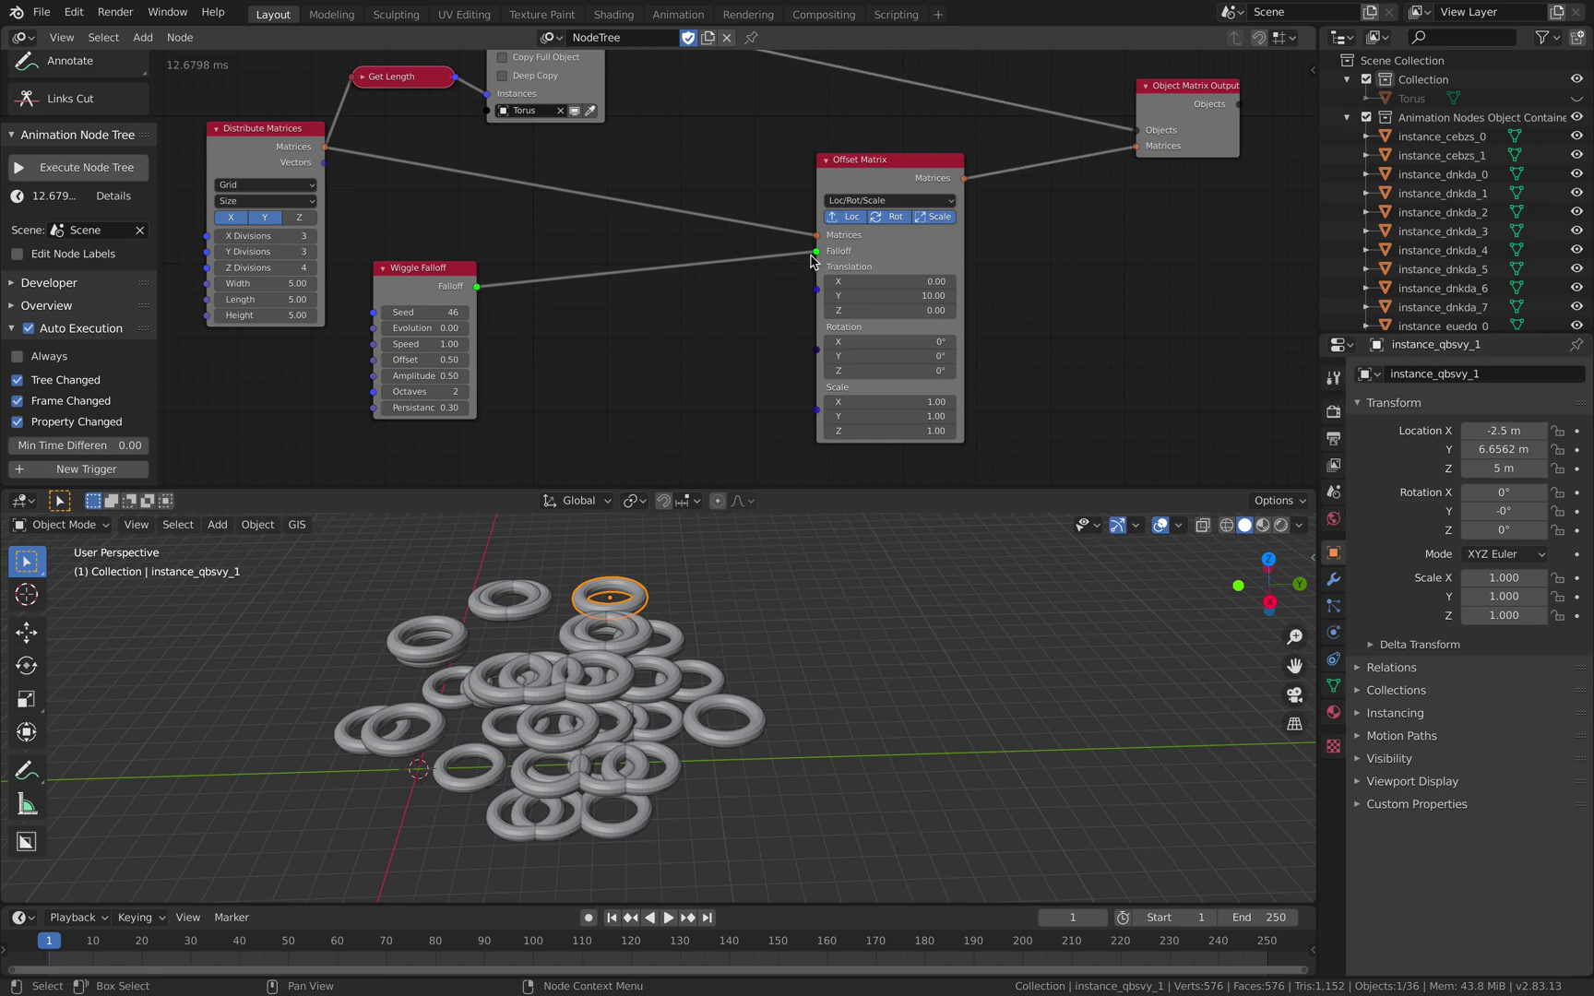
left_click_drag(811, 255, 709, 297)
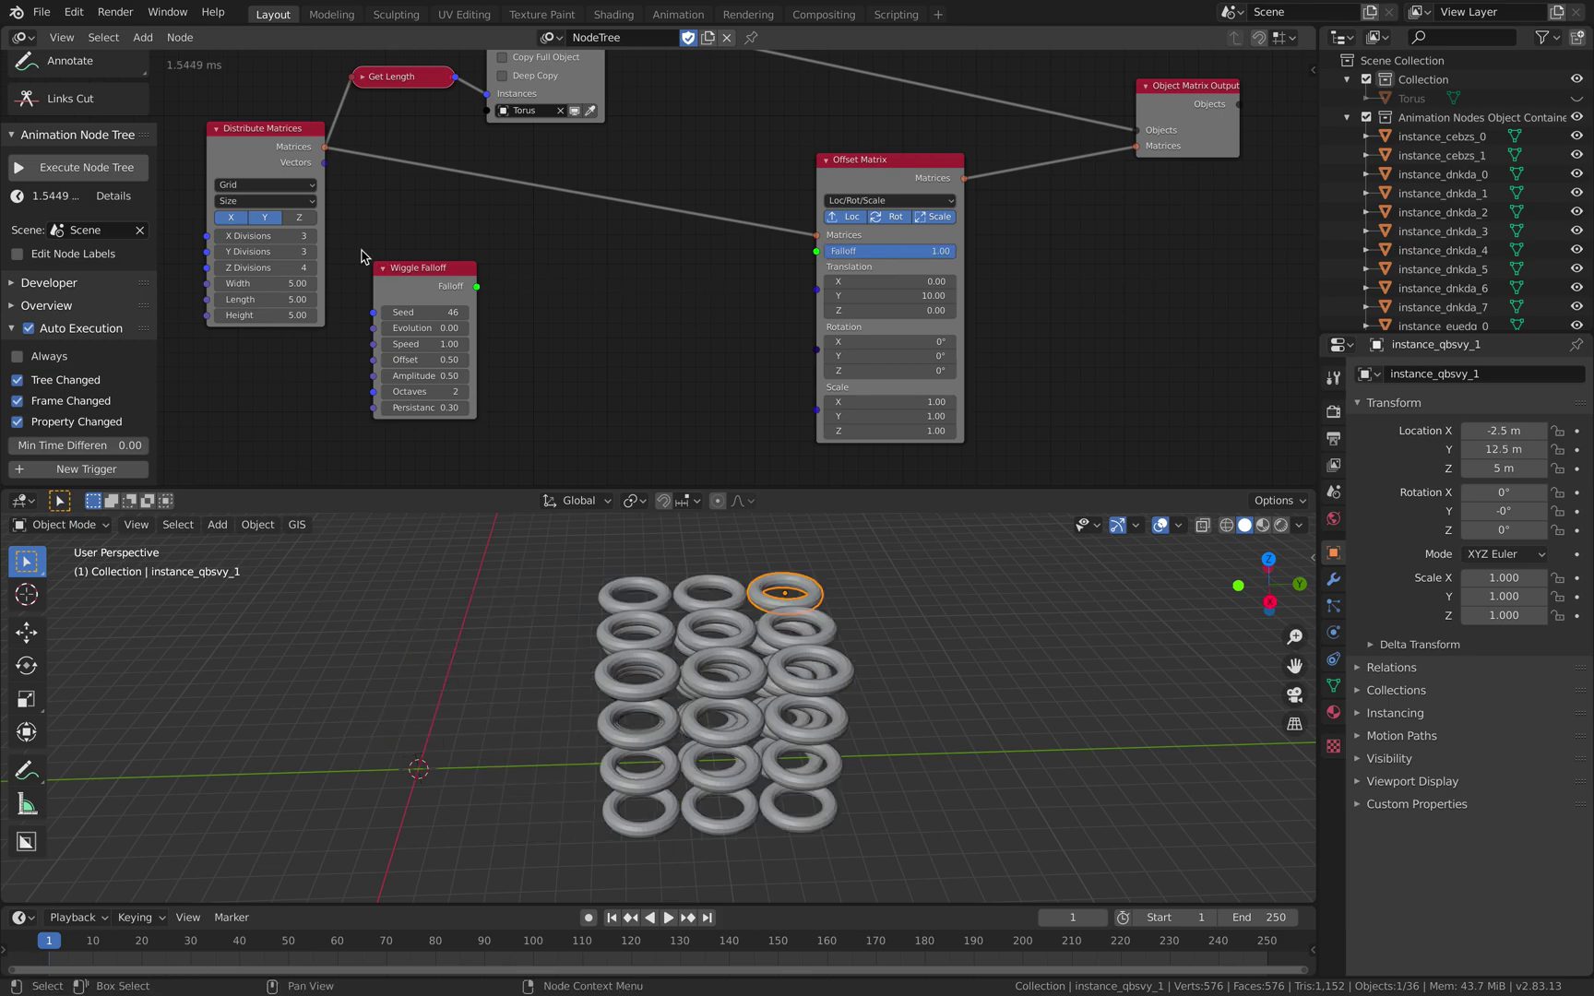
left_click_drag(420, 267, 636, 262)
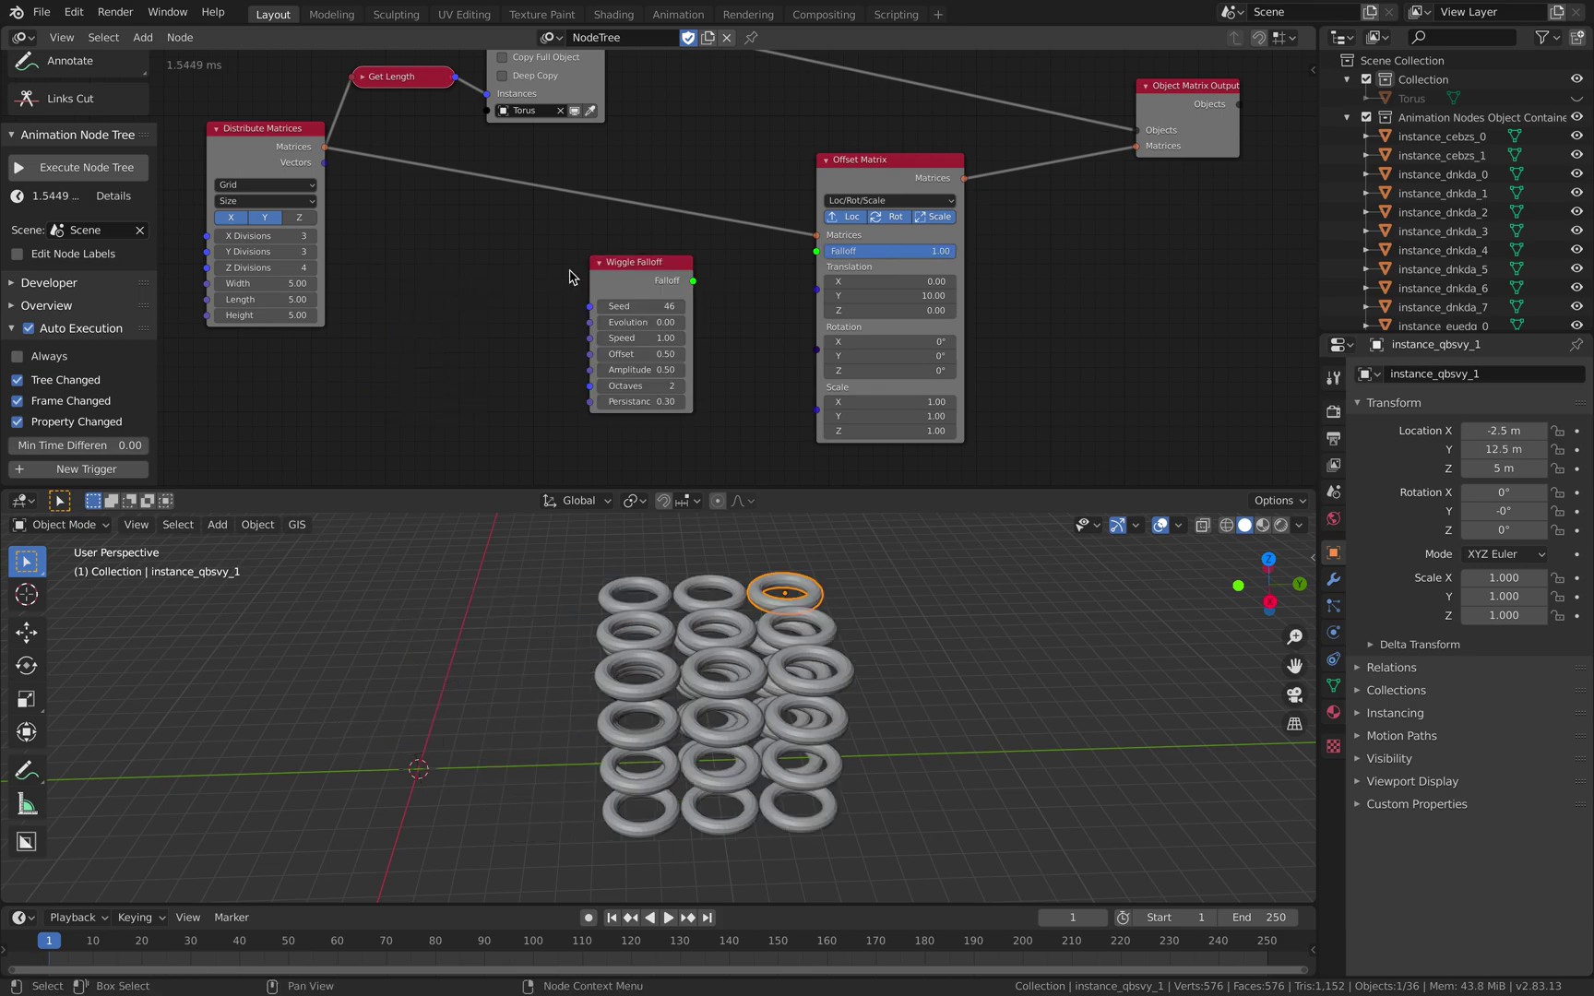
key("x")
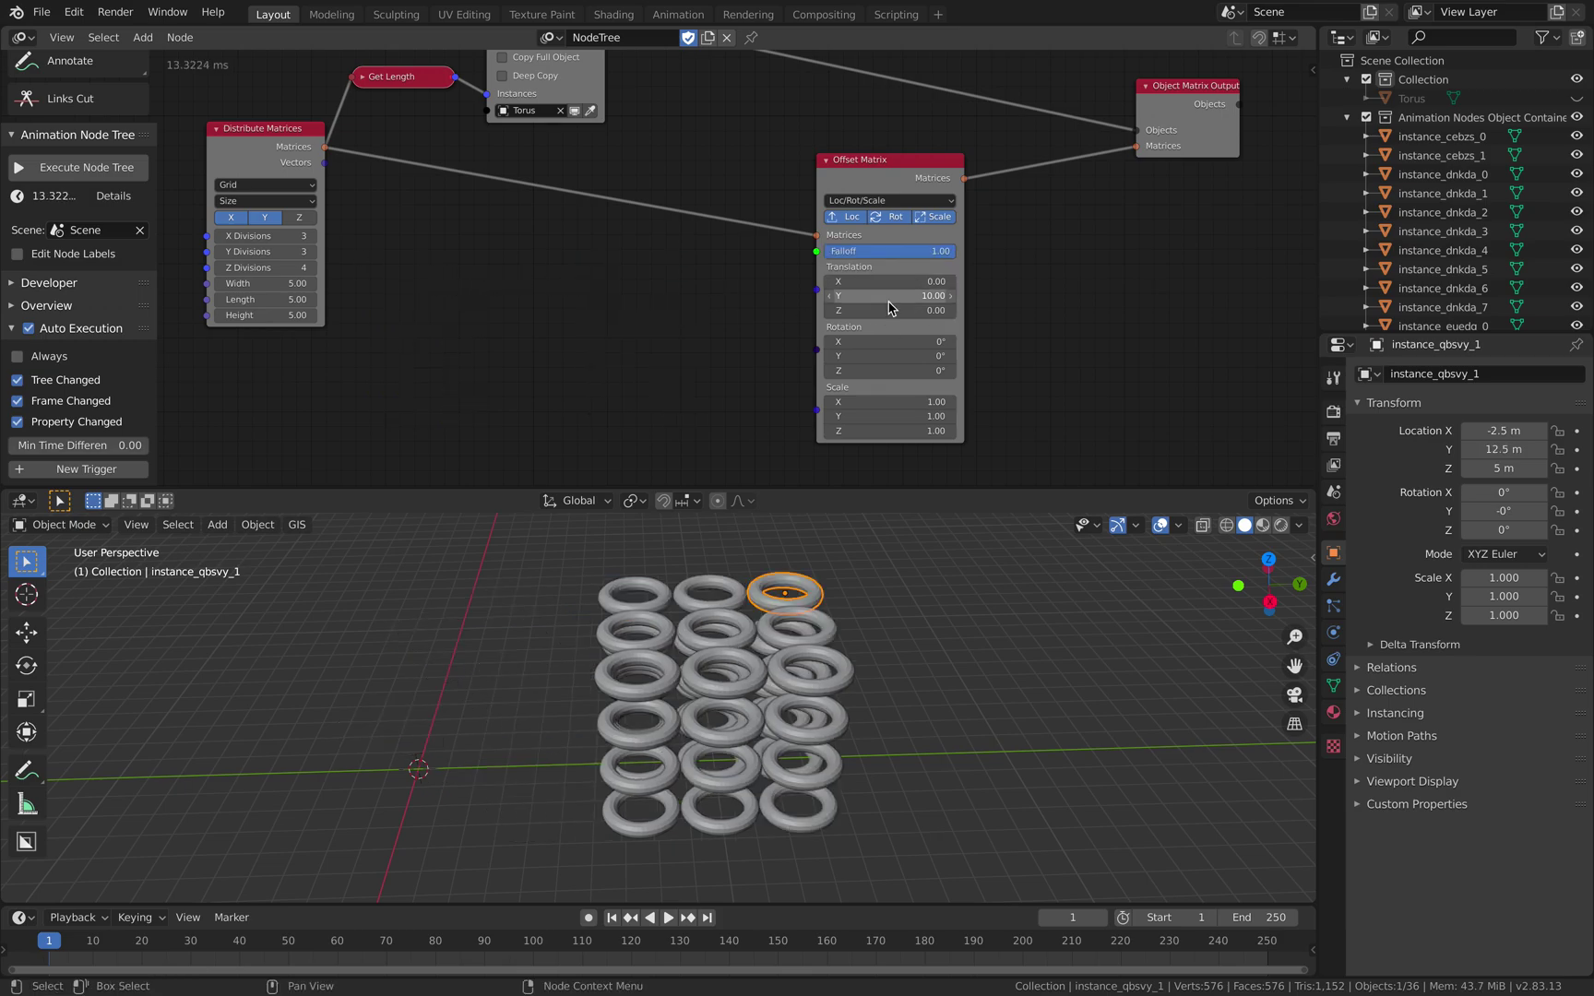
- Add a Random Vector node between Distribute Matrices and Offset Matrix and switch it to generate a list of vectors
left_click_drag(877, 180, 847, 180)
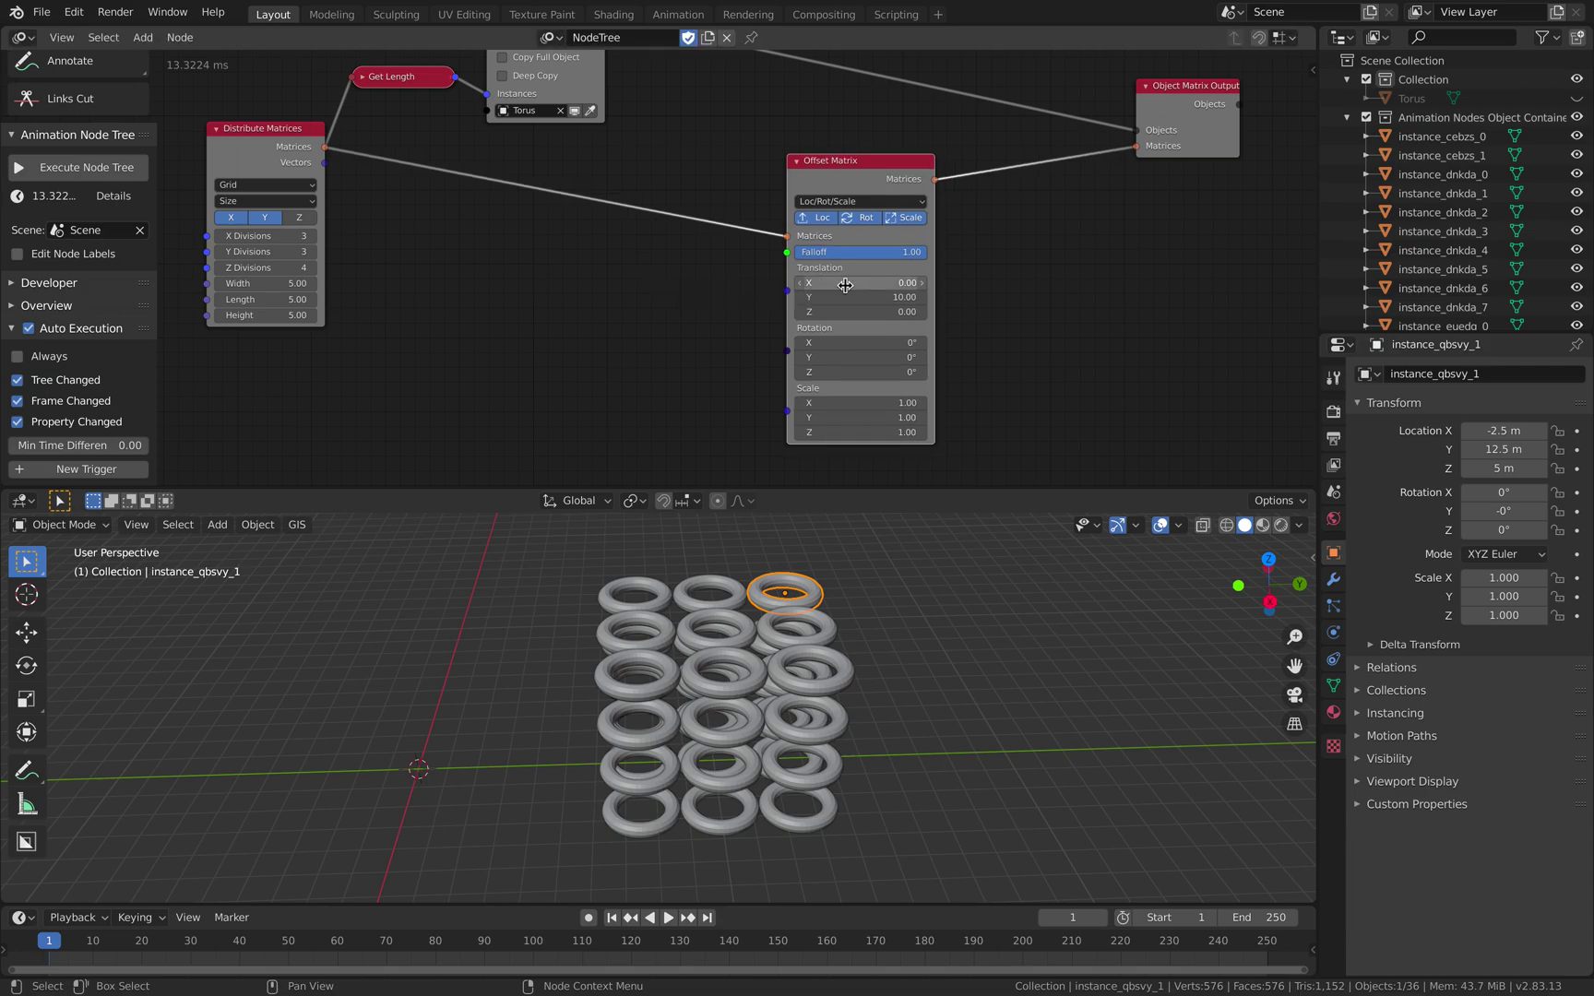
key("shift+a")
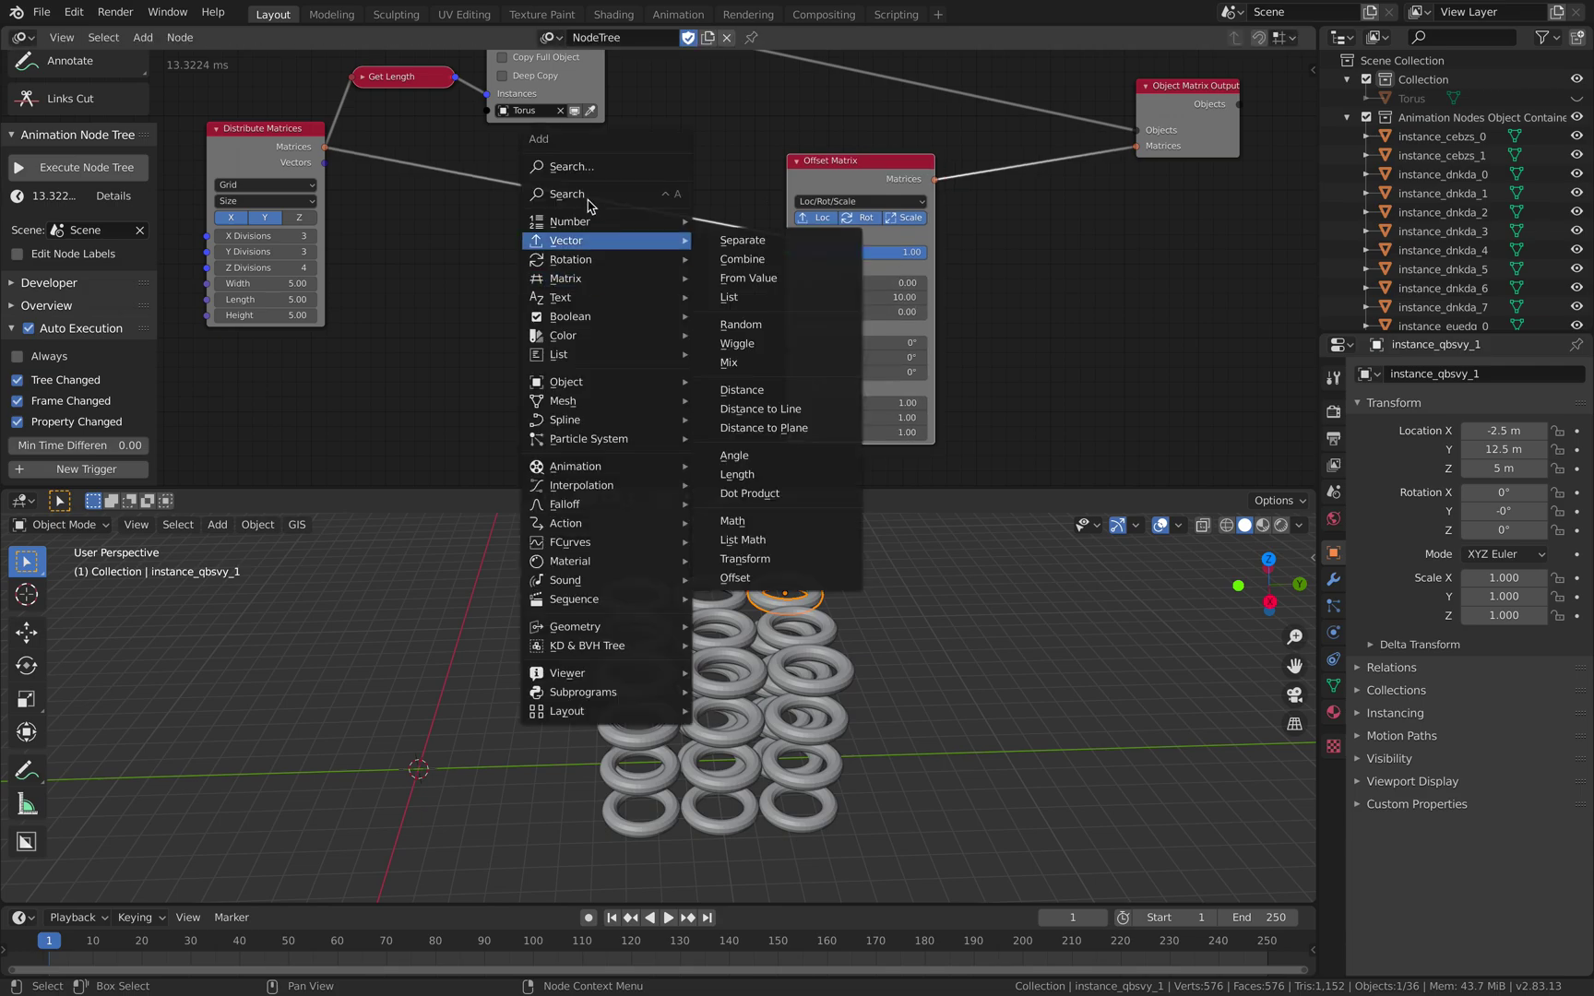
left_click(588, 199)
type("random vec")
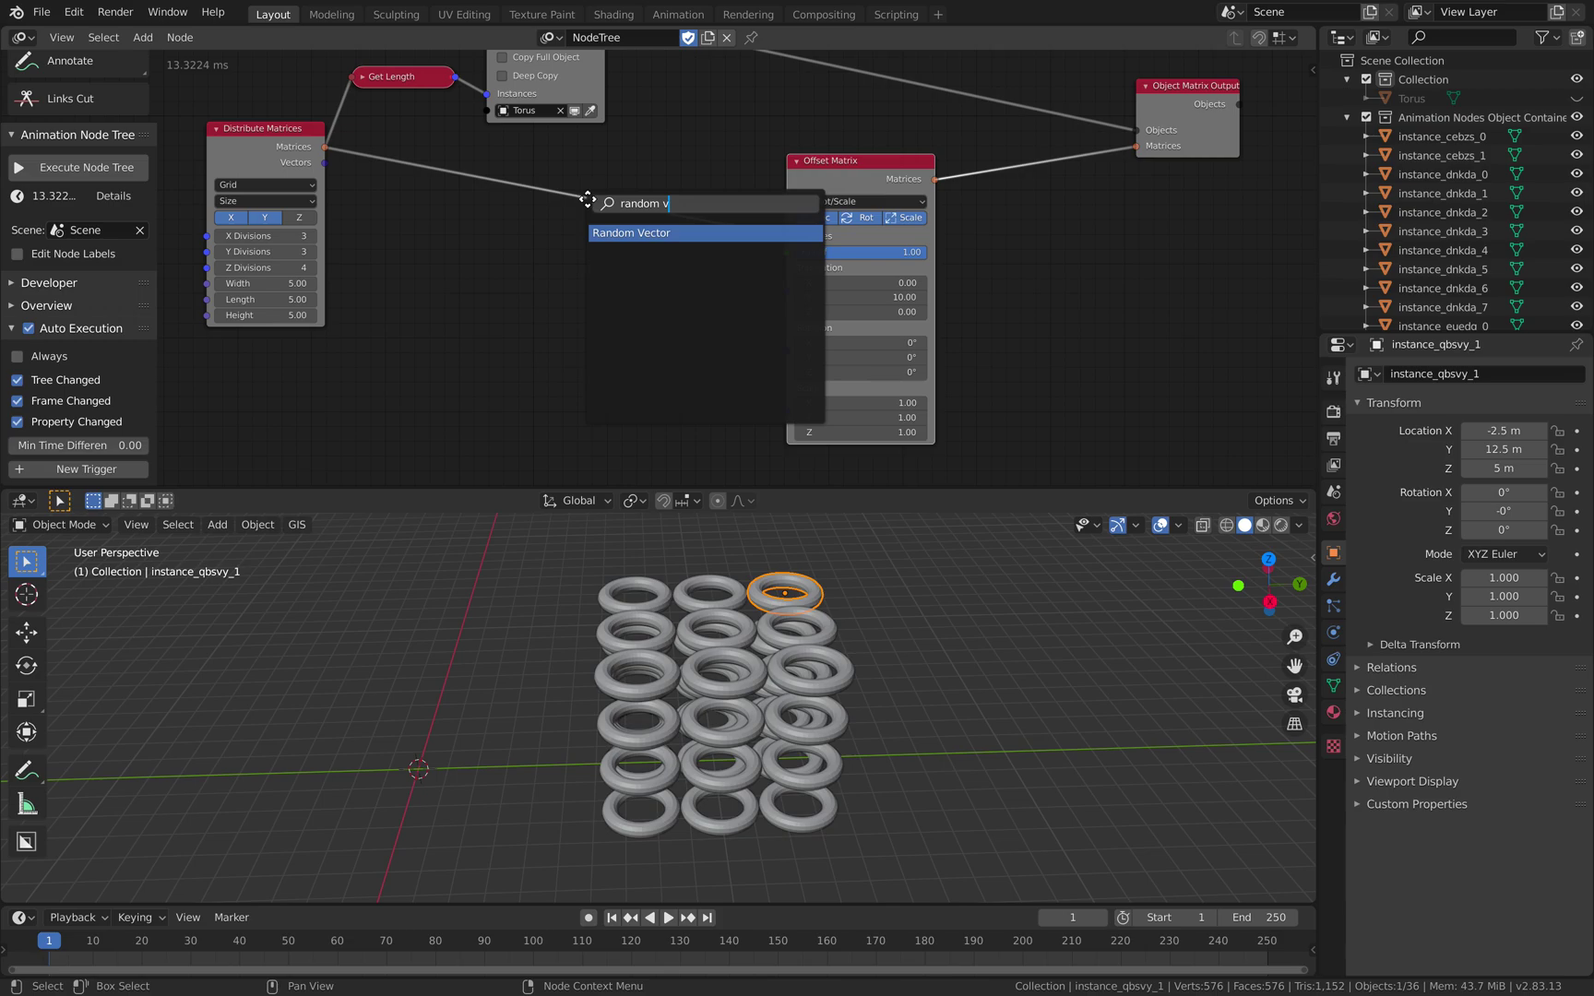
key("Return")
left_click(582, 196)
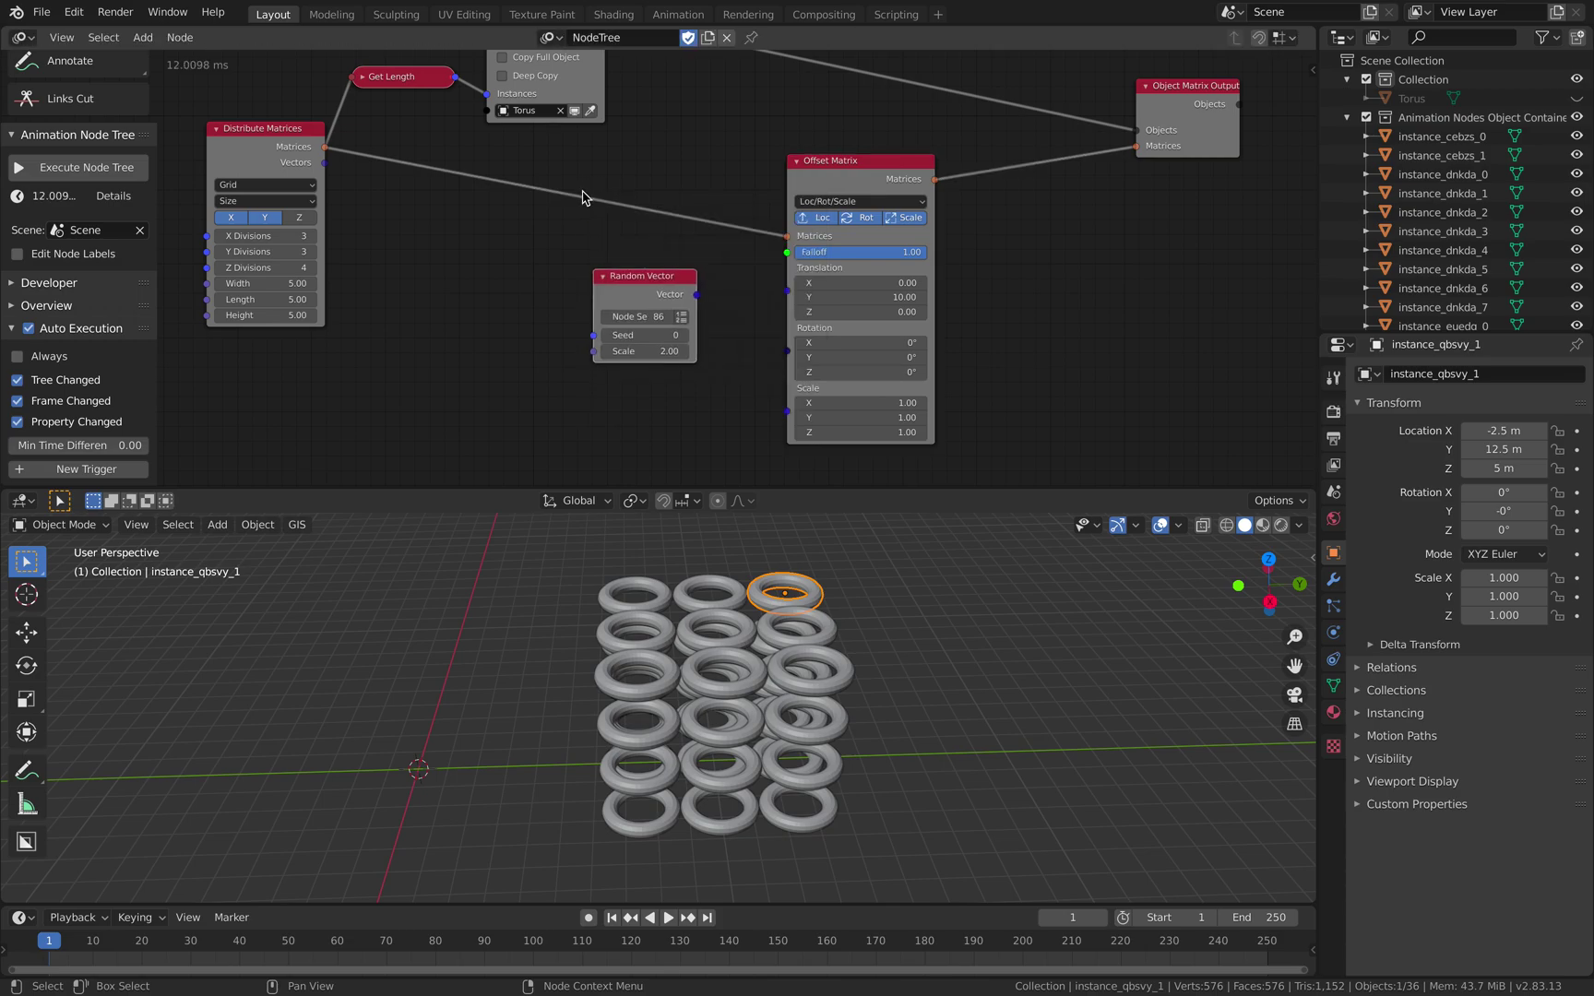
left_click(682, 318)
- Link Get Length to the Random Vector's Count and its Vectors output to the Offset Matrix's Translation input
left_click_drag(455, 81, 482, 125)
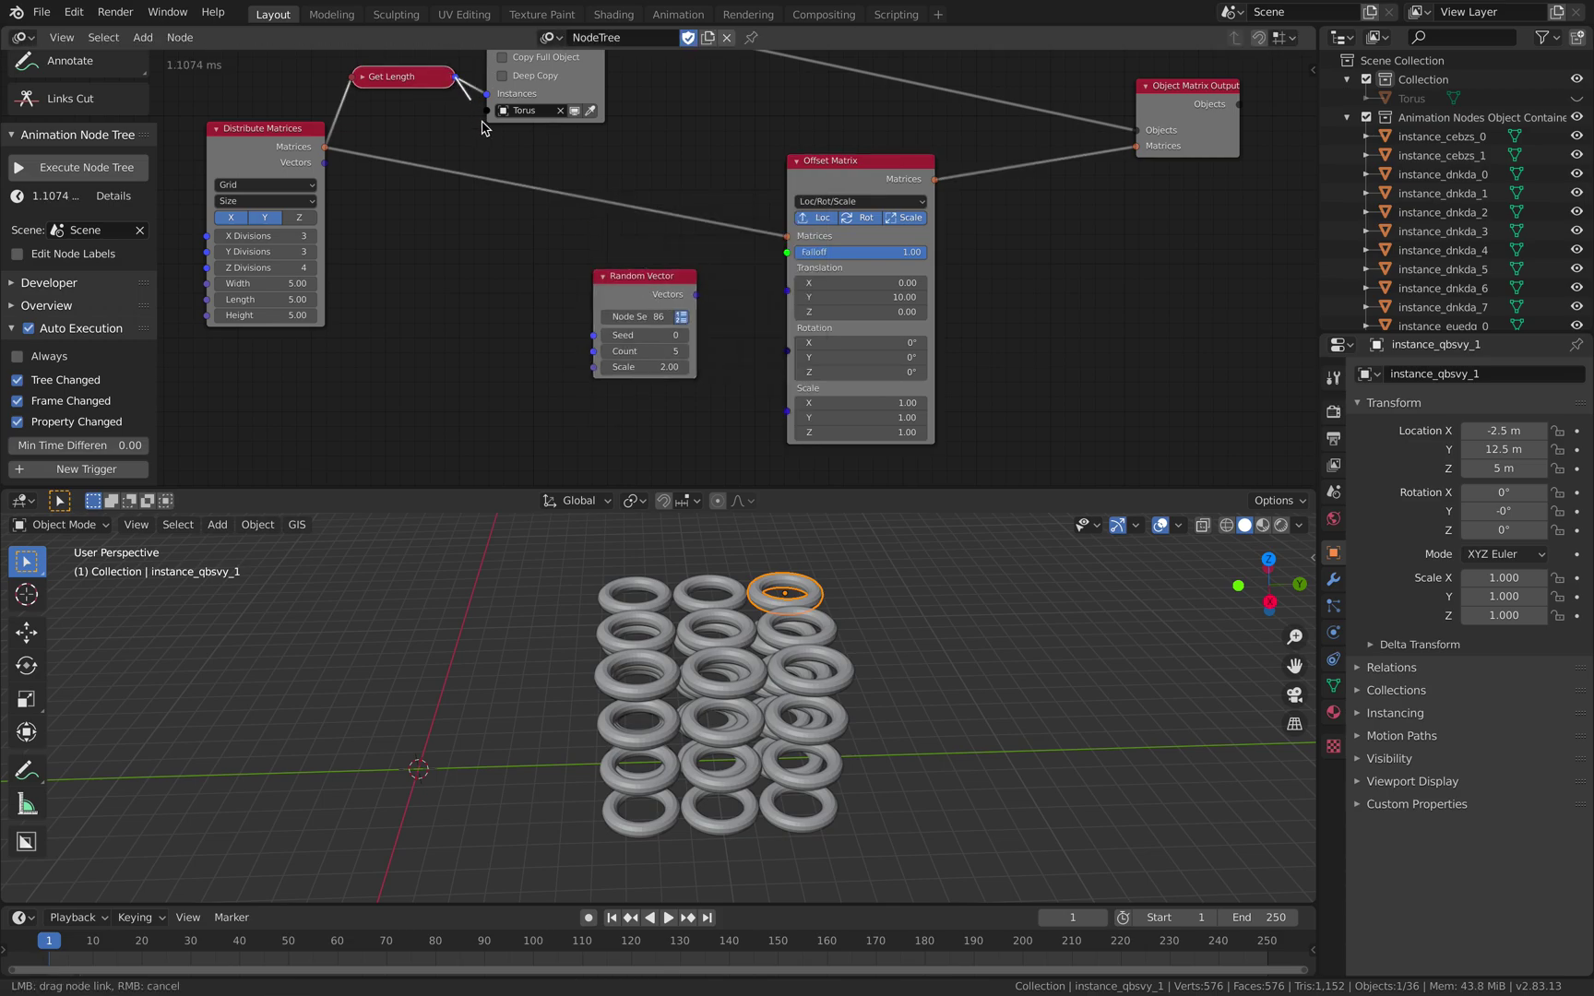
left_click_drag(560, 319, 595, 357)
left_click_drag(696, 296, 789, 297)
- Lower the Offset Matrix's falloff to 0.00 and raise it back to 1.00 to check the random translations
mouse_move(646, 636)
middle_mouse_down()
mouse_move(701, 627)
mouse_move(662, 619)
middle_mouse_up()
left_click_drag(857, 255, 794, 255)
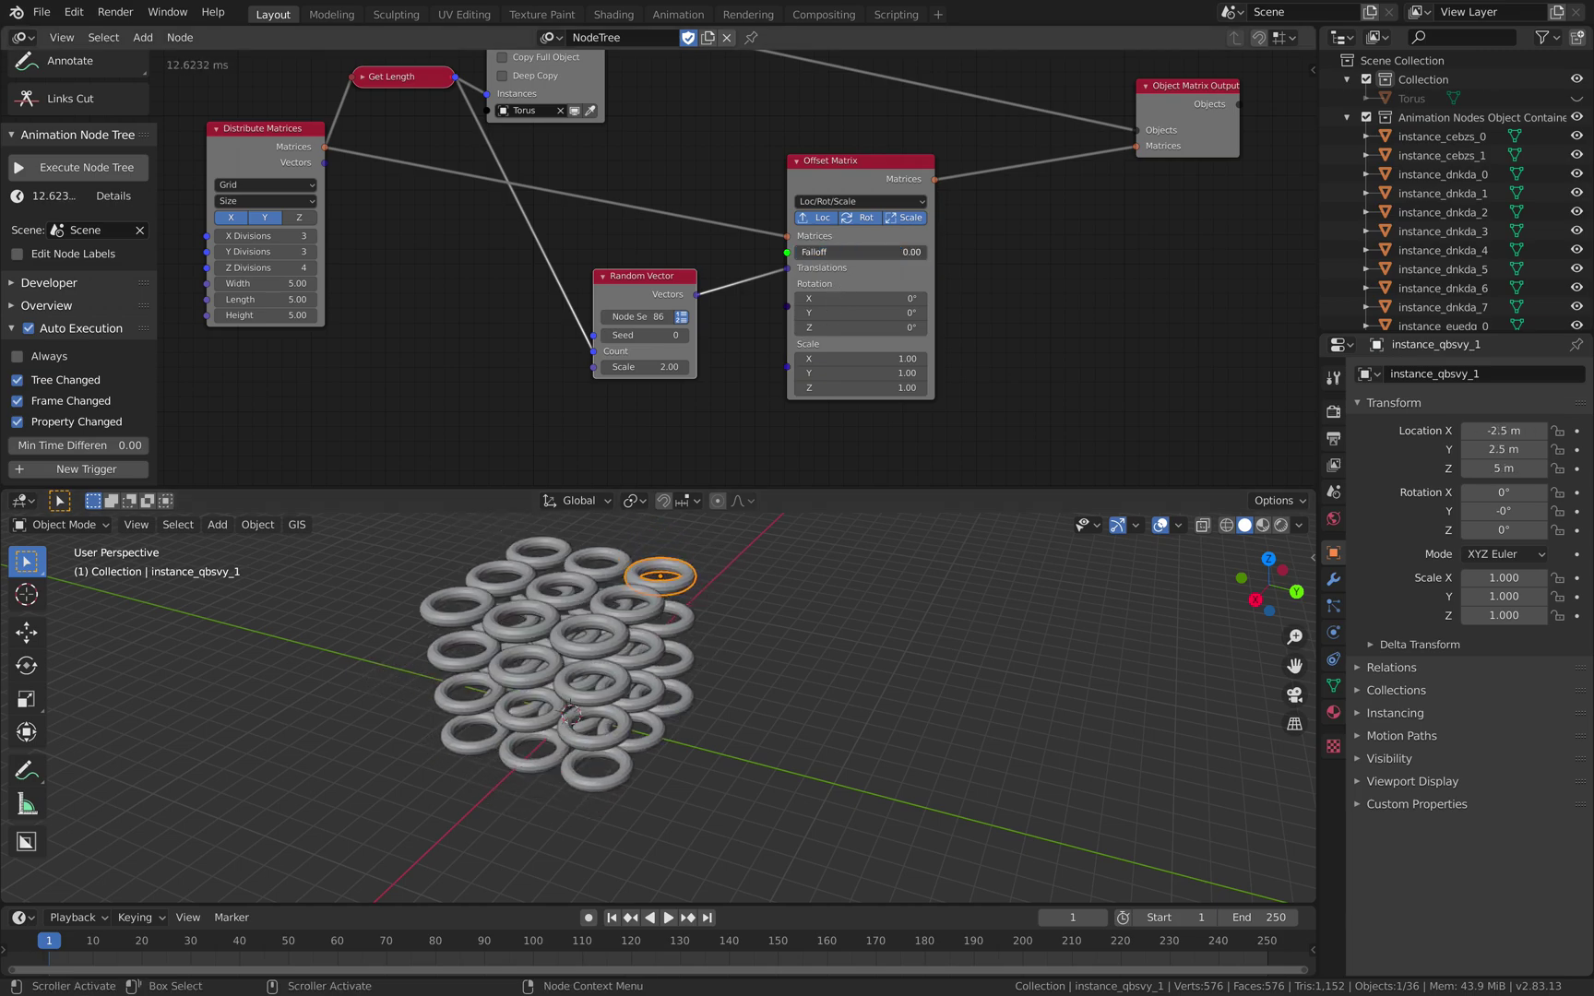
left_click_drag(793, 255, 927, 255)
left_click(641, 237)
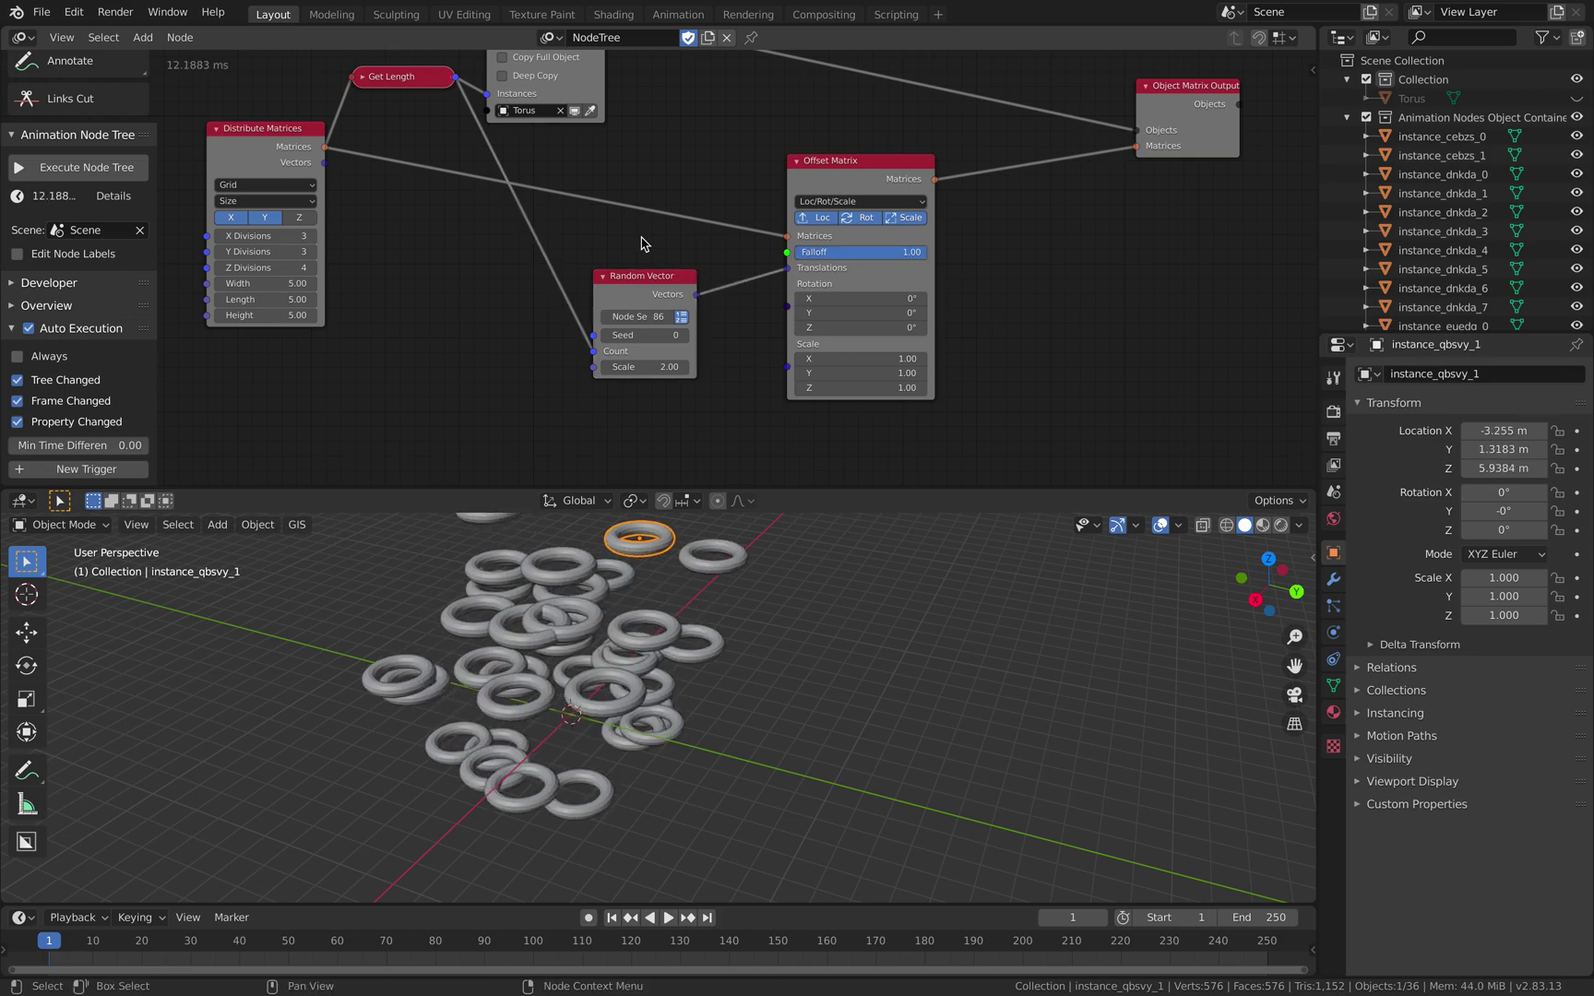
- Save the file and add a Random Euler node between Distribute Matrices and Random Vector, switched to generate a list
key("ctrl+s")
middle_click_drag(555, 268, 585, 255)
key("shift+a")
left_click(529, 267)
type("random euler")
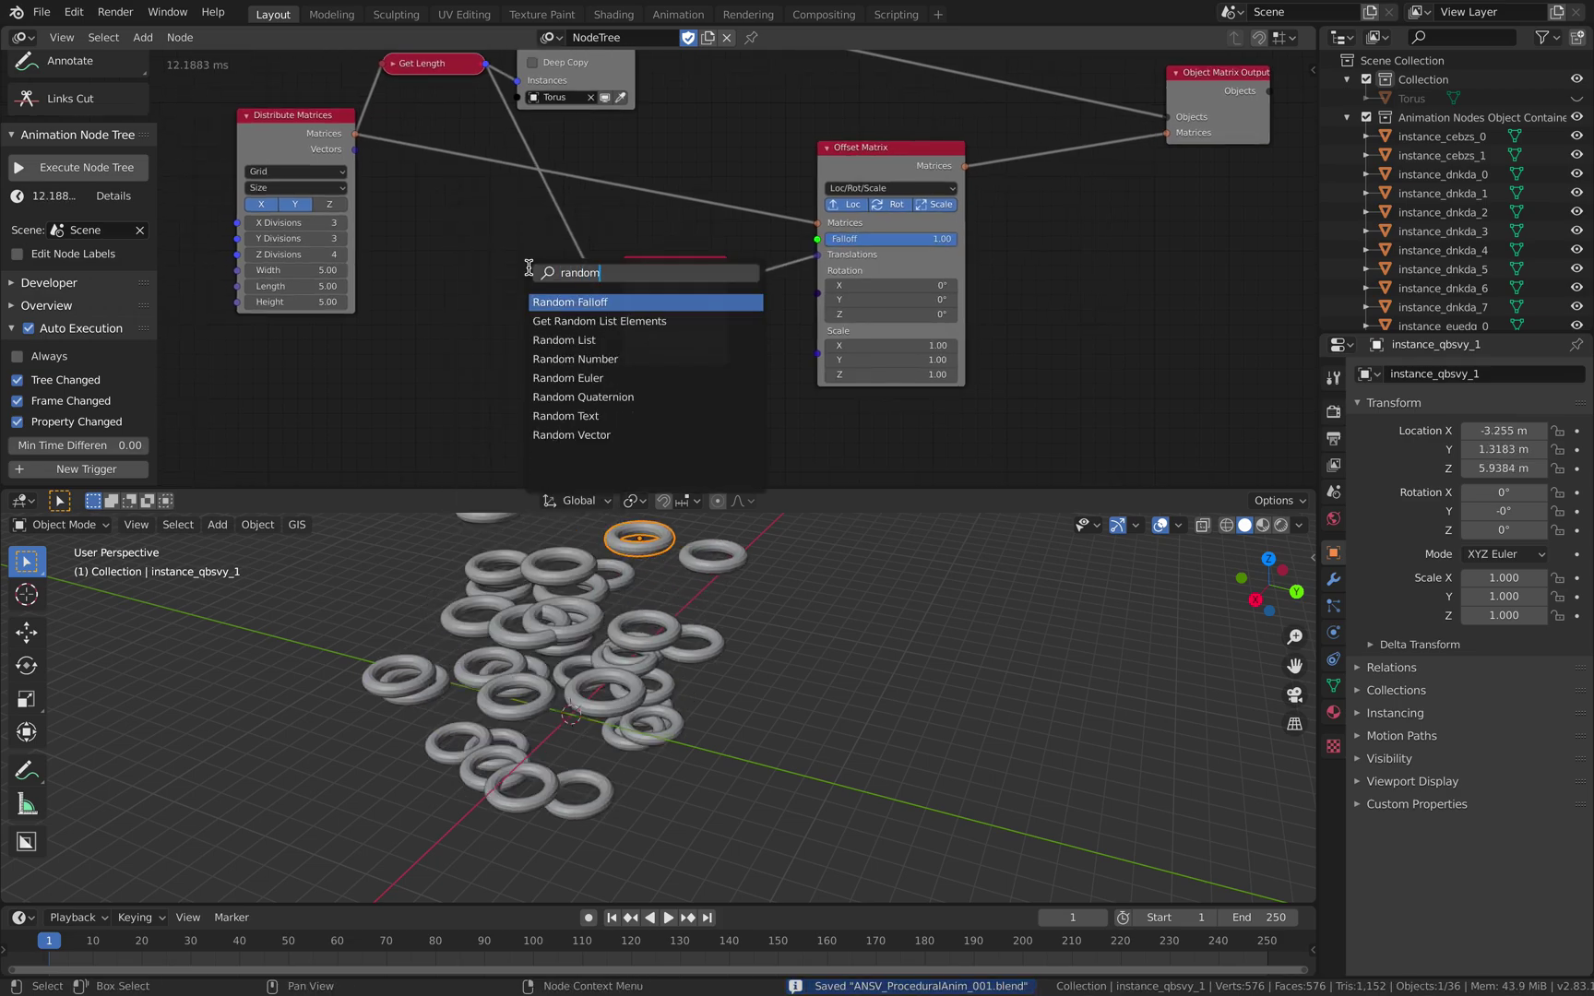
key("Return")
left_click(438, 248)
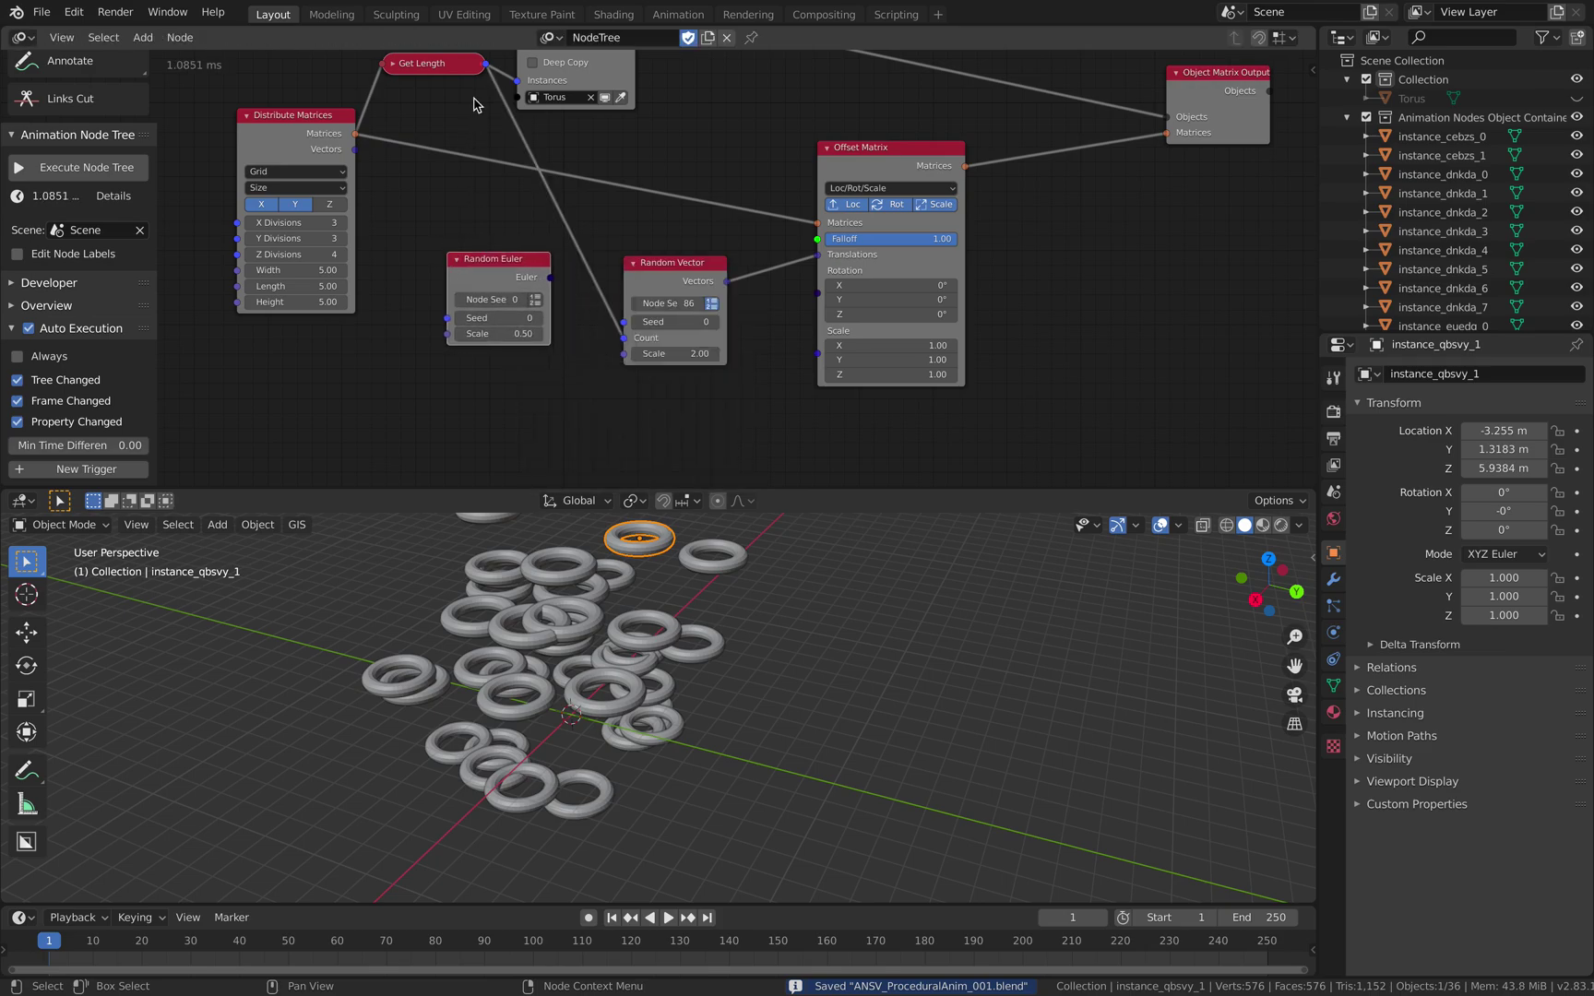
left_click(535, 300)
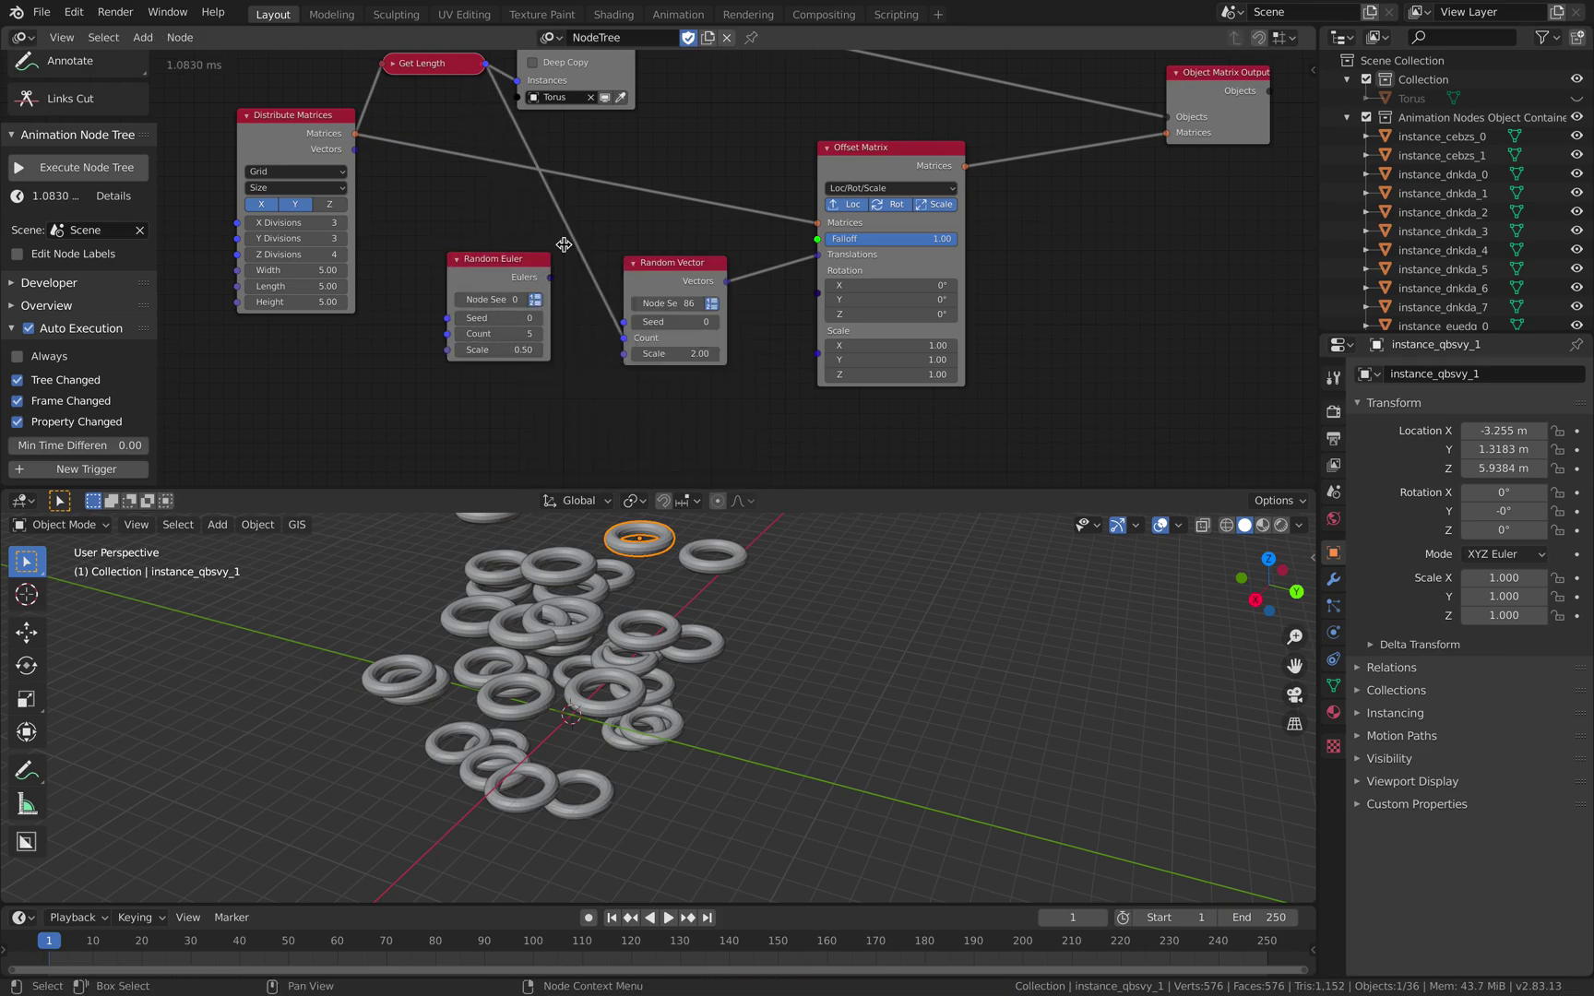
- Link Get Length to the Random Euler's Count and its Eulers output to the Offset Matrix's Rotation input
left_click_drag(483, 66, 512, 136)
left_click_drag(466, 347, 452, 334)
left_click_drag(552, 283, 820, 271)
- Set the Random Euler's Scale to 10.00 and raise it further to 16.66
left_click(496, 349)
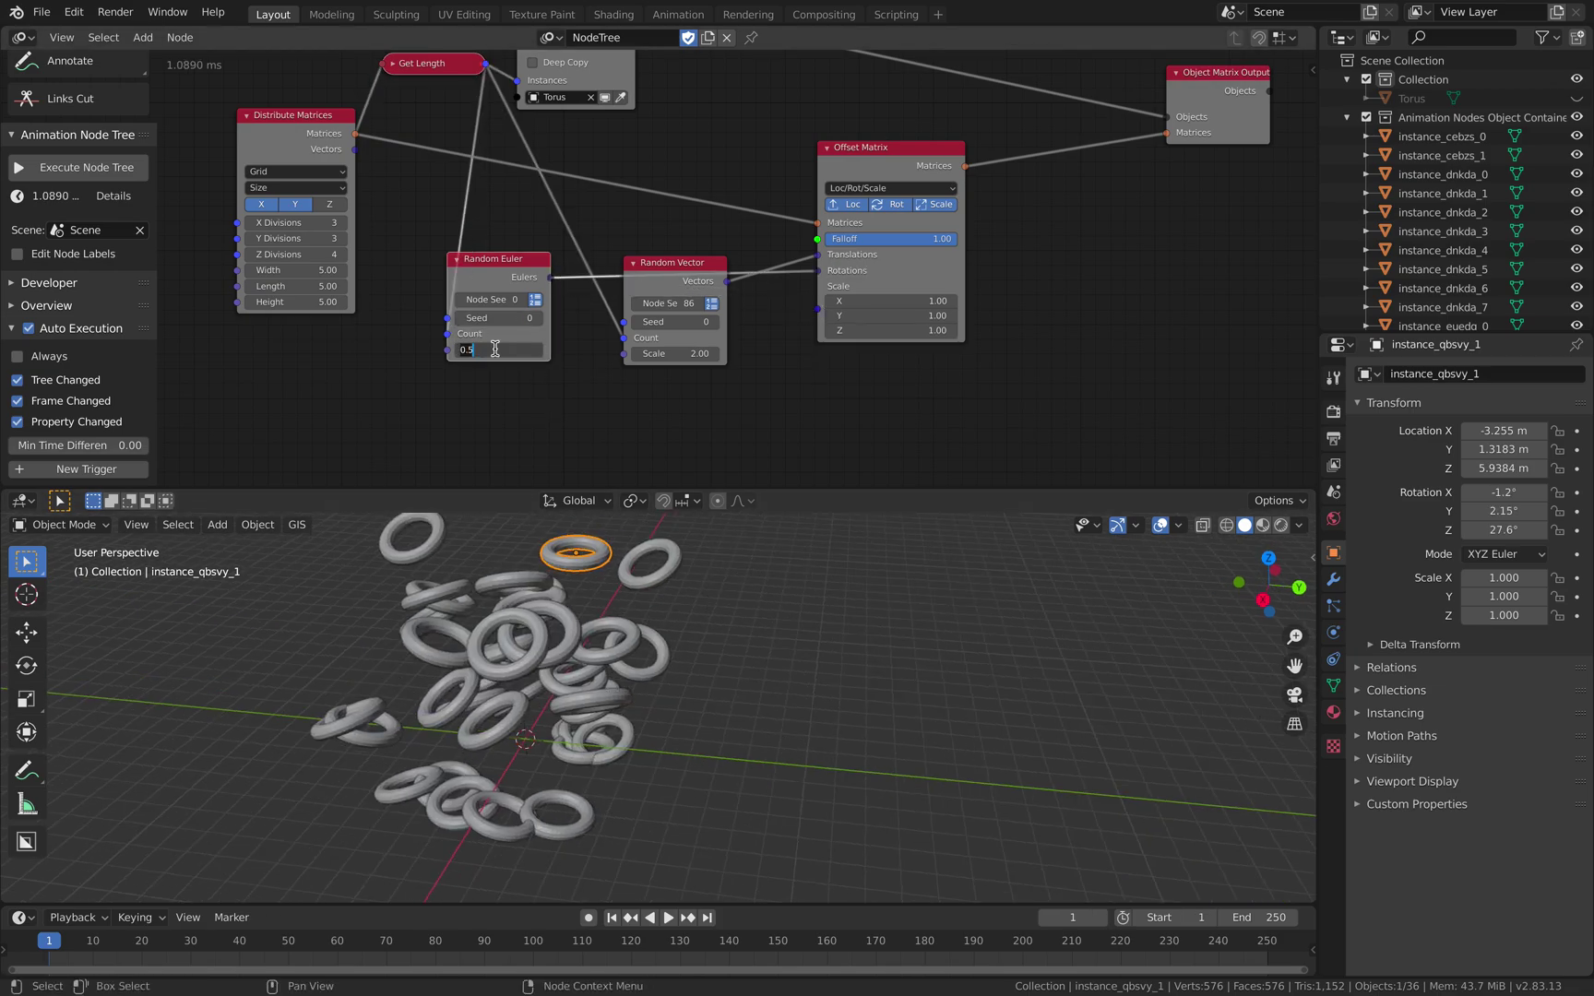
key("Return")
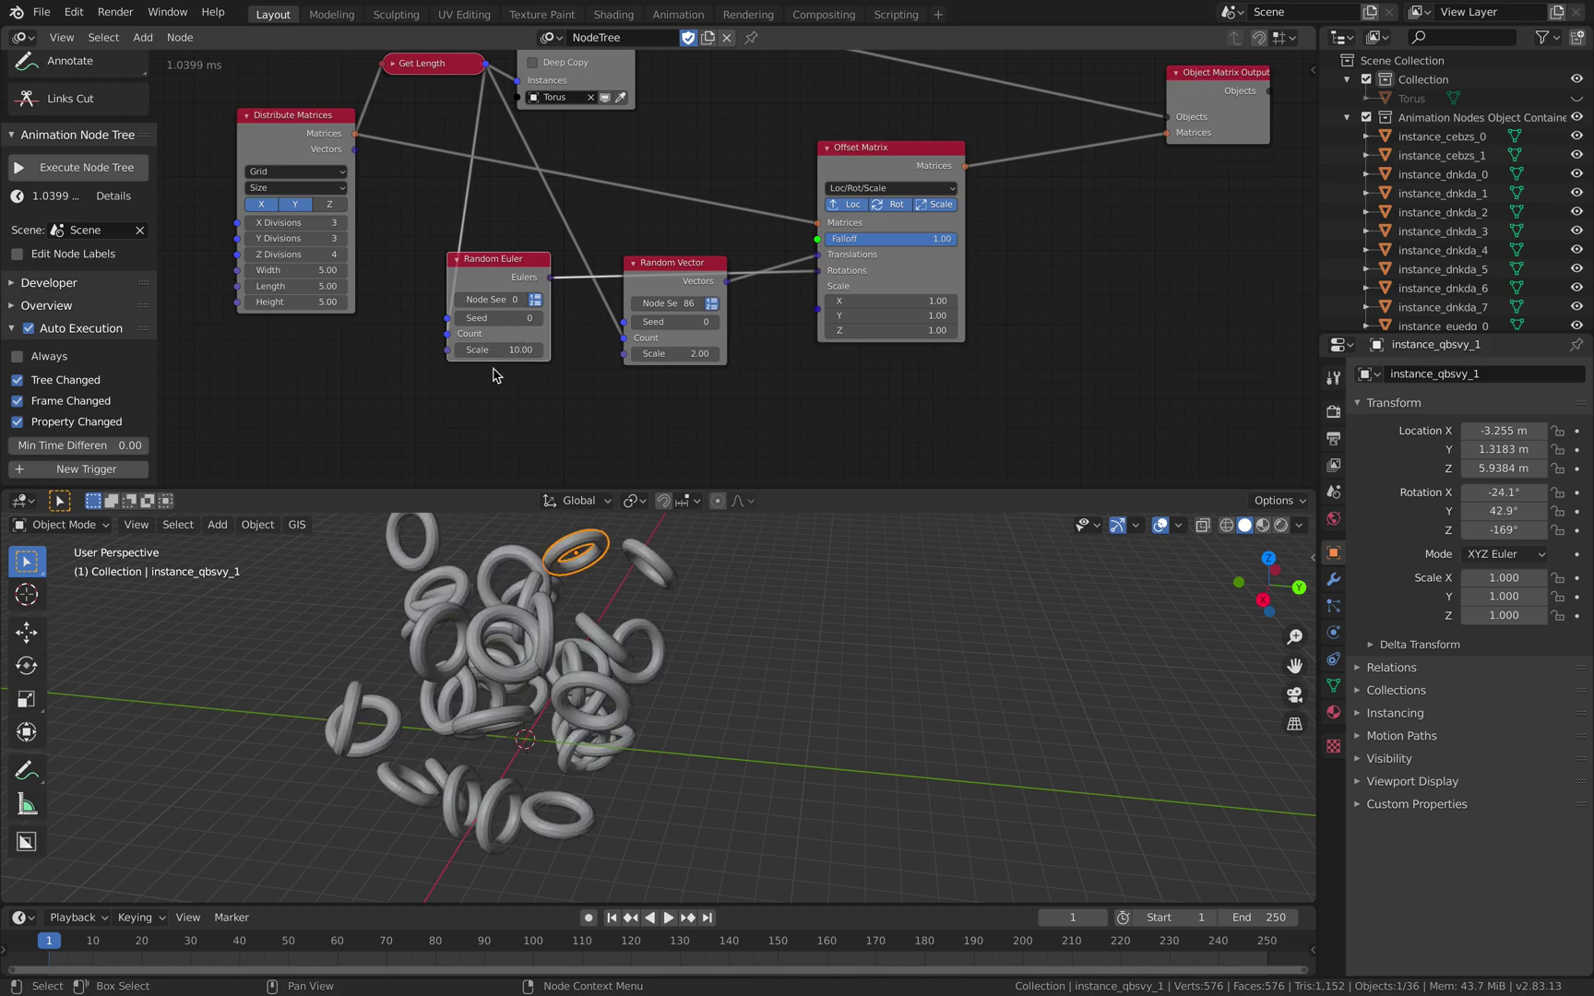
left_click_drag(498, 350, 703, 350)
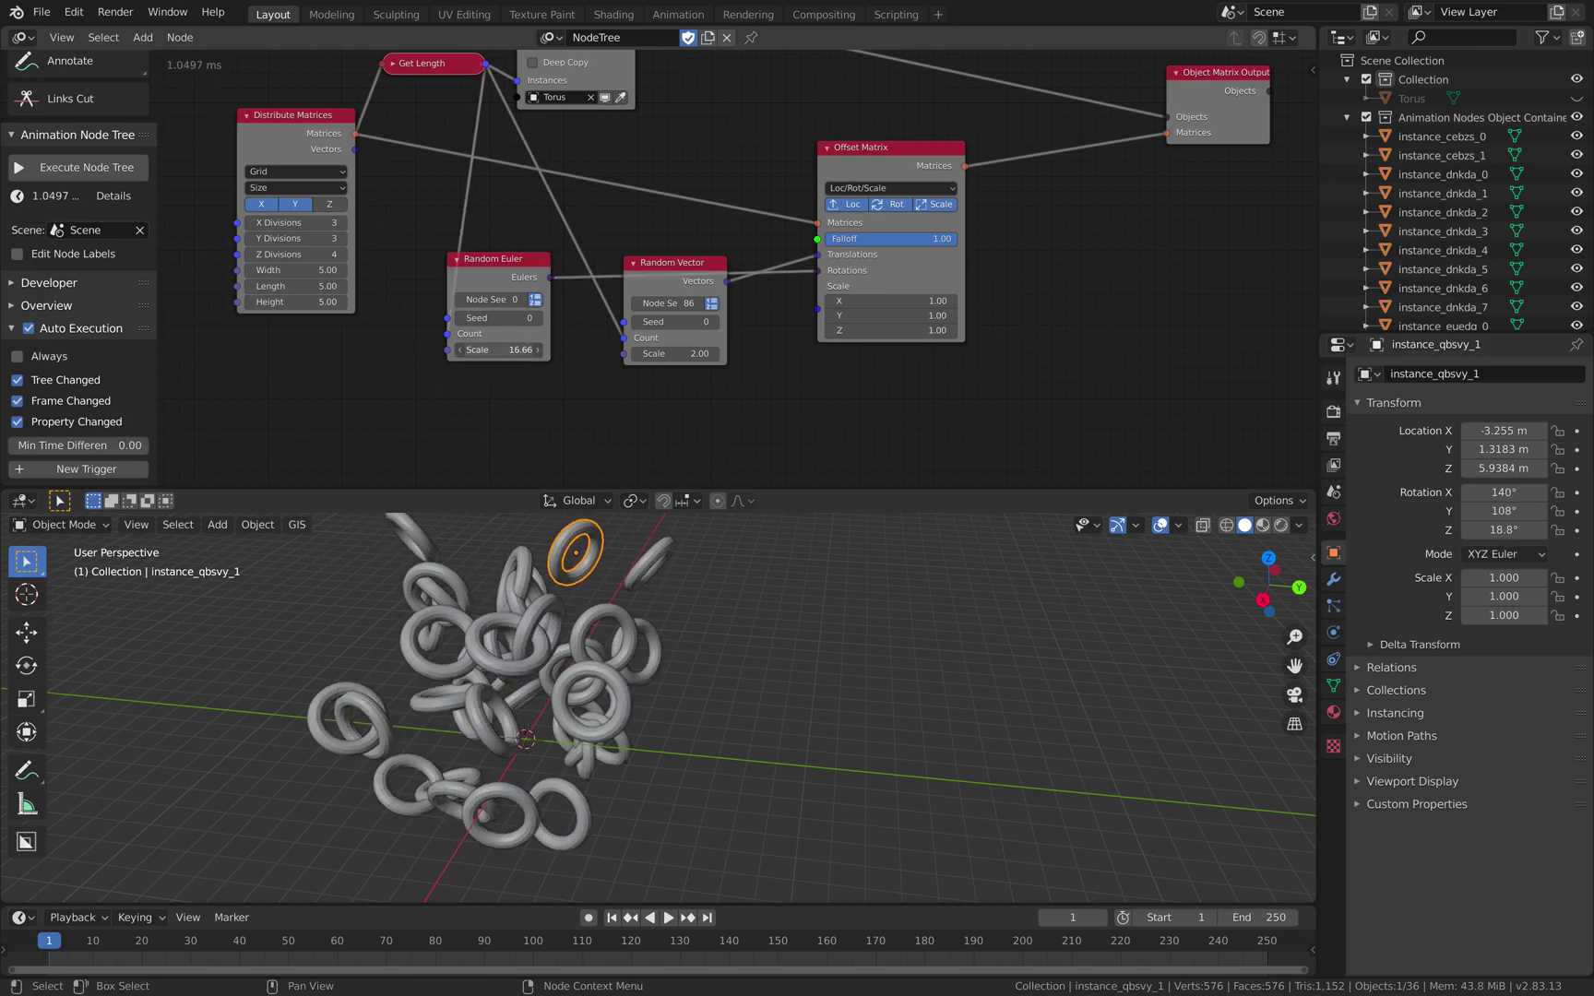
- Vary the Offset Matrix's falloff and return it to 1.00 to check the random rotations, and save the file
mouse_move(942, 239)
left_mouse_down()
mouse_move(825, 239)
mouse_move(957, 239)
left_mouse_up()
middle_click_drag(703, 162, 758, 231)
key("ctrl+s")
scroll(836, 185, "down", 1)
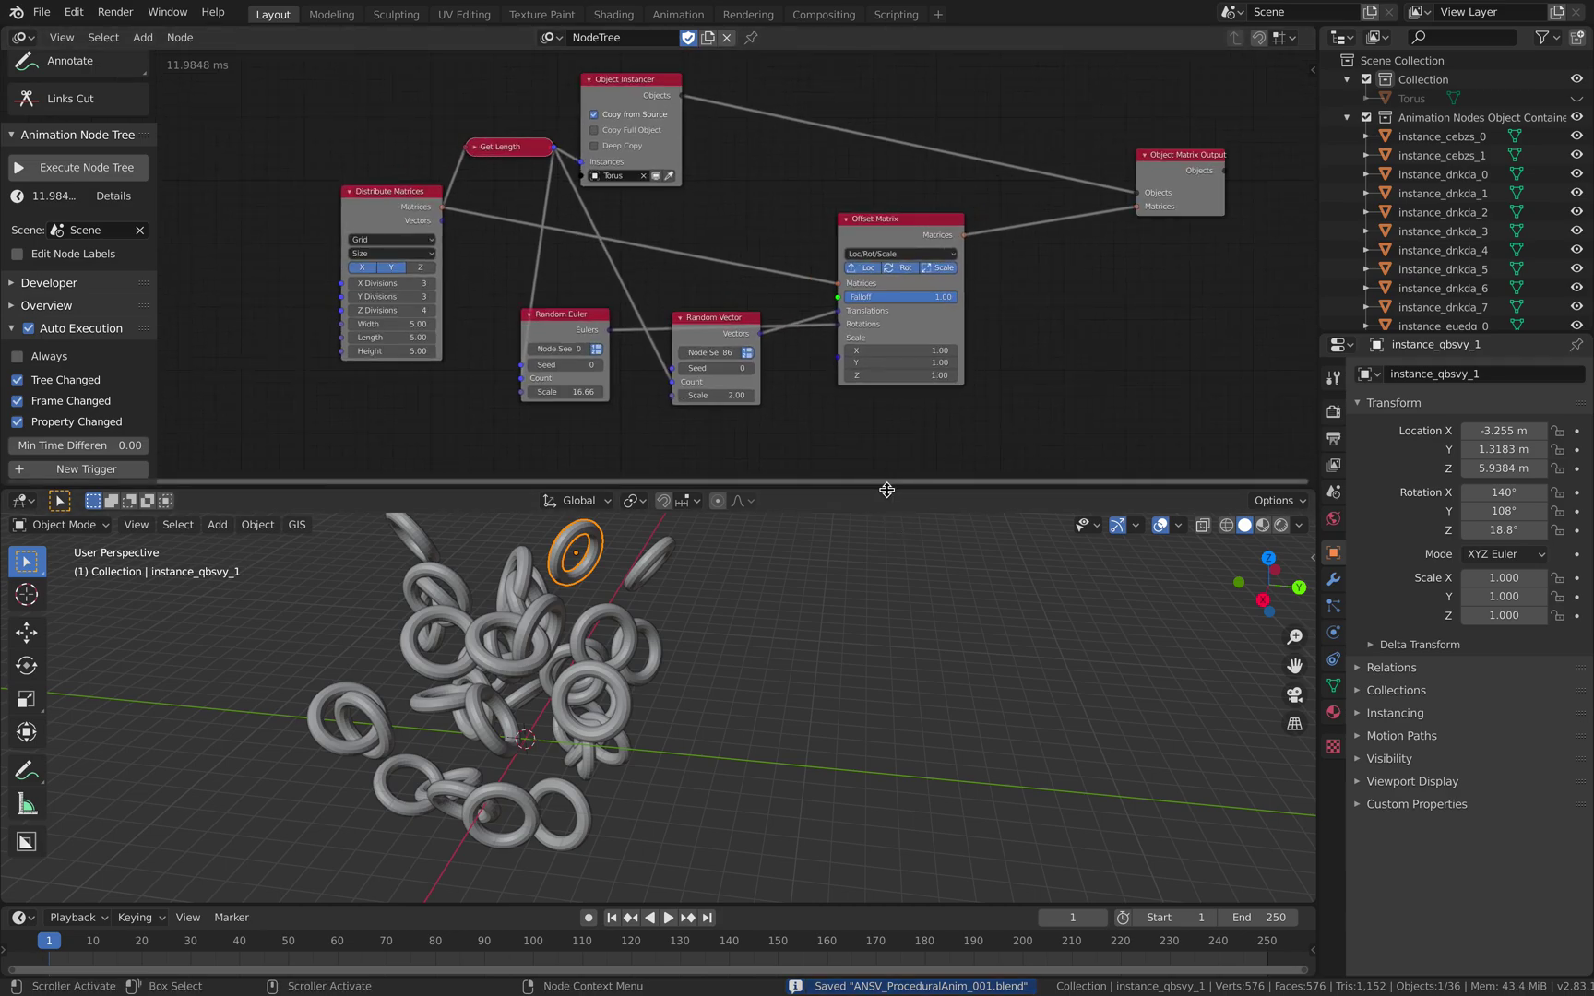
- Enlarge the node editor over the 3D viewport and bring the node network and the torus cloud into view
left_click_drag(886, 490, 899, 533)
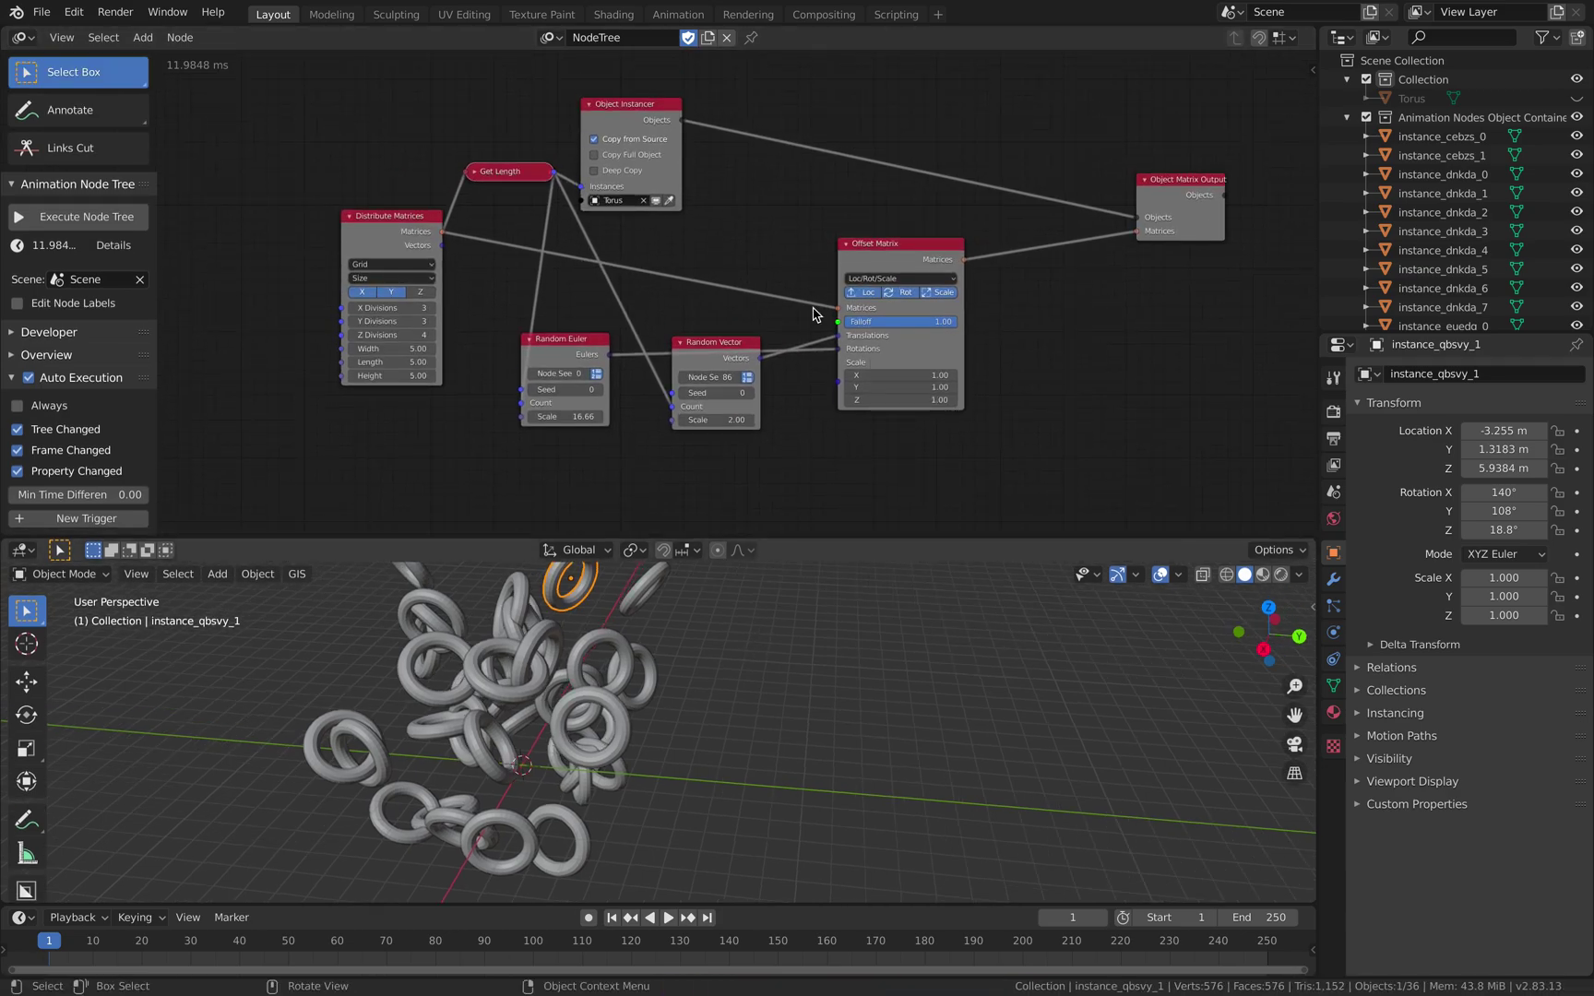
middle_click_drag(682, 682, 673, 681)
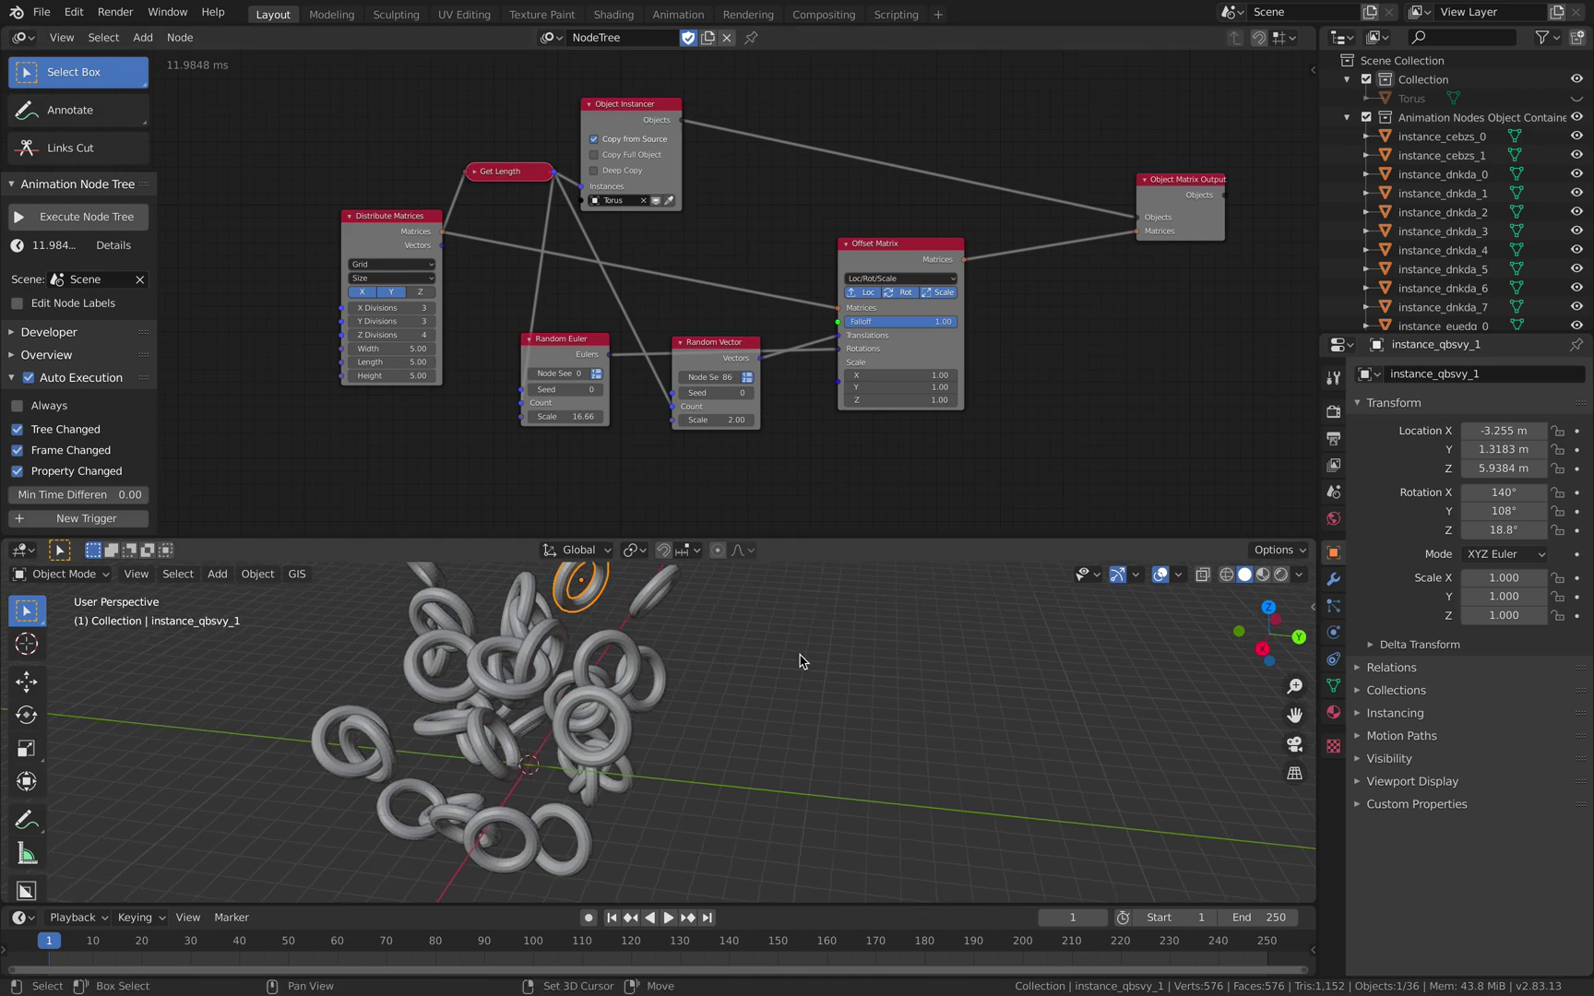
middle_click_drag(524, 632, 636, 628, "shift")
middle_click_drag(834, 421, 828, 399)
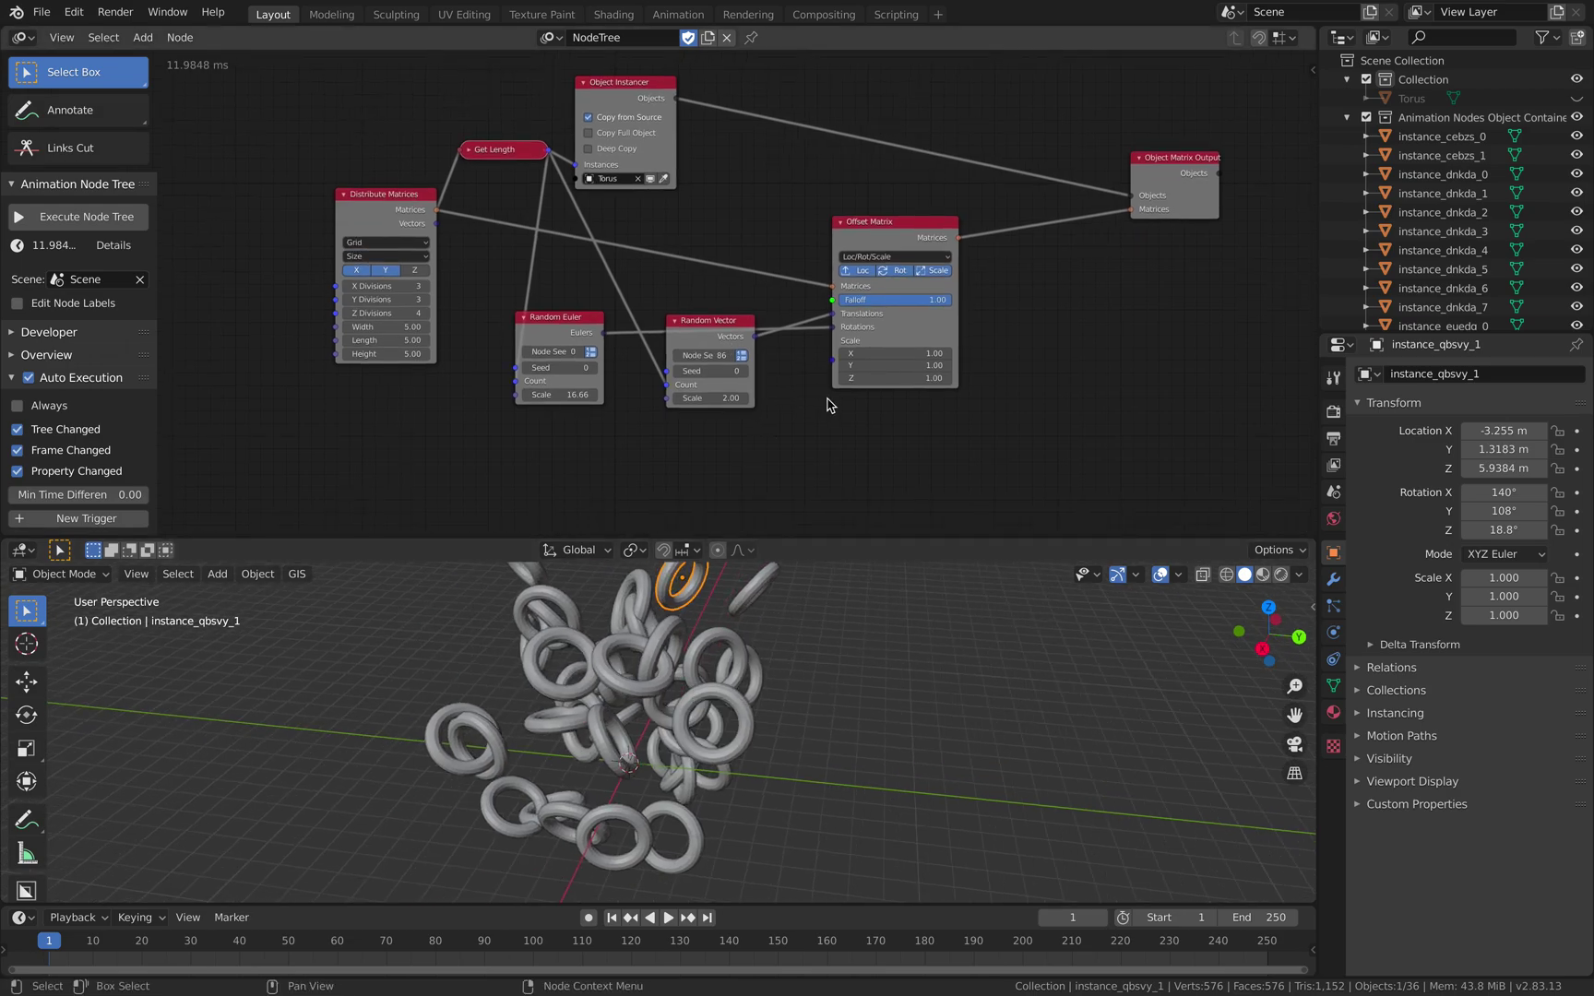
scroll(832, 433, "up", 3)
middle_click_drag(868, 701, 850, 695)
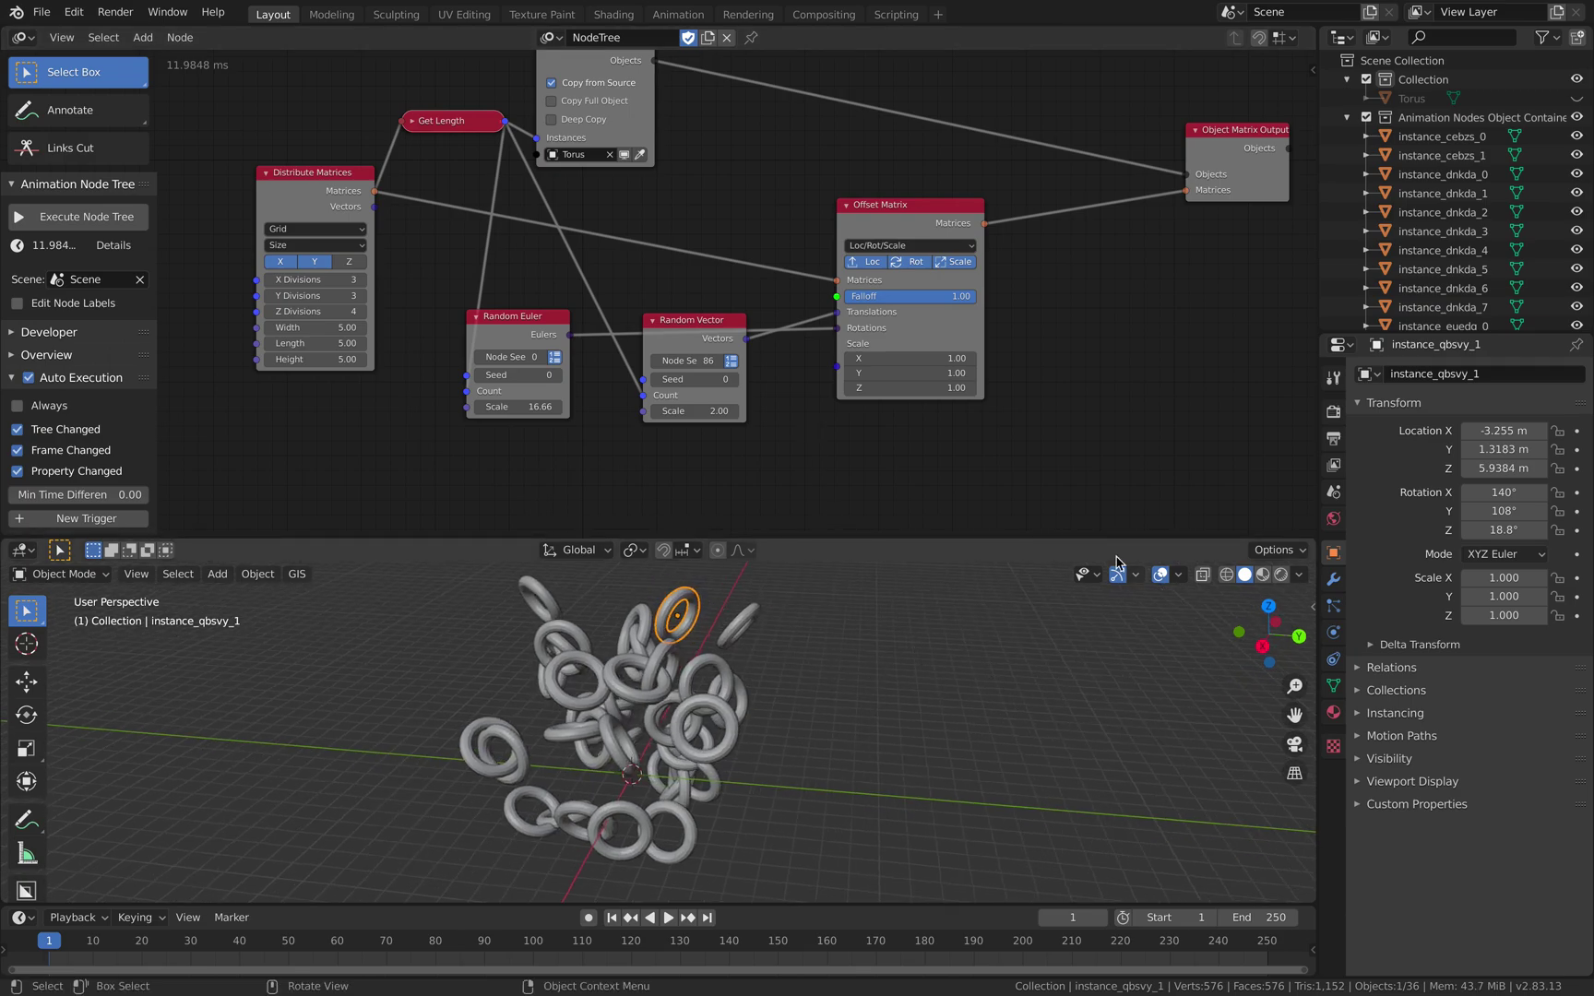
middle_click_drag(832, 473, 826, 470)
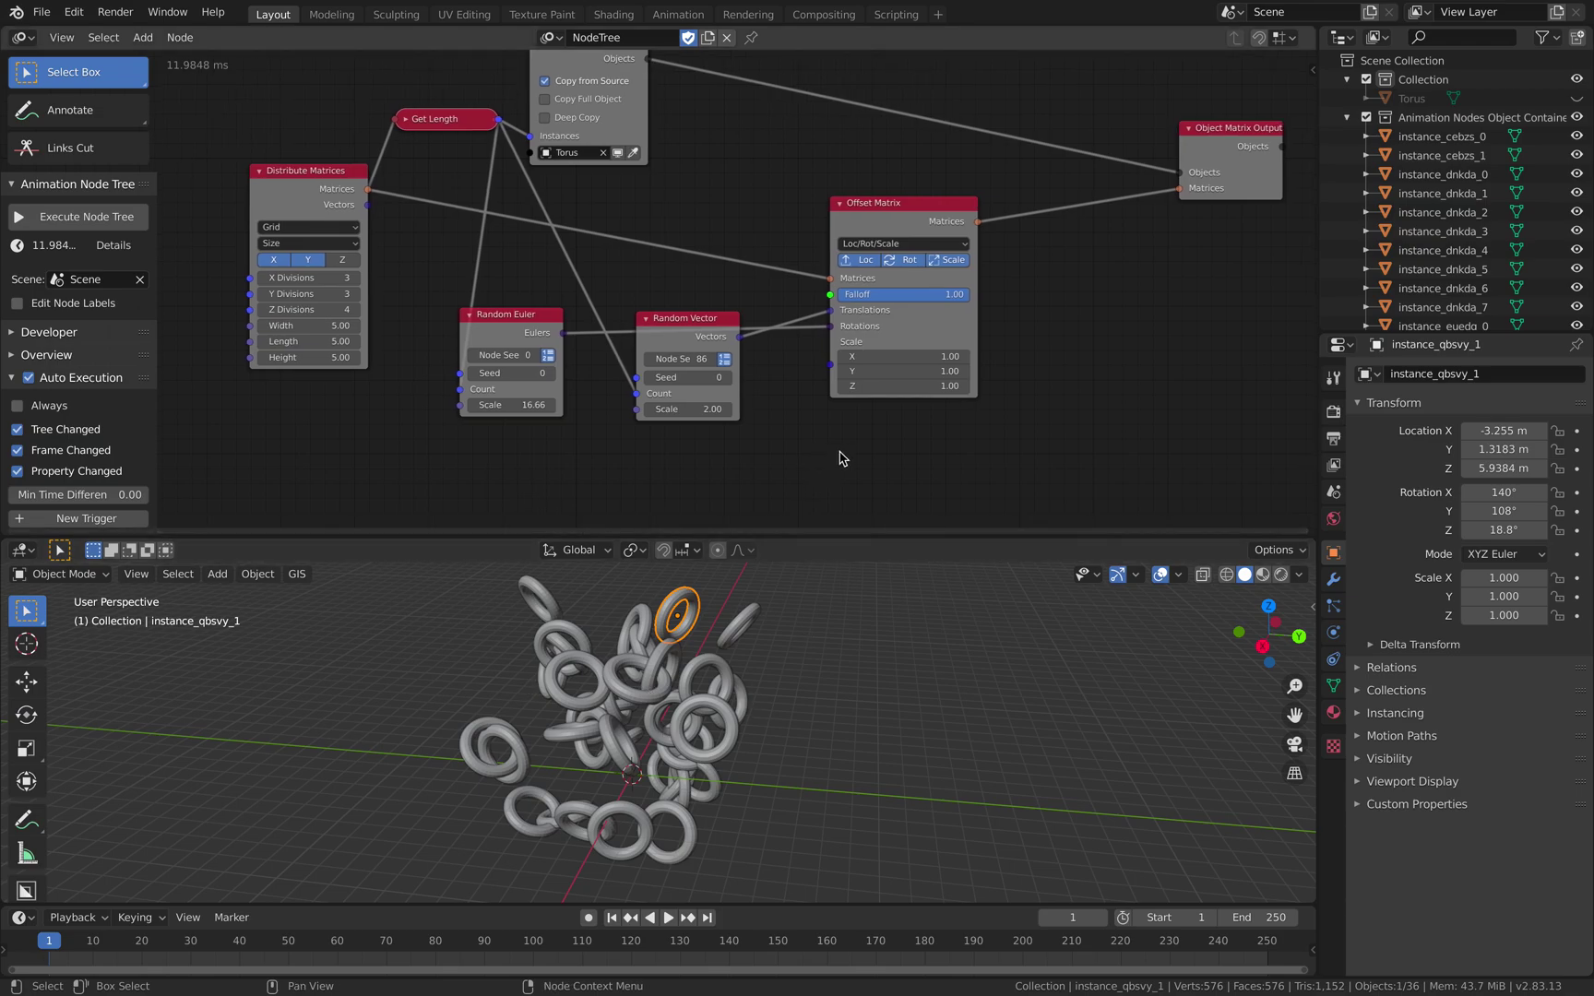
- Move the Offset Matrix node slightly towards Object Matrix Output, test its falloff back up to 1.00, and save the file
left_click_drag(915, 219, 948, 212)
left_click_drag(961, 281, 1001, 285)
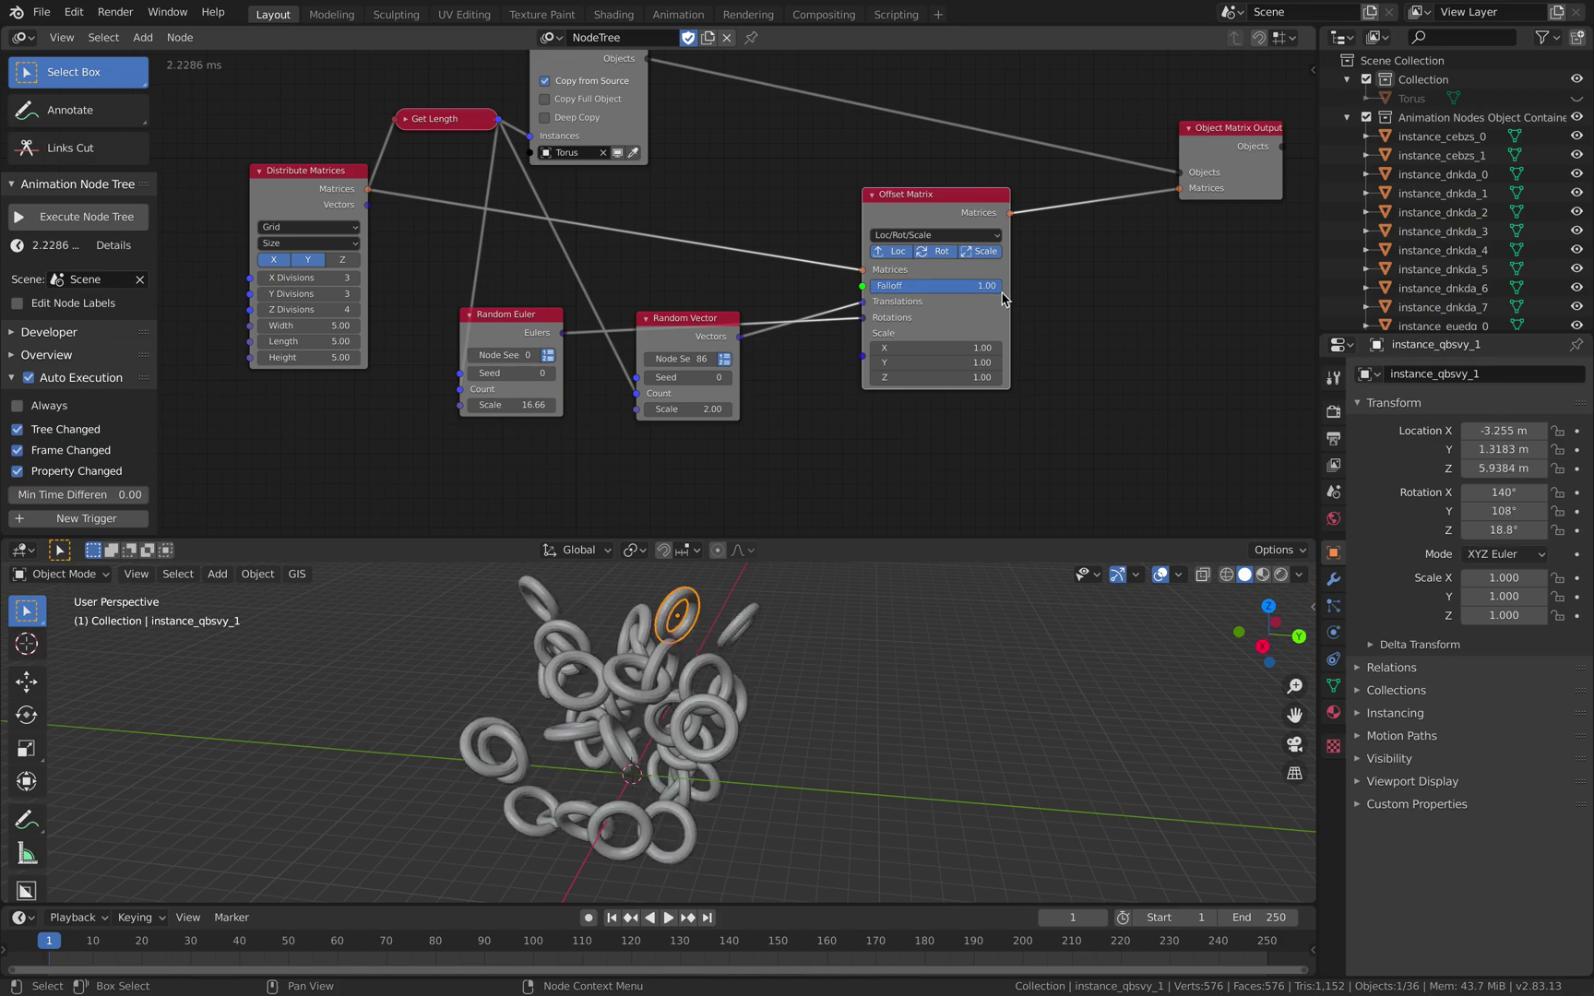
key("ctrl+s")
- Enable Copy Full Object and Deep Copy on the Object Instancer node
middle_click_drag(1082, 338, 1037, 372)
scroll(1038, 351, "down", 1)
left_click(550, 140)
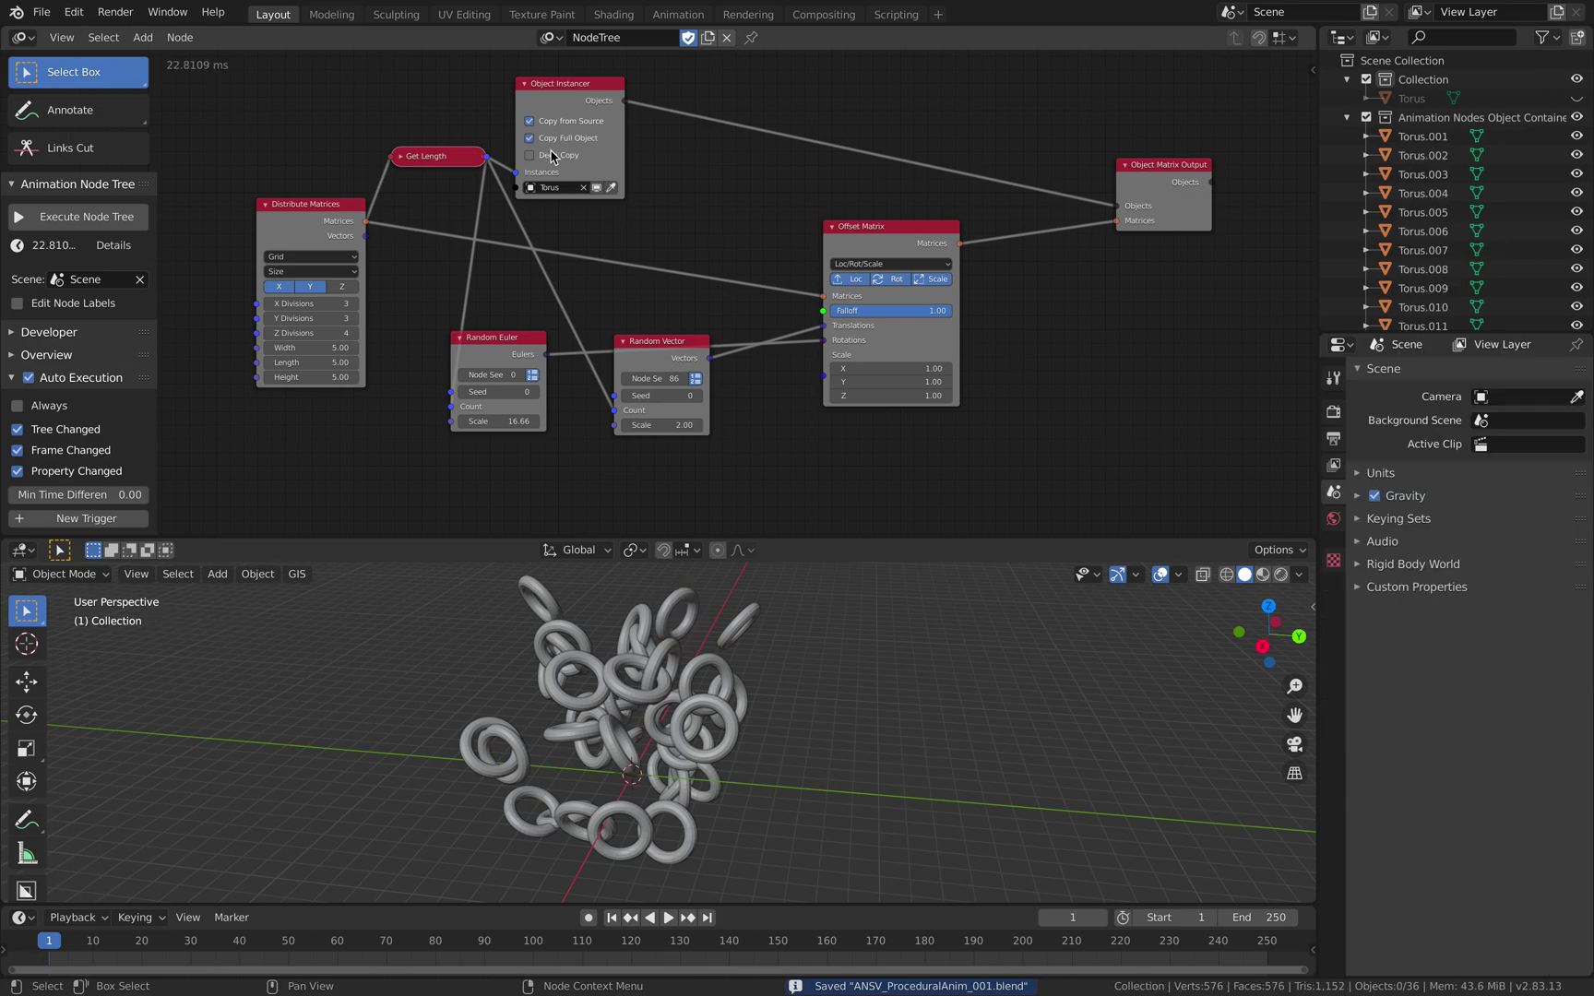
scroll(729, 180, "down", 2)
- Add a Wiggle Falloff node below the Object Matrix Output node
key("shift+a")
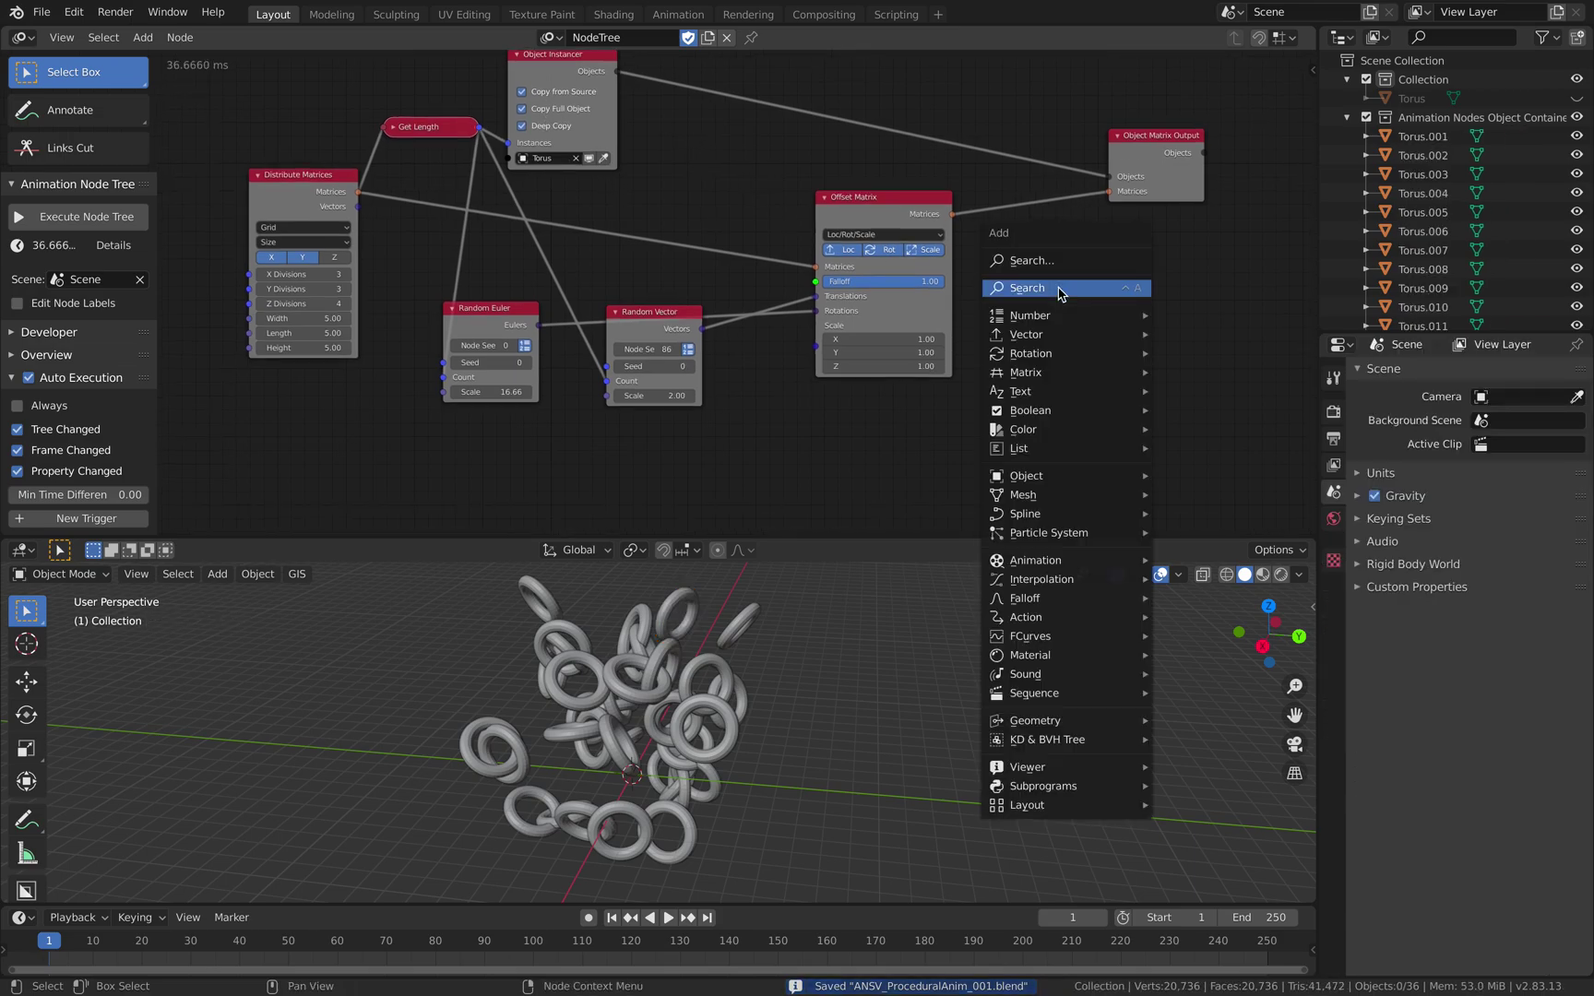
left_click(1057, 292)
type("wigg")
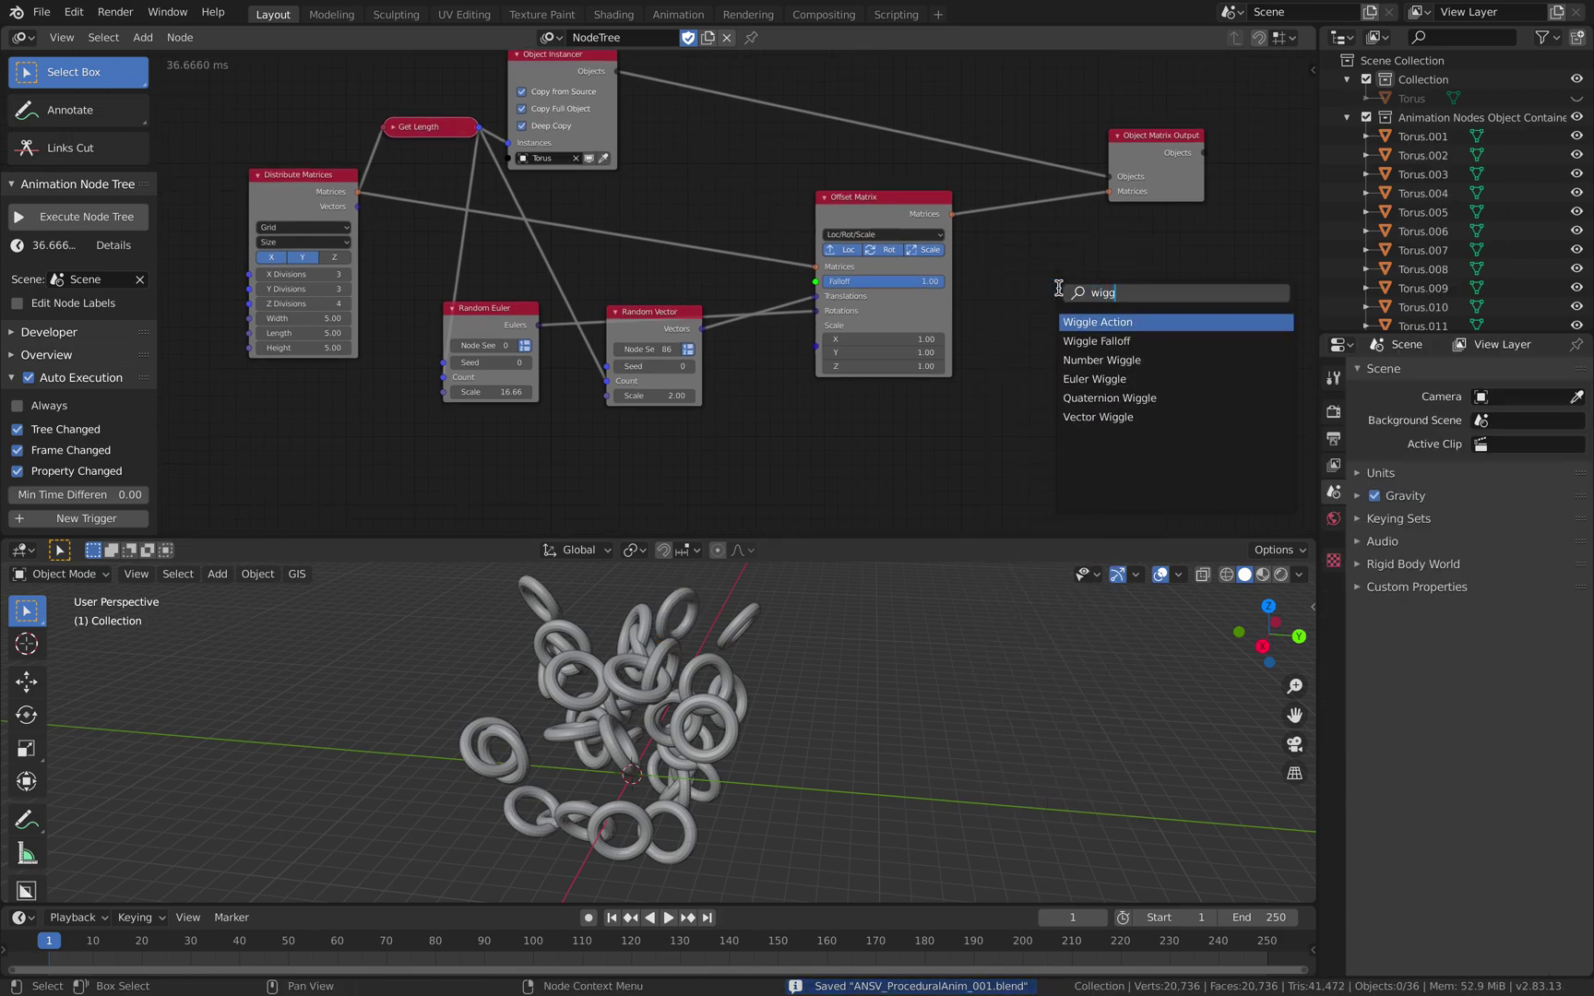
key("Down")
key("Return")
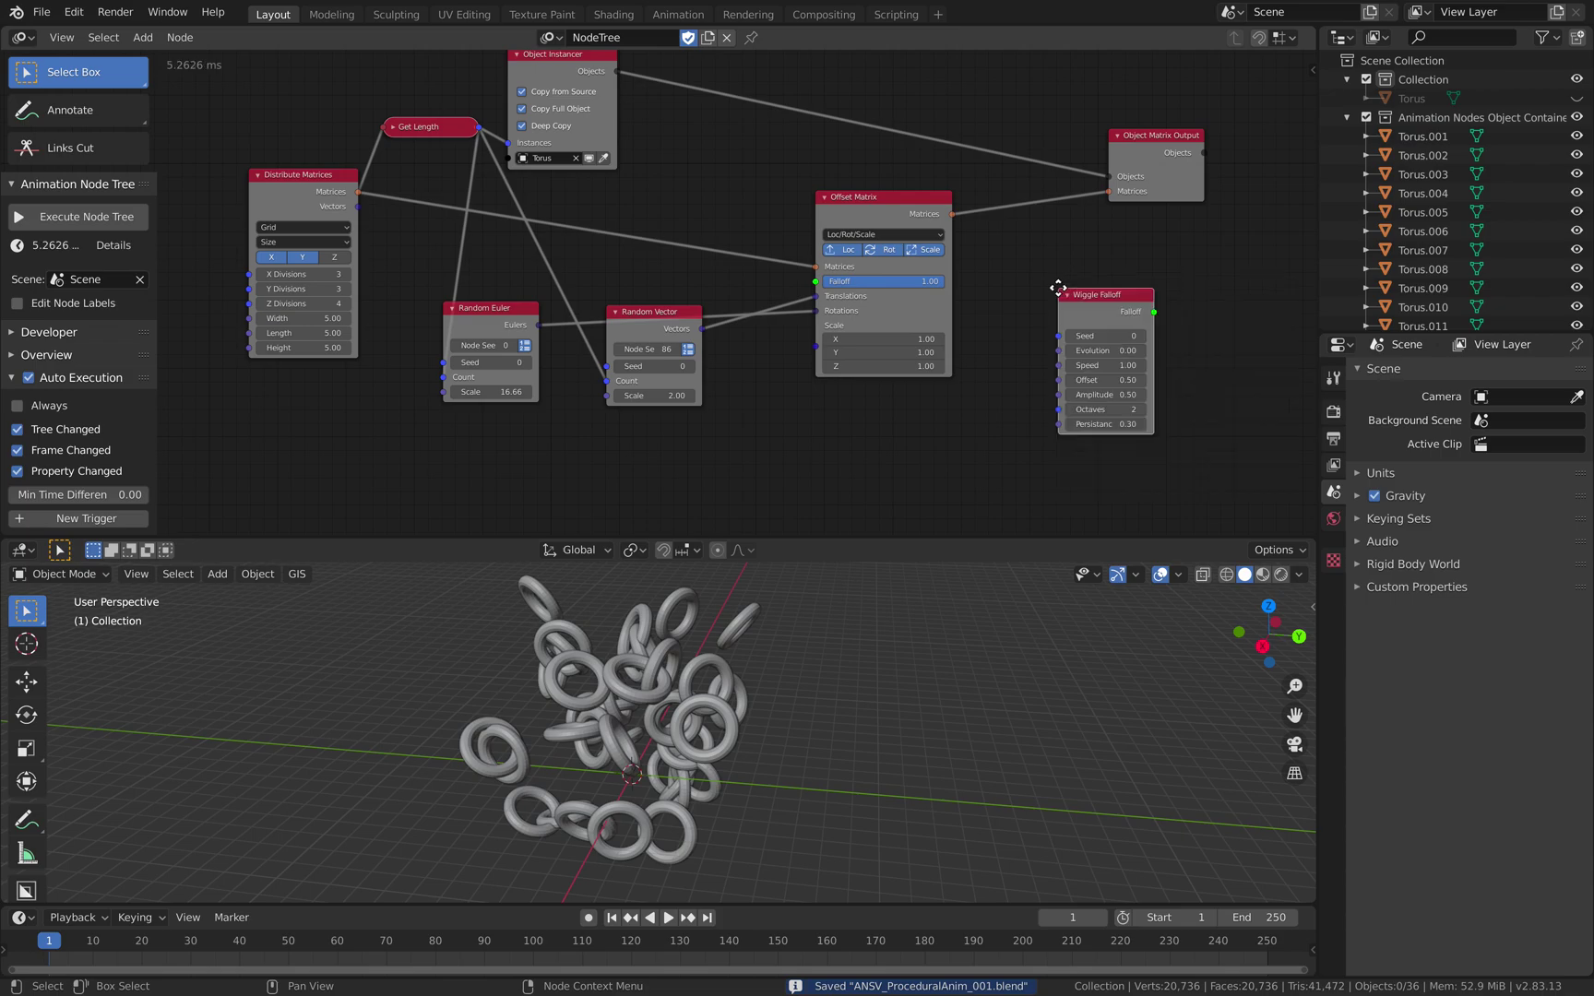
- Add a Time Info node feeding its Frame into the Wiggle Falloff's Evolution, and link the Wiggle Falloff to the Offset Matrix's Falloff
key("shift+a")
left_click(886, 450)
type("time")
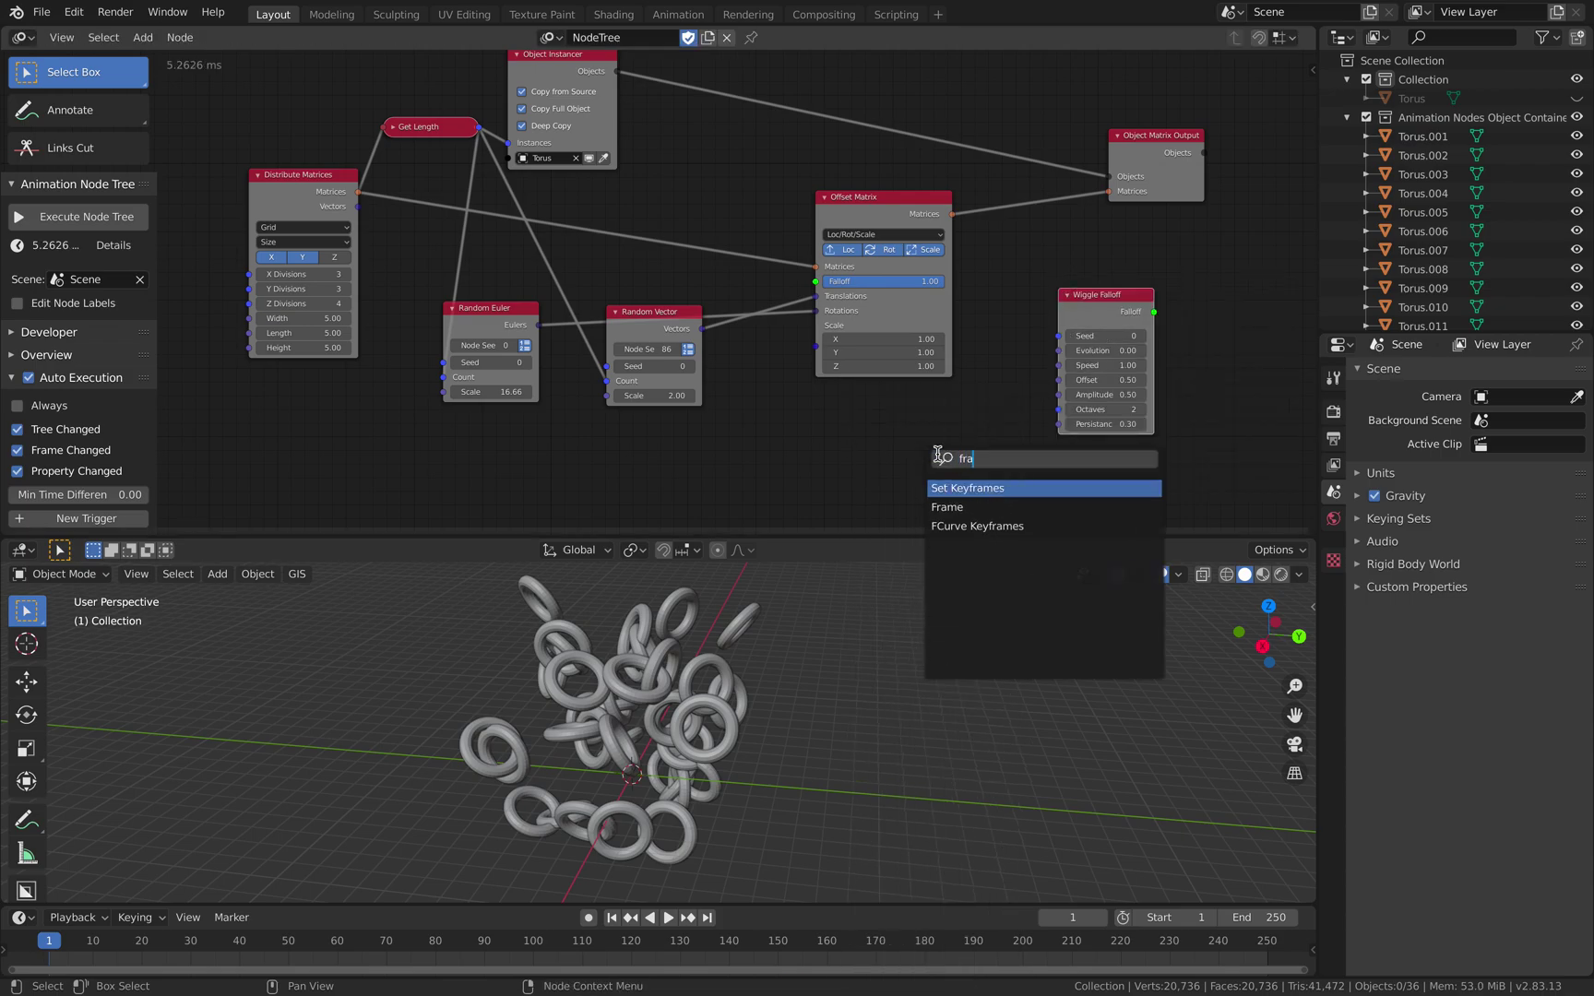
key("Down")
key("Return")
left_click(873, 435)
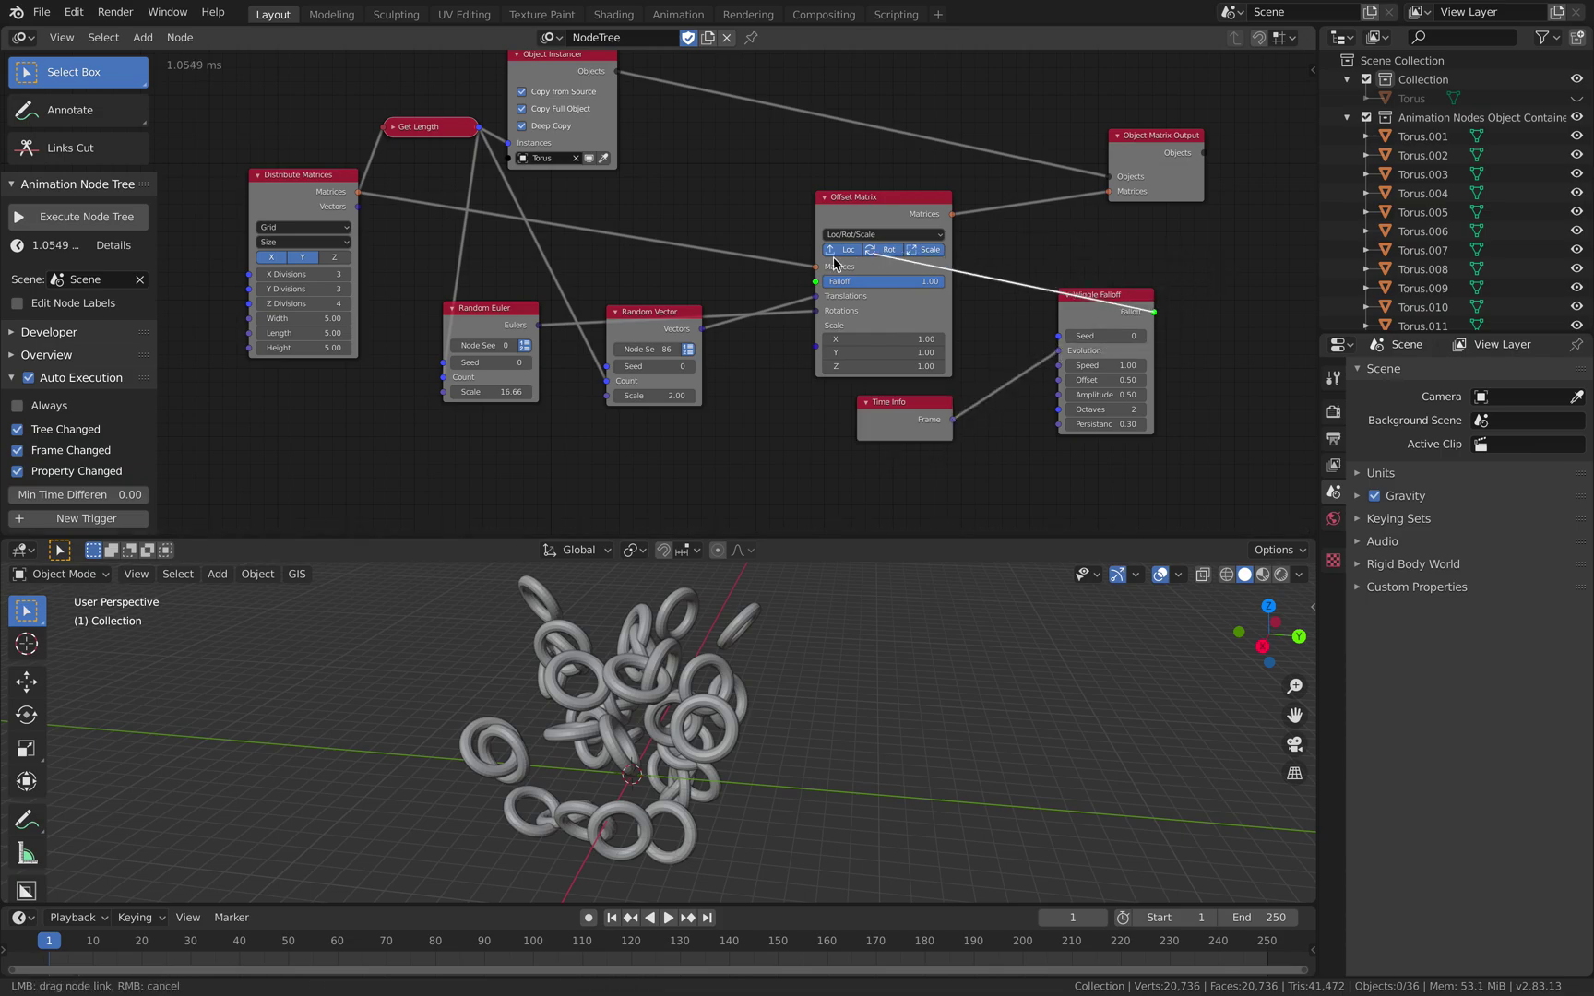
left_click_drag(824, 283, 819, 281)
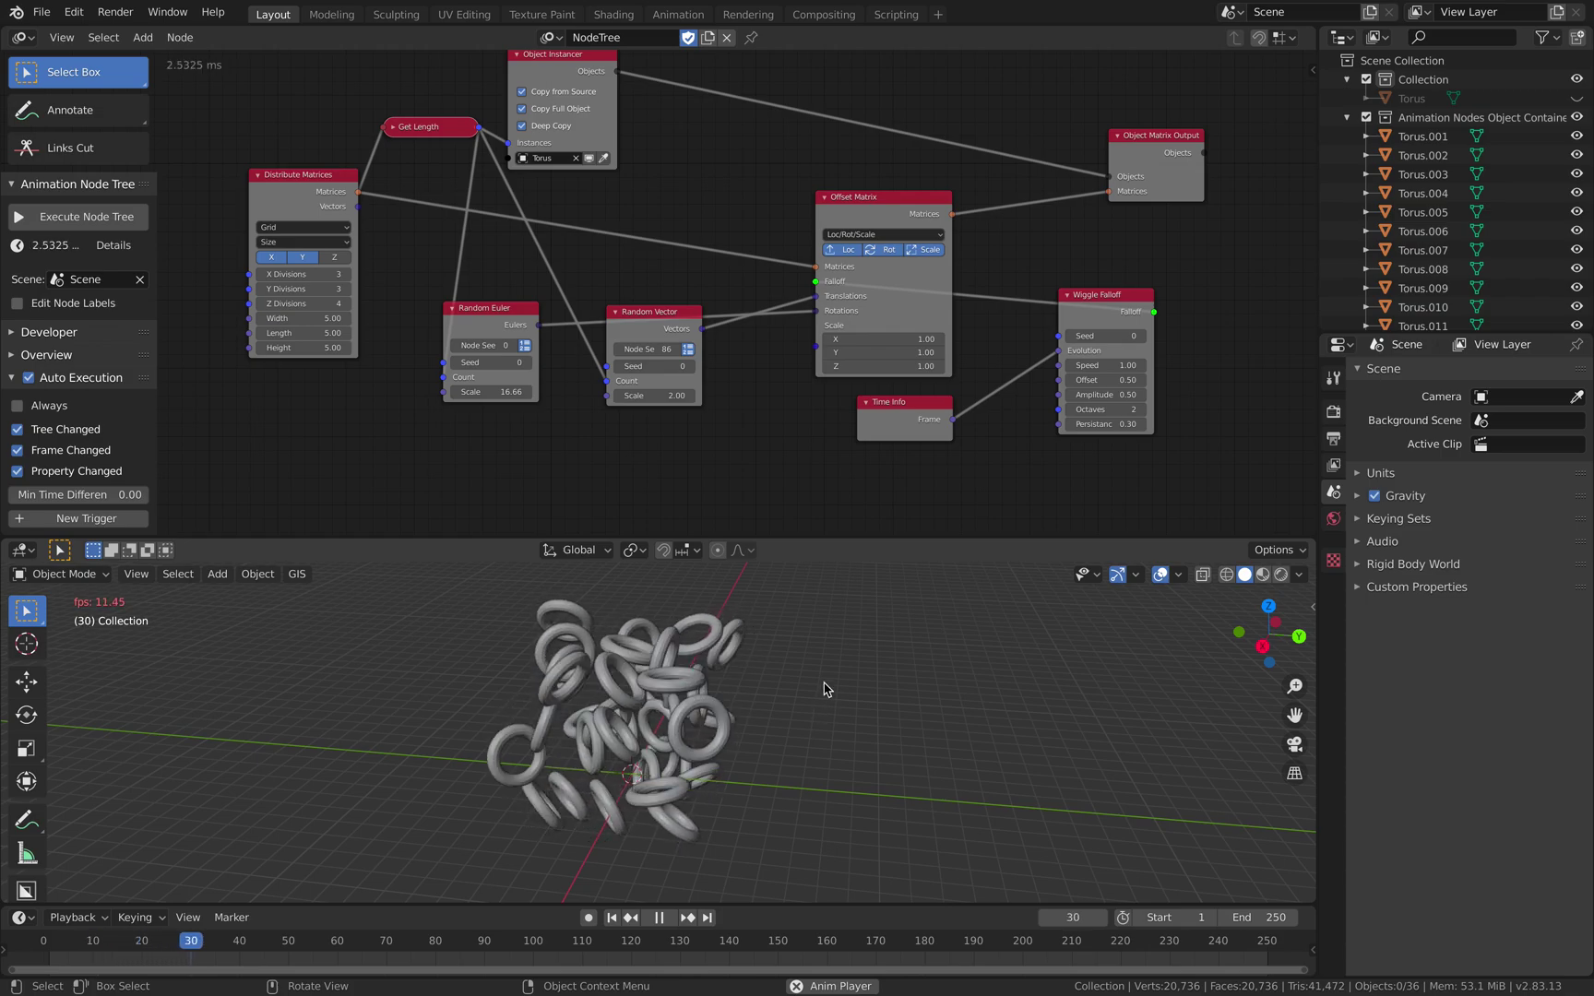
- Raise the Random Vector's Scale to 12.08 while the animation plays, and stop playback at frame 88
left_click_drag(667, 399, 789, 399)
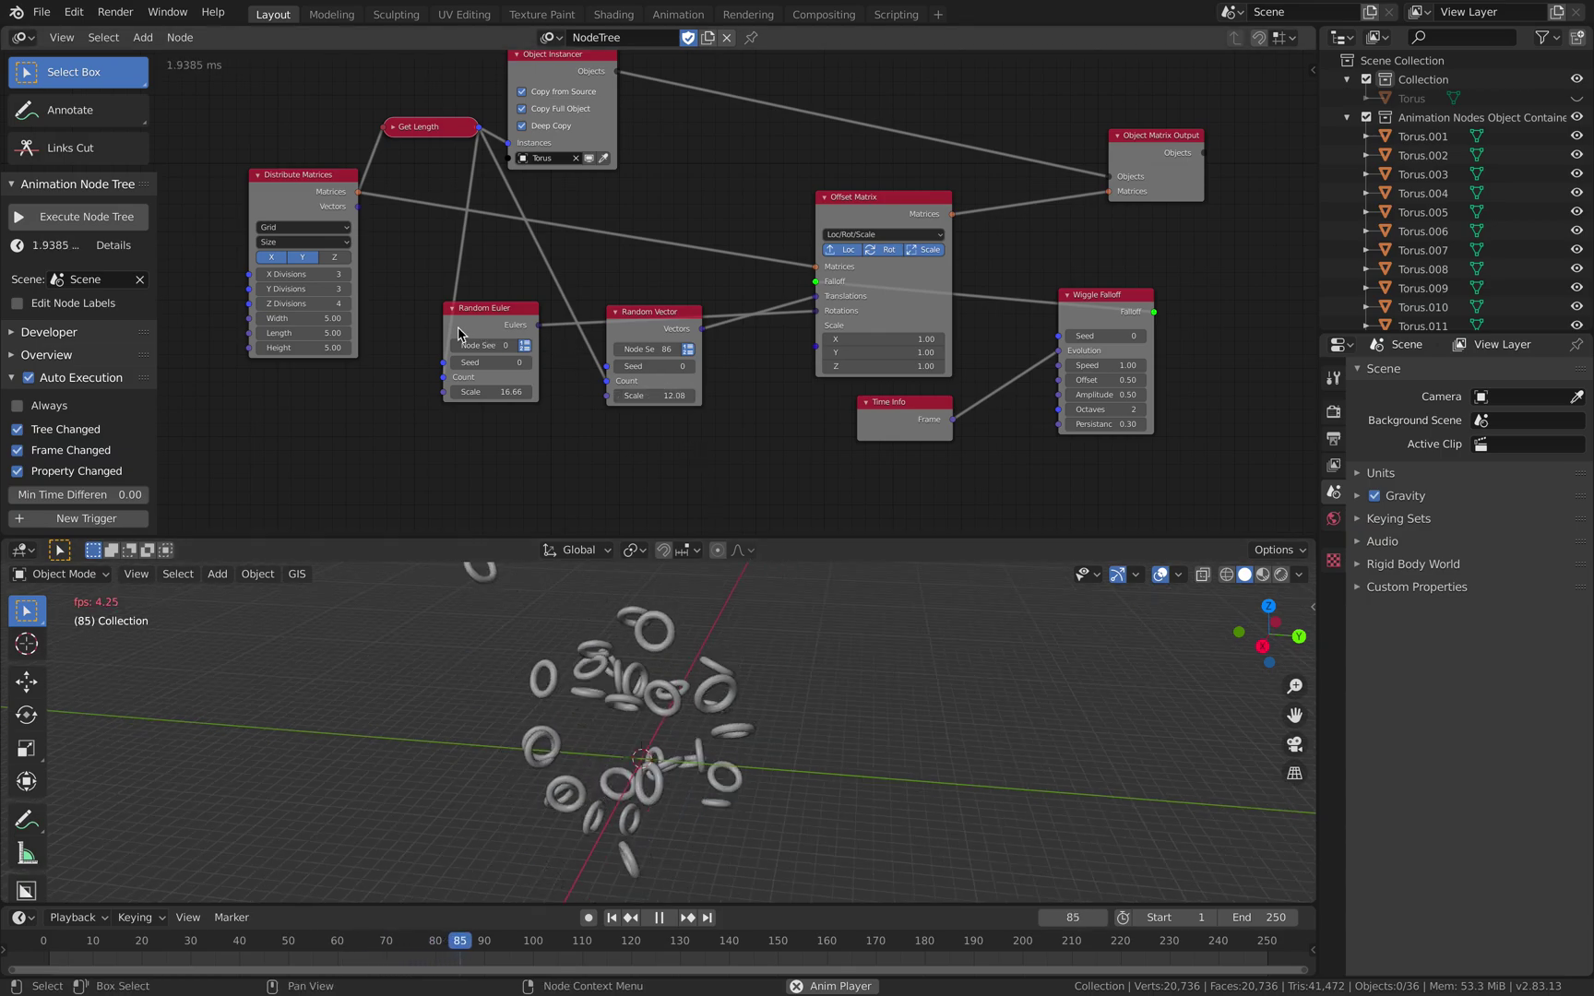
key("space")
middle_click_drag(765, 701, 766, 740)
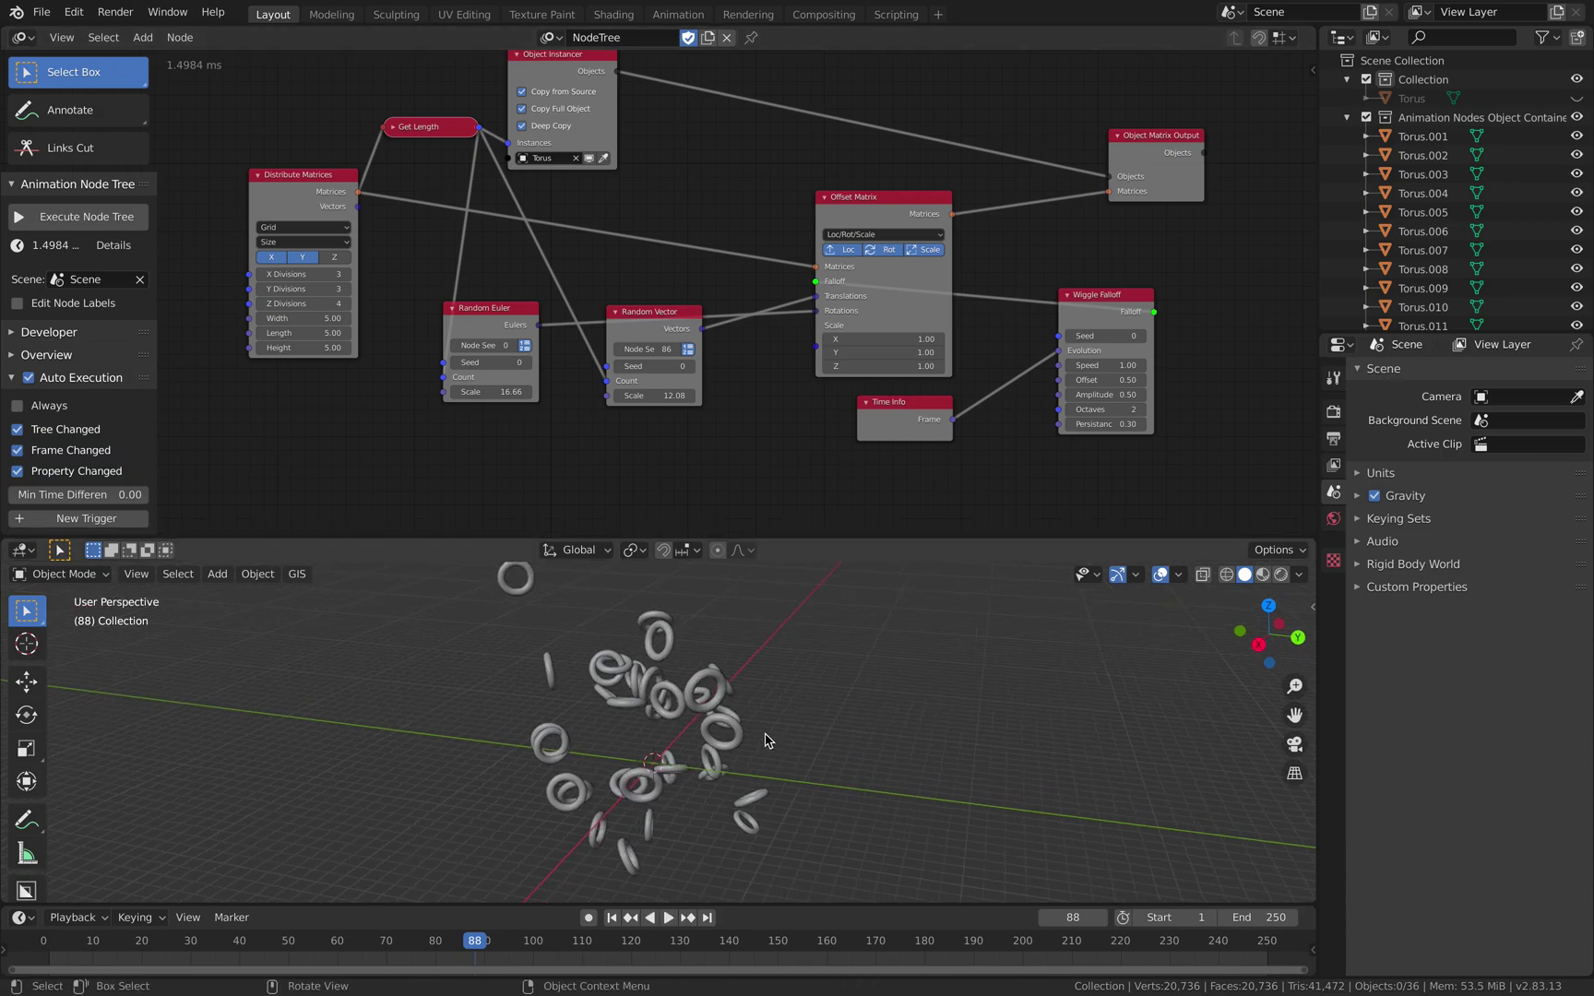
- Select all torus instances and bake the node tree's animation to keyframes
key("a")
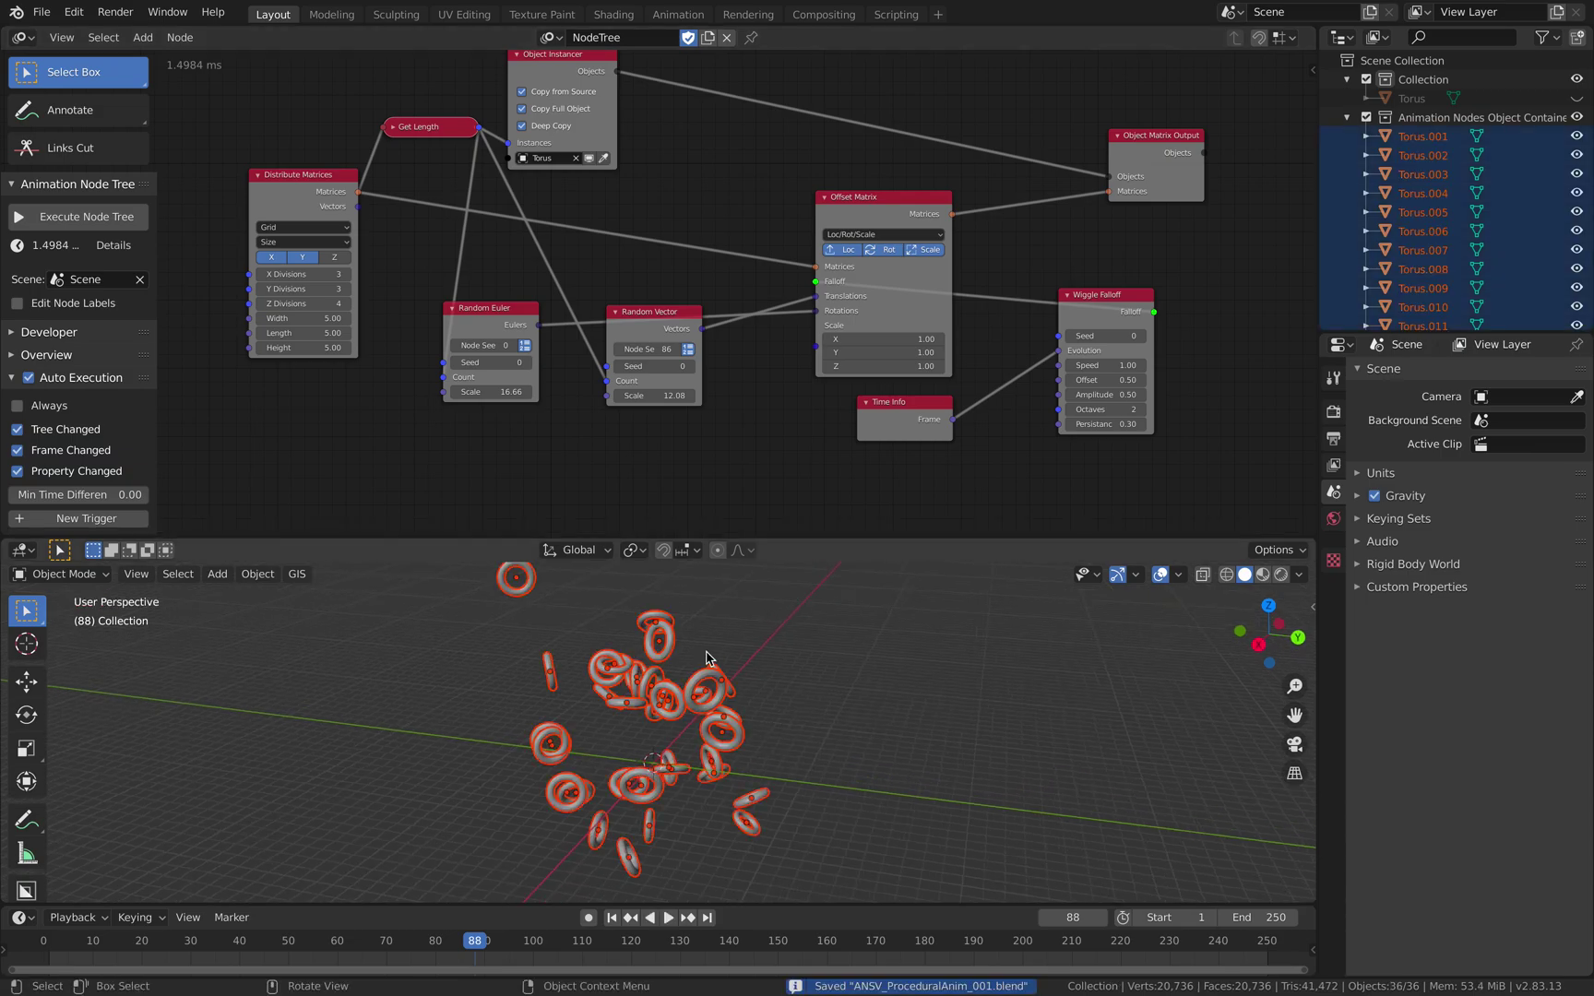
left_click(85, 334)
scroll(92, 355, "down", 5)
scroll(104, 369, "up", 4)
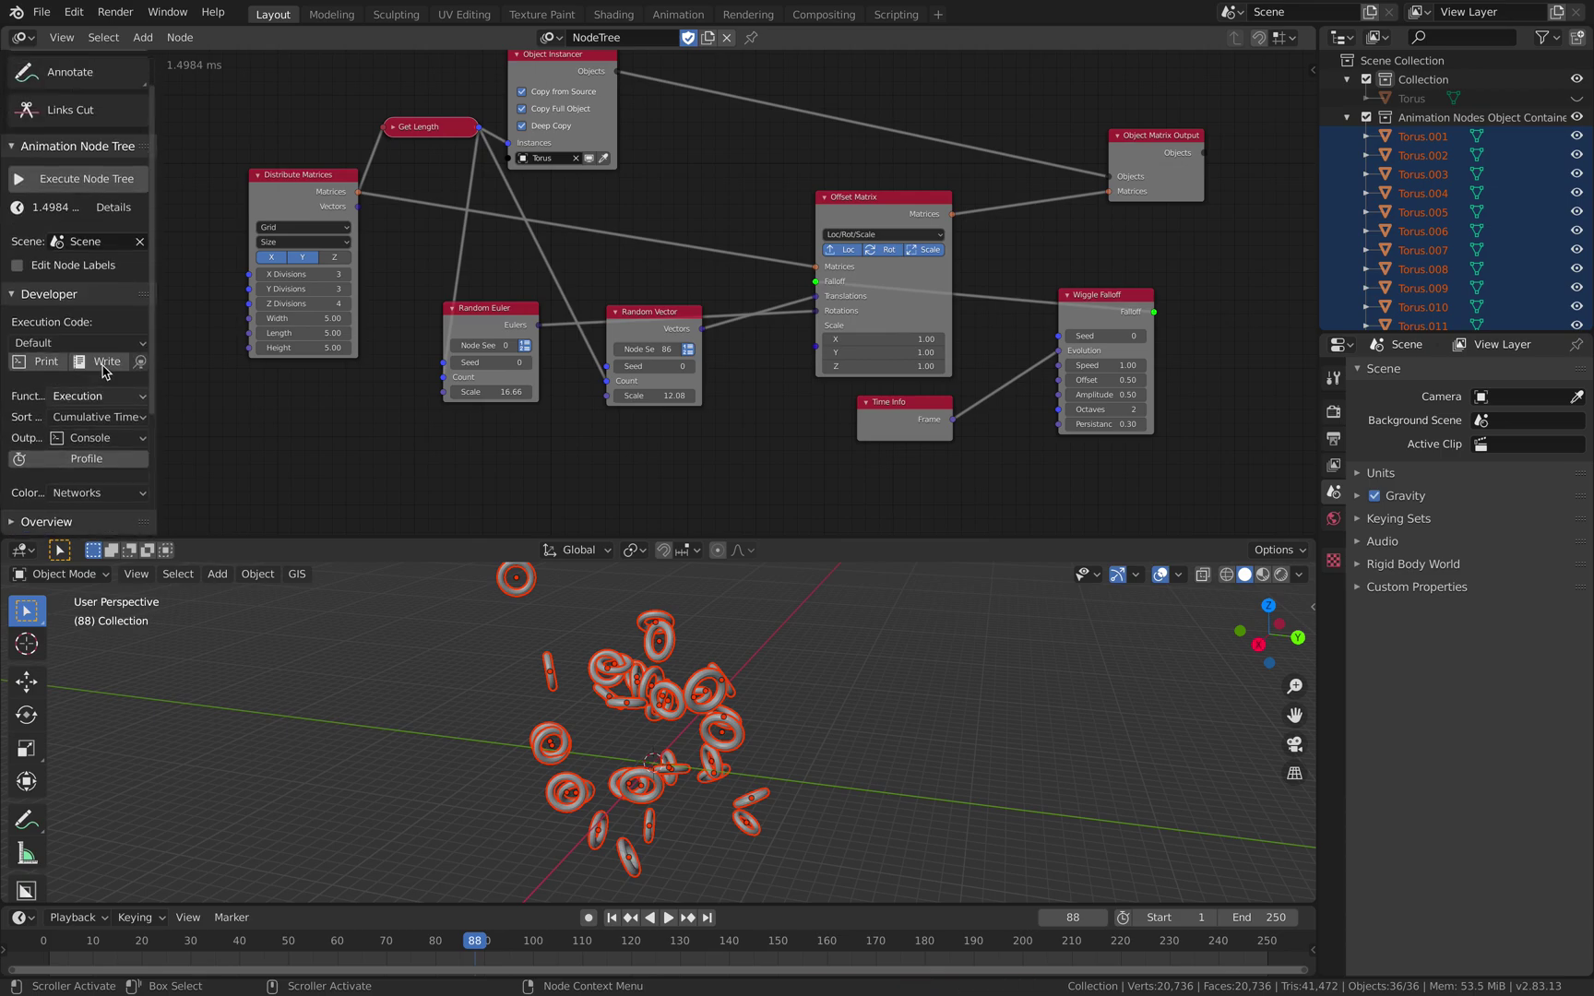
scroll(103, 369, "up", 1)
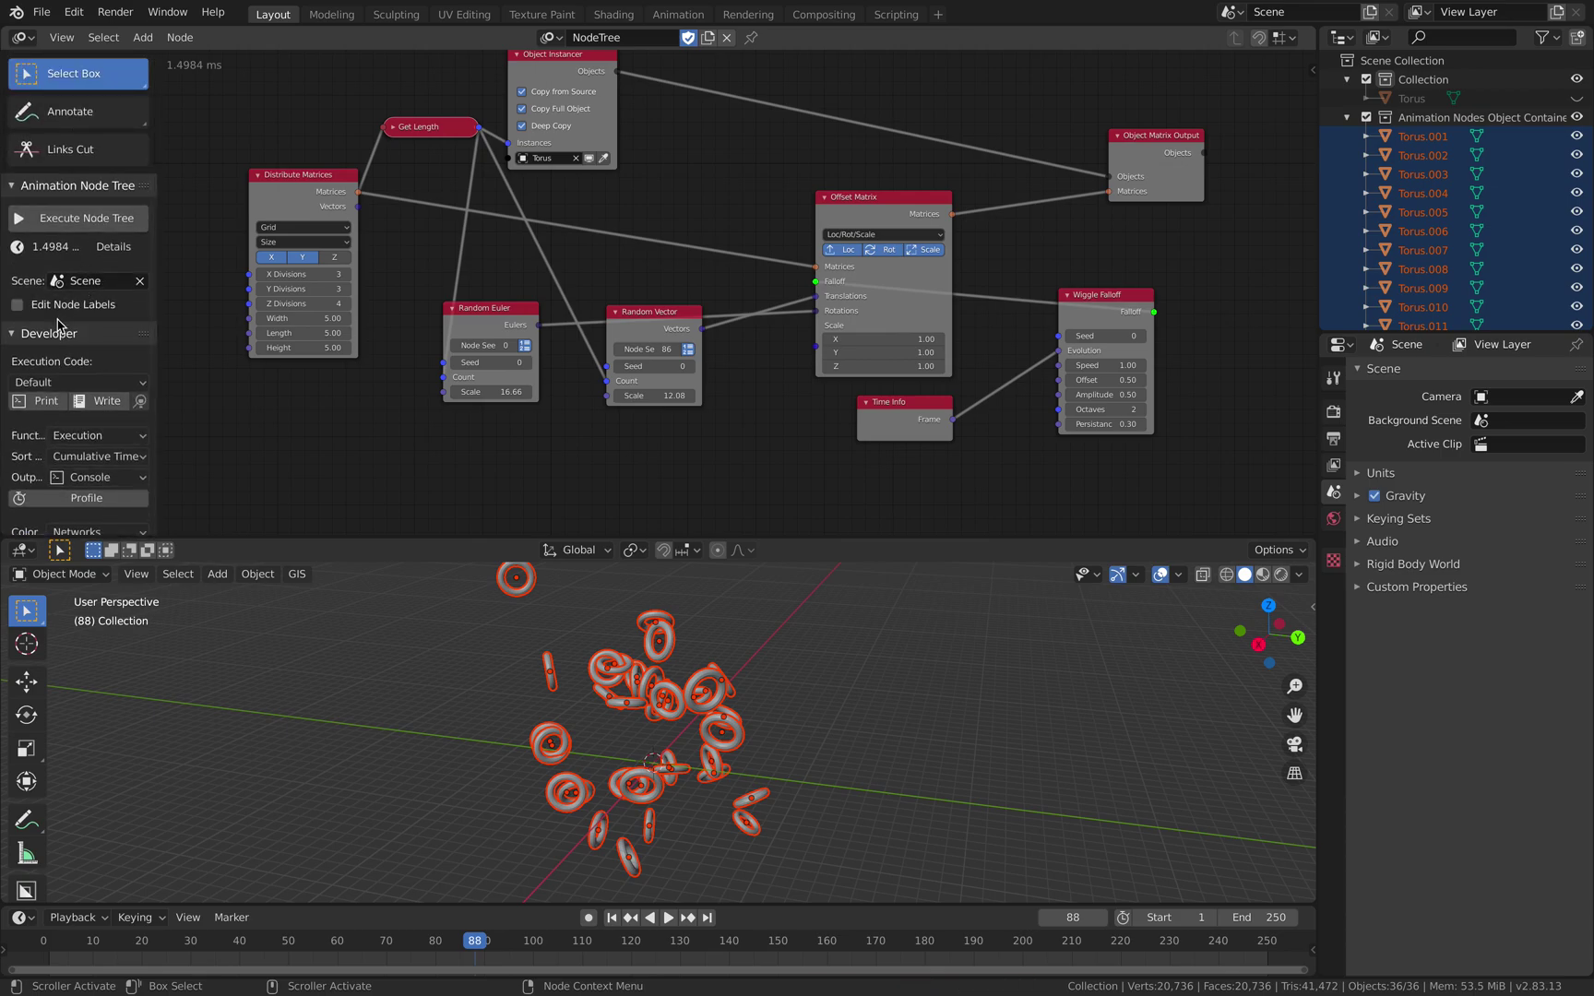
left_click(58, 334)
left_click(65, 357)
scroll(83, 406, "down", 1)
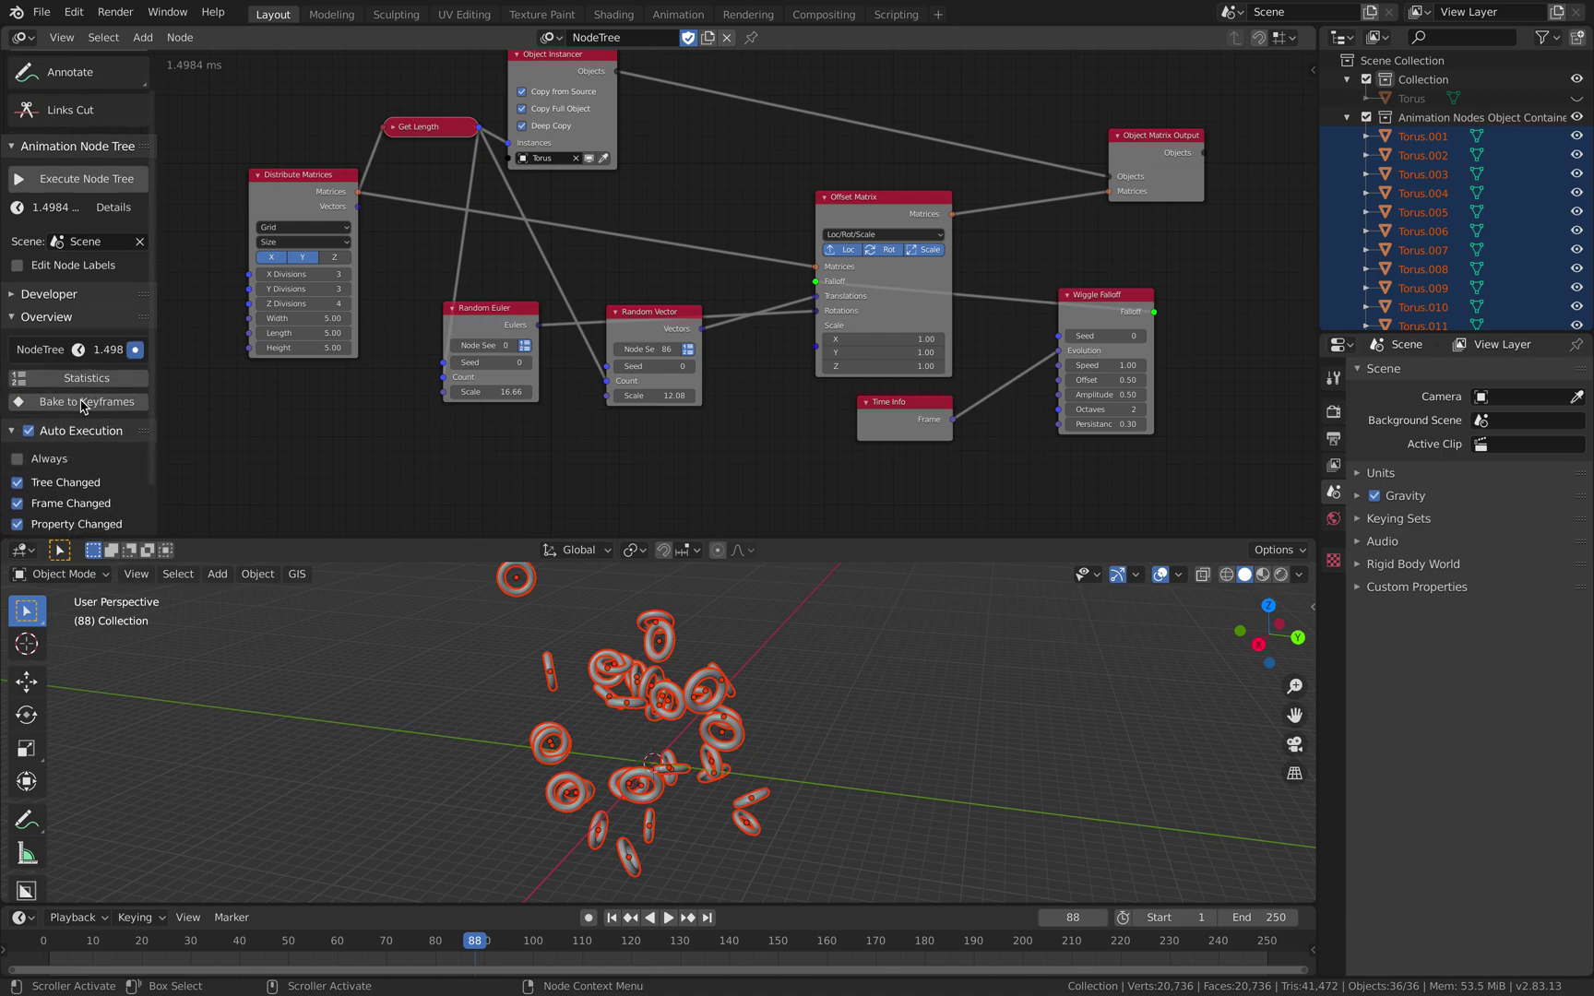
scroll(83, 406, "down", 1)
left_click(86, 365)
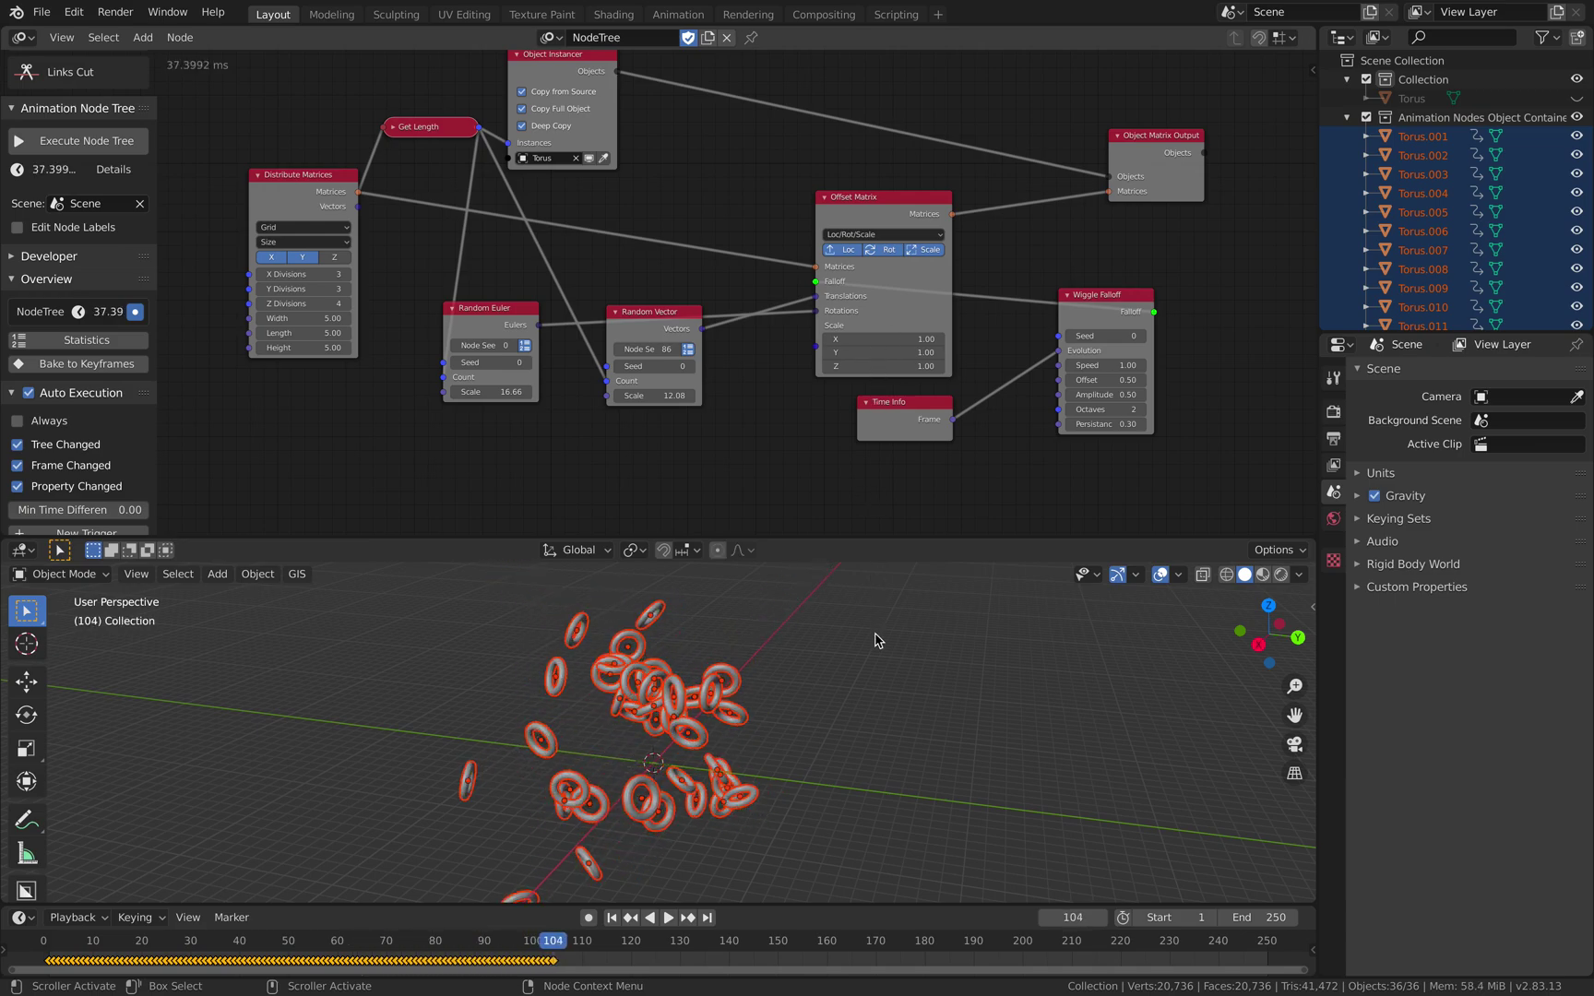
- Stop the keyframe bake and scrub the timeline to frame 68 to check the baked motion
key("Escape")
middle_click_drag(875, 641, 849, 666)
left_click_drag(451, 954, 375, 945)
- Switch the node editor area to the Graph Editor and examine the baked F-curves of all the tori
left_click(21, 40)
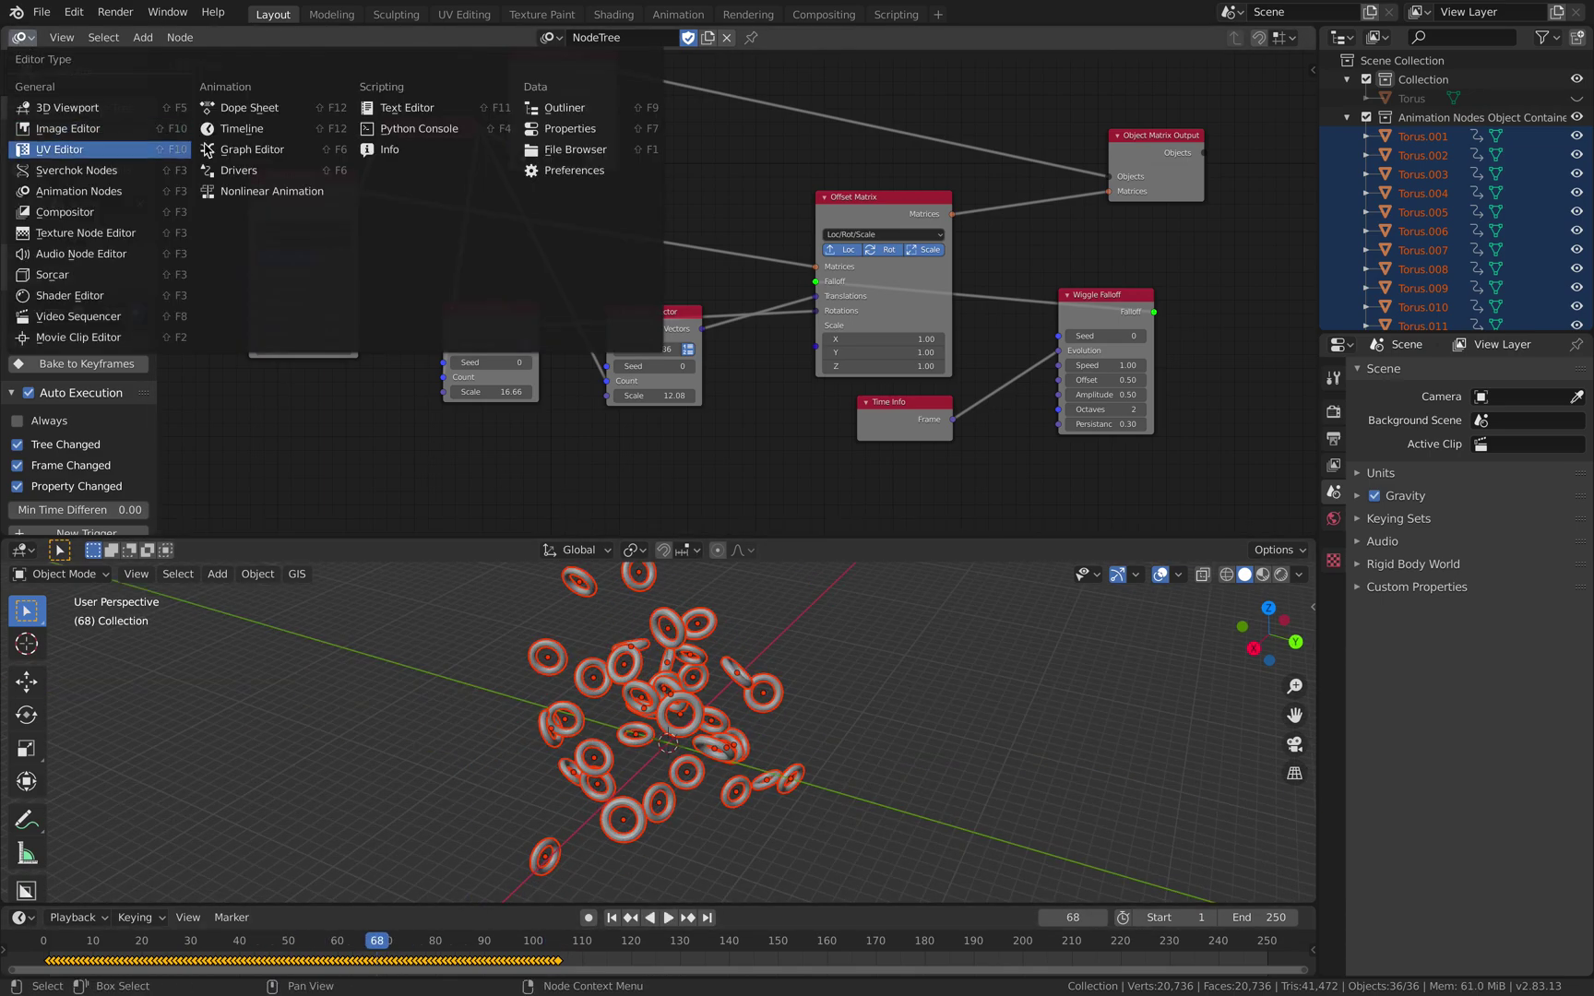
left_click(227, 153)
middle_click_drag(690, 260, 867, 297, "ctrl")
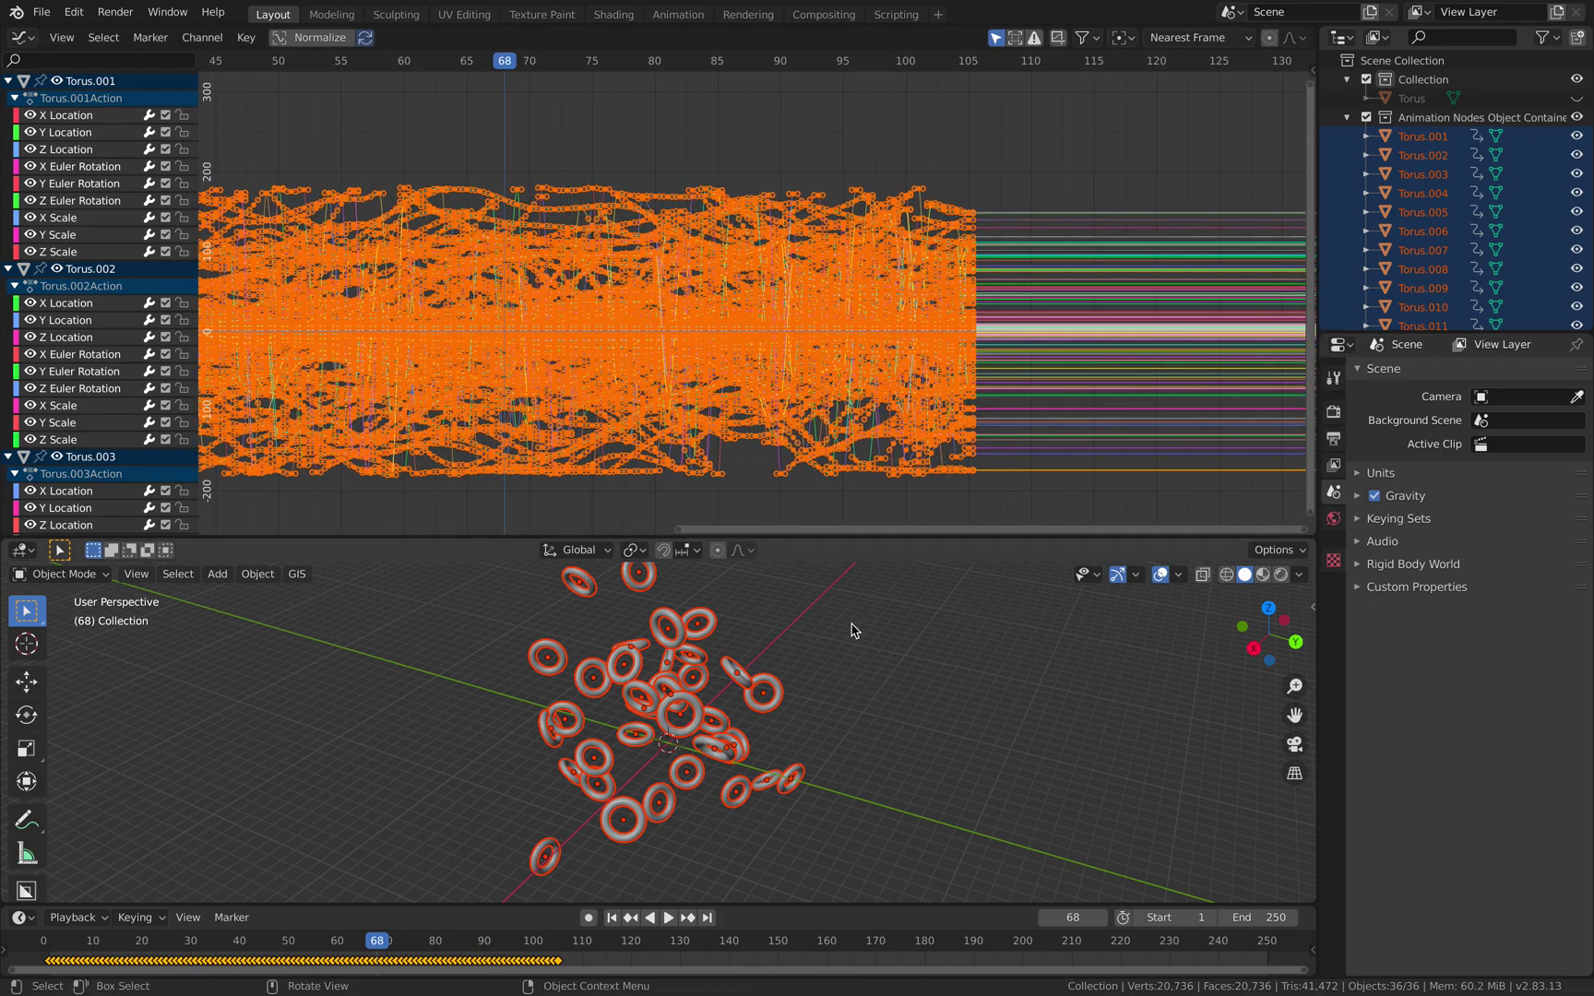
left_click(849, 631)
middle_click_drag(847, 630, 839, 627)
key("a")
middle_click_drag(667, 289, 832, 297)
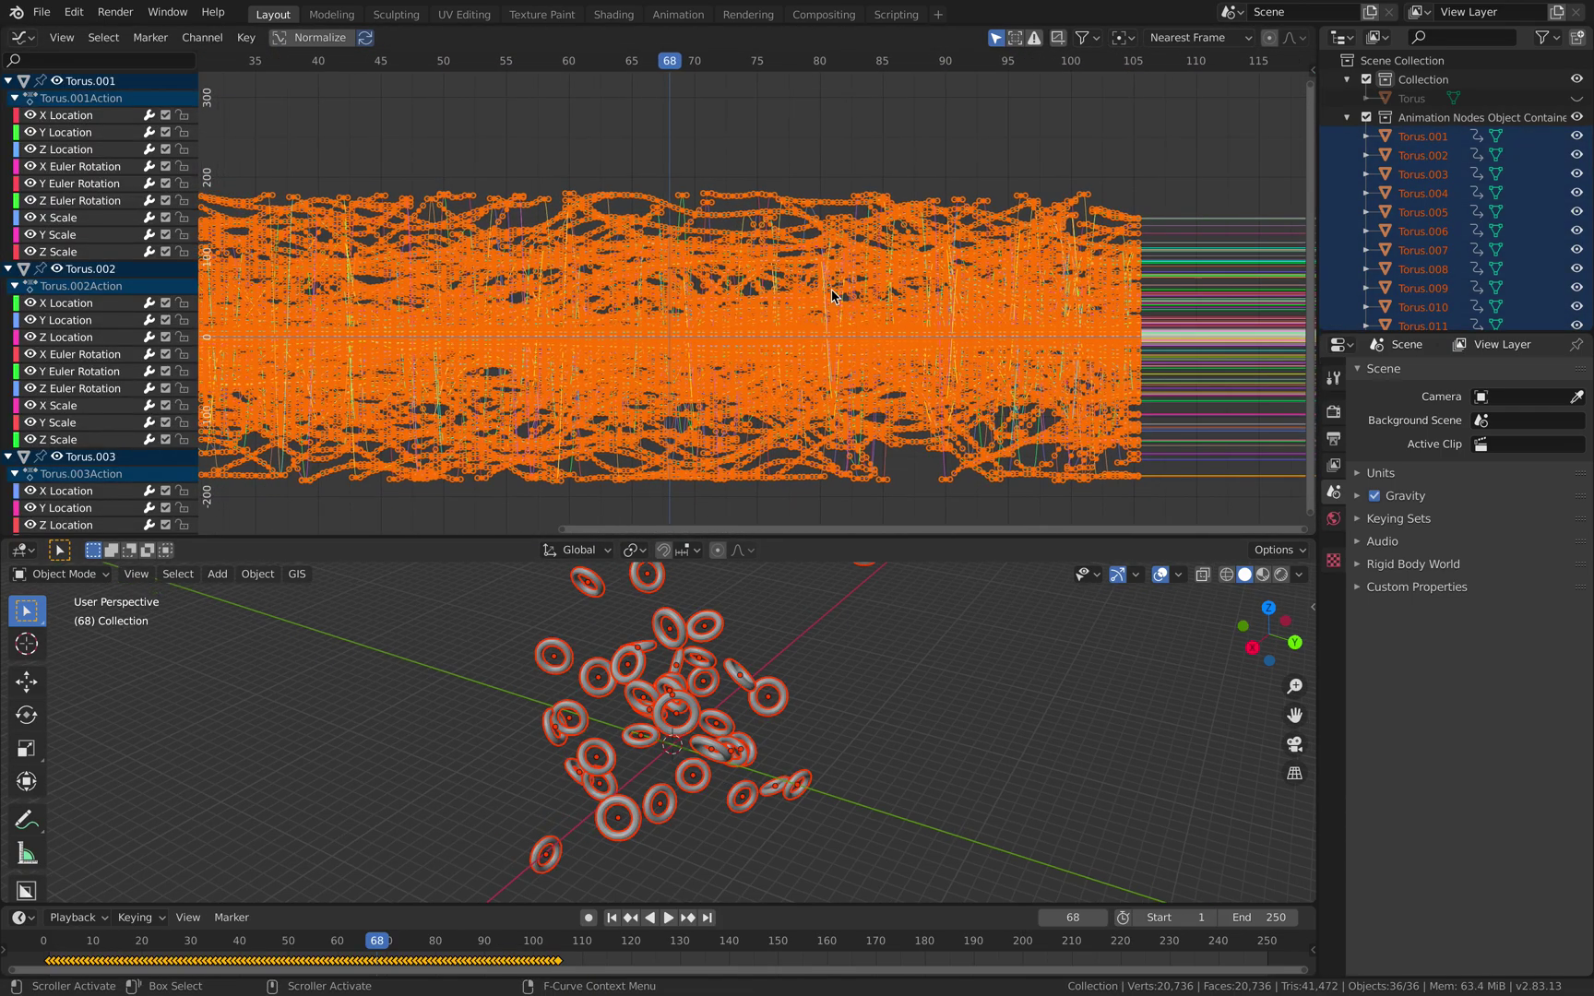
left_click(40, 13)
mouse_move(92, 37)
left_click(230, 37)
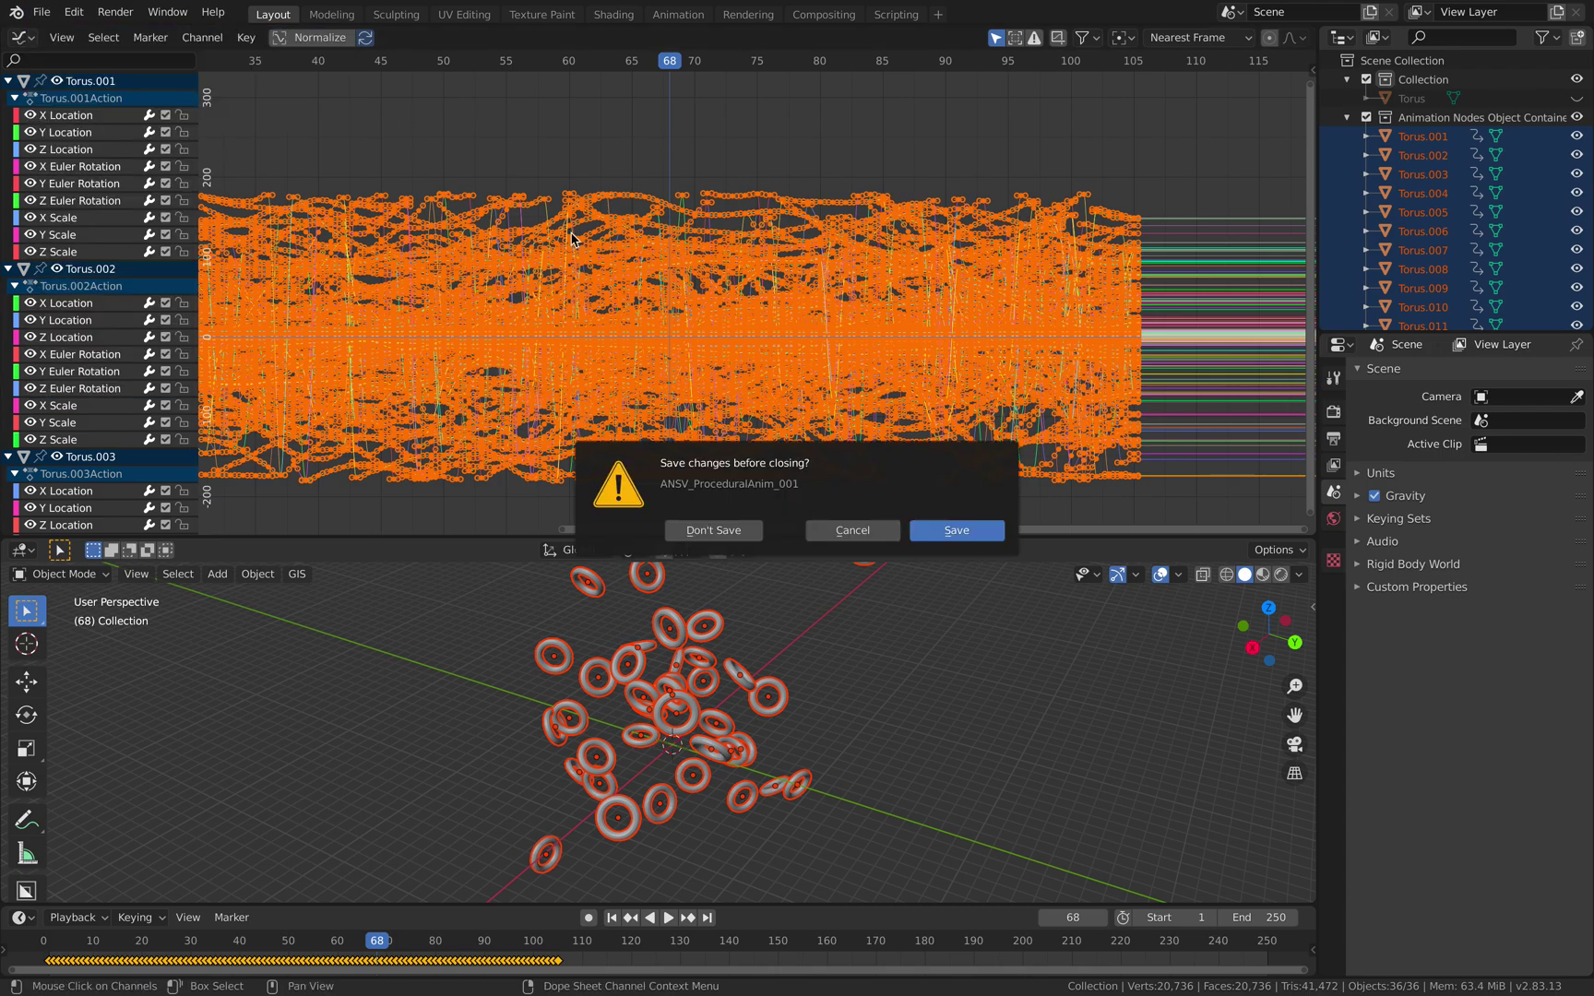
left_click(853, 534)
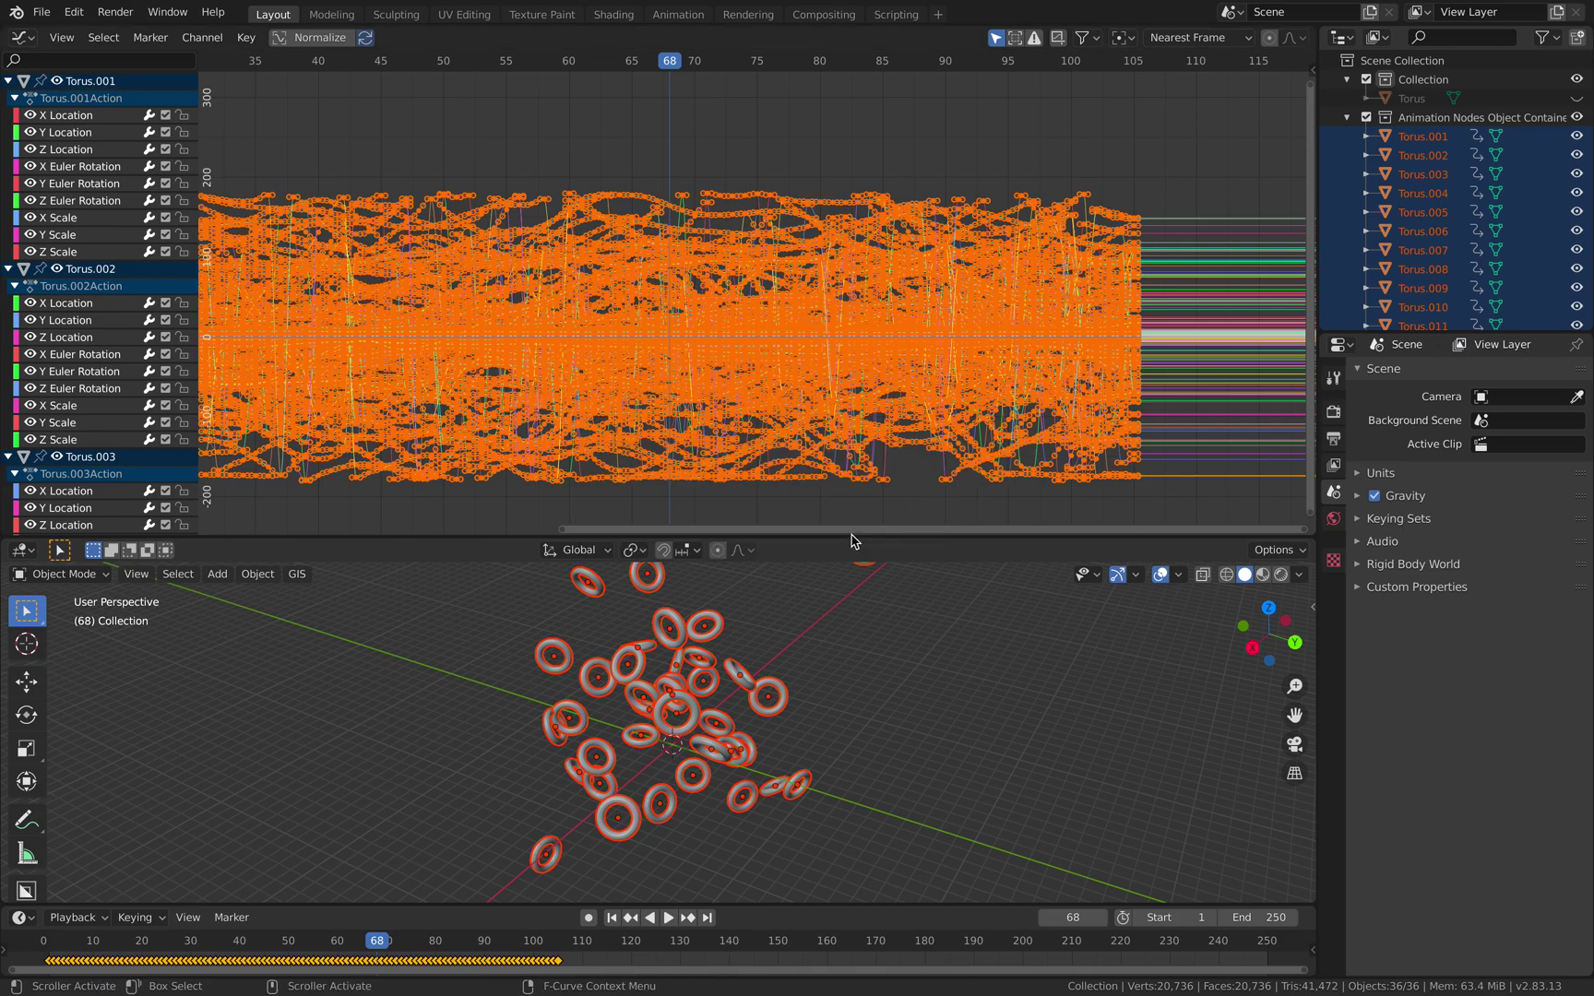
- Save the current file and start a new file from the General template
left_click(42, 13)
left_click(67, 137)
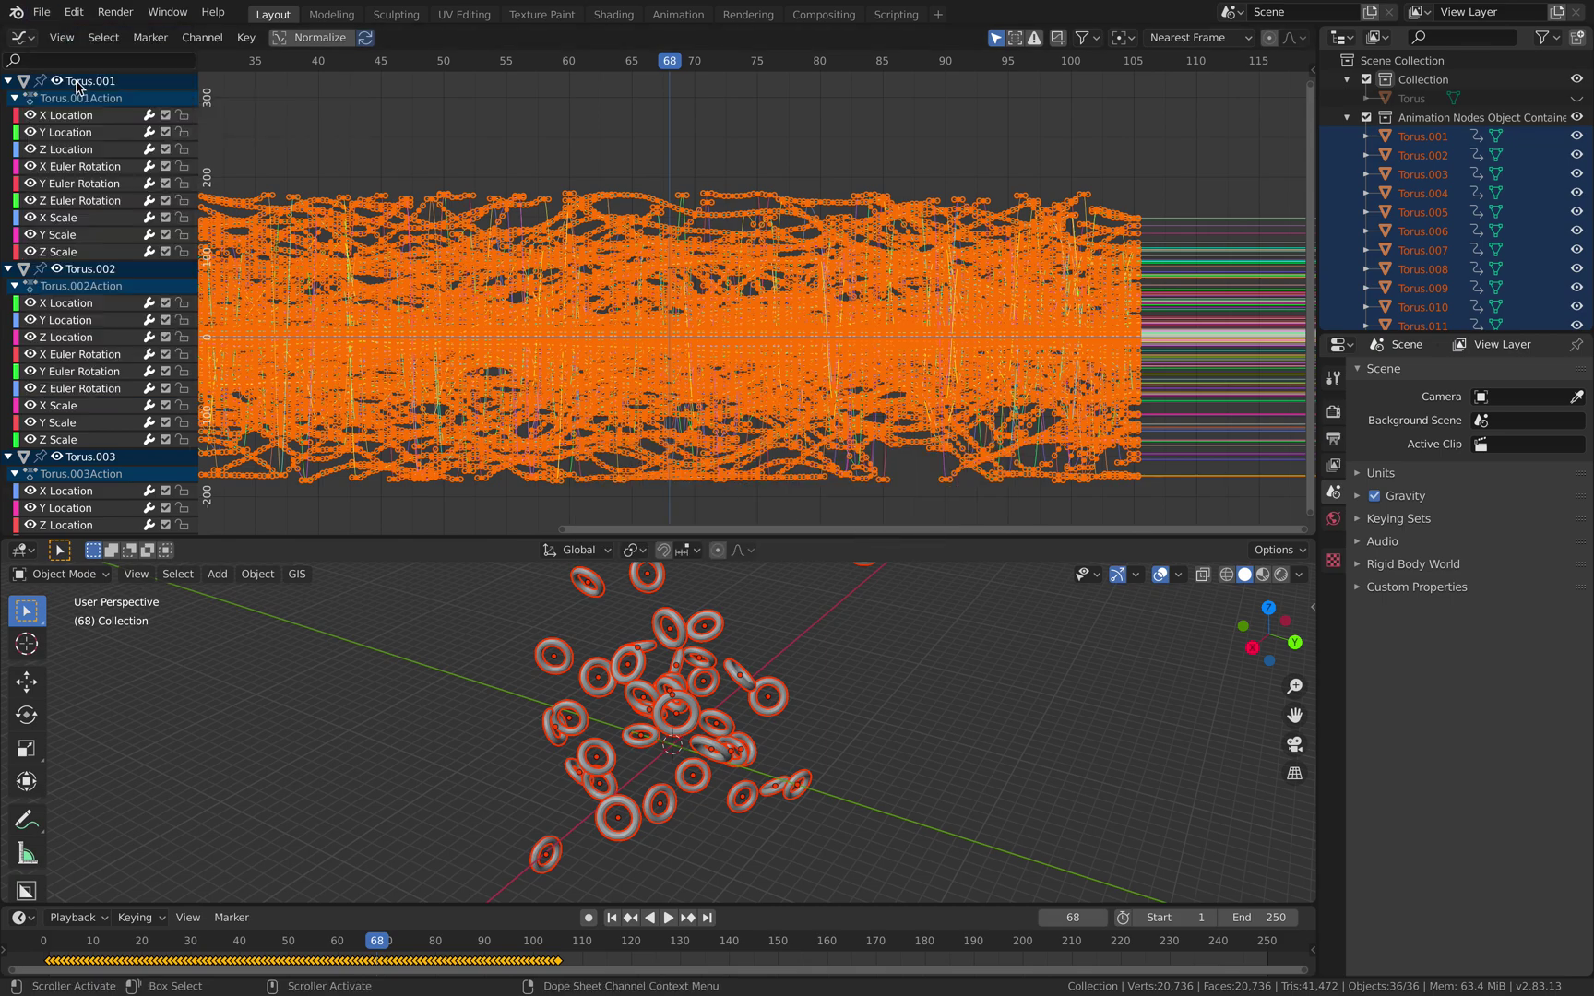
left_click(42, 13)
mouse_move(141, 34)
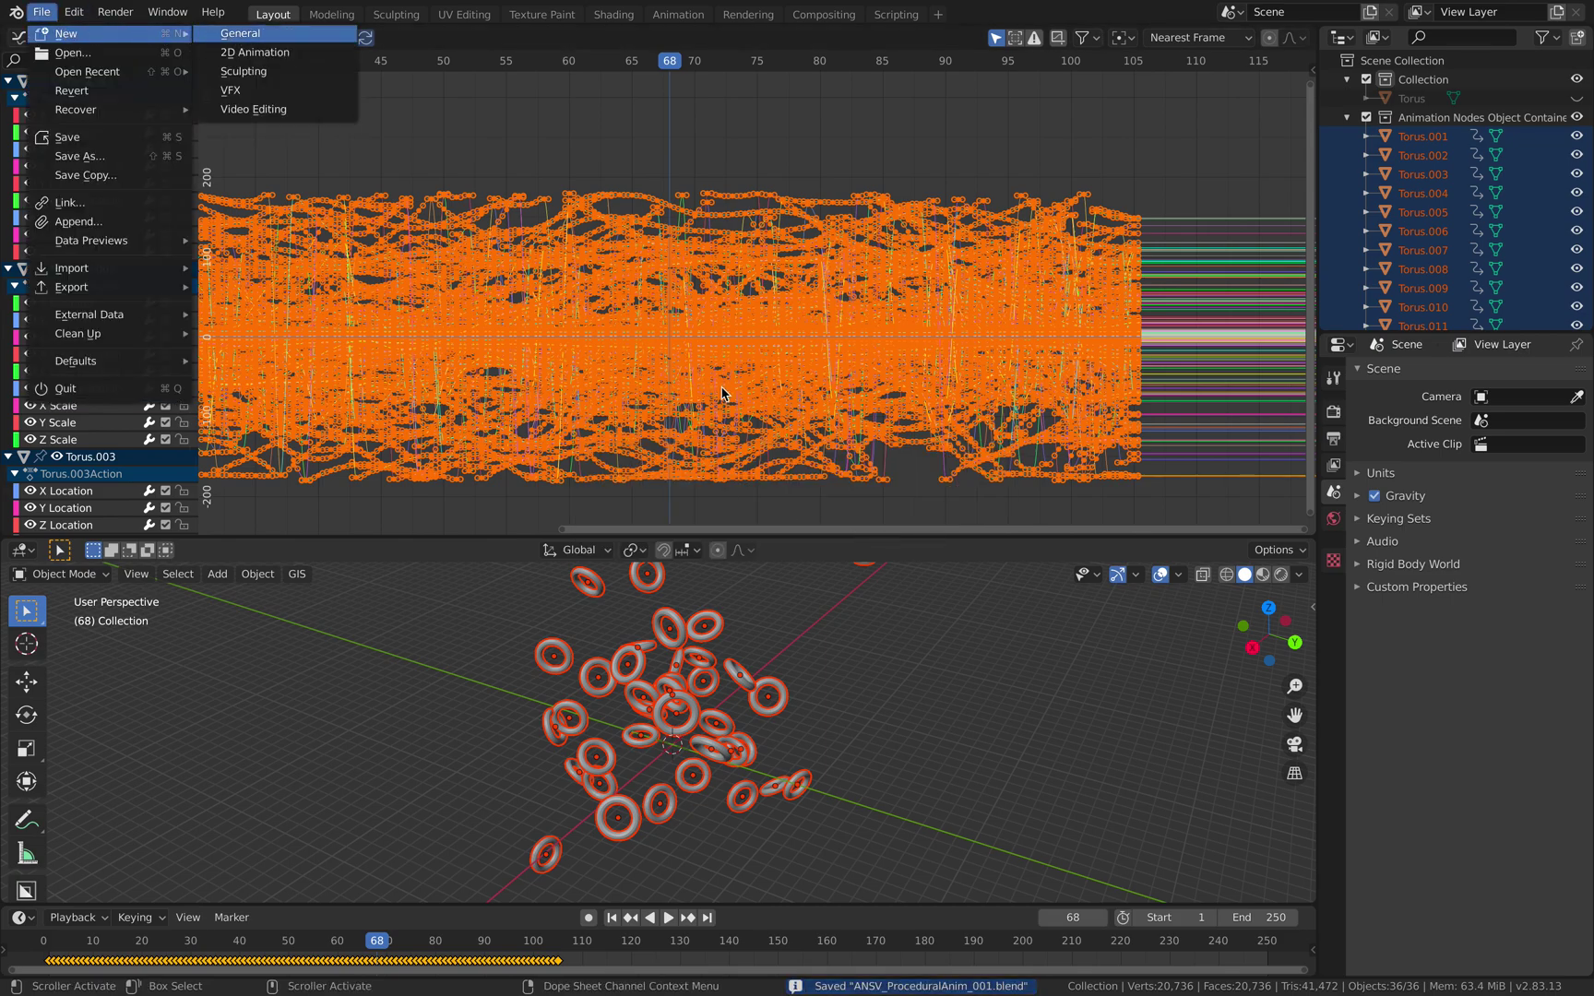
key("Return")
- Delete all default objects from the new scene
key("a")
key("Delete")
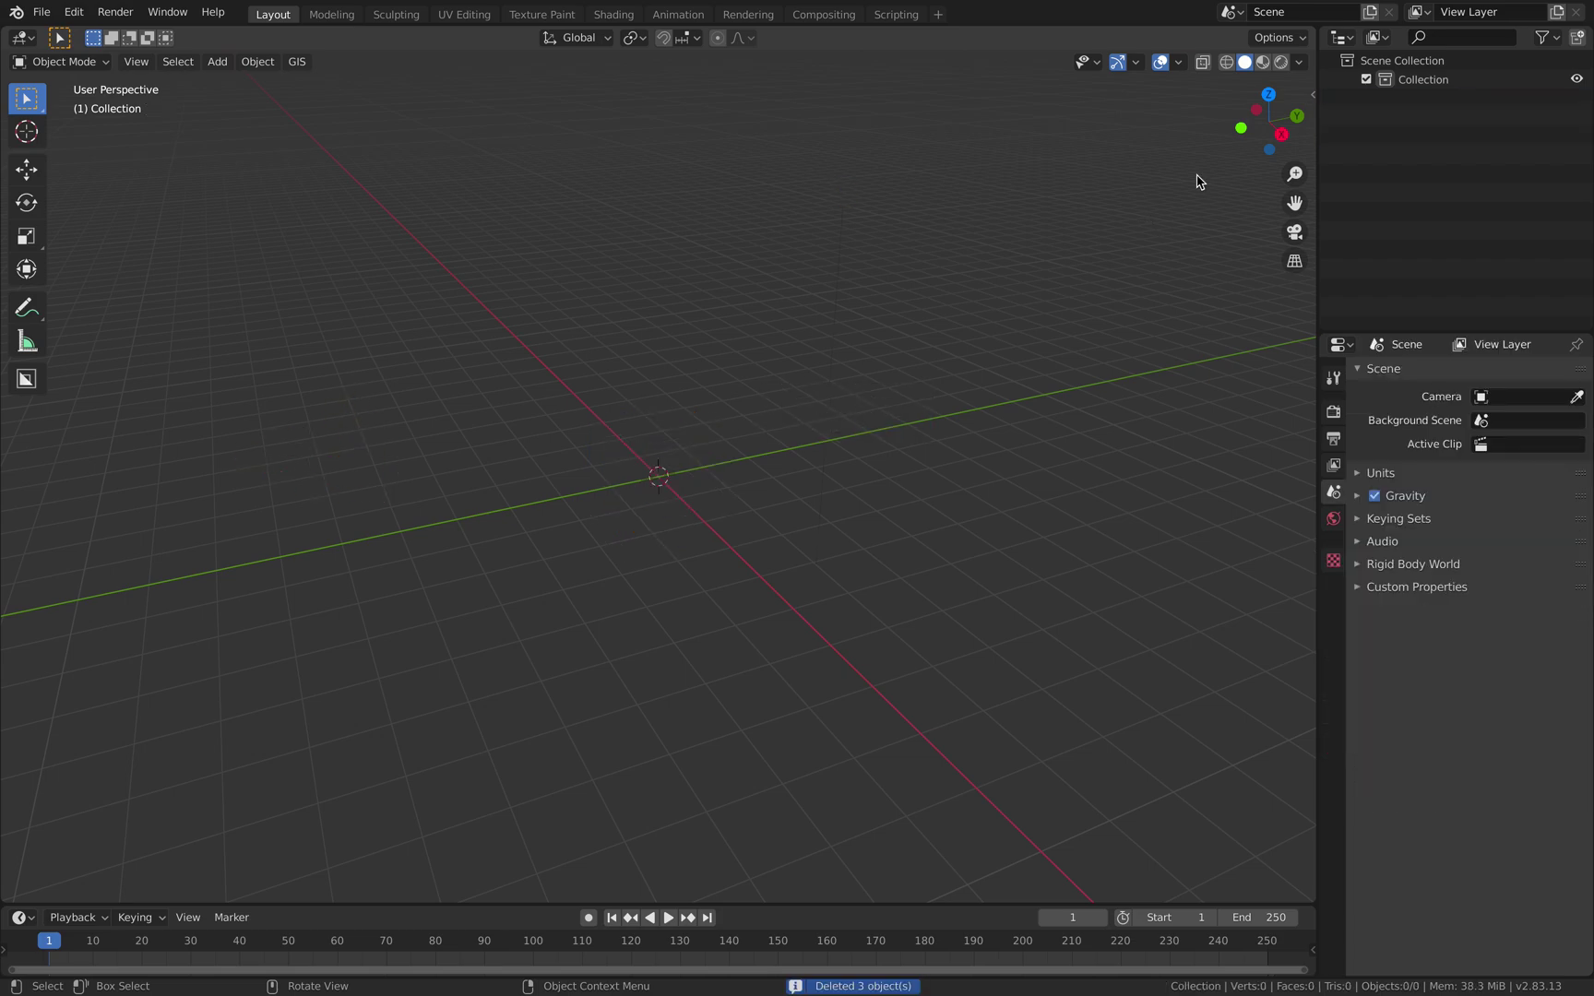
- Split the viewport horizontally, make the upper area a Sverchok Nodes editor, create a new node tree and hide its sidebar
left_click_drag(1316, 32, 757, 444)
left_click(24, 38)
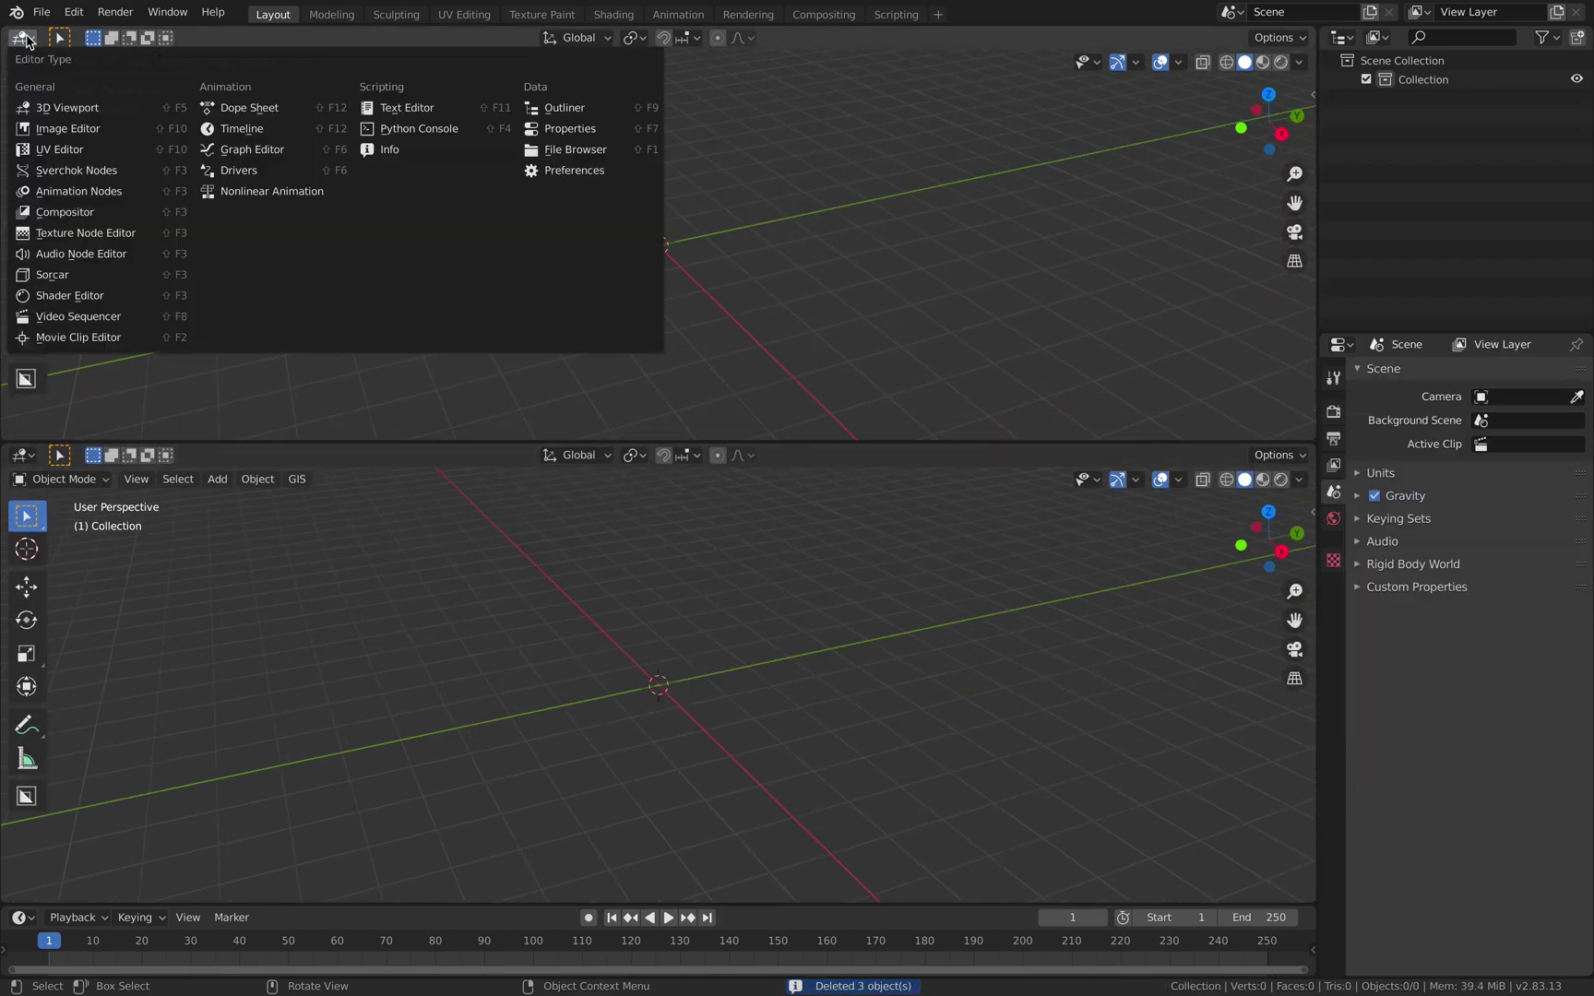
left_click(107, 171)
left_click(642, 37)
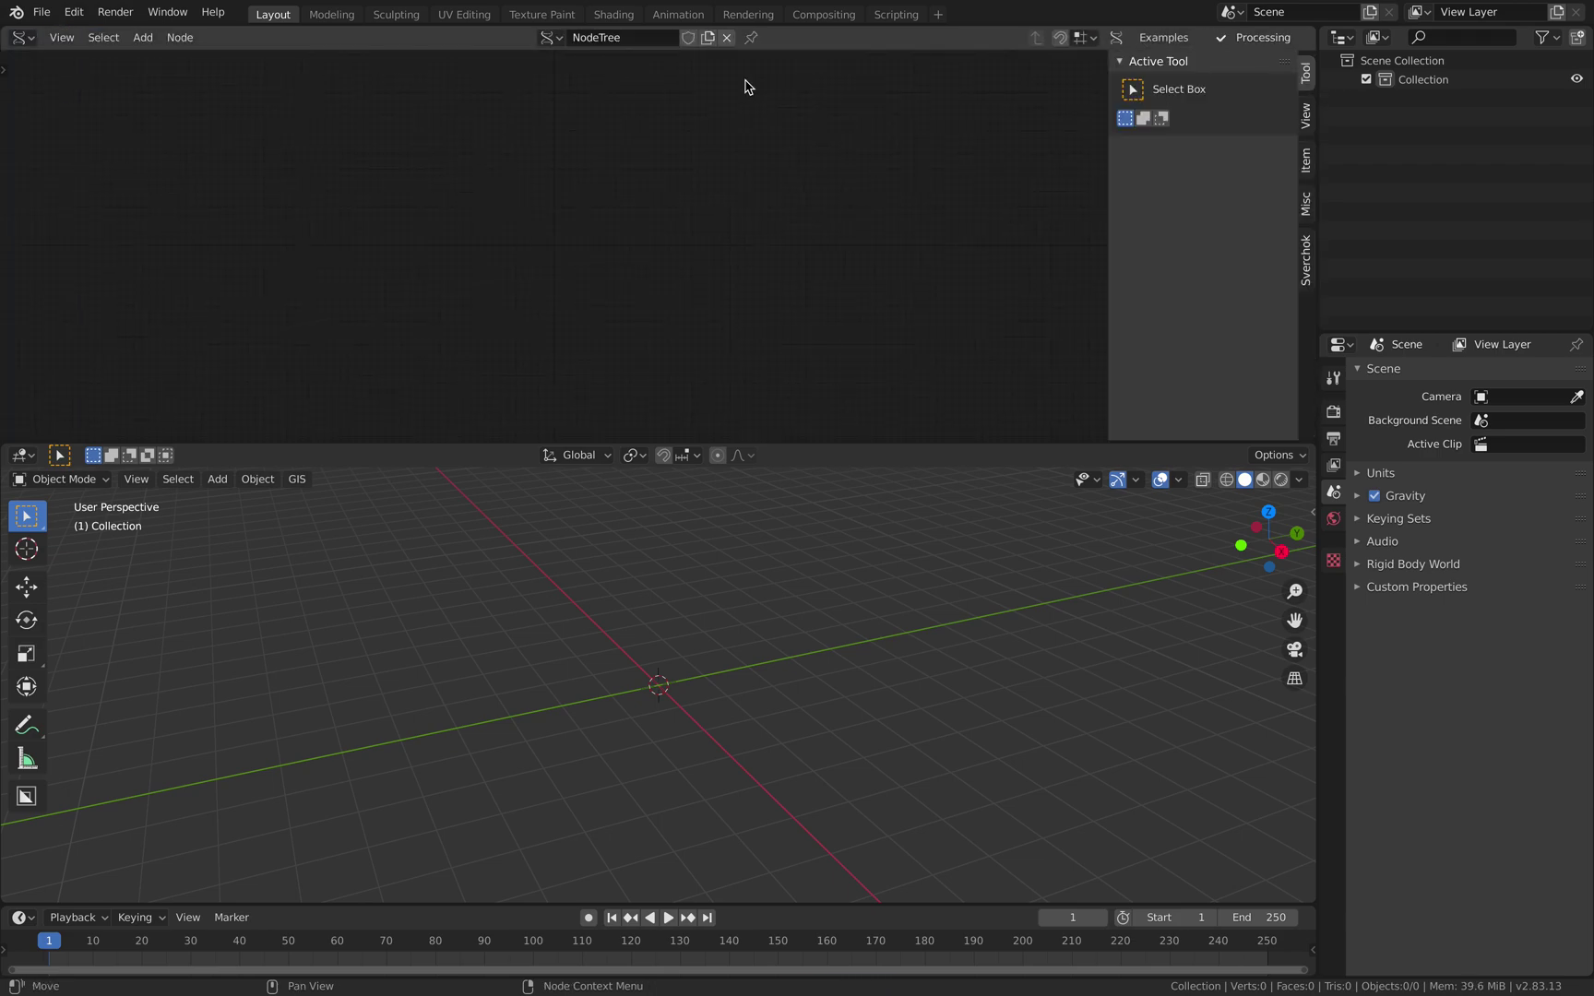
key("n")
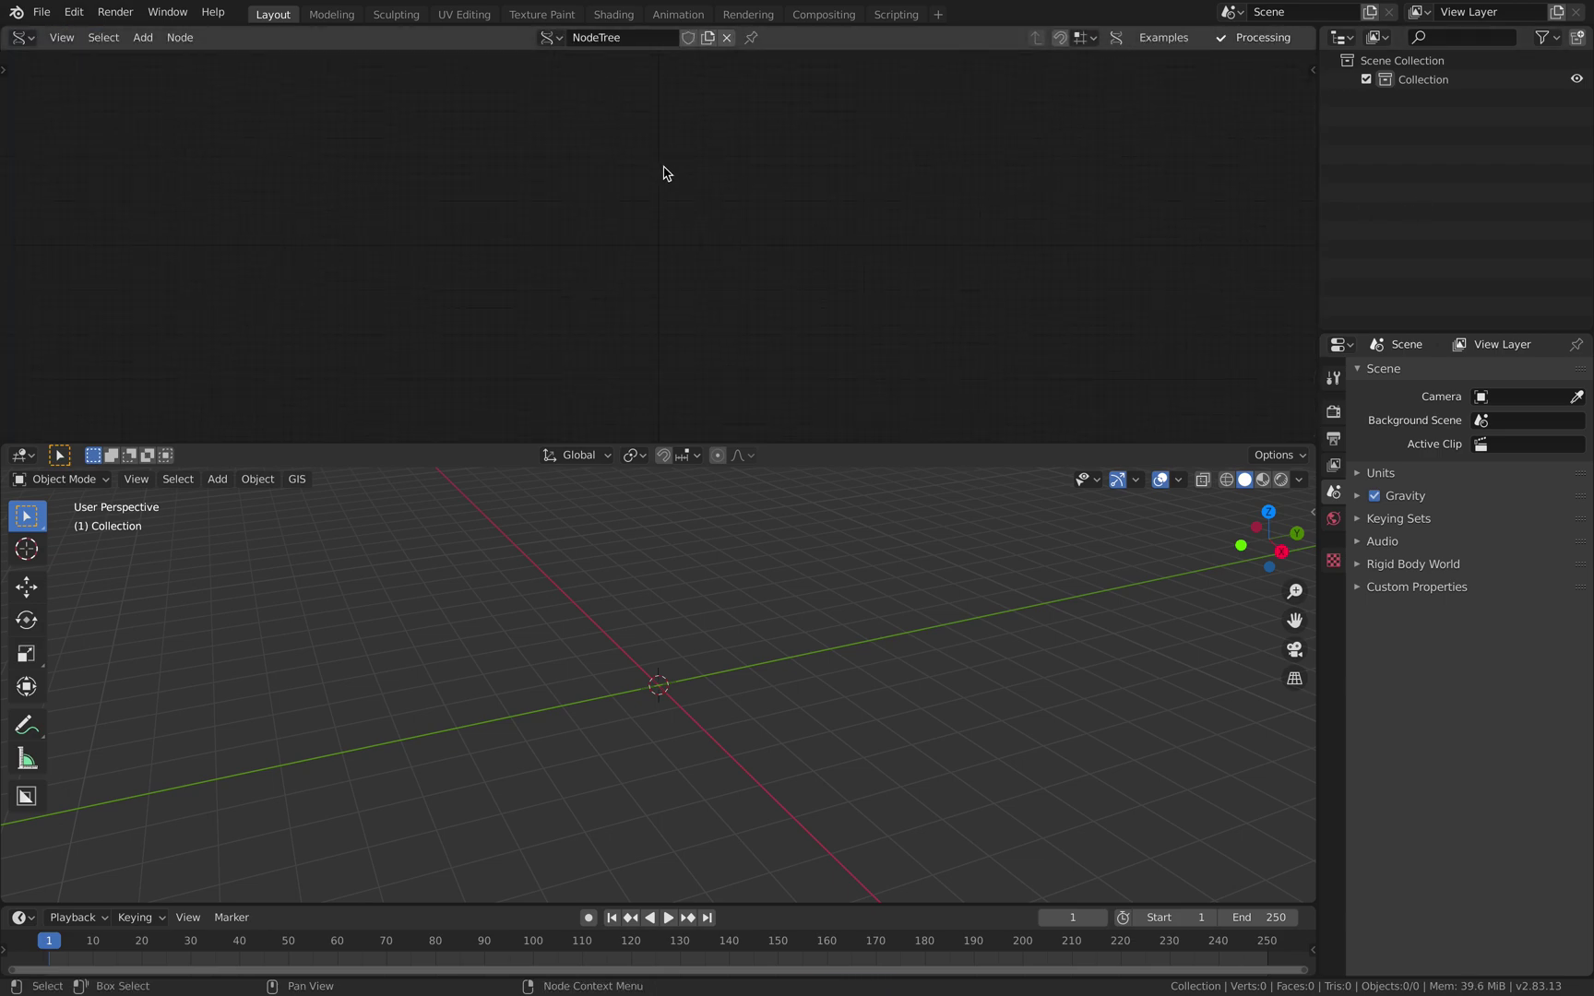
- Add a Viewer BMesh node to the Sverchok node tree
key("alt+space")
type("mes")
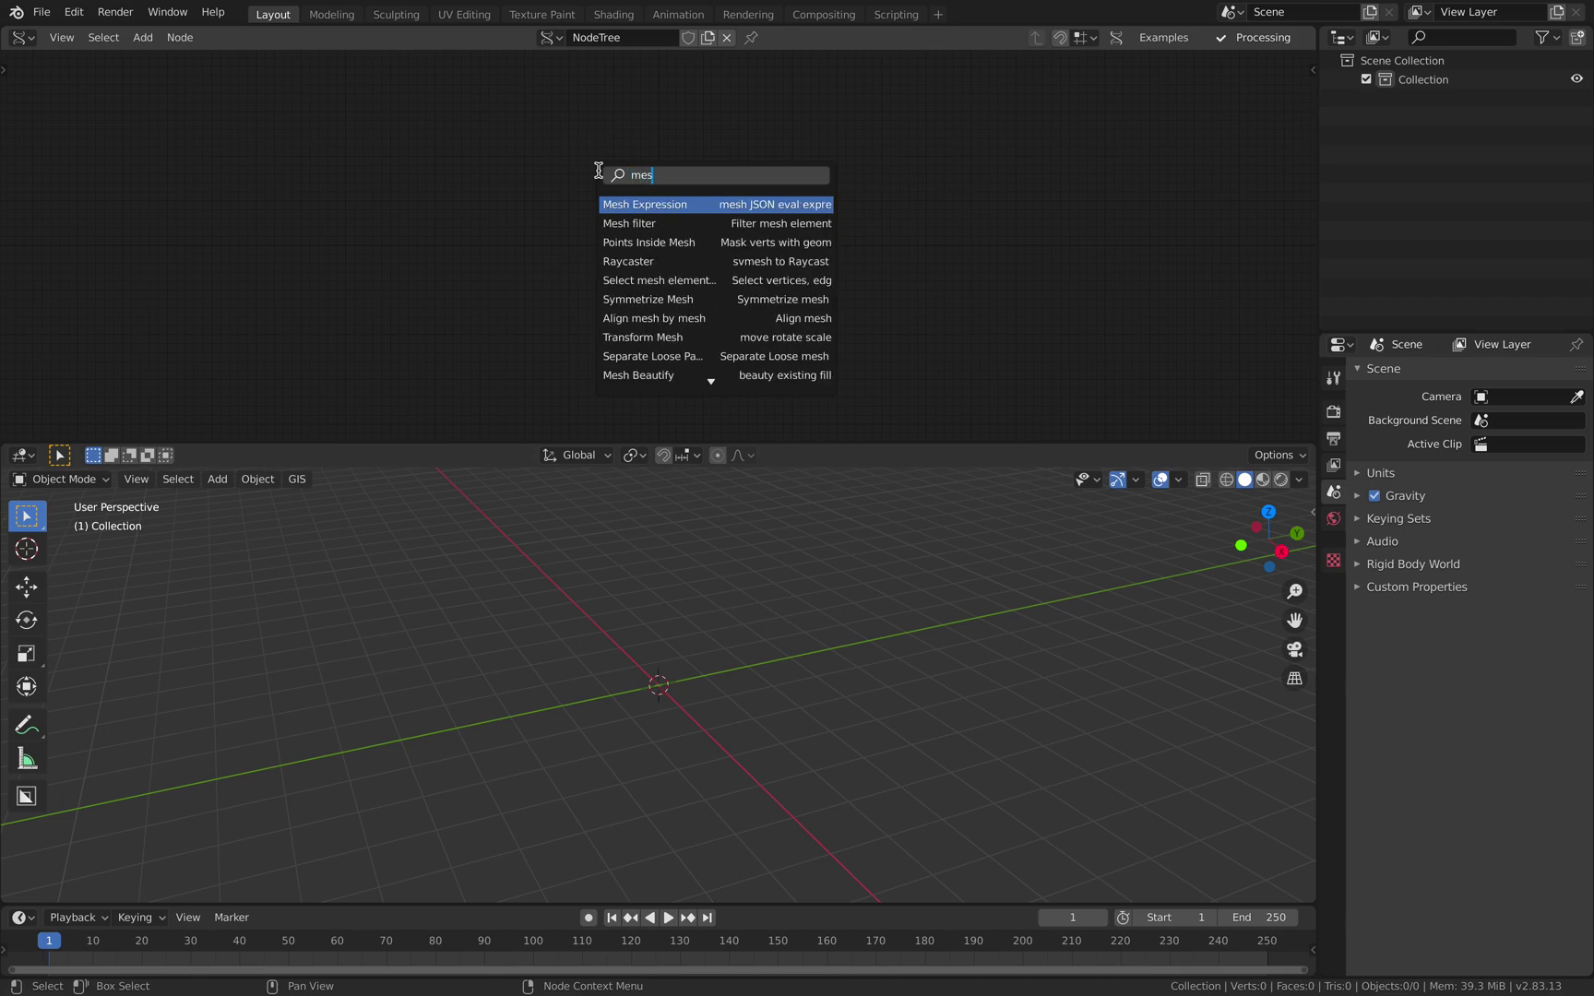
key("BackSpace")
key("BackSpace")
key("BackSpace")
type("obj")
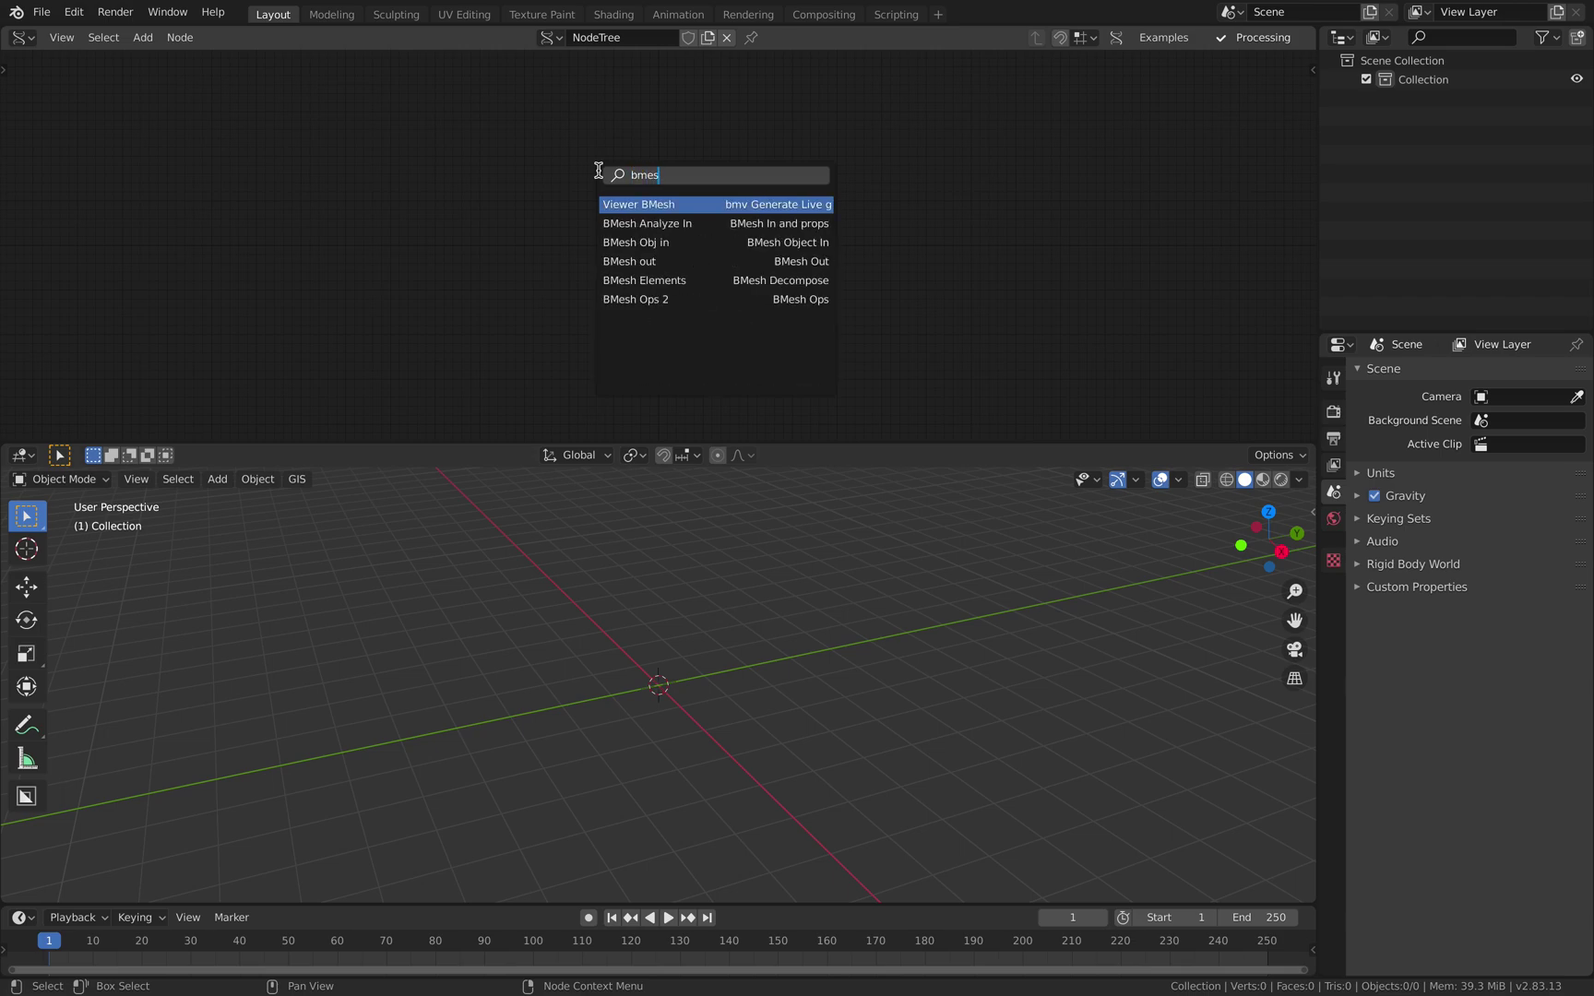
key("Return")
left_click(738, 170)
- Add a Torus node and link its vertices, edges and polygons to the BMesh viewer
scroll(738, 170, "up", 2)
key("alt+space")
type("torus")
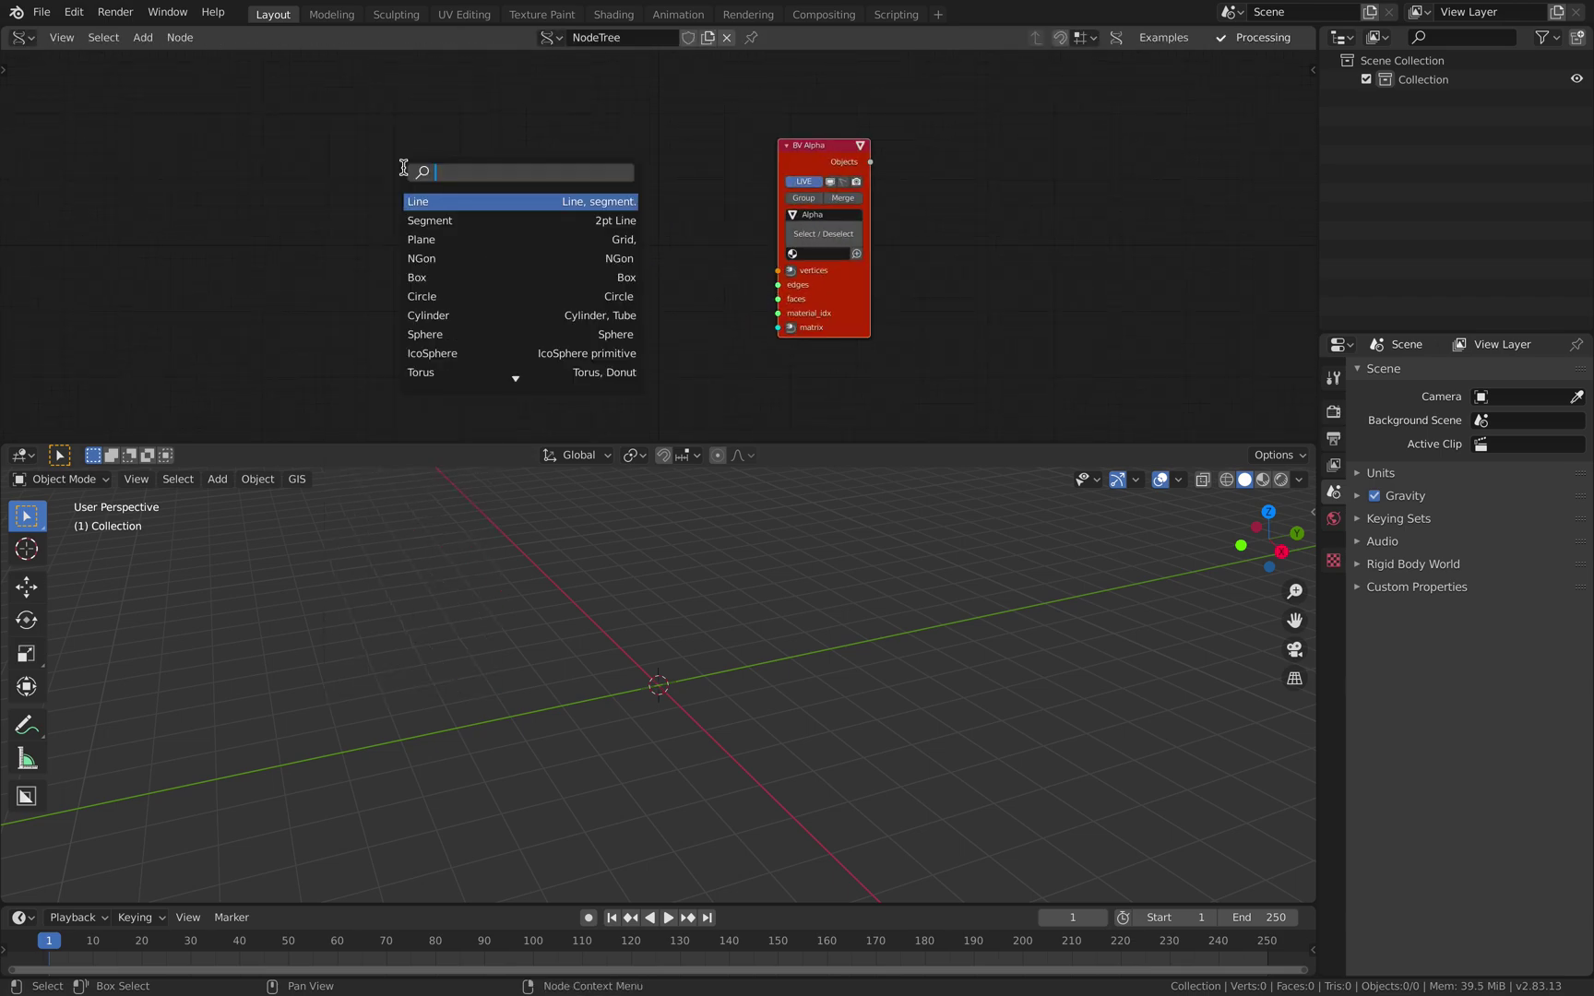
key("Return")
left_click(416, 167)
scroll(420, 168, "up", 1)
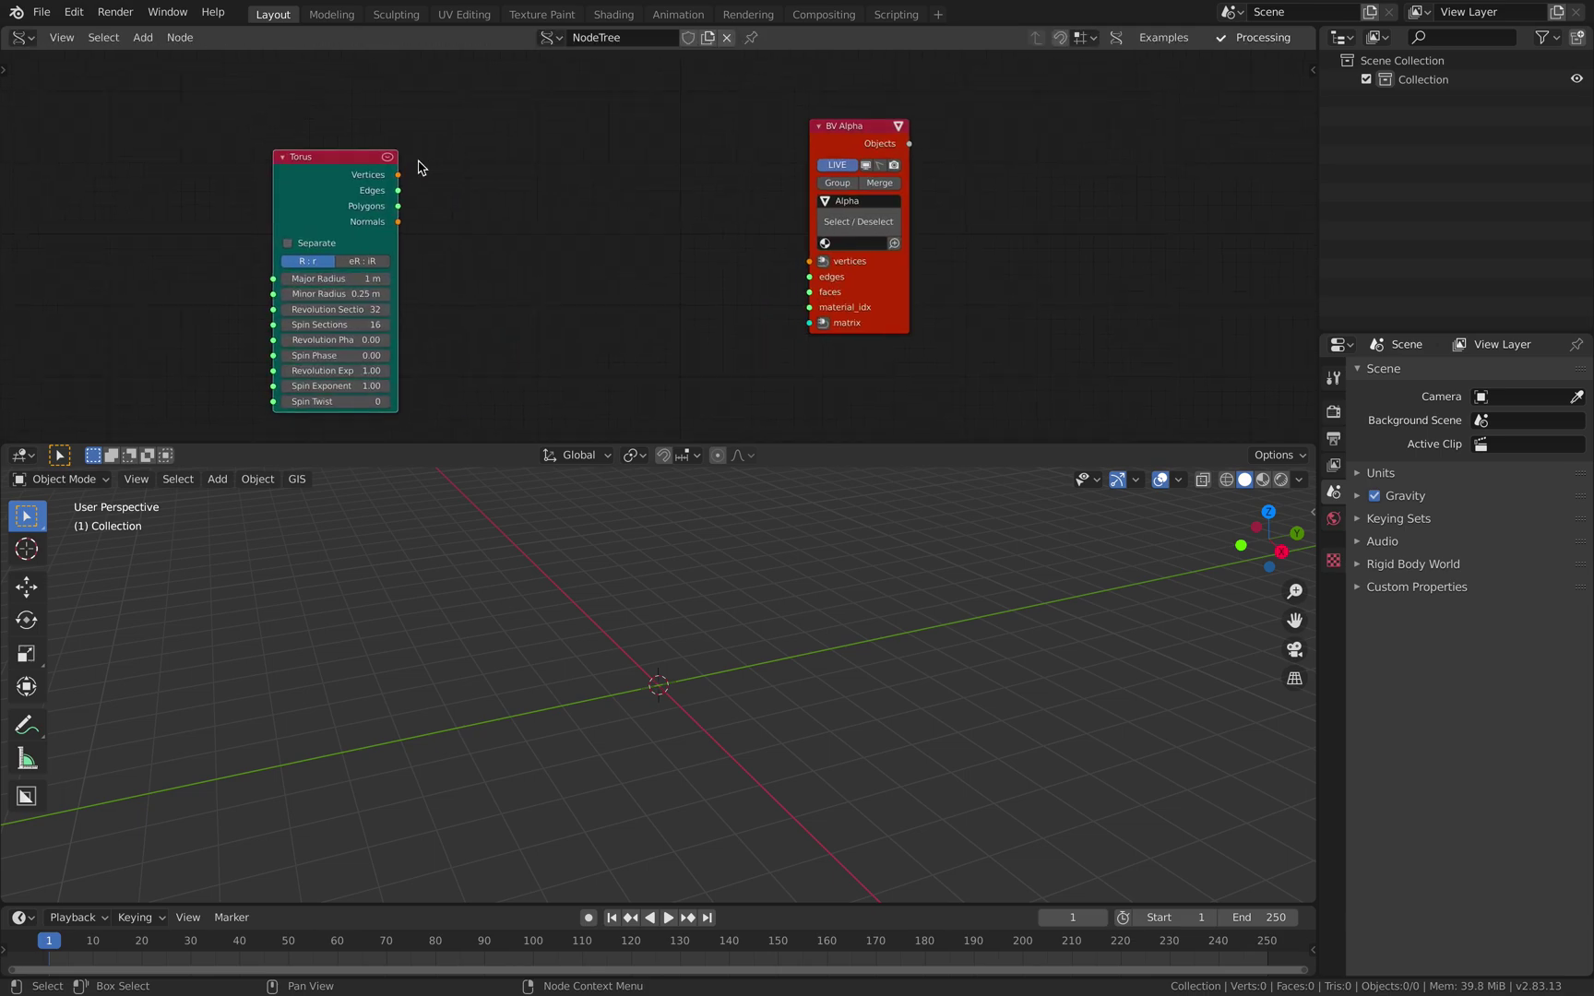
left_click(873, 134, "shift")
key("f")
left_click(722, 130)
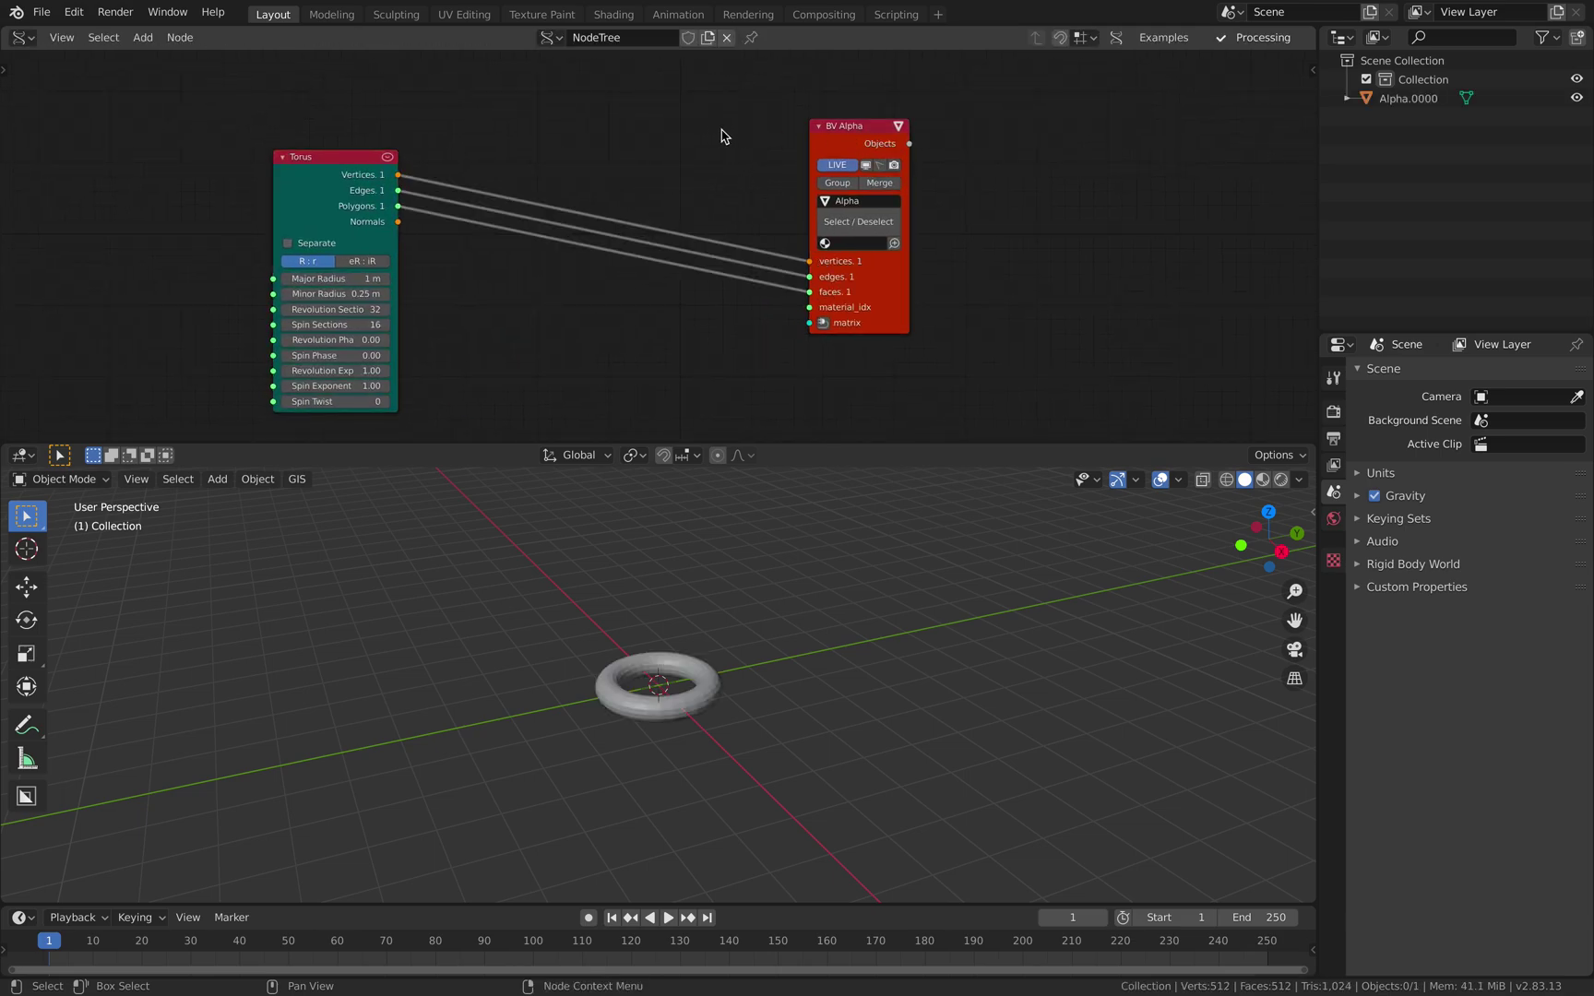
- Add a Matrix In node to the viewer's matrix input and space the Torus, Matrix In and viewer nodes apart
middle_click_drag(723, 130, 745, 122)
left_click_drag(883, 130, 916, 131)
left_click_drag(884, 314, 933, 311)
left_click(933, 311)
left_click_drag(699, 213, 820, 299)
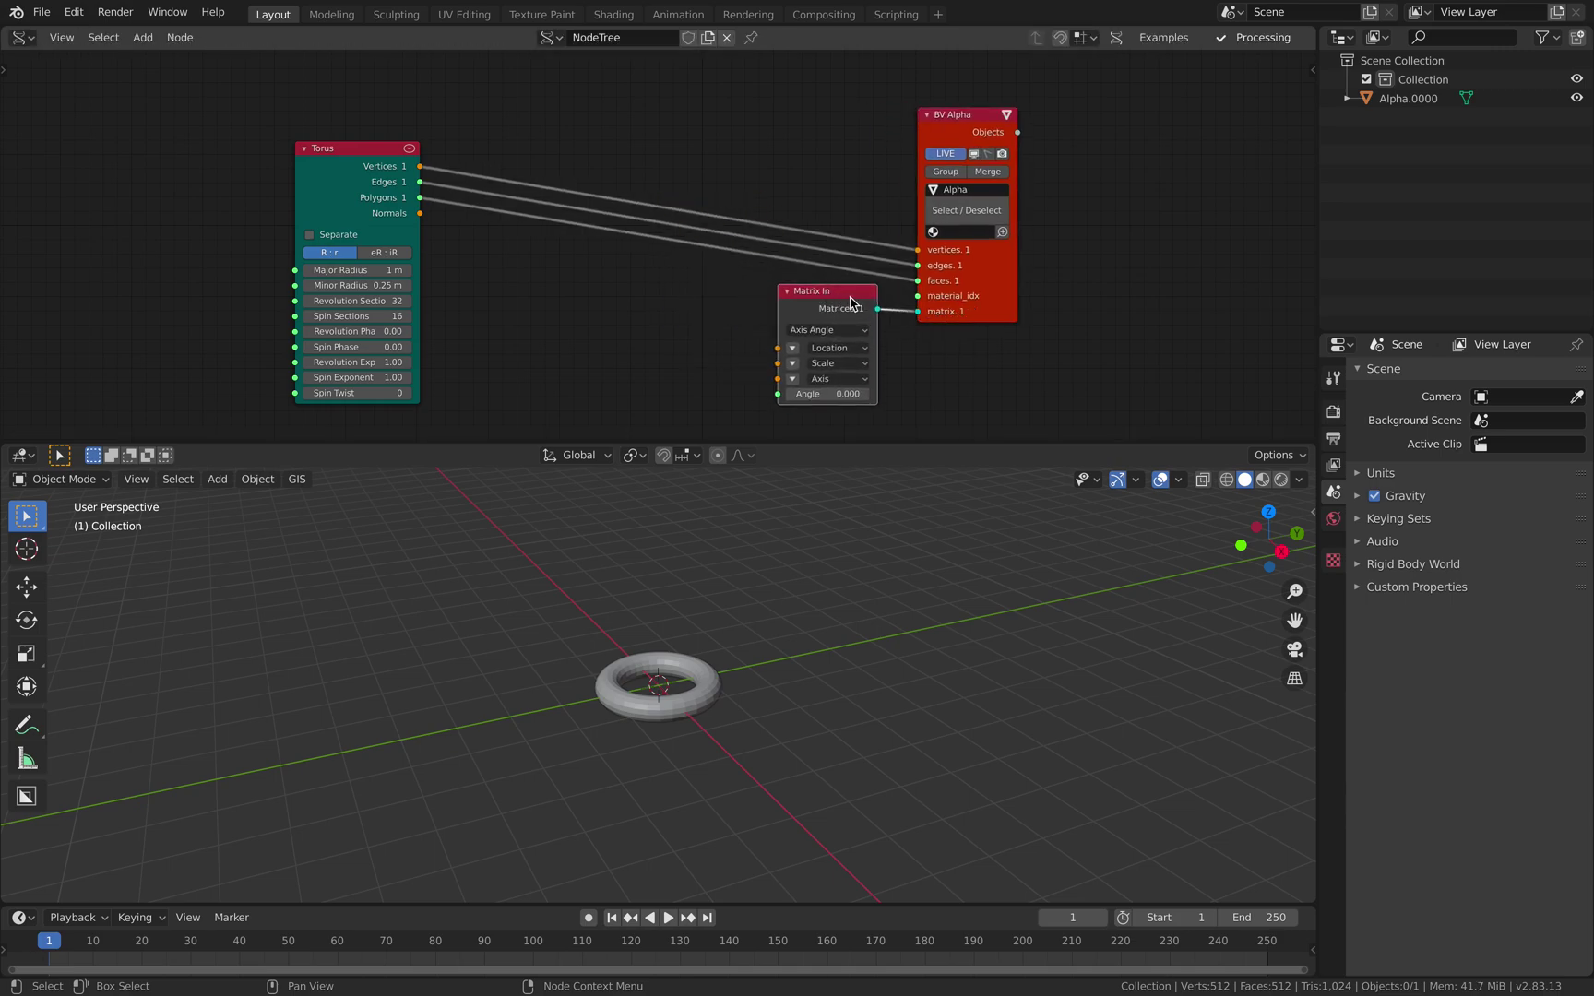
middle_click_drag(831, 244, 870, 224)
left_click_drag(410, 159, 335, 110)
- Add a Vector P Field node and link its verts output to the Matrix In node's Location input
scroll(644, 290, "up", 1)
key("shift+a")
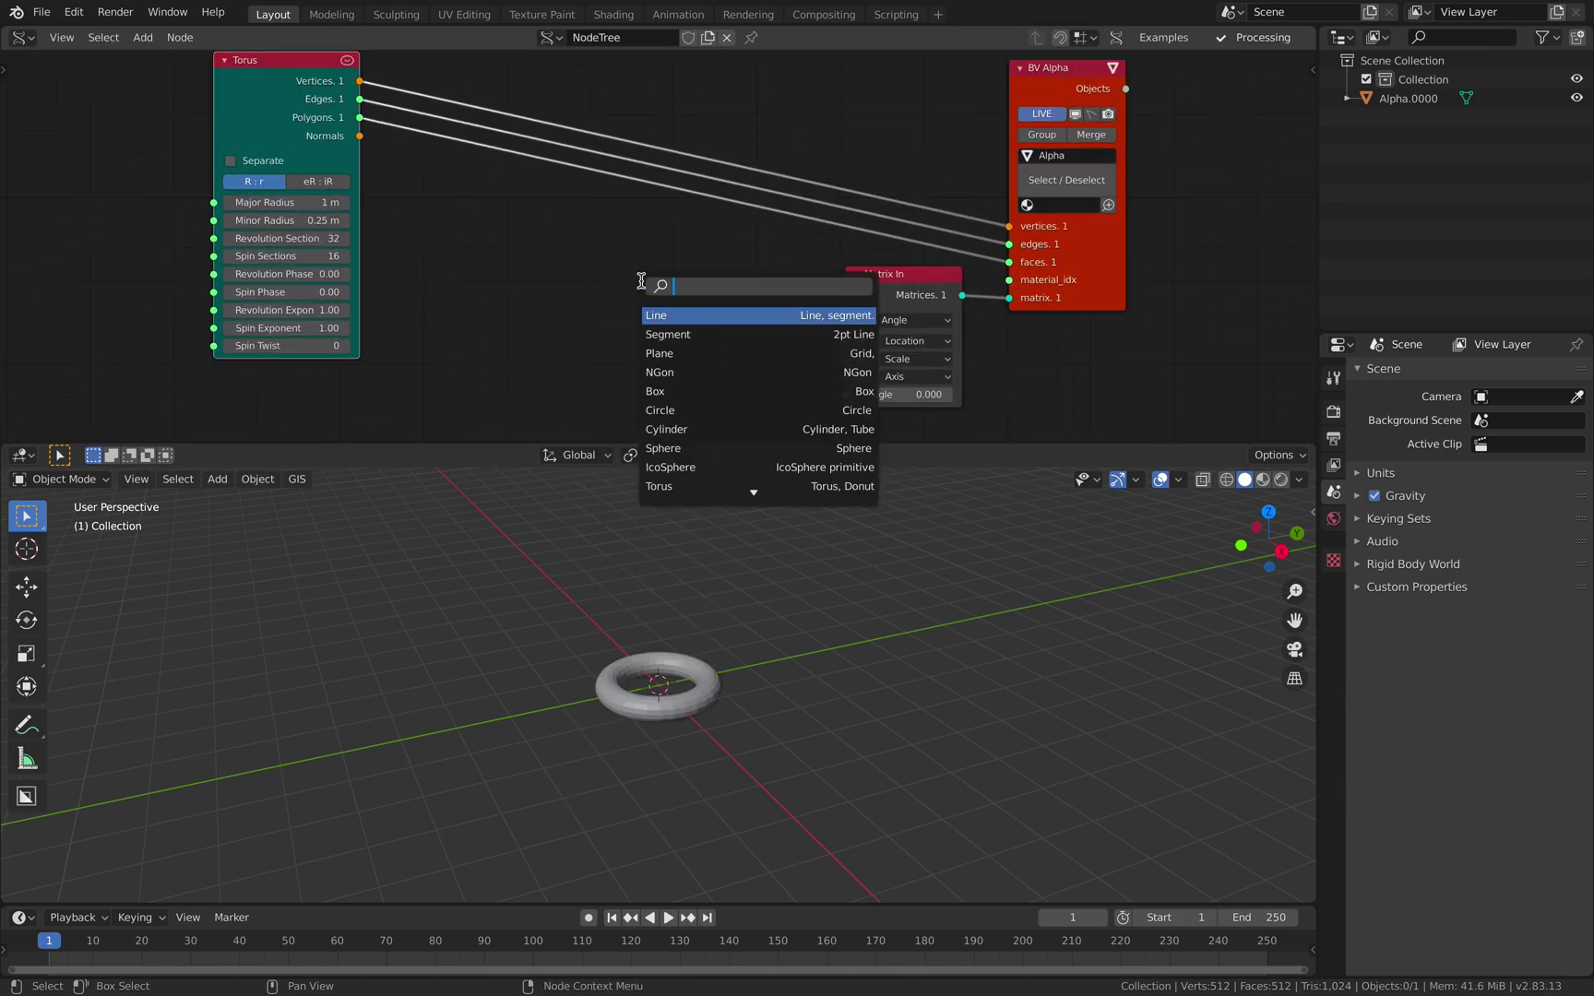
type("vector p")
key("Down")
key("Down")
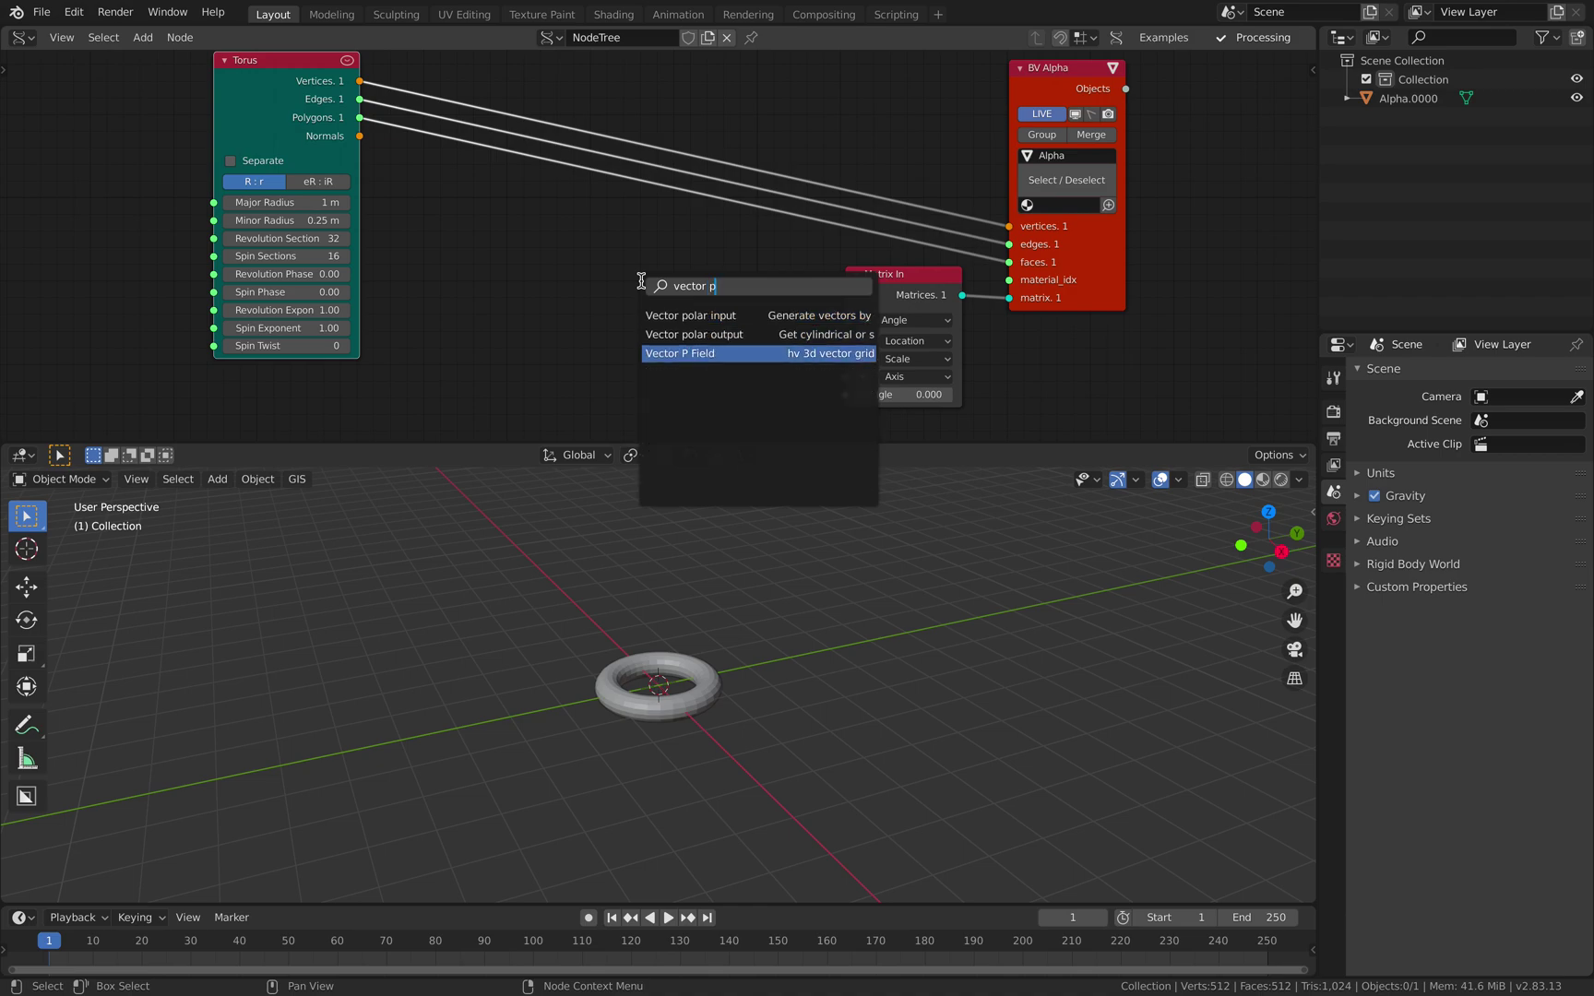
key("Return")
left_click(587, 278)
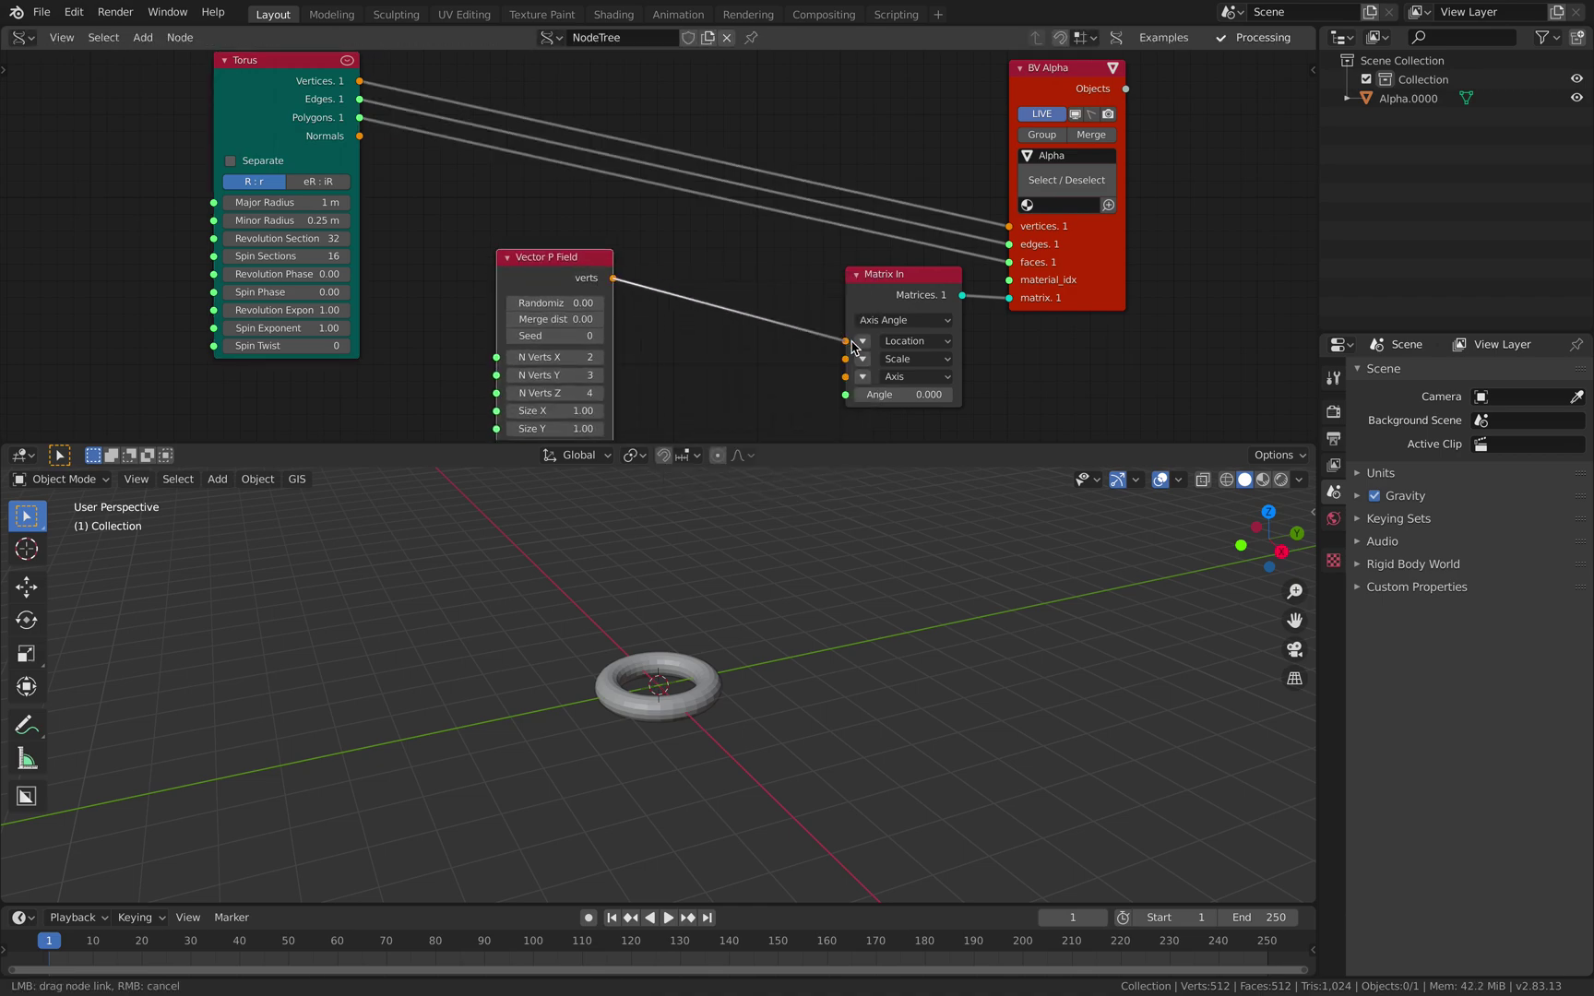
left_click_drag(852, 347, 846, 342)
- Set the Vector P Field to 4 vertices and a size of 5.44 on the X, Y and Z axes
middle_click_drag(588, 398, 583, 326)
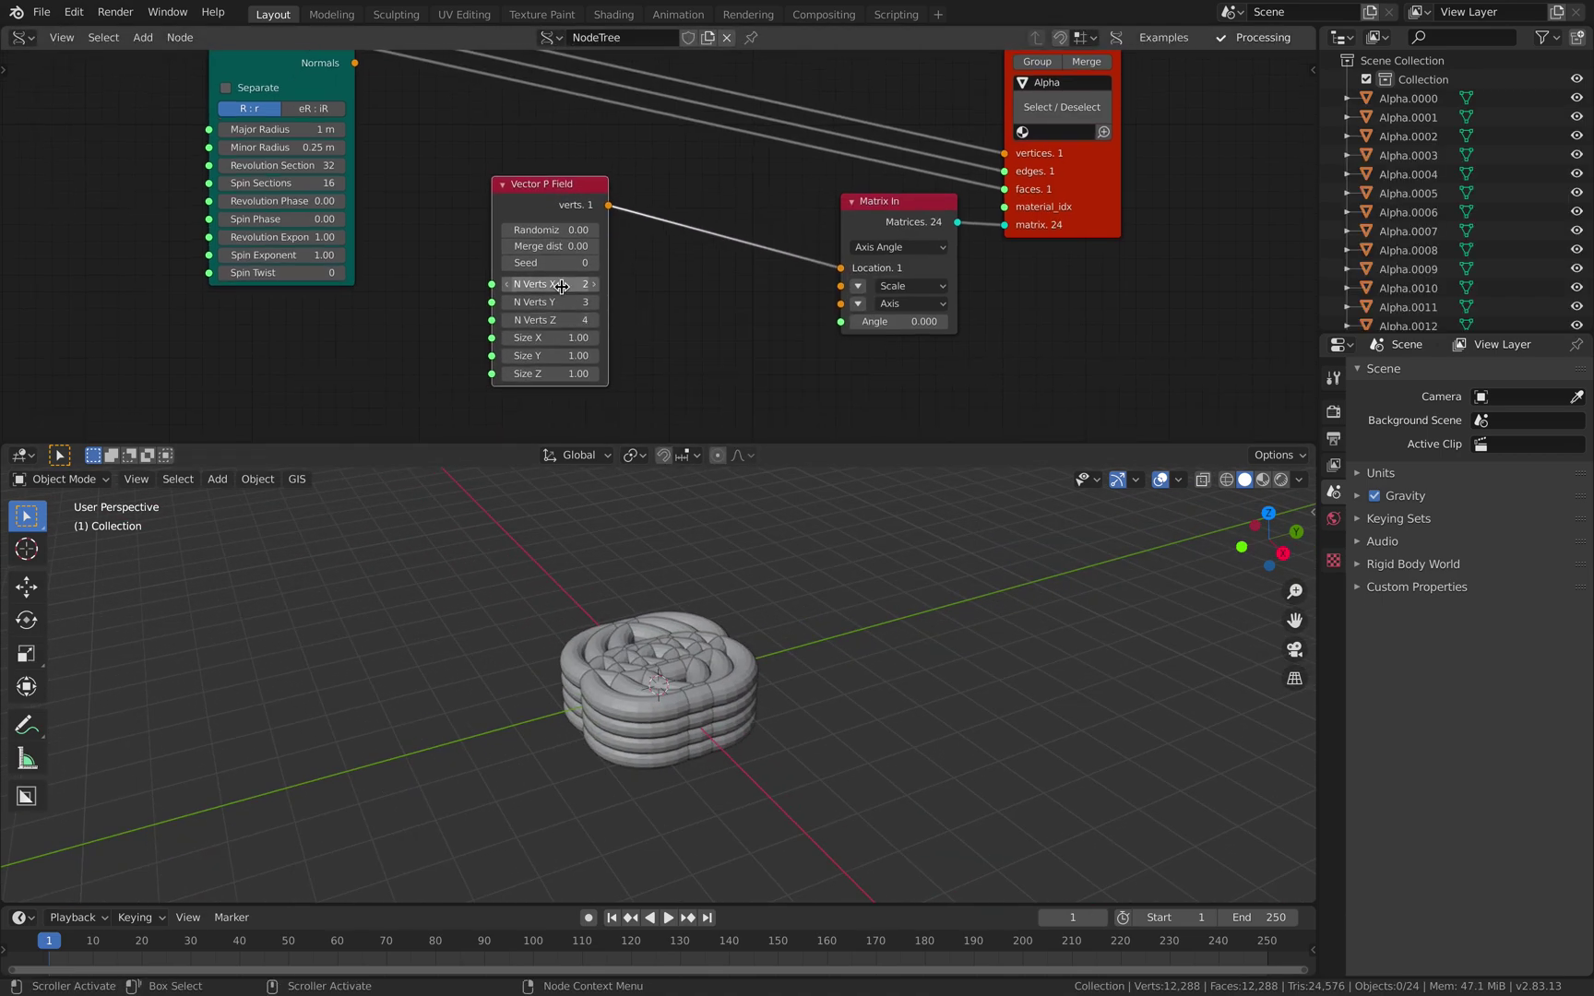
key("Return")
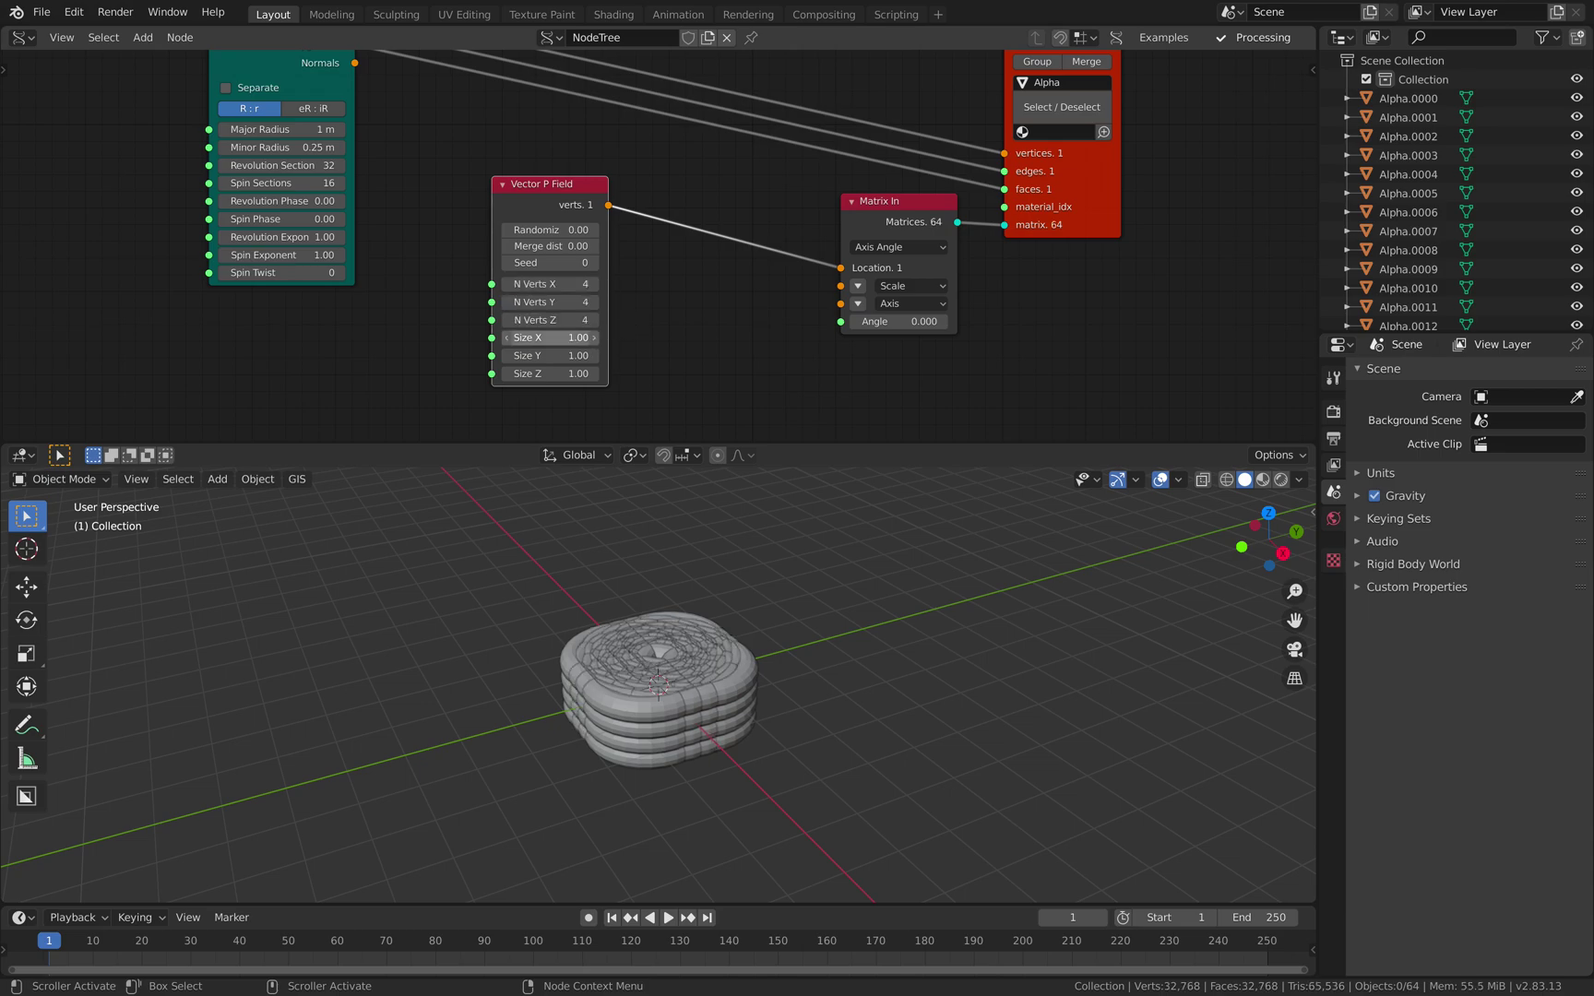
left_click_drag(550, 337, 608, 338)
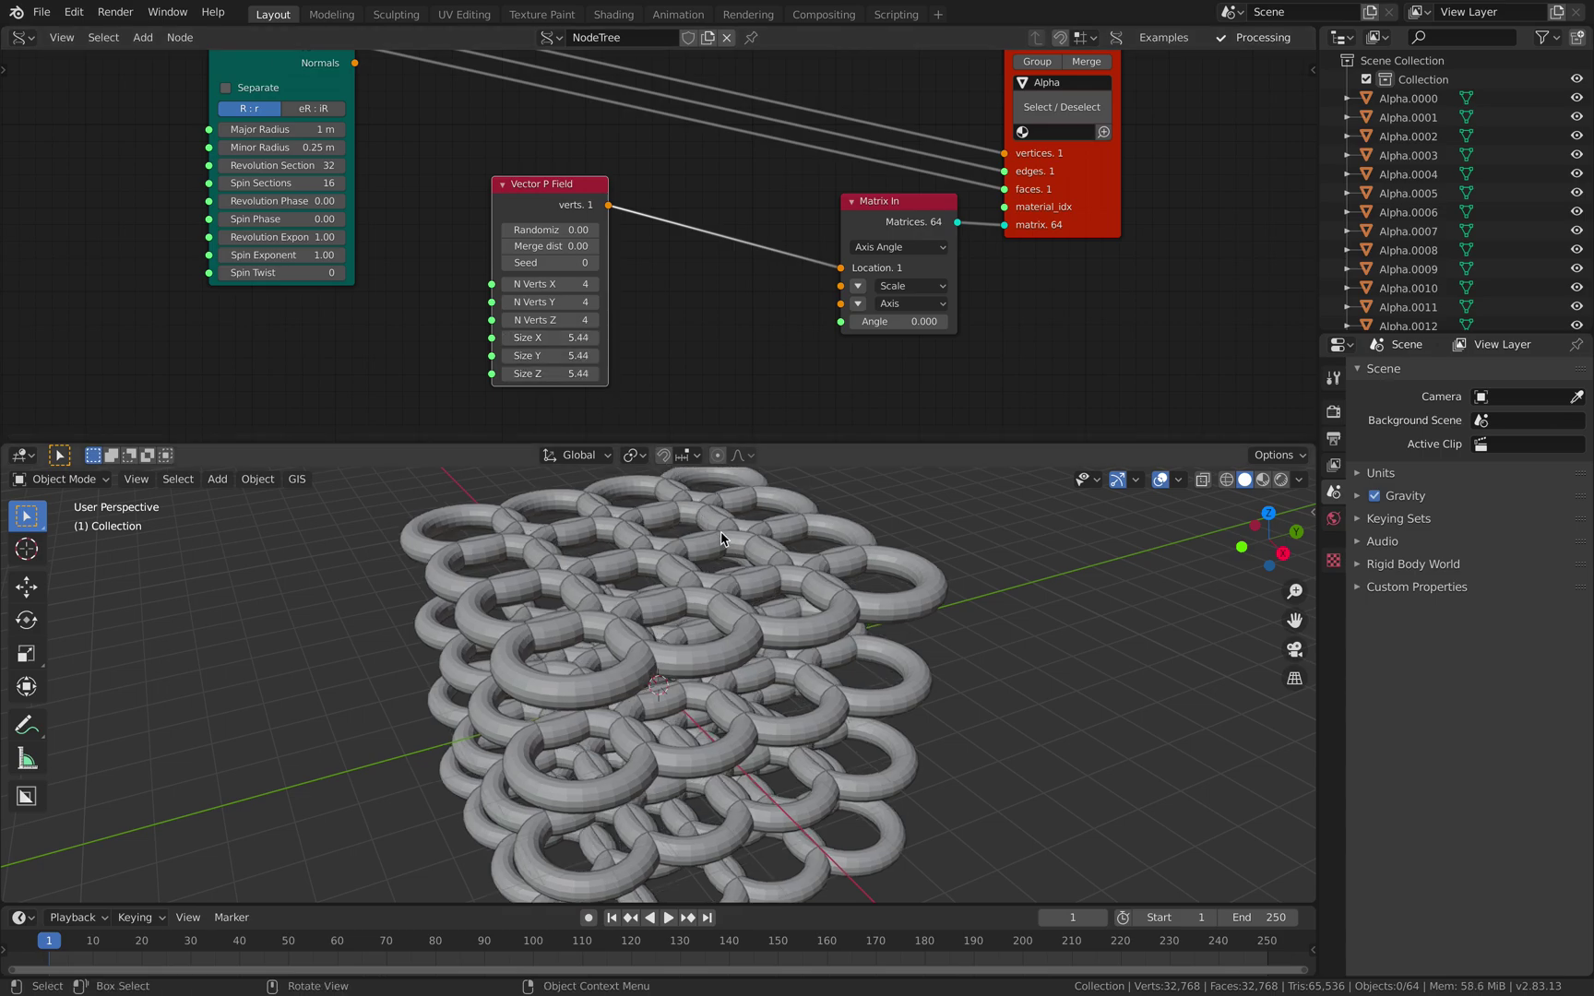
- Set the Vector P Field's N Verts X, Y and Z to 3 and advance the timeline to frame 3
middle_click_drag(730, 541, 591, 514)
mouse_move(1588, 81)
left_mouse_down()
mouse_move(1589, 372)
mouse_move(1586, 73)
left_mouse_up()
middle_click_drag(817, 628, 796, 665)
middle_click_drag(638, 335, 653, 340)
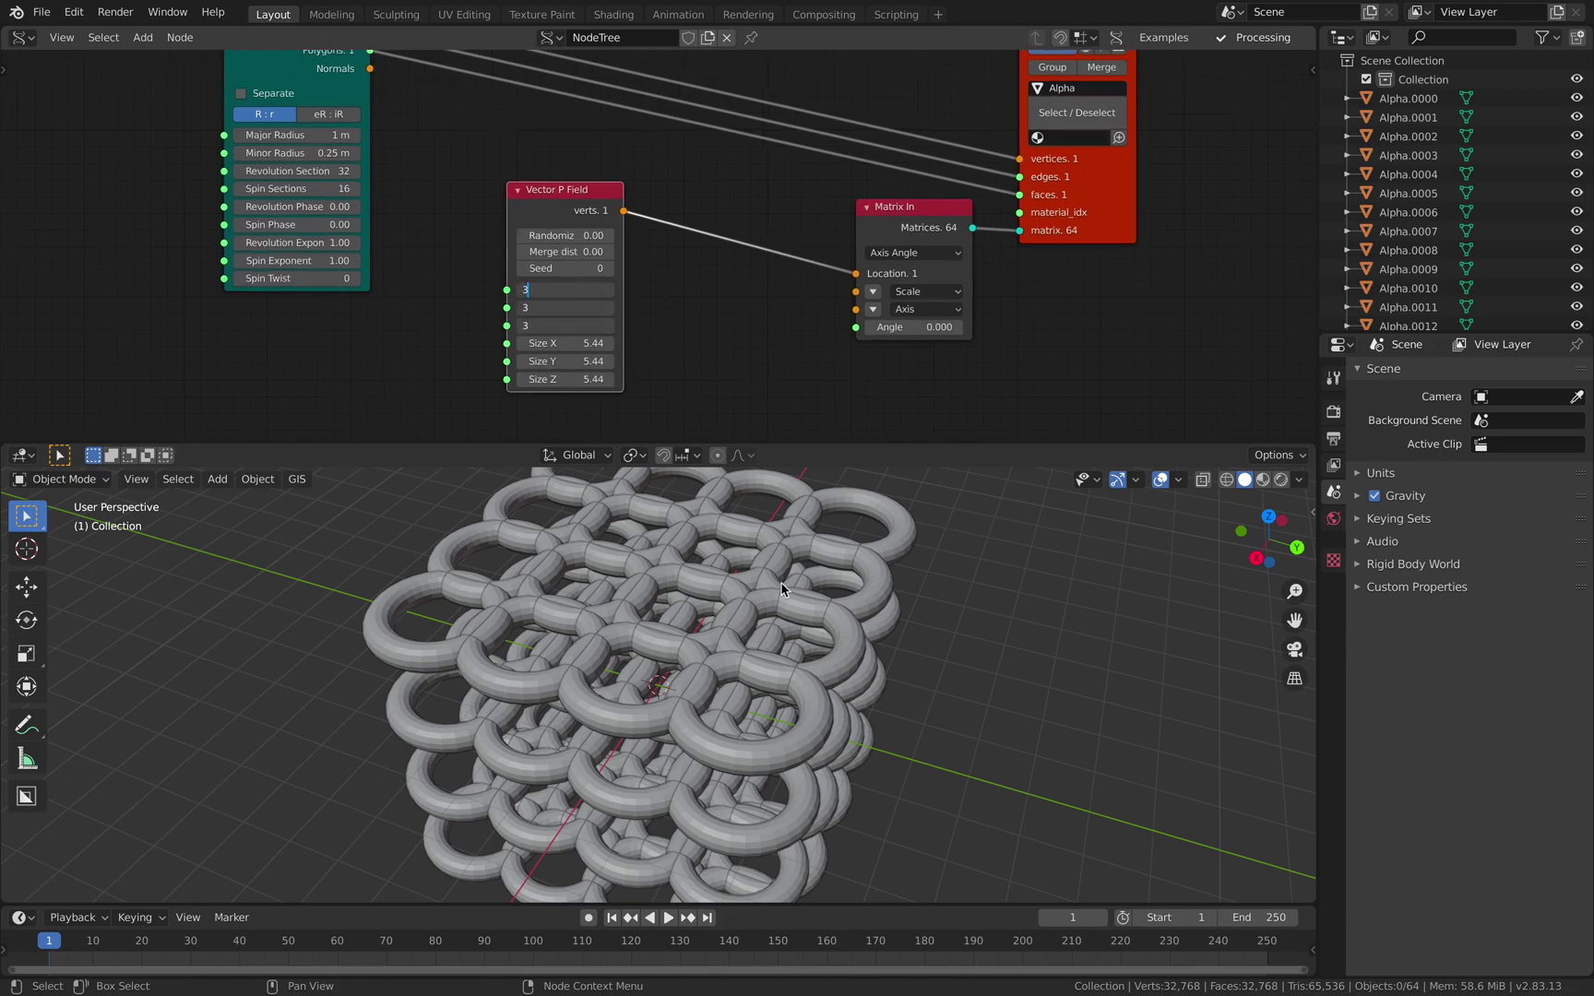
key("Return")
key("Right")
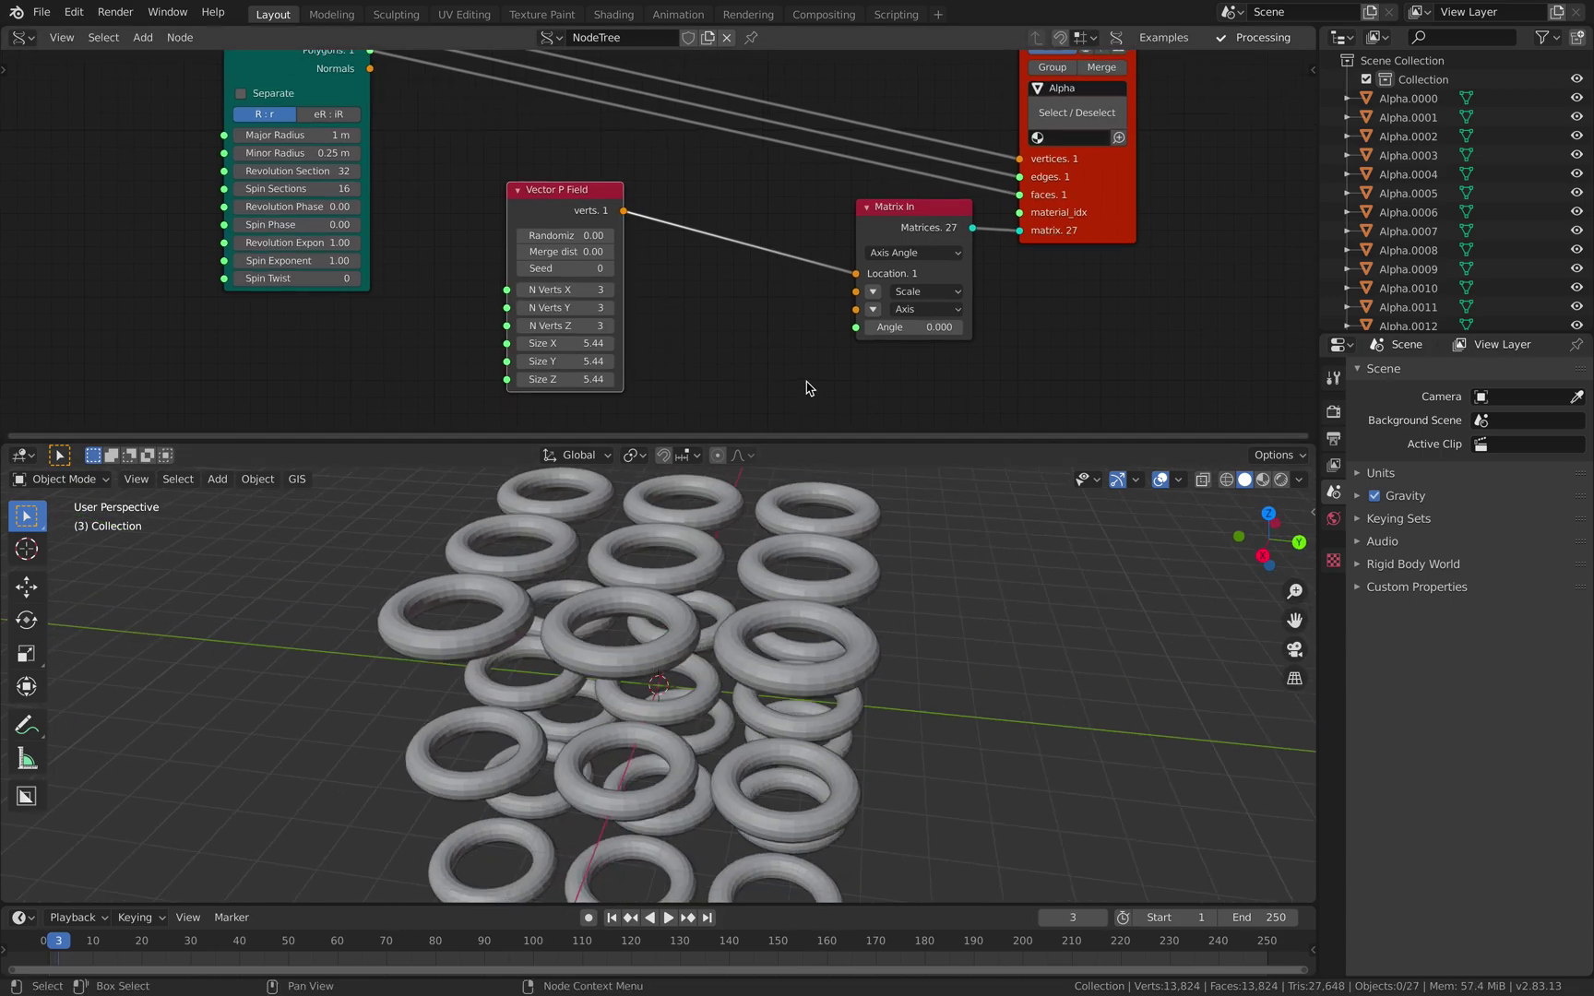
- Insert a Randomize node between the Vector P Field and Matrix In nodes
left_click(824, 571)
key("alt+space")
type("randomize")
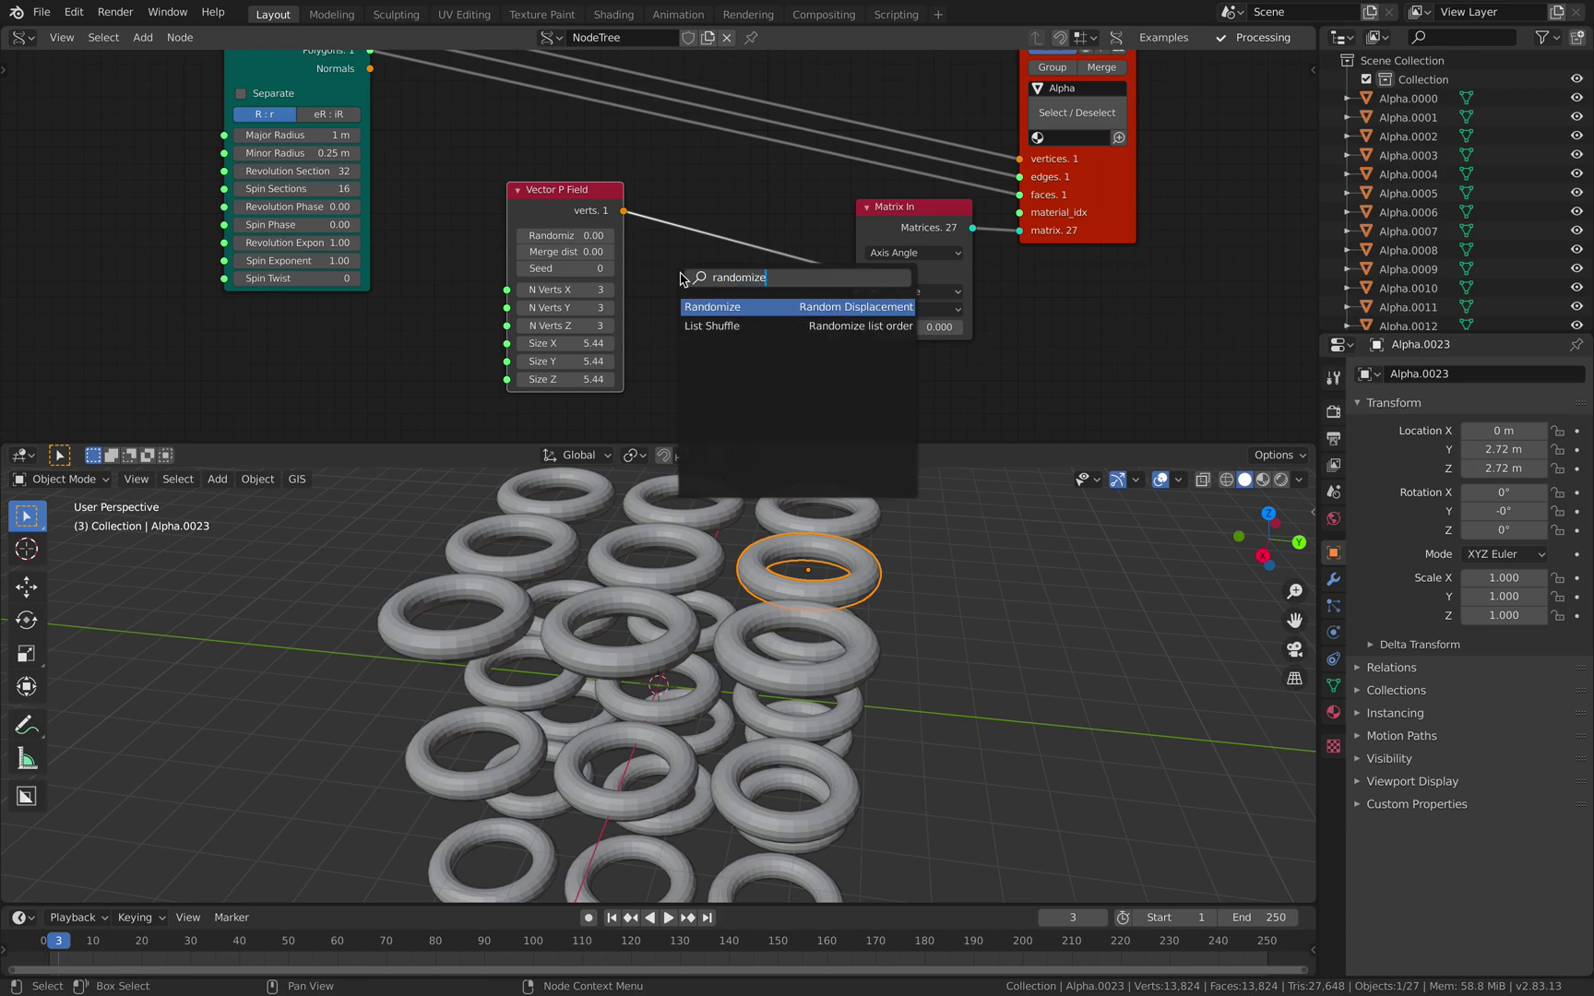
key("Return")
left_click(689, 249)
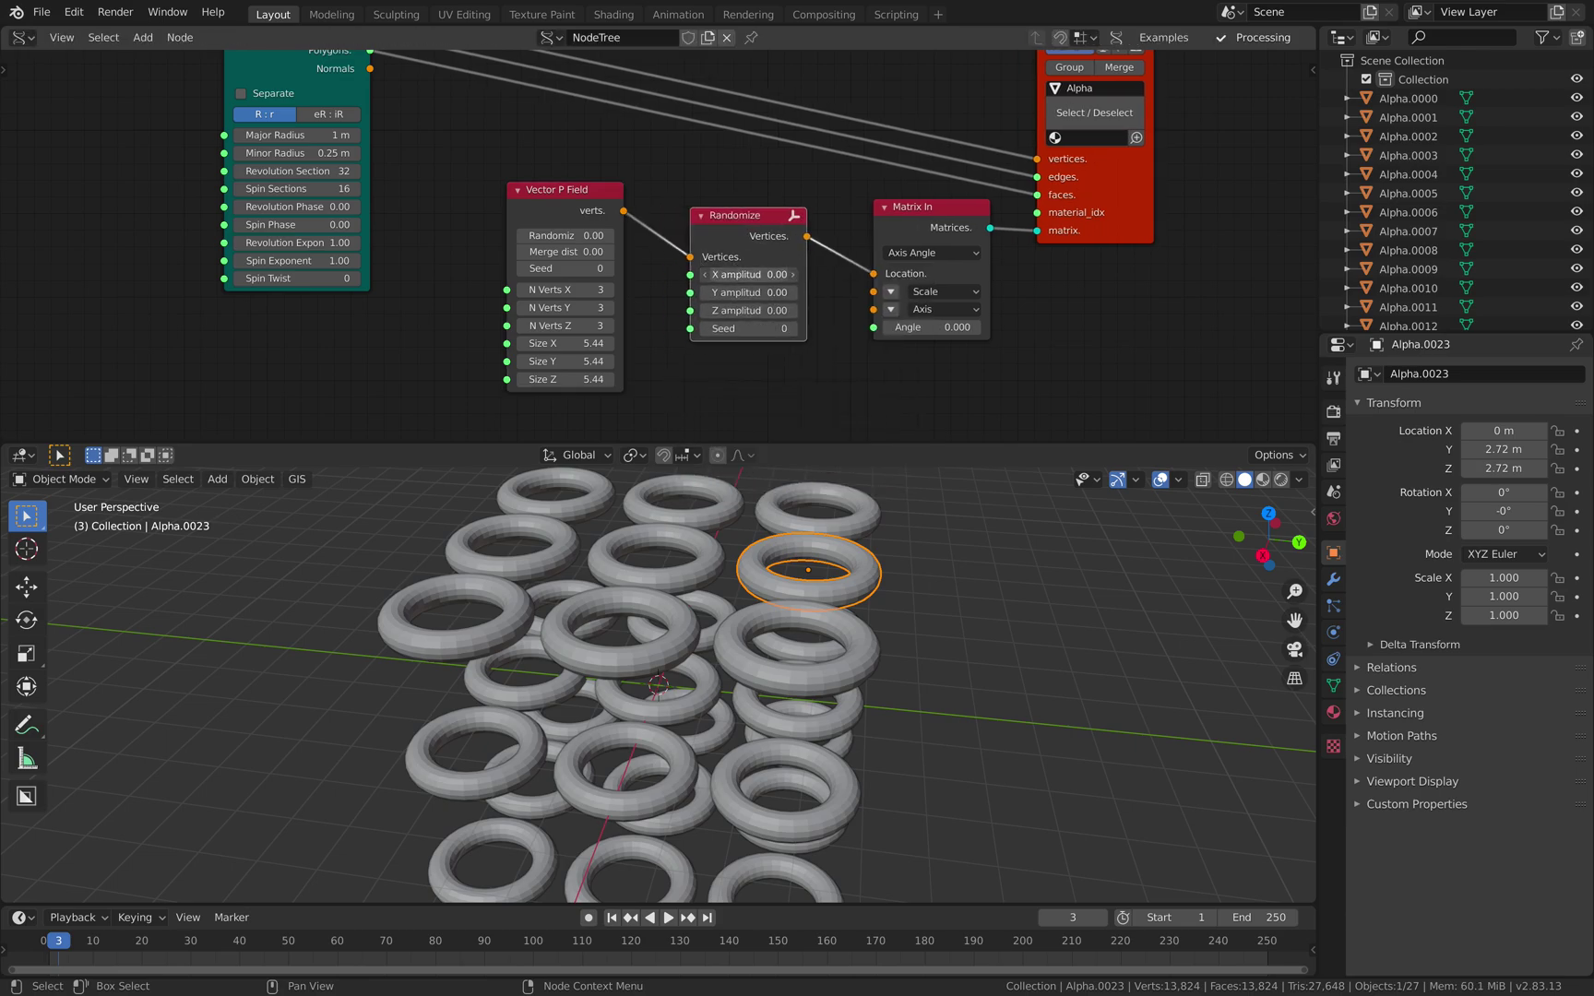
- Set the Randomize node's X, Y and Z amplitudes to 0.90 and its seed to 36
left_click_drag(737, 274, 748, 387)
scroll(646, 360, "down", 2)
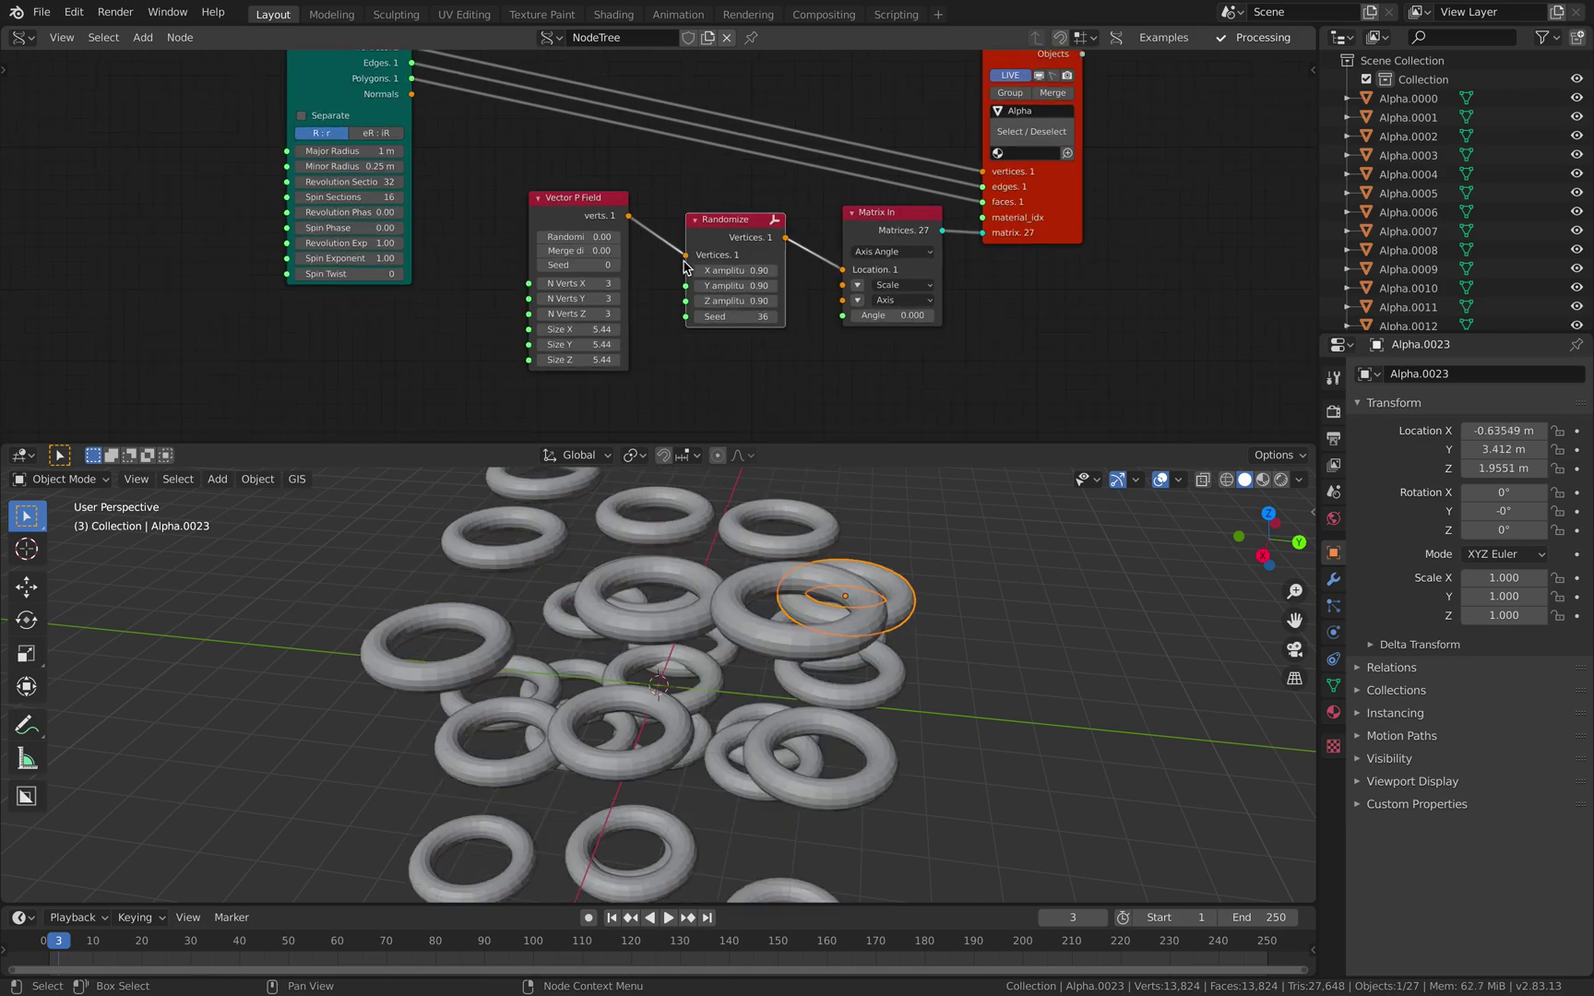
left_click_drag(359, 99, 377, 101)
middle_click_drag(866, 303, 867, 318)
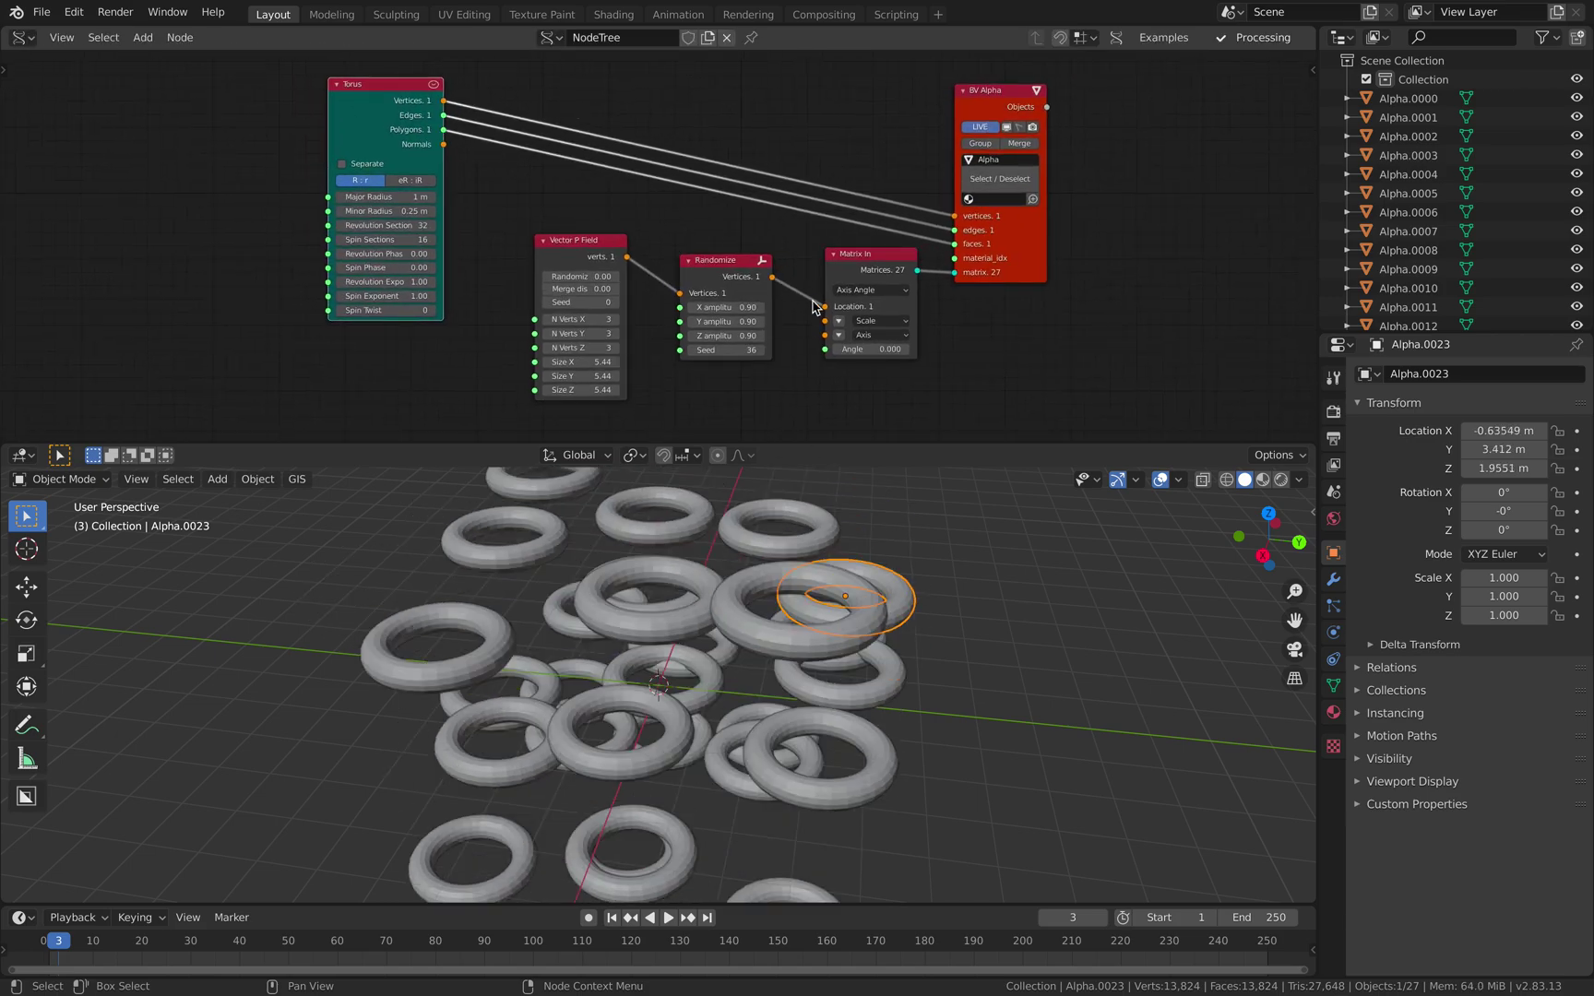
scroll(905, 294, "up", 1)
middle_click_drag(872, 544, 852, 551)
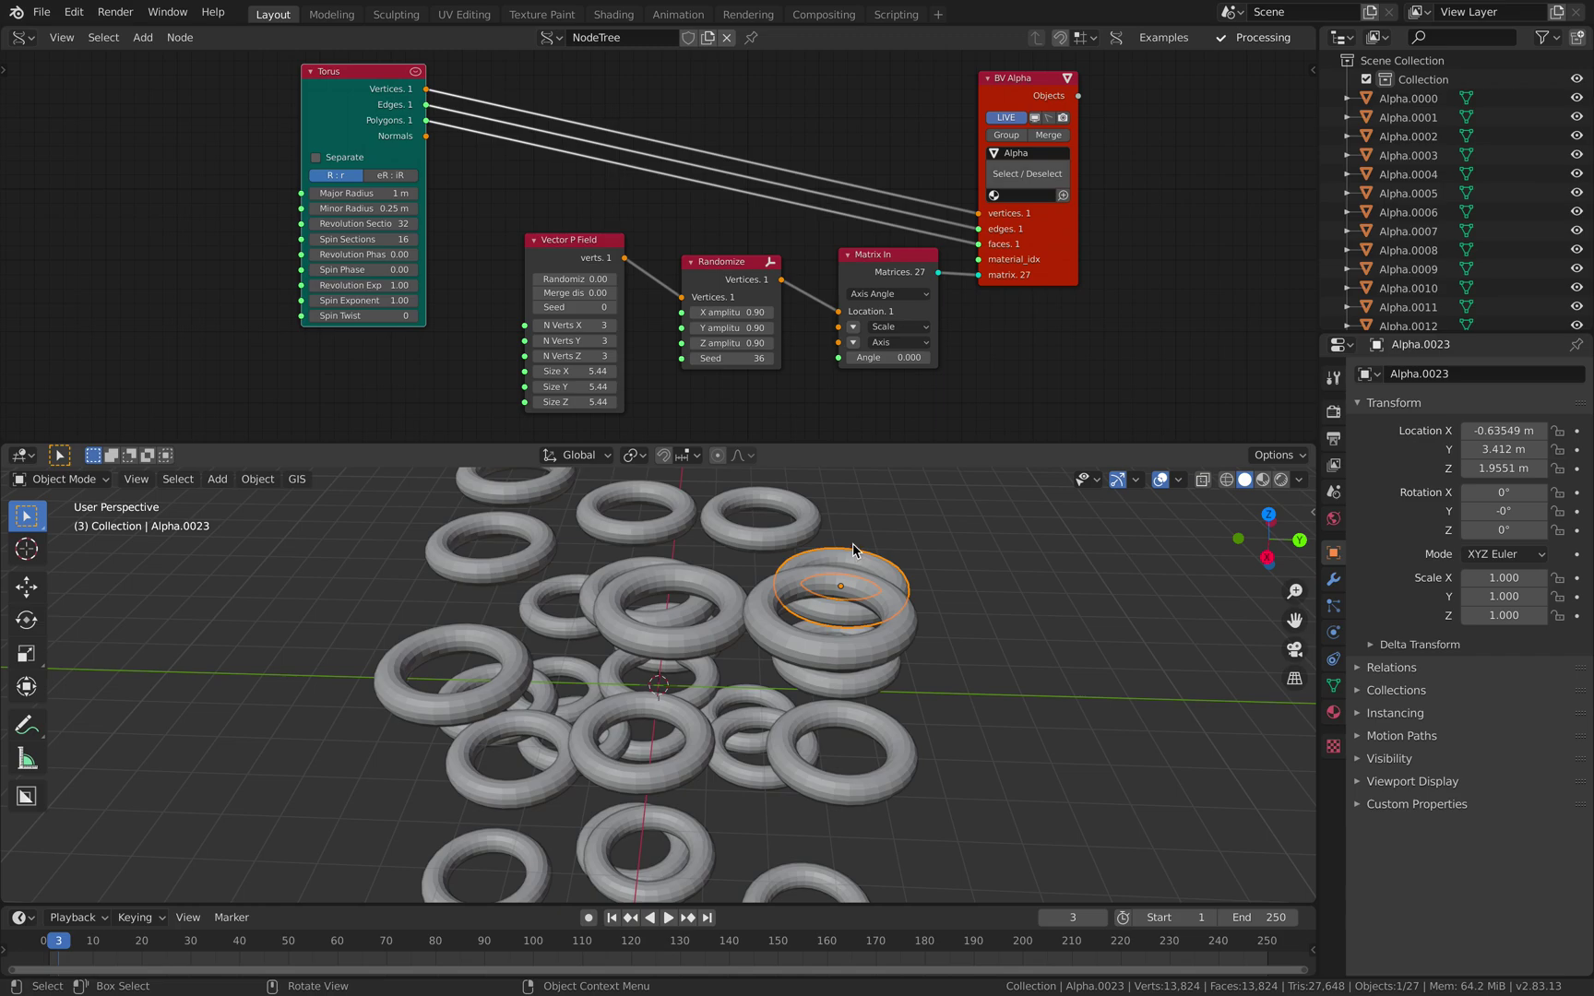
middle_click_drag(852, 549, 943, 558)
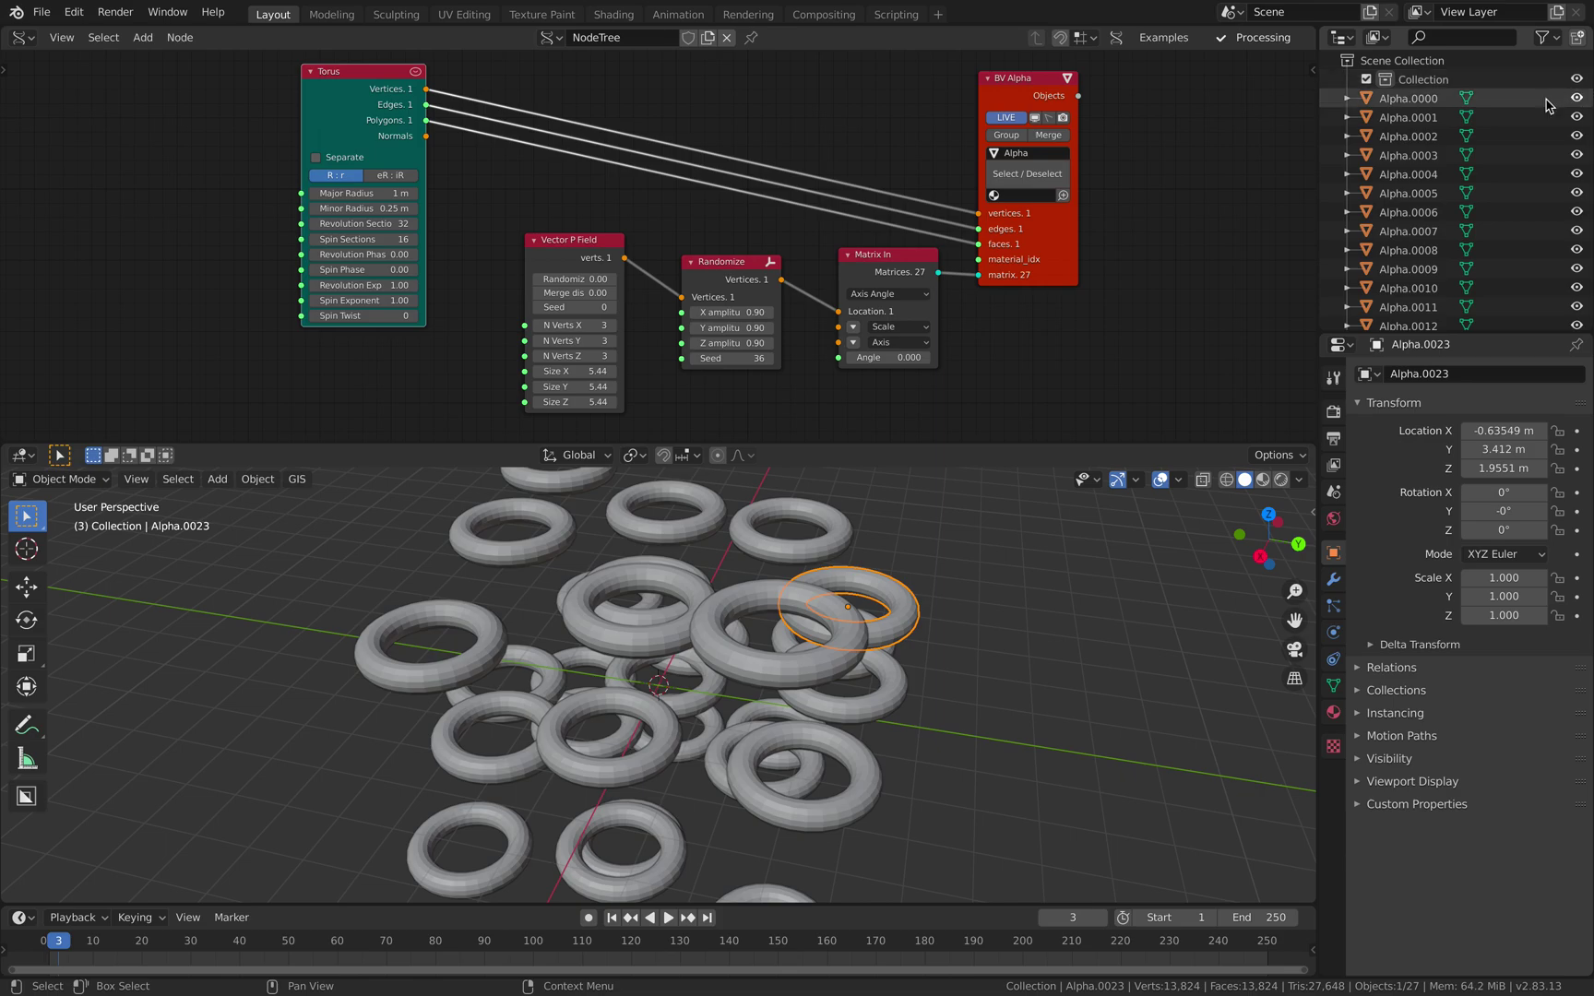
left_click_drag(1032, 275, 1033, 262)
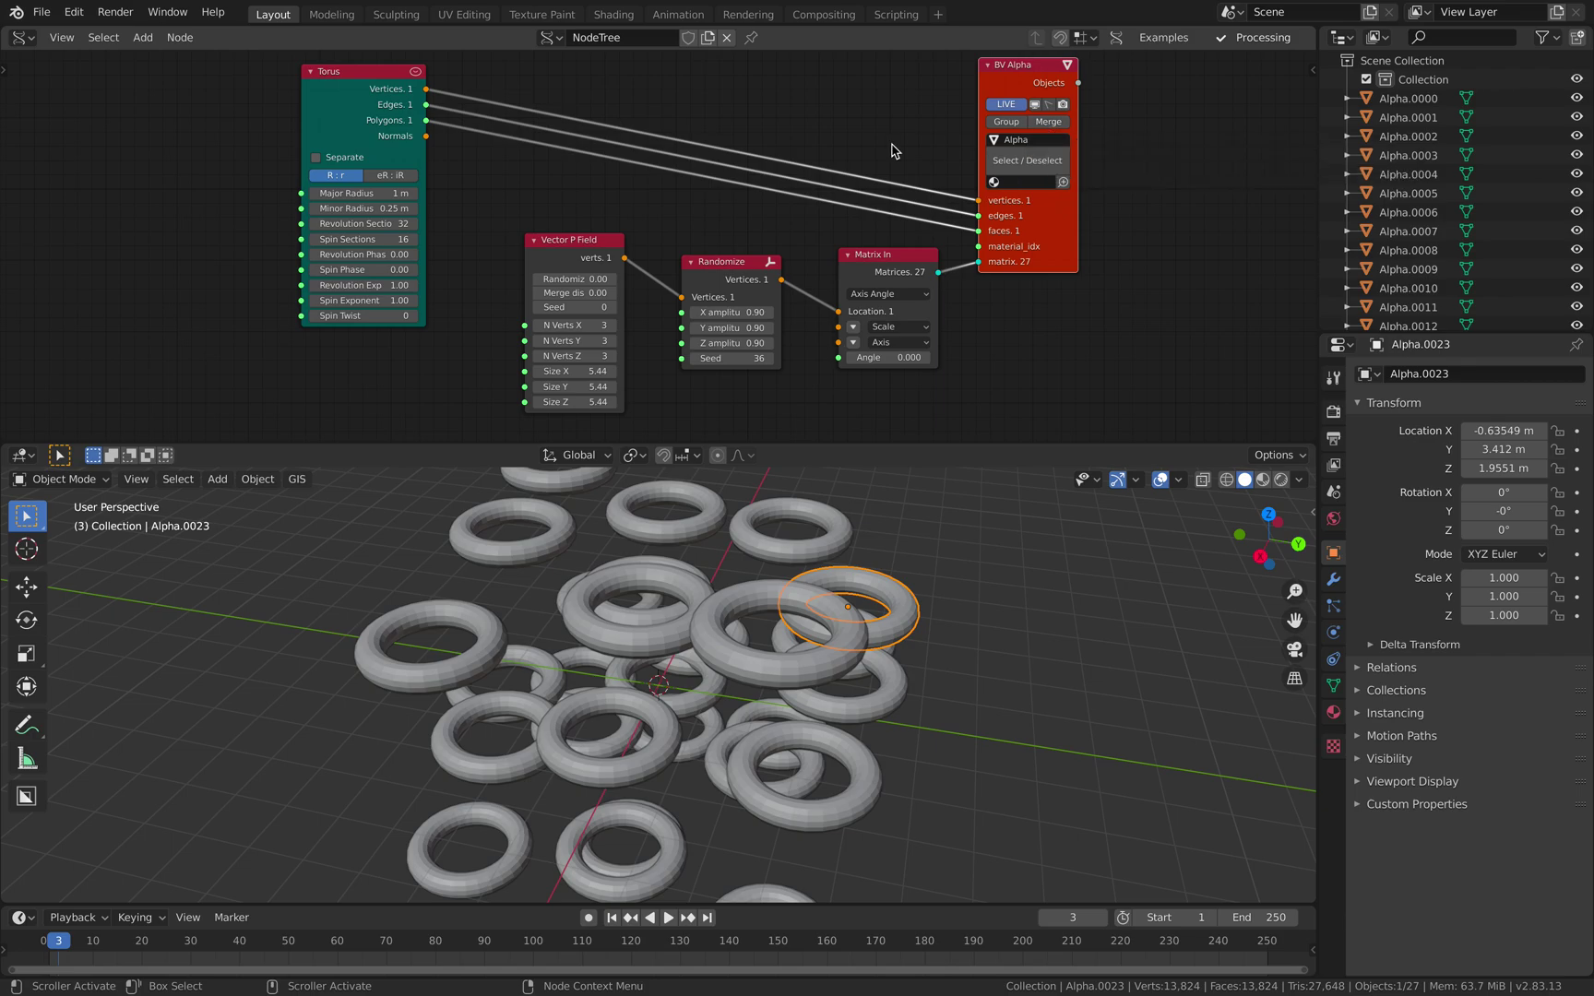
- Add an Obj instancer MK2 node beside the BMesh viewer node
scroll(858, 161, "down", 2)
key("alt+space")
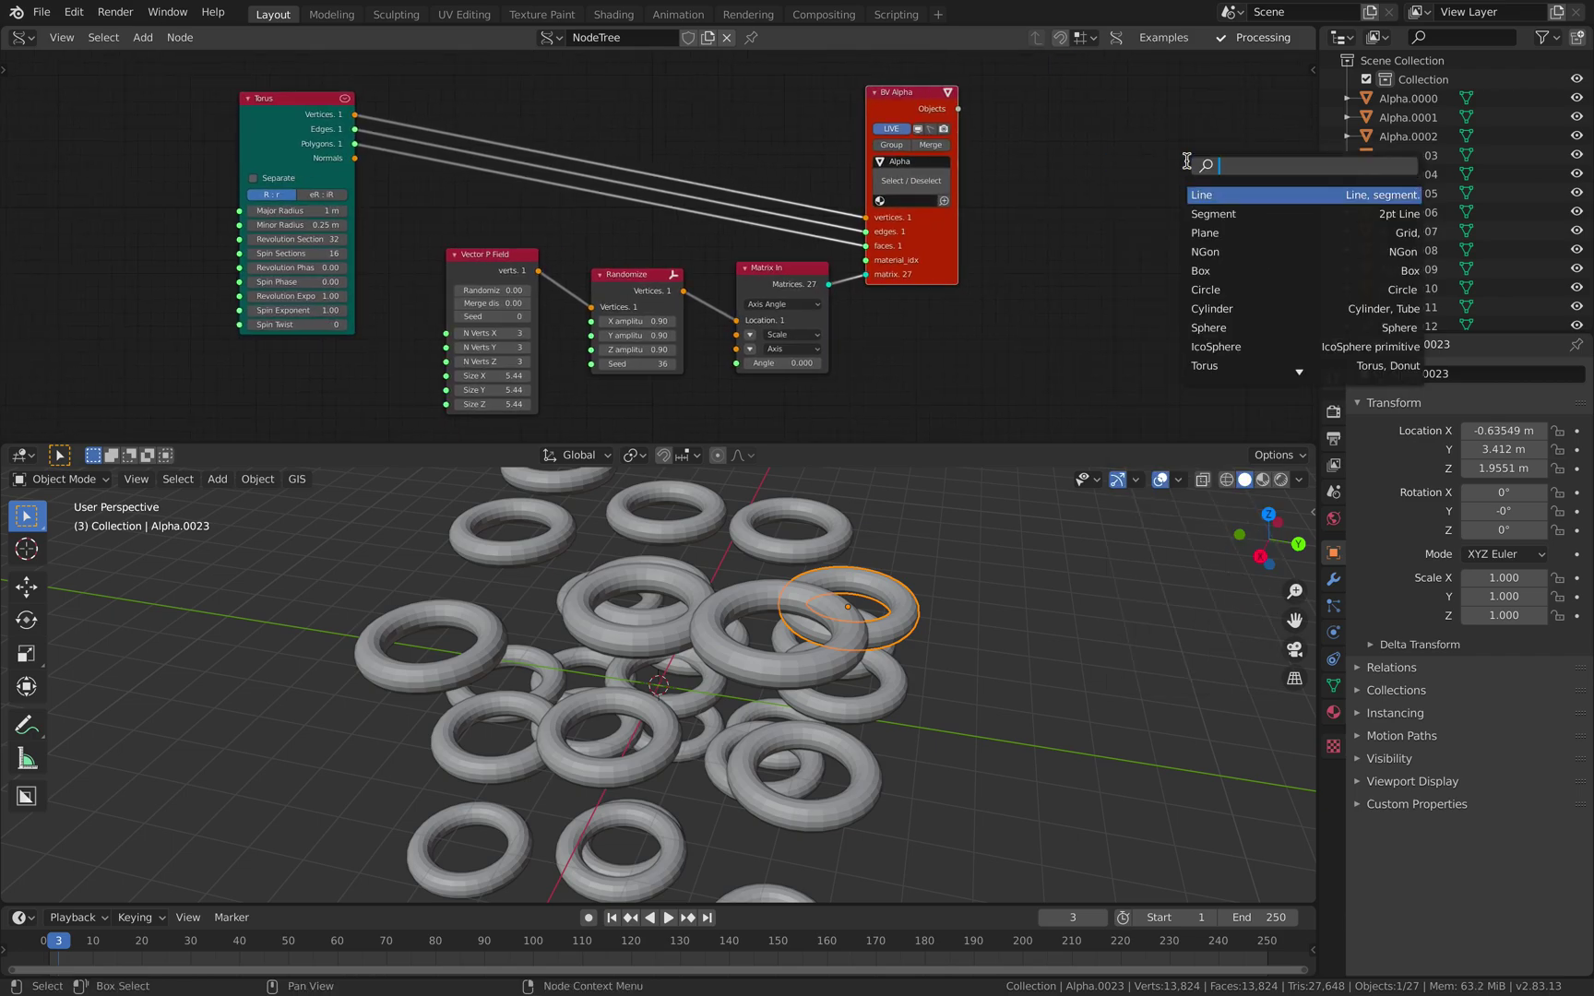
type("insta")
key("Down")
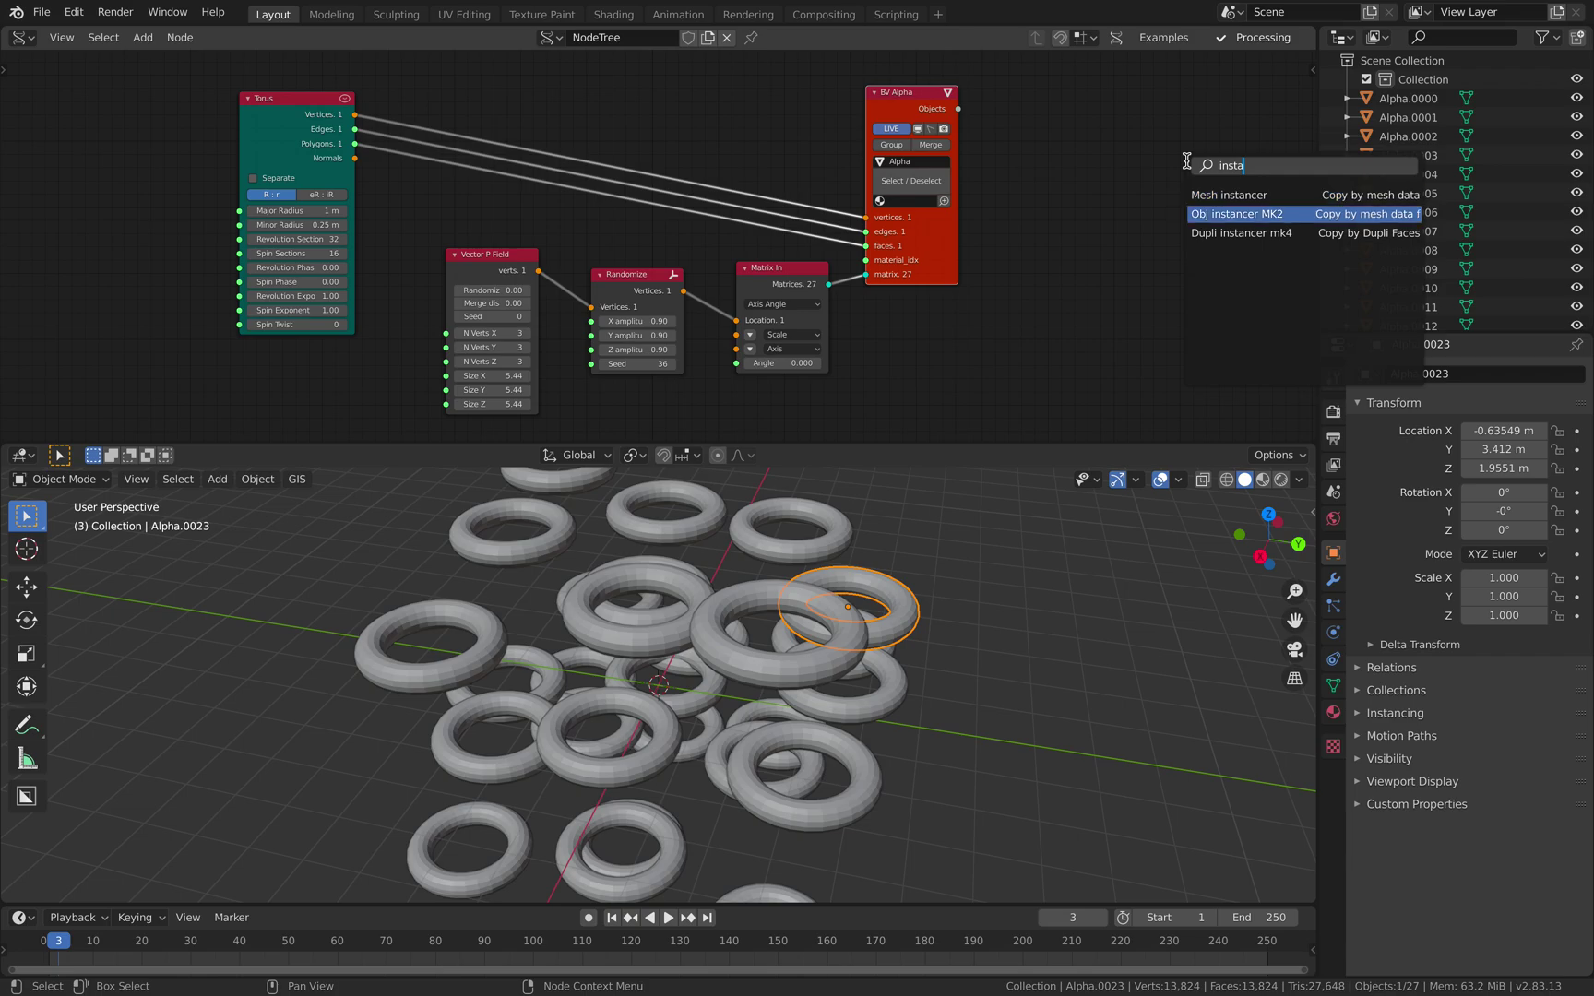
key("Return")
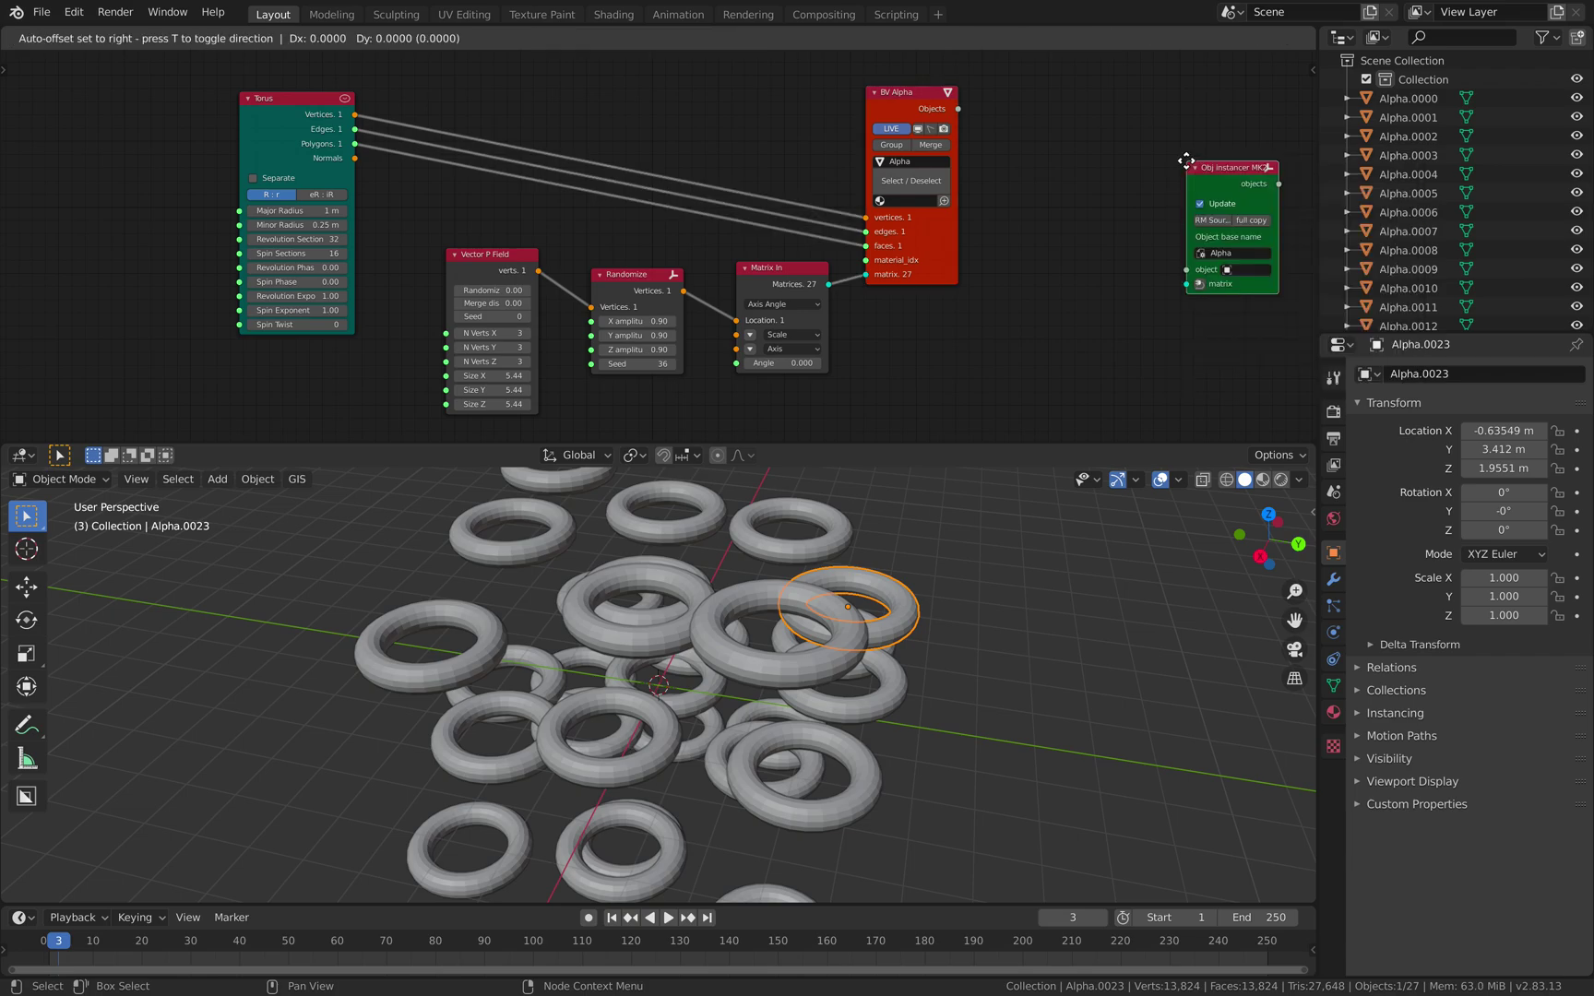
left_click(1014, 163)
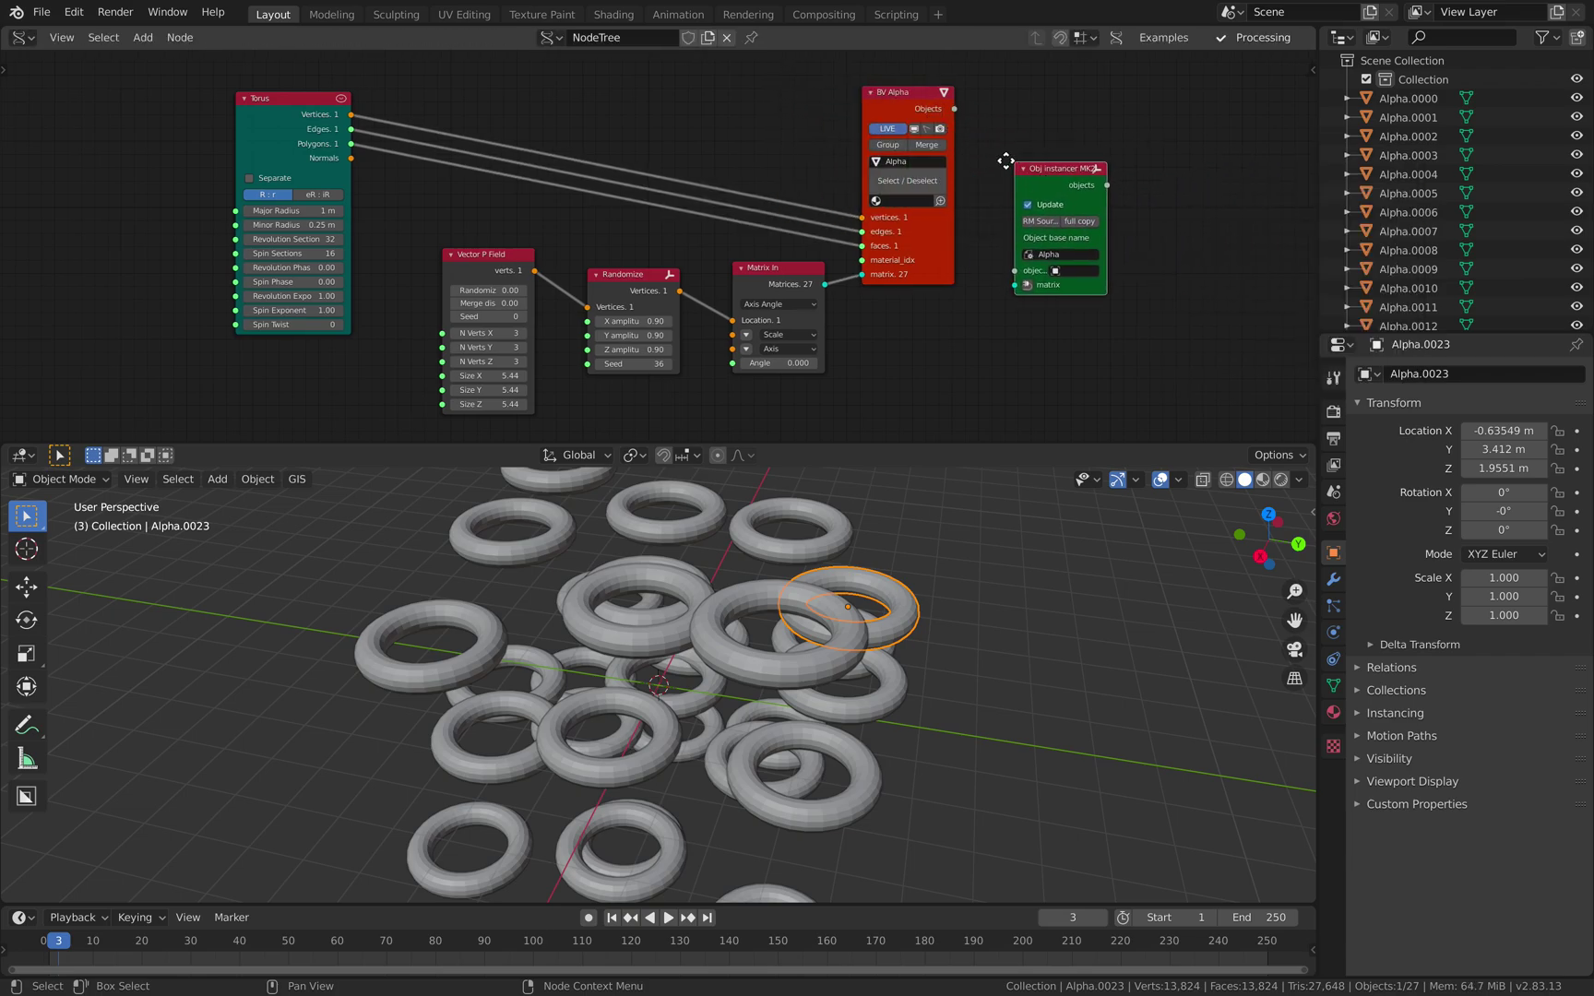
- Delete the Matrix In, Randomize and Vector P Field nodes
middle_click_drag(970, 567, 958, 582)
scroll(981, 355, "up", 1)
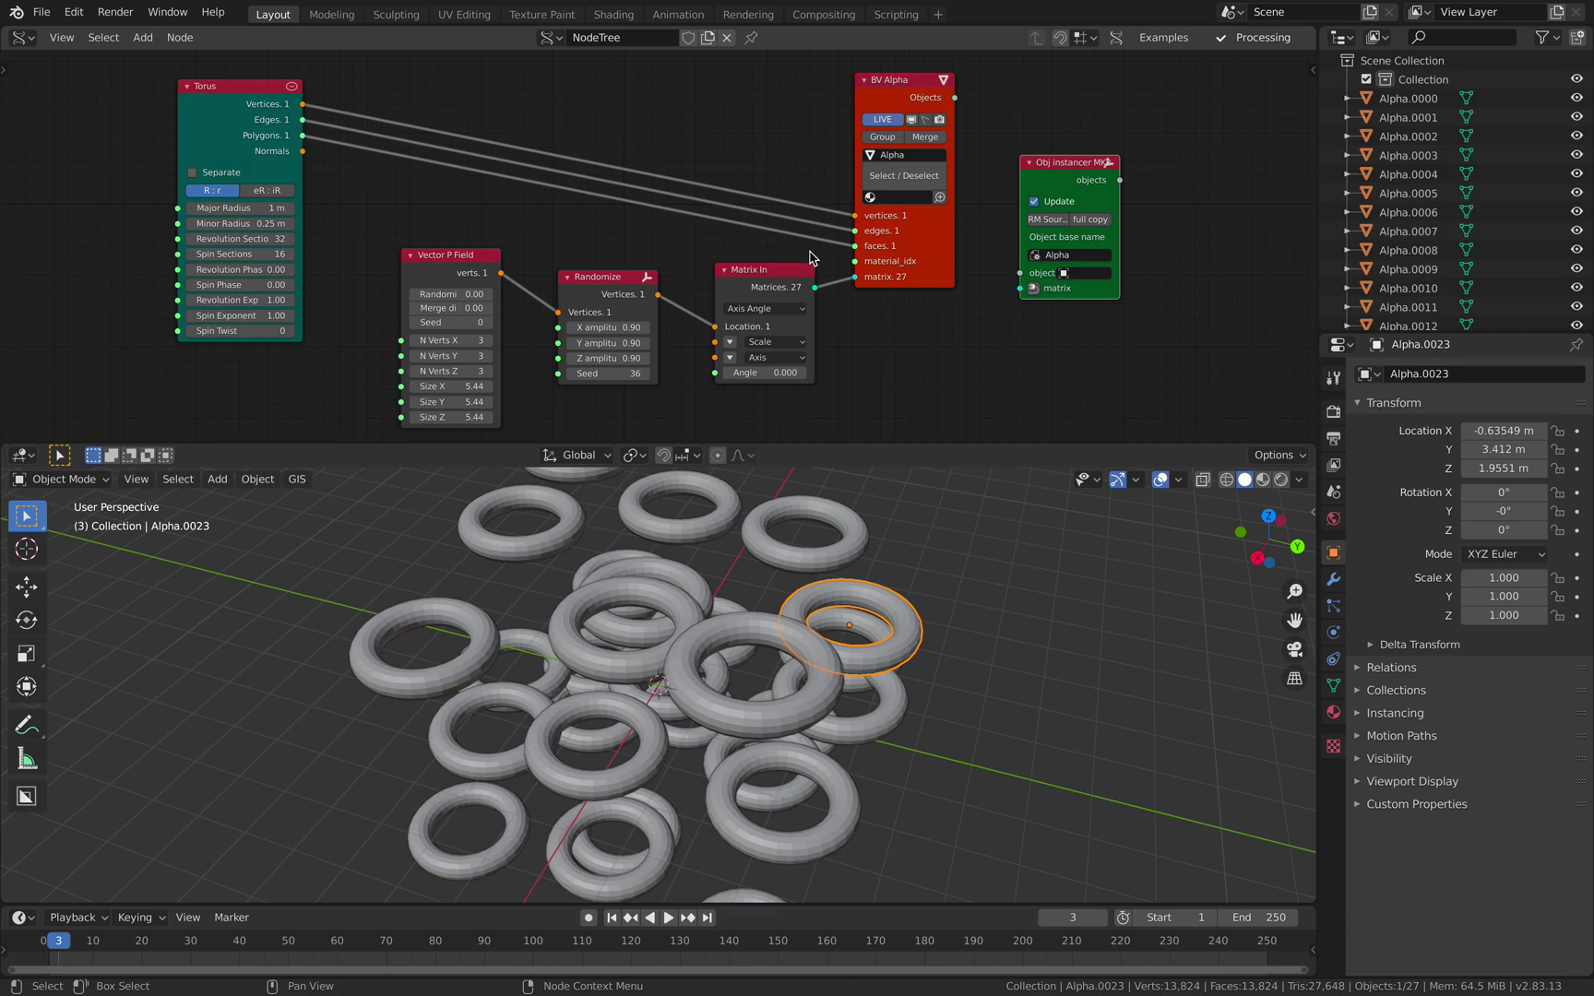
left_click(770, 280)
key("x")
left_click(600, 276)
key("x")
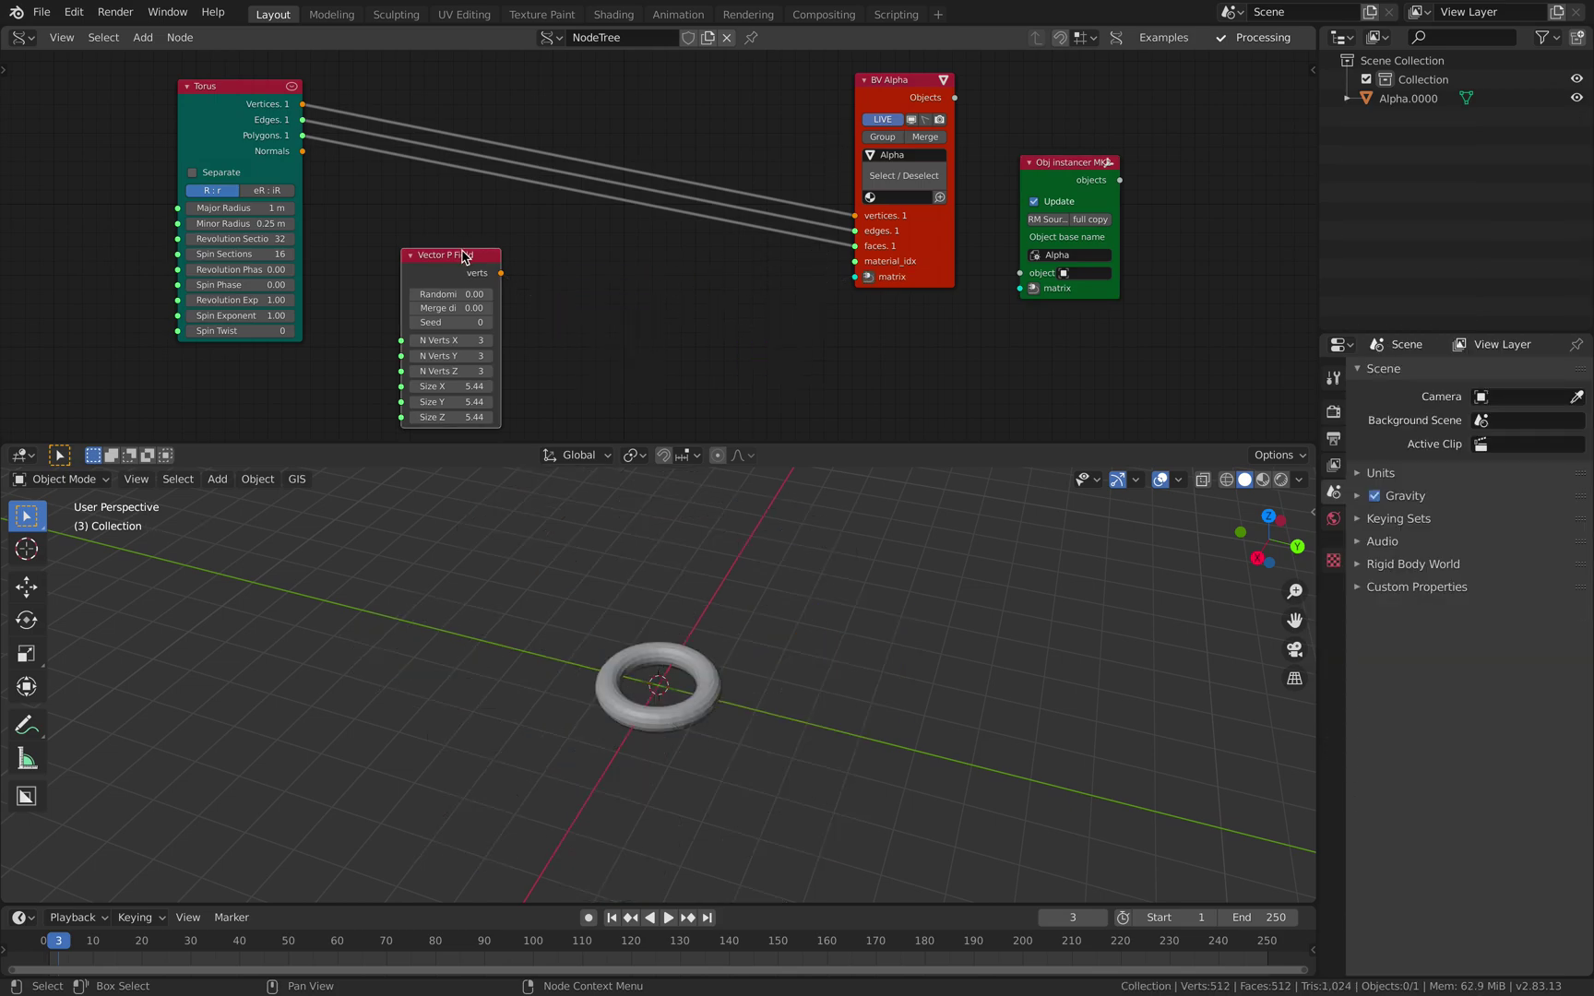
left_click(464, 258)
key("x")
- Move the BMesh viewer node beside the Torus node and select the torus in the 3D viewport
left_click_drag(907, 239, 466, 228)
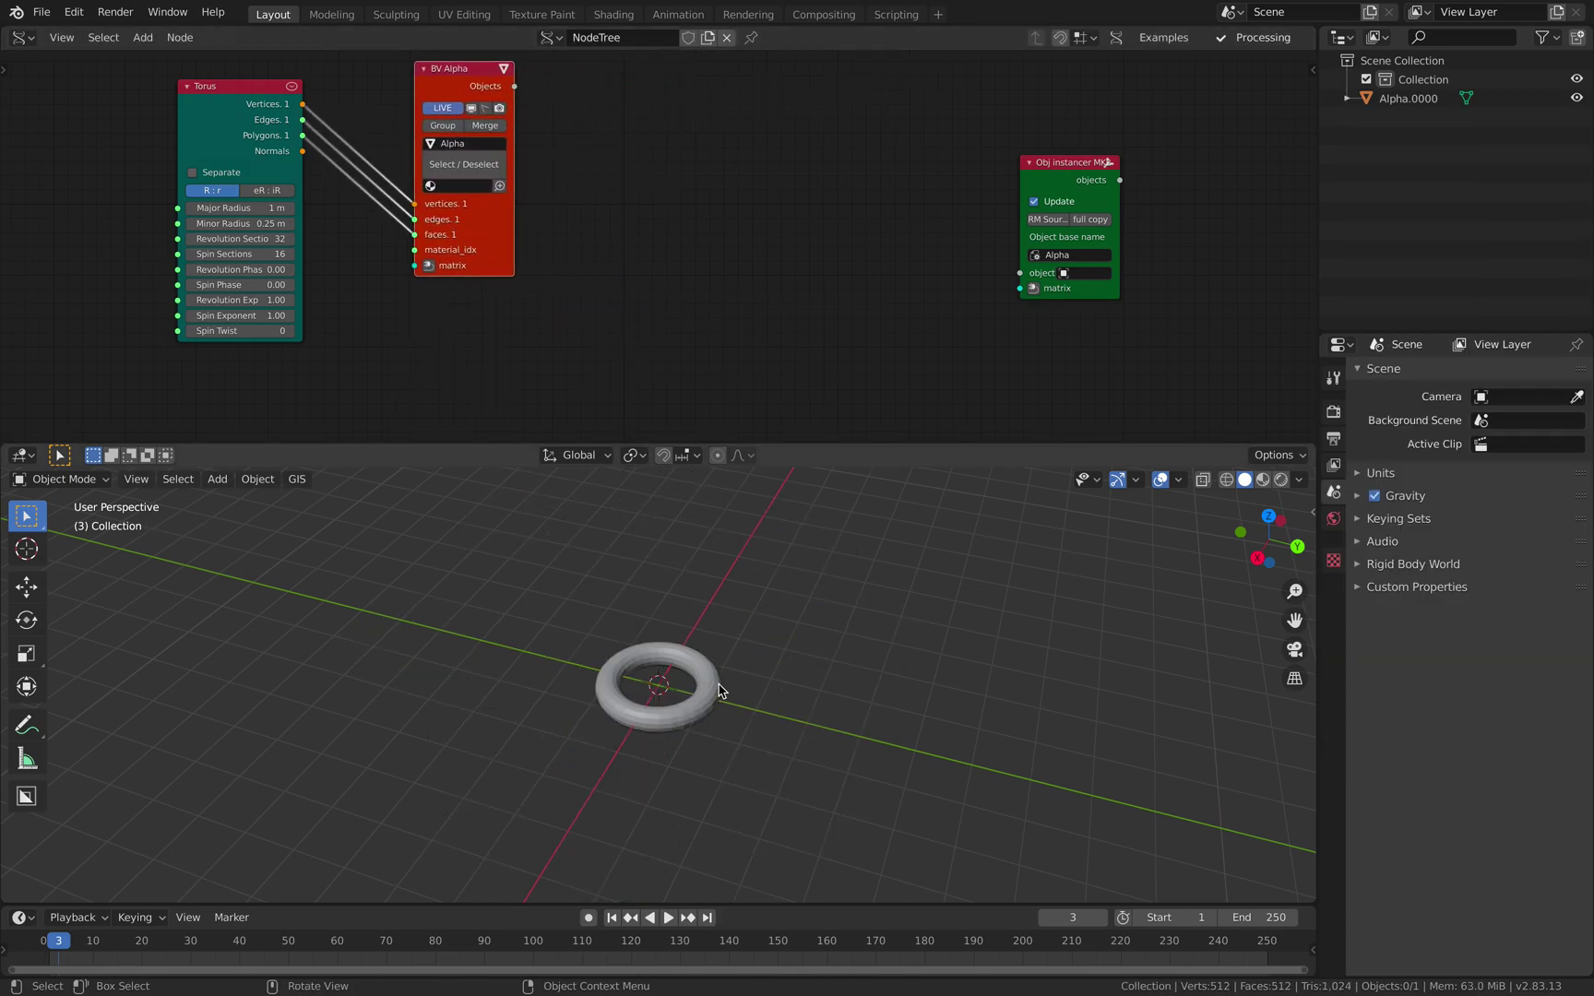
middle_click_drag(720, 690, 702, 669)
left_click(699, 666)
- Link the BMesh viewer's Objects output to the Obj instancer's object input and rearrange the three nodes
middle_click_drag(821, 307, 683, 314)
scroll(819, 315, "up", 2)
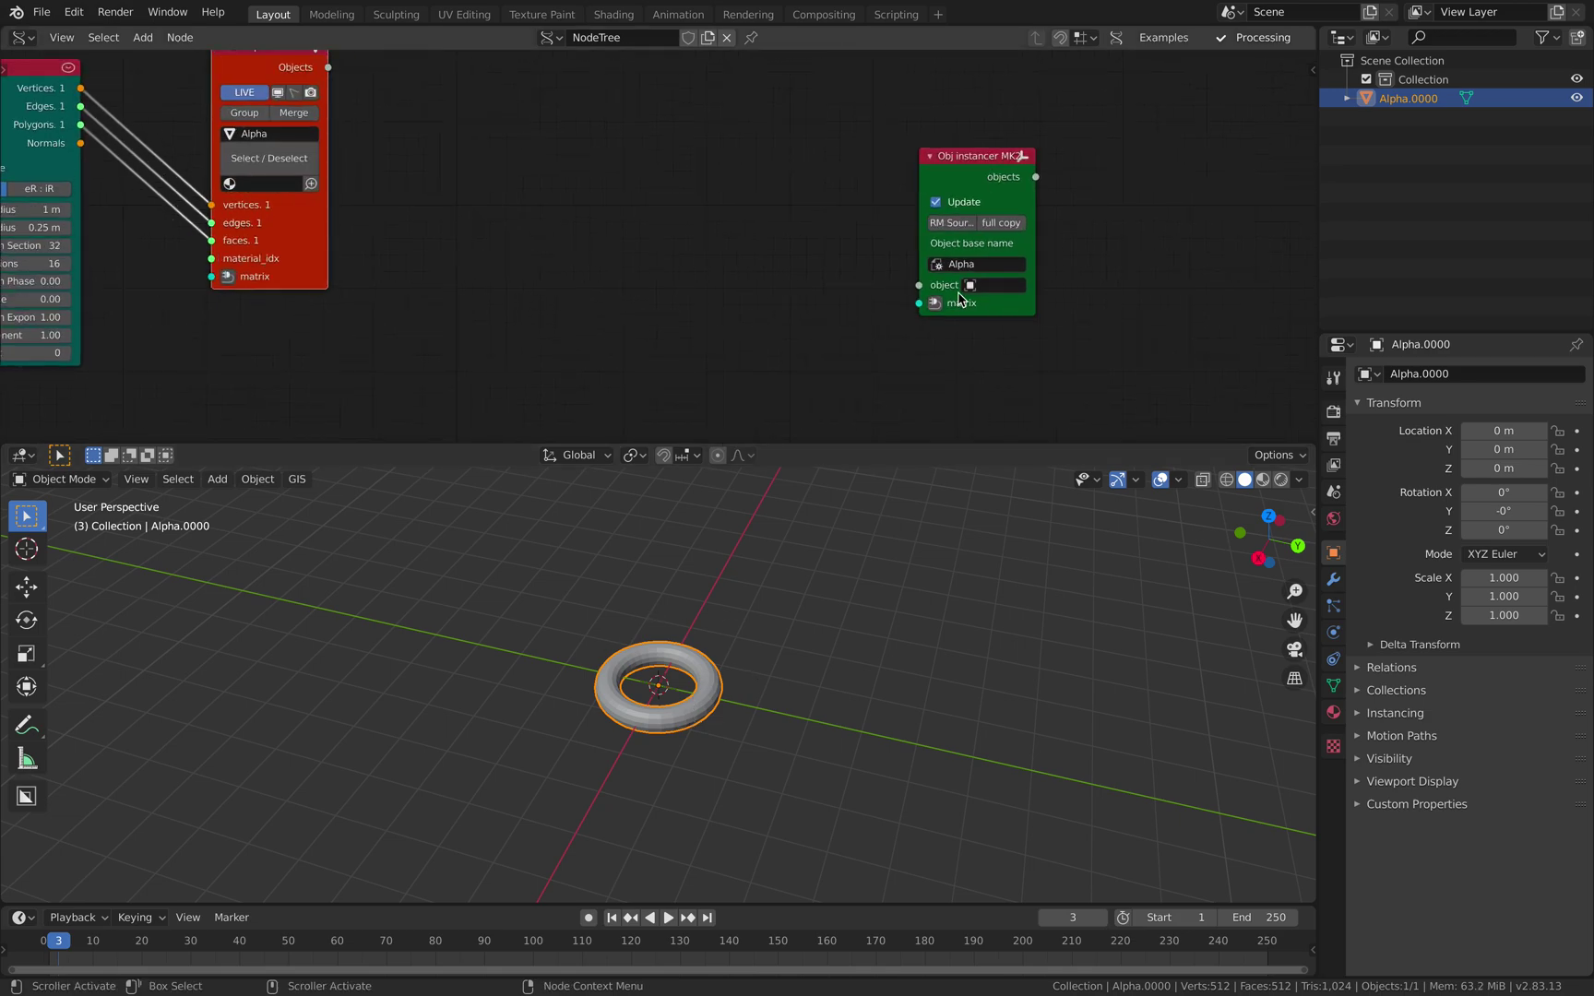
left_click(985, 284)
left_click(853, 236)
left_click_drag(958, 184, 683, 138)
middle_click_drag(683, 138, 849, 212)
left_click_drag(475, 137, 599, 181)
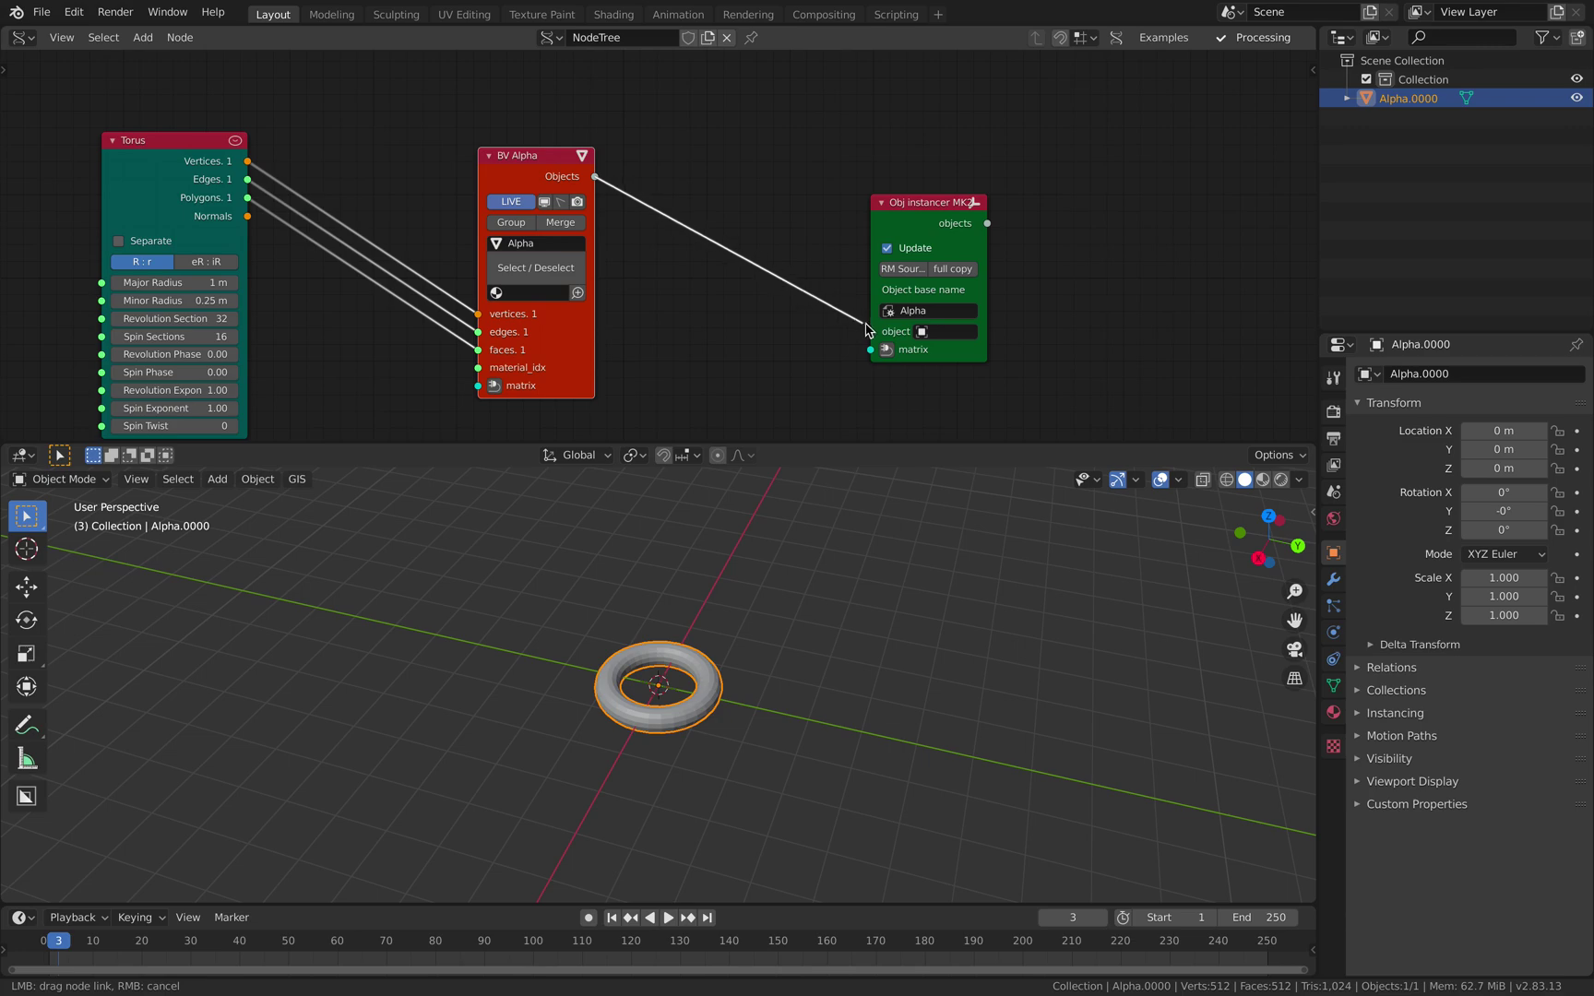
left_click_drag(867, 330, 870, 332)
left_click_drag(286, 140, 428, 133)
left_click_drag(892, 205, 998, 166)
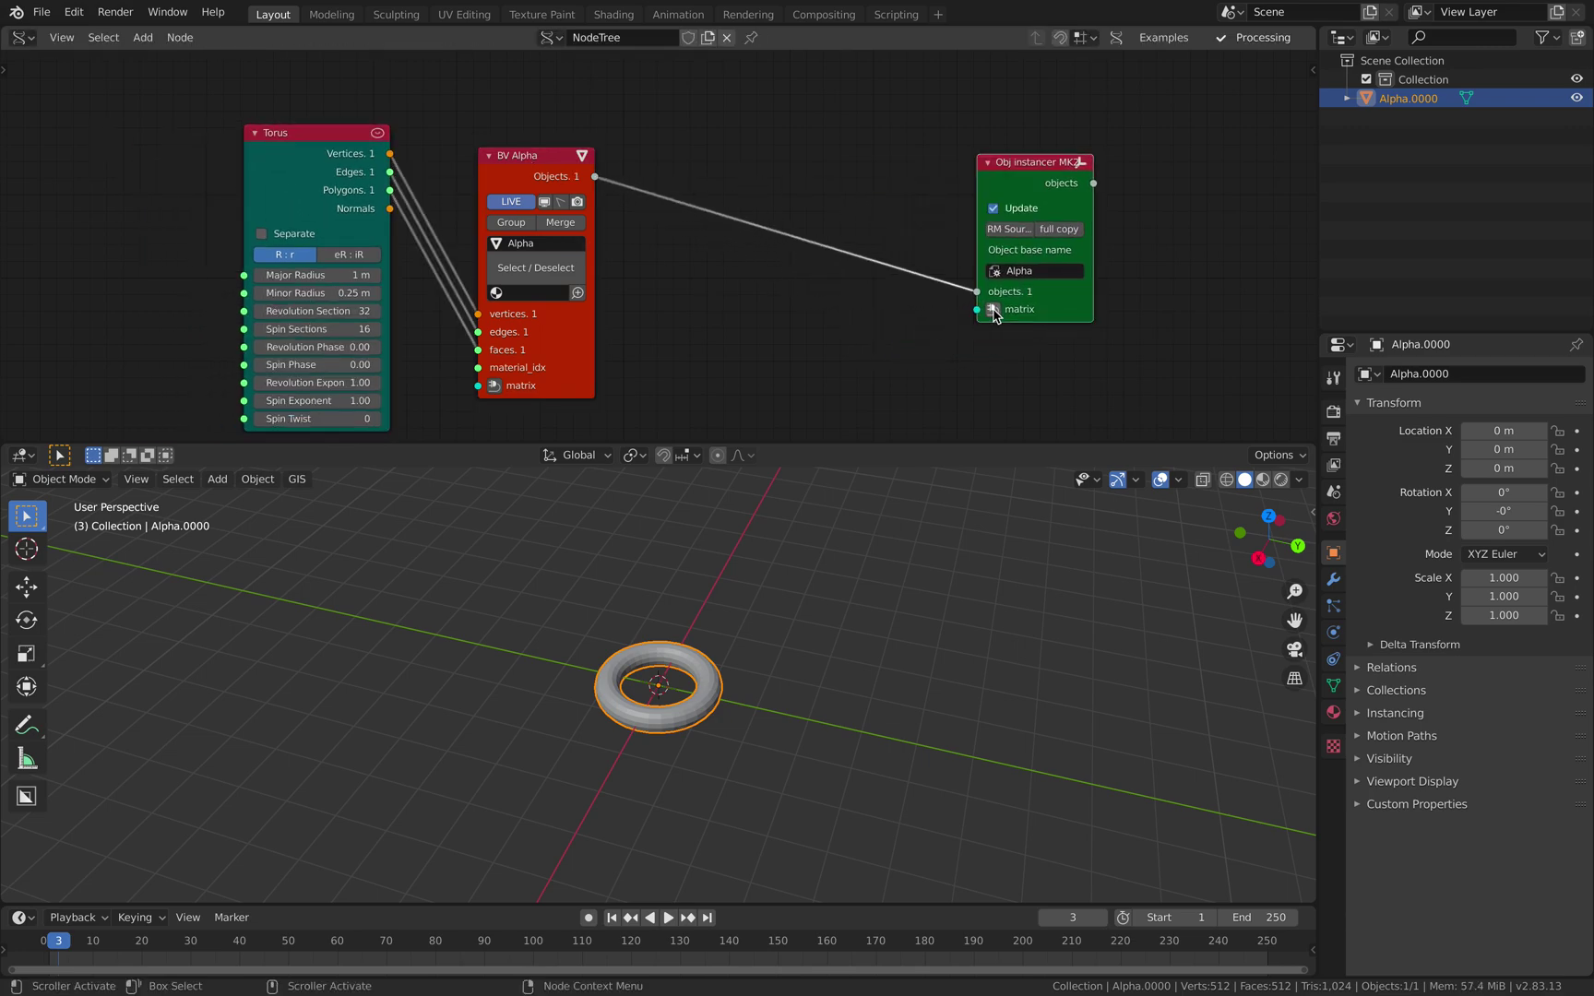
- Hide the original Alpha.0000 torus in the viewport and add a Matrix In node to the Obj instancer's matrix input
left_click(1578, 99)
middle_click_drag(852, 277, 898, 229)
left_click(1038, 260)
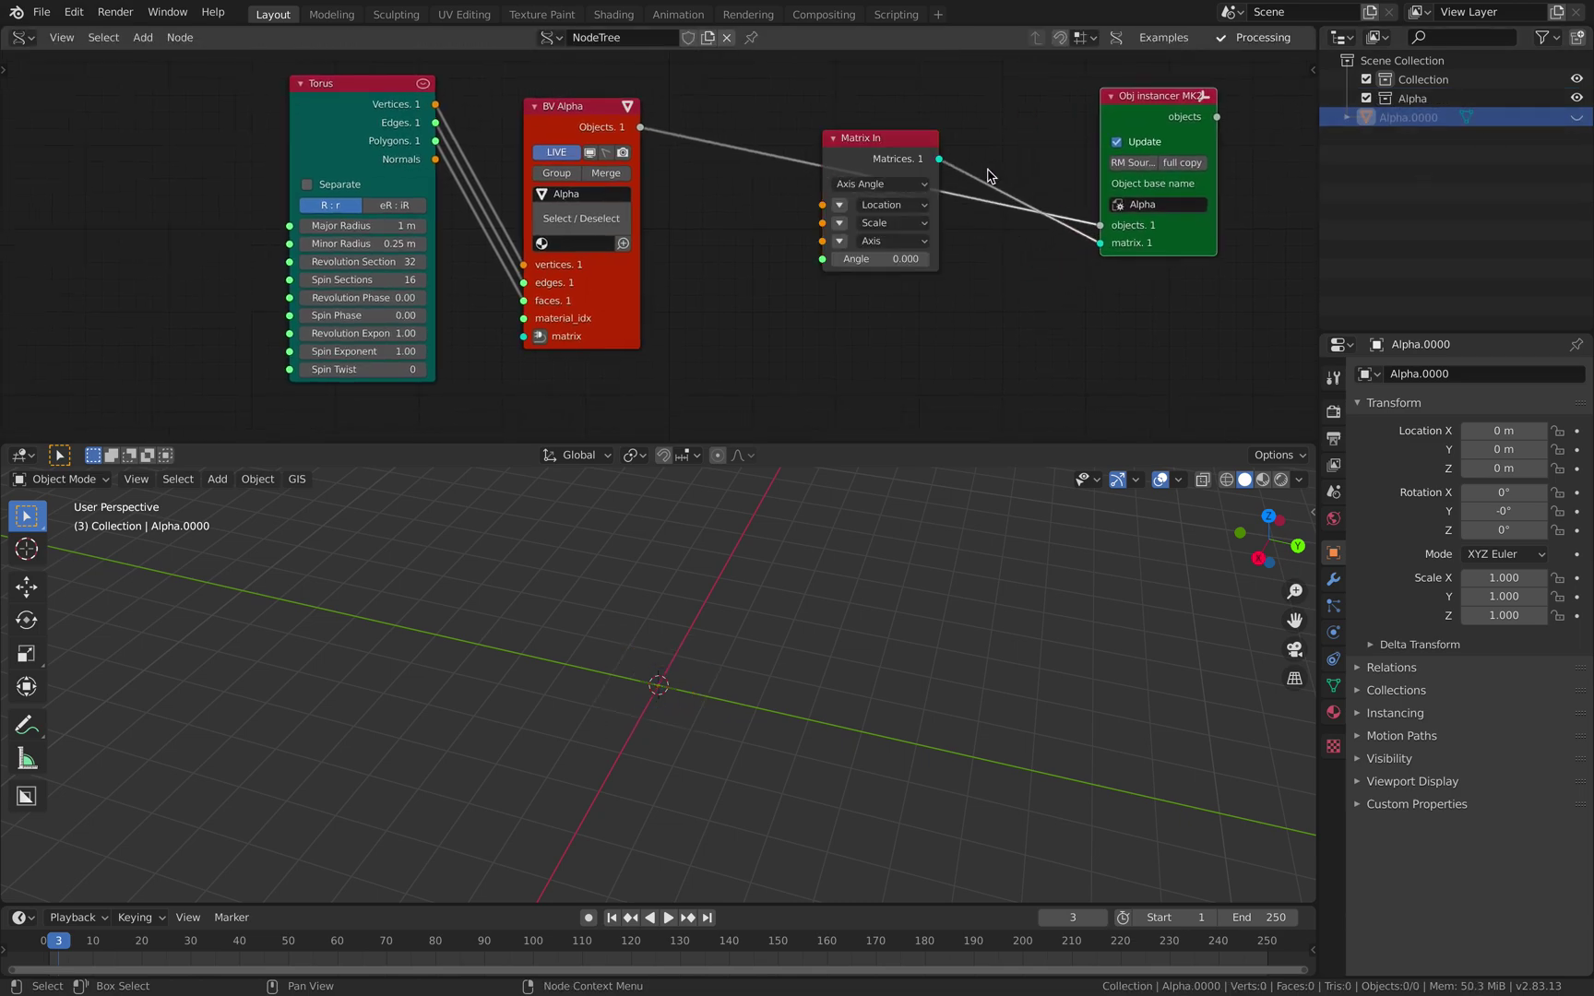
- Place the Matrix In node below and to the left of the Obj instancer node
left_click(1026, 260)
middle_click_drag(817, 267, 815, 238)
key("alt+space")
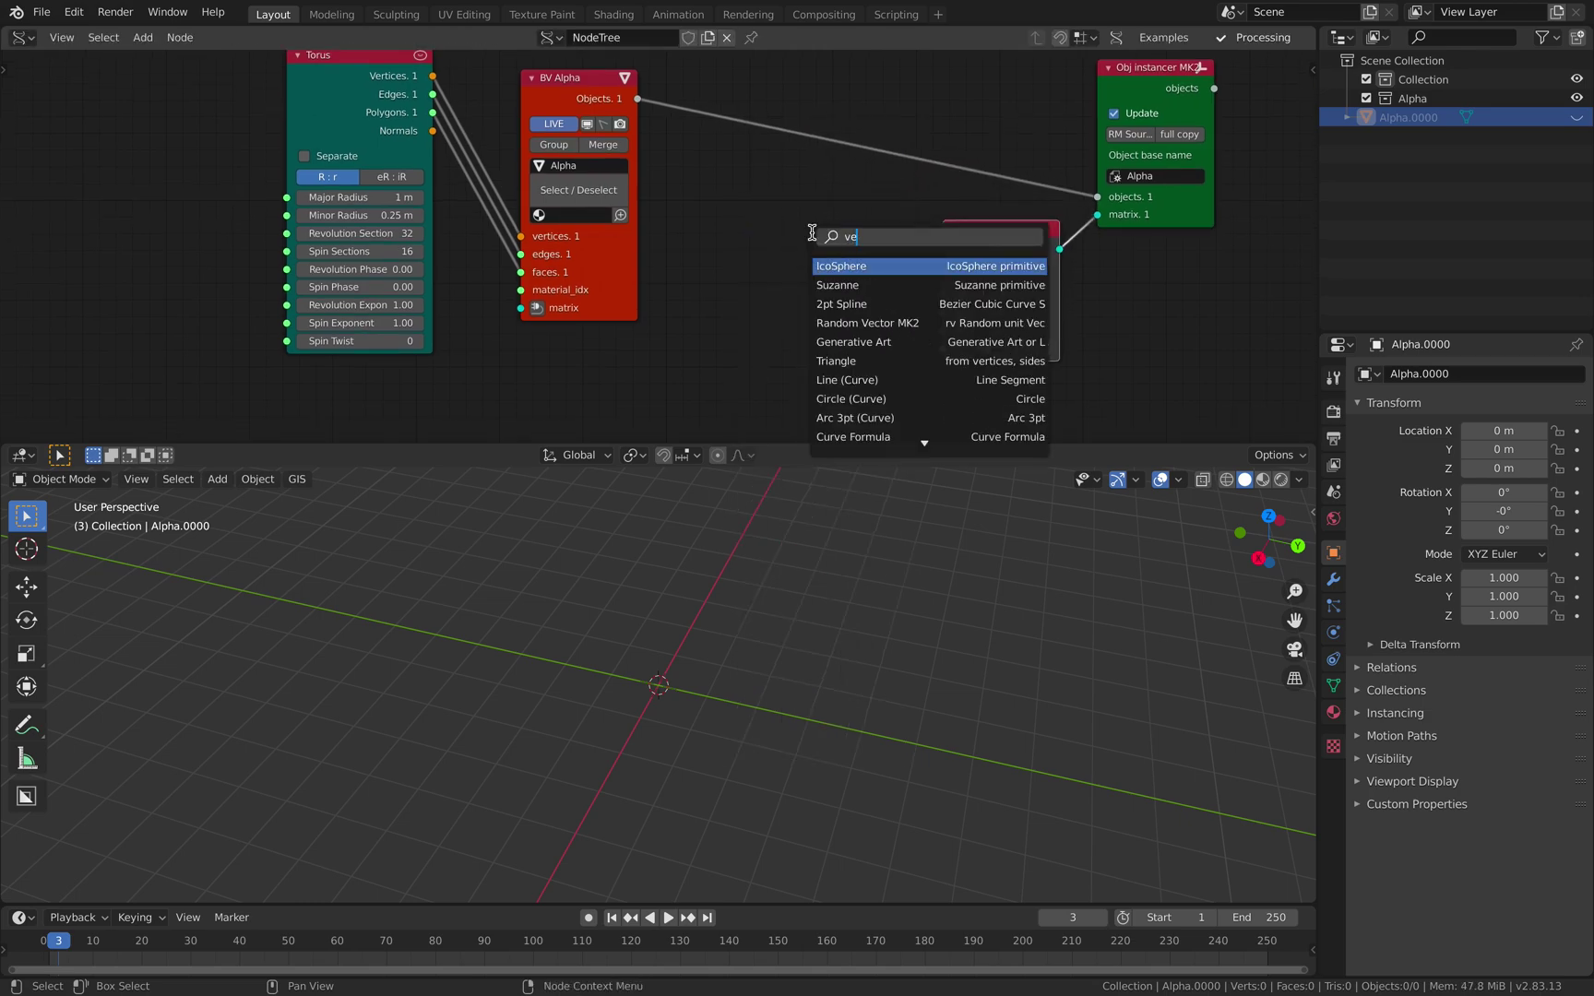
type("ctor p")
key("Down")
key("Down")
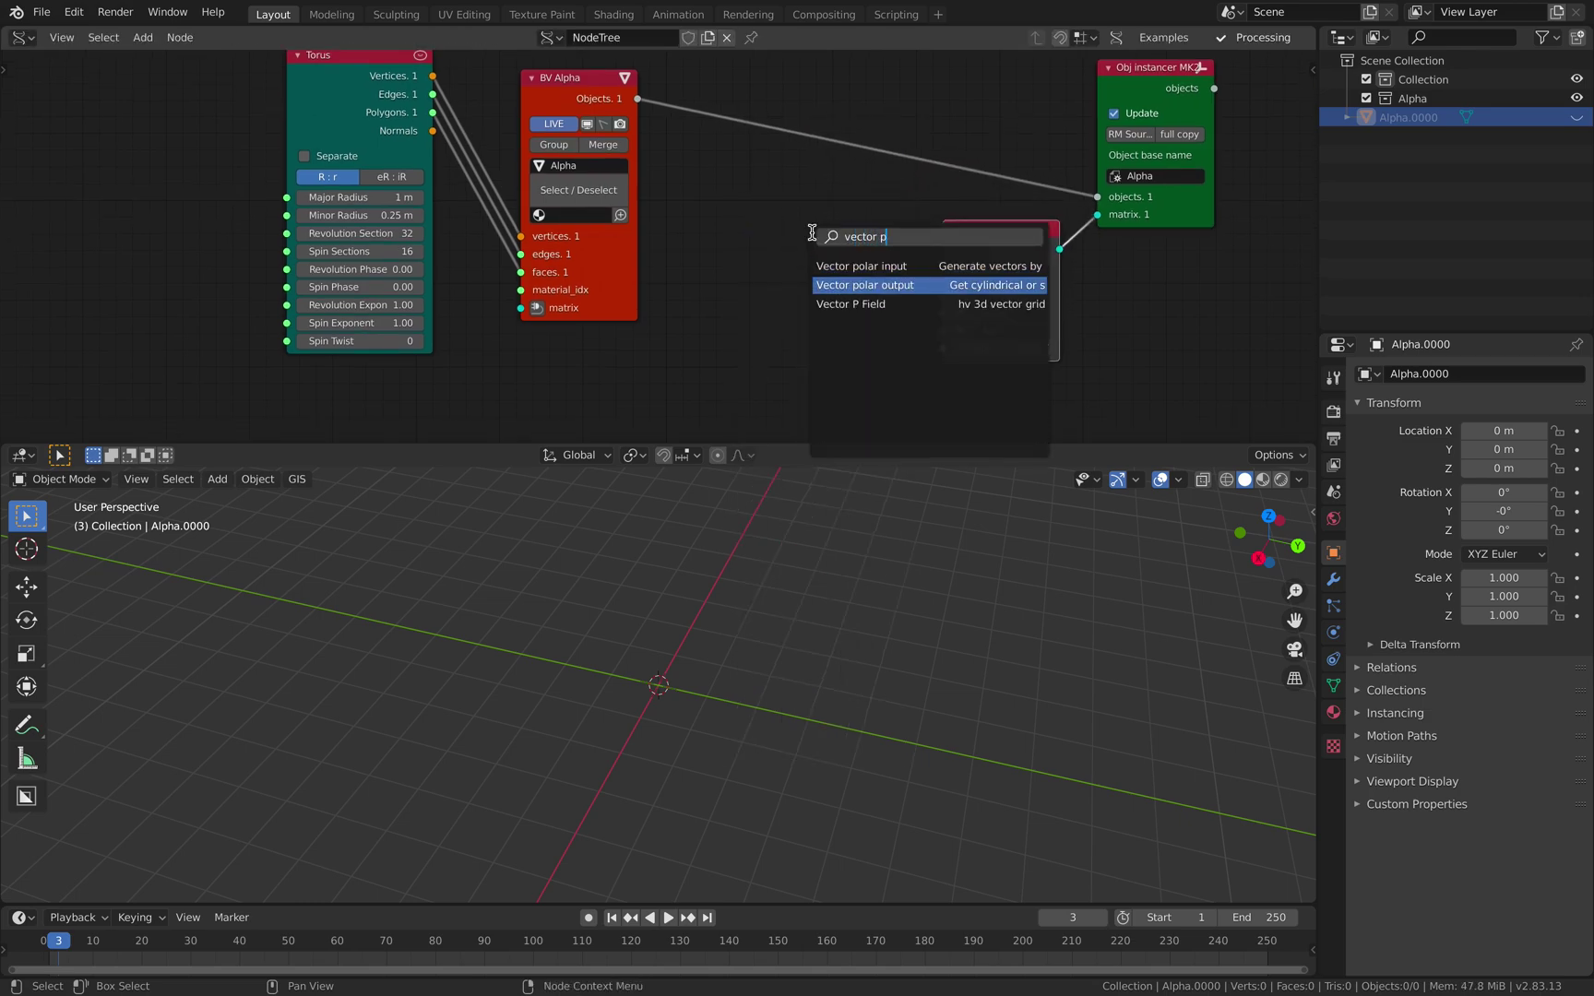
key("ctrl+a")
type("randomize")
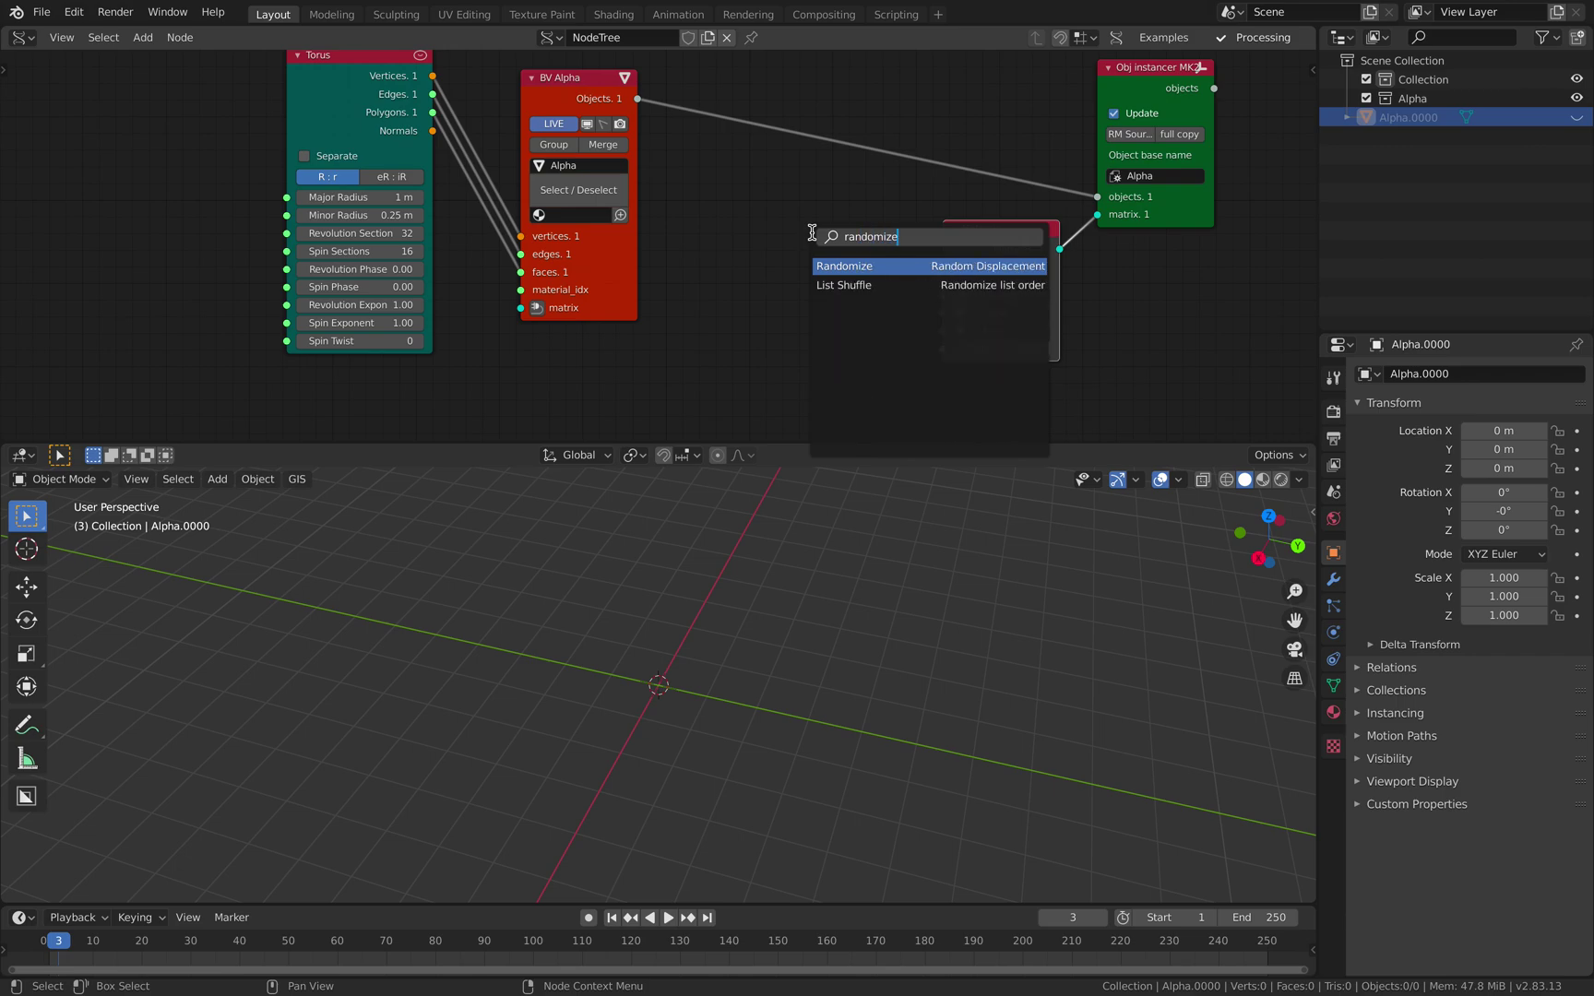
key("Return")
left_click(761, 280)
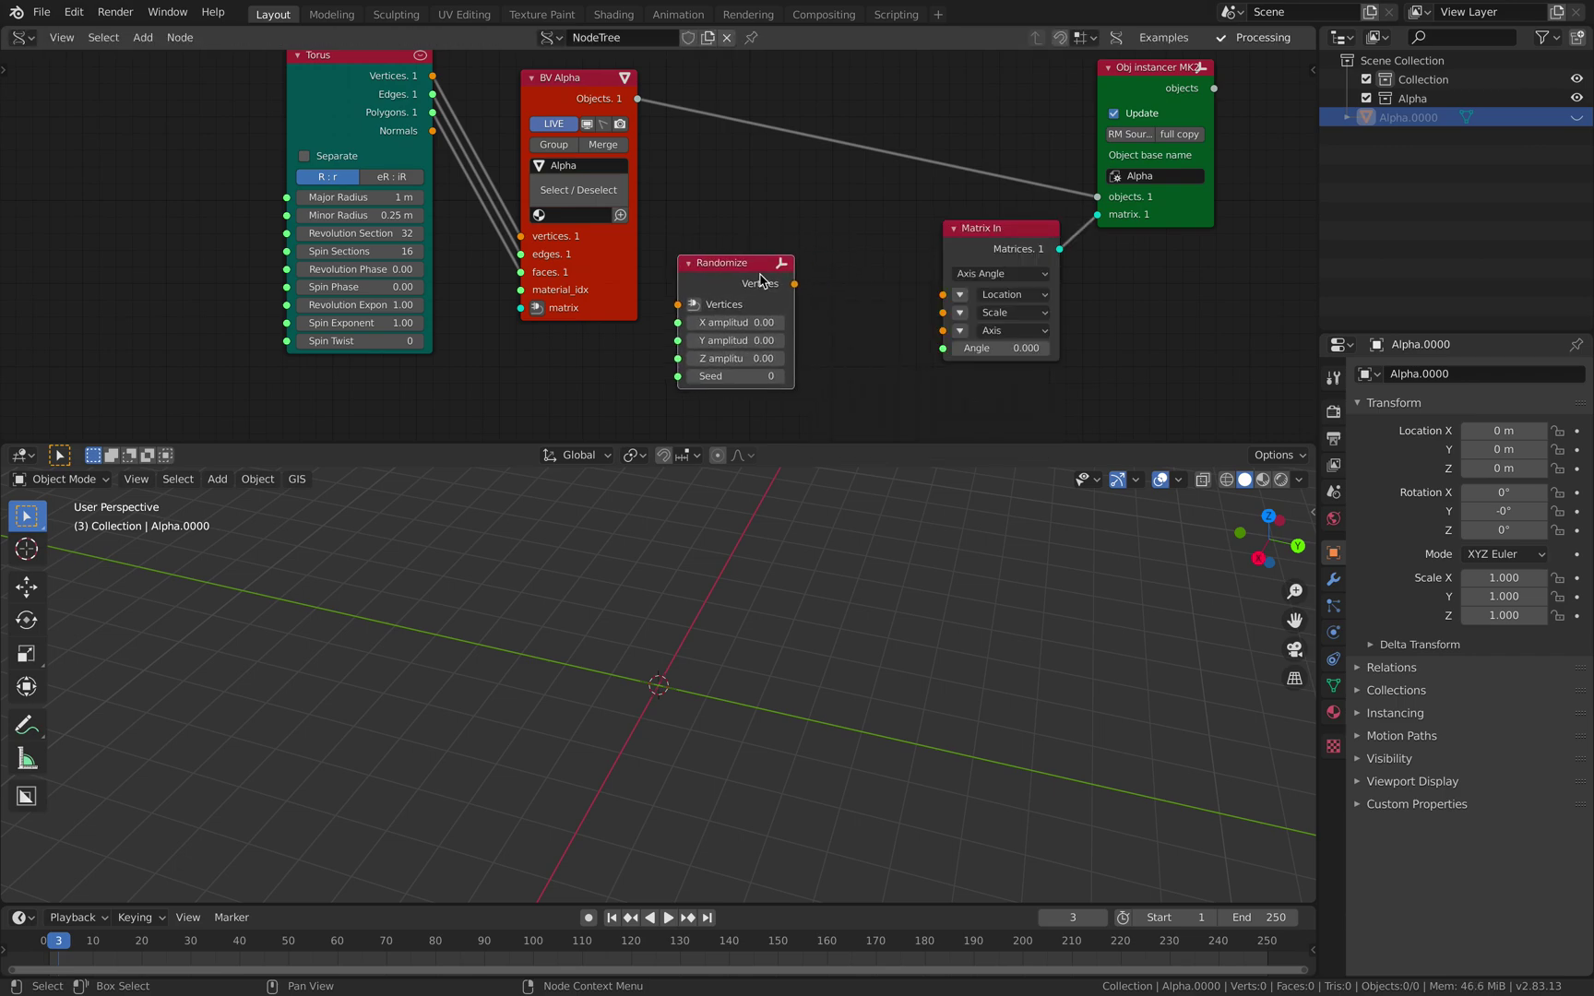
key("x")
- Add a Random Vector MK2 node and link its Random output to the Matrix In node's Location input
key("shift+a")
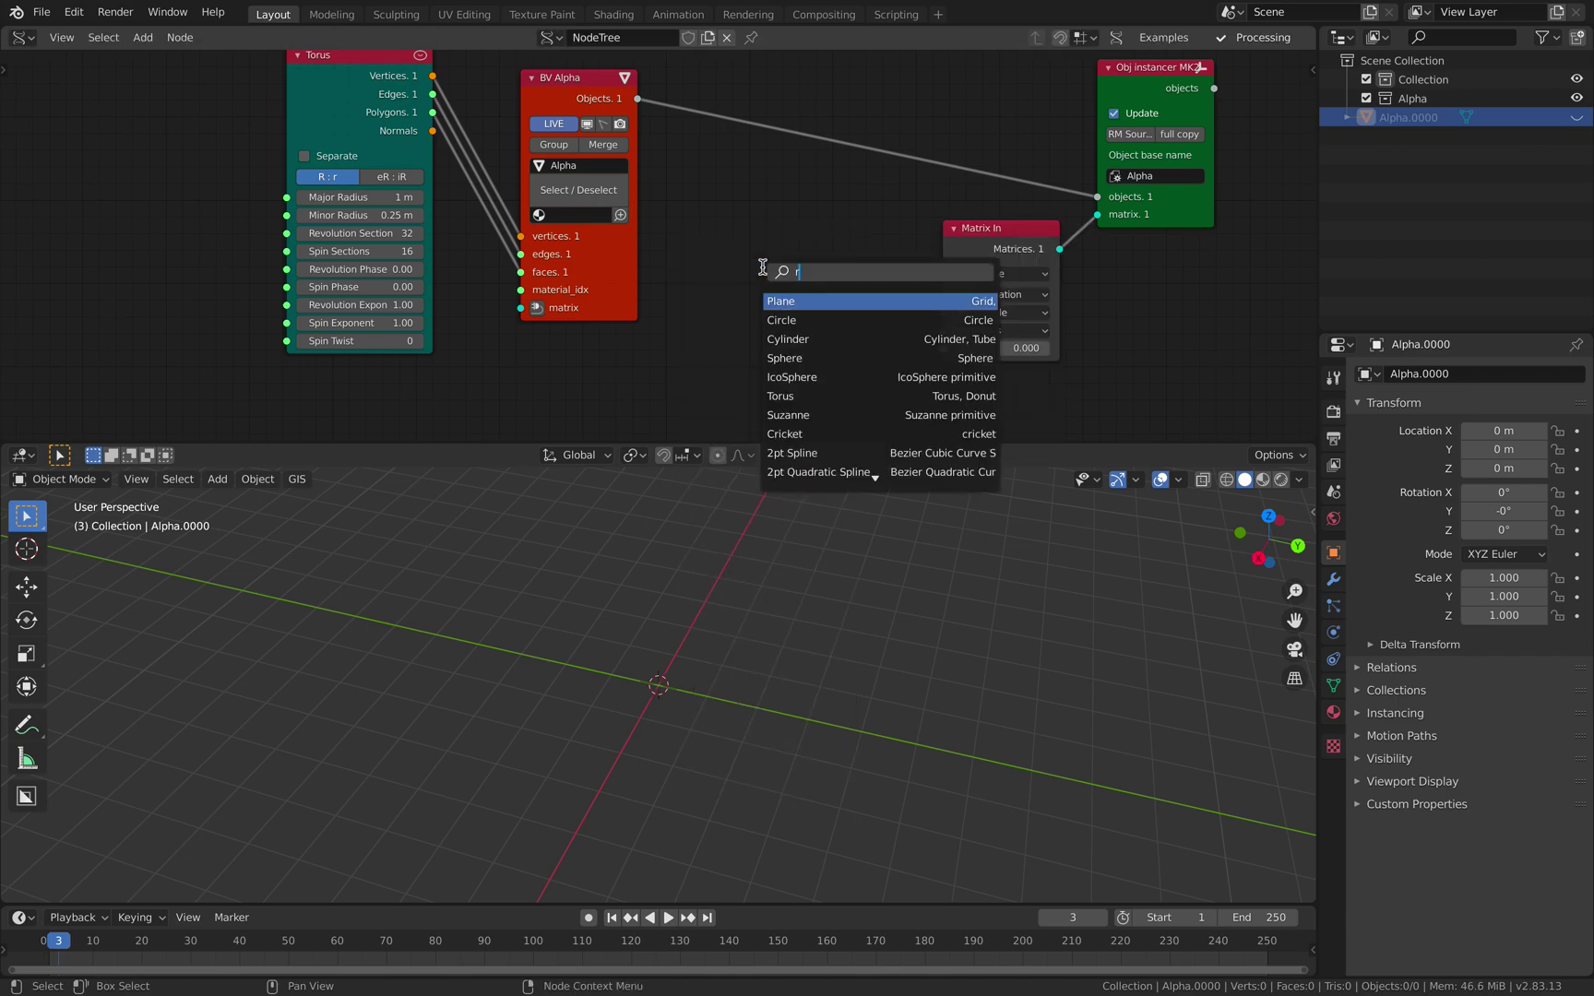
type("random v")
key("Return")
left_click(761, 278)
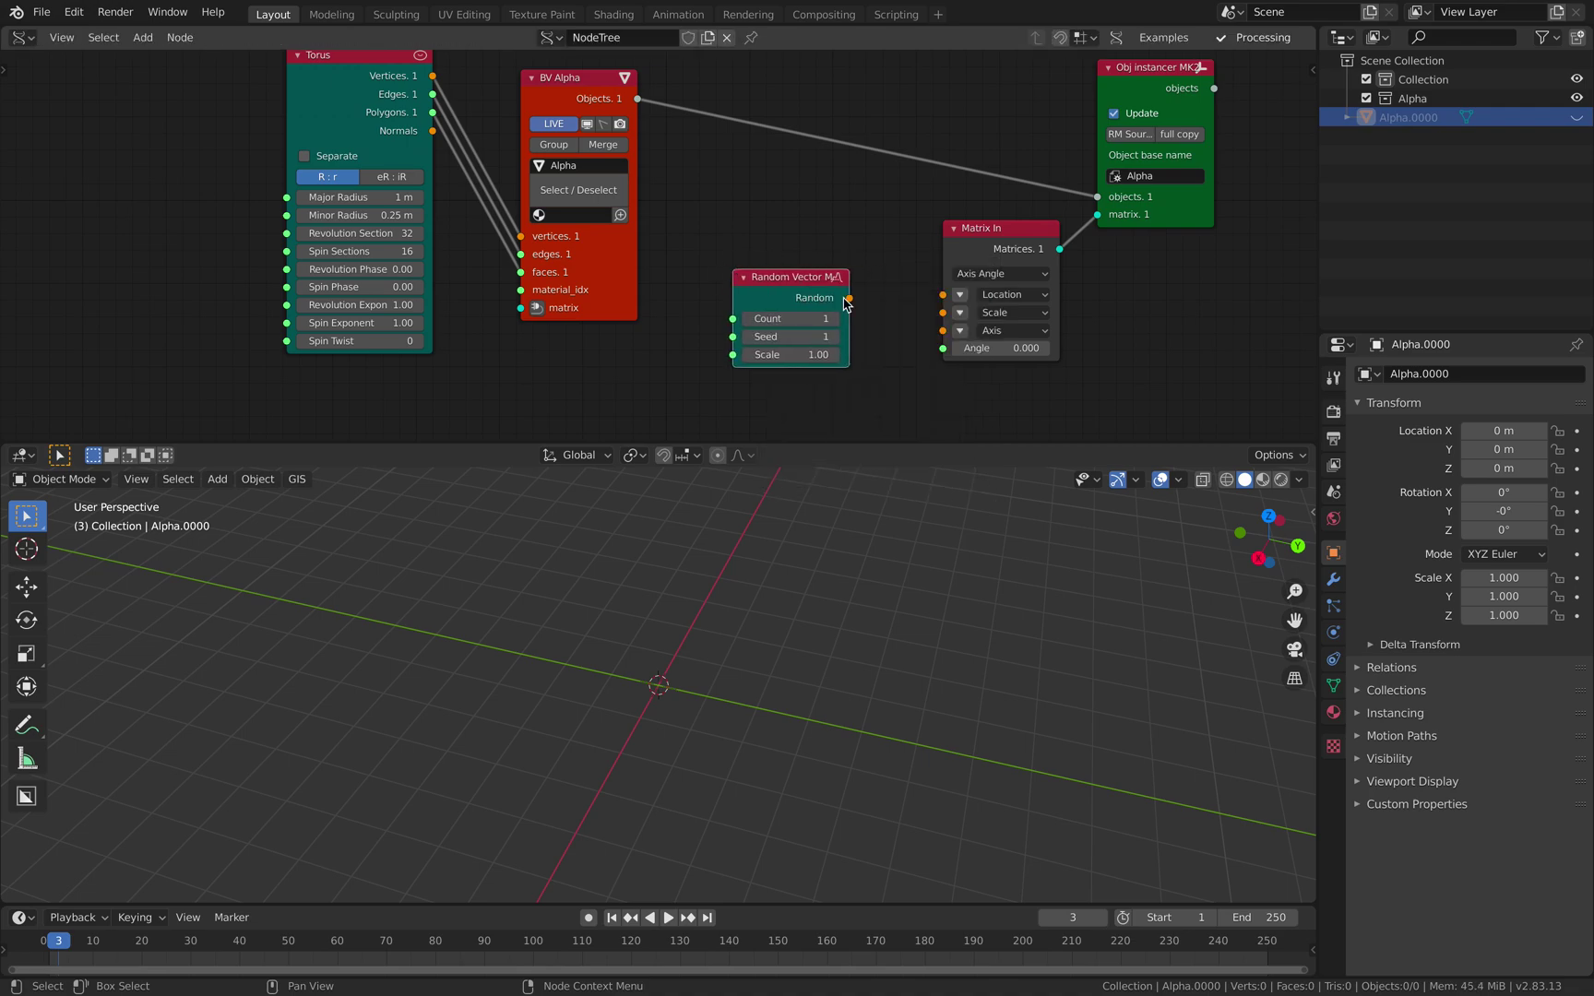
left_click_drag(849, 298, 891, 237)
left_click_drag(951, 296, 945, 295)
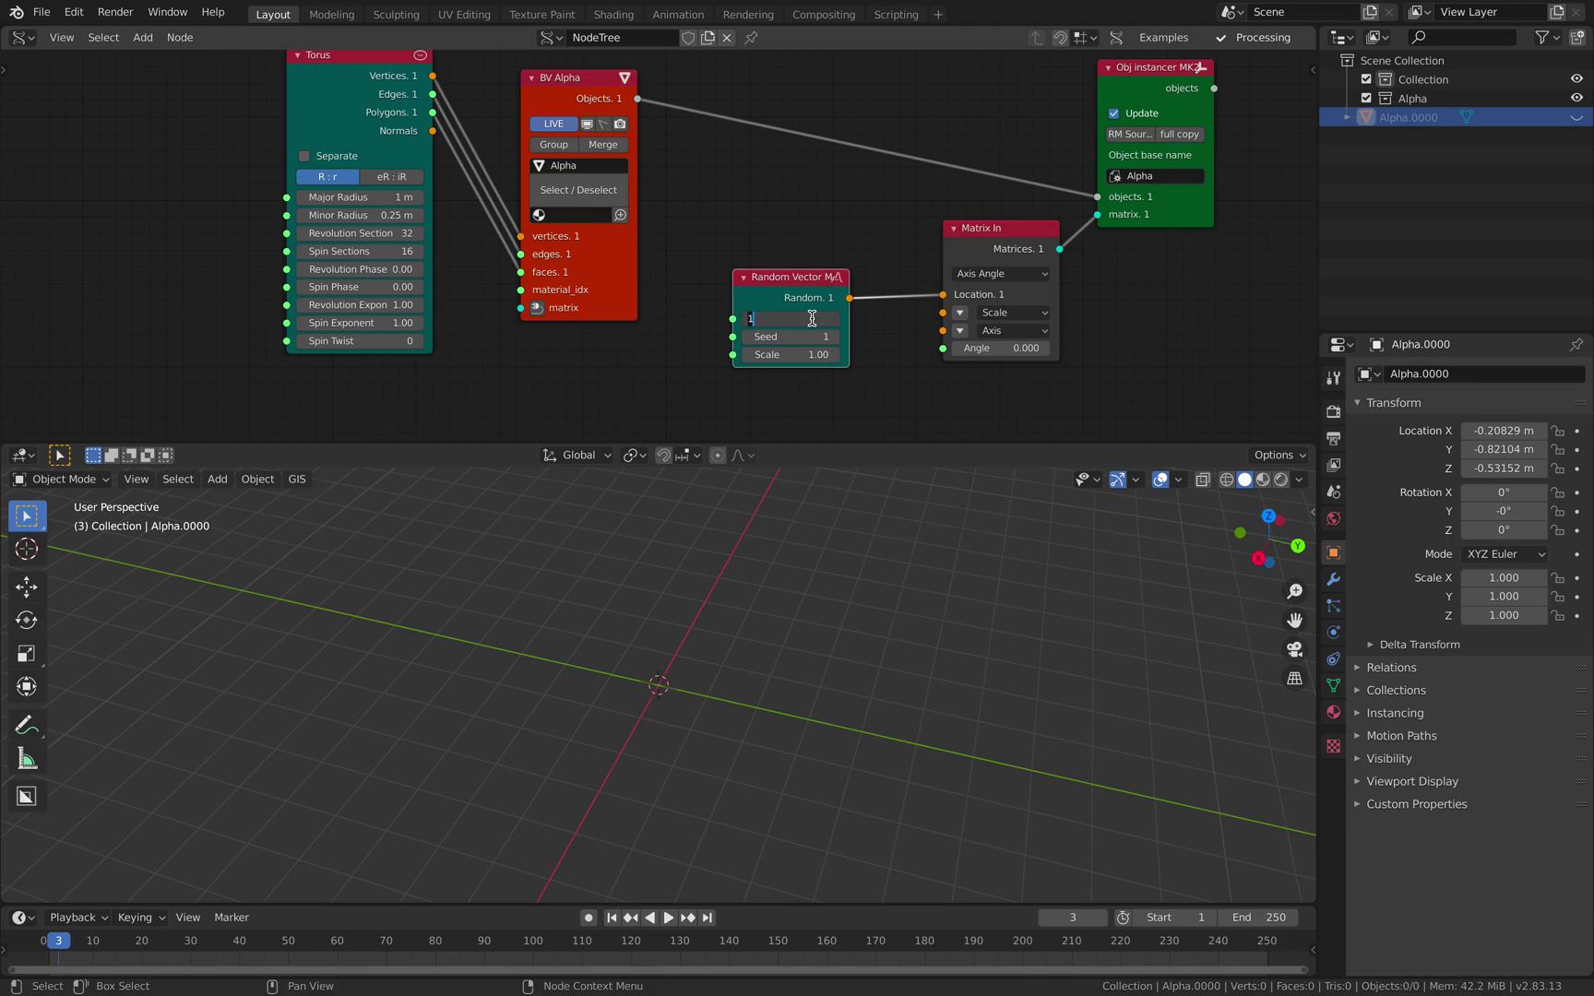
- Set the Random Vector node's Count to 64 and its Scale to about 4.66
left_click(812, 318)
type("64")
key("Return")
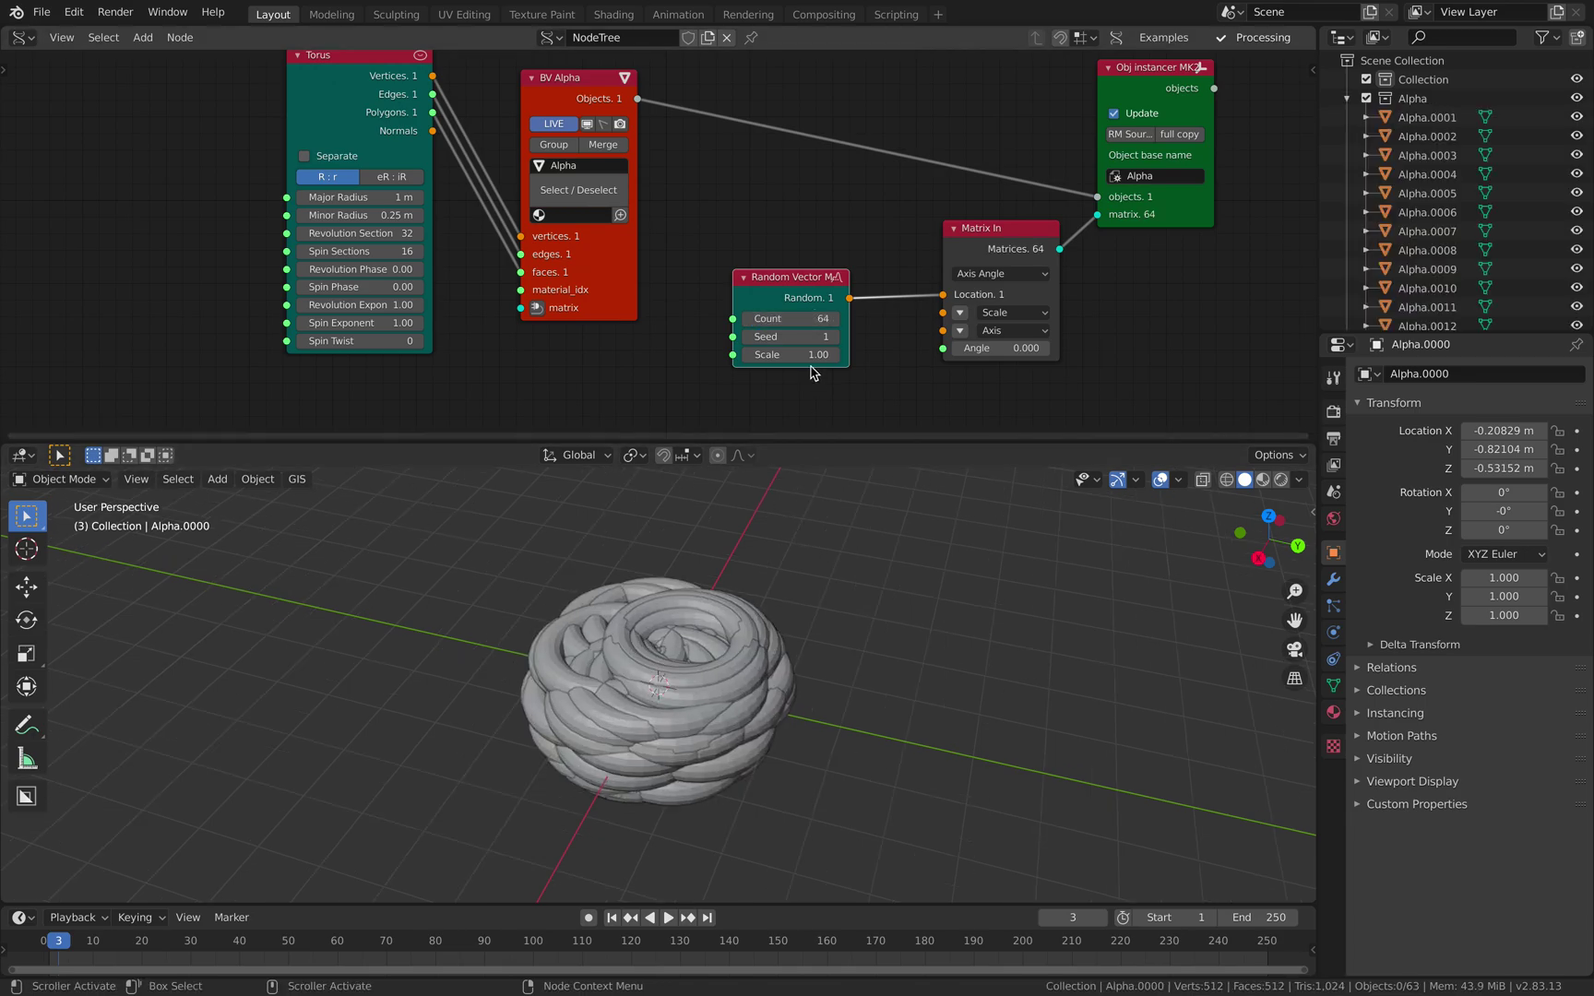
left_click_drag(803, 355, 863, 355)
scroll(801, 600, "down", 7)
middle_click_drag(801, 599, 782, 577)
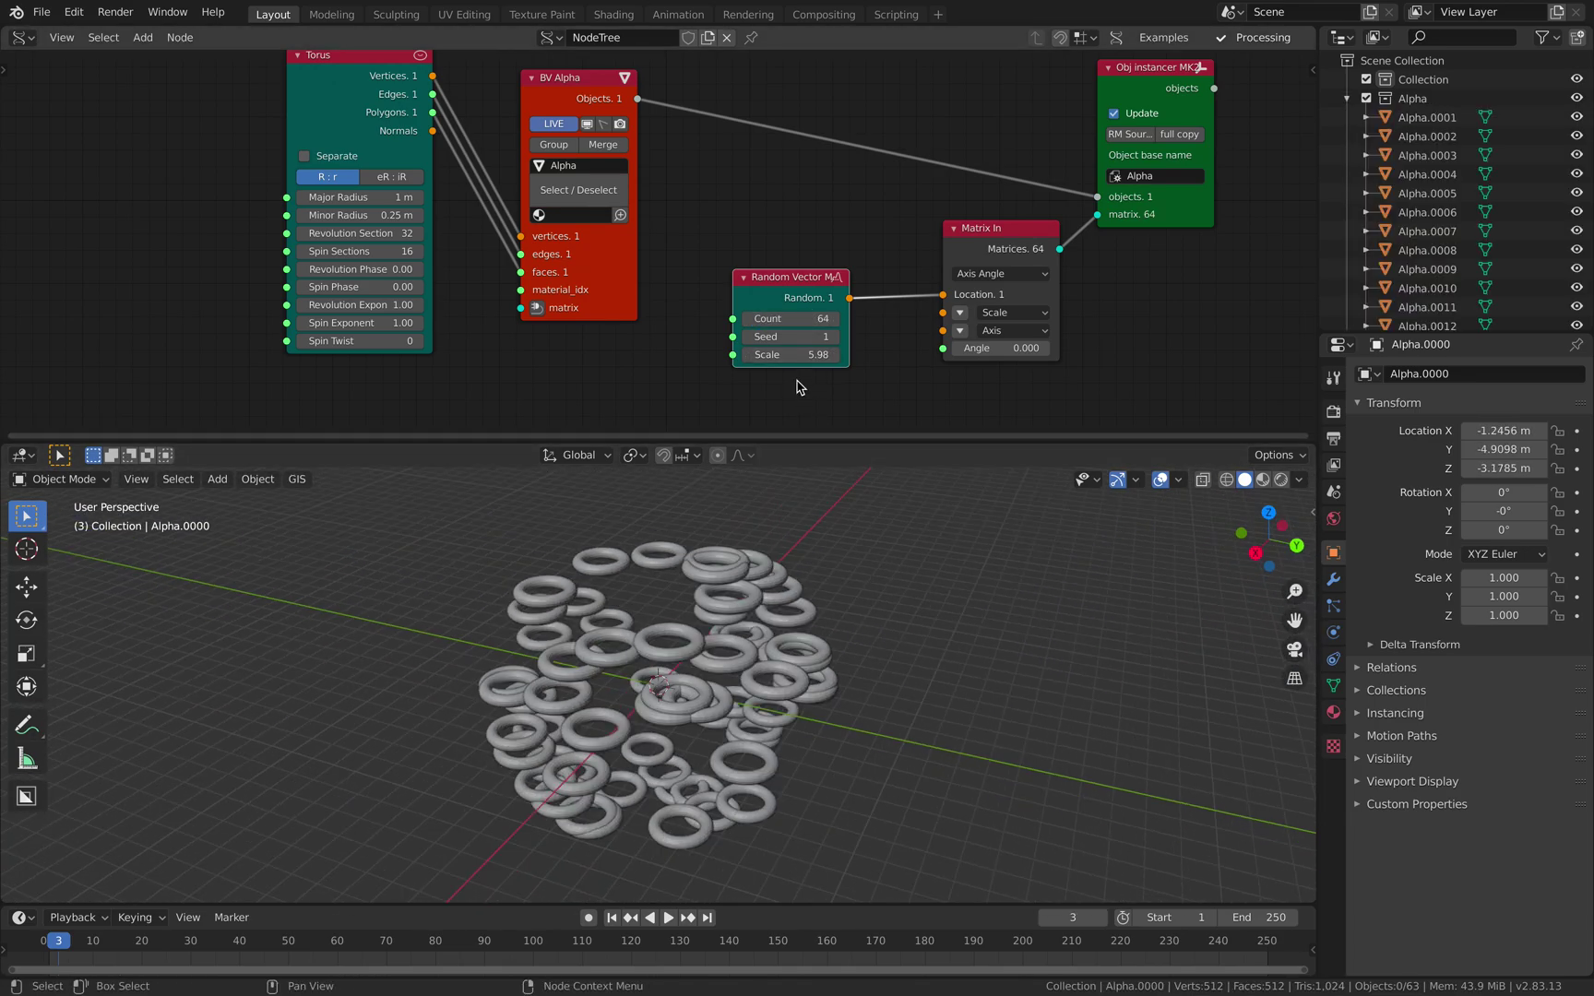
mouse_move(796, 358)
left_mouse_down()
mouse_move(812, 358)
mouse_move(770, 356)
left_mouse_up()
middle_click_drag(766, 720, 816, 701)
scroll(839, 418, "up", 2)
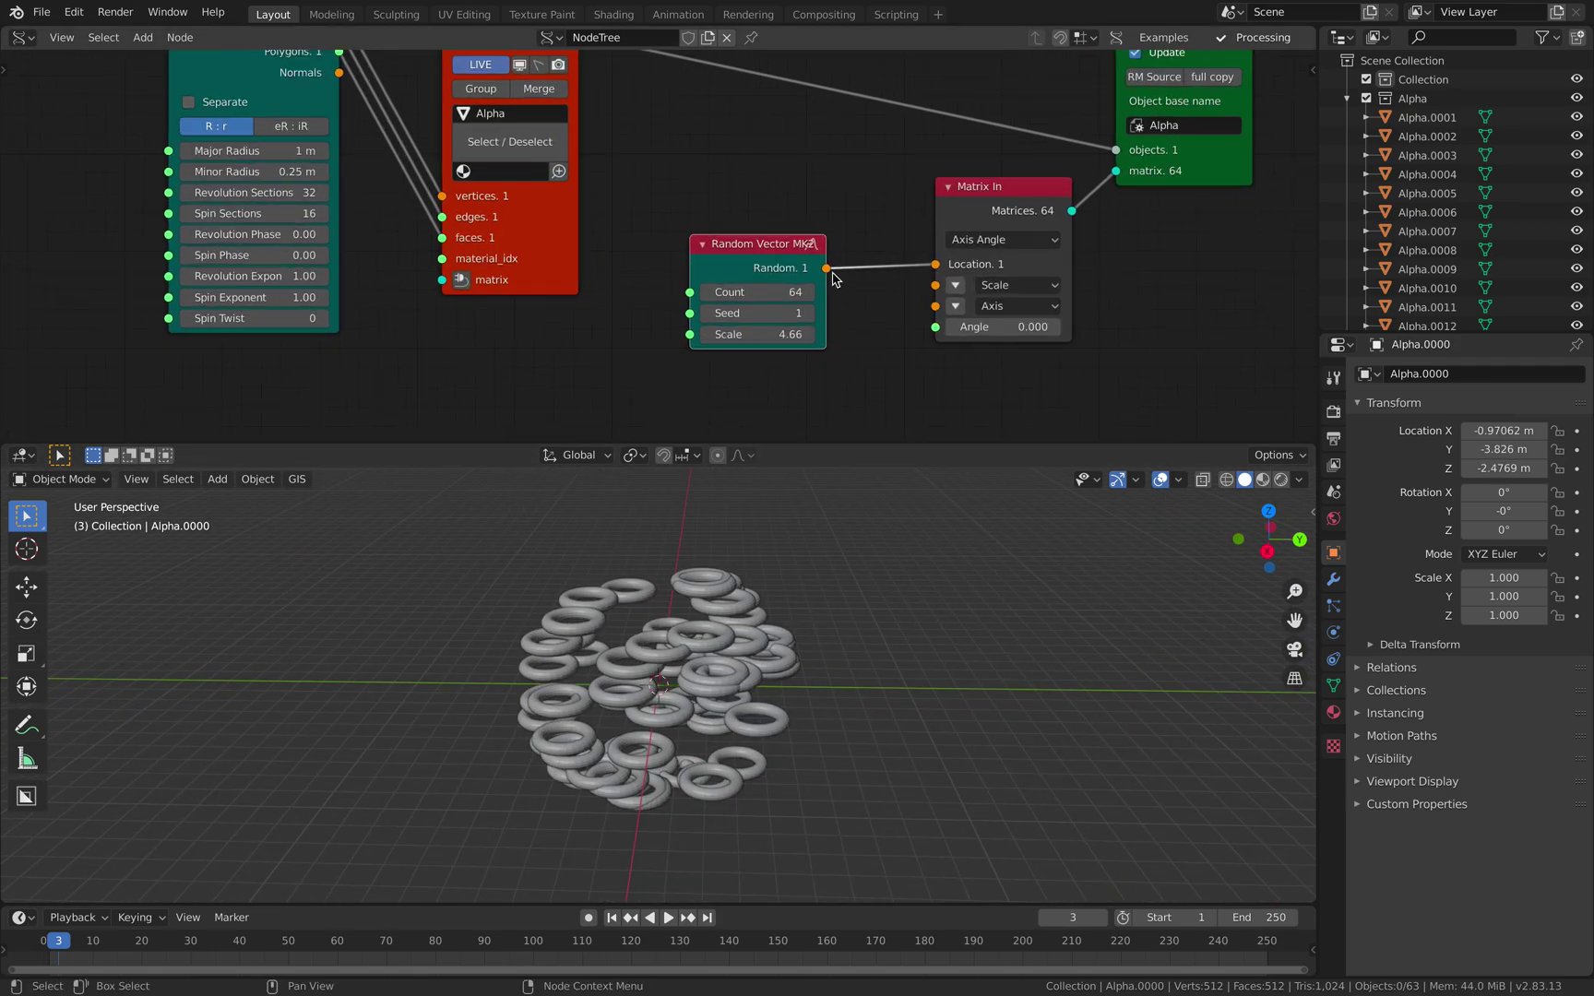
- Link the Random output to the Matrix In node's Axis input as well and set the Angle to 180
left_click_drag(828, 270, 843, 230)
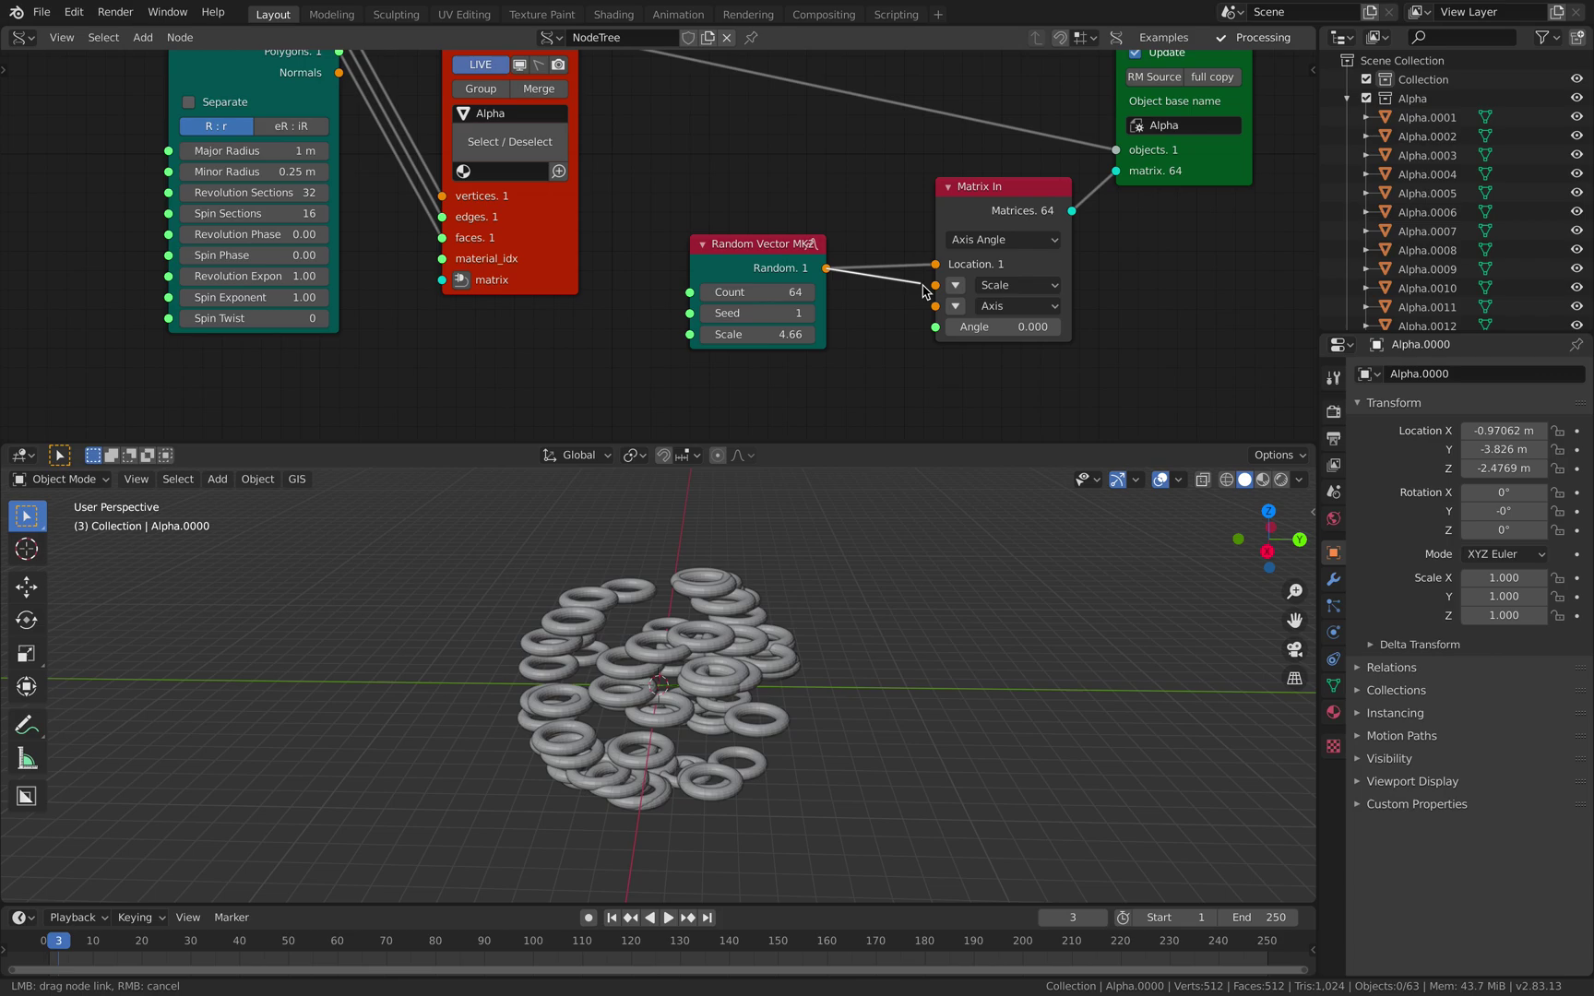
left_click_drag(933, 308, 936, 305)
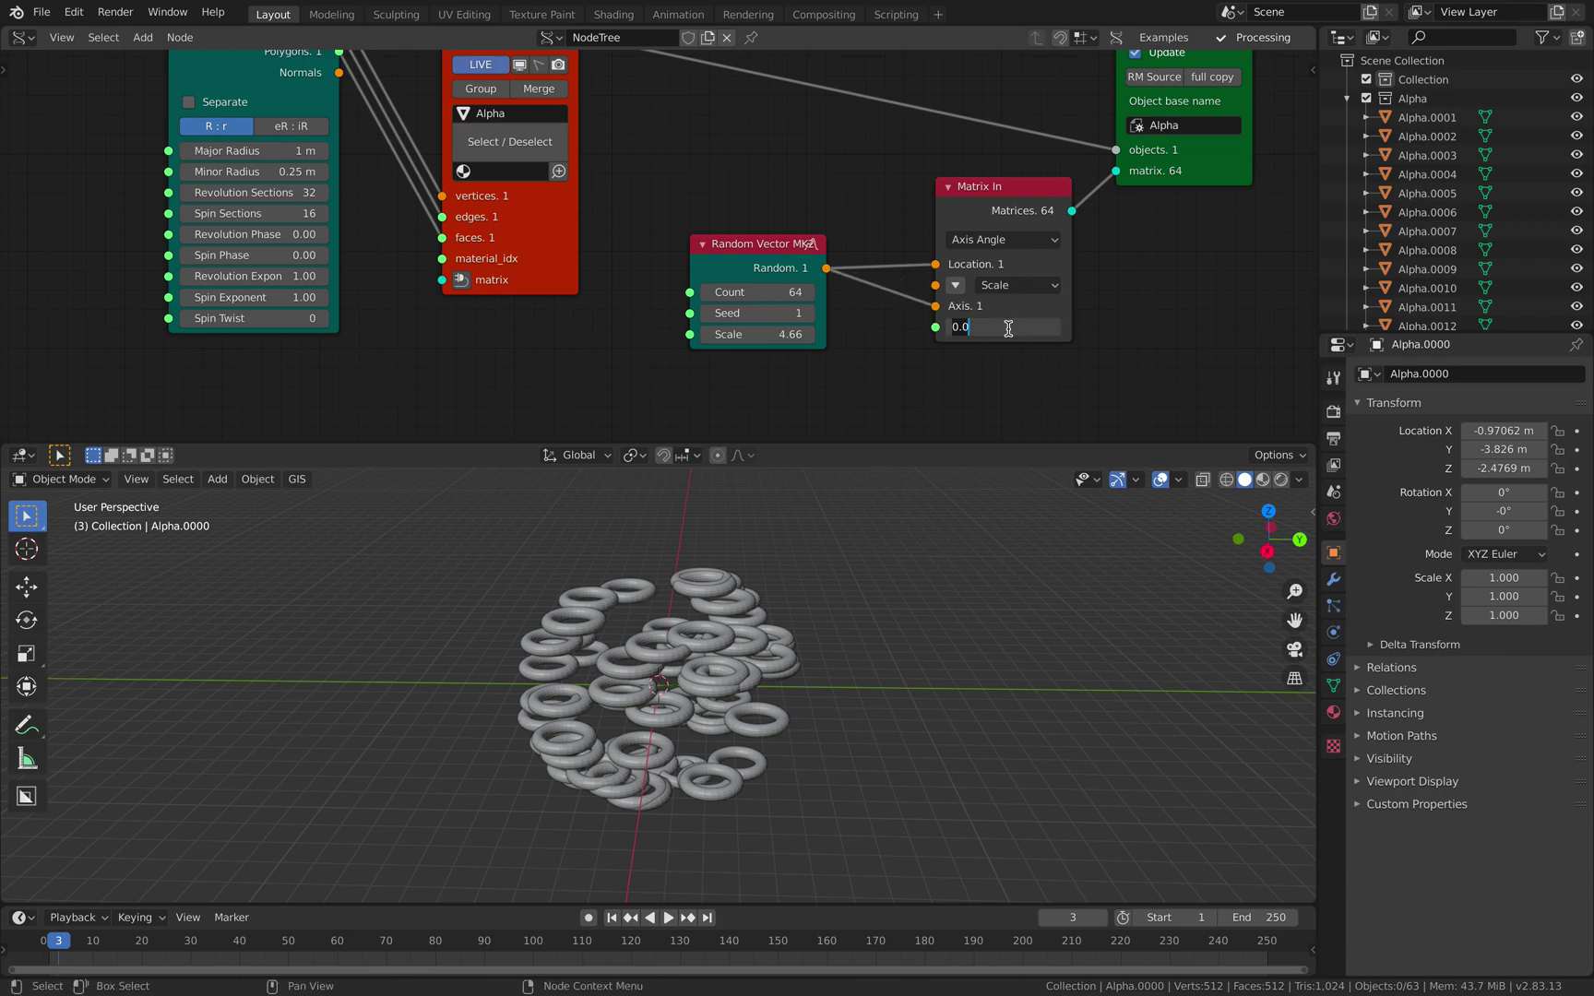
type("180")
key("Return")
middle_click_drag(726, 545, 755, 537)
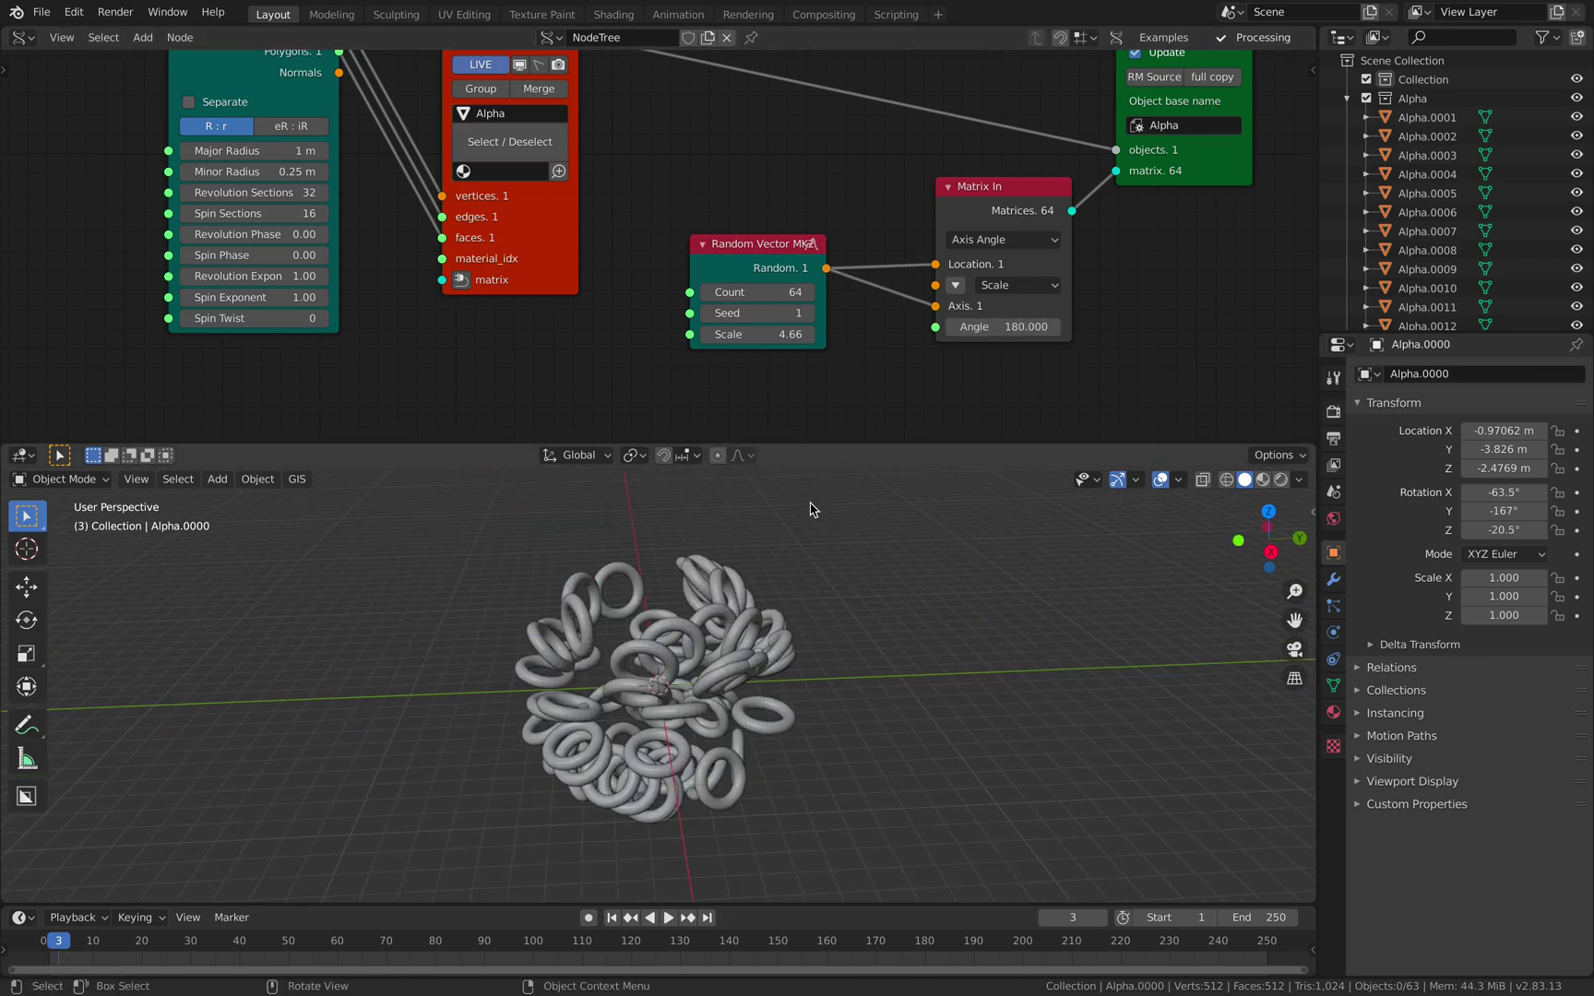
- Set the Random Vector Seed to 63 and shift the Matrix In and Random Vector nodes slightly up and left
left_click_drag(799, 314, 1005, 314)
left_click_drag(1003, 201, 974, 191)
left_click_drag(771, 261, 748, 234)
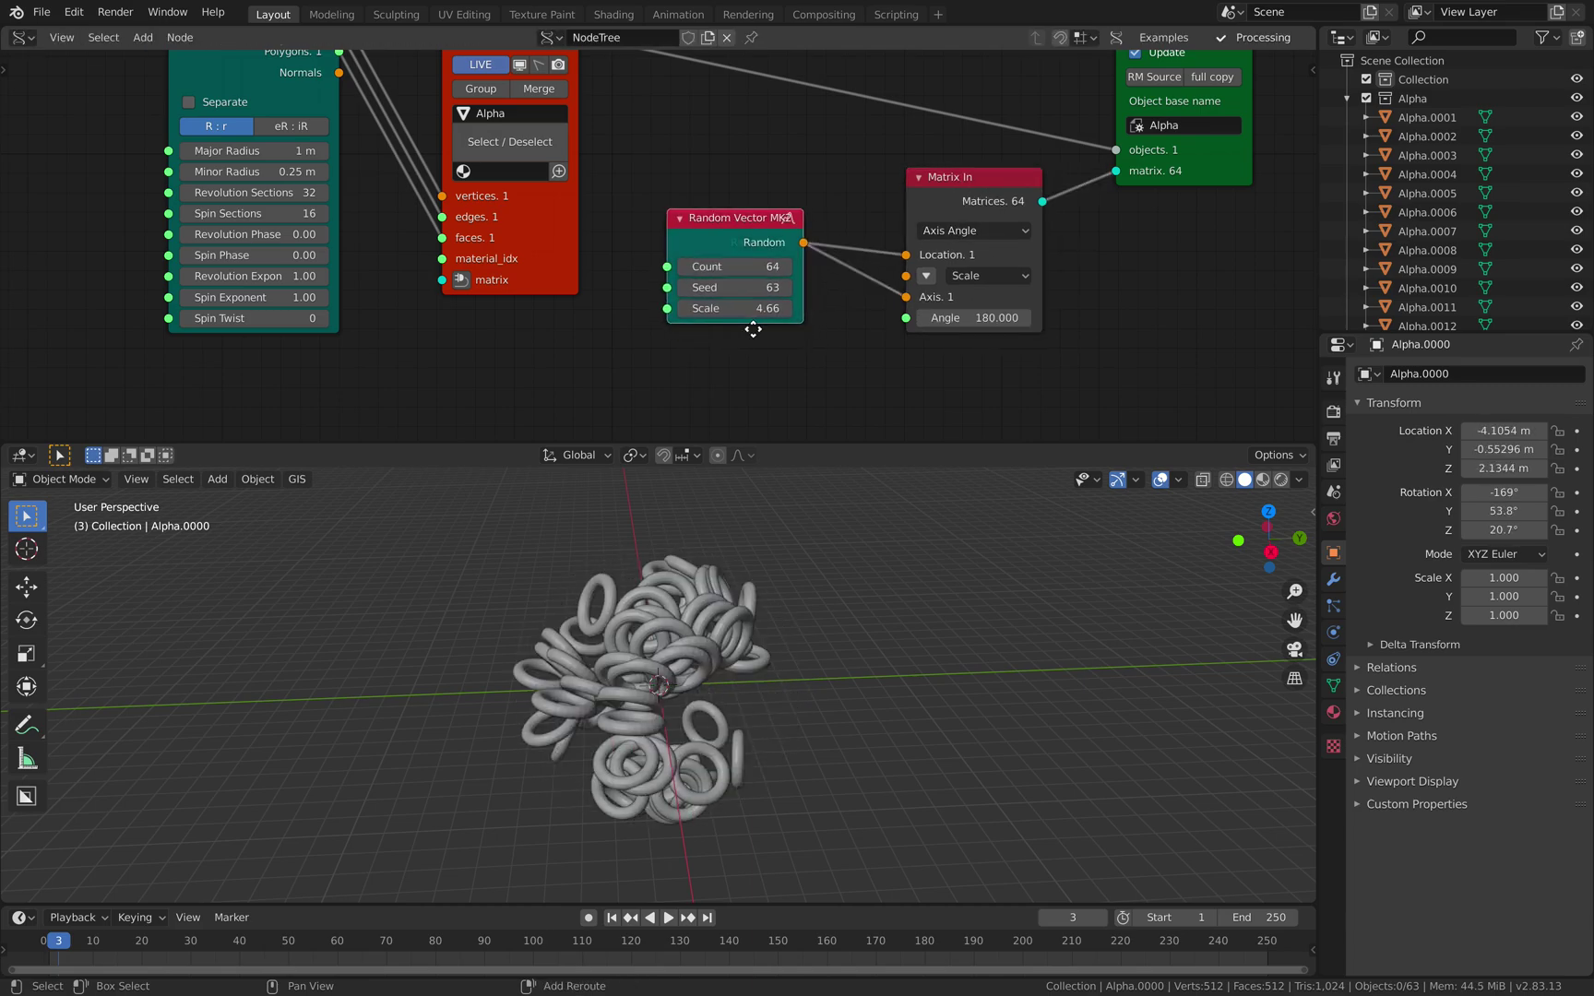
- Duplicate the Random Vector node to drive the Axis input with Seed 203, and set the original's Scale to 11.14
key("shift+d")
left_click(801, 379)
left_click_drag(799, 376, 907, 297)
middle_click_drag(750, 399, 758, 342)
left_click_drag(738, 363, 817, 363)
left_click_drag(742, 251, 835, 251)
scroll(765, 319, "down", 2)
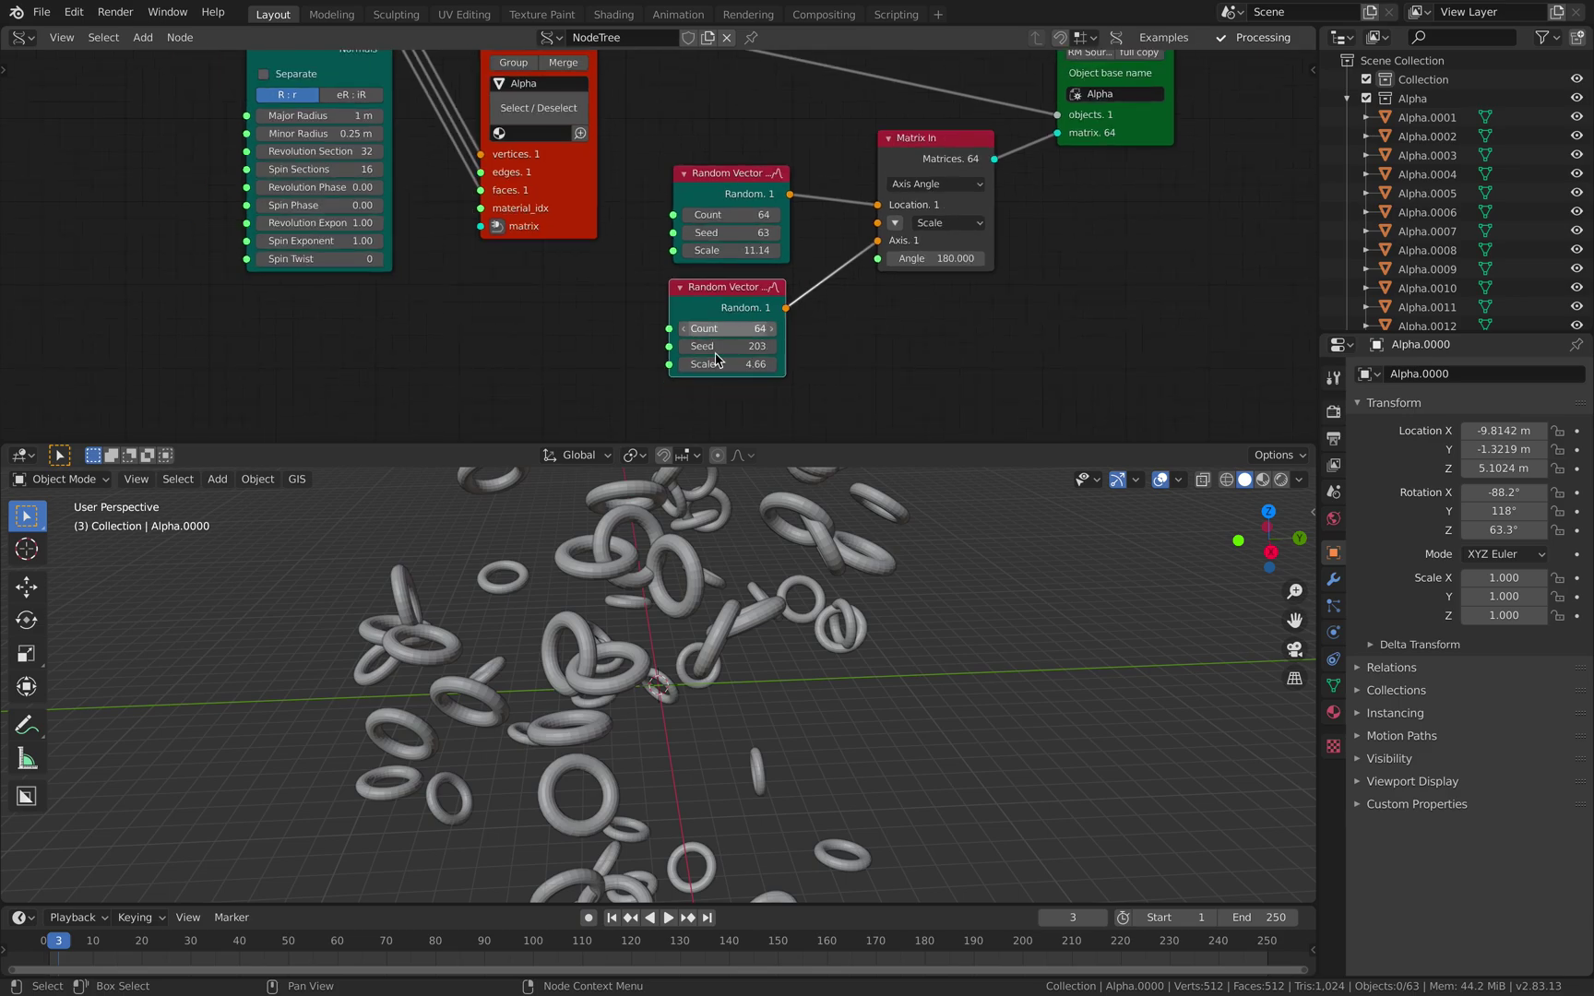
- Set the upper Random Vector's Seed to 121 and move the Matrix In and Obj instancer nodes right to make room
middle_click_drag(796, 637, 766, 651)
middle_click_drag(736, 248, 743, 295)
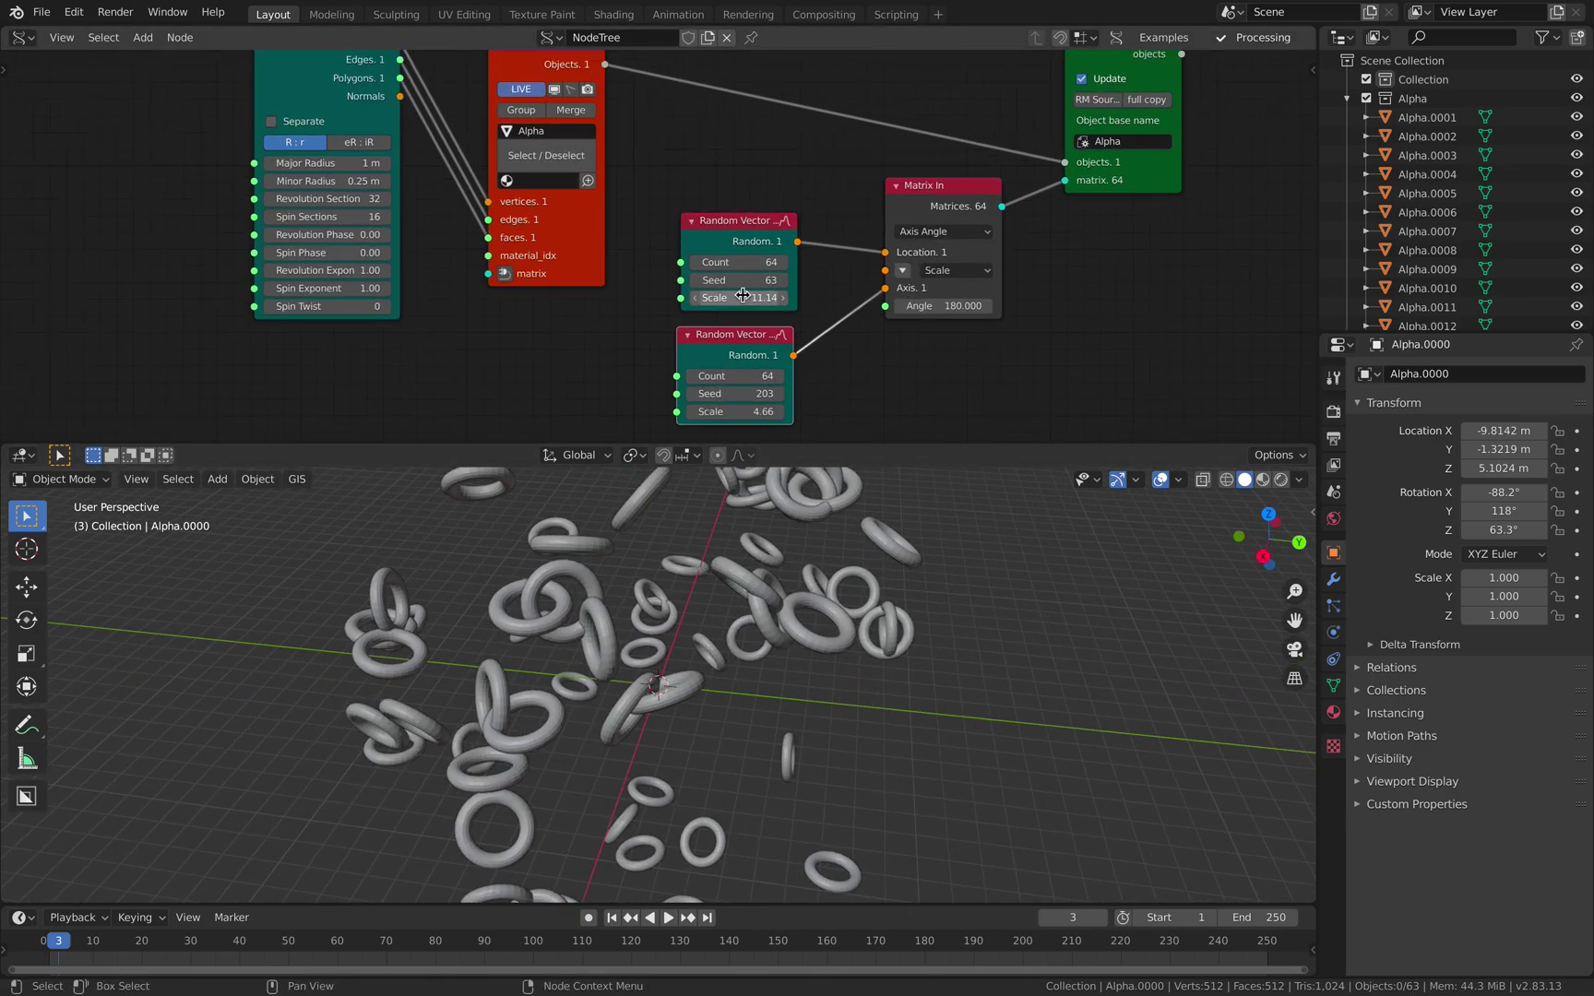
left_click_drag(729, 281, 729, 282)
middle_click_drag(996, 298, 923, 327)
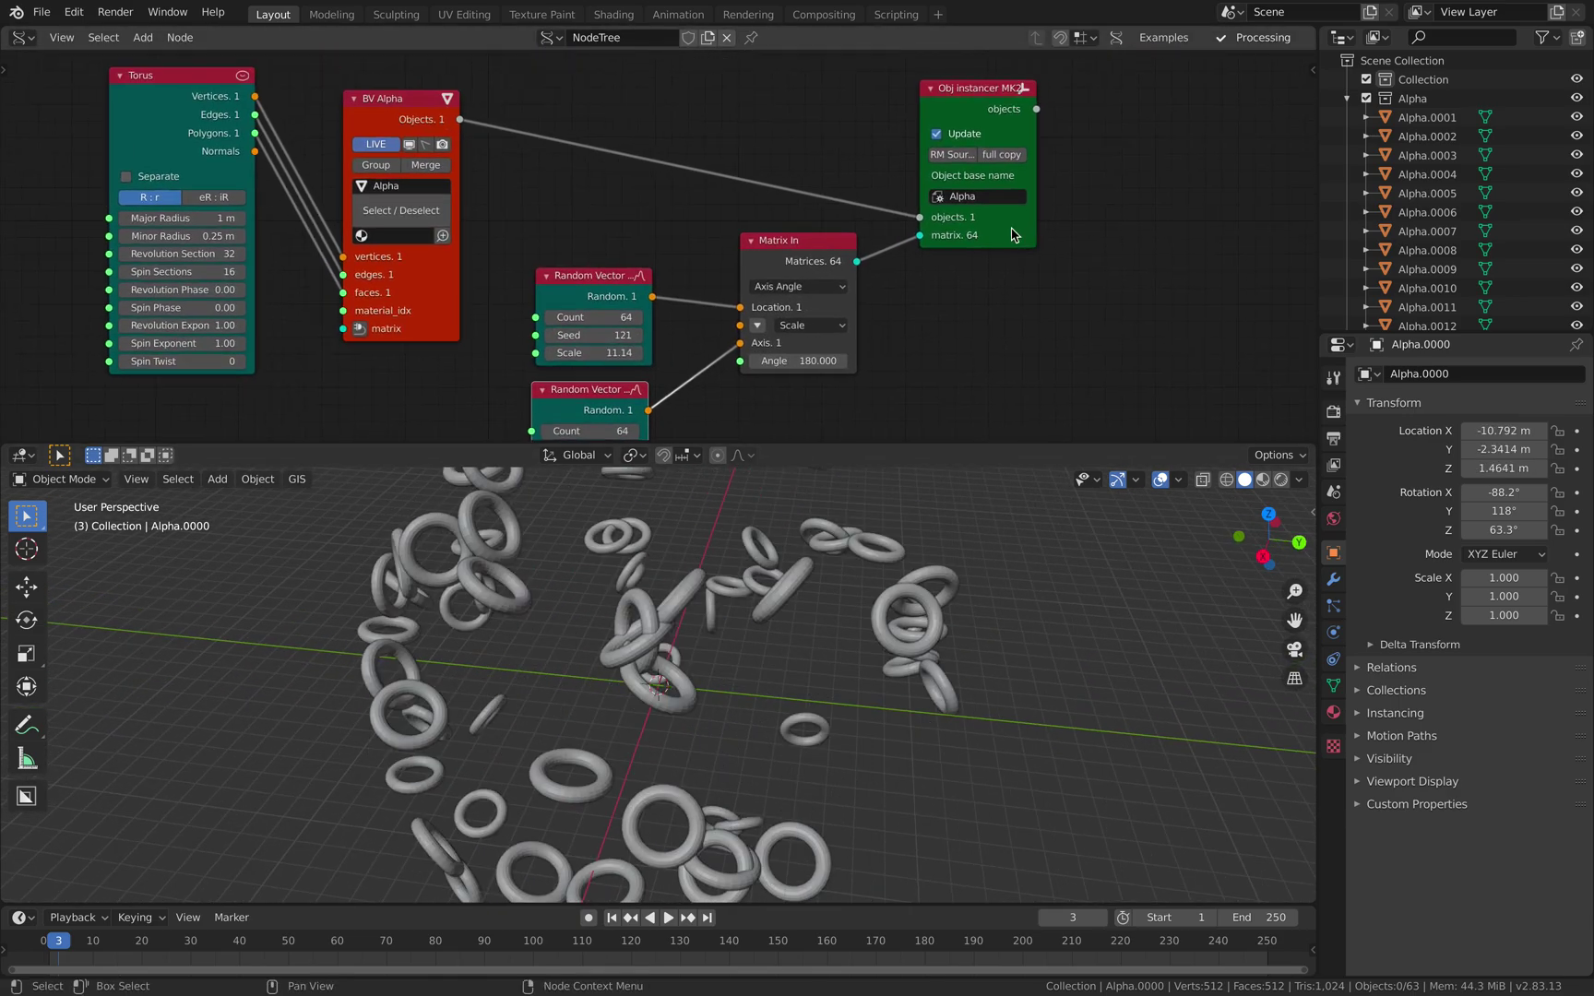
key("g")
left_click(916, 261)
- Insert a Randomize node between the upper Random Vector and Matrix In, with X, Y and Z amplitudes of 4.50
key("shift+a")
left_click(801, 236)
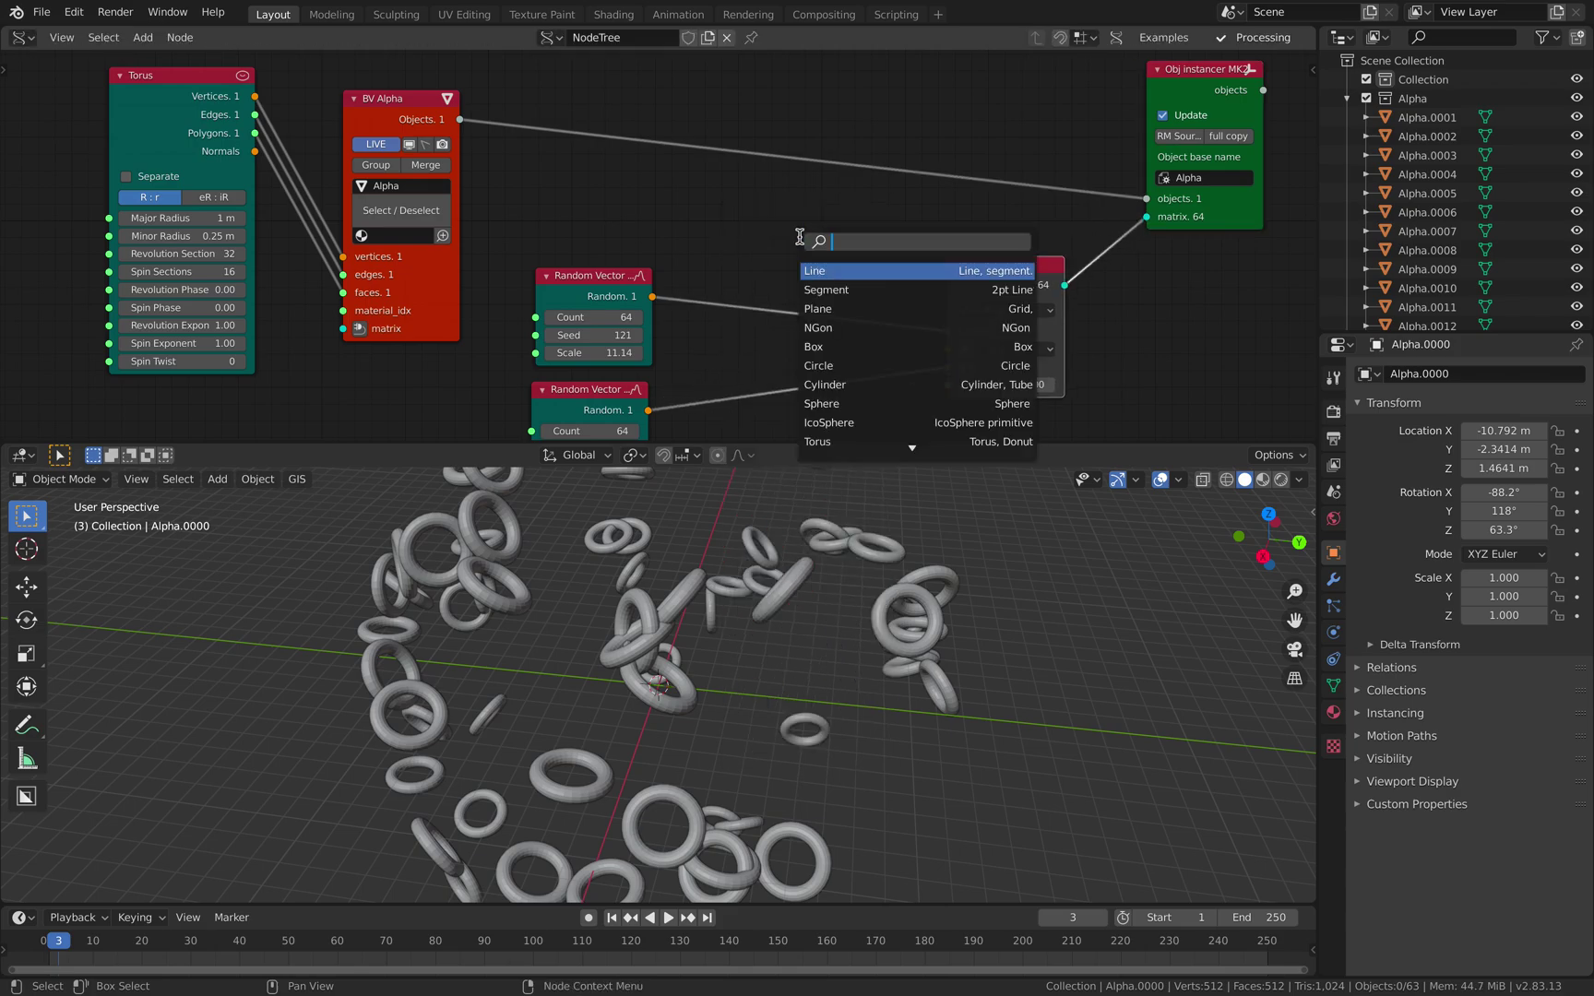
type("randomize")
key("Return")
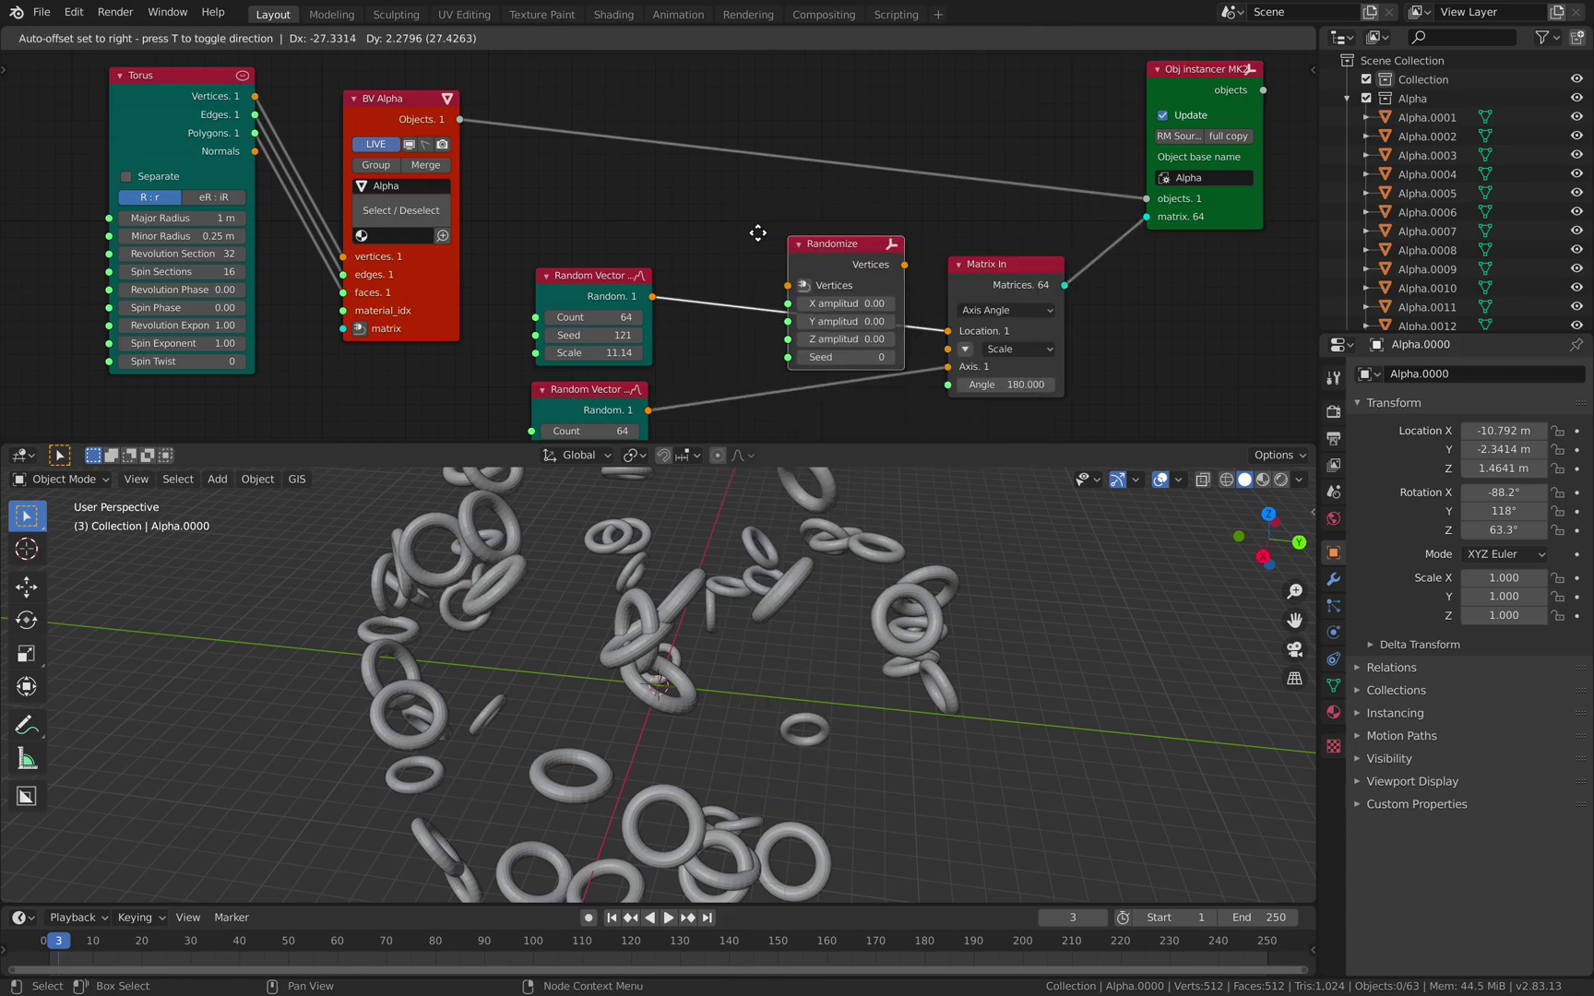
left_click(753, 232)
left_click_drag(809, 316, 869, 278)
middle_click_drag(697, 329, 705, 266)
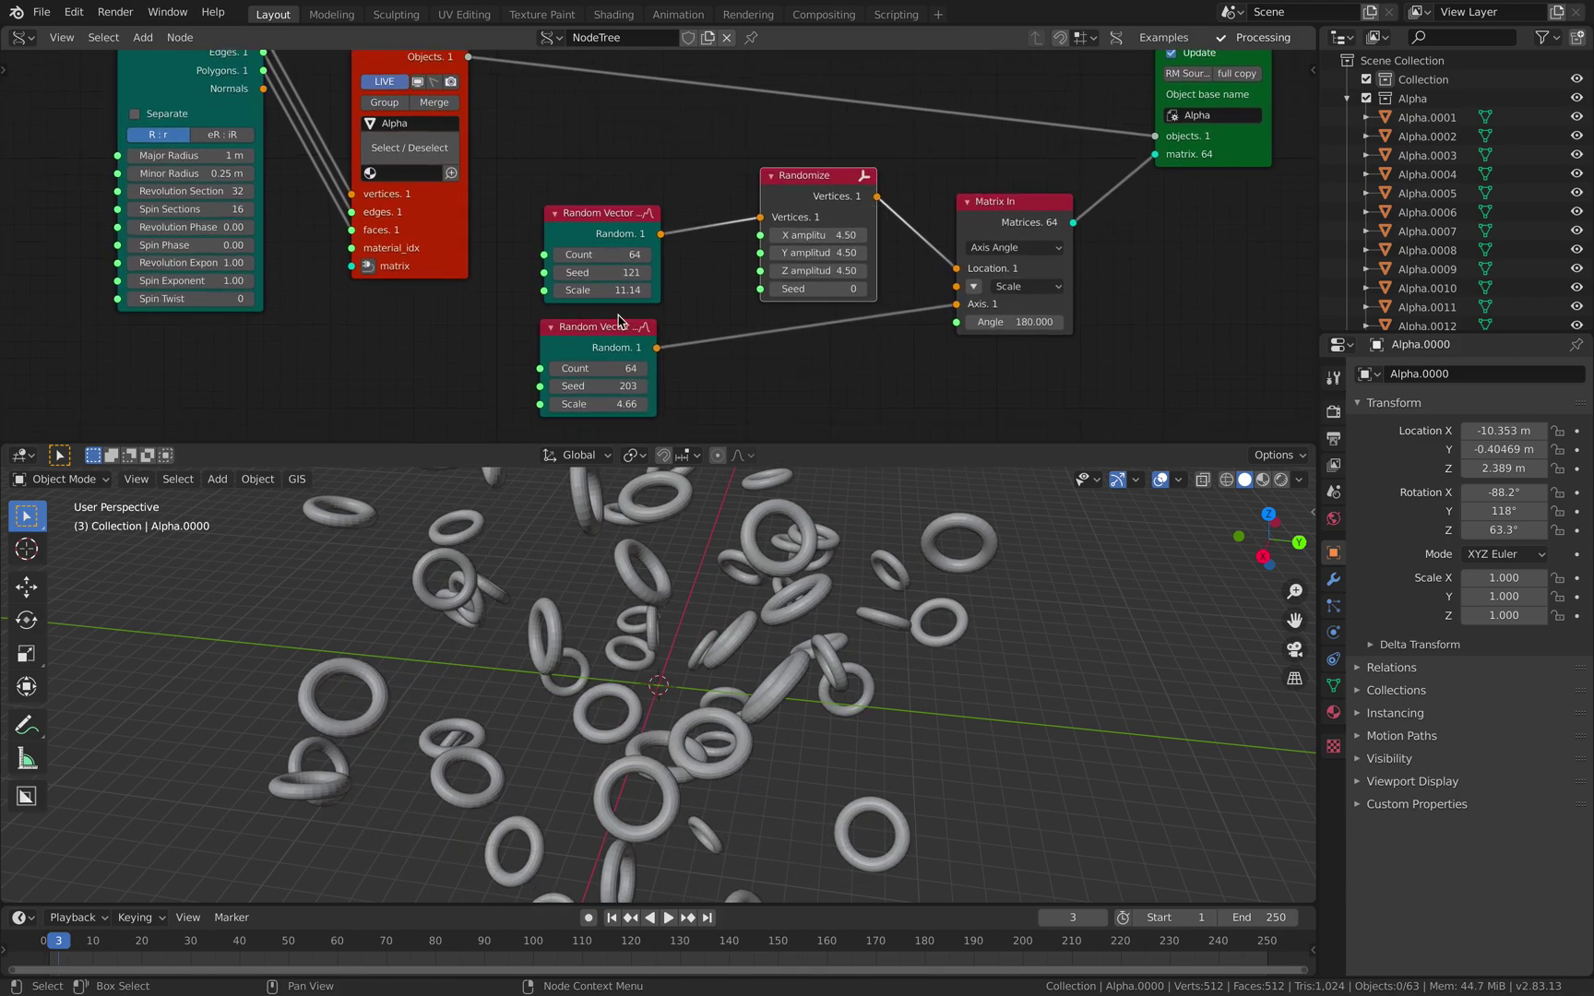
- Delete the lower Random Vector node and link the Randomize output to the Matrix In node's Axis input instead
left_click(617, 323)
key("x")
left_click_drag(877, 197, 957, 304)
- Set the Randomize Seed to 58, and the Random Vector's Seed to 147 and Scale to 10.30
left_click_drag(812, 289, 976, 289)
mouse_move(586, 275)
left_mouse_down()
mouse_move(637, 275)
mouse_move(559, 290)
left_mouse_up()
middle_click_drag(673, 648, 719, 636)
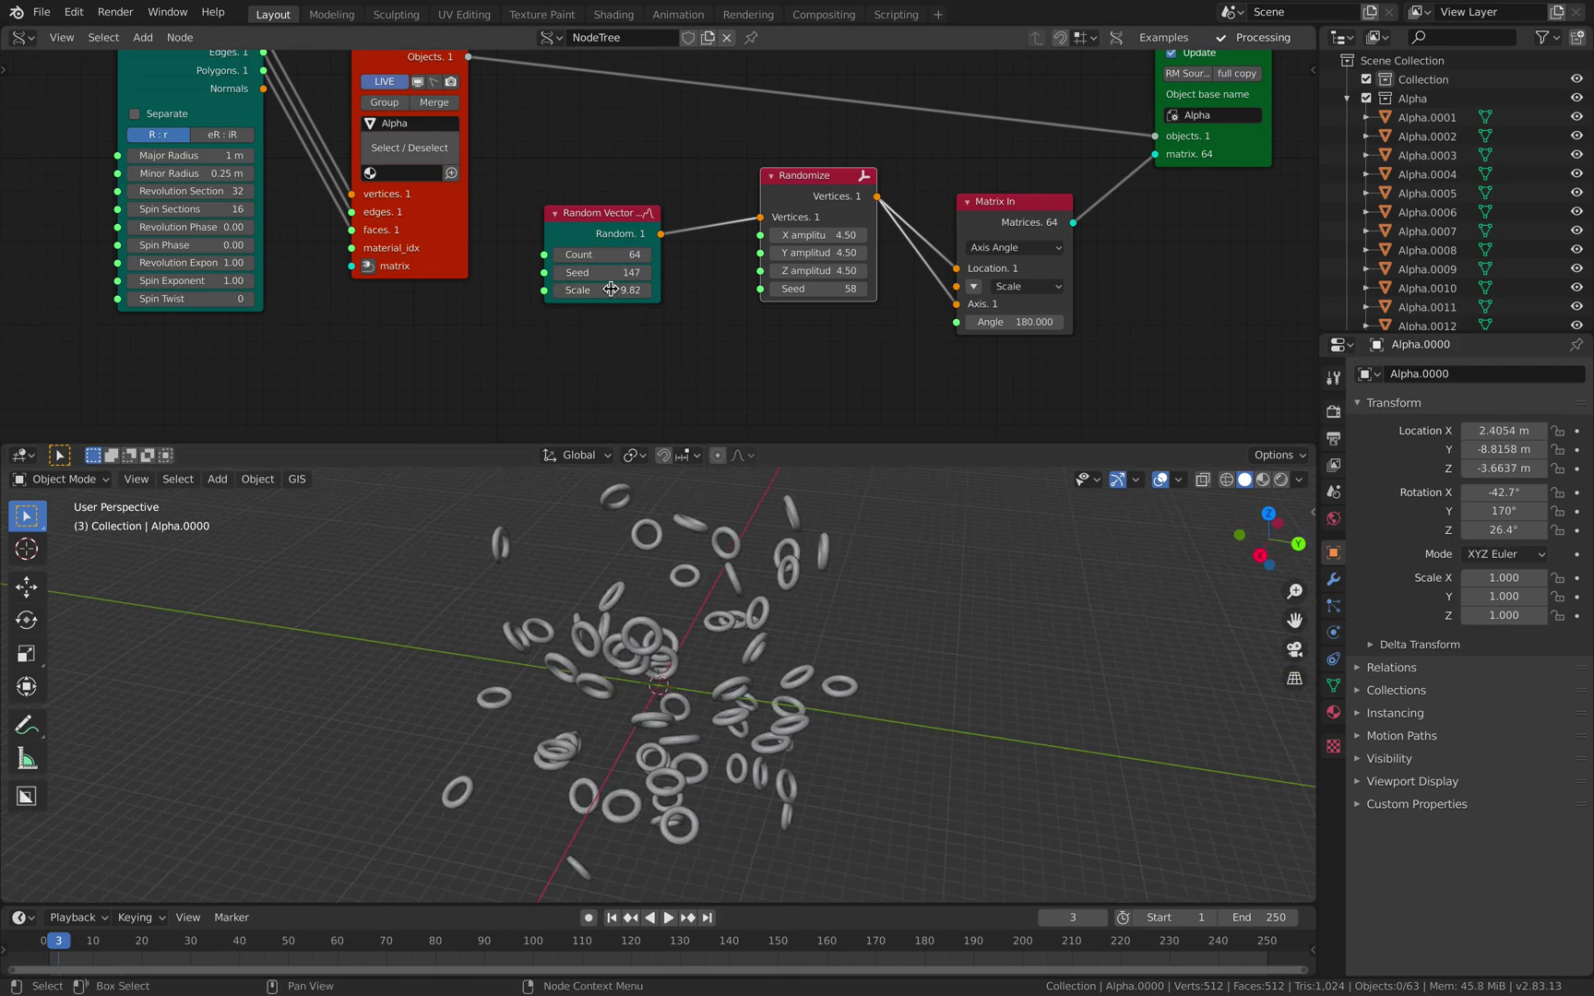
mouse_move(599, 290)
left_mouse_down()
mouse_move(568, 290)
mouse_move(616, 290)
left_mouse_up()
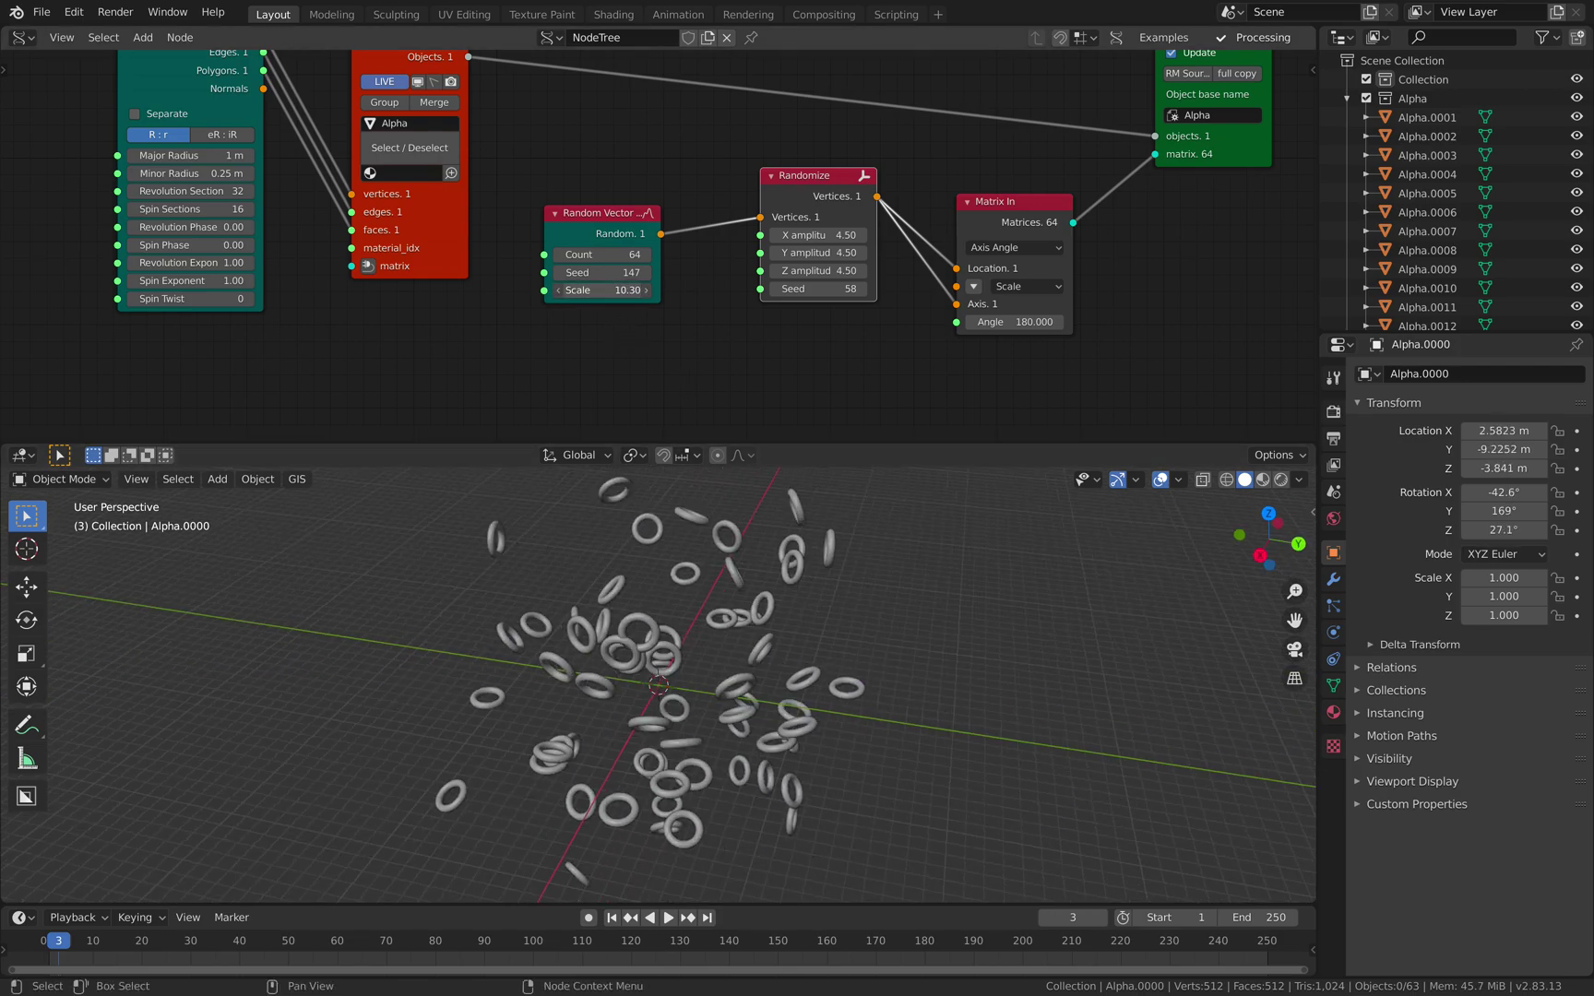
- Move the Obj instancer and Matrix In nodes further right and delete the Randomize node
middle_click_drag(972, 125, 847, 205)
left_click_drag(1108, 228, 1155, 185)
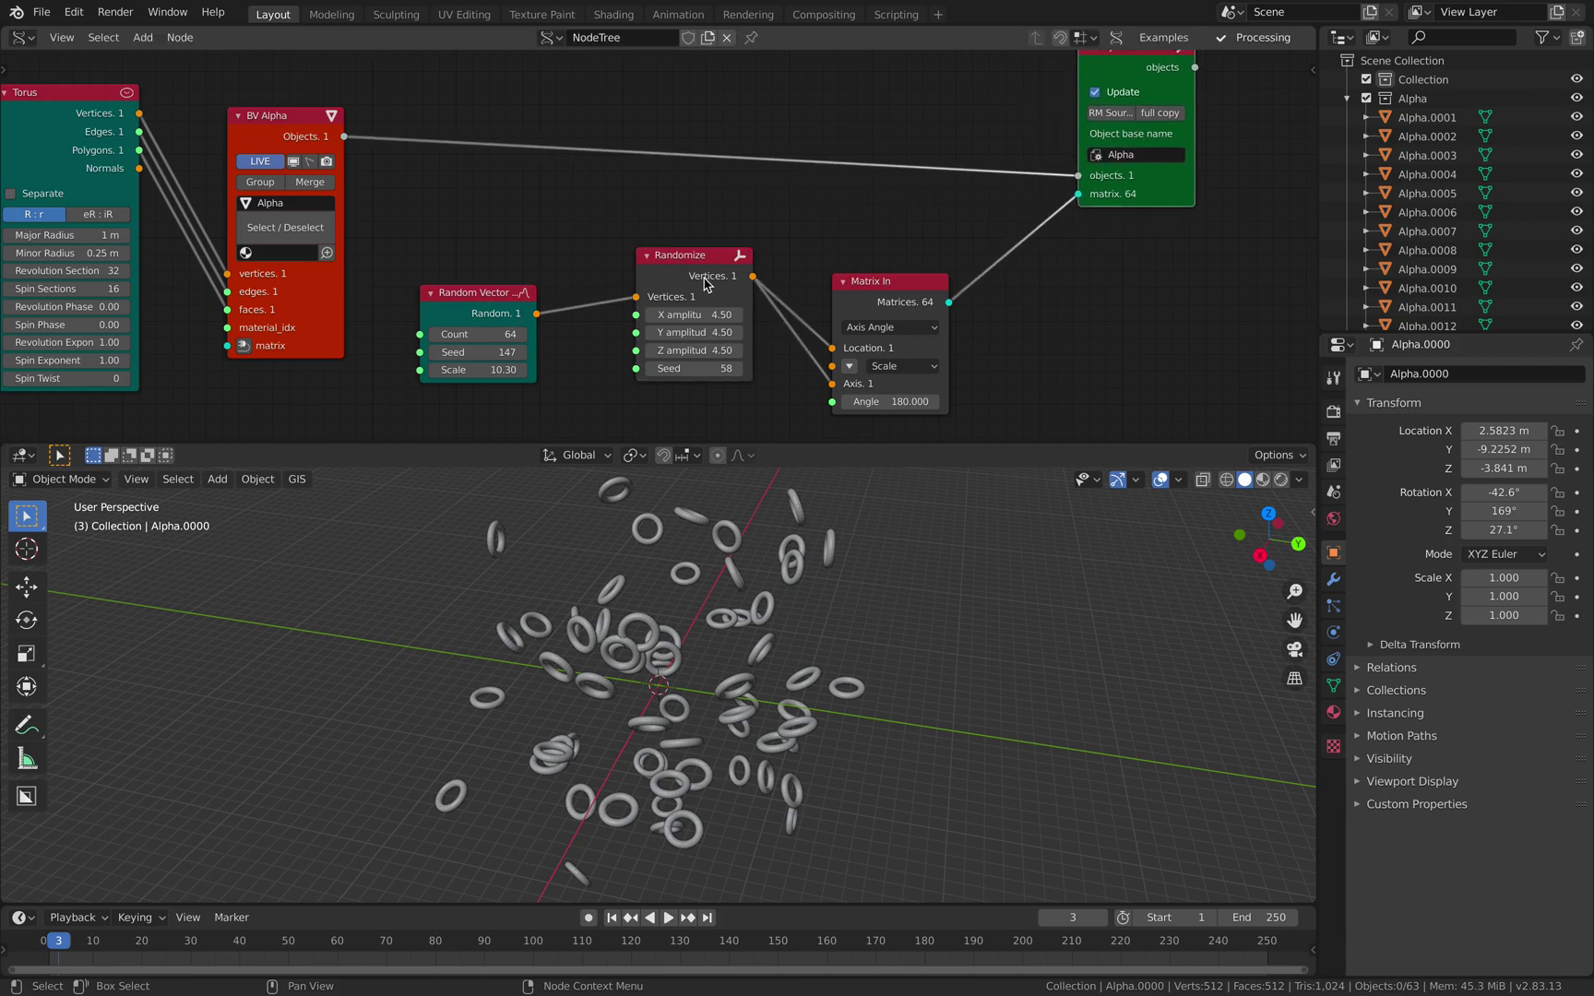
left_click_drag(703, 279, 676, 280)
middle_click_drag(793, 280, 798, 254)
left_click_drag(887, 254, 931, 234)
mouse_move(673, 237)
left_mouse_down()
mouse_move(698, 225)
mouse_move(673, 220)
left_mouse_up()
key("x")
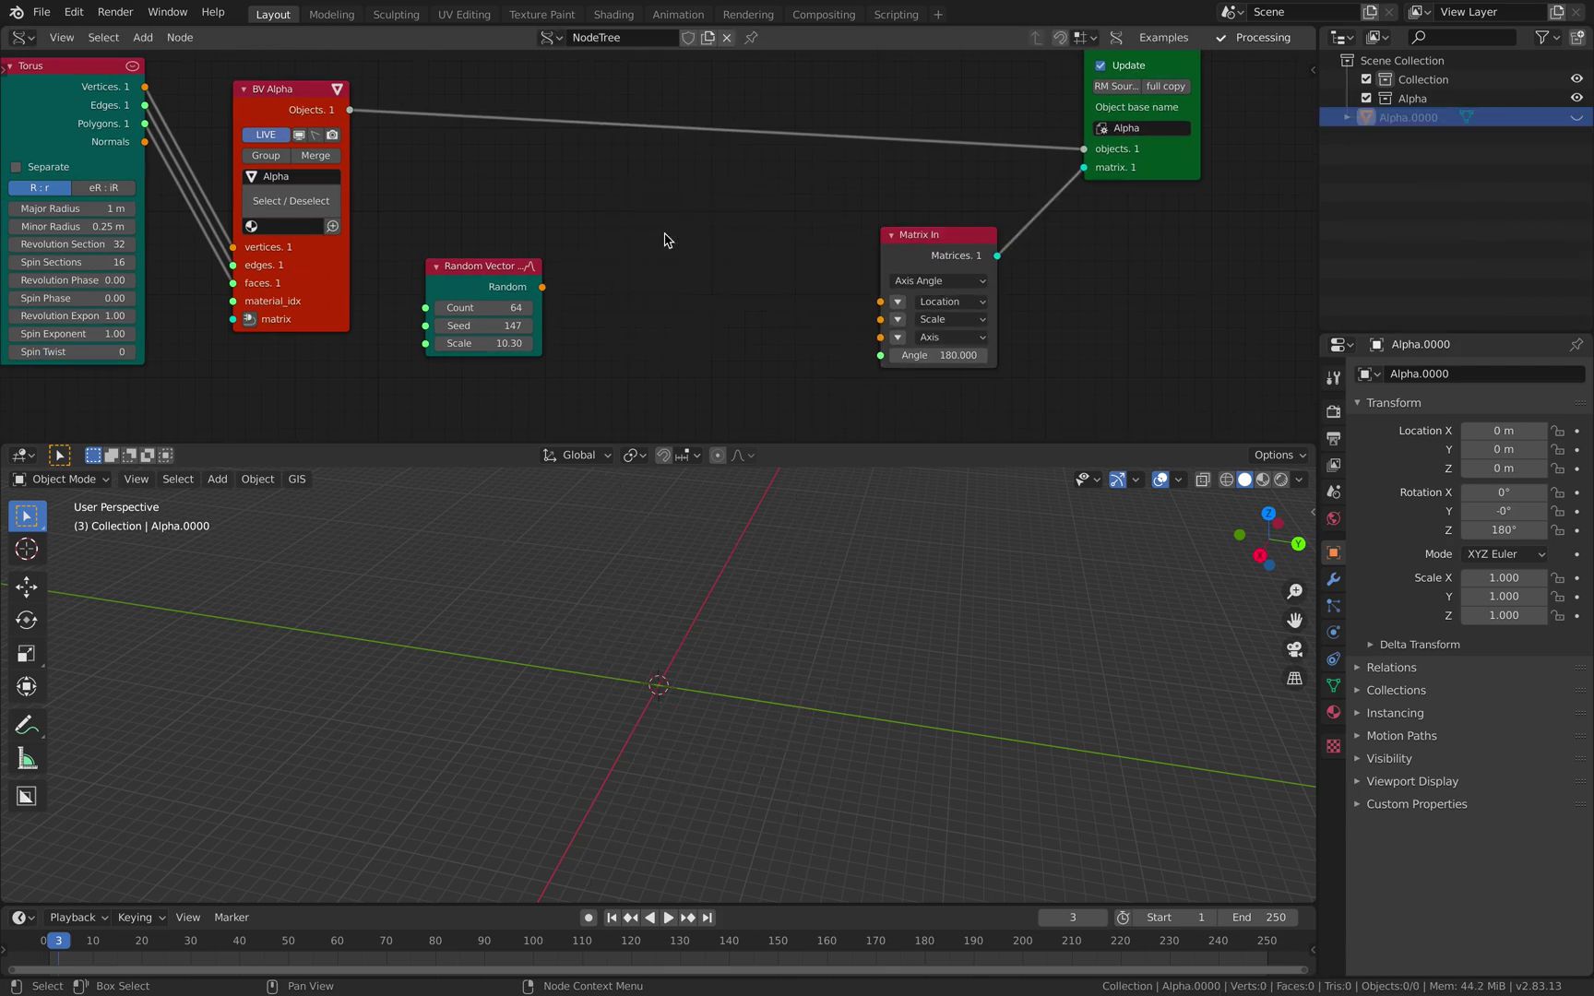
- Add a Noise Displace node between the Random Vector and Matrix In nodes
key("shift+a")
left_click(667, 234)
type("noised")
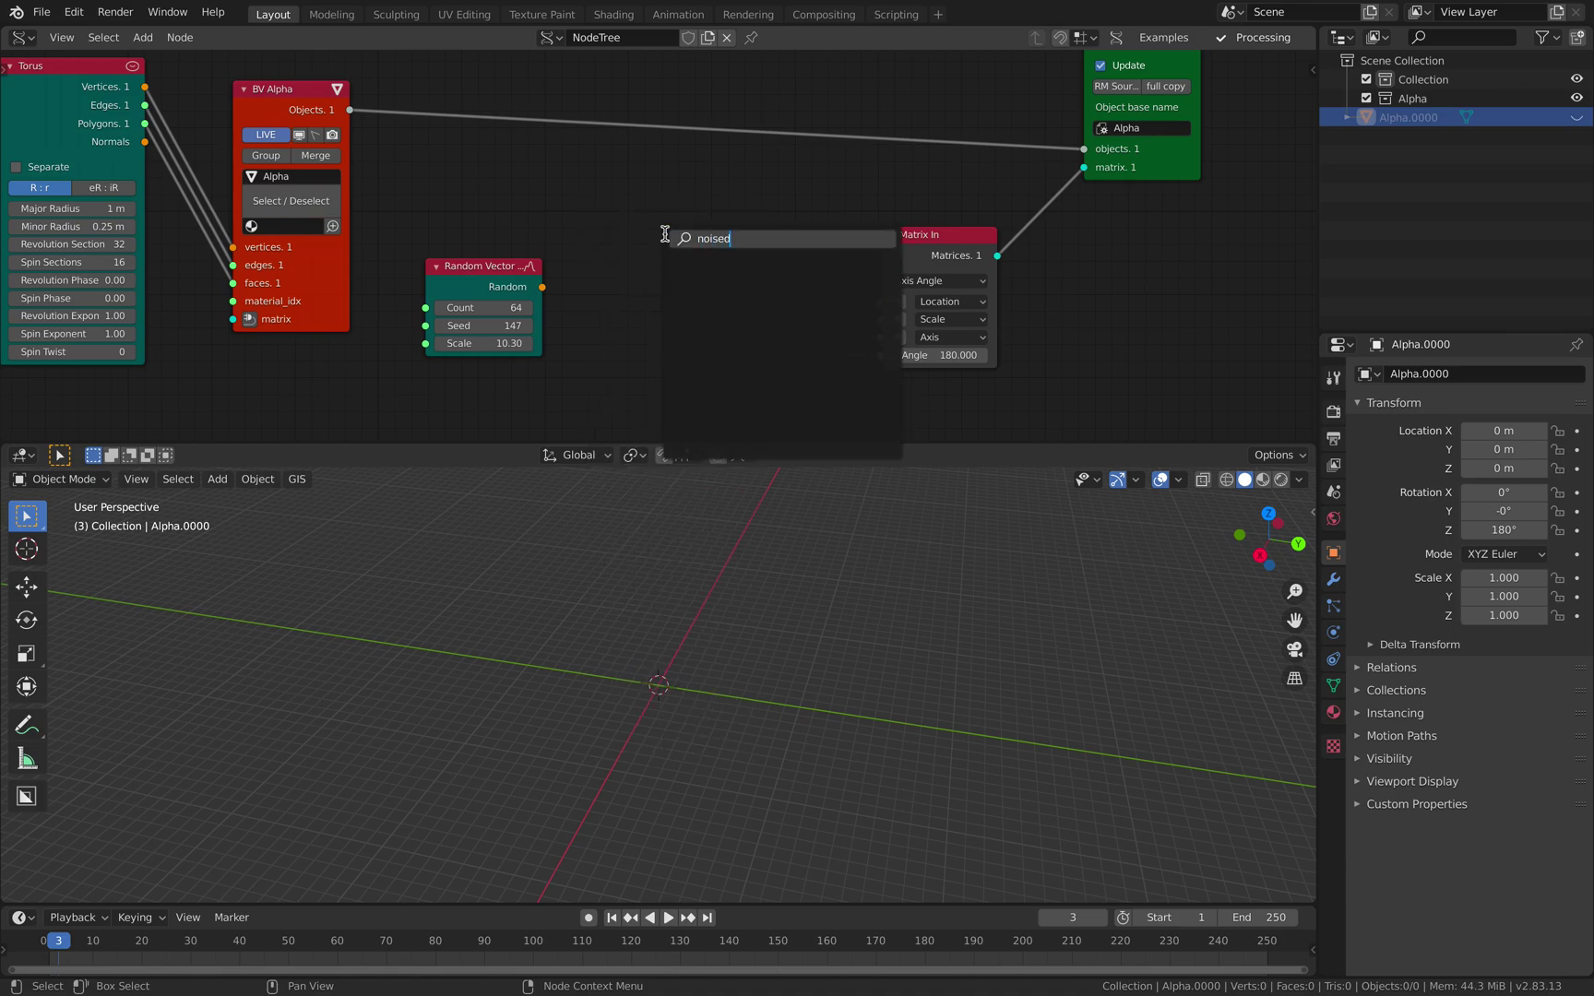
key("BackSpace")
key("Down")
key("Return")
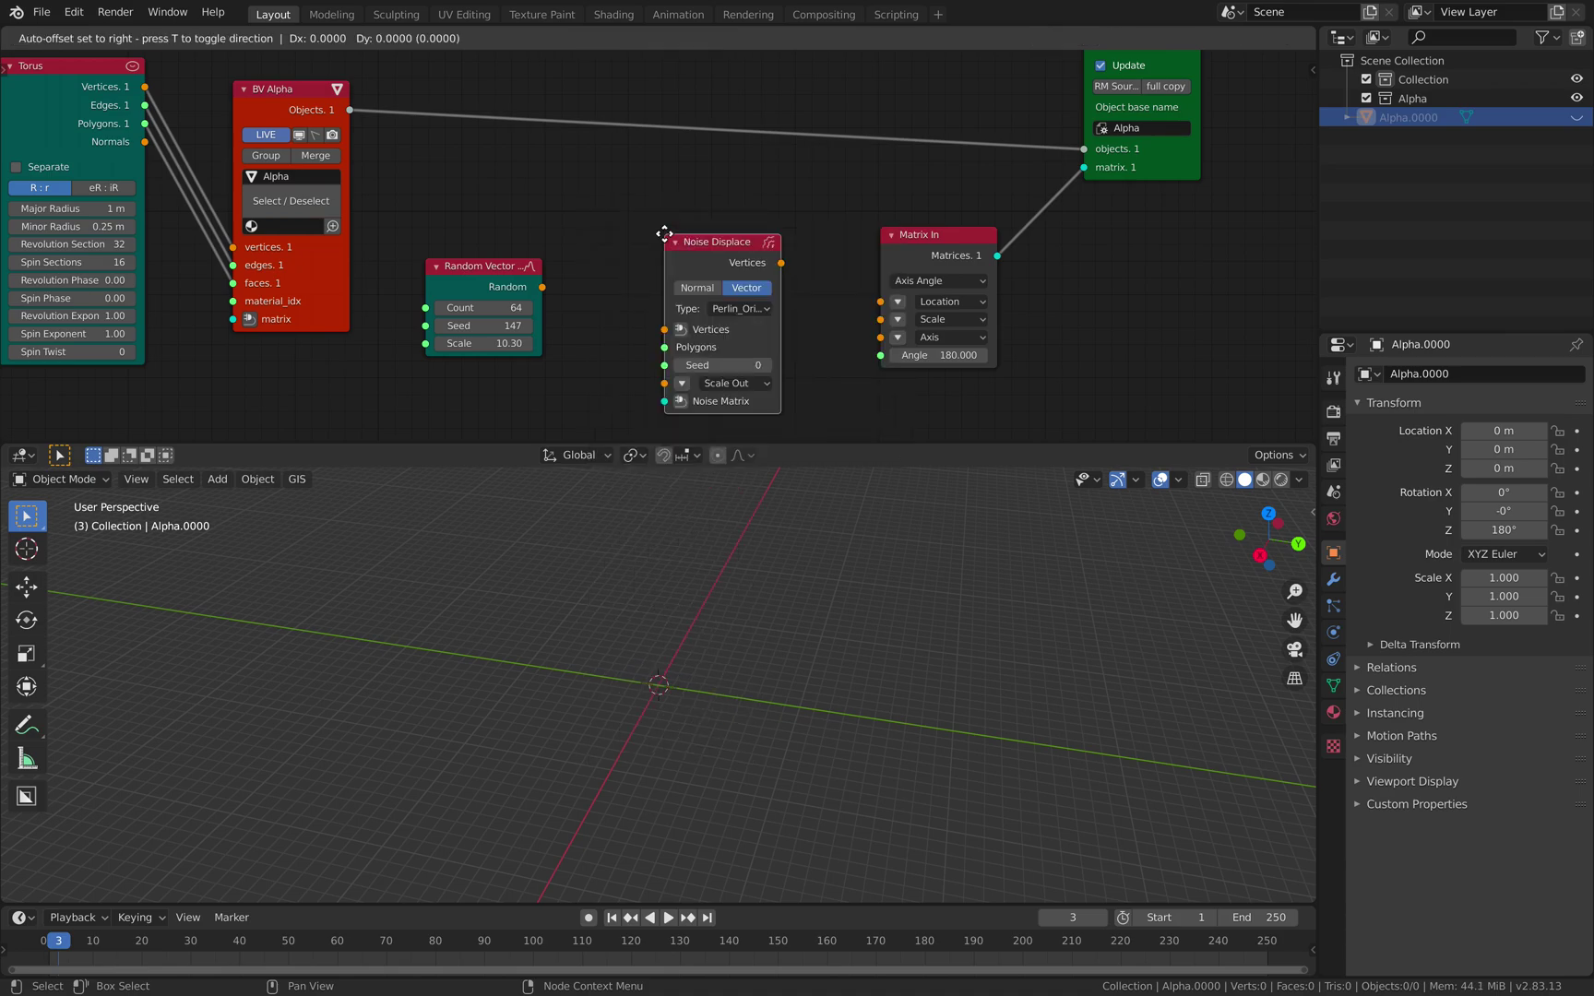
left_click(660, 209)
- Link the Random output to Noise Displace's Vertices input, and the displaced Vertices output to Matrix In's Location input
scroll(646, 205, "up", 2)
left_click_drag(531, 286, 600, 200)
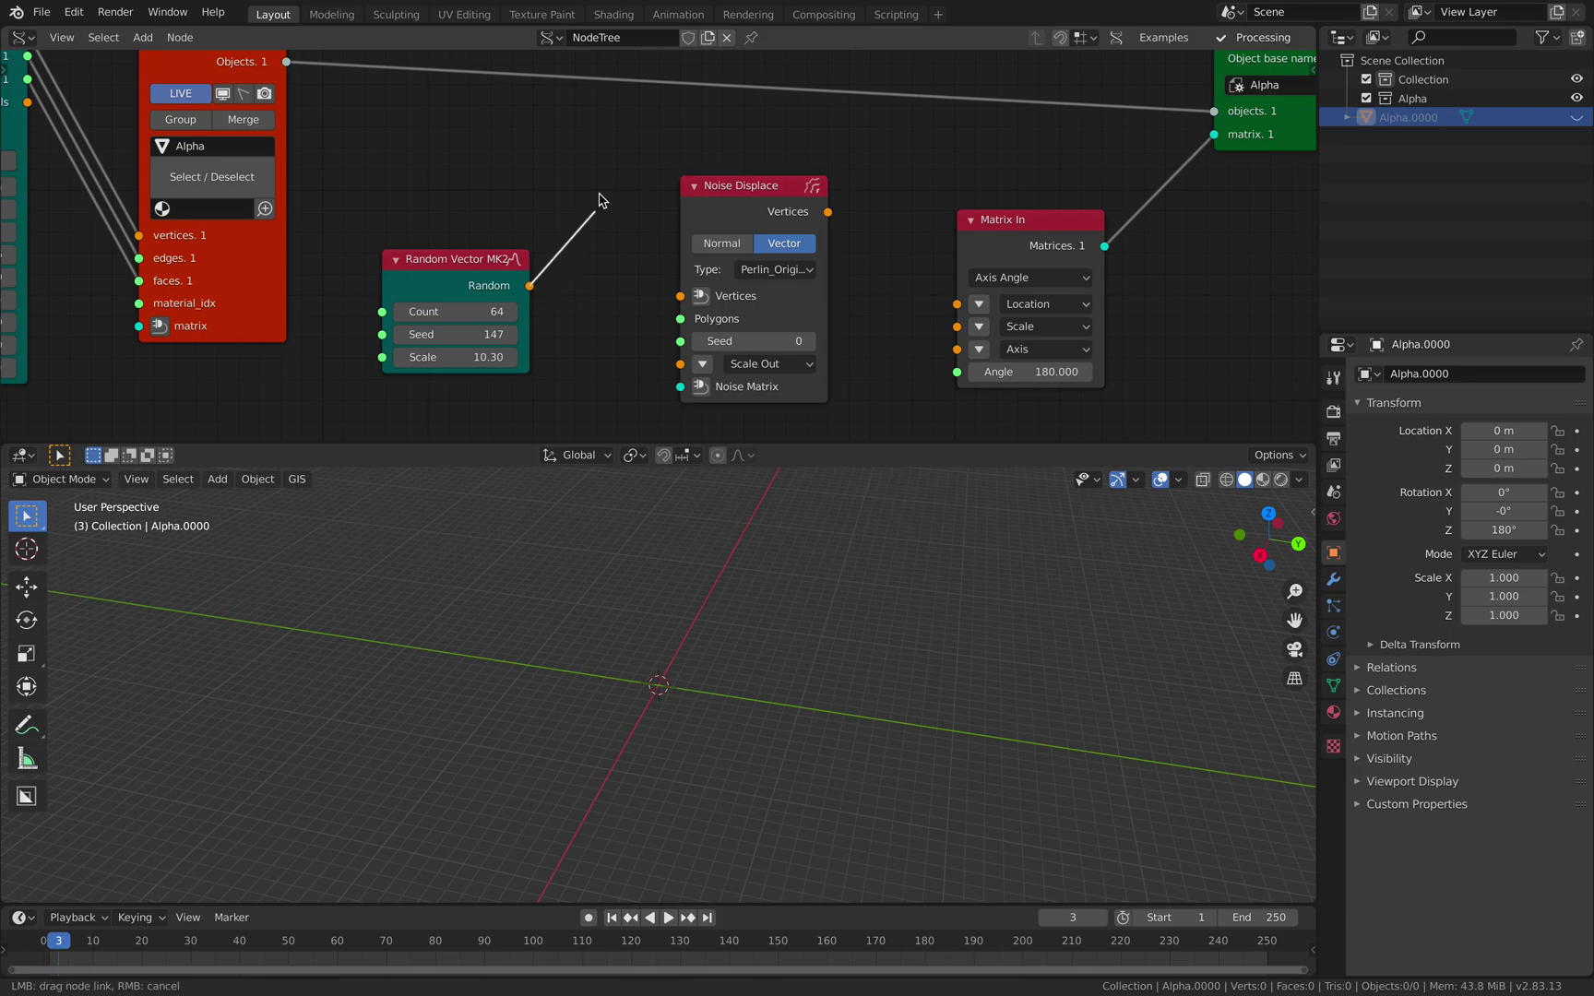
left_click_drag(679, 297, 681, 296)
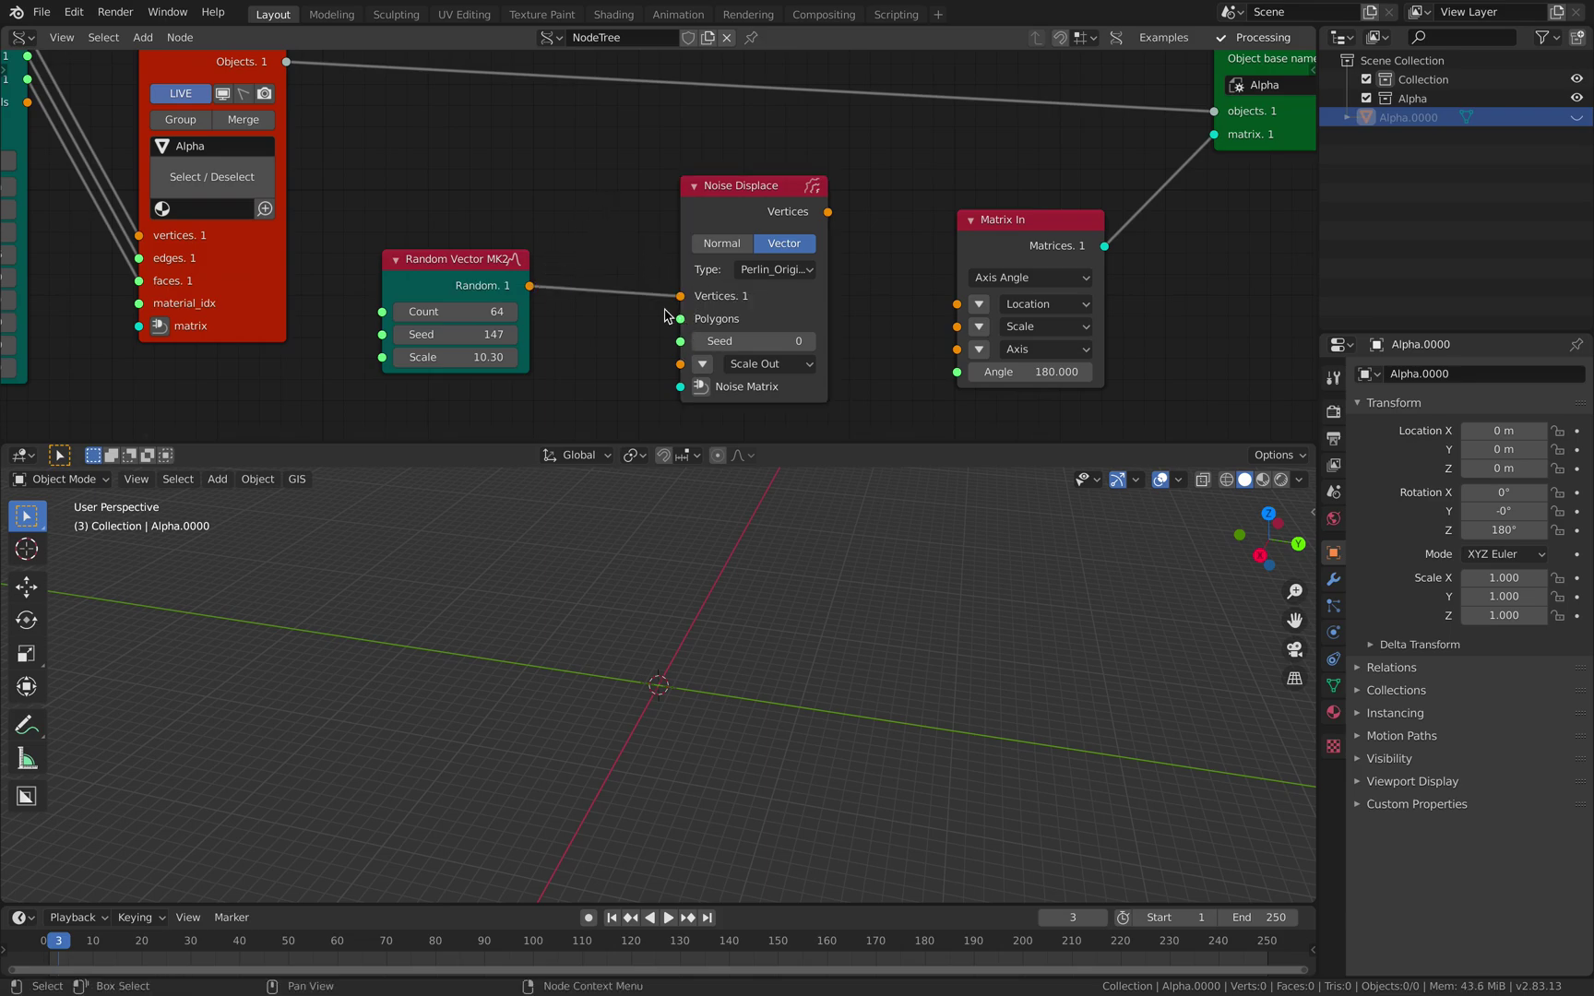
left_click_drag(829, 213, 957, 305)
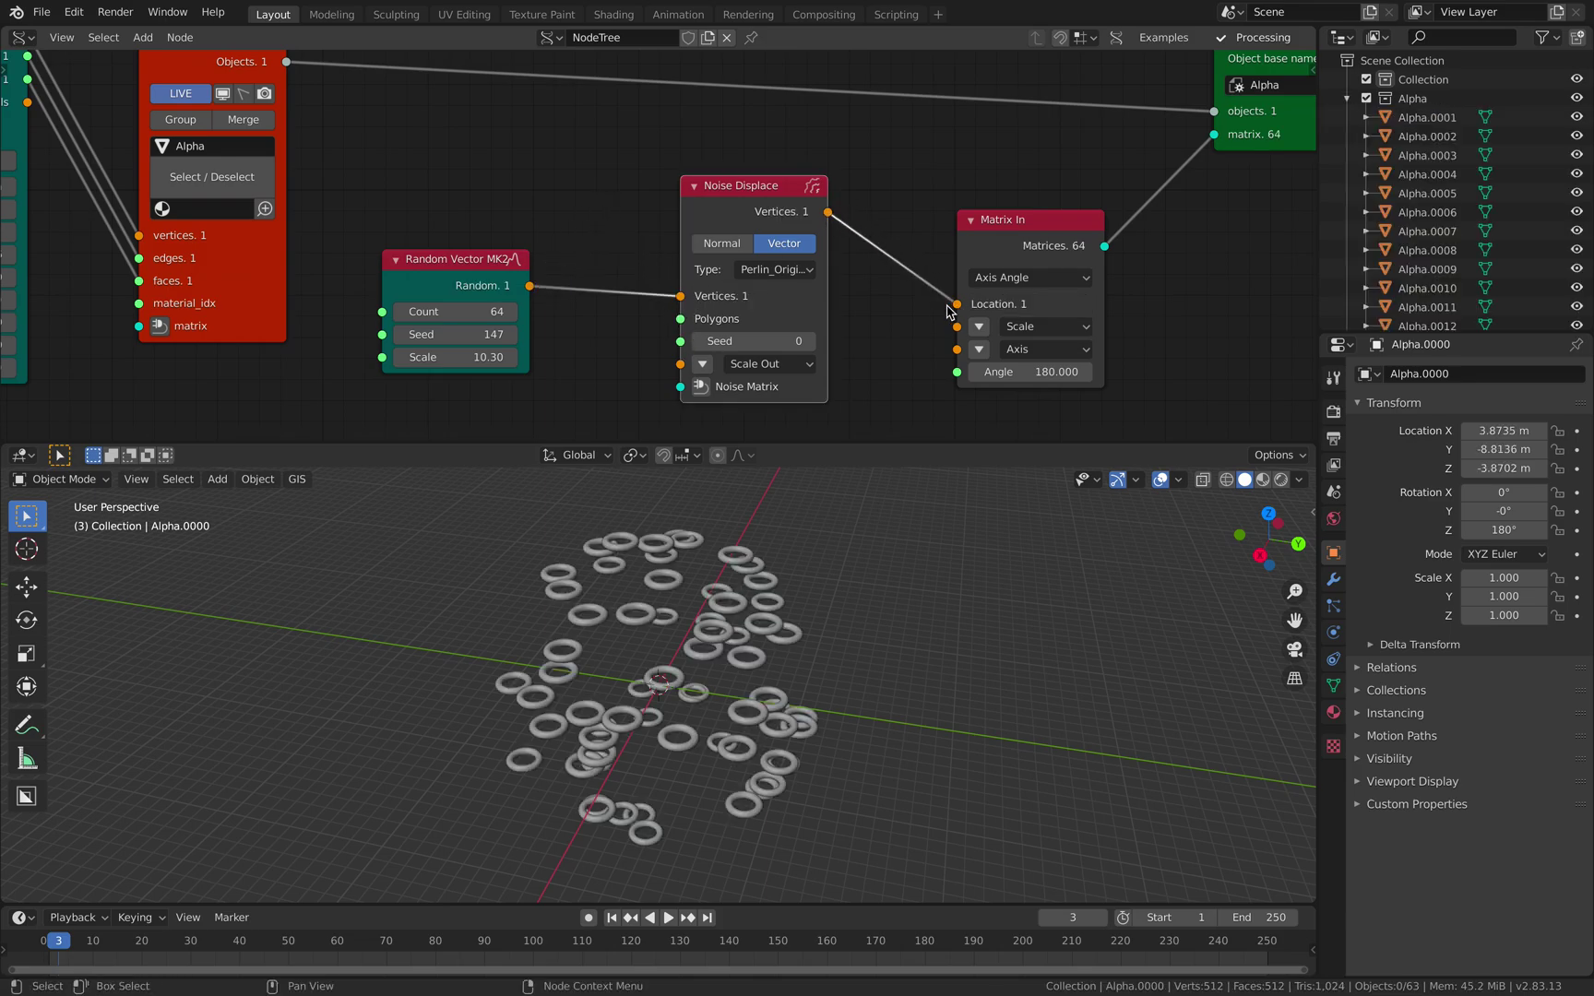
- Try linking the Noise Displace output to the Matrix In node's Axis input as well
left_click_drag(828, 213, 902, 287)
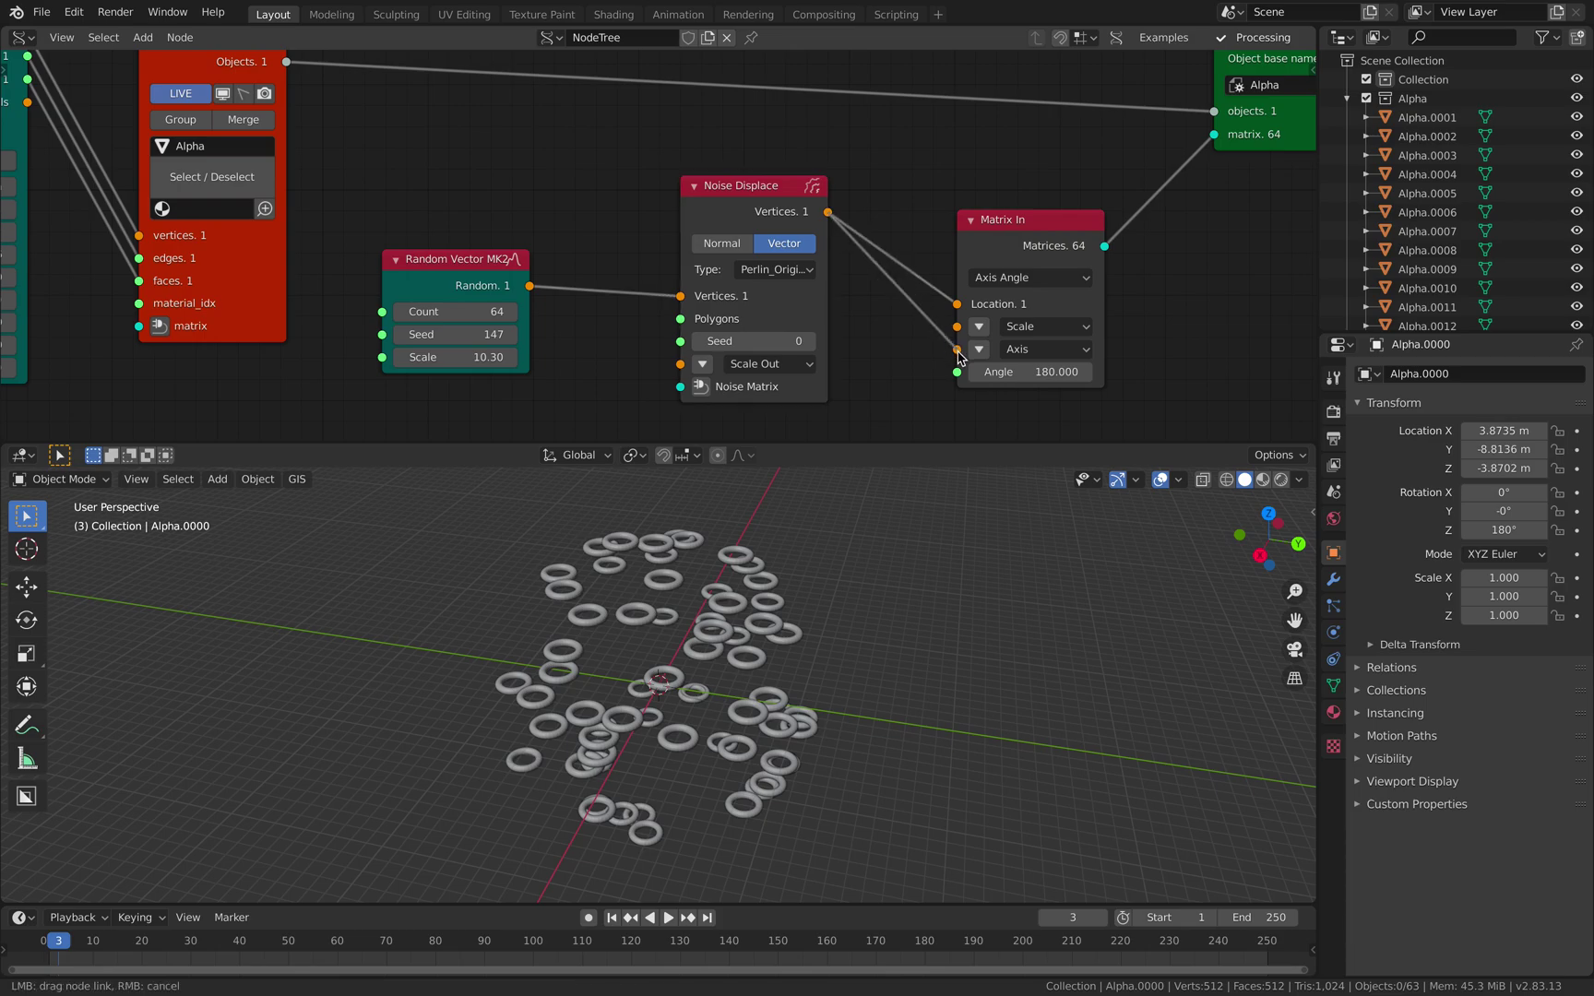
left_click_drag(959, 358, 790, 356)
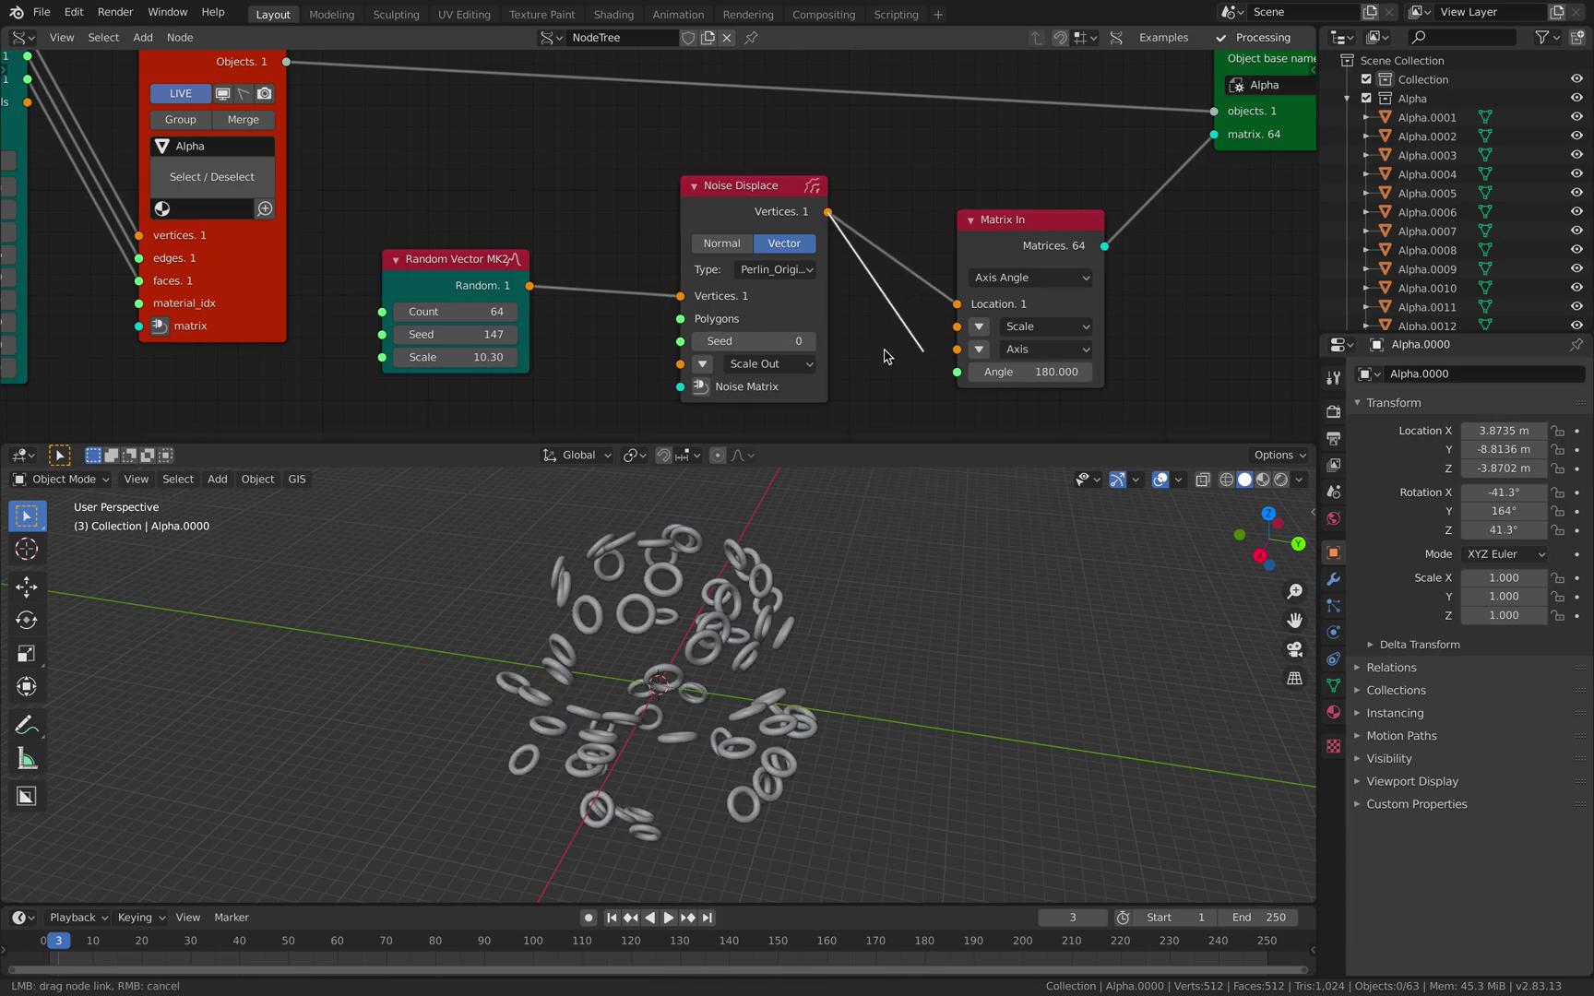
- Add a Matrix In node to Noise Displace's Noise Matrix input, place it below Random Vector and set its Location X to 22.140
left_click(700, 386)
middle_click_drag(573, 241, 600, 90)
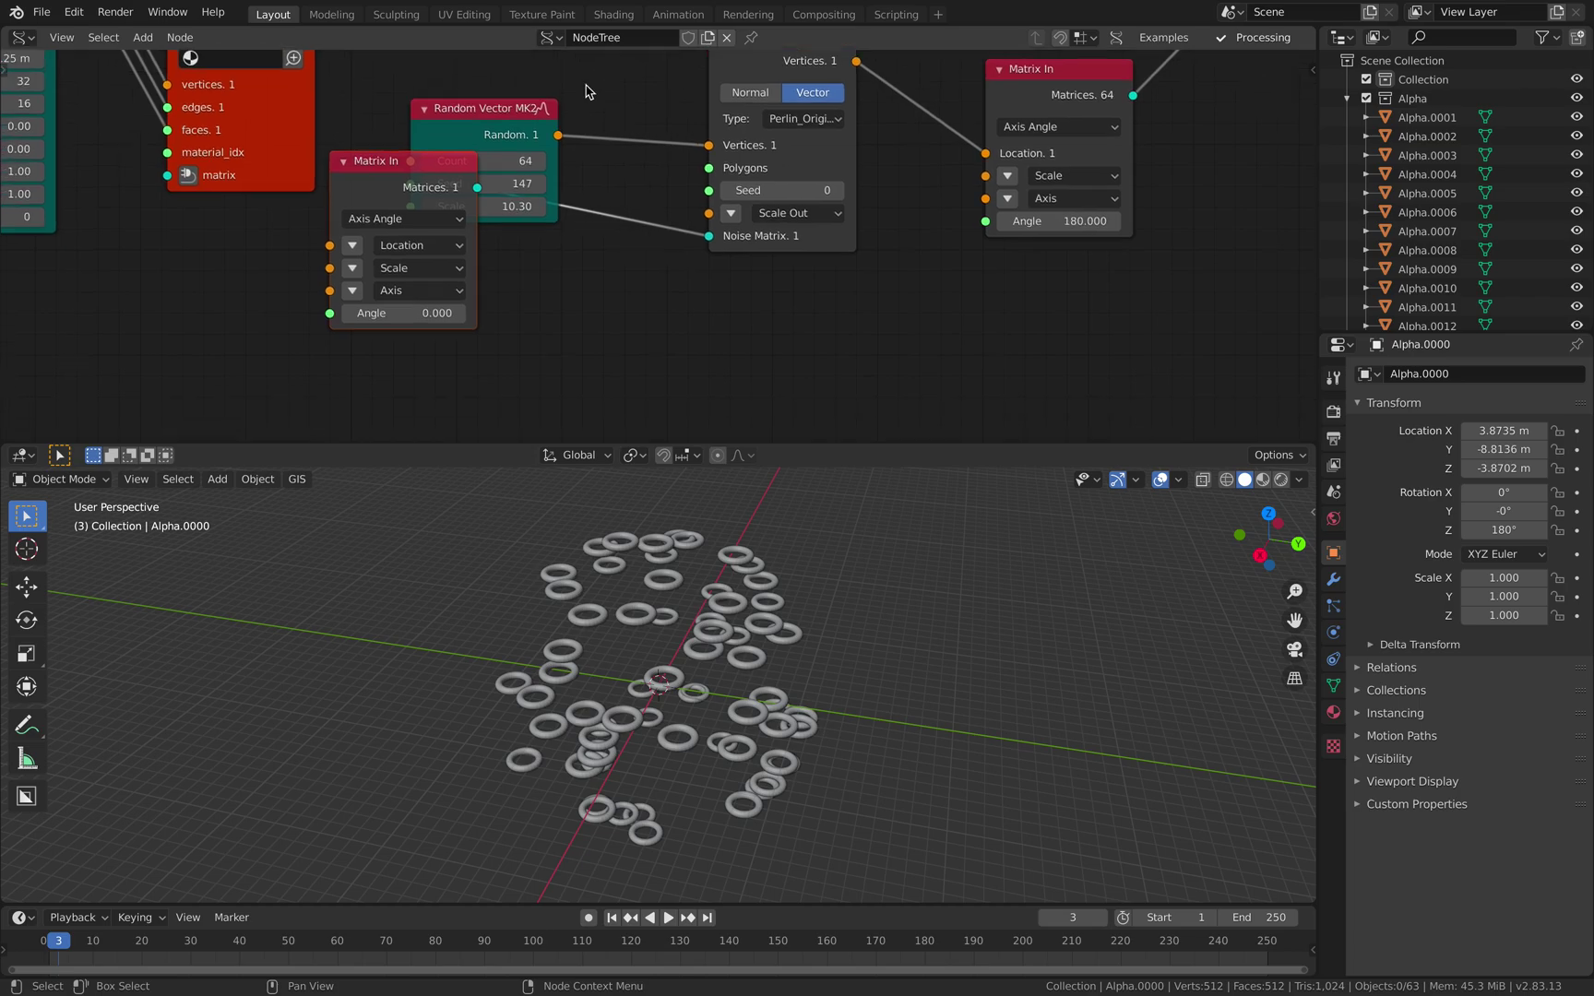
left_click_drag(387, 237, 969, 341)
left_click(489, 341)
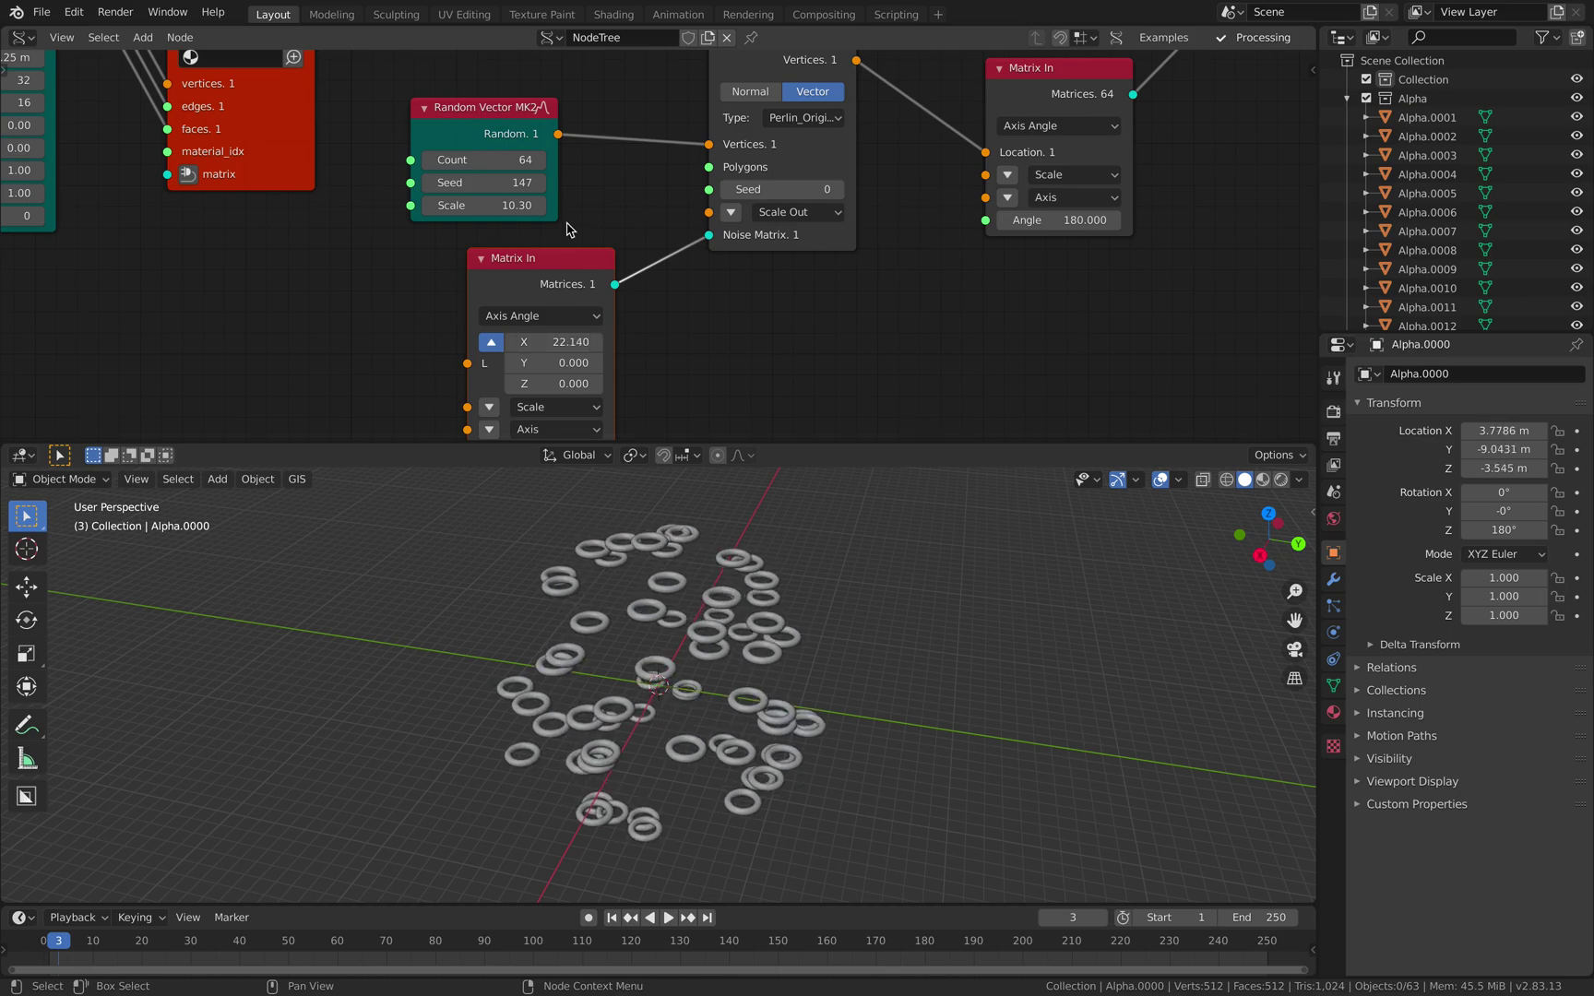
- Save the Blender file to the Desktop as ANSV_ProceduralAnim_002.blend, basing the name on the existing _001 version
scroll(568, 224, "down", 2)
middle_click_drag(568, 224, 577, 263)
scroll(563, 231, "down", 3)
left_click(42, 12)
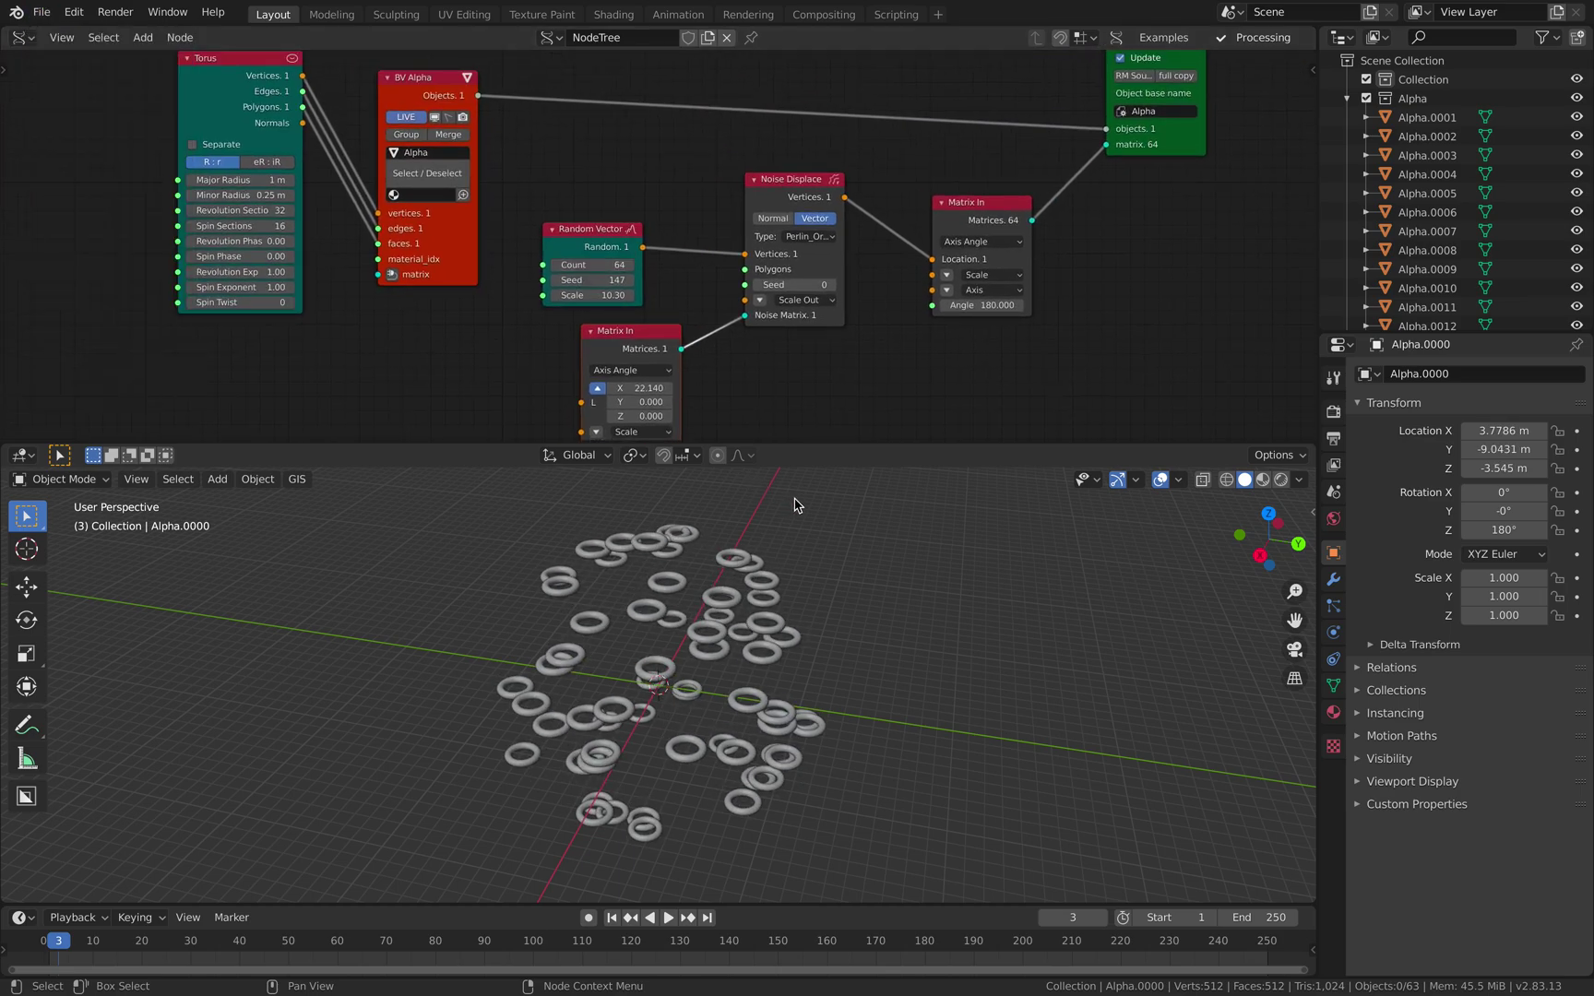
key("ctrl+s")
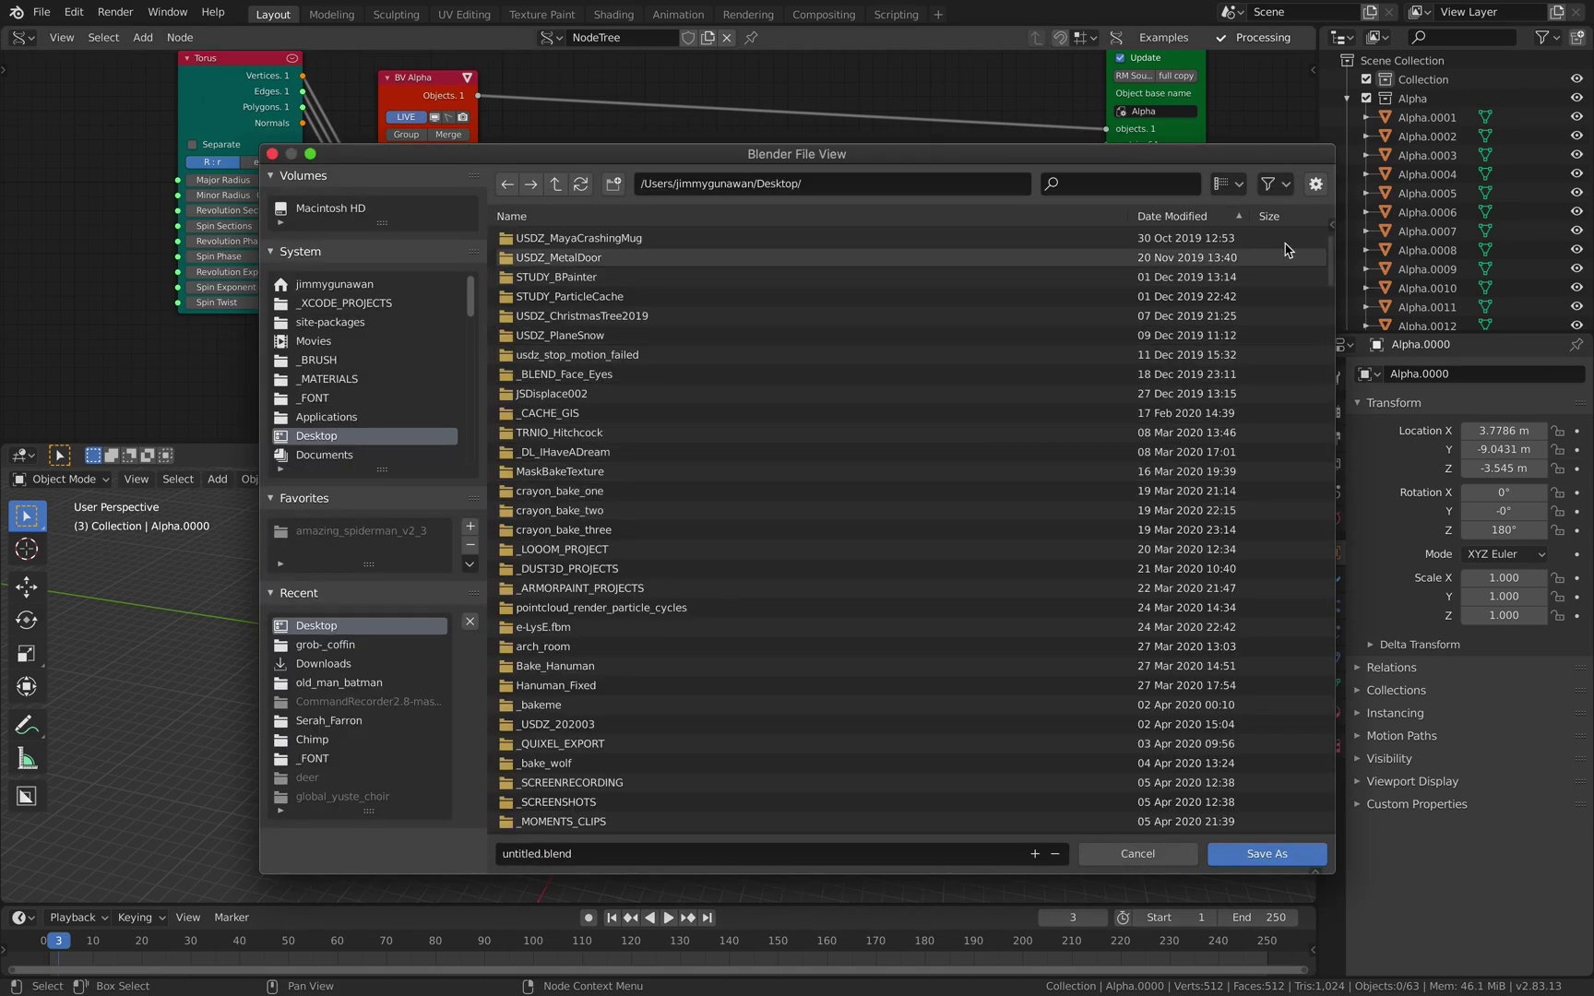
left_click(1198, 219)
left_click_drag(1329, 255, 1307, 909)
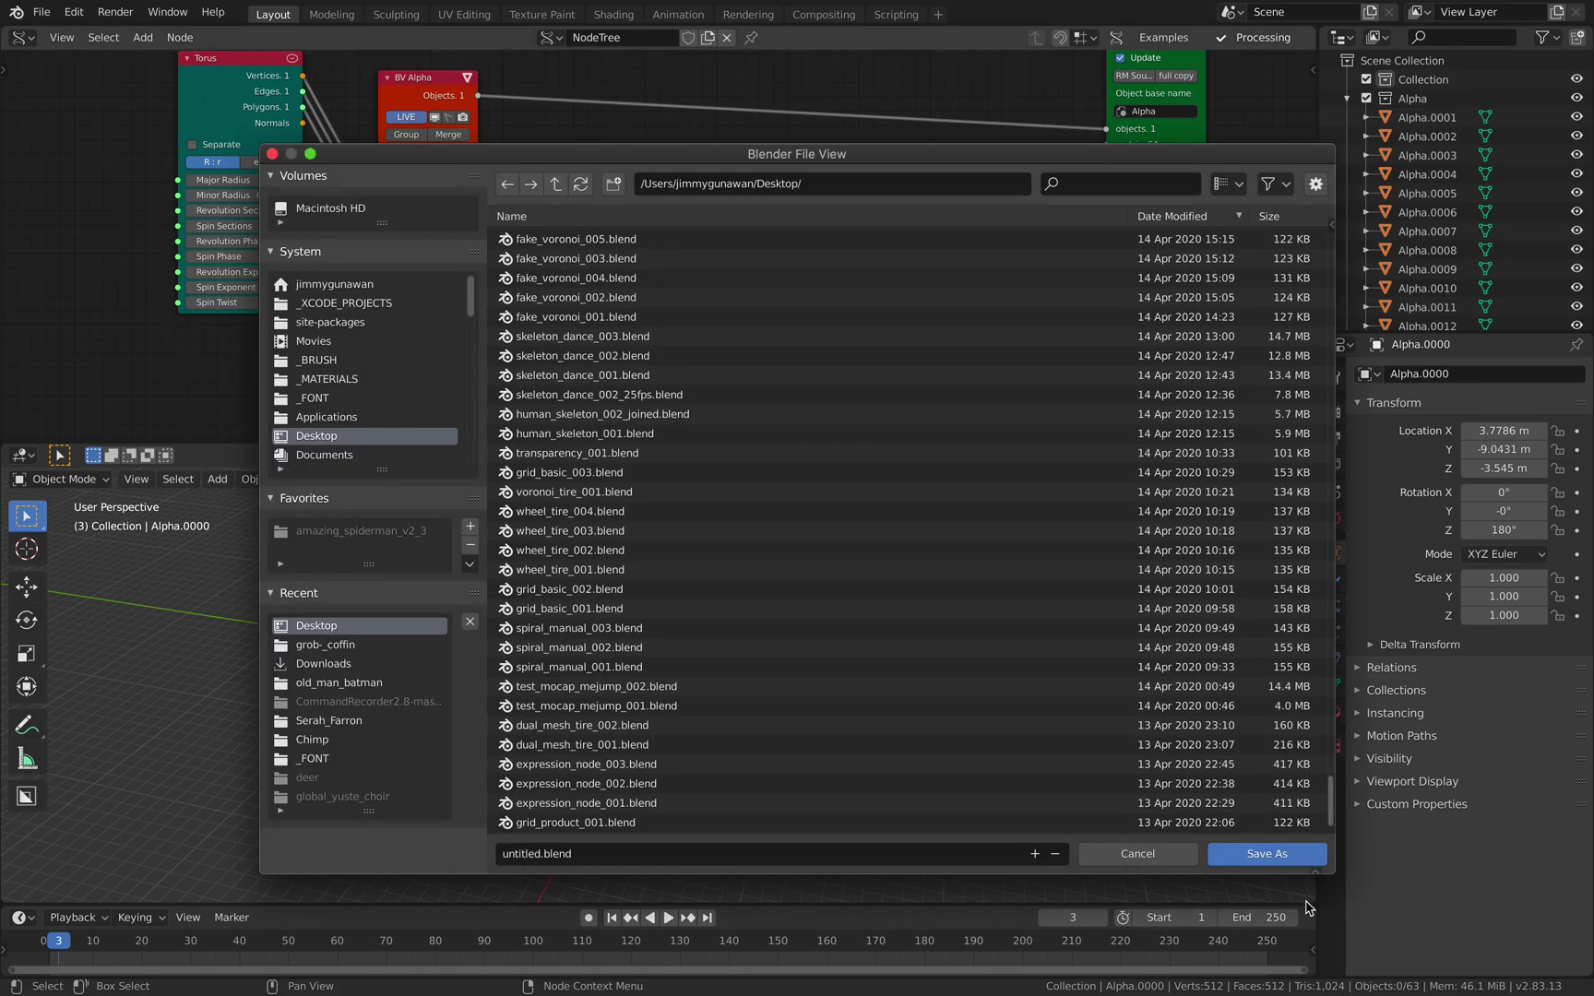
left_click(743, 823)
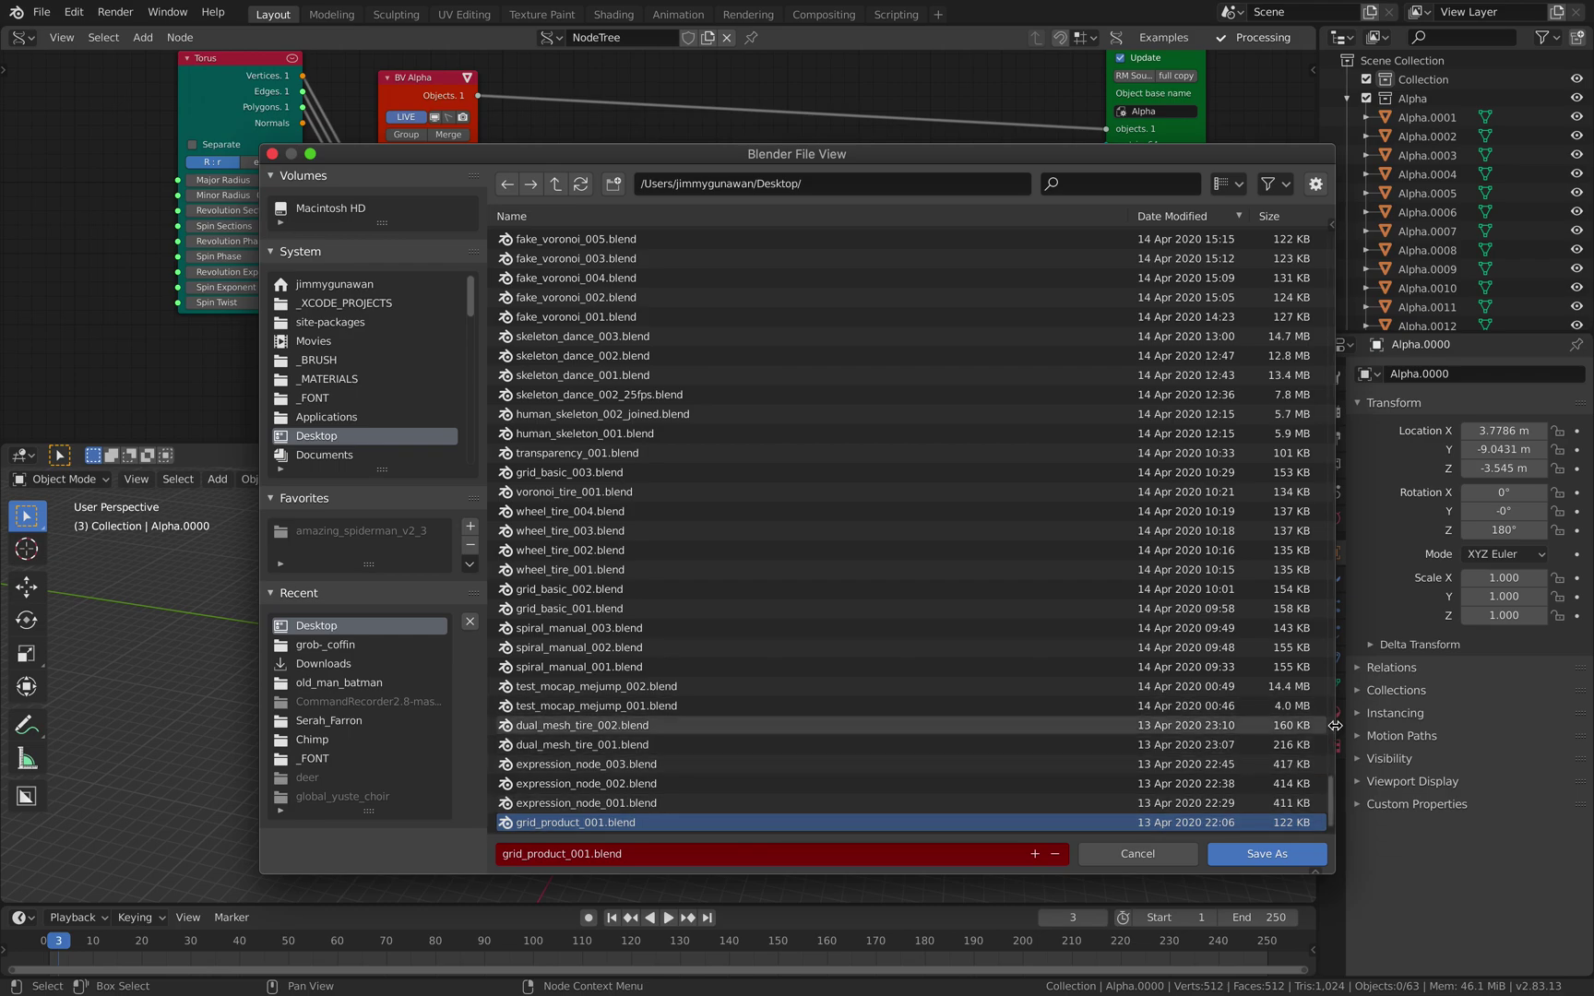
left_click_drag(1330, 799, 1350, 304)
left_click(779, 343)
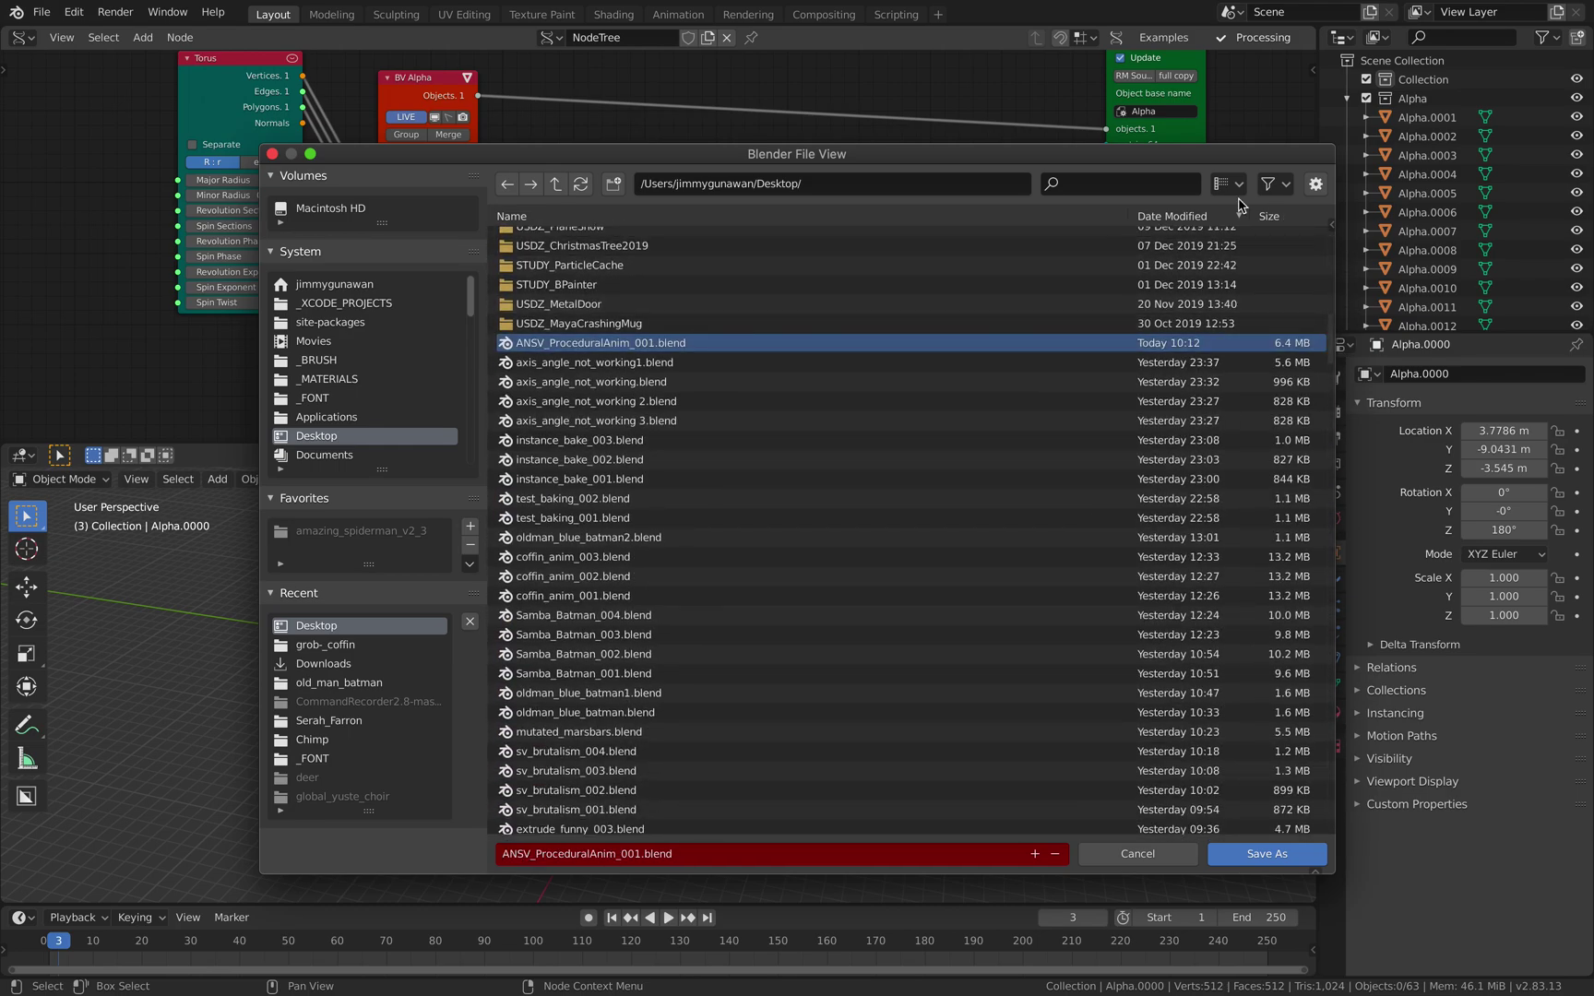
left_click(1267, 854)
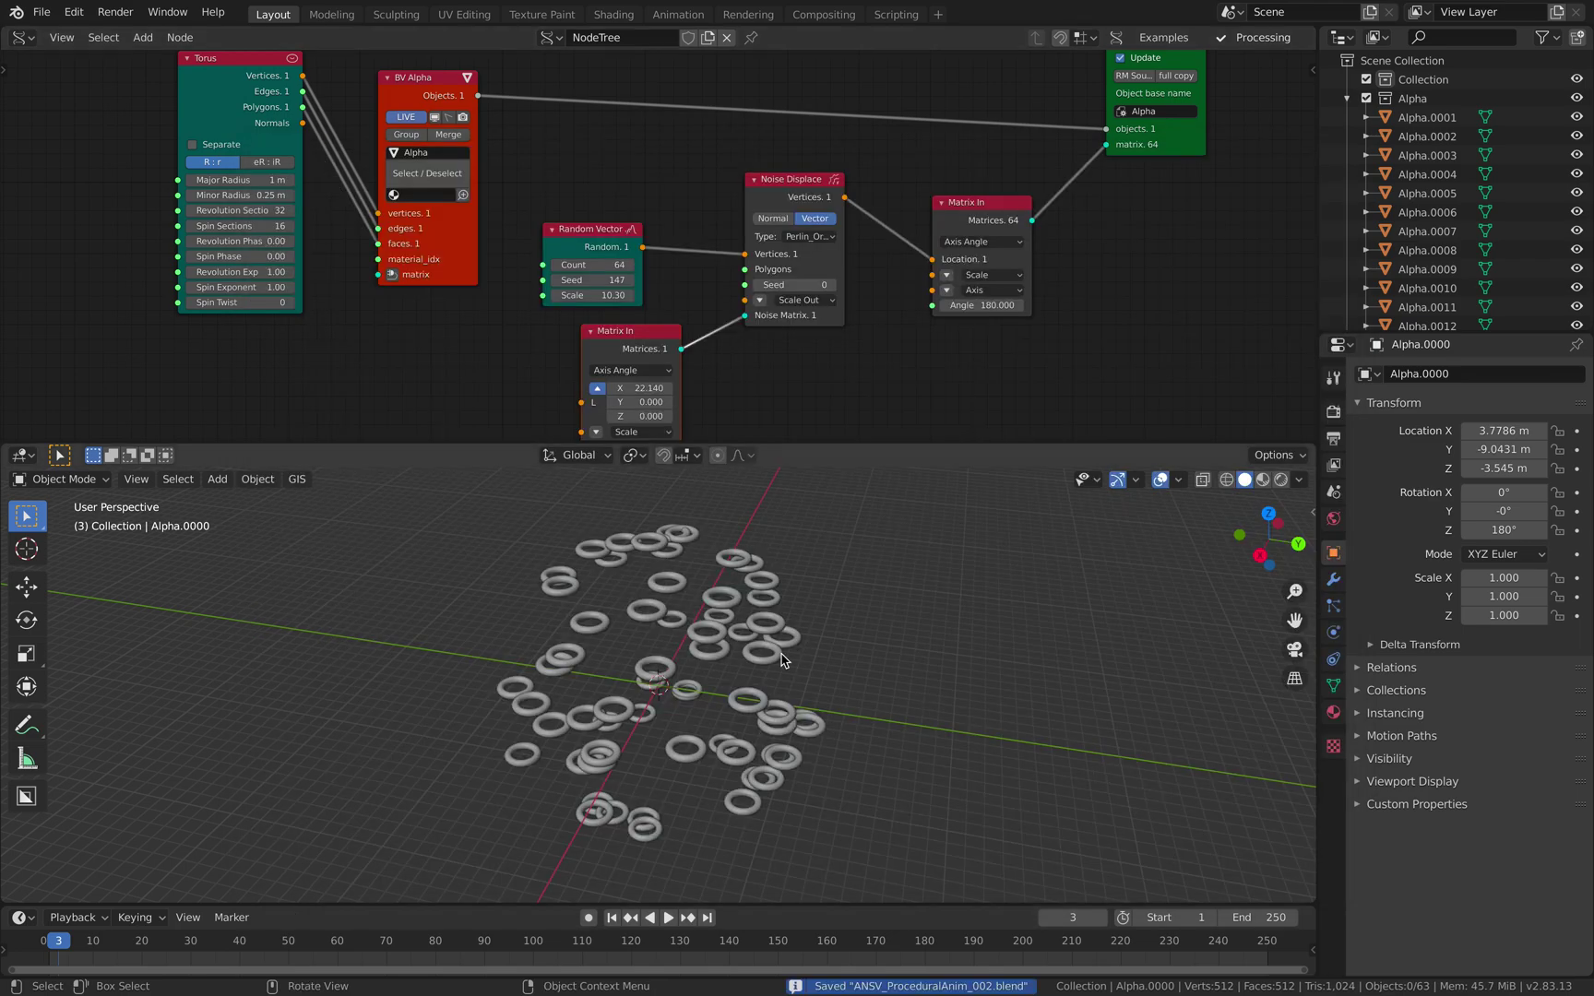
- Set the Random Vector node's Count to 32 and its Seed to 201
middle_click_drag(794, 624, 778, 612)
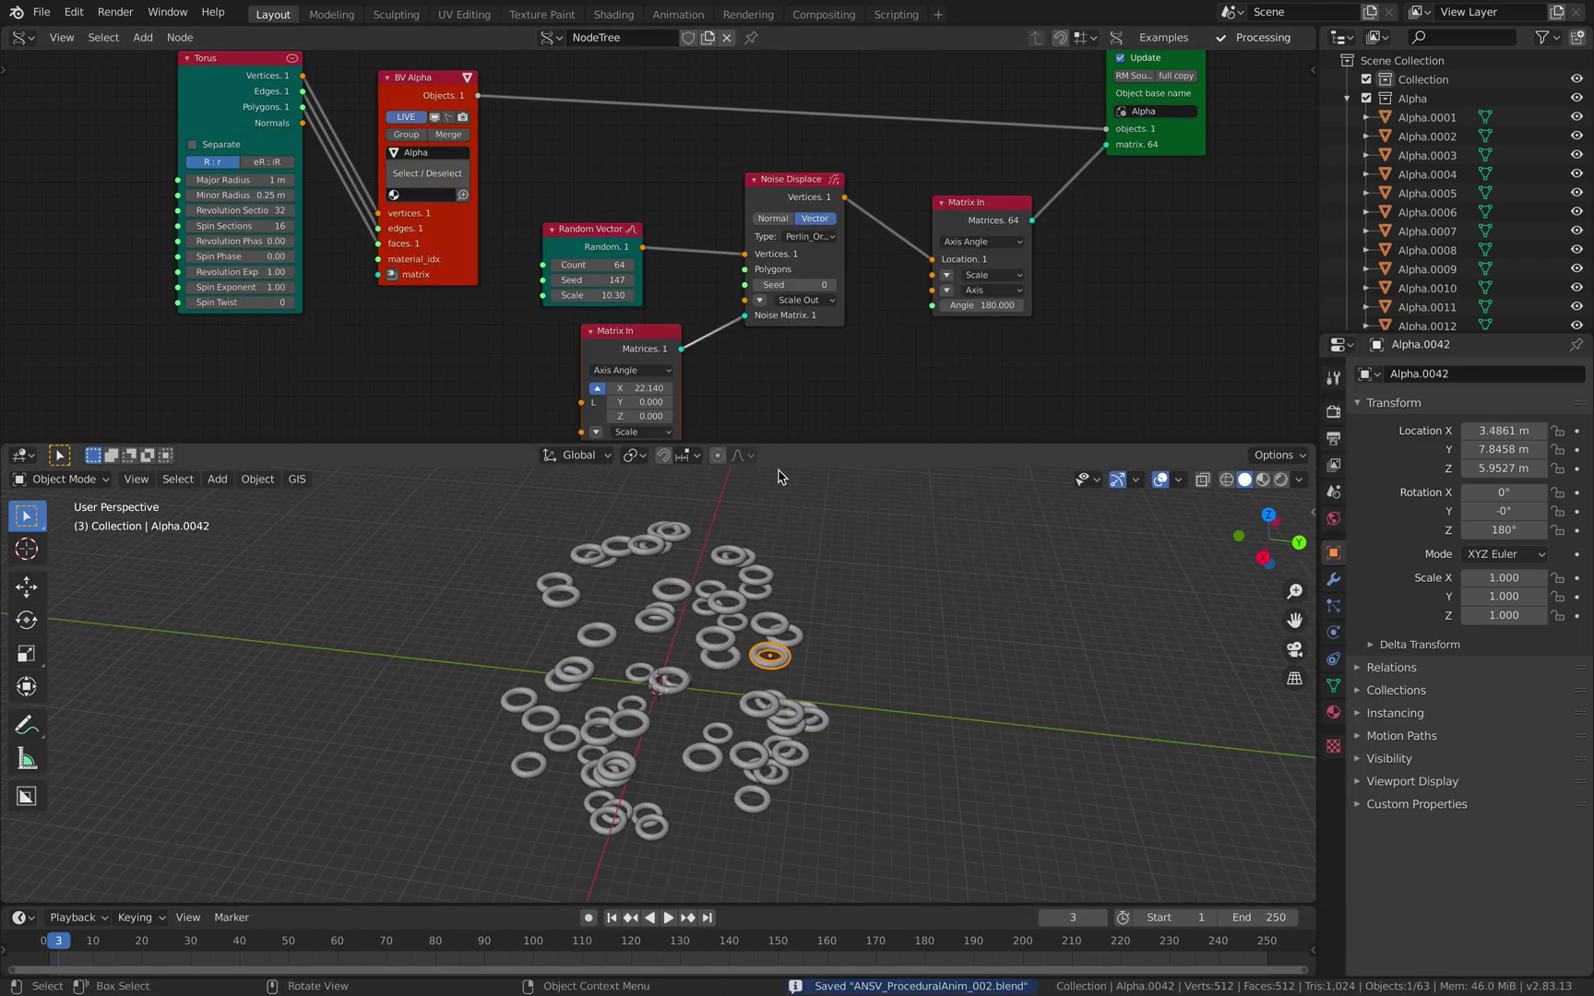
middle_click_drag(805, 381, 787, 385)
key("a")
middle_click_drag(833, 651, 815, 651)
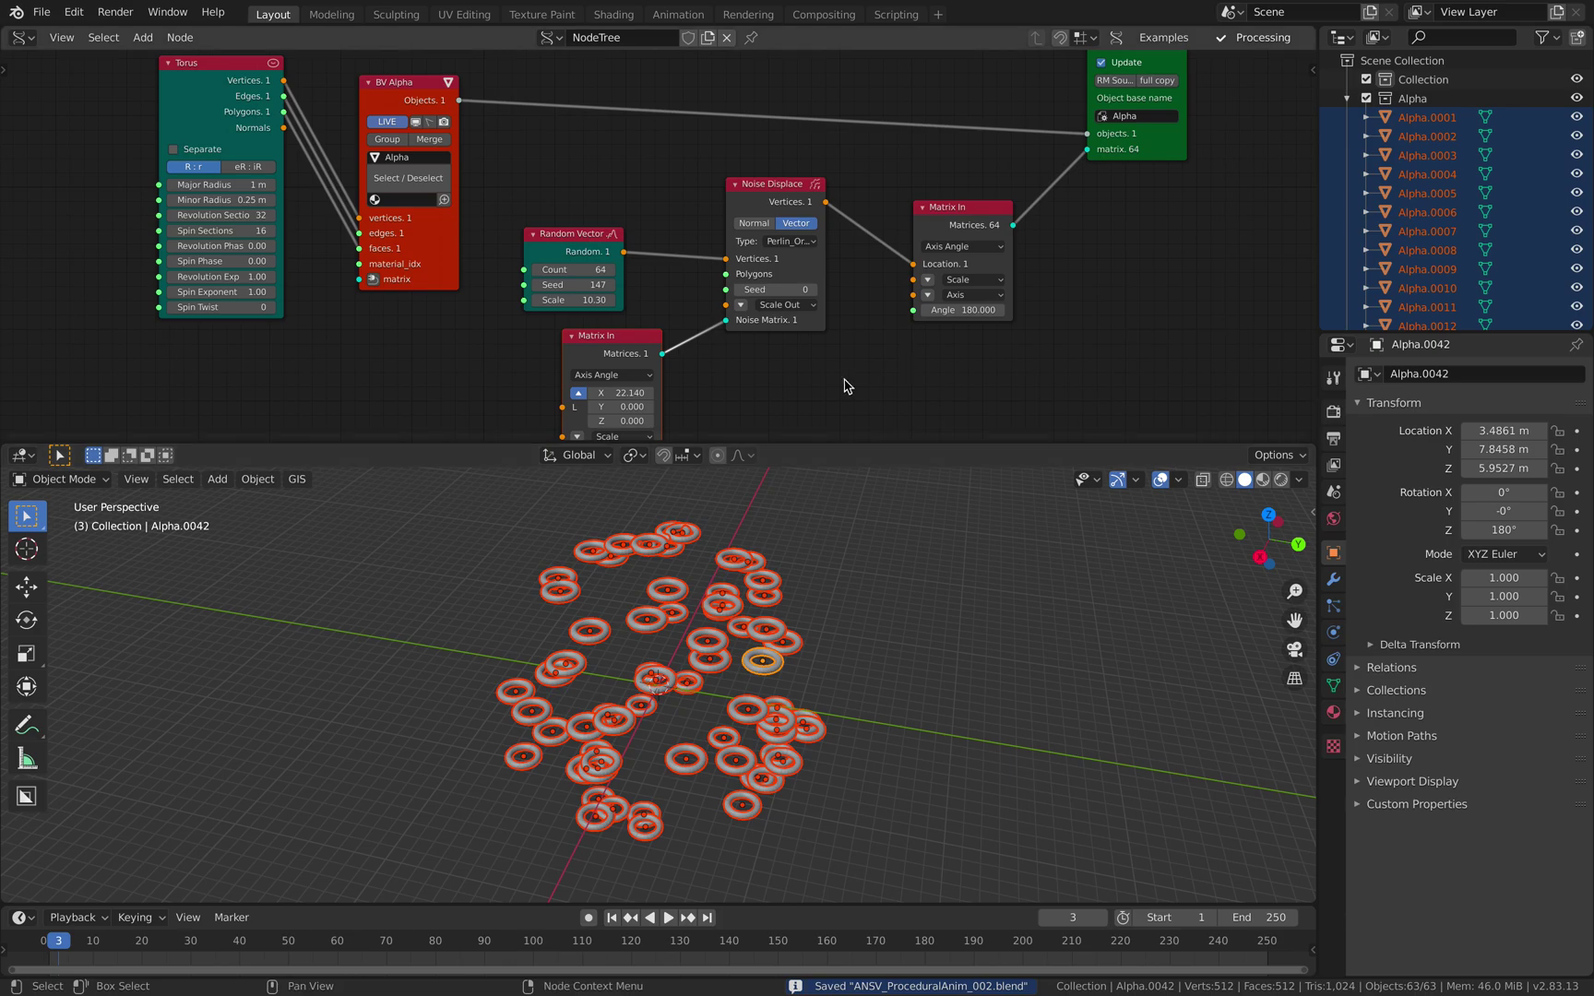
middle_click_drag(847, 386, 880, 403)
left_click(631, 289)
key("Return")
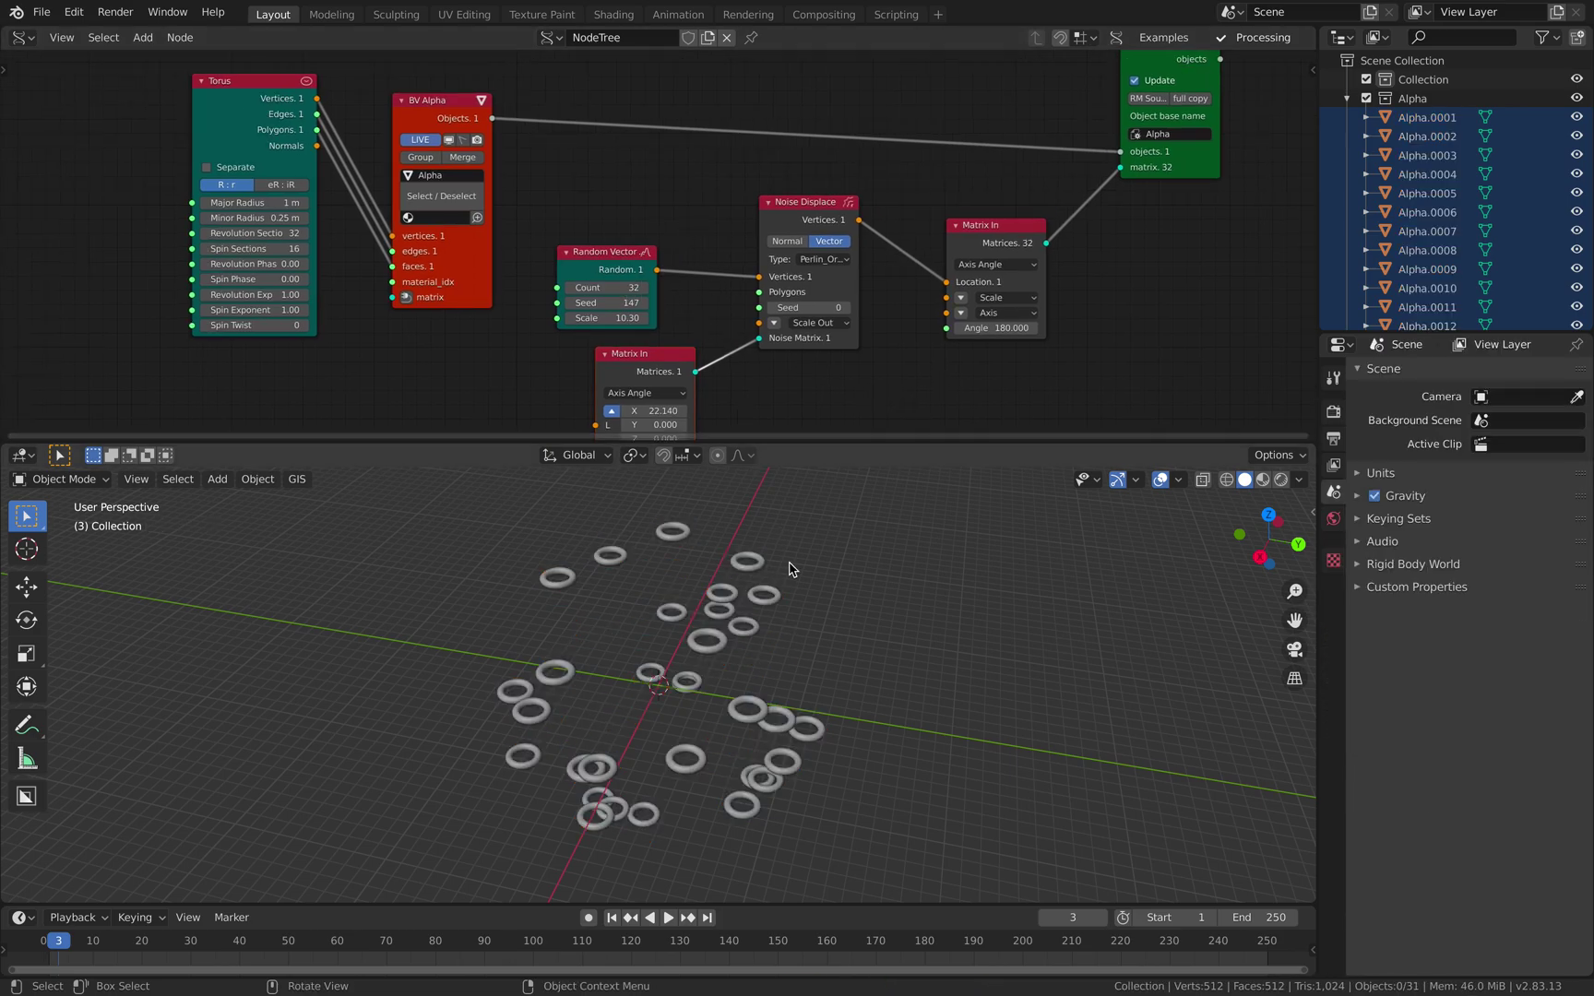
left_click_drag(606, 303, 646, 302)
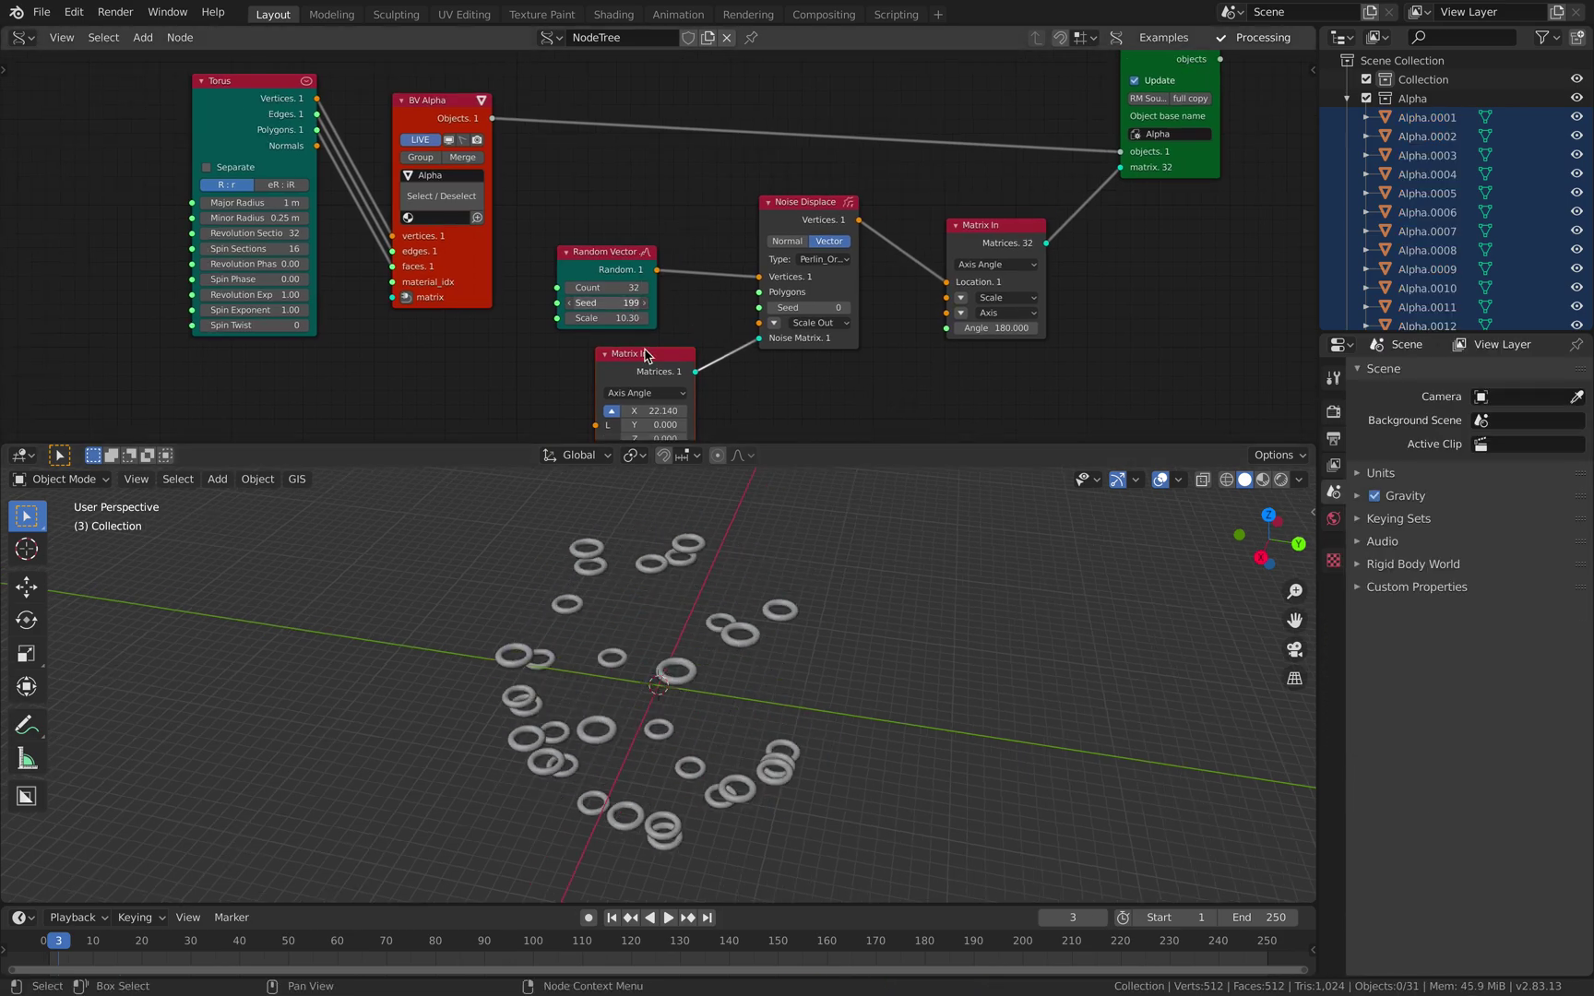
- Select all torus instances, show the viewport sidebar and examine its Active Tool and ID Keys sections
key("a")
left_click(1316, 508)
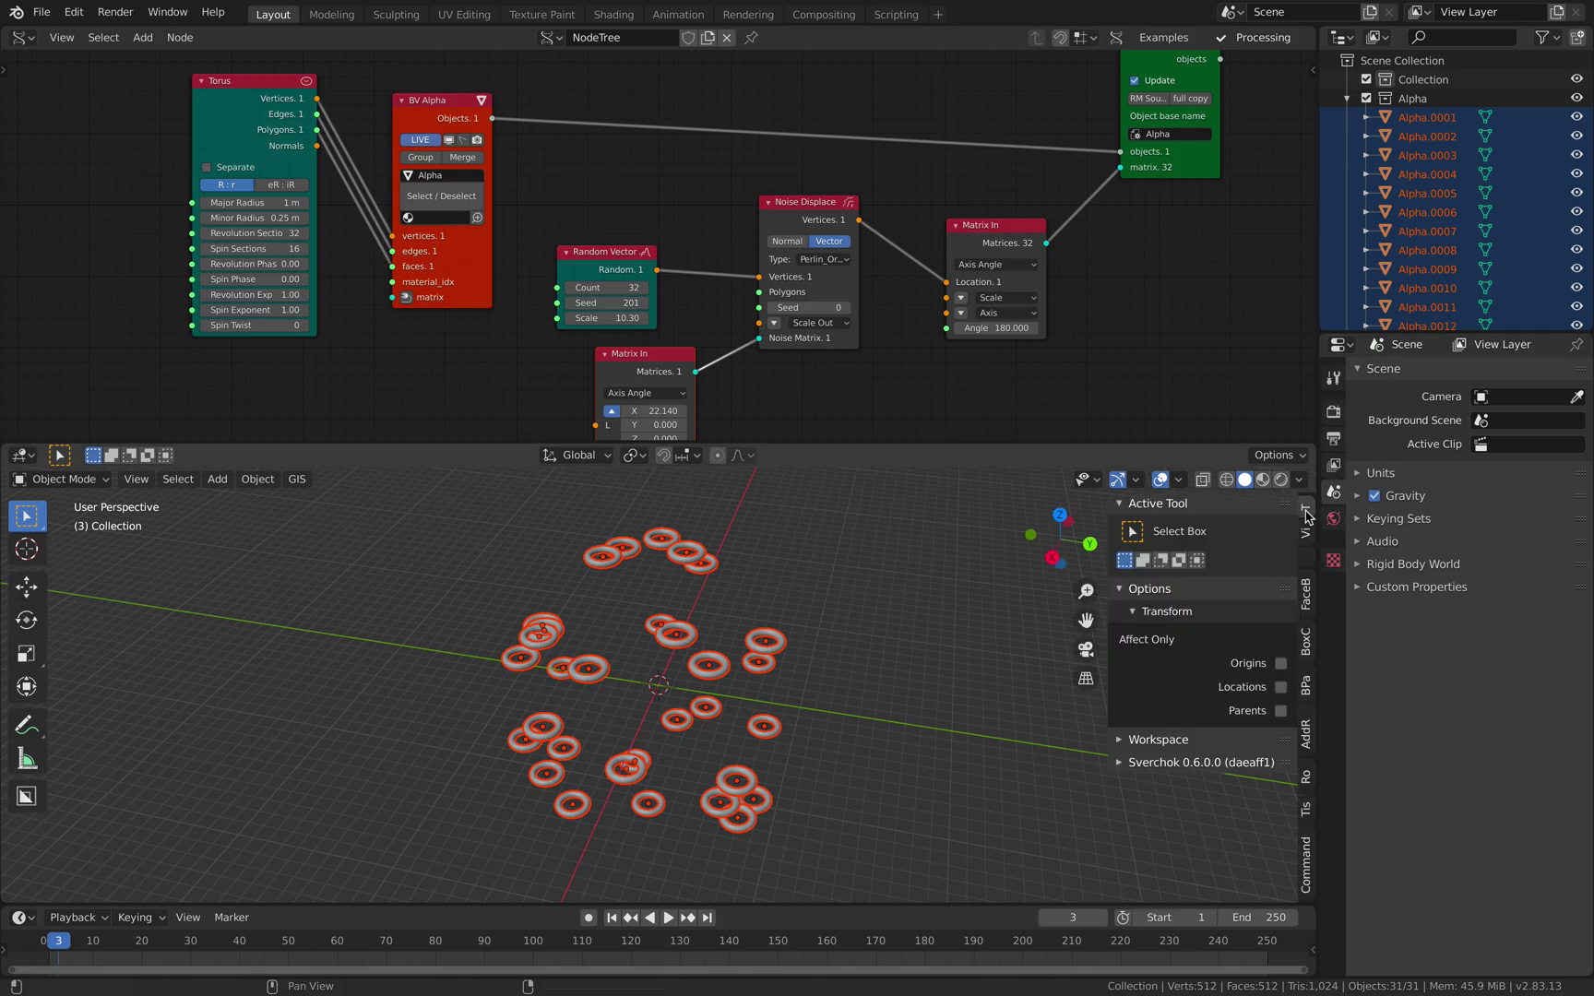
left_click(1305, 533)
left_click(1305, 507)
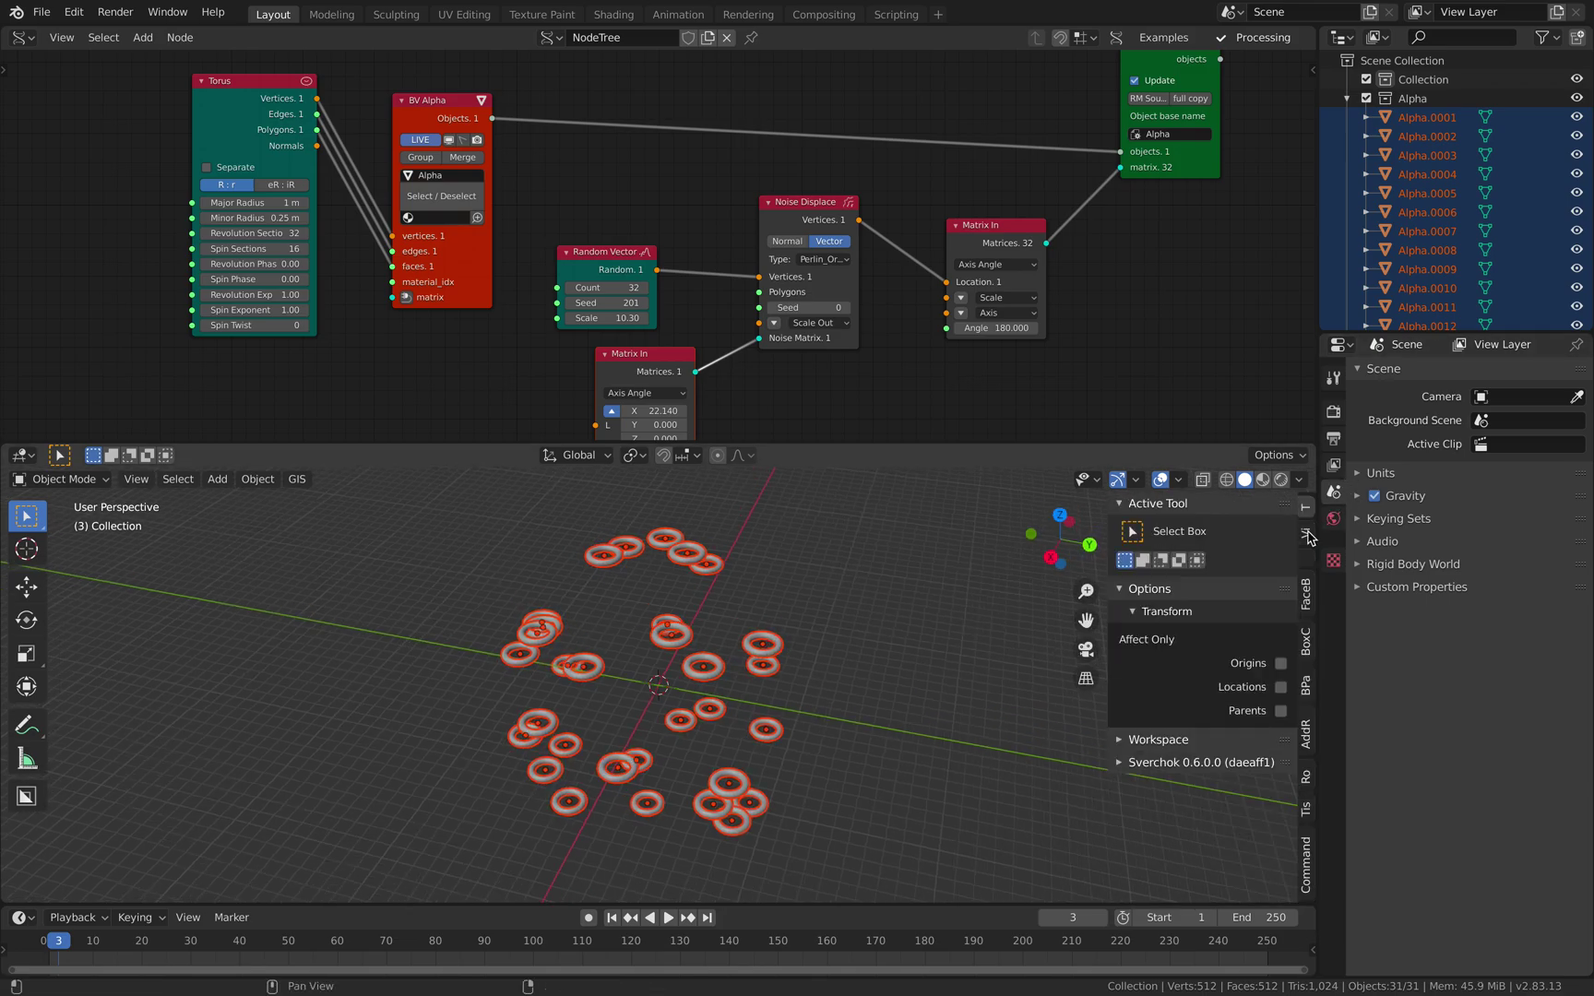
left_click(1306, 534)
left_click(1308, 559)
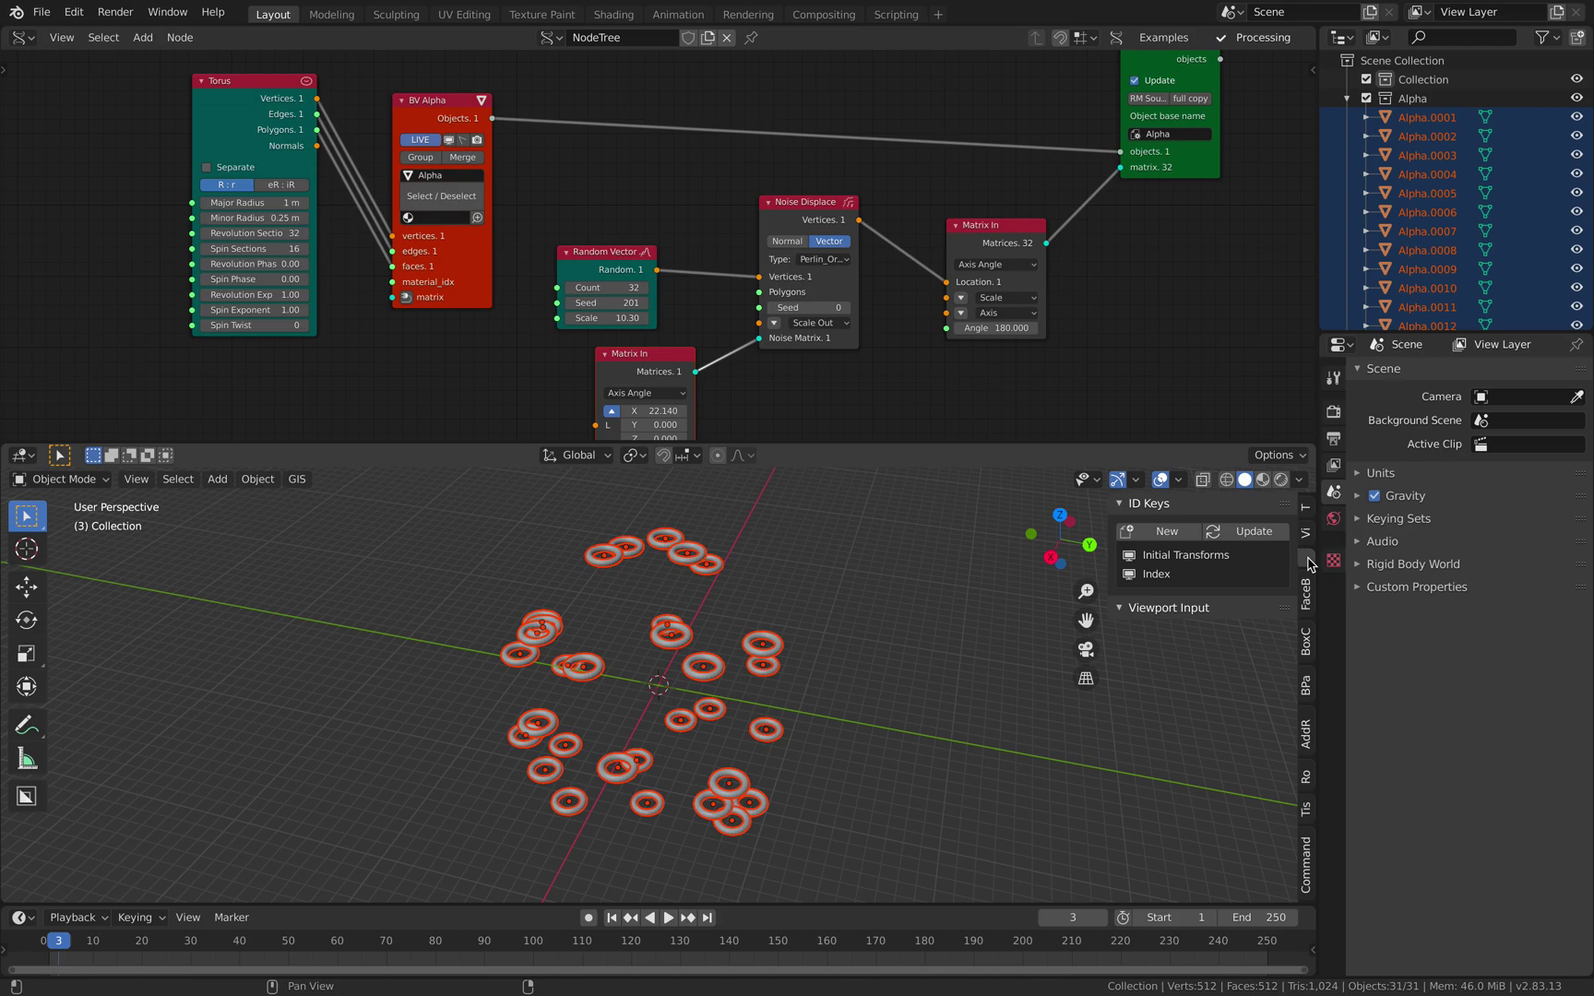
left_click(634, 624)
key("a")
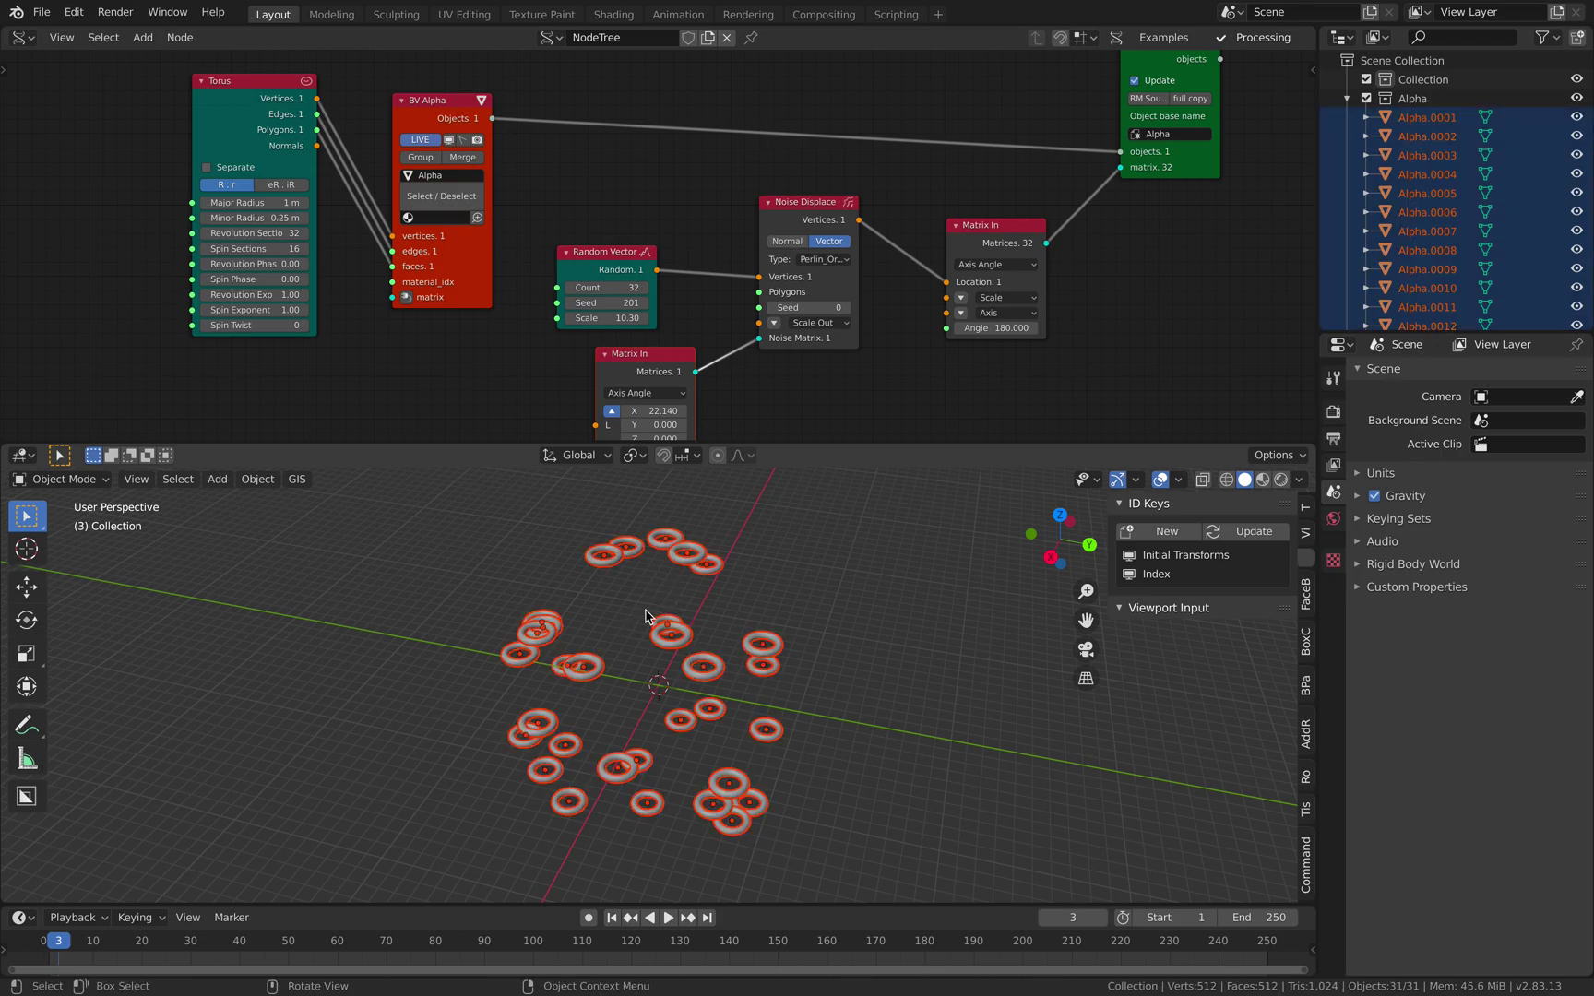
- Enlarge the timeline, go to frame 11 and show the transform values of torus Alpha.0026
left_click_drag(342, 904, 334, 875)
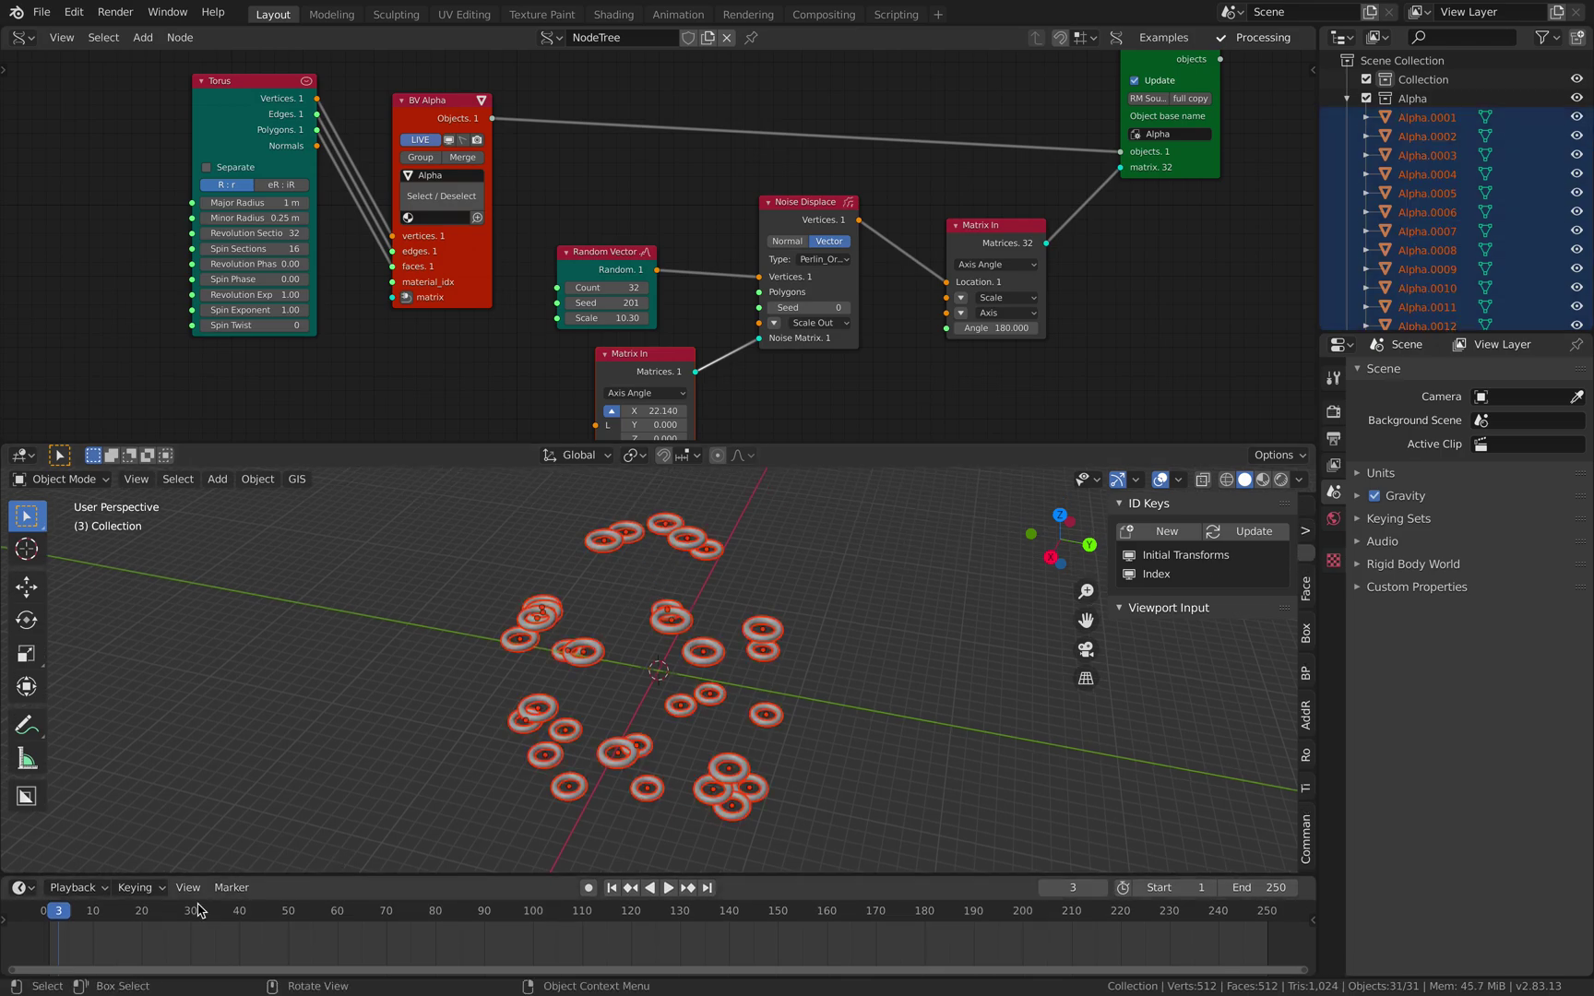
left_click(97, 913)
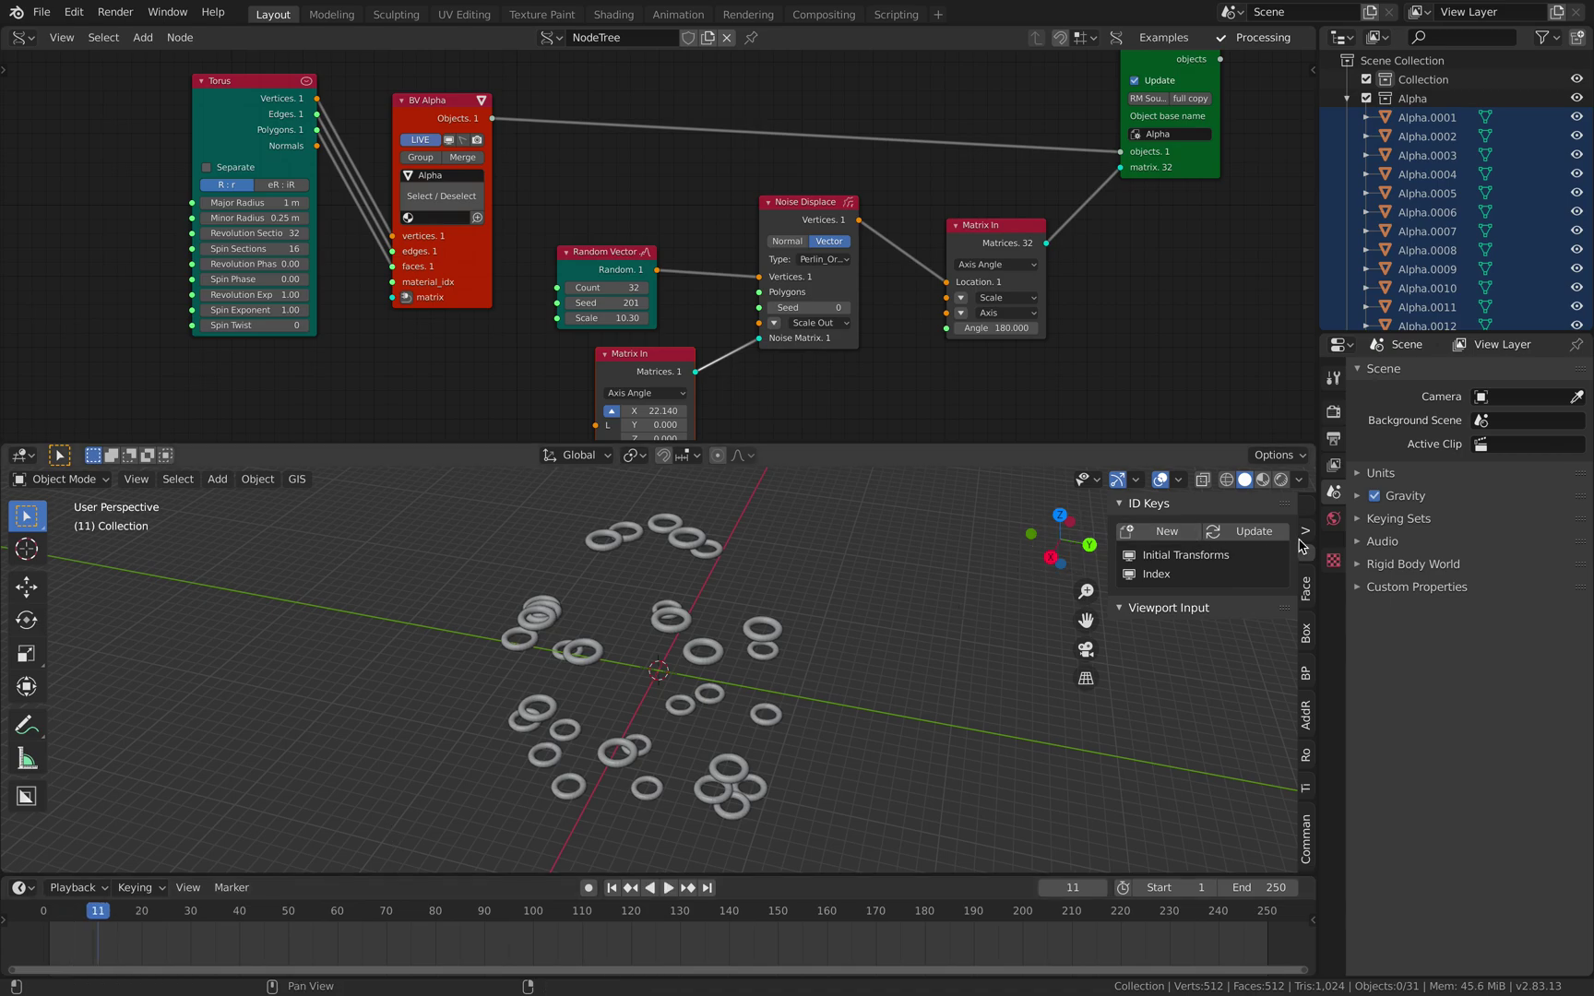
left_click(763, 629)
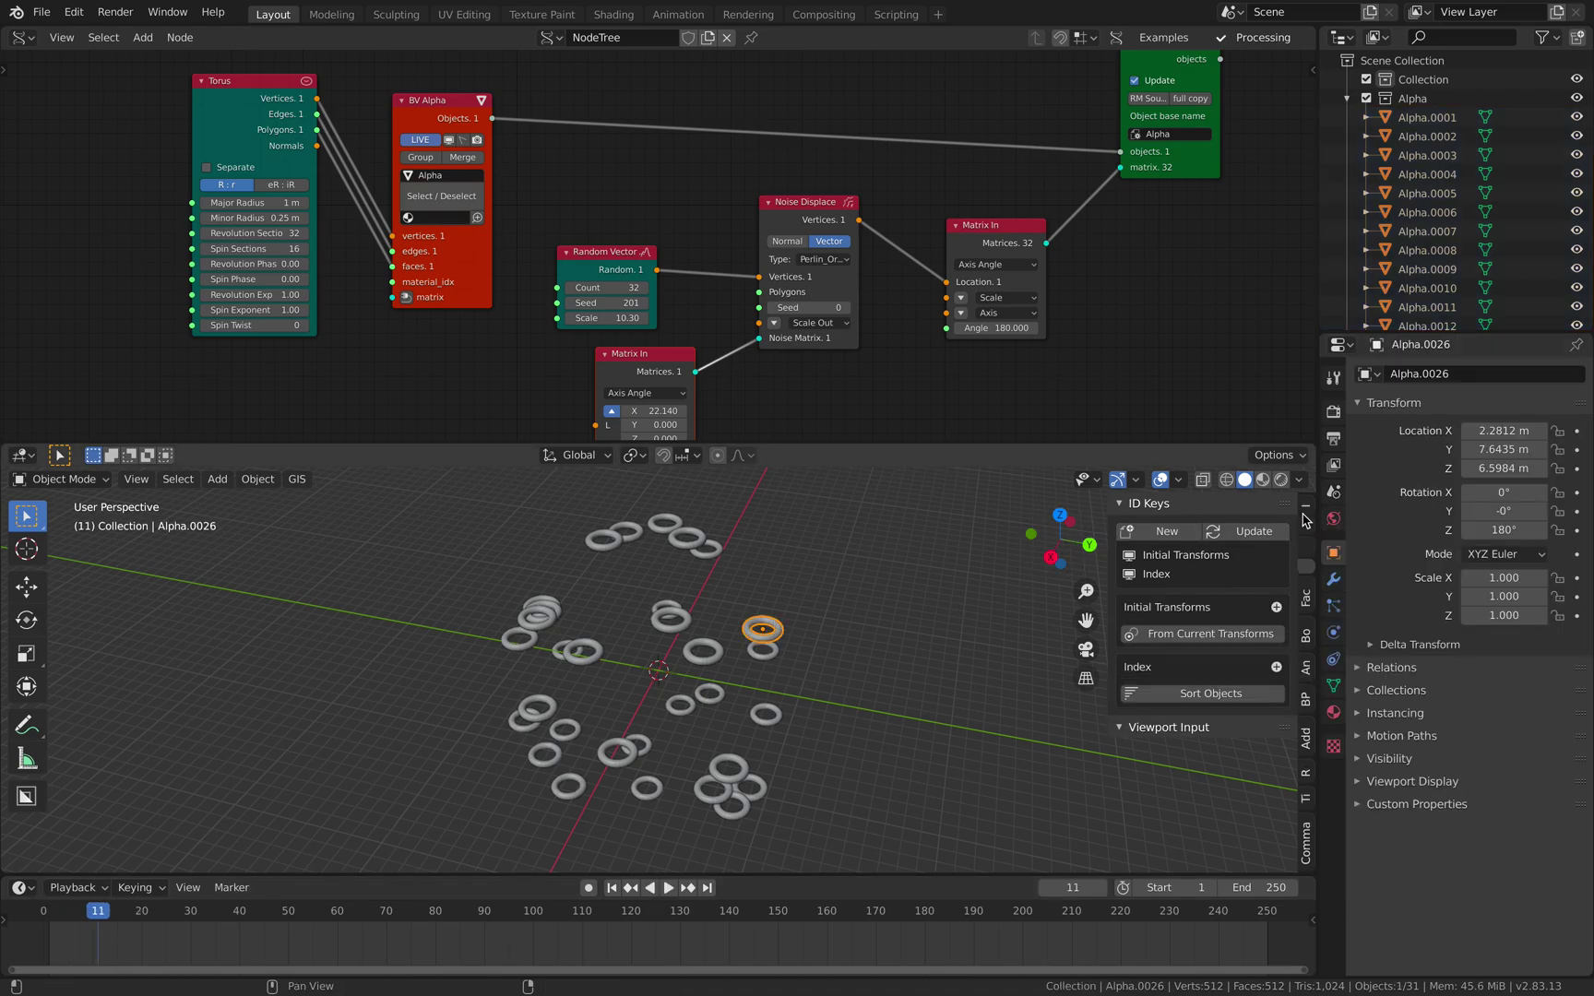
left_click(1305, 512)
middle_click_drag(1111, 557, 829, 644)
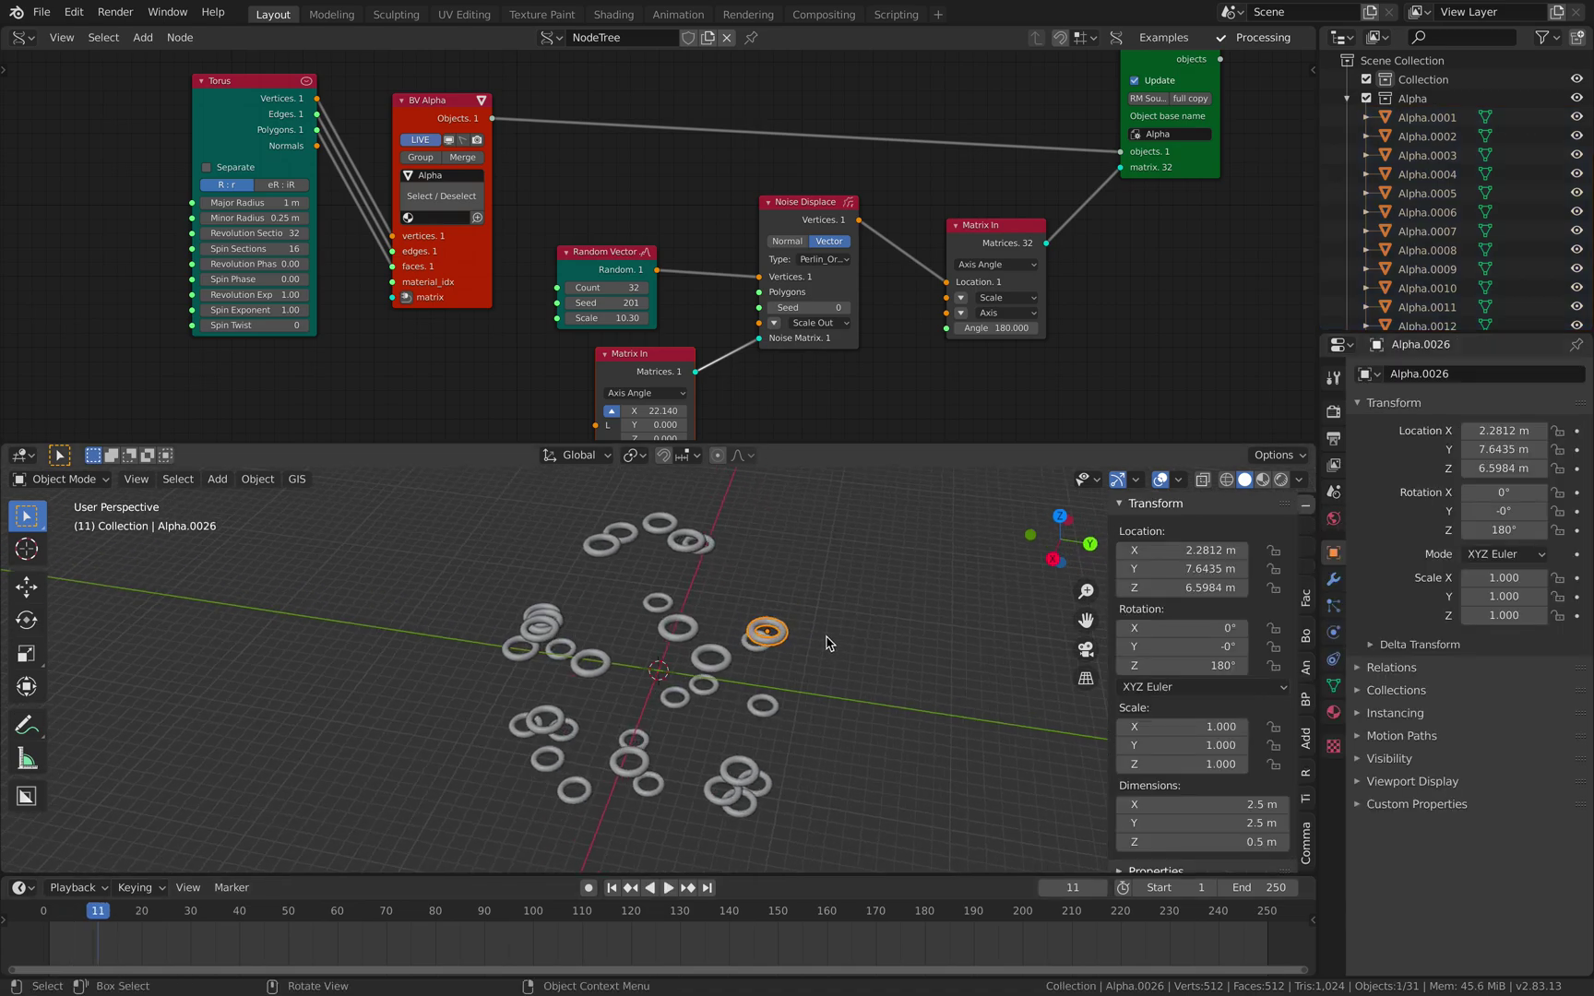
- Insert LocRotScale keyframes on all torus instances at frame 11 and play part of the animation
key("a")
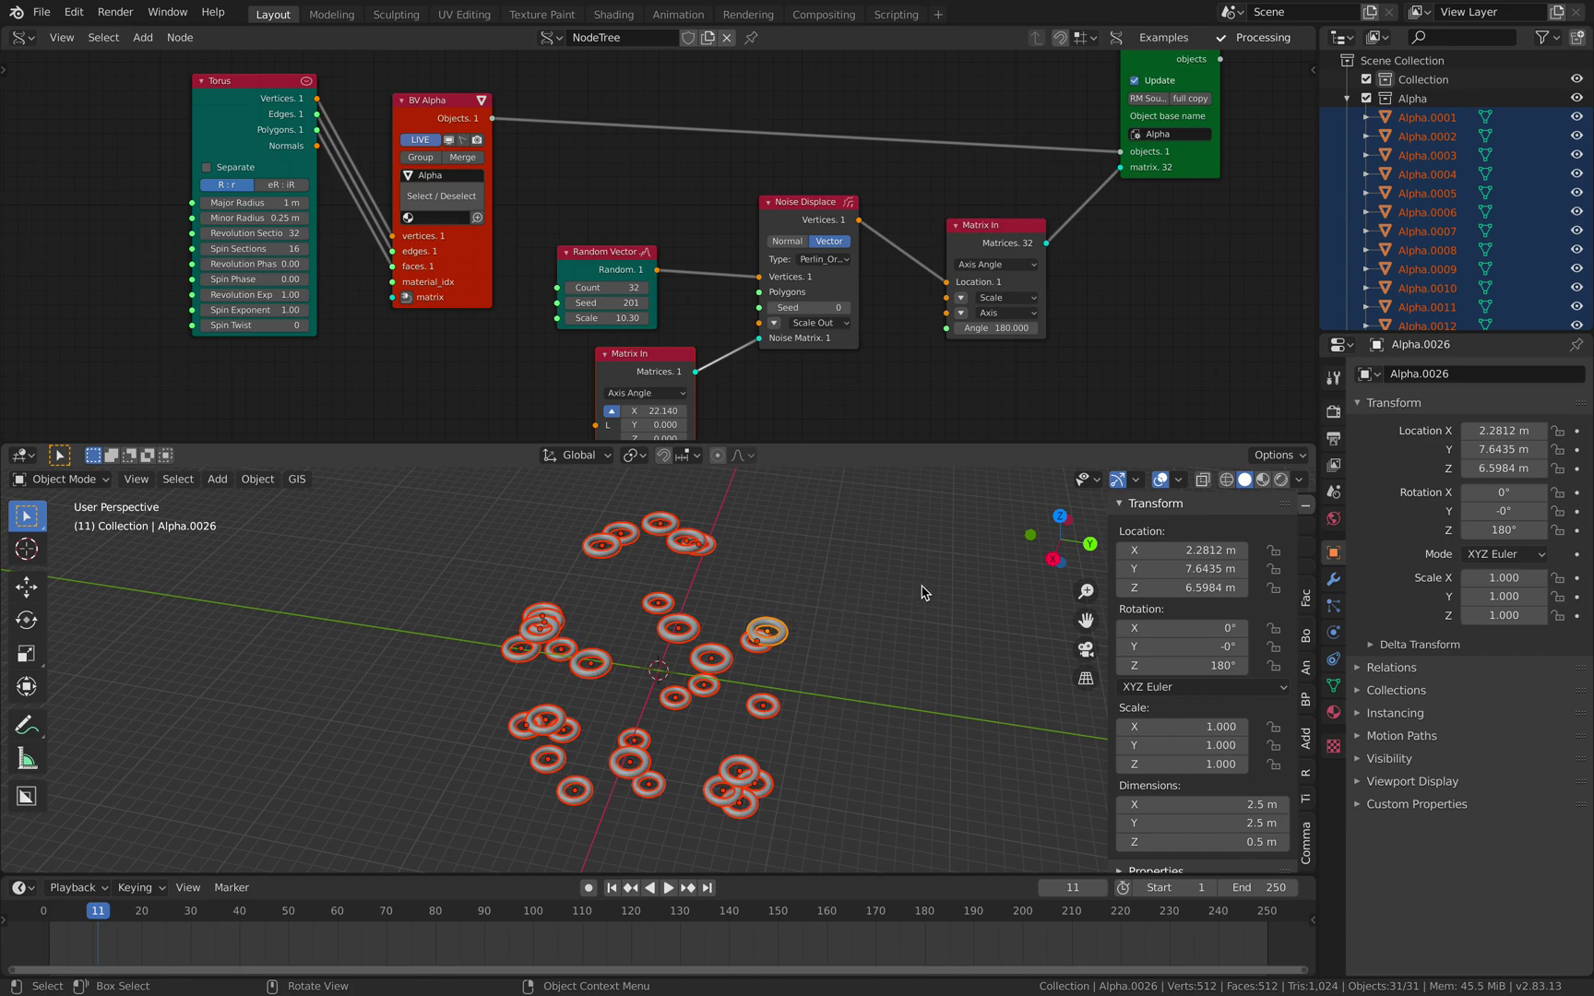
key("i")
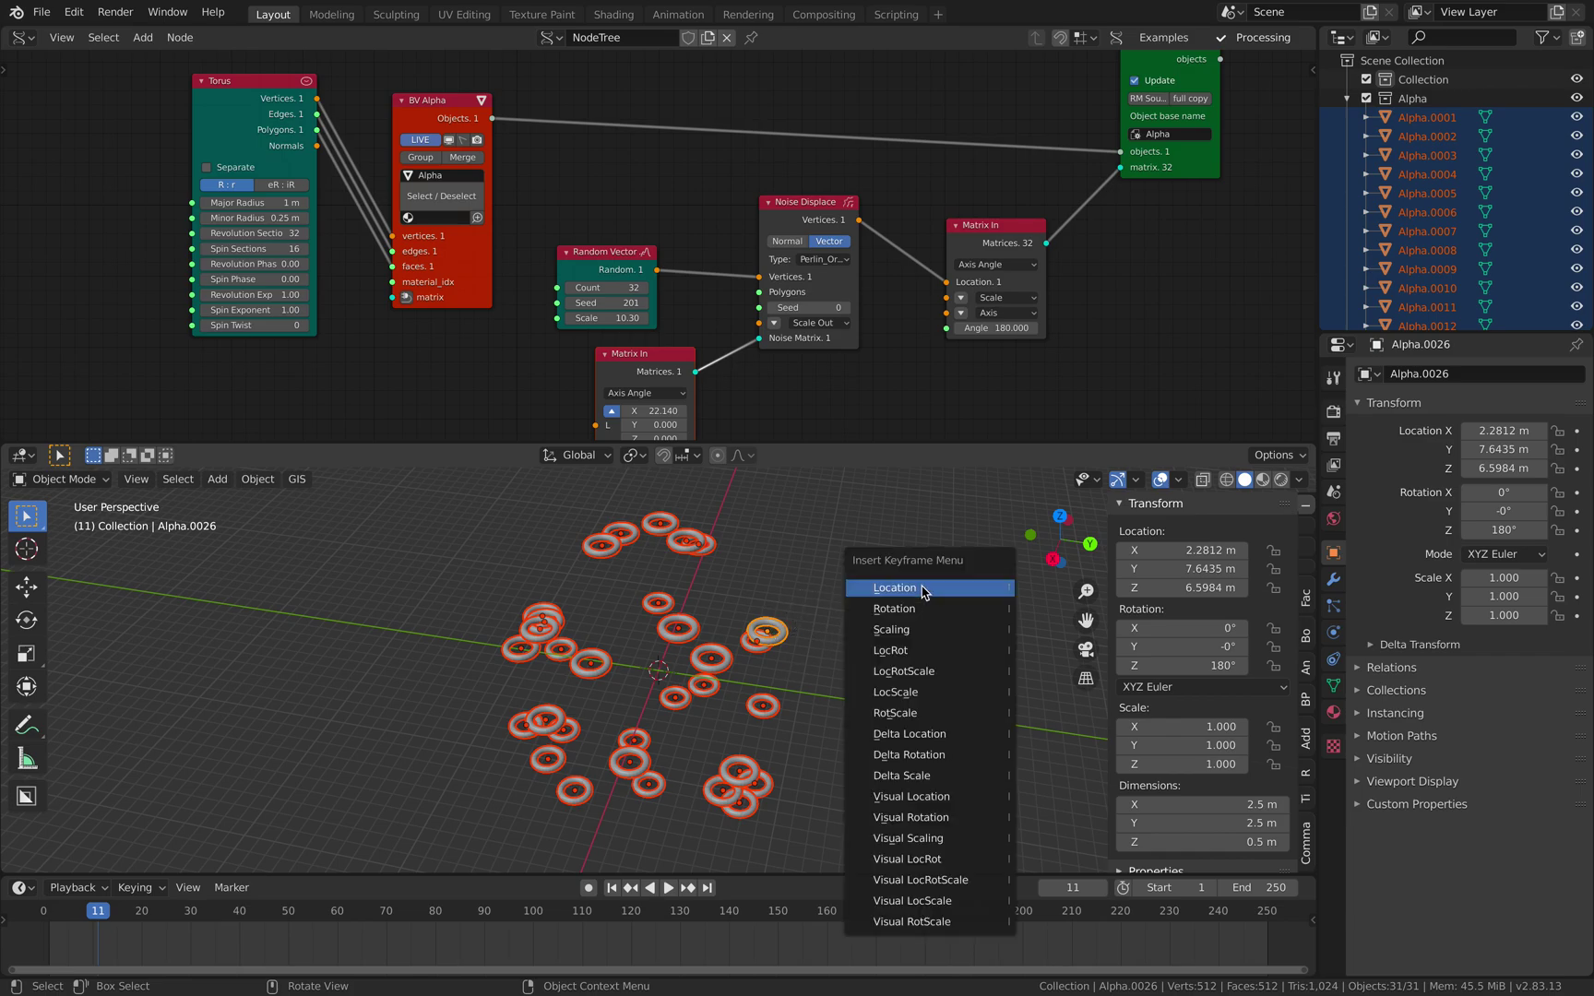
left_click(923, 672)
left_click(196, 914)
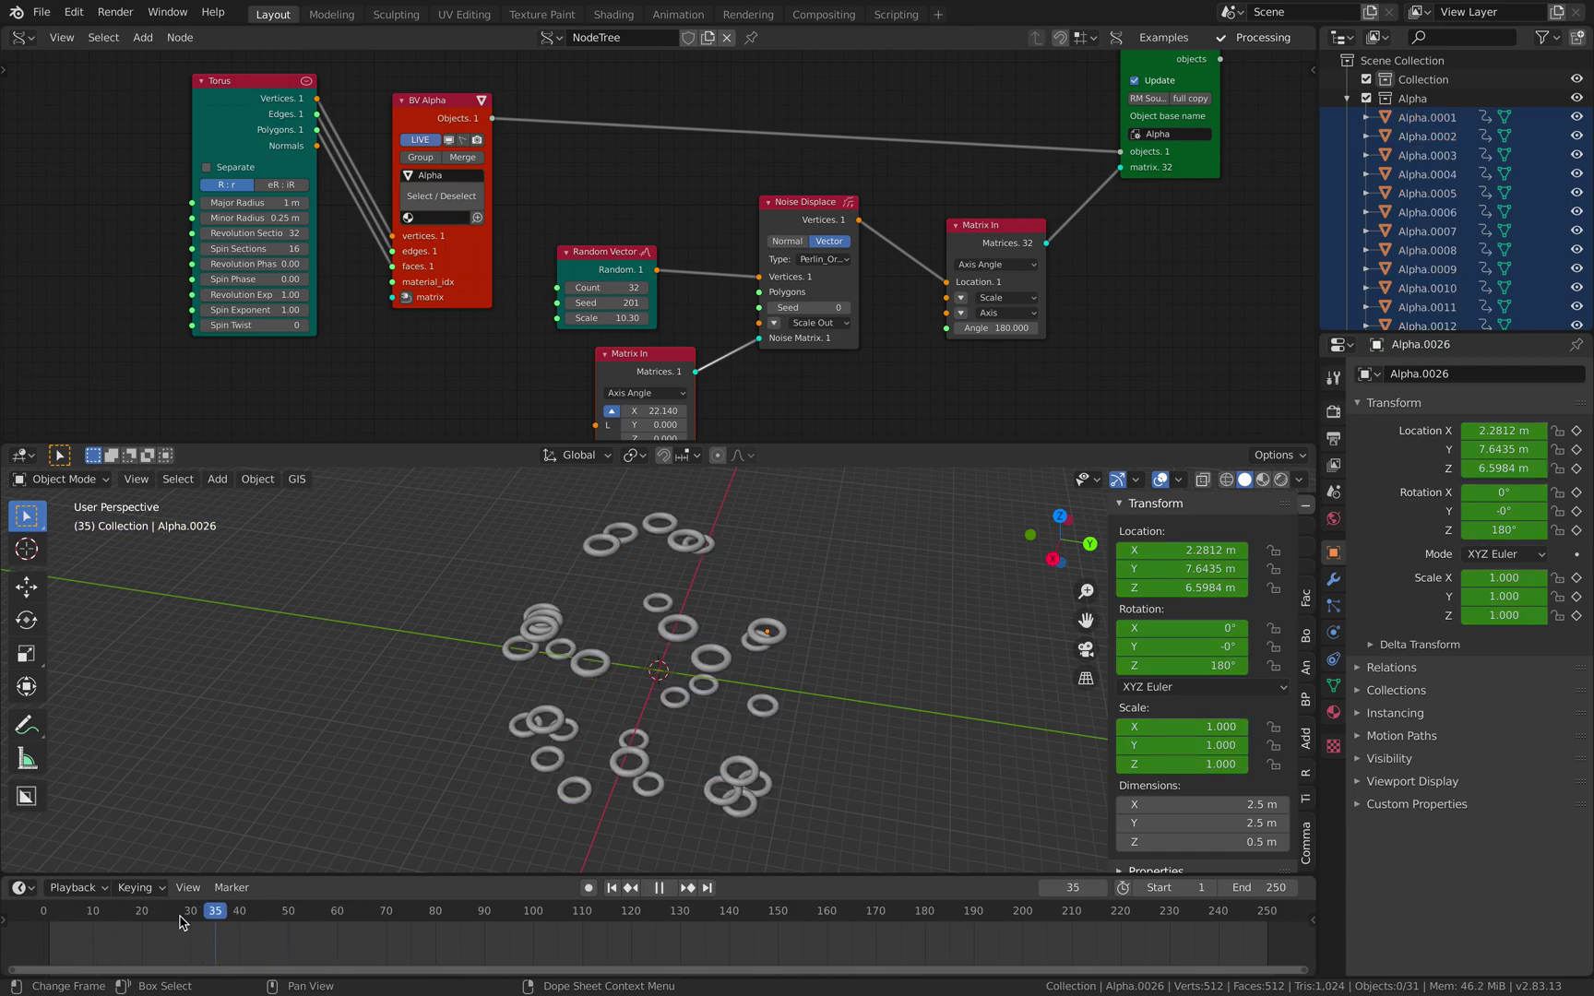
key("space")
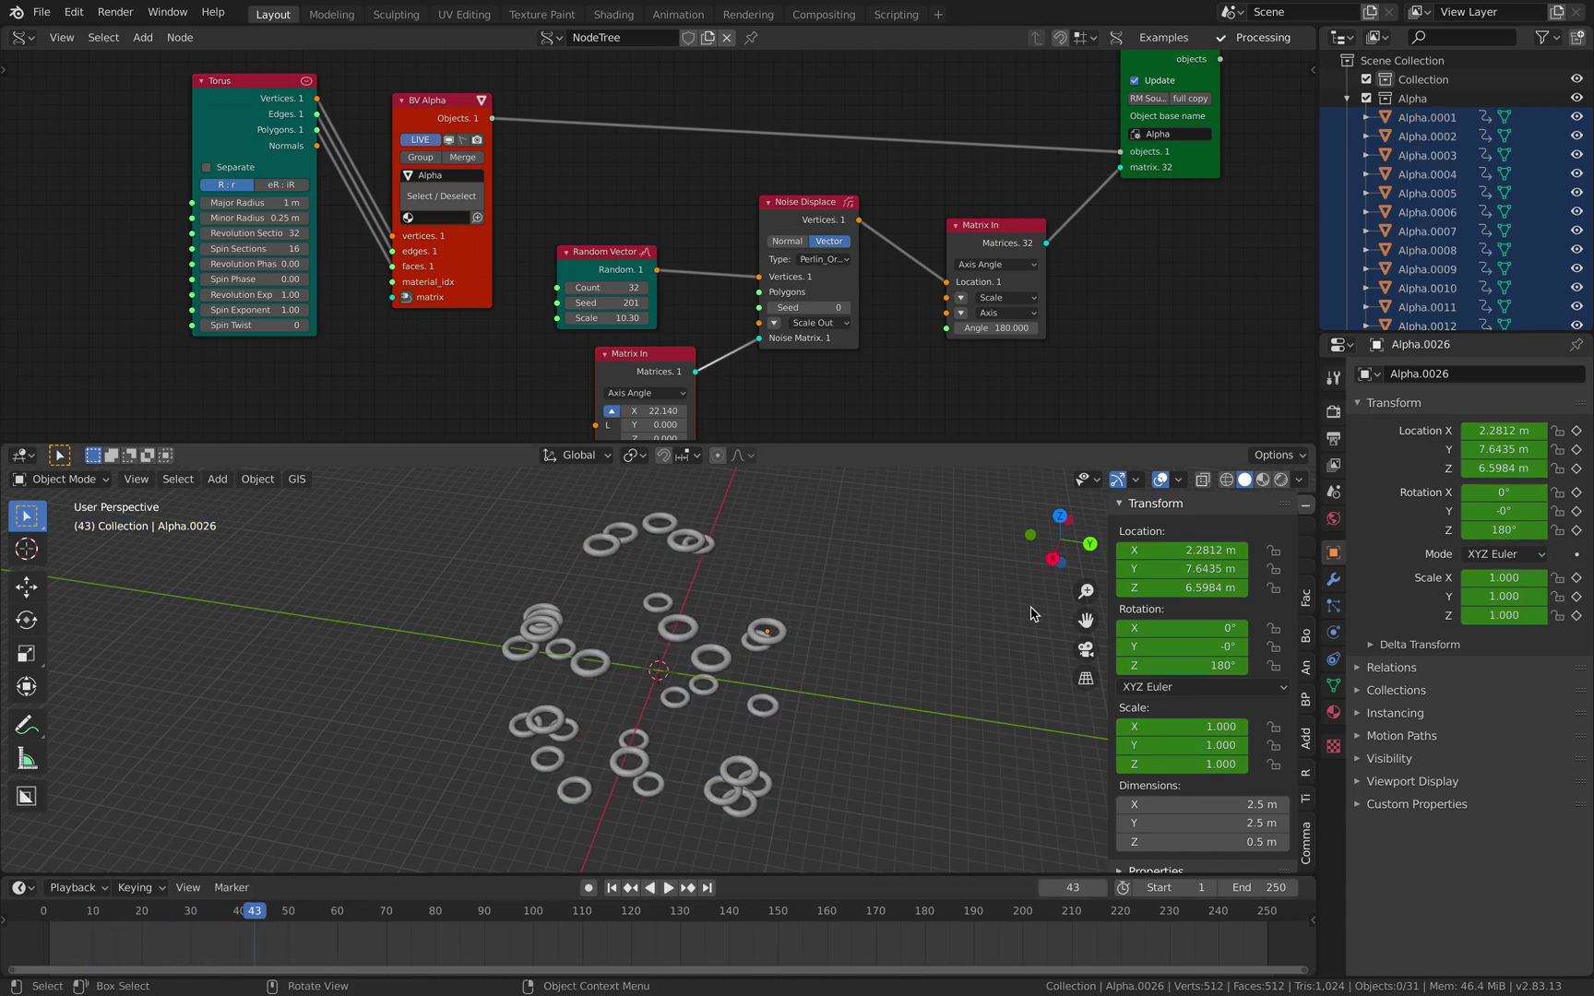
- Delete the keyframes of all torus instances, deselect them and briefly play the animation
key("a")
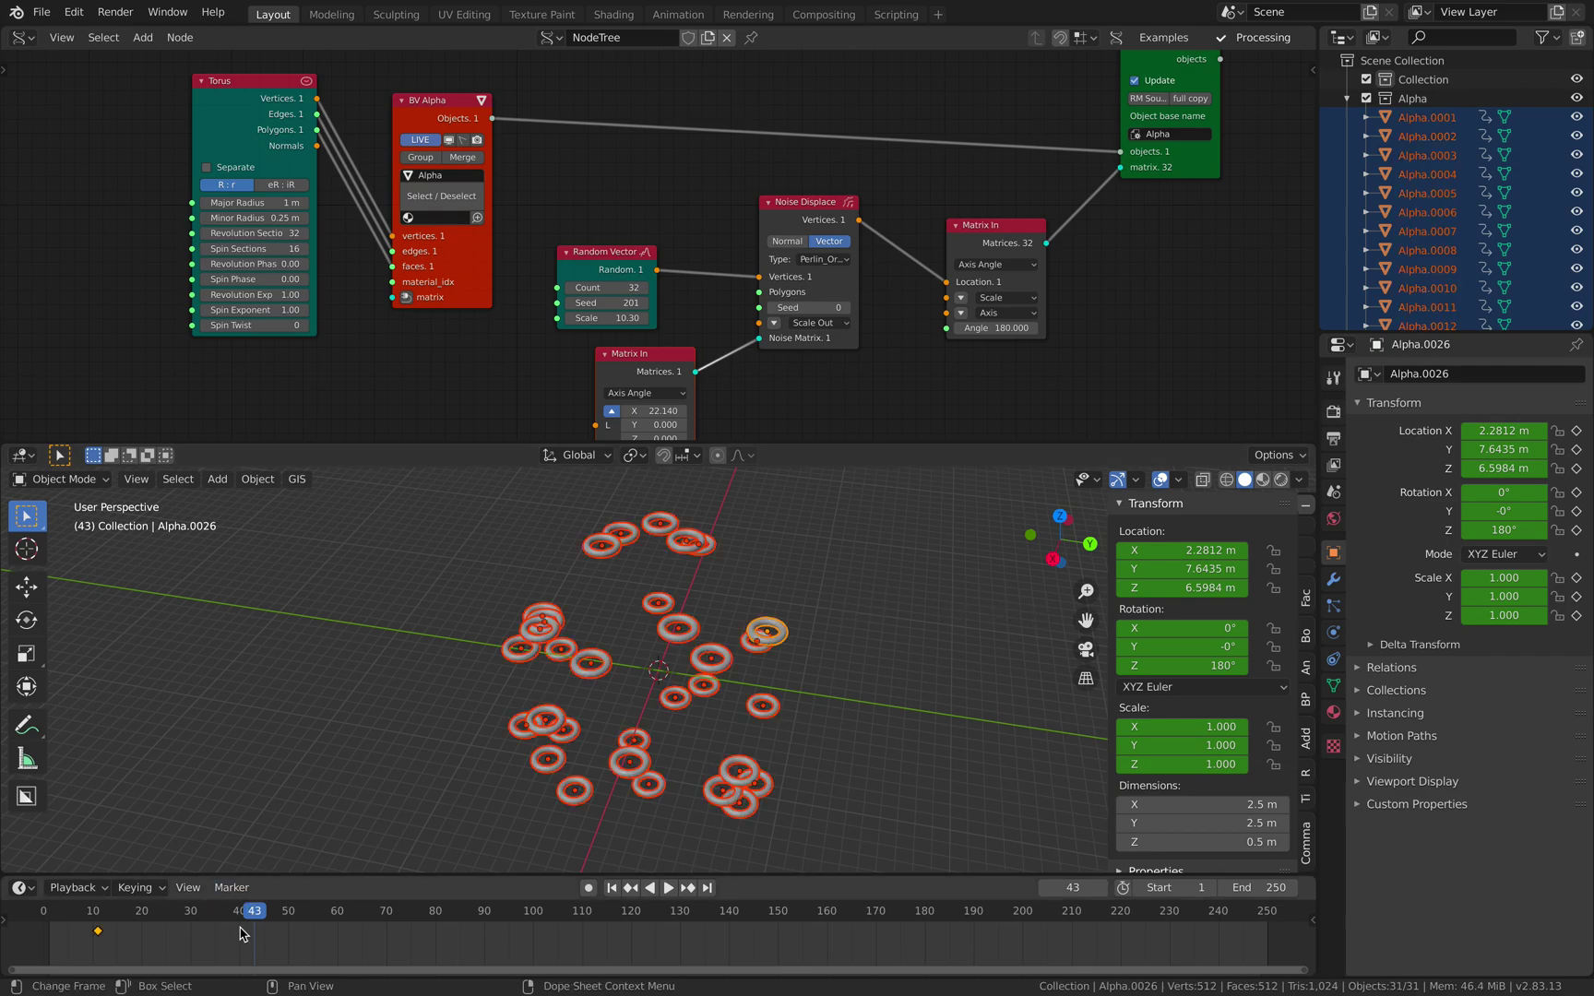
key("x")
left_click(242, 929)
middle_click_drag(416, 762, 406, 760)
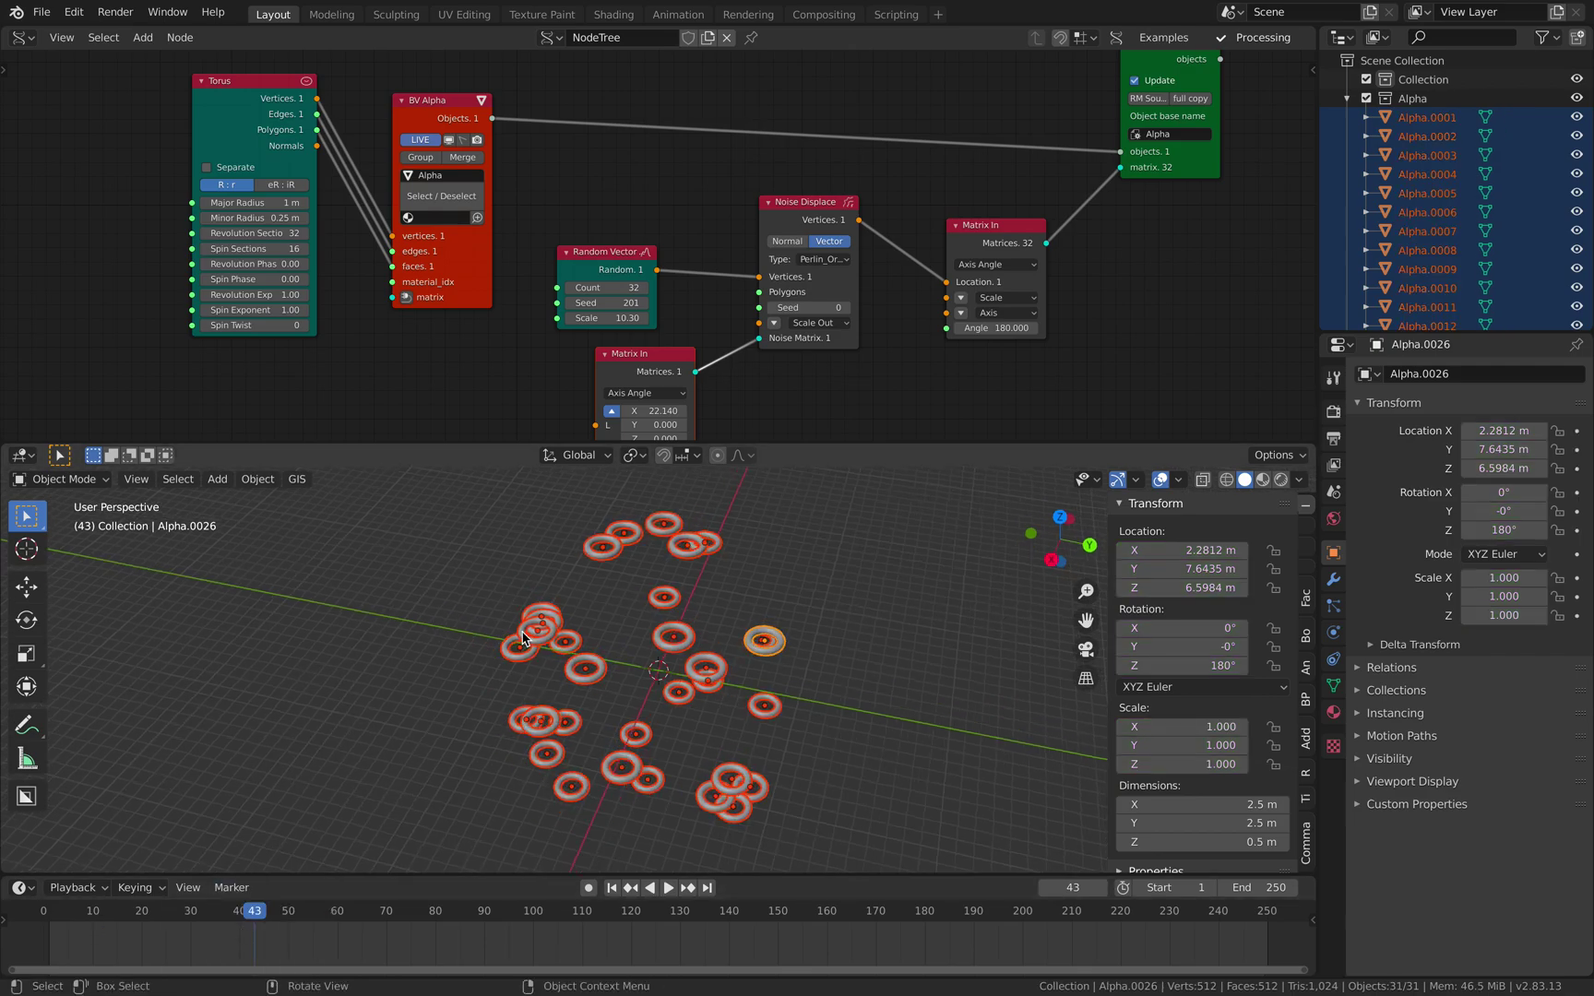
key("alt+a")
key("space")
key("space")
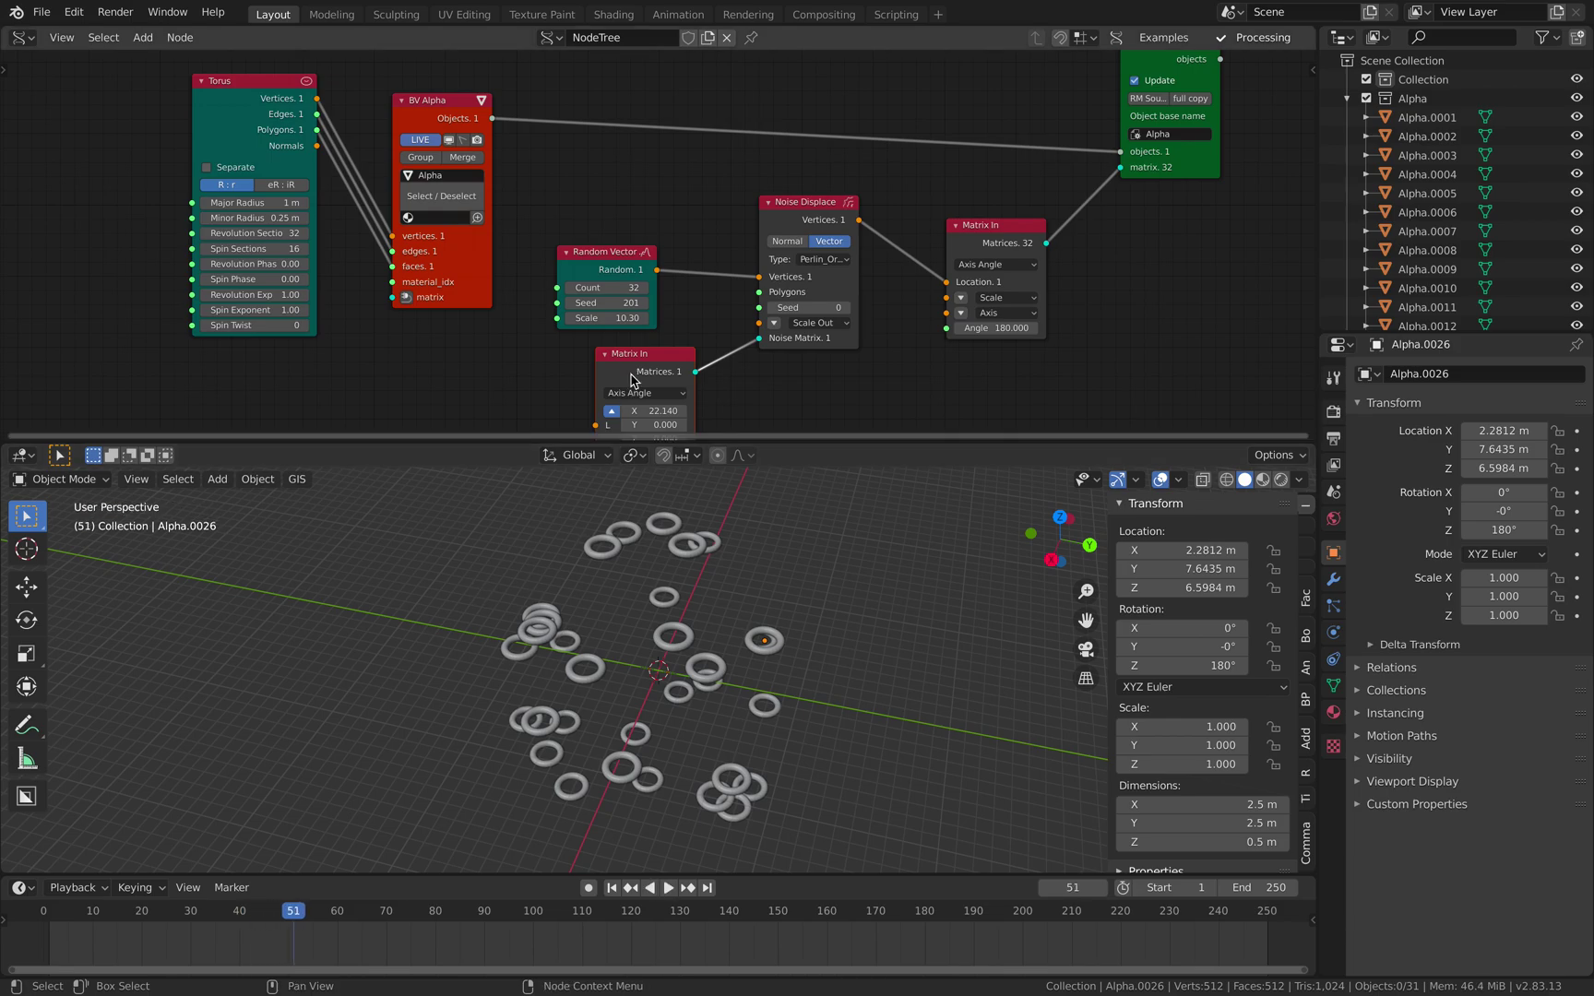
- Add a Frame Info node beside the Matrix In node that feeds the noise matrix
middle_click_drag(474, 379, 489, 355)
key("shift+a")
type("frame")
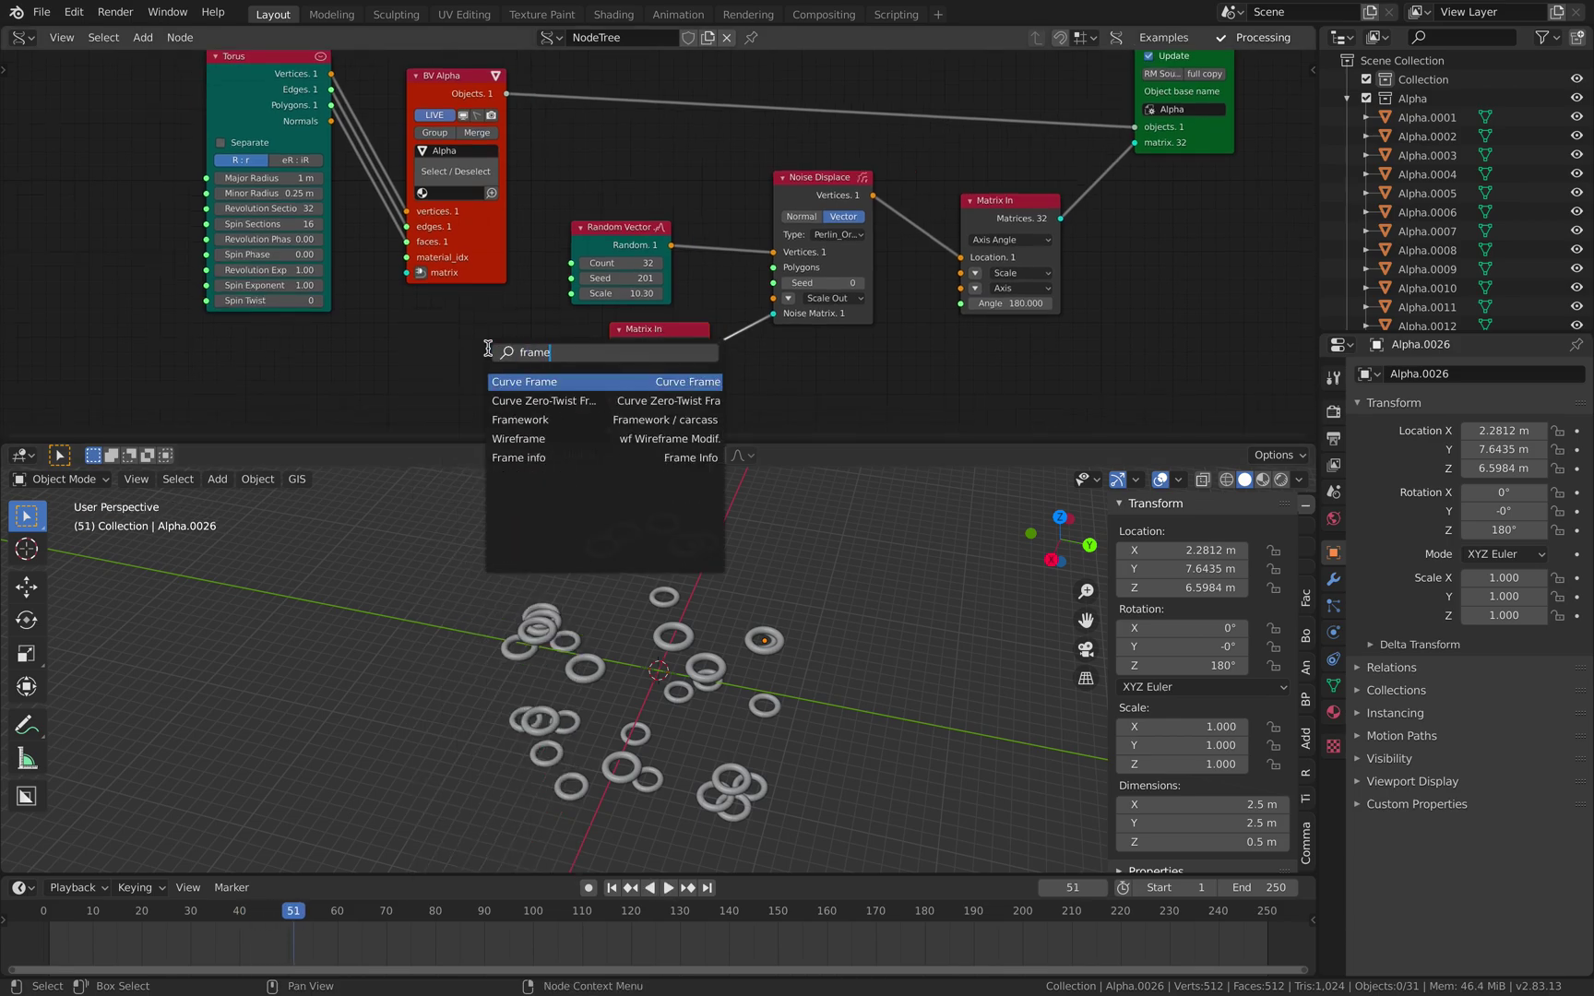
key("Down")
key("Down")
key("Down")
key("Down")
key("Return")
left_click(439, 337)
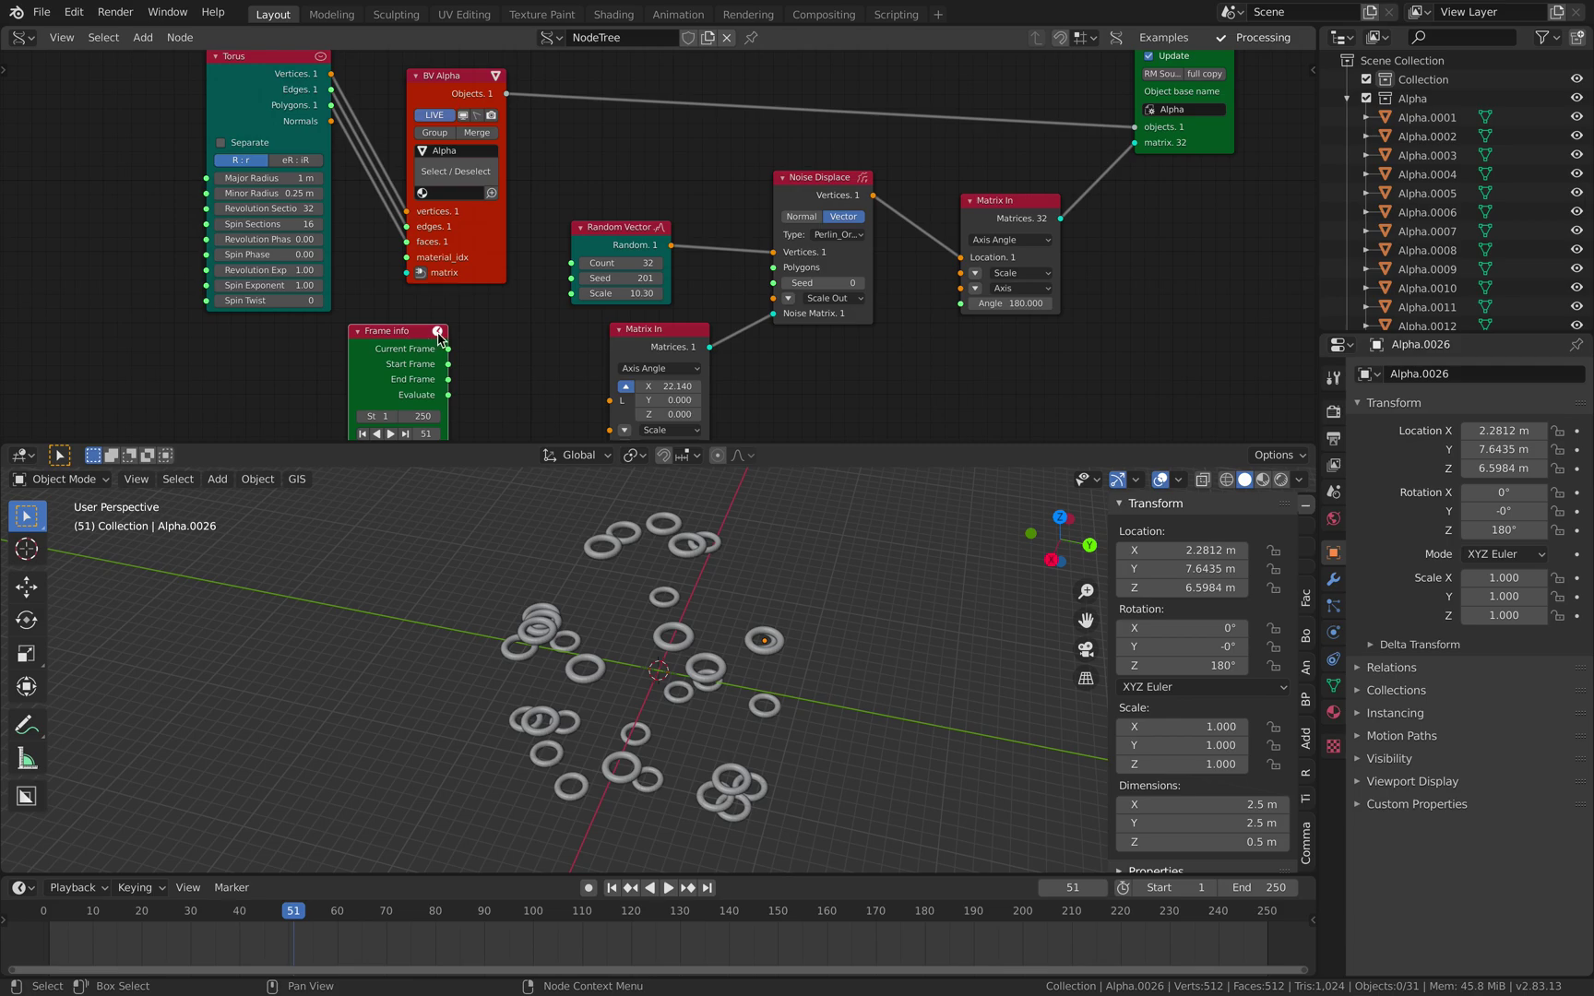
- Link Frame Info's Current Frame to the lower Matrix In's Location and insert a Vector In node on that link, feeding its X input
left_click_drag(449, 349, 477, 293)
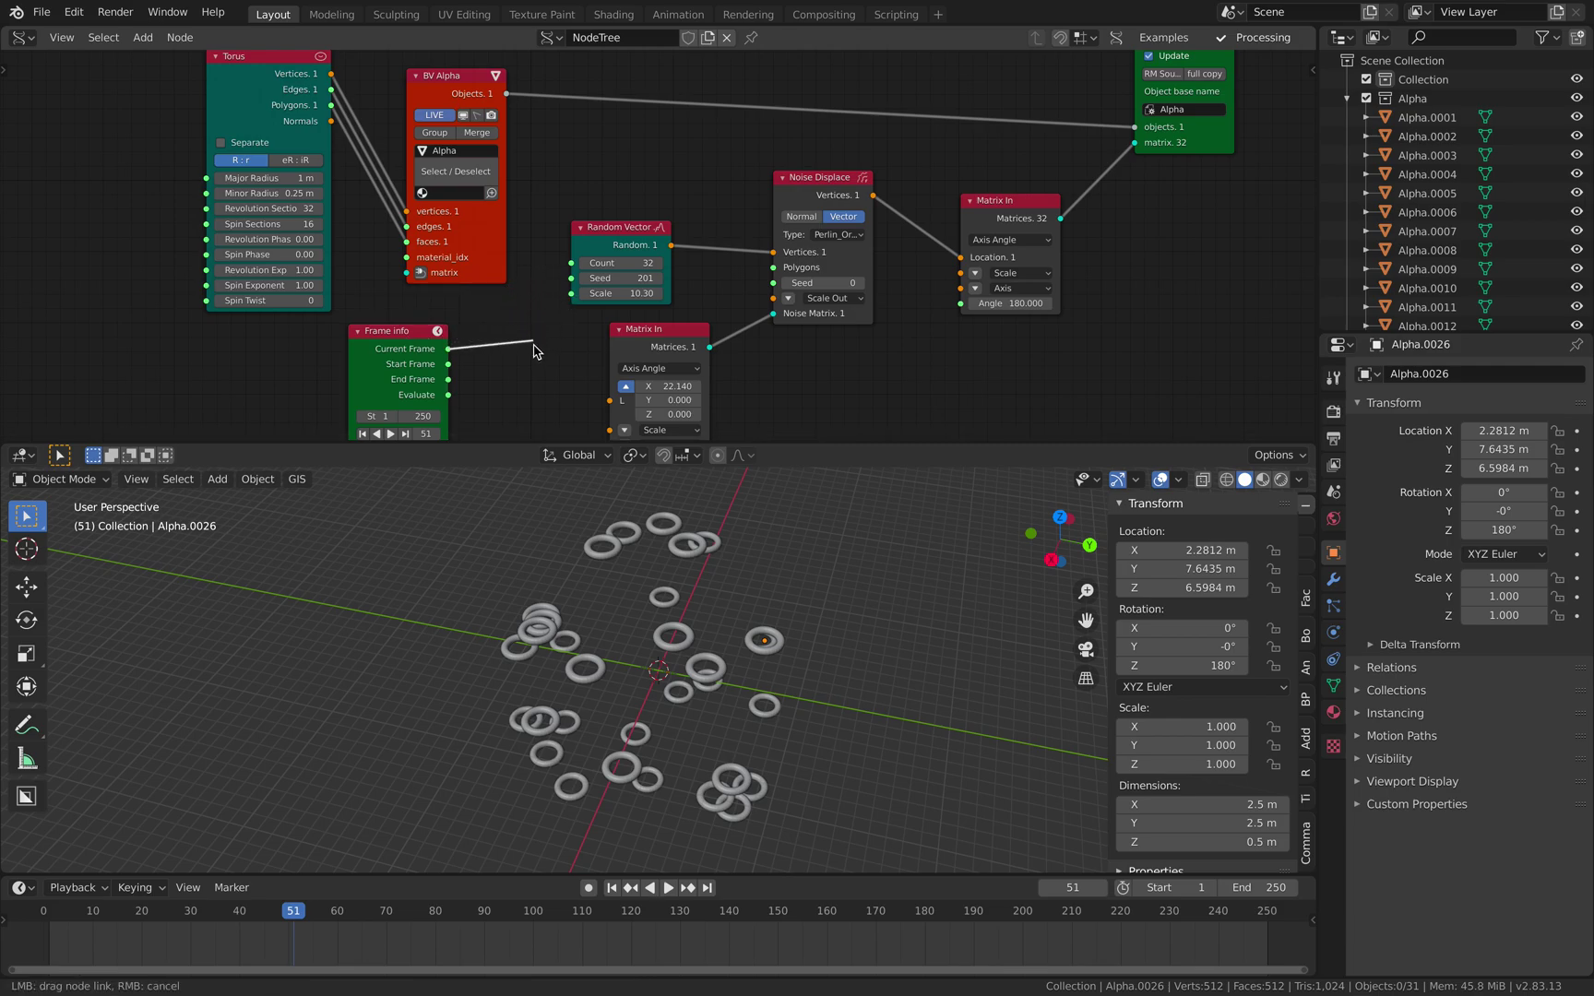
left_click_drag(609, 411, 610, 402)
middle_click_drag(537, 353, 605, 286)
key("shift+a")
type("vec in")
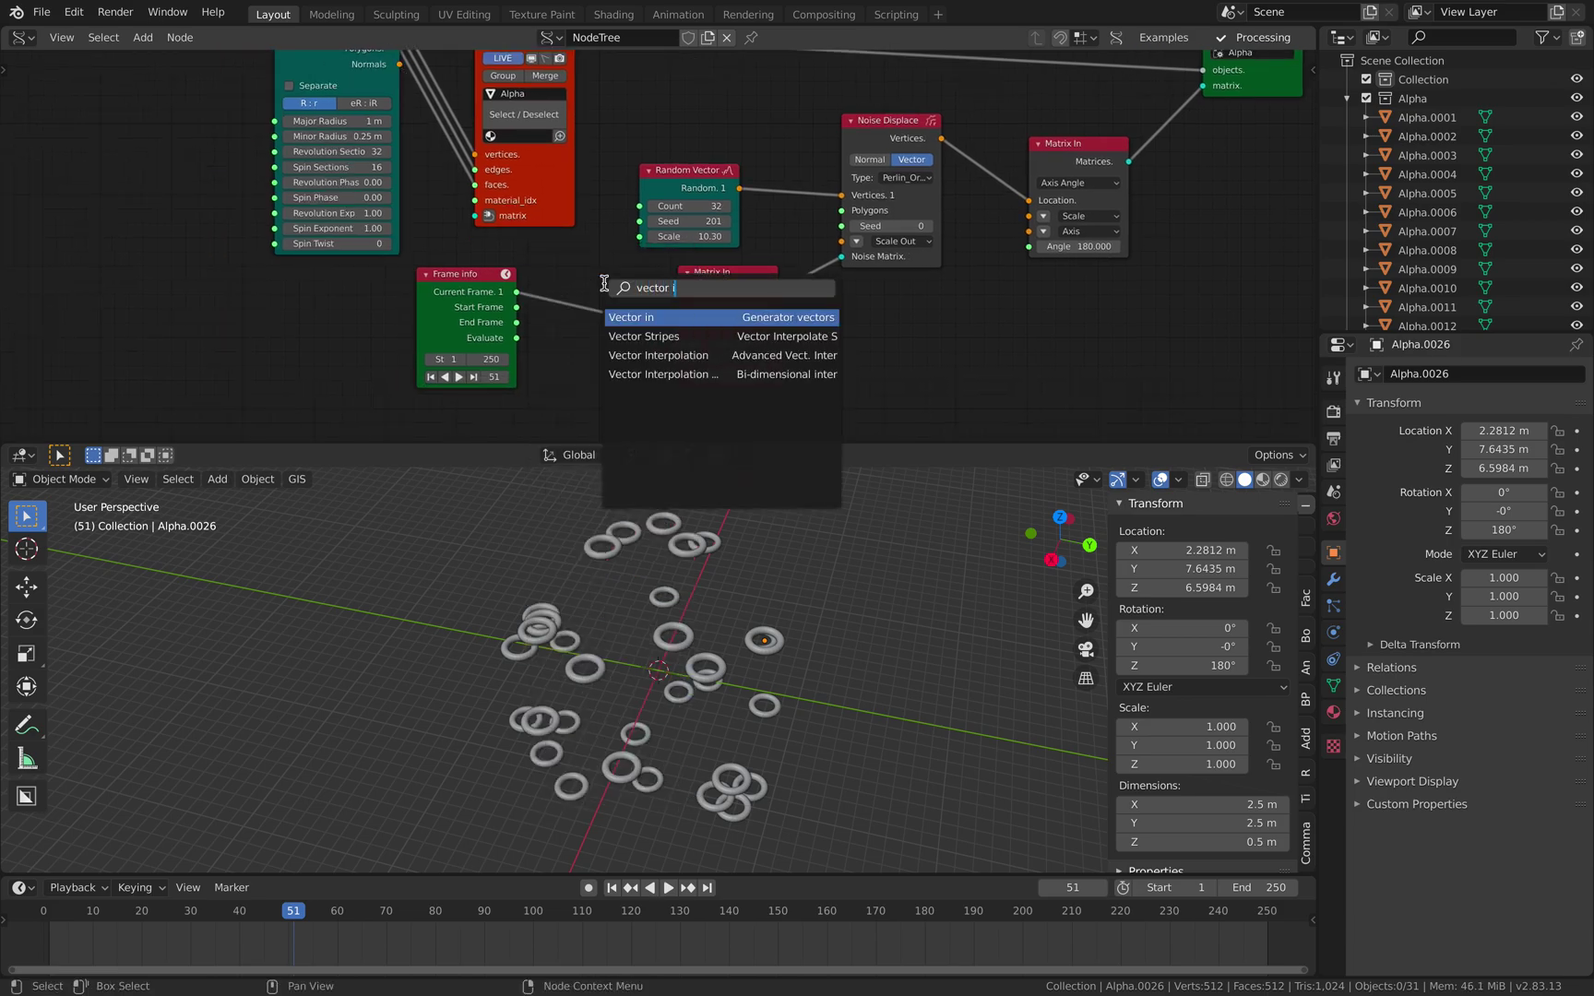
key("Return")
left_click(572, 295)
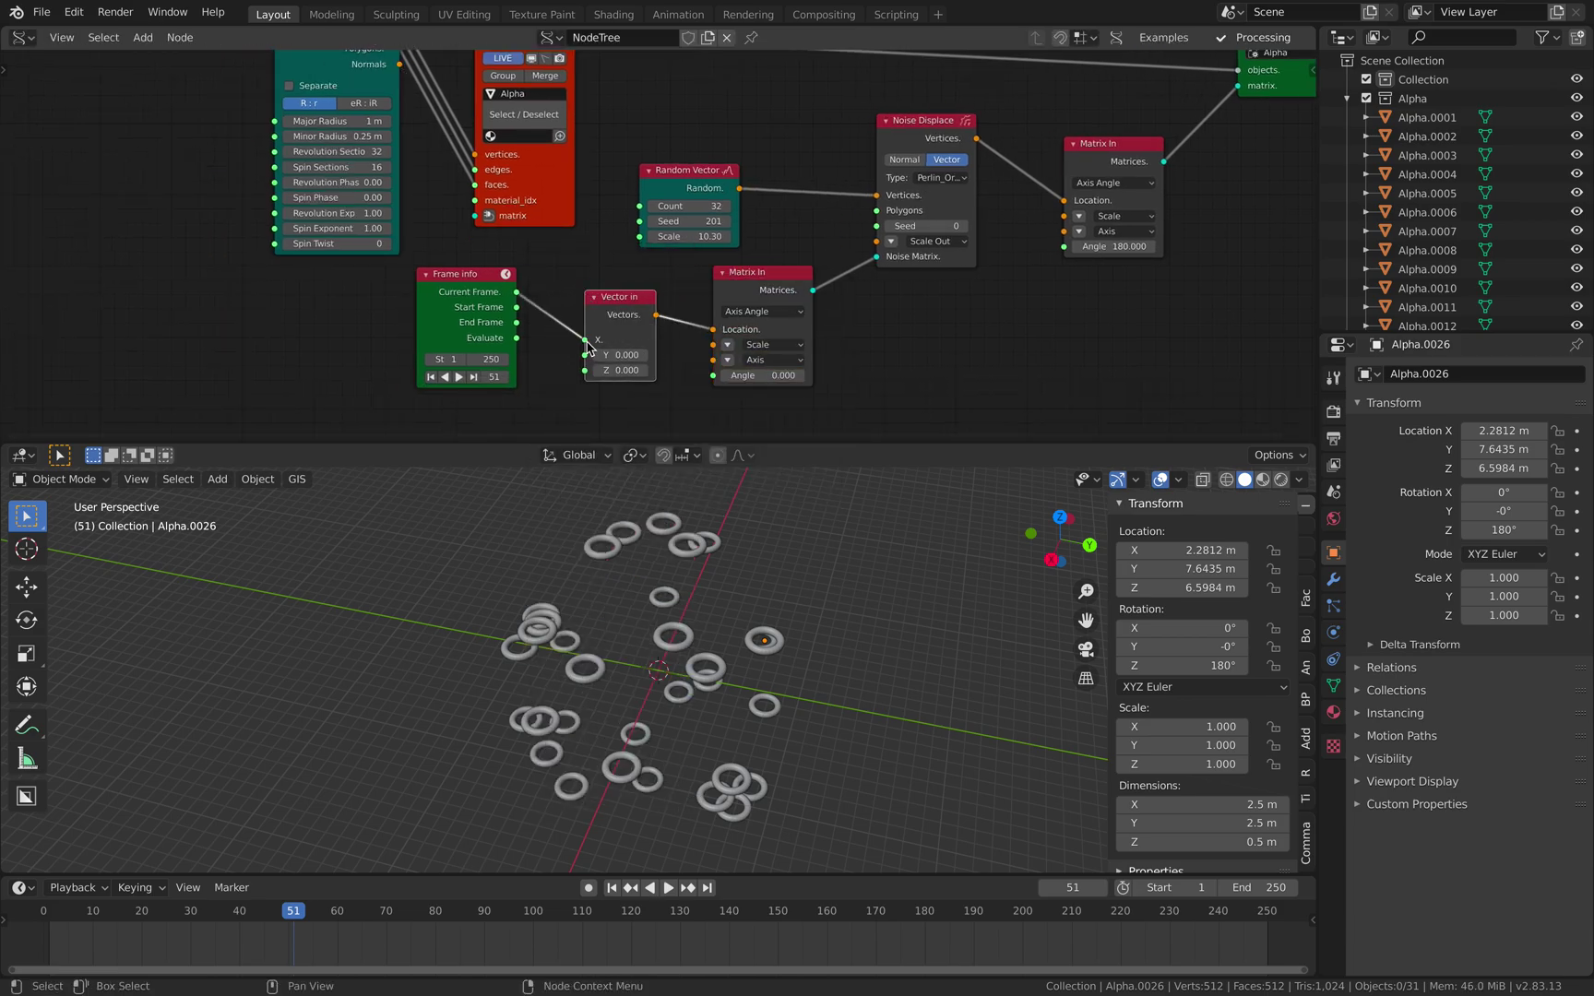
- Move the Current Frame link from Vector In's X input to its Z input, playing the animation to test the effect
left_click_drag(587, 341, 579, 414)
key("space")
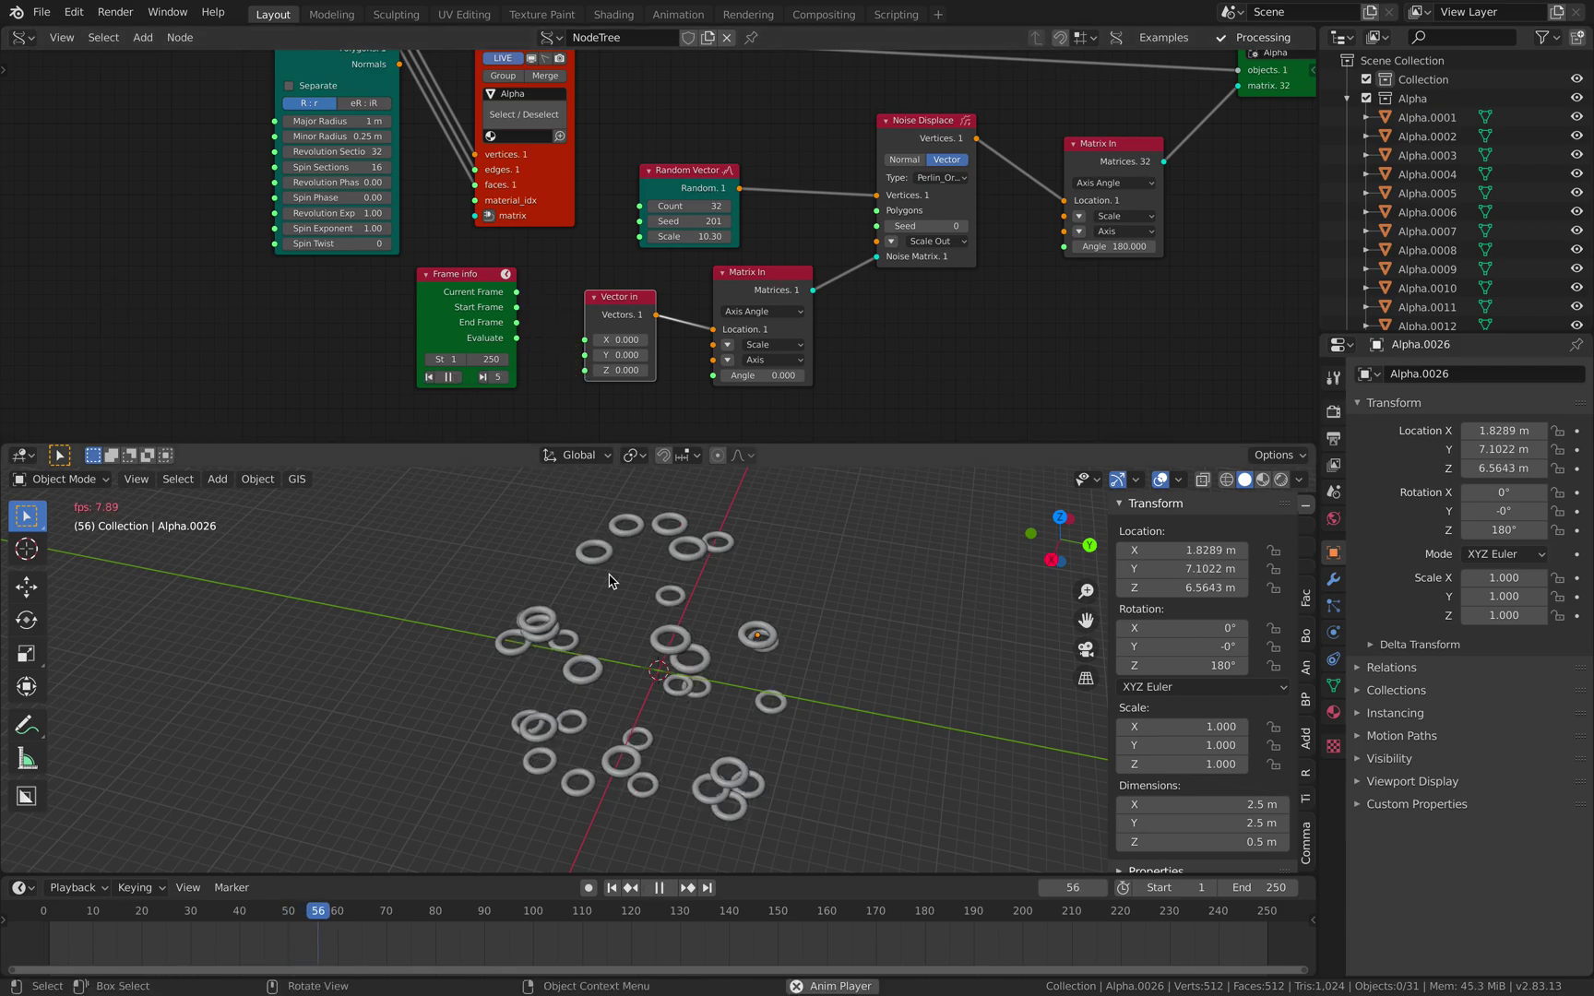
key("space")
left_click_drag(585, 370, 559, 339)
left_click_drag(673, 536, 733, 612)
key("space")
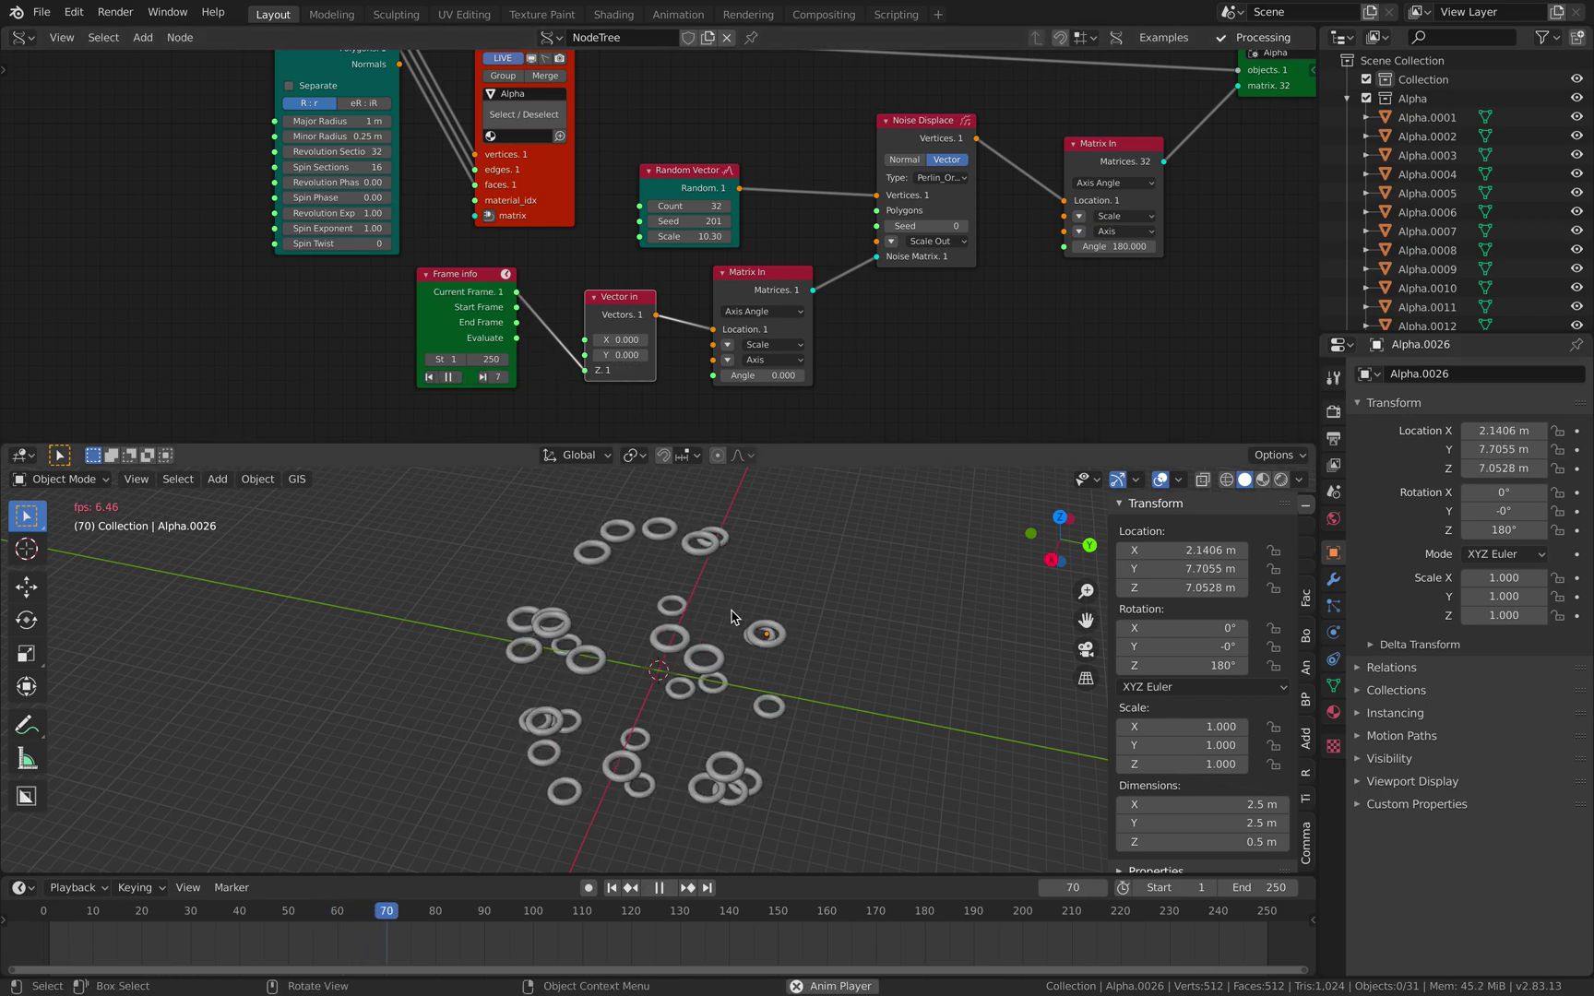
key("space")
- Insert LocRotScale keyframes on all torus instances at frame 73 and move to frame 98
middle_click_drag(733, 616, 762, 620)
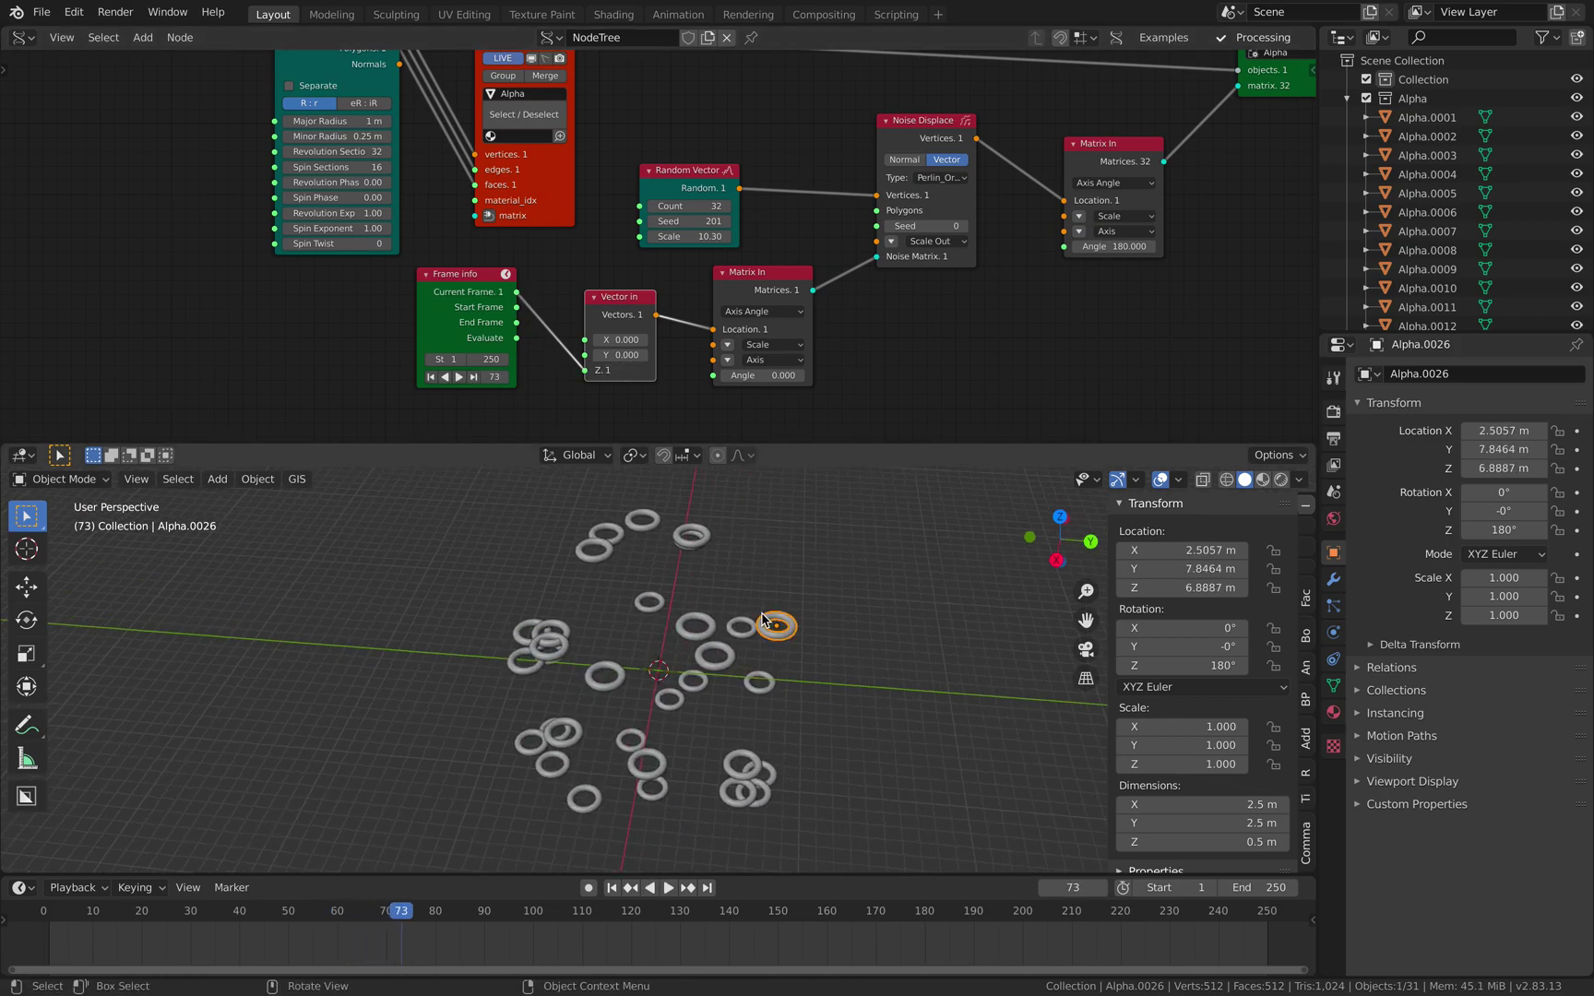
key("a")
key("i")
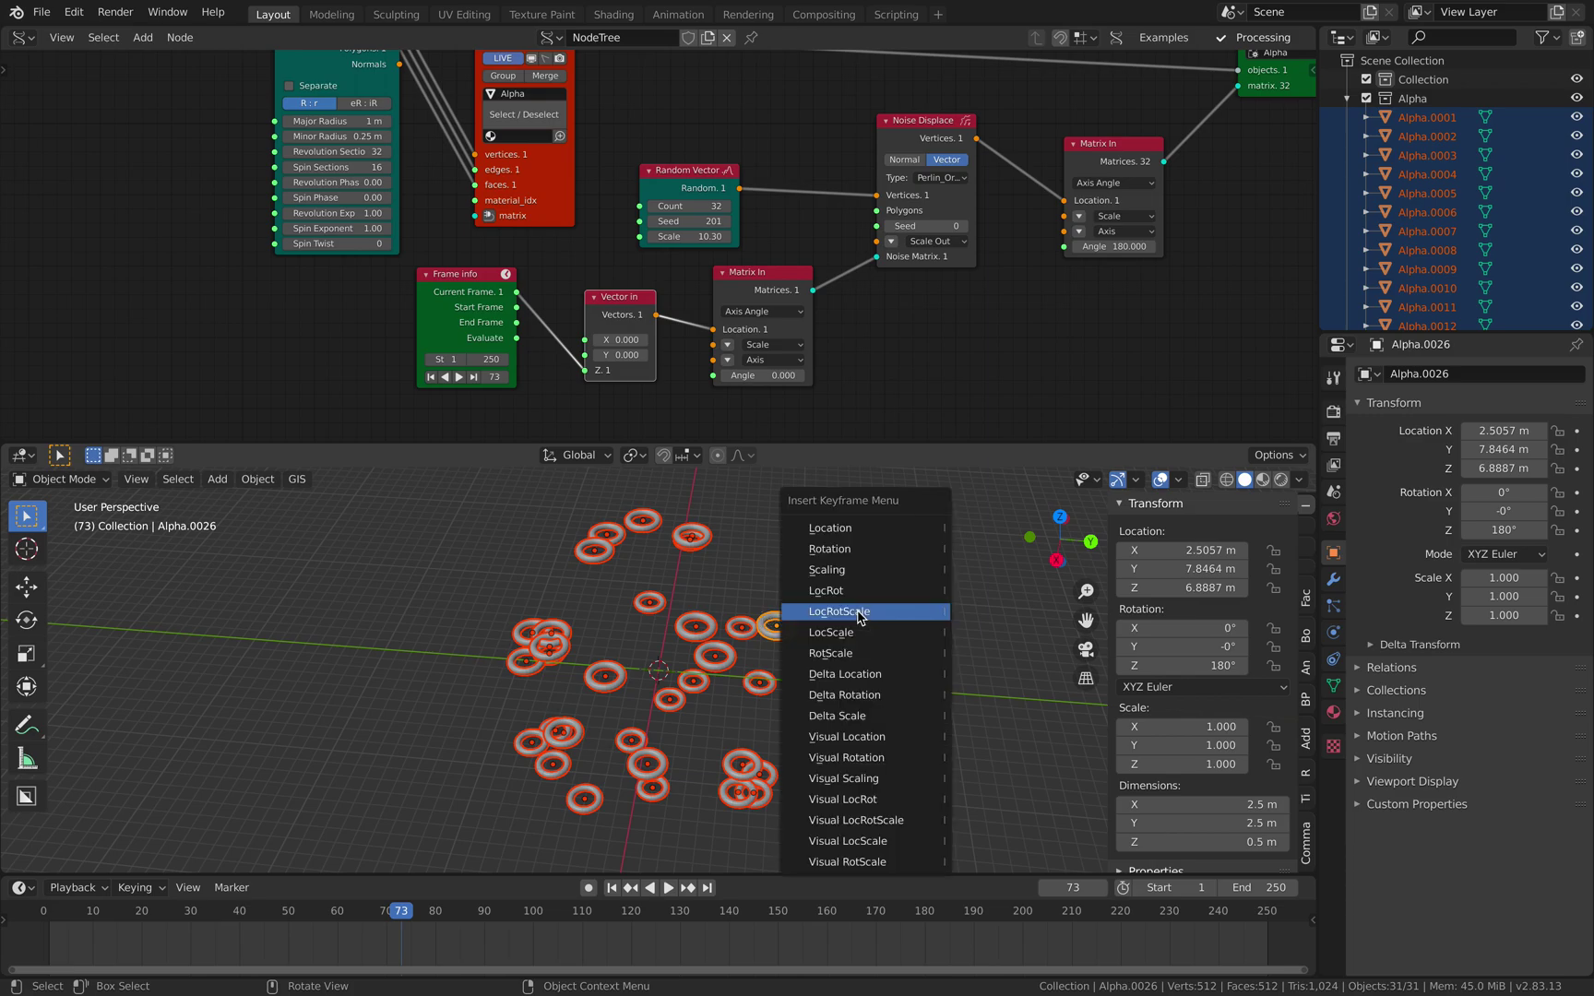
left_click(858, 611)
left_click(523, 911)
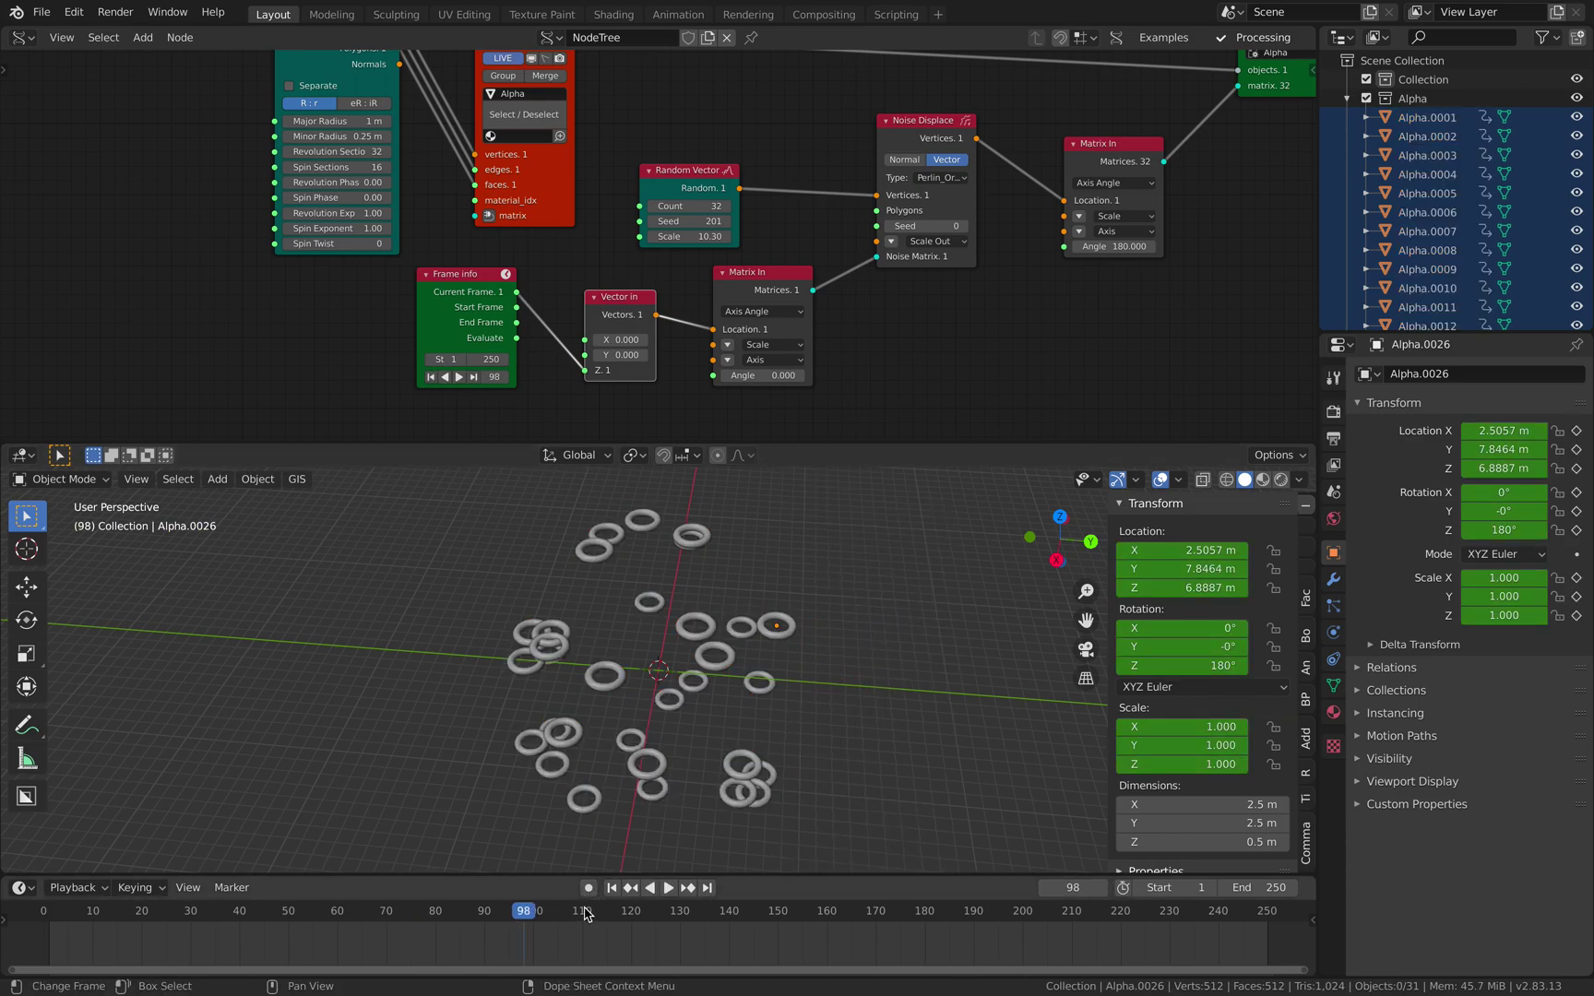
- Delete all the keyframed torus instances, advance to frame 72 to regenerate them, and save the file
key("space")
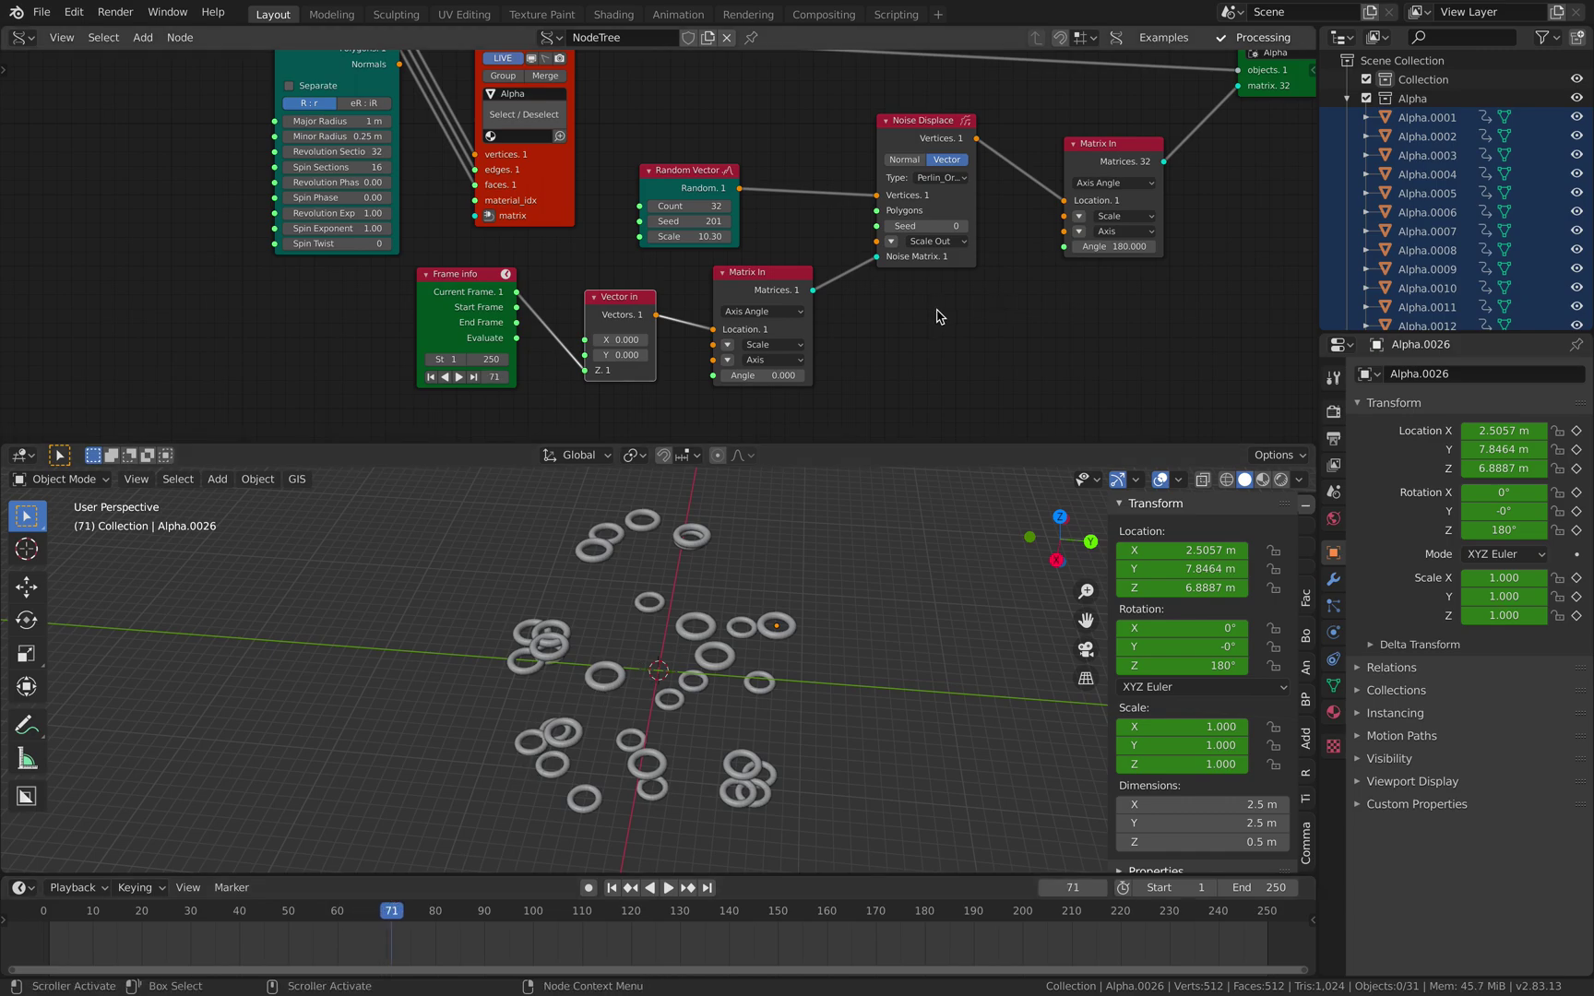
middle_click_drag(539, 387, 517, 392)
middle_click_drag(922, 398, 872, 402)
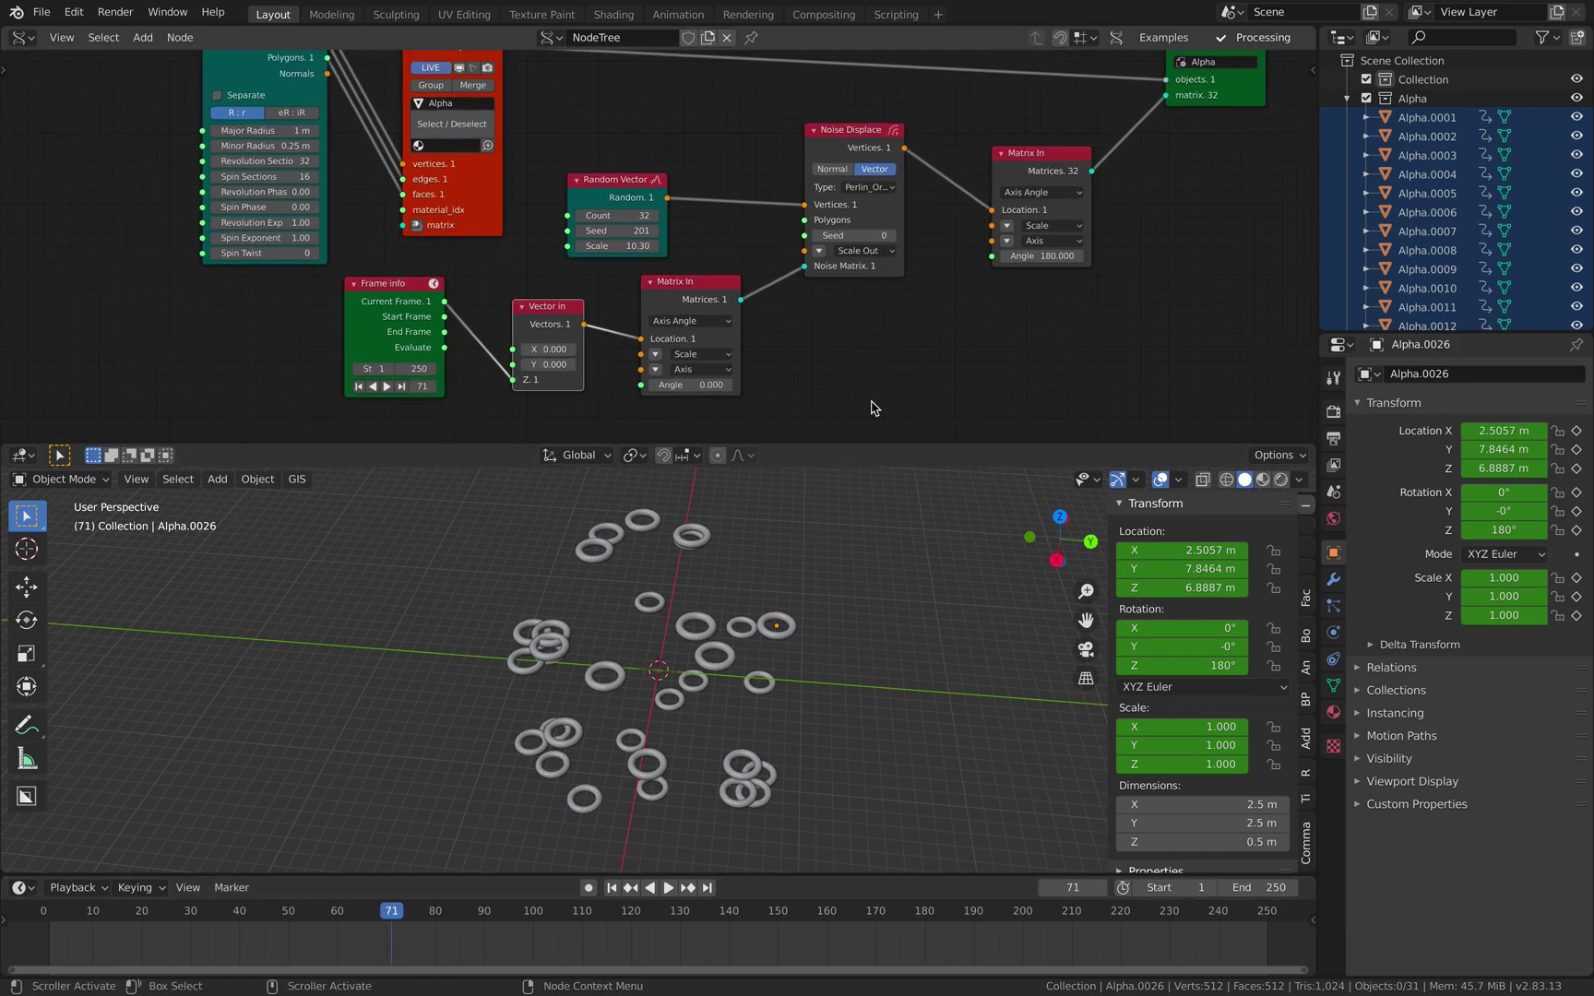
key("a")
key("x")
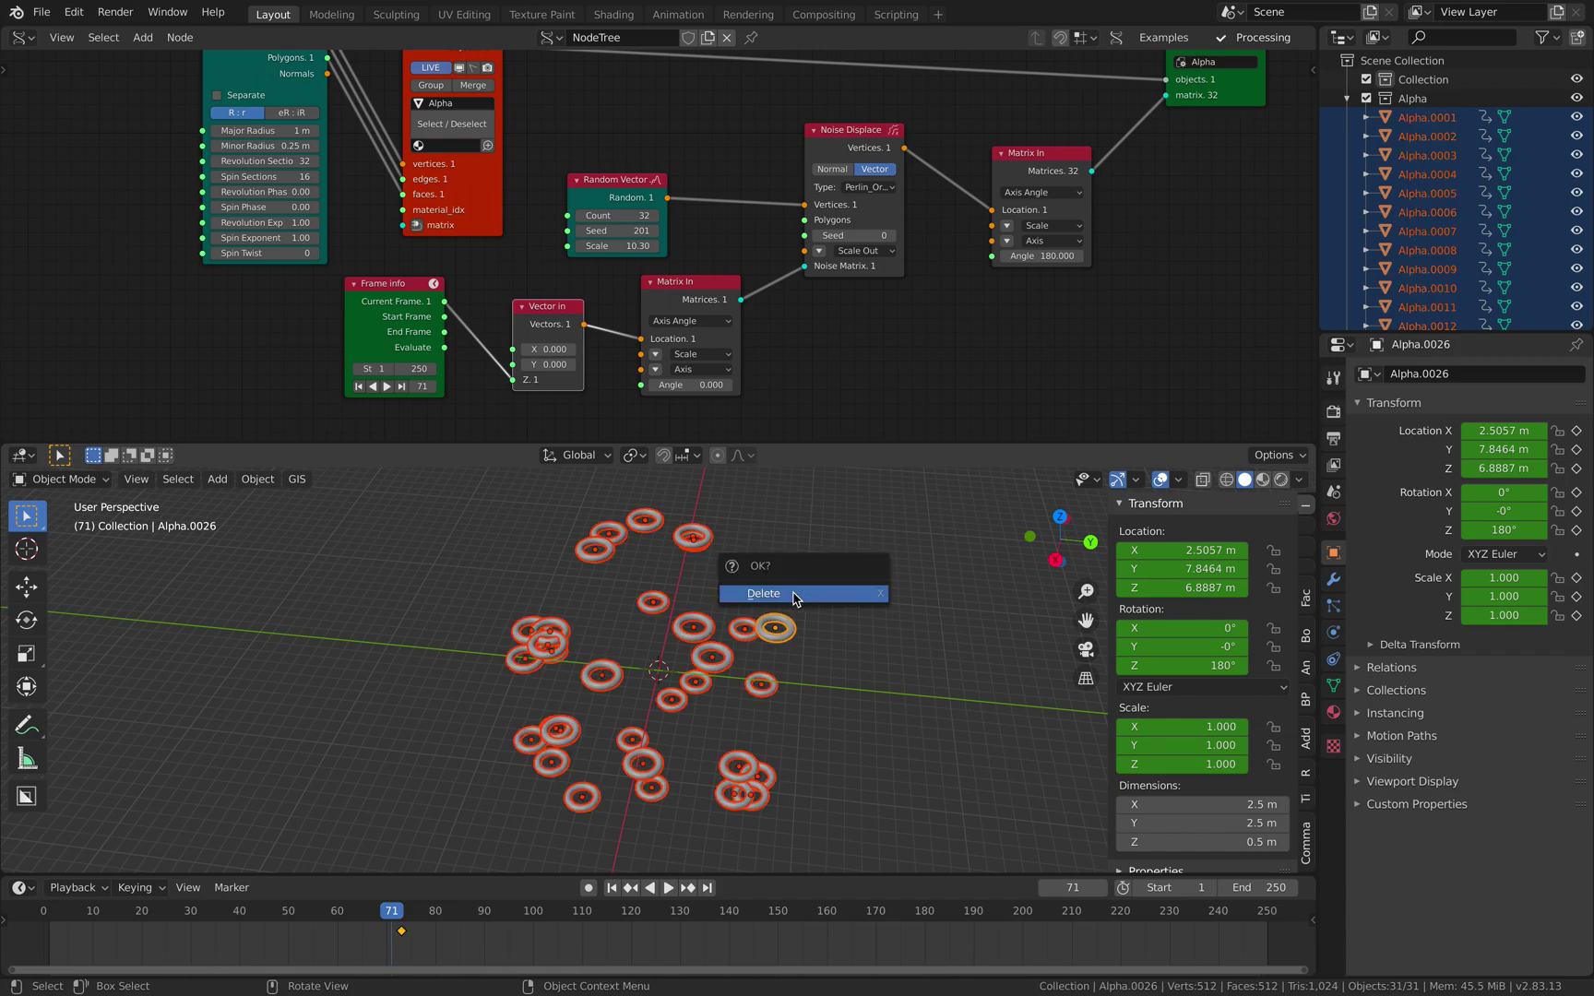
left_click(789, 595)
middle_click_drag(788, 599, 787, 601)
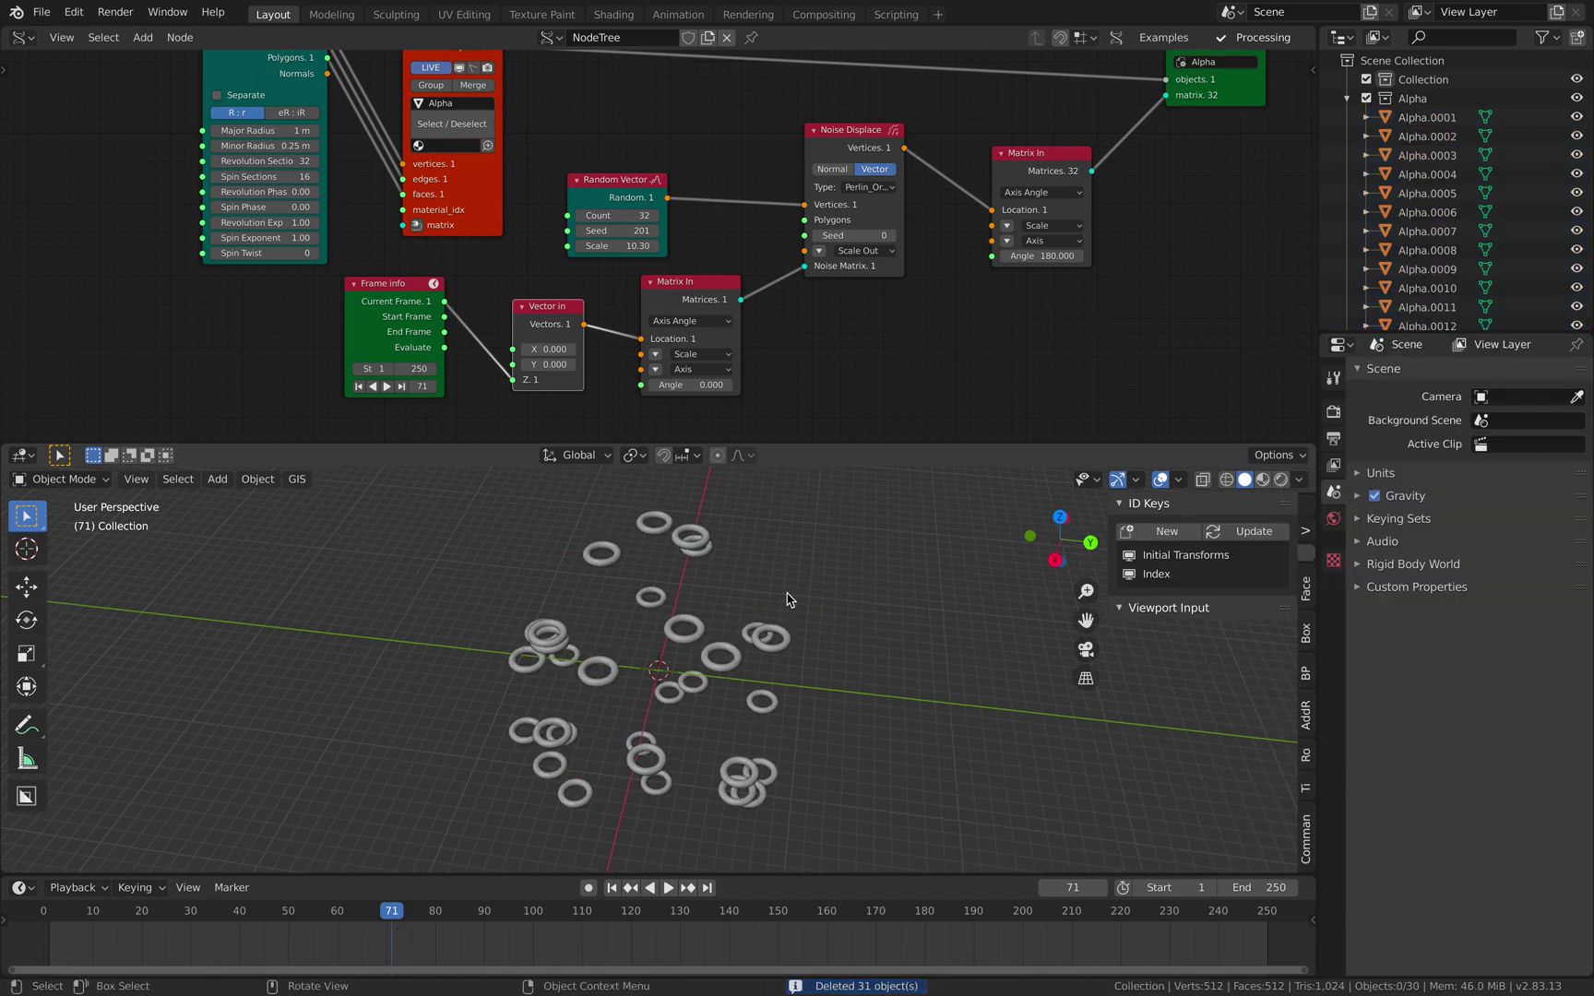
key("Right")
key("ctrl+s")
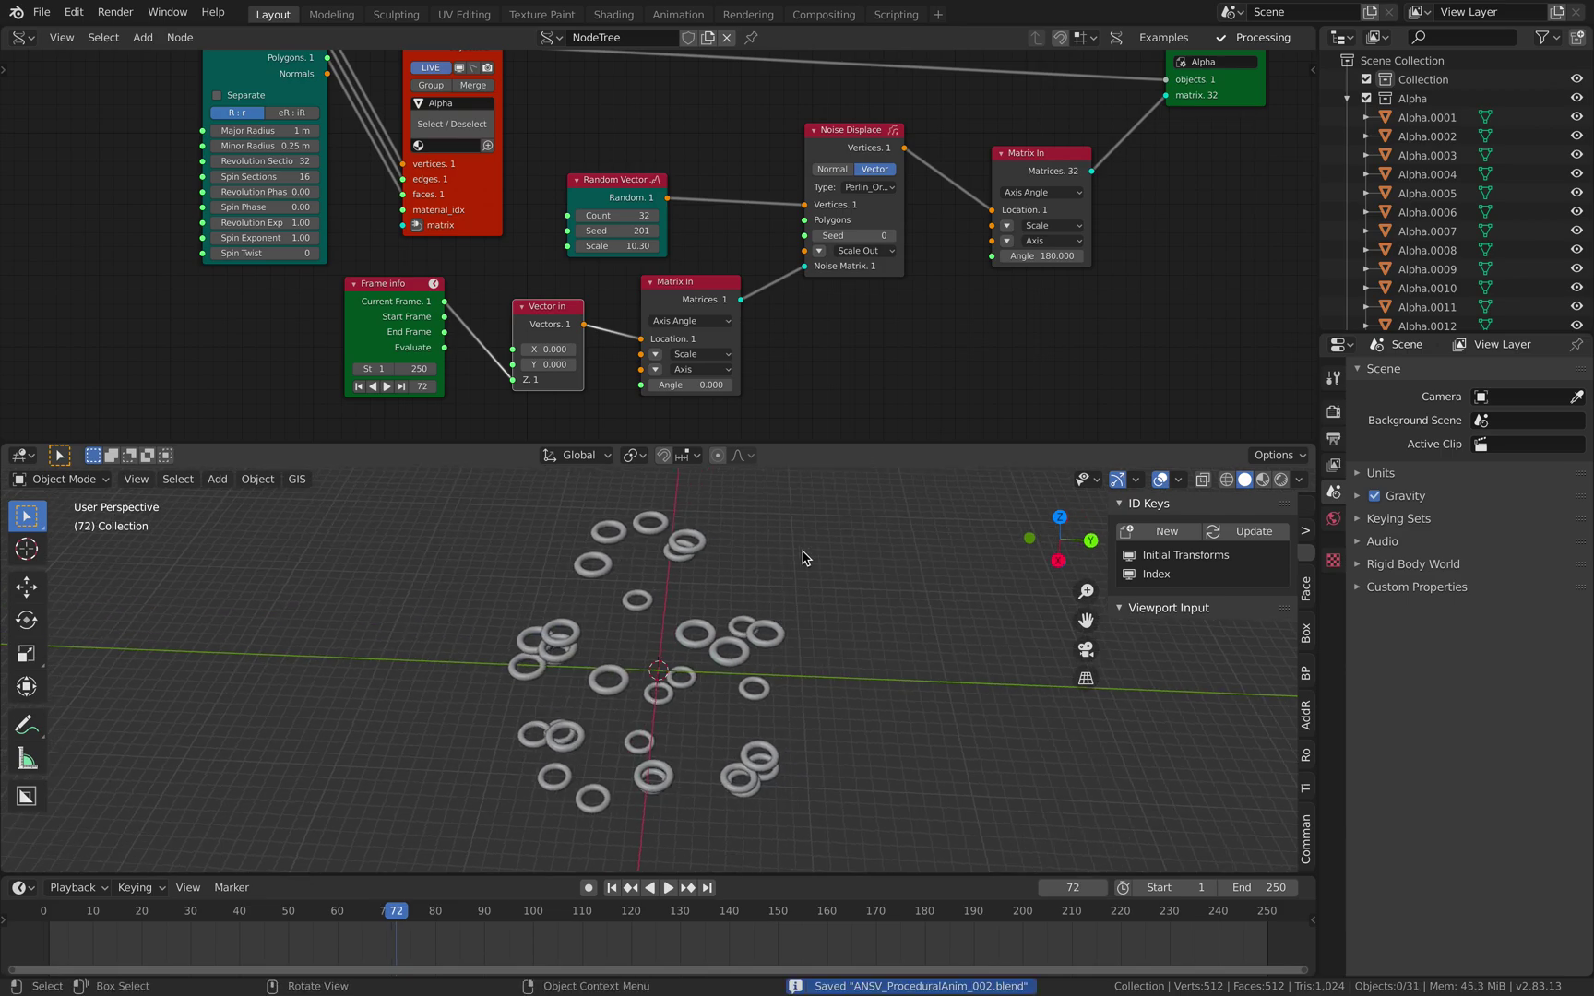
- Split the Sverchok node editor side by side to make room for a second node editor
middle_click_drag(934, 228, 744, 272)
middle_click_drag(872, 136, 751, 134)
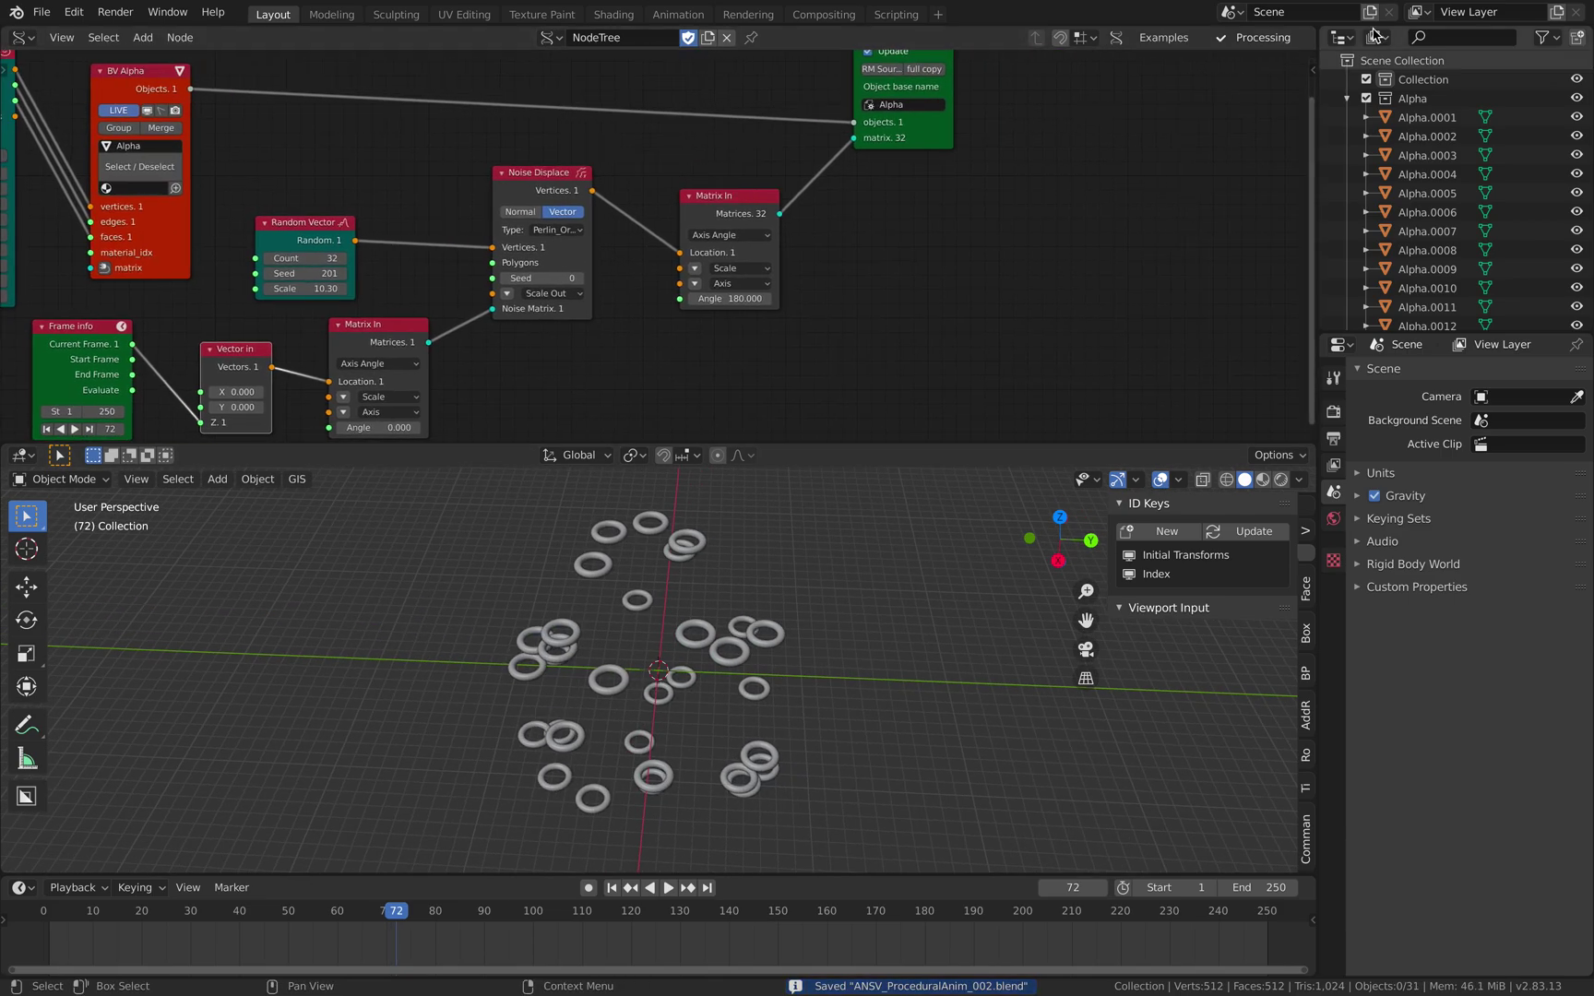
left_click_drag(1299, 27, 606, 37)
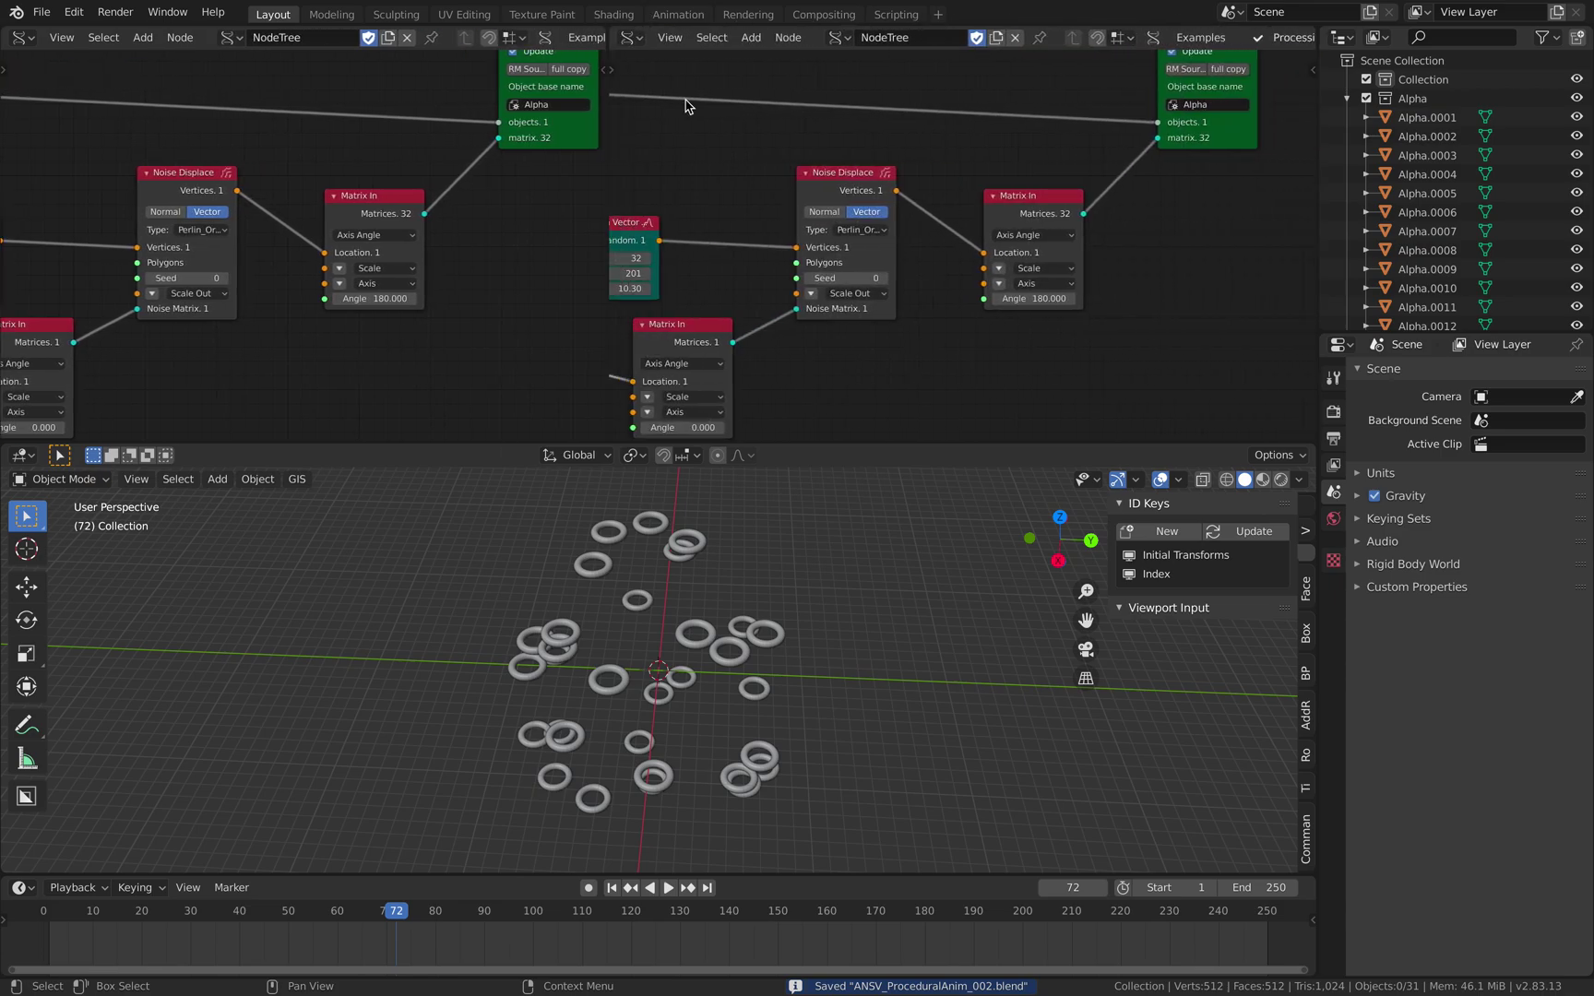
scroll(736, 650, "down", 2)
middle_click_drag(736, 648, 725, 645)
scroll(726, 644, "up", 2)
key("a")
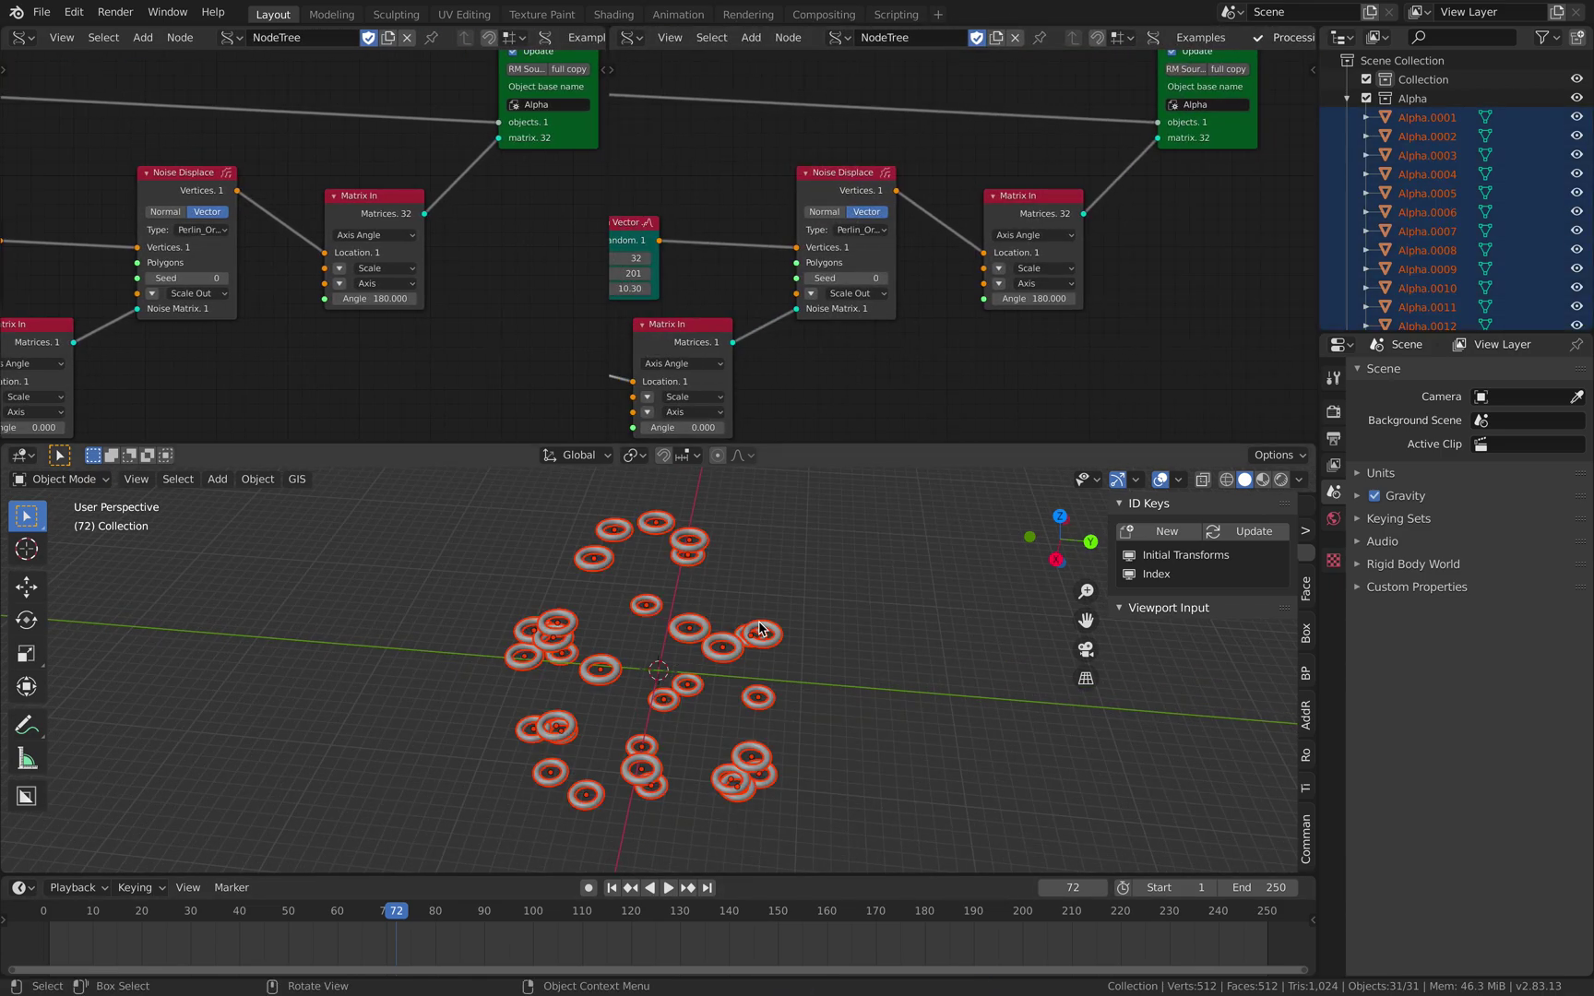
key("F3")
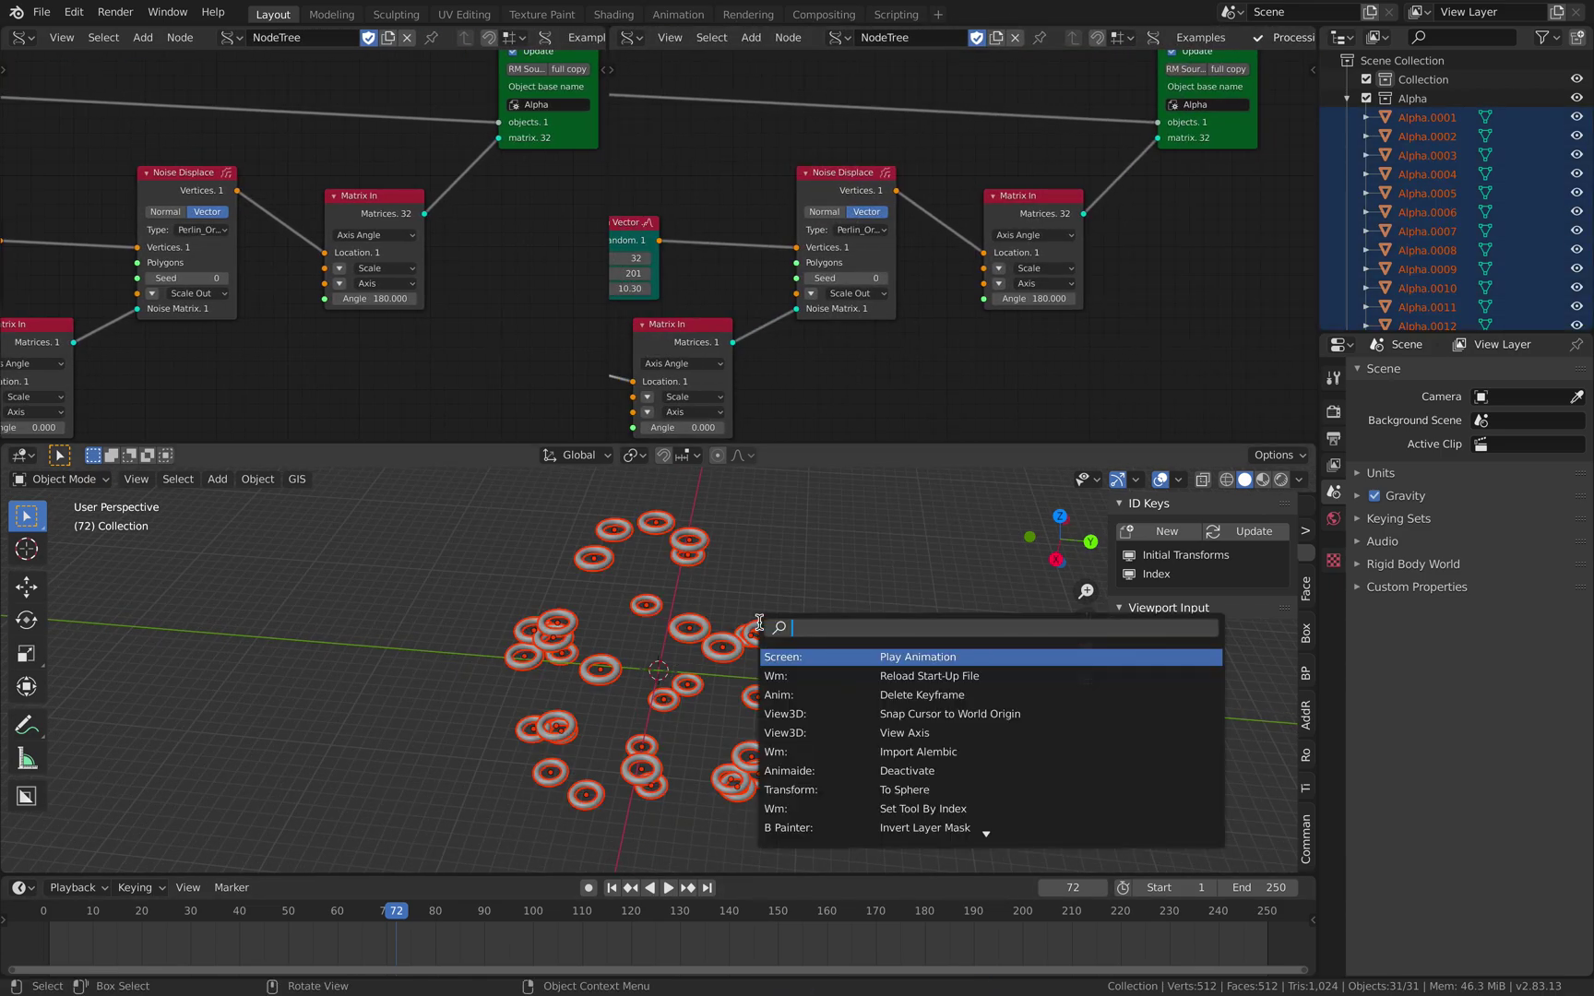
type("ac")
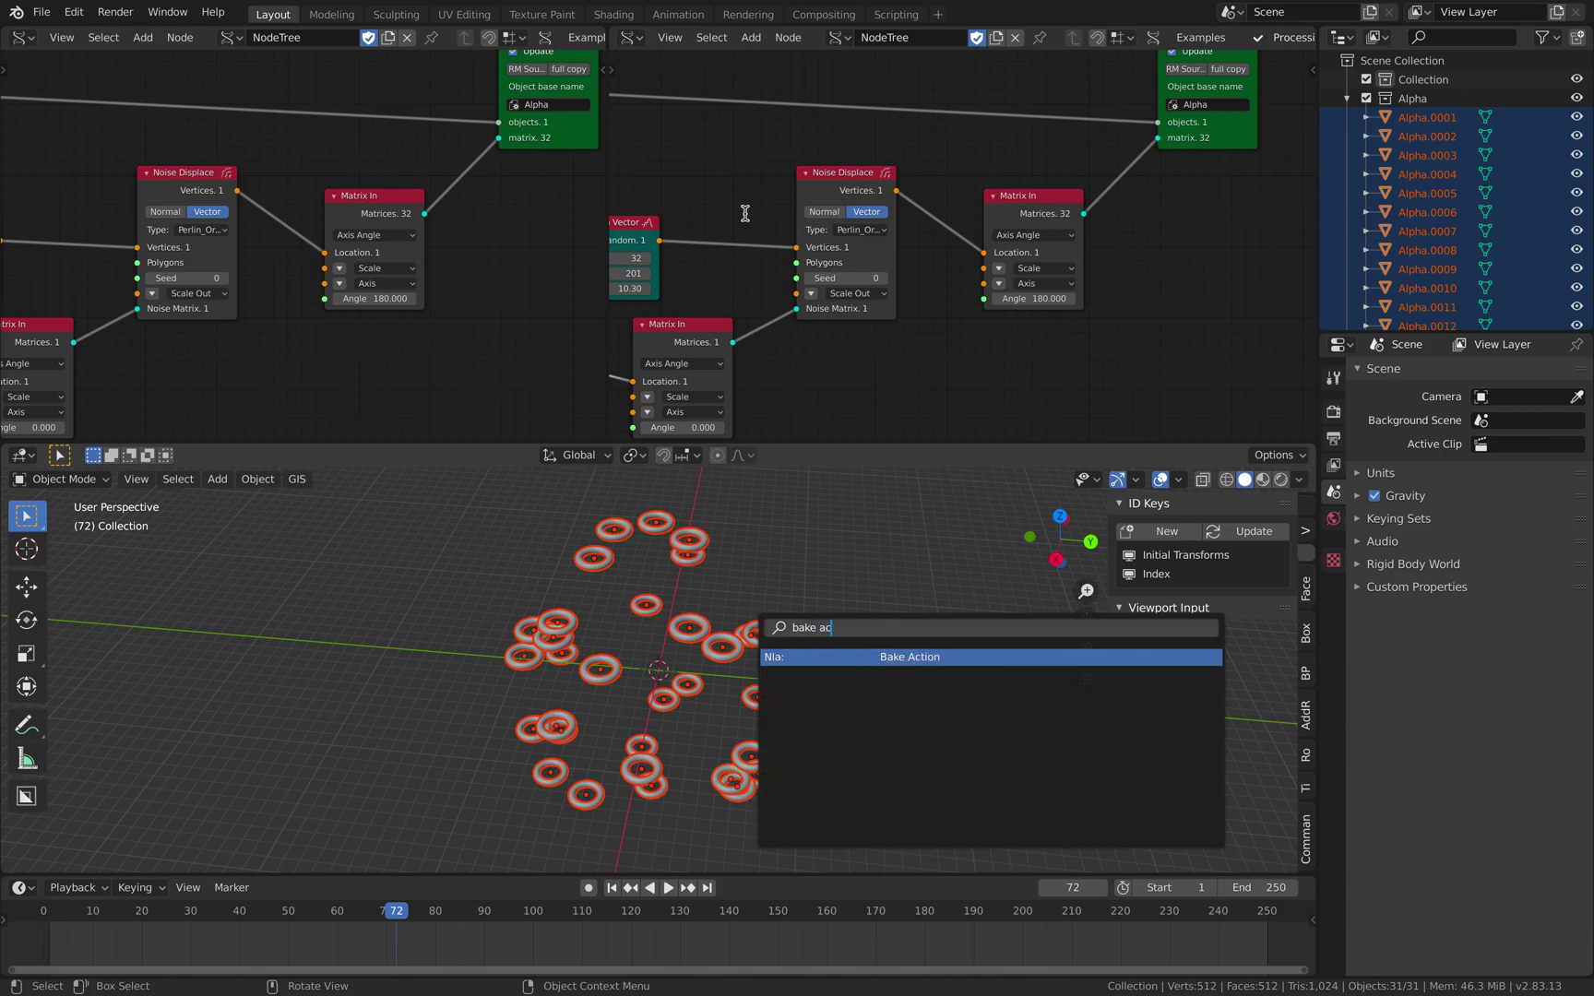
key("Escape")
- Switch the new editor to Animation Nodes and create a new node tree in it
left_click(631, 37)
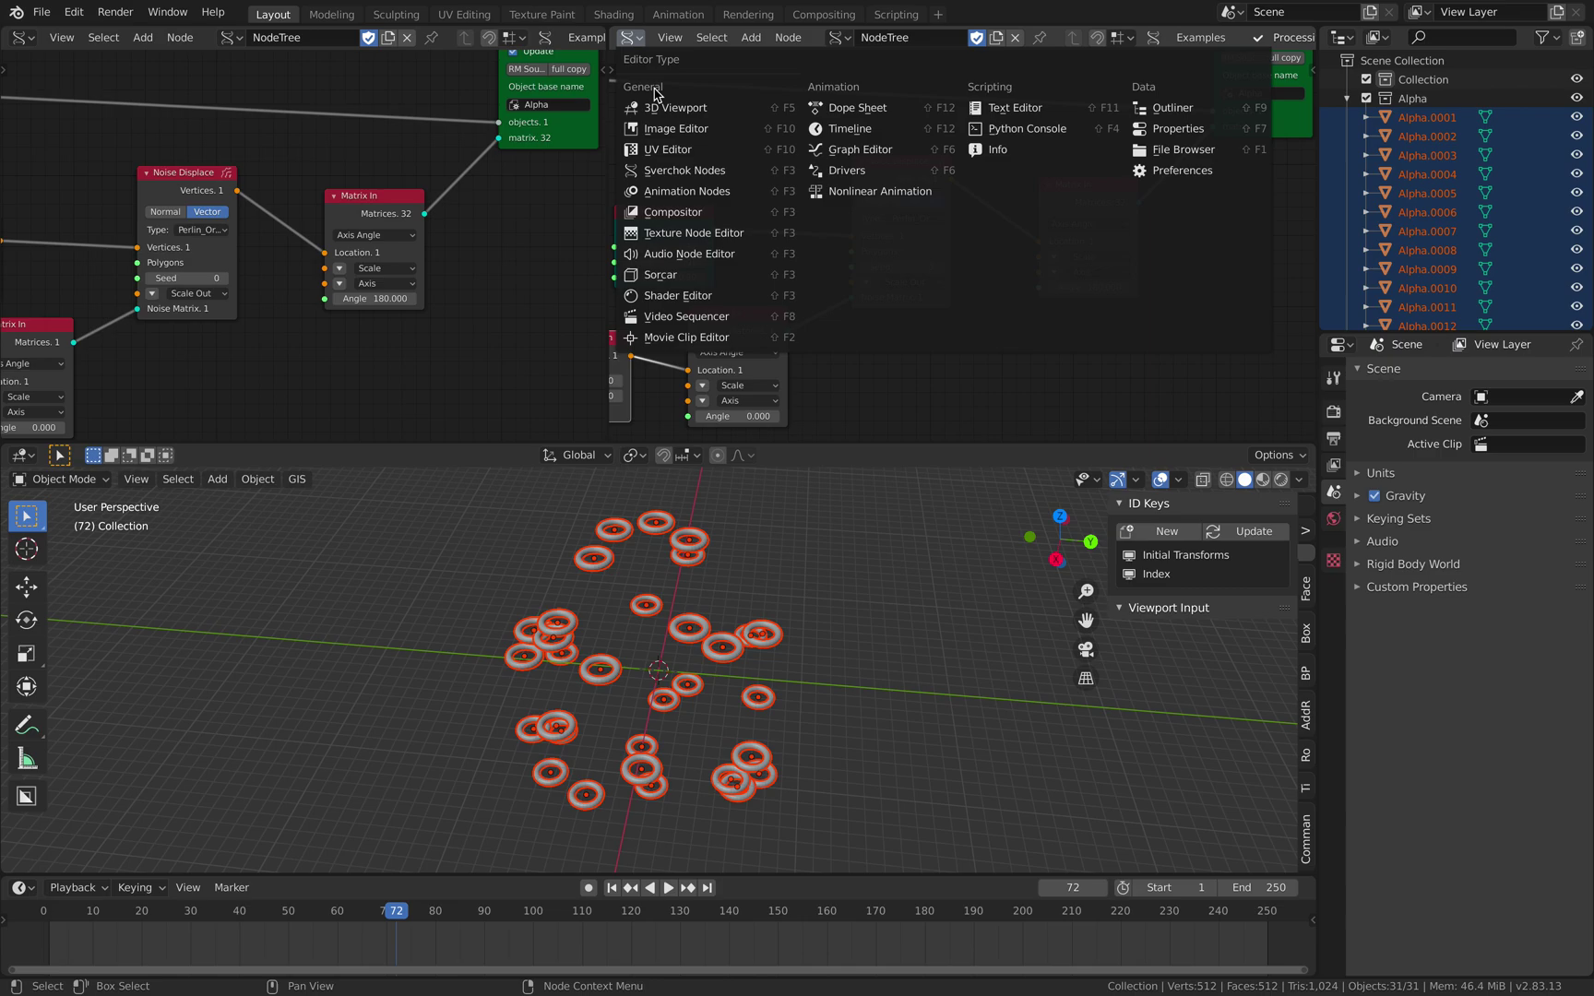
left_click(666, 191)
left_click(927, 39)
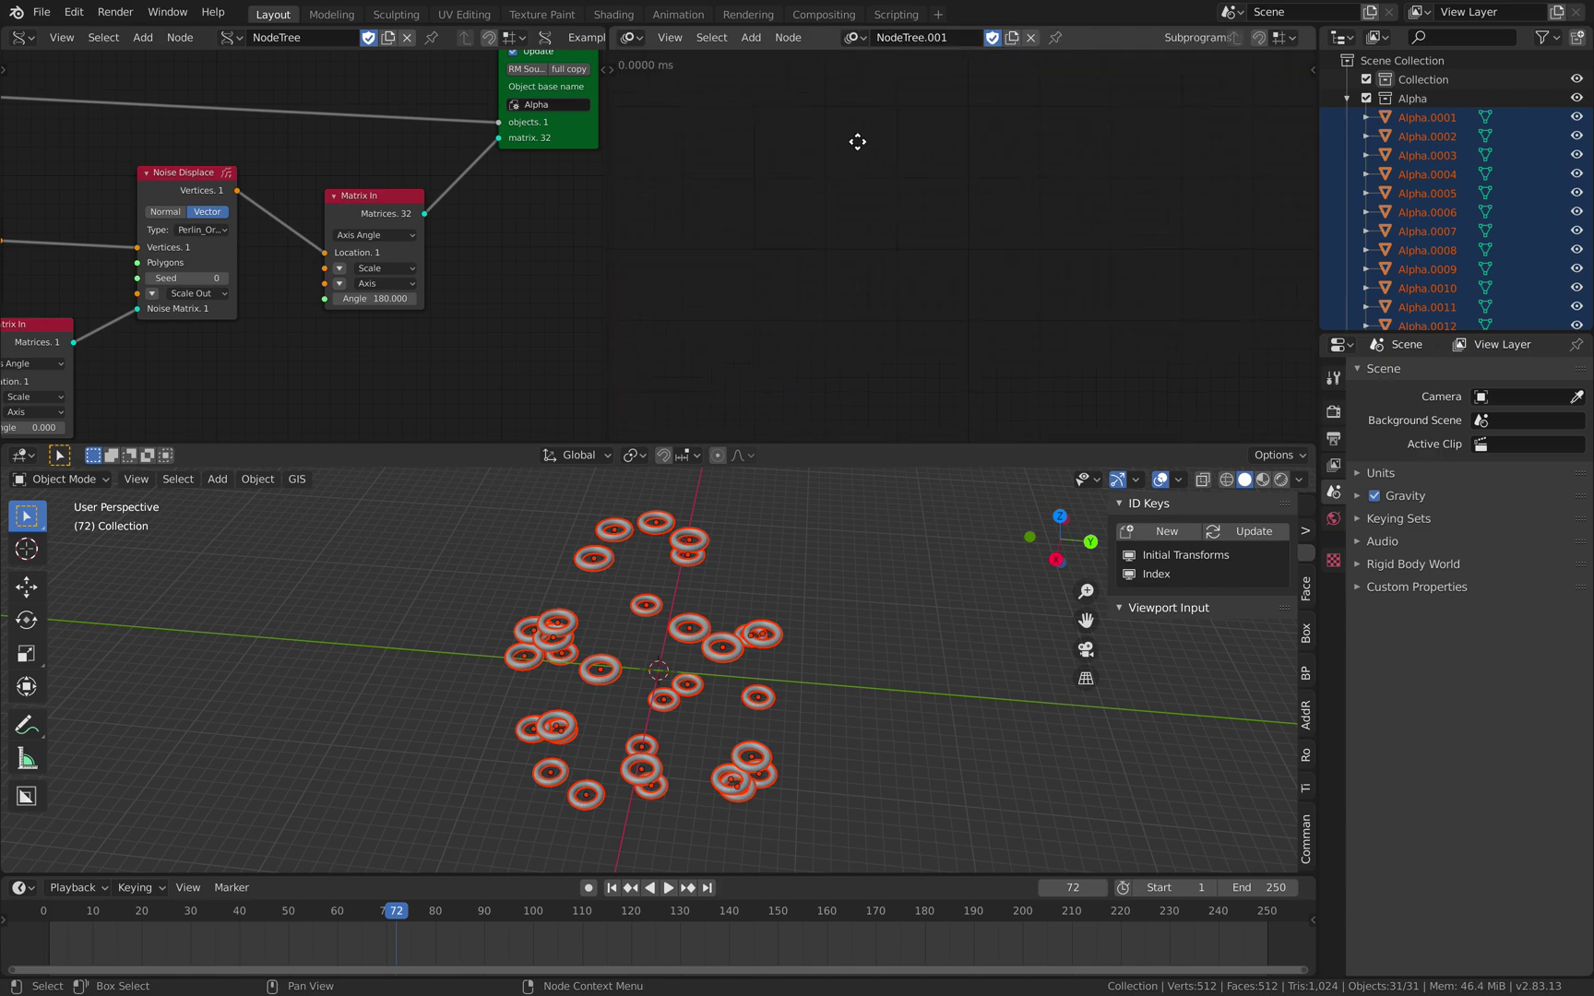
middle_click_drag(754, 646, 731, 640)
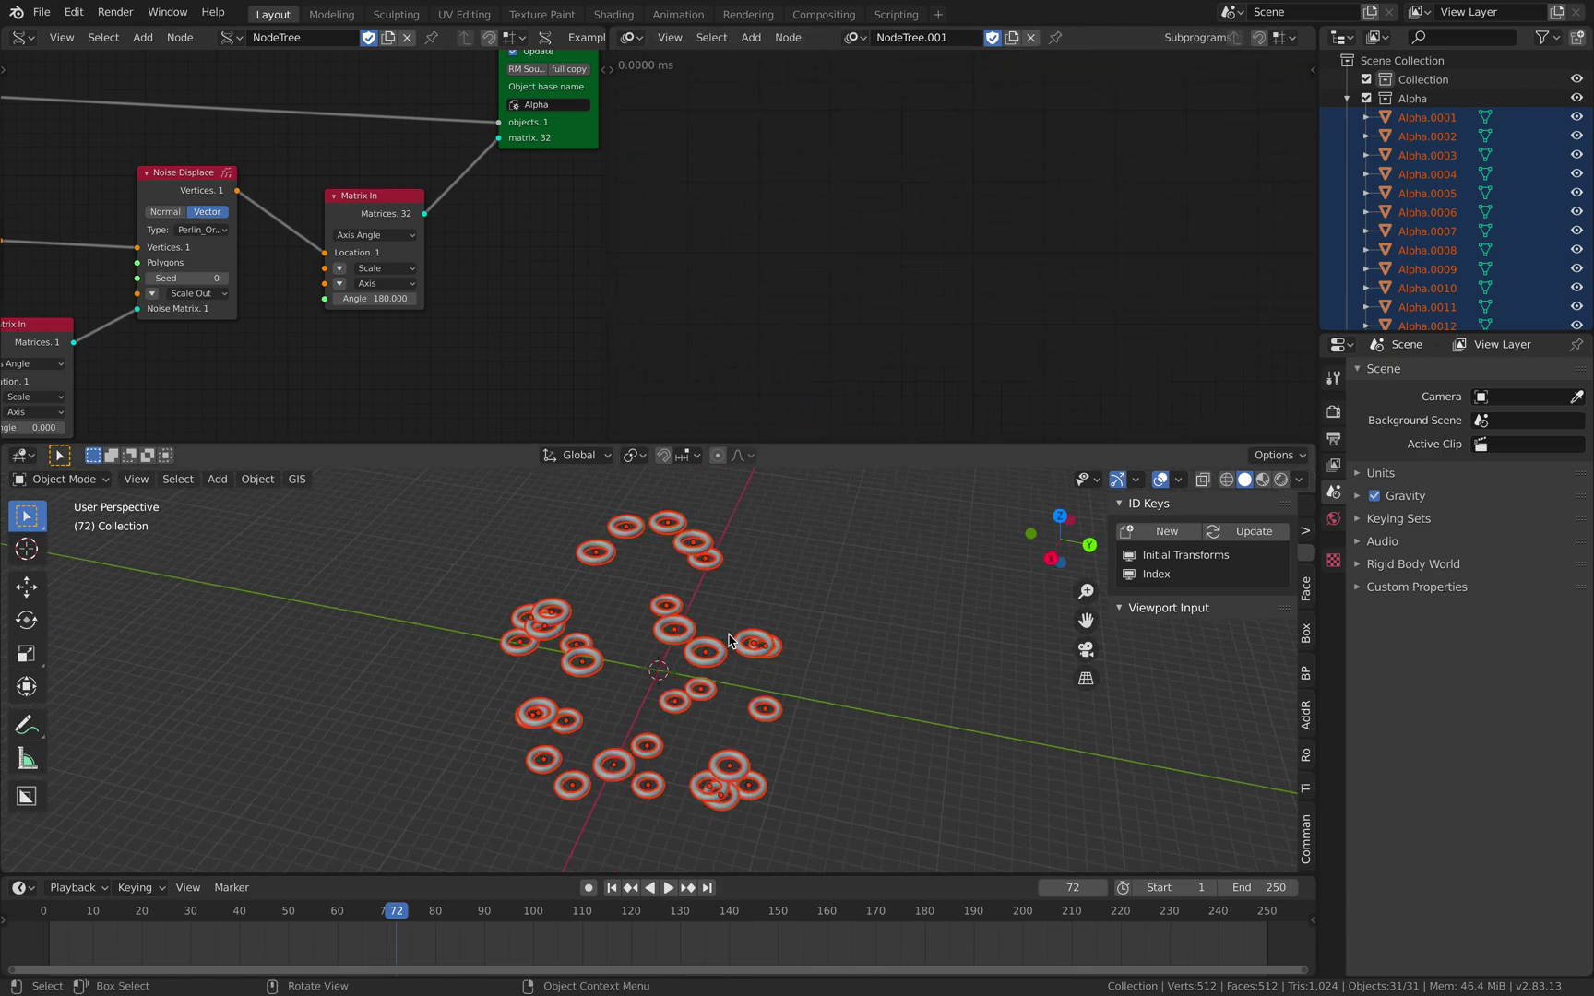
left_click(1347, 97)
left_click(1347, 98)
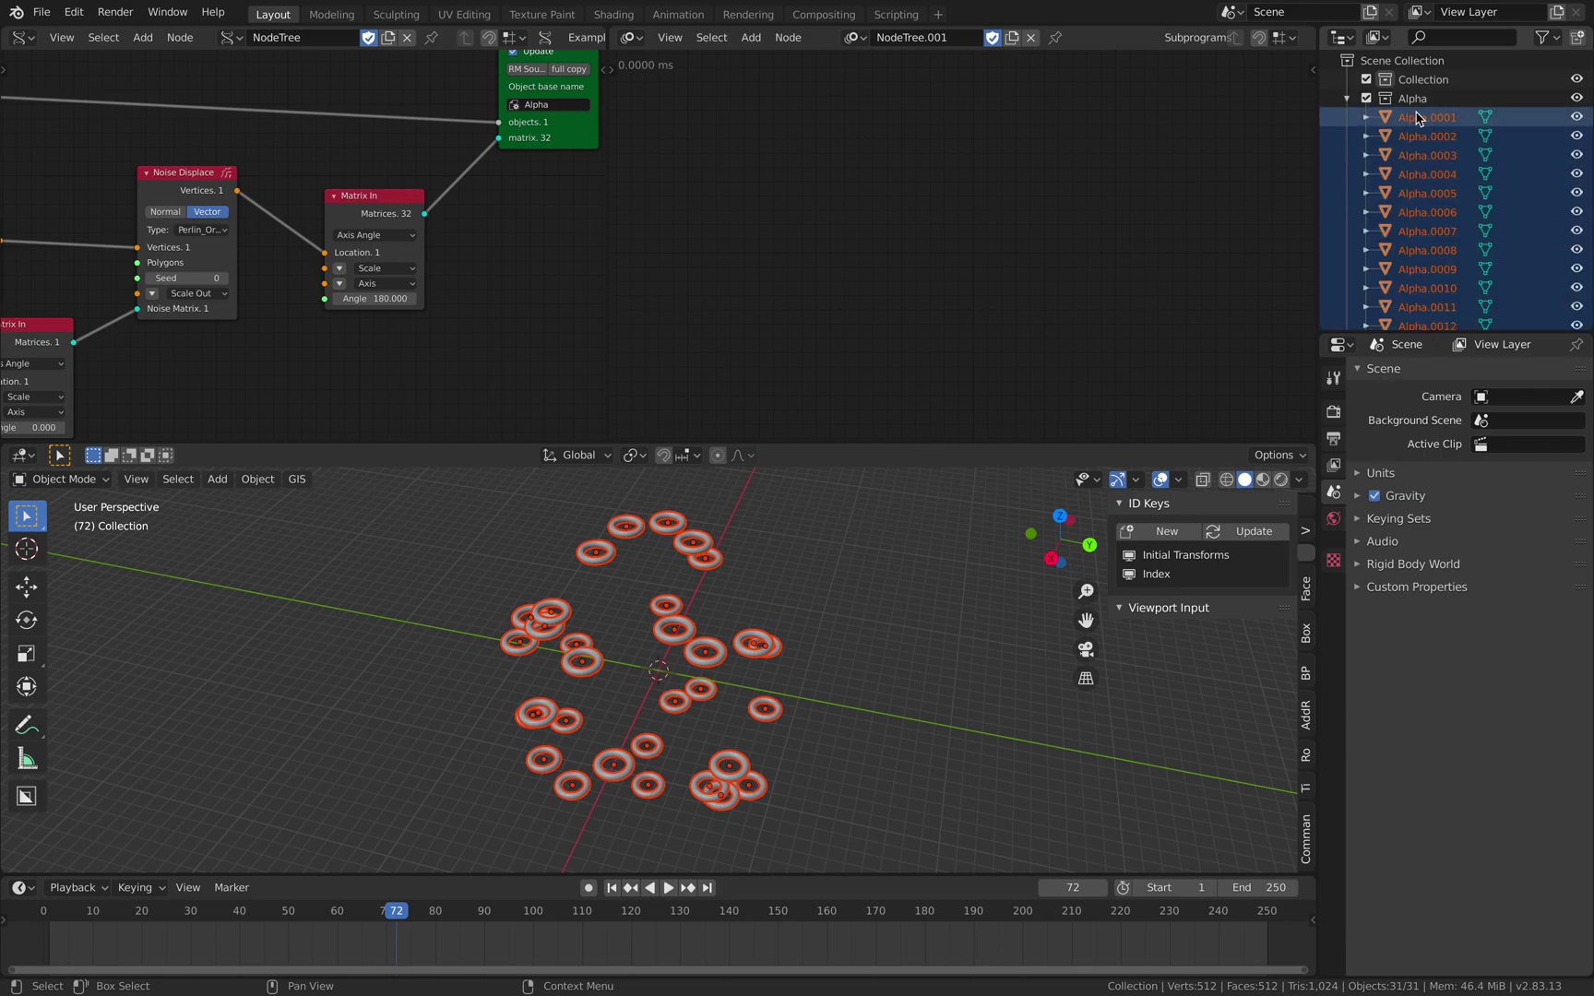
key("shift+a")
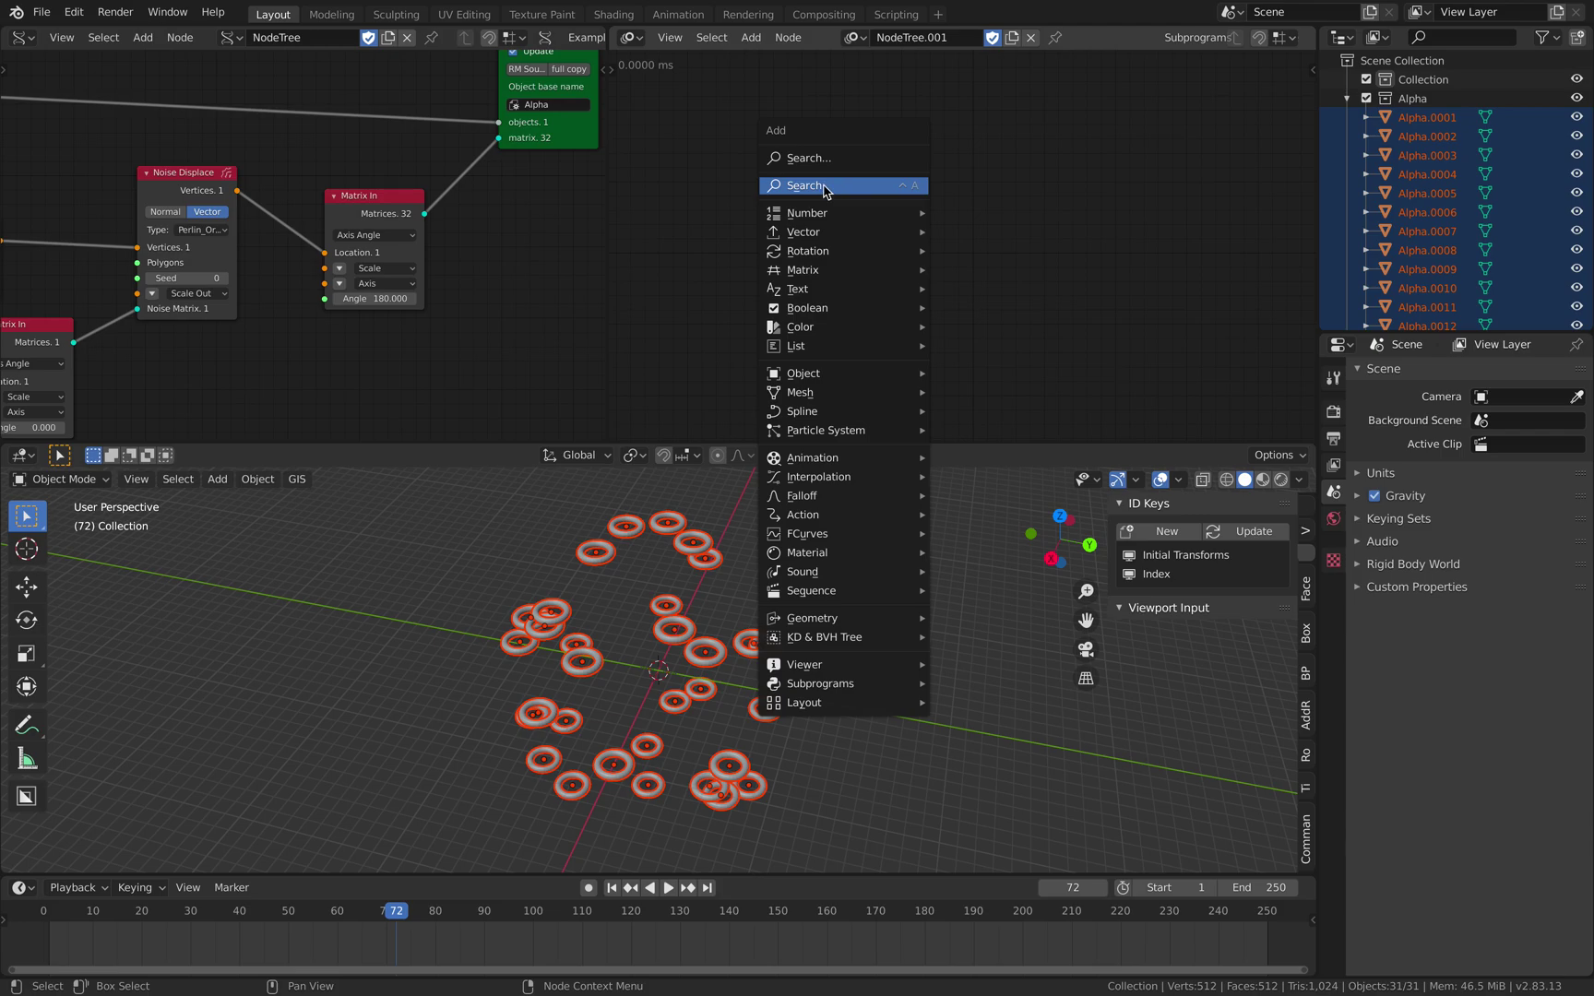
- Set the object base name in the green instancing node to Beta and delete all the existing torus instances
middle_click_drag(551, 201, 483, 235)
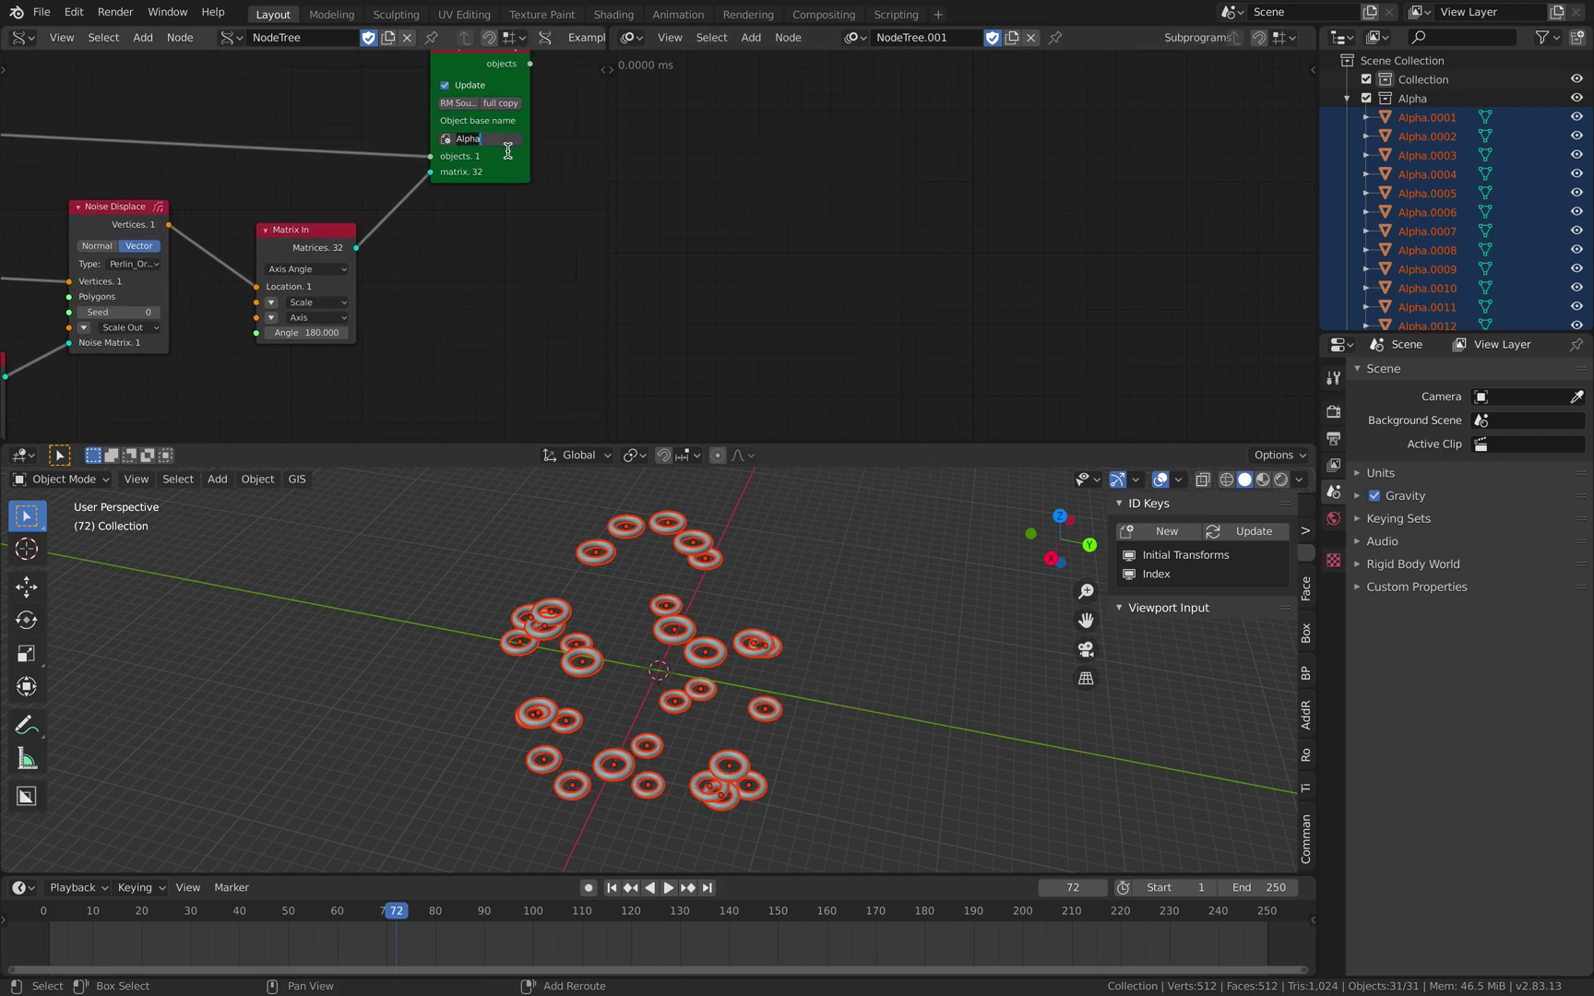
key("a")
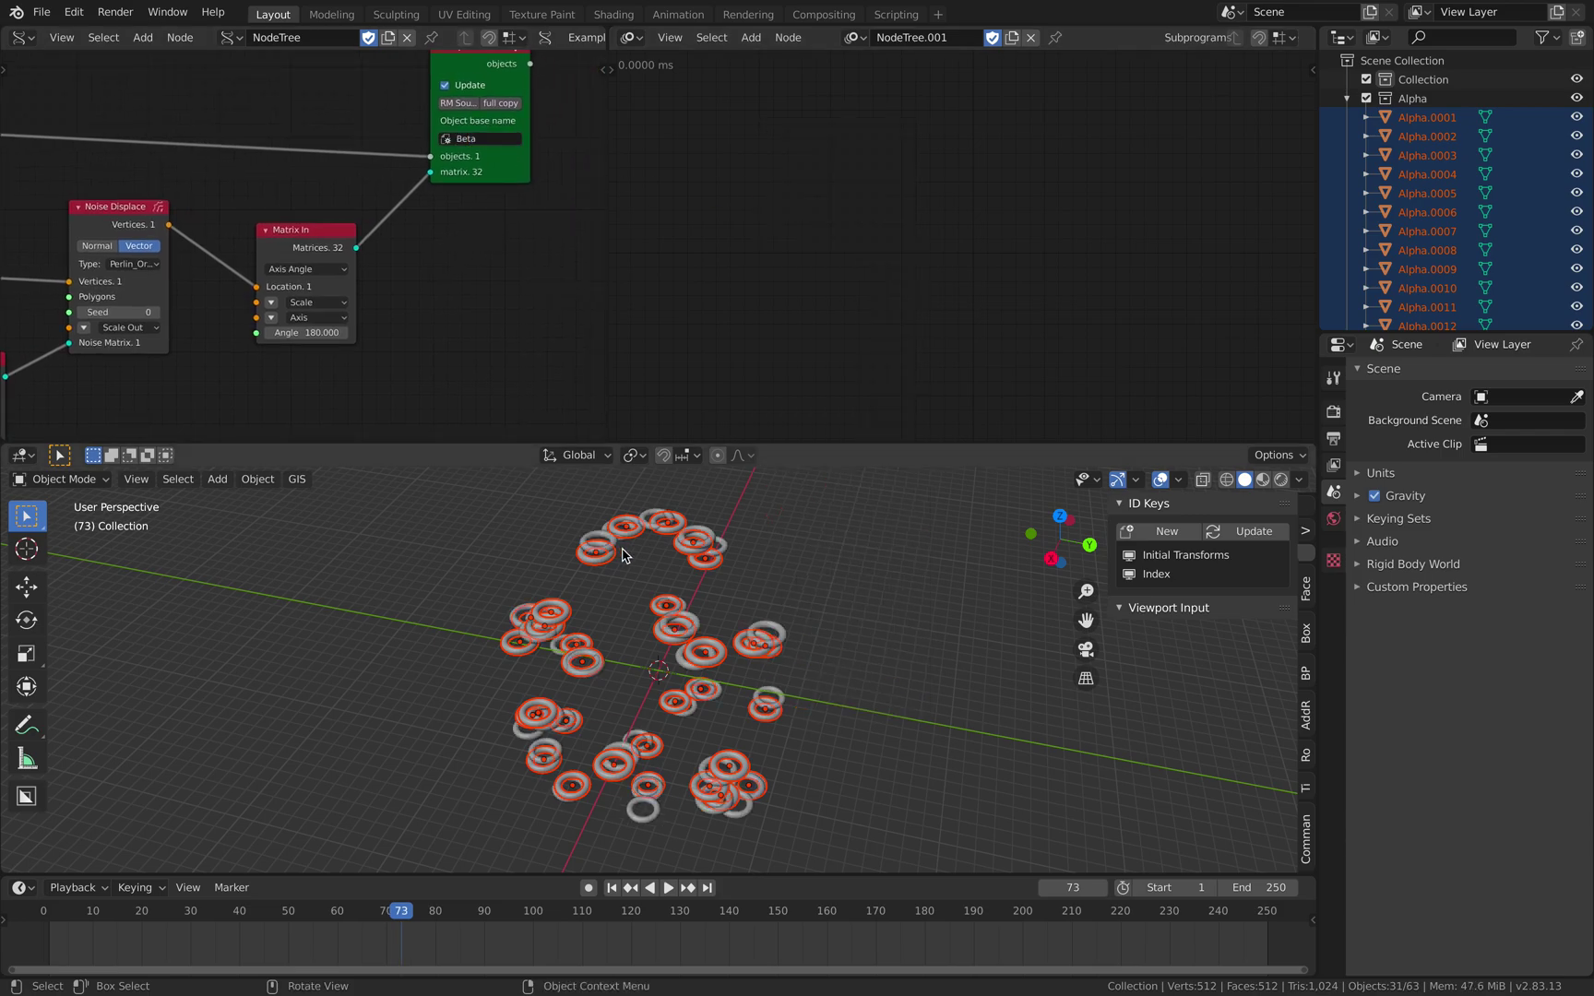
key("x")
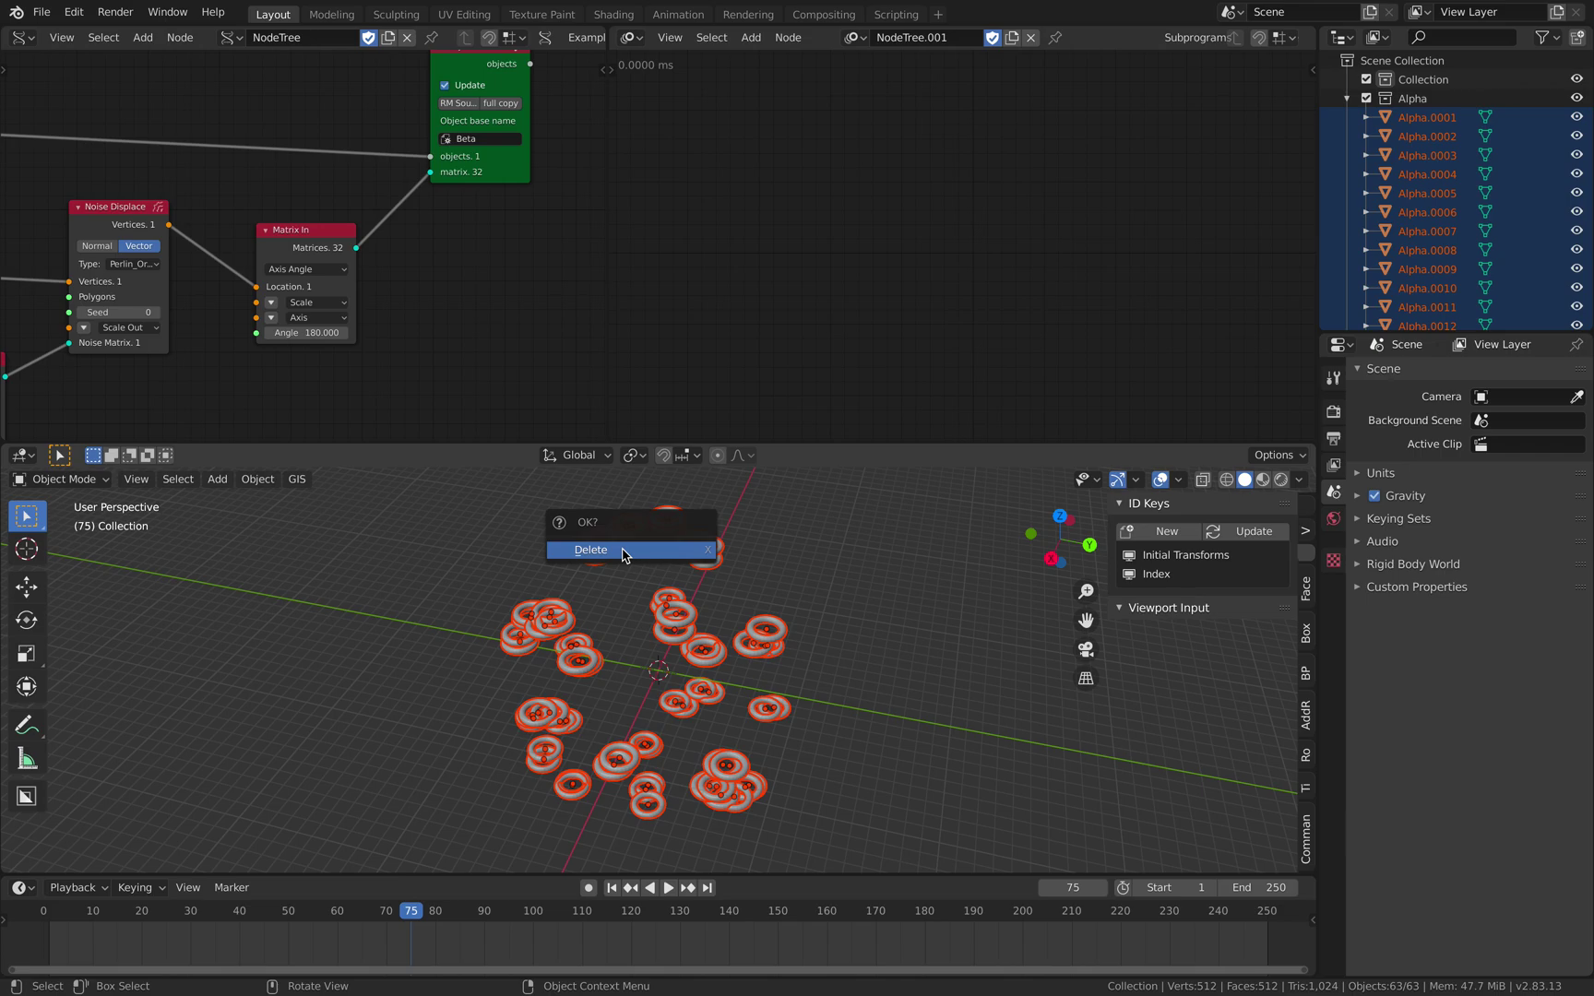
left_click(625, 551)
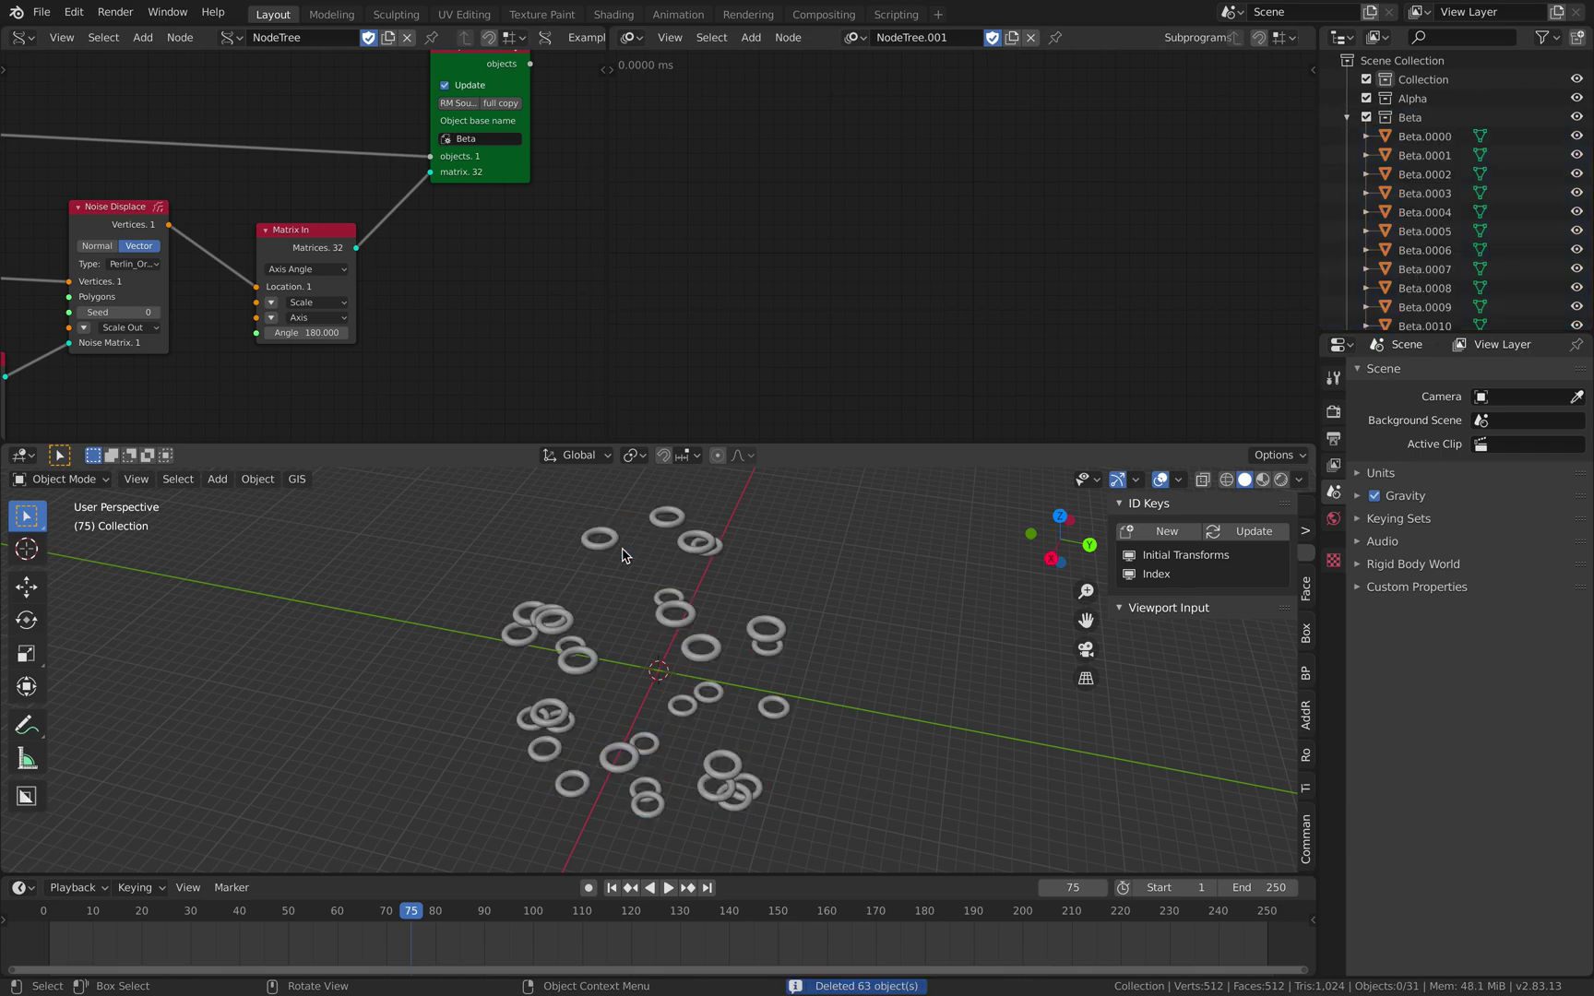
- Delete the Alpha collection and look through the remaining objects in the scene hierarchy
right_click(1408, 103)
left_click(1387, 166)
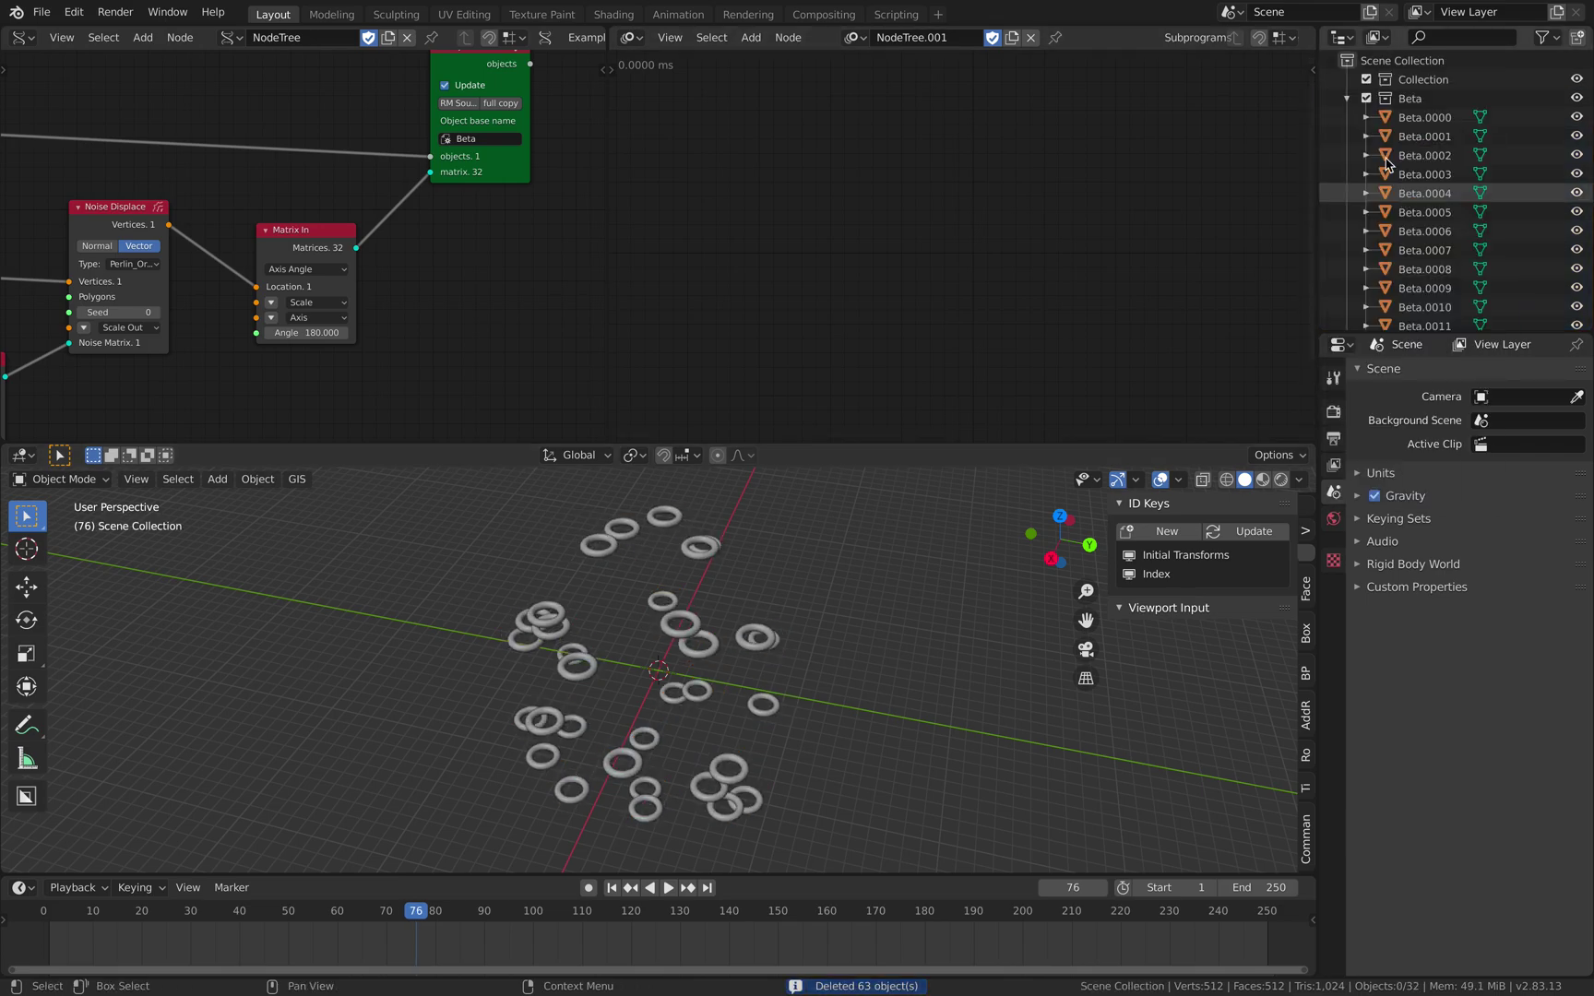
scroll(1402, 231, "down", 10)
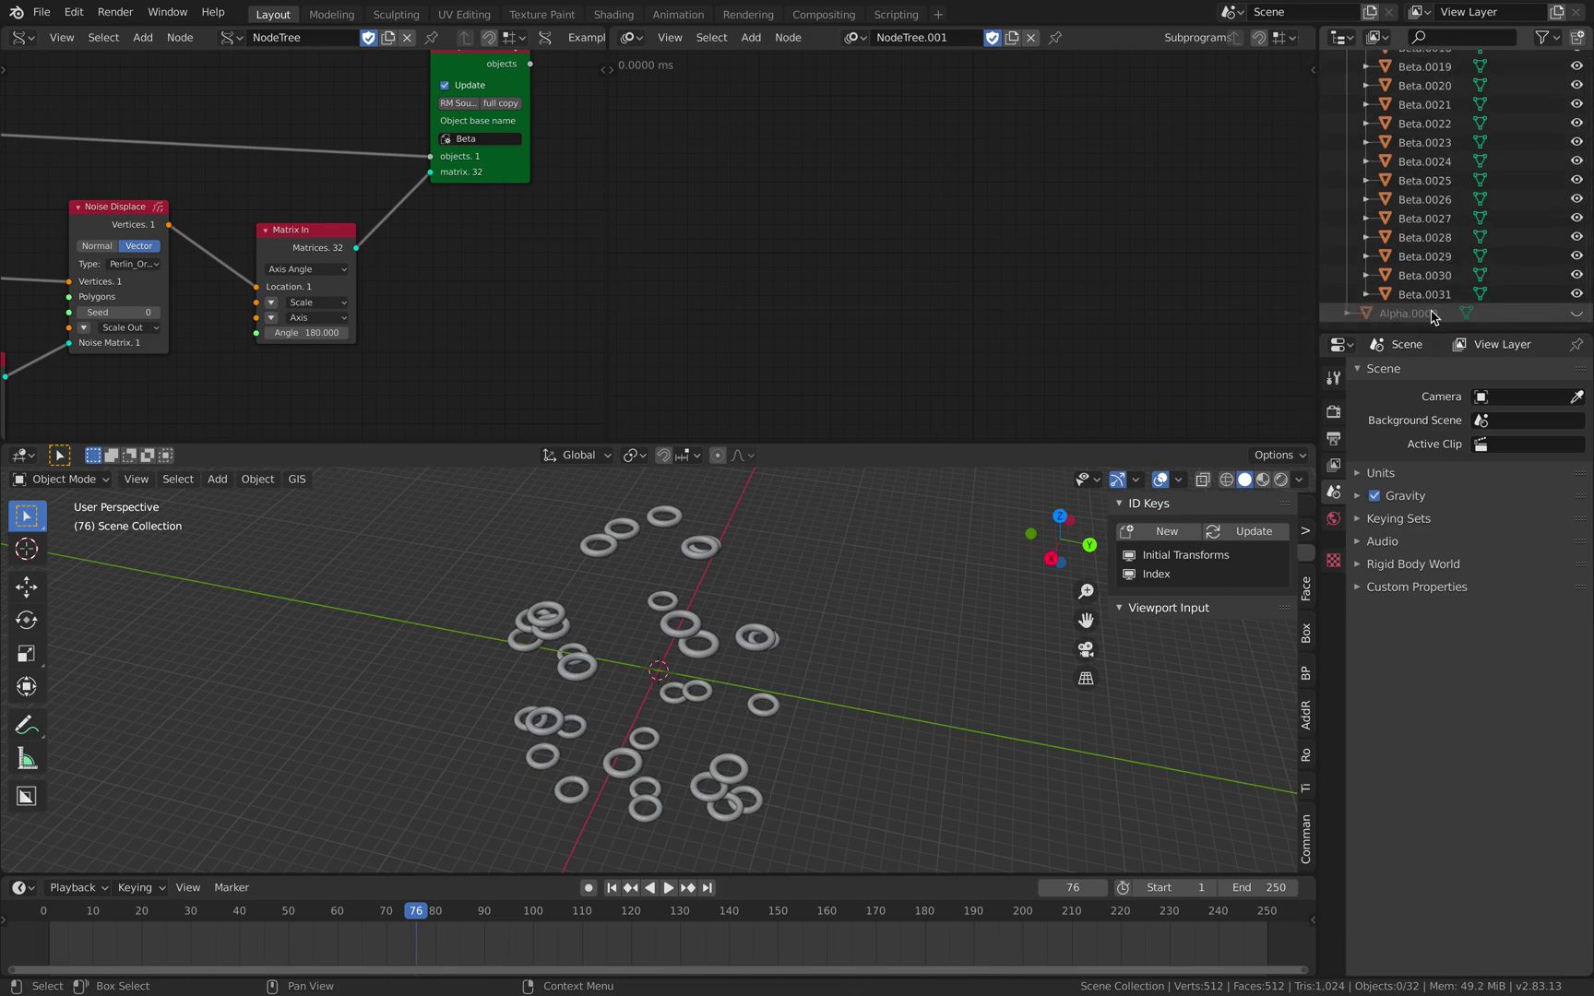
scroll(1433, 305, "up", 10)
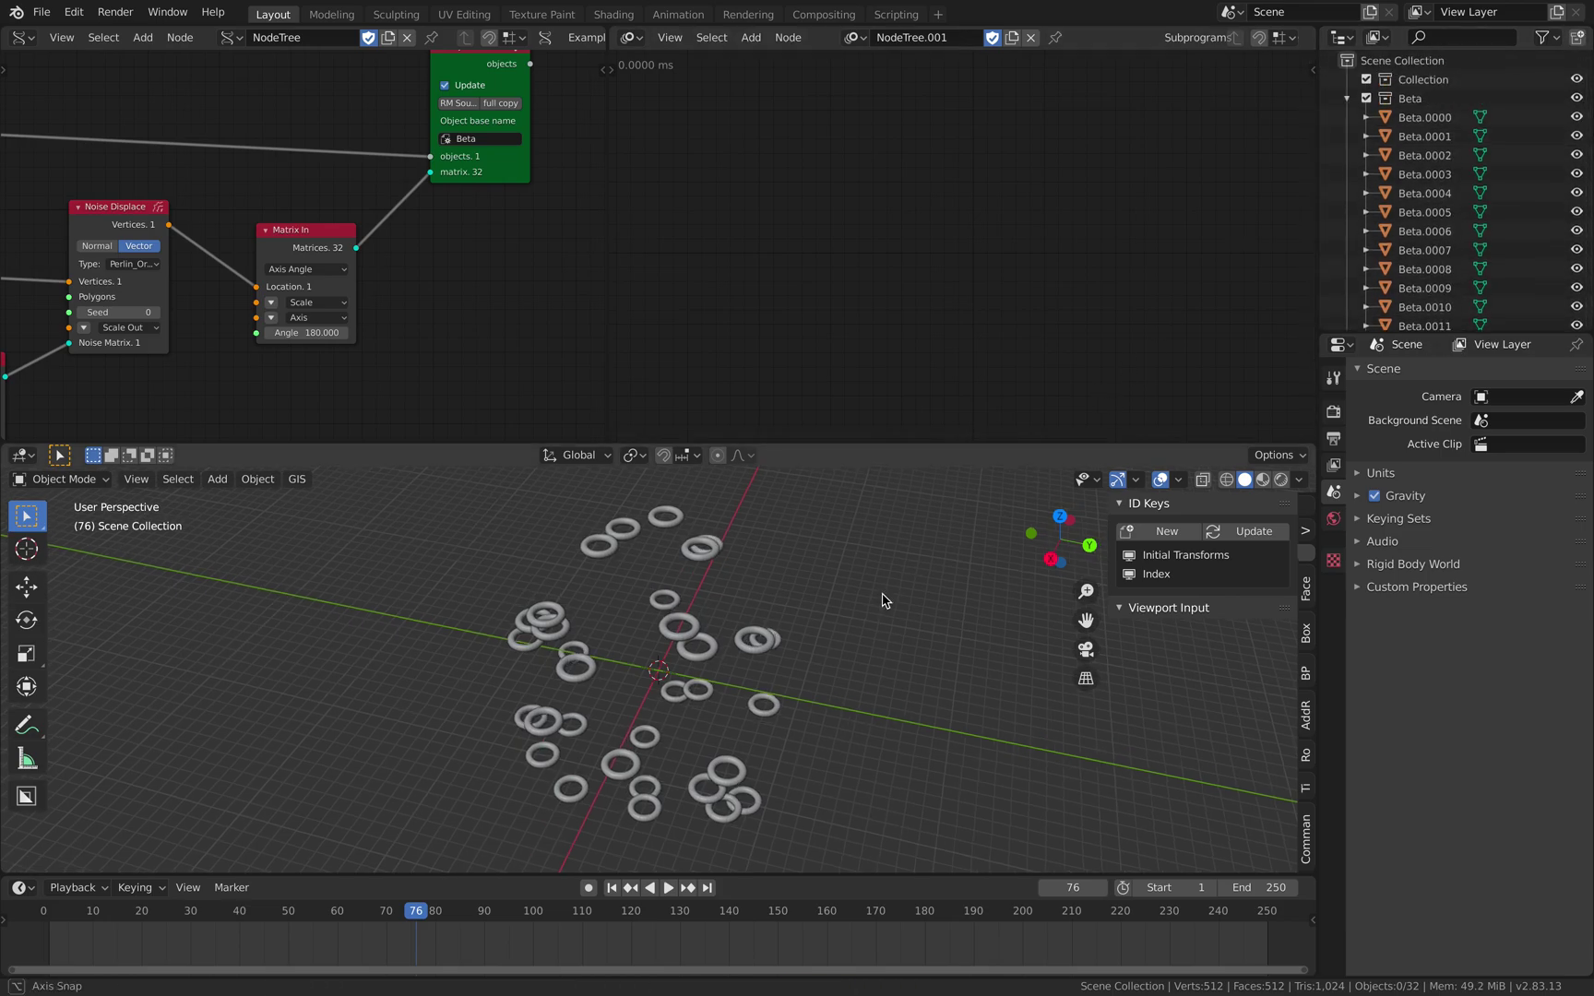
- Add a Collection Info node to the Animation Nodes tree and set its collection to Beta
middle_click_drag(882, 600, 850, 602, "shift")
scroll(822, 605, "up", 1)
scroll(775, 605, "down", 1)
key("shift+a")
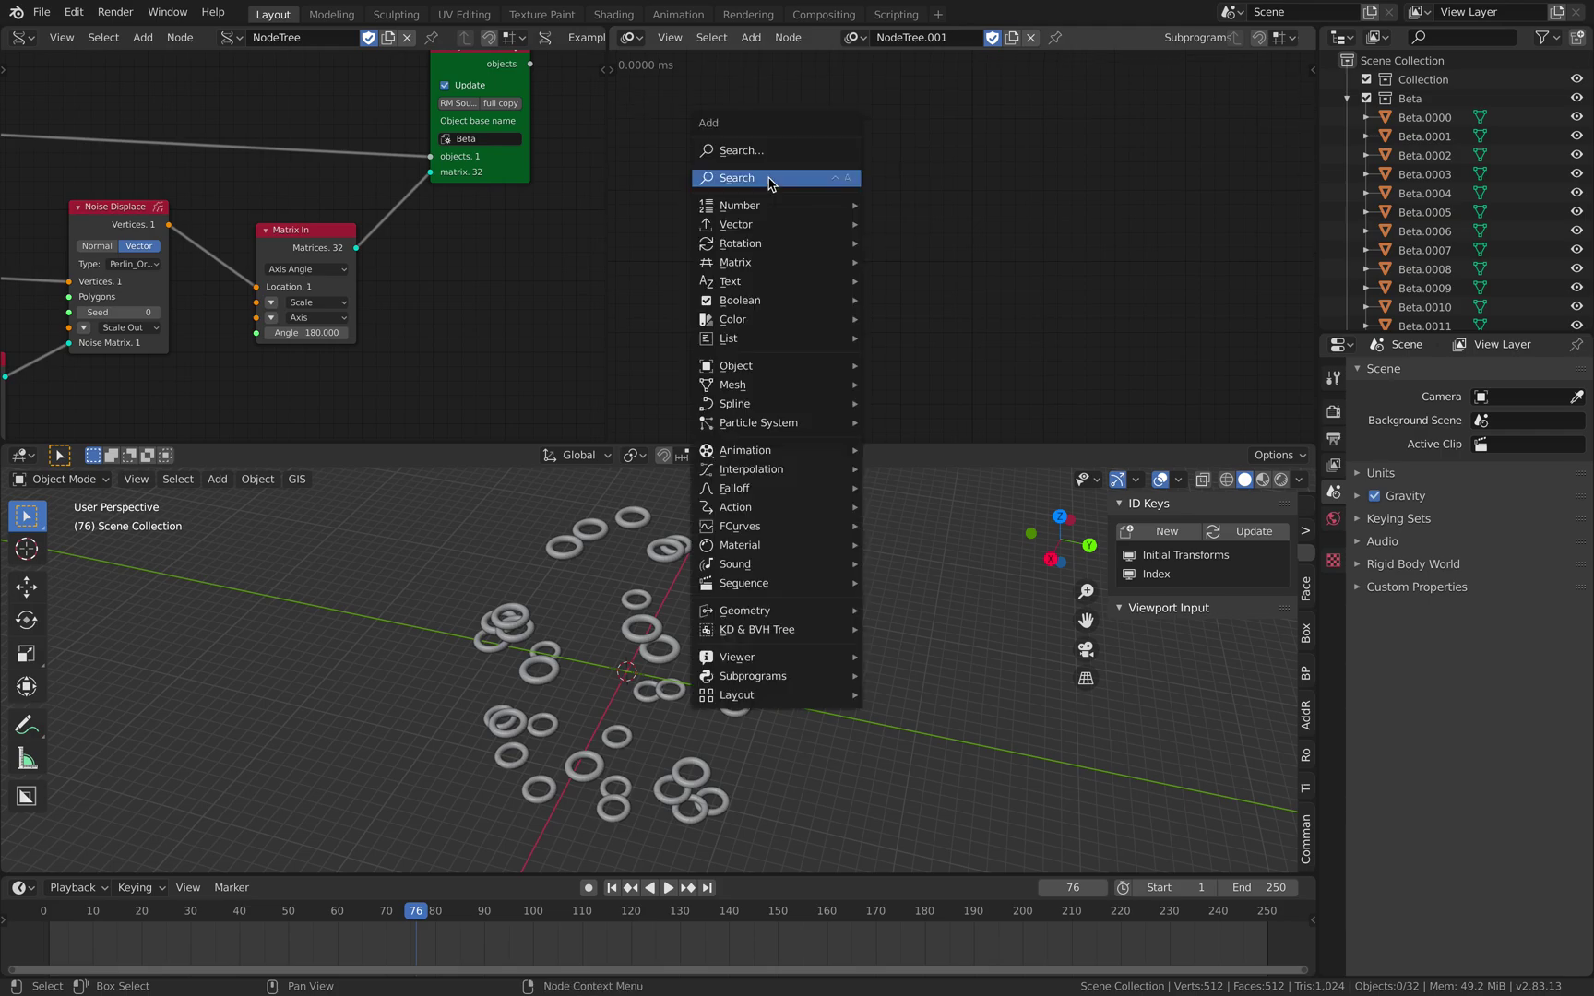
left_click(770, 180)
type("collecion")
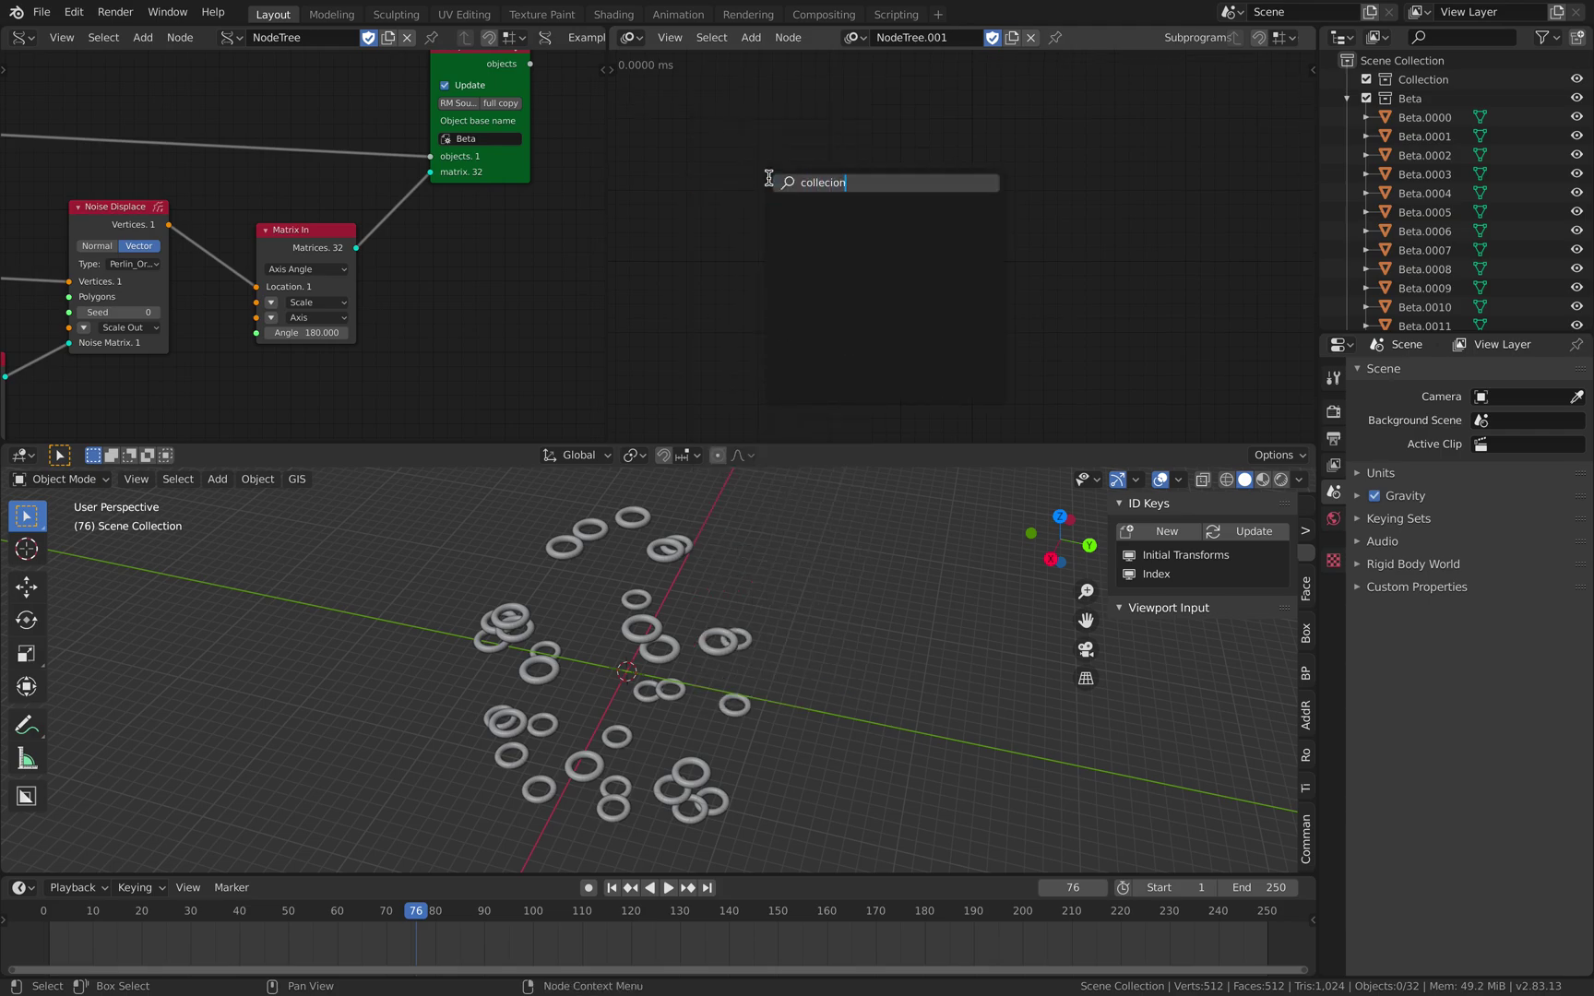
type("tion")
key("Down")
key("Down")
key("Down")
key("Down")
key("Down")
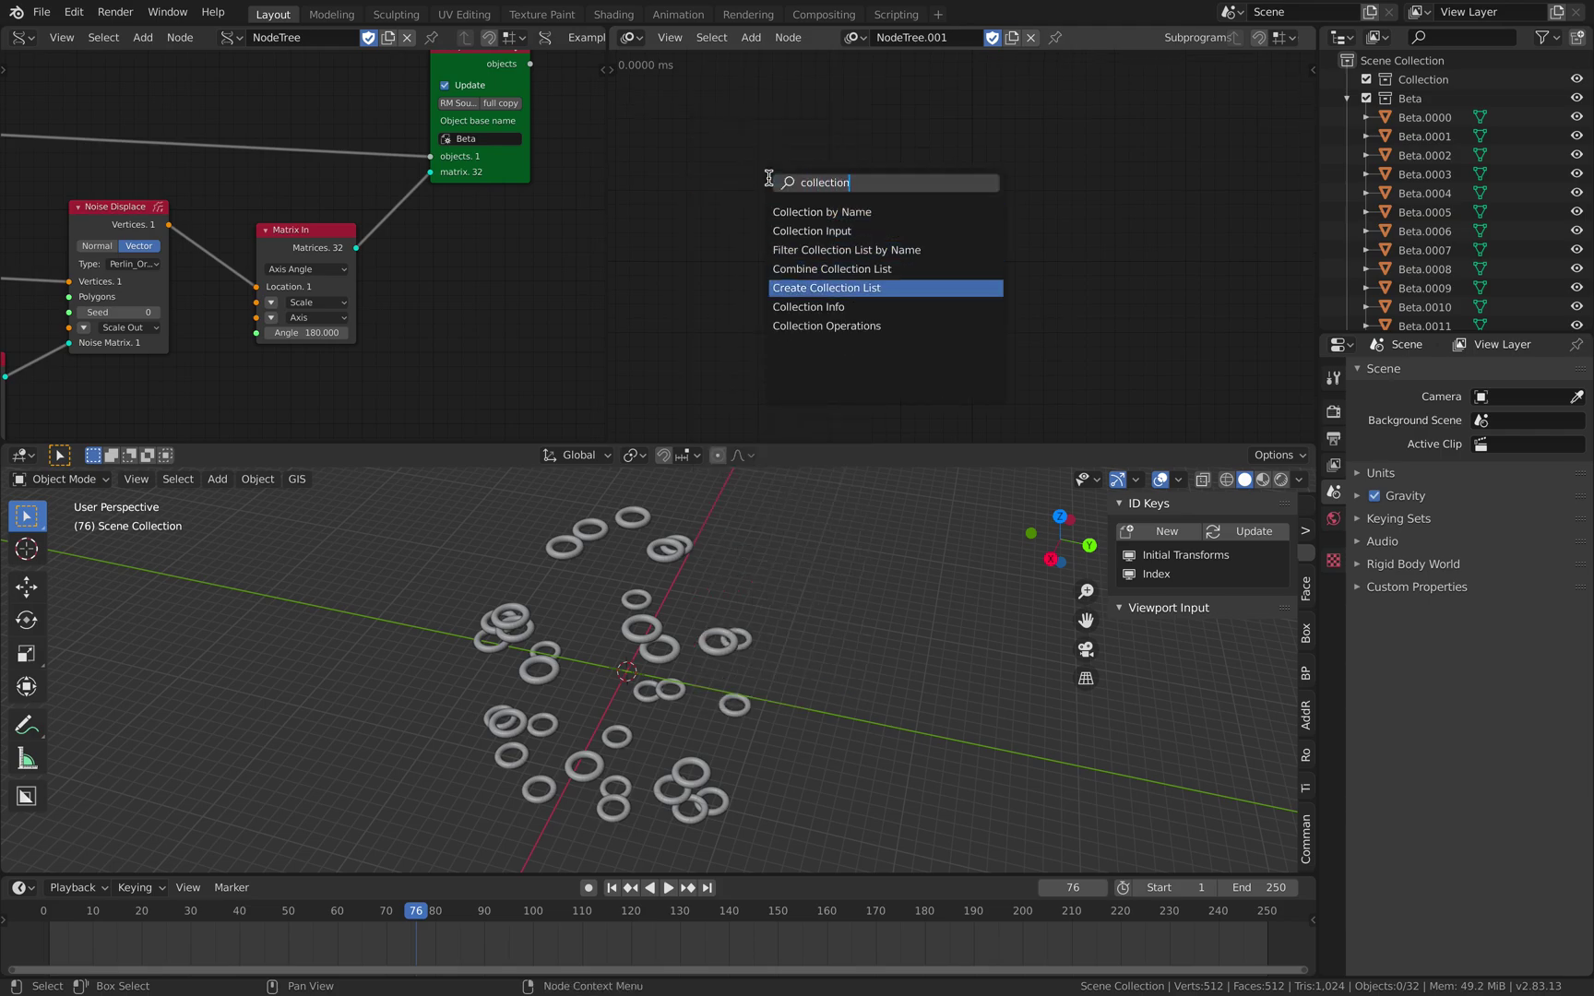
key("Return")
left_click(797, 191)
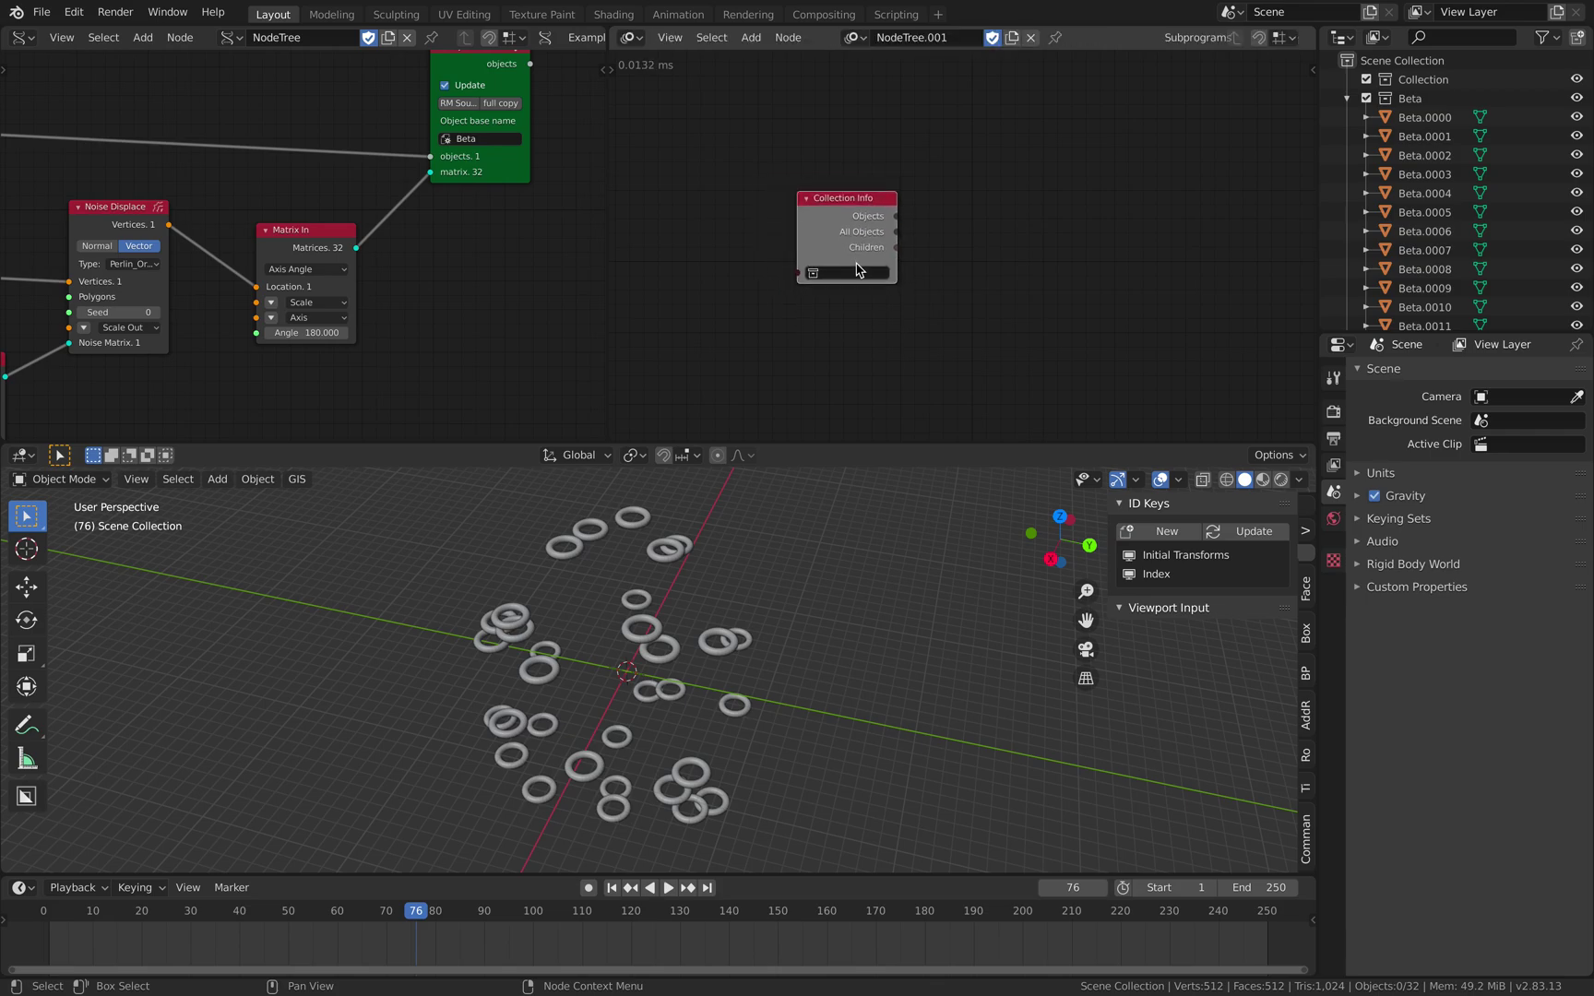
left_click(853, 293)
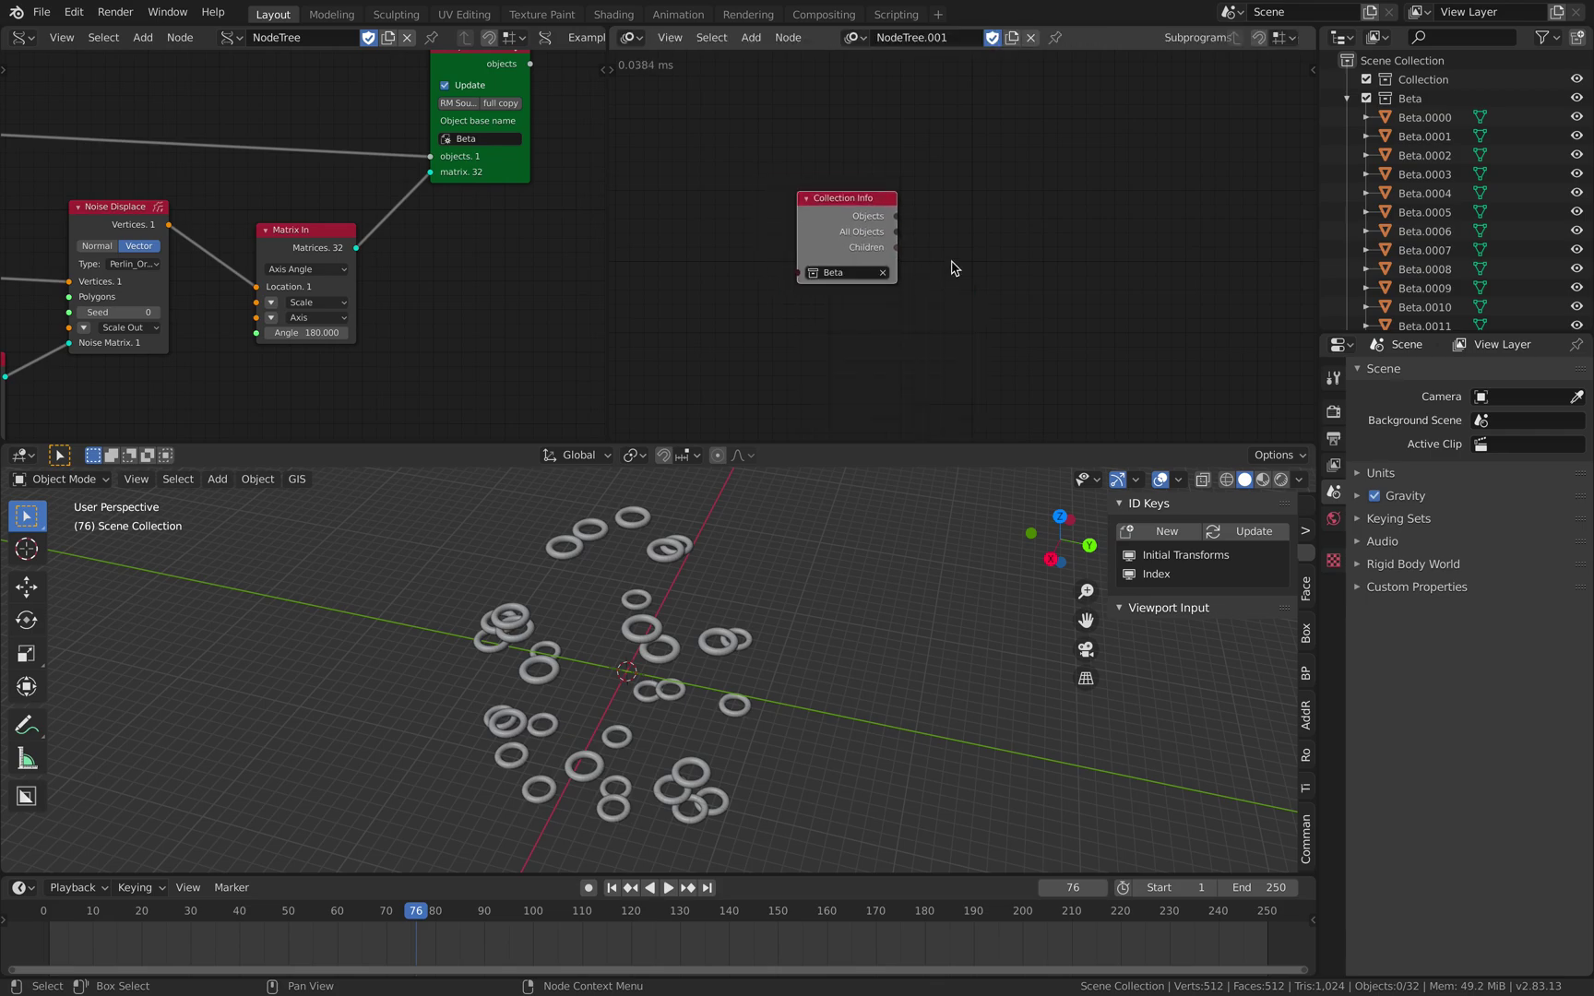
- Add a Set Keyframes node beside the Collection Info node
key("shift+a")
left_click(973, 214)
type("set key")
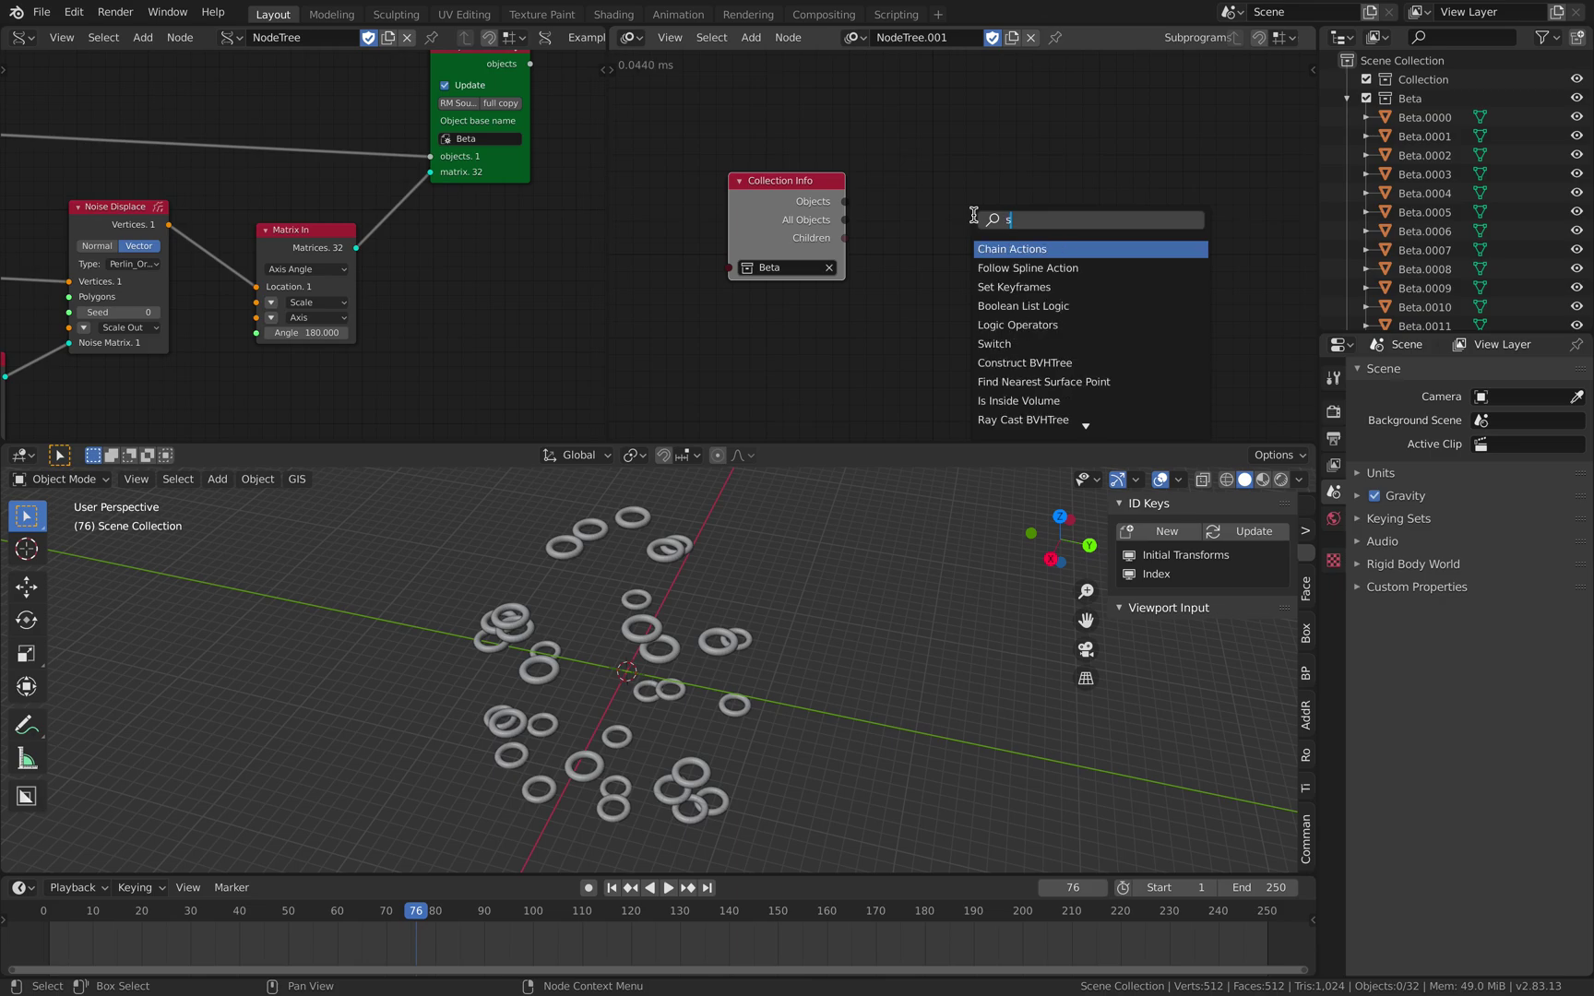
key("Return")
left_click(1031, 178)
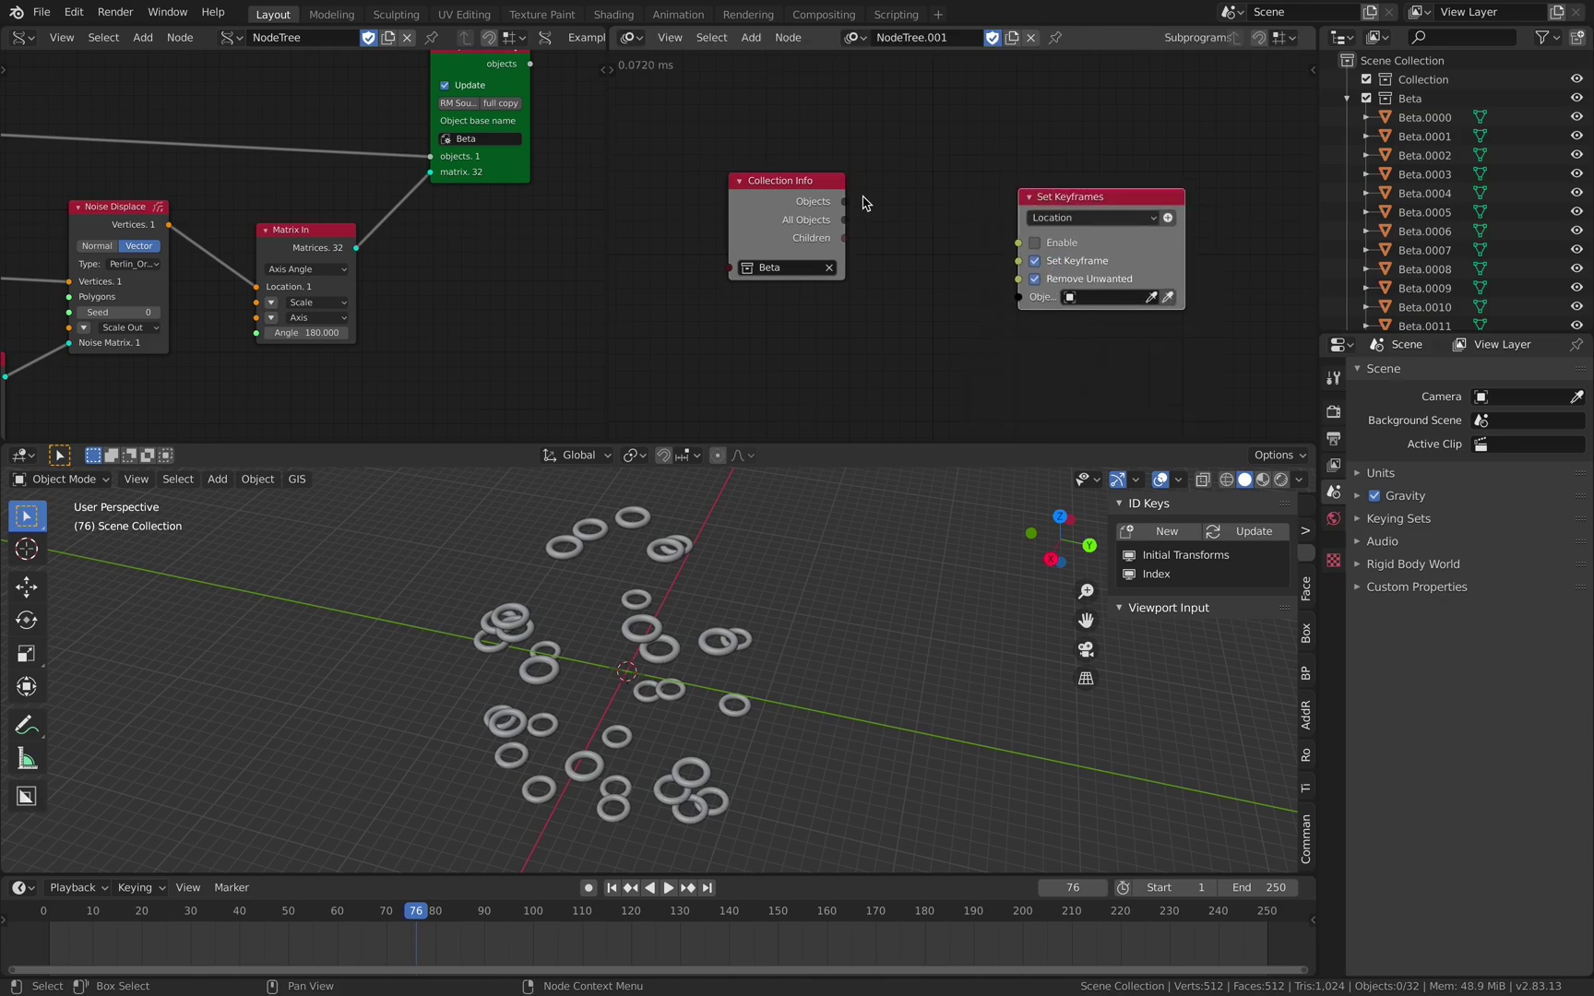
- Widen the Animation Nodes editor and space the Collection Info and Set Keyframes nodes further apart
middle_click_drag(645, 168, 626, 167)
left_click_drag(609, 157, 426, 158)
scroll(1042, 212, "up", 1)
left_click_drag(1043, 194, 1068, 172)
scroll(1061, 188, "up", 1)
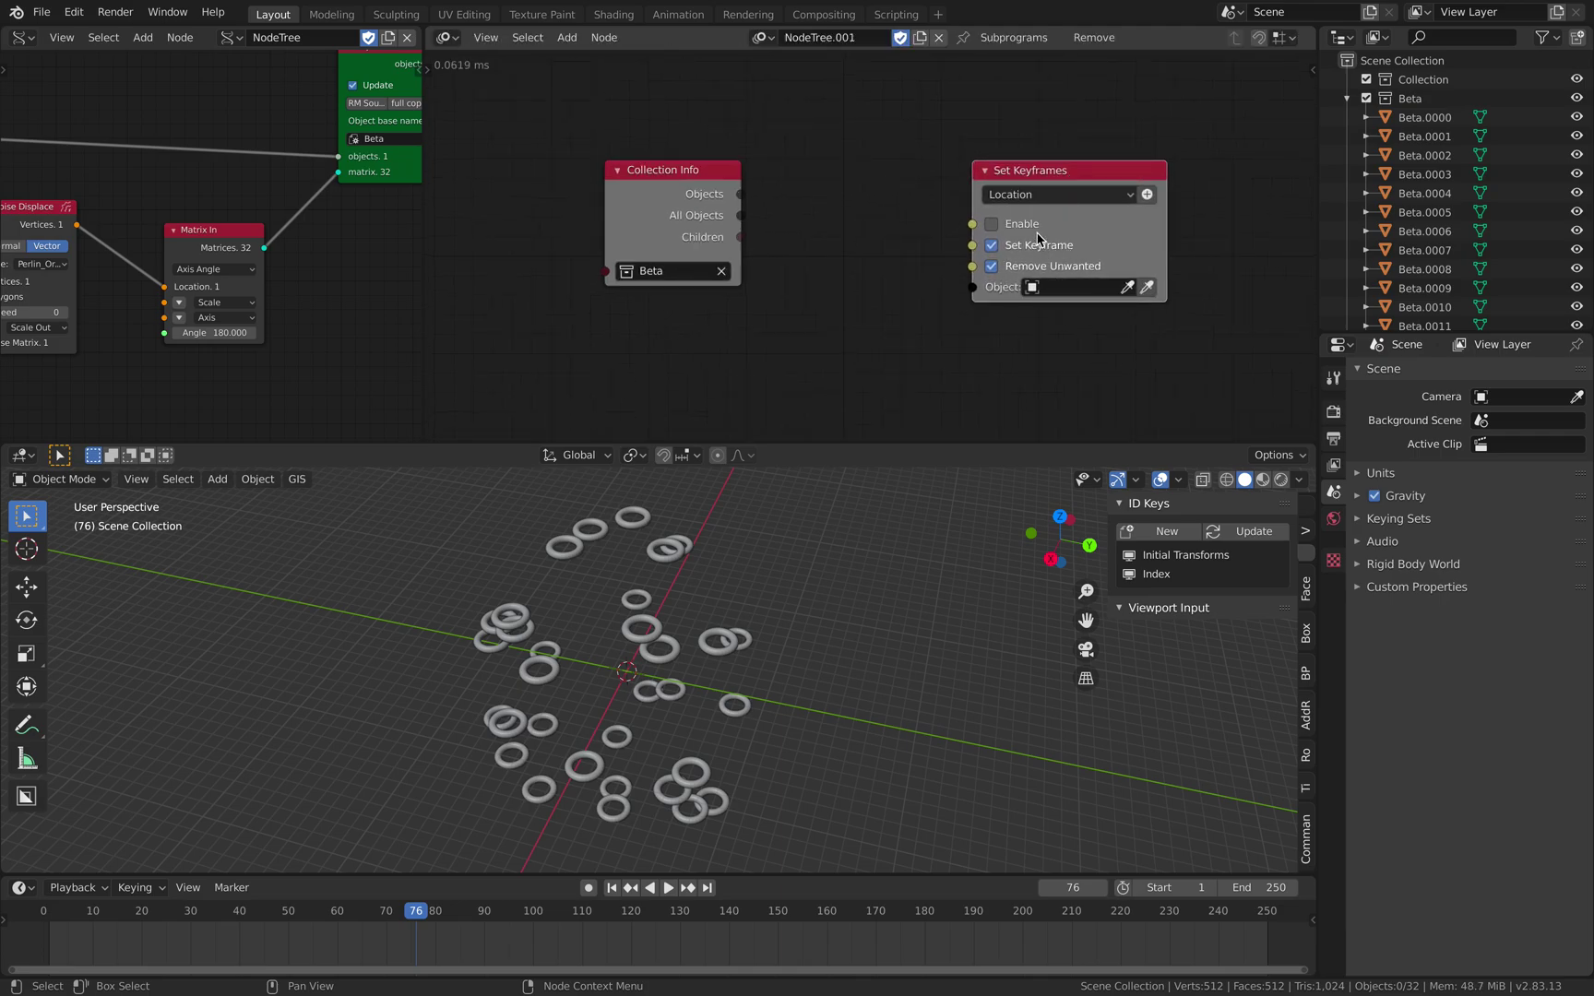
left_click_drag(671, 183, 615, 171)
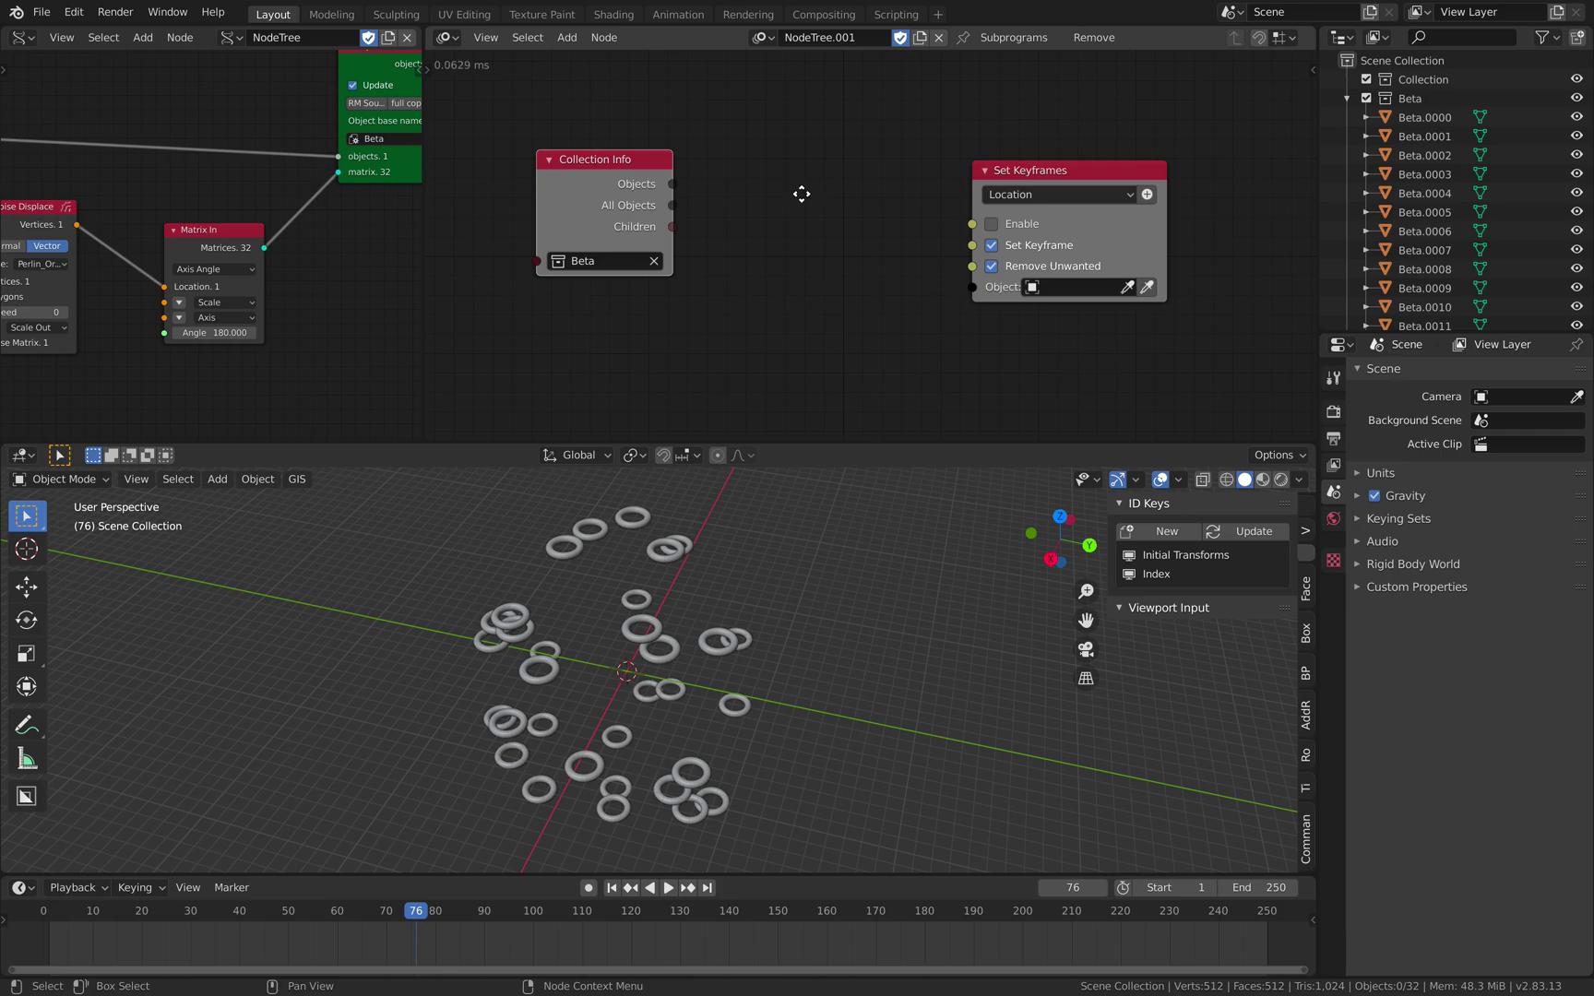
middle_click_drag(801, 193, 756, 206)
left_click_drag(1009, 181, 1081, 184)
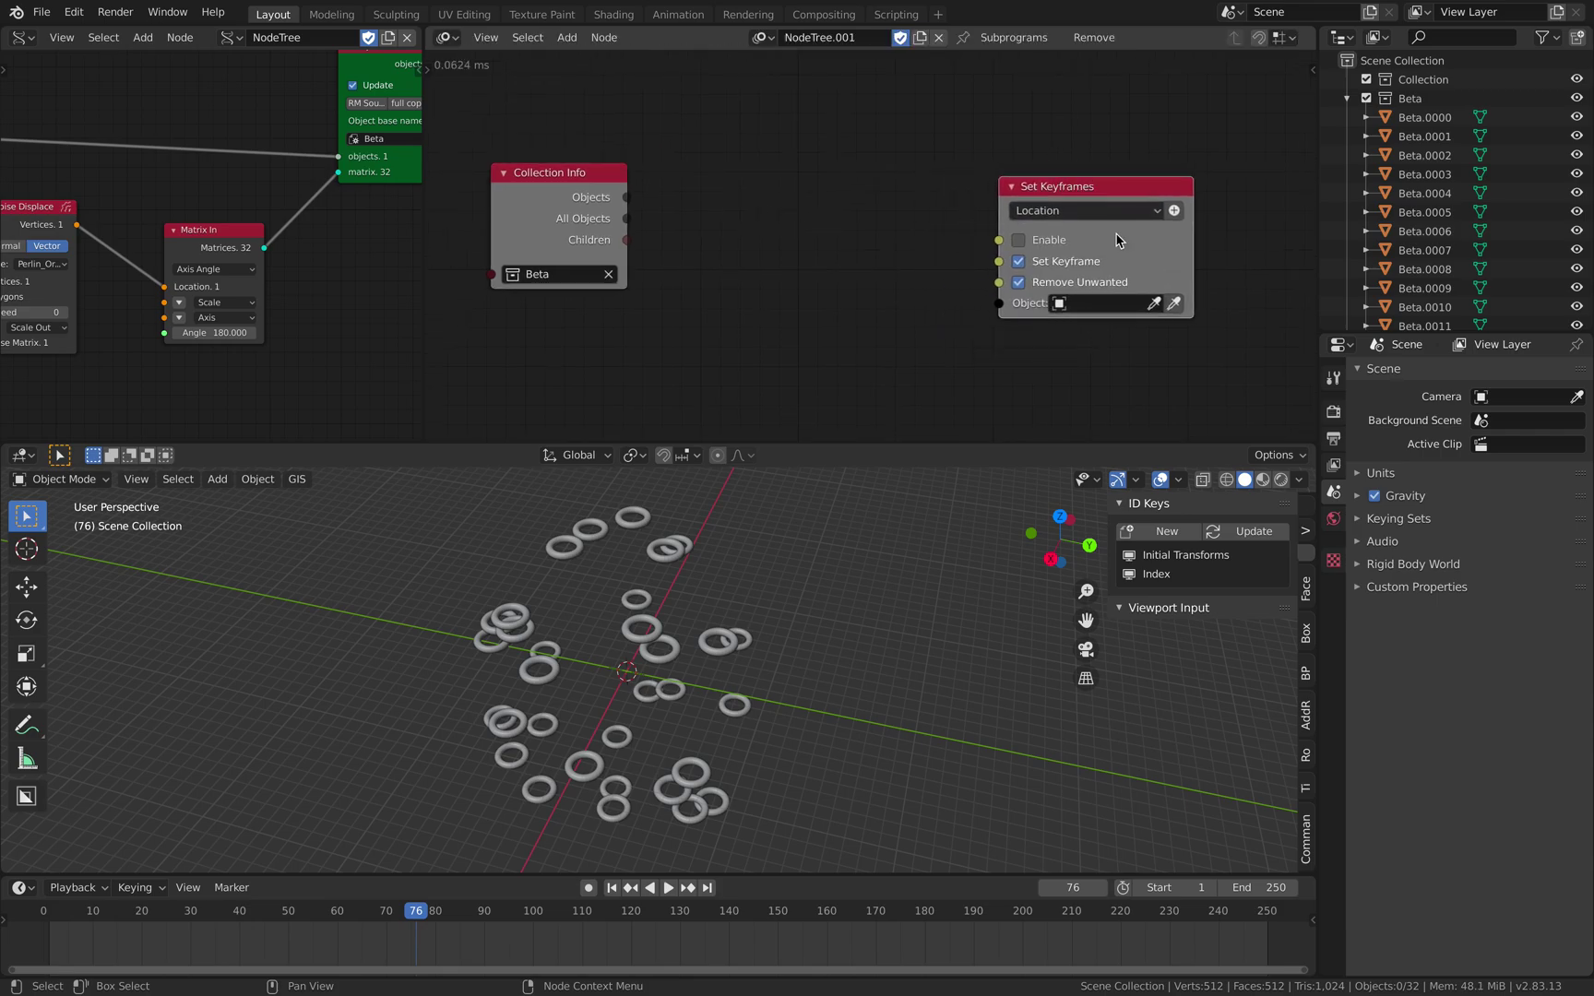
- Create a loop subprogram that iterates through the Objects output of the Collection Info node
left_click_drag(572, 181, 586, 157)
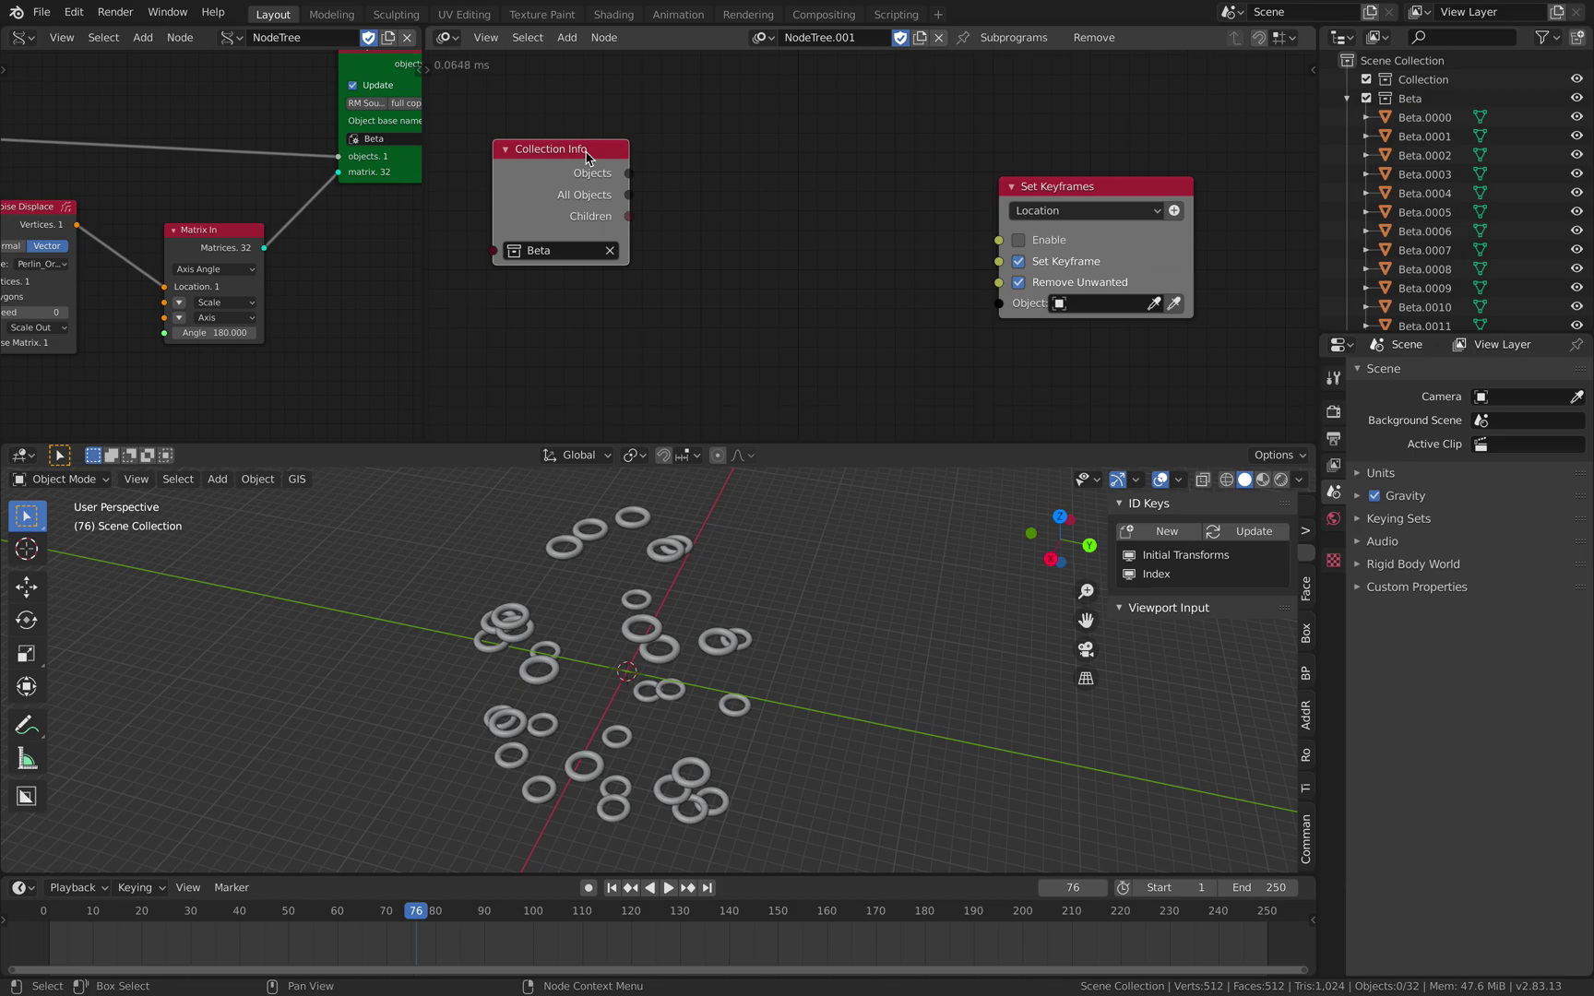
key("w")
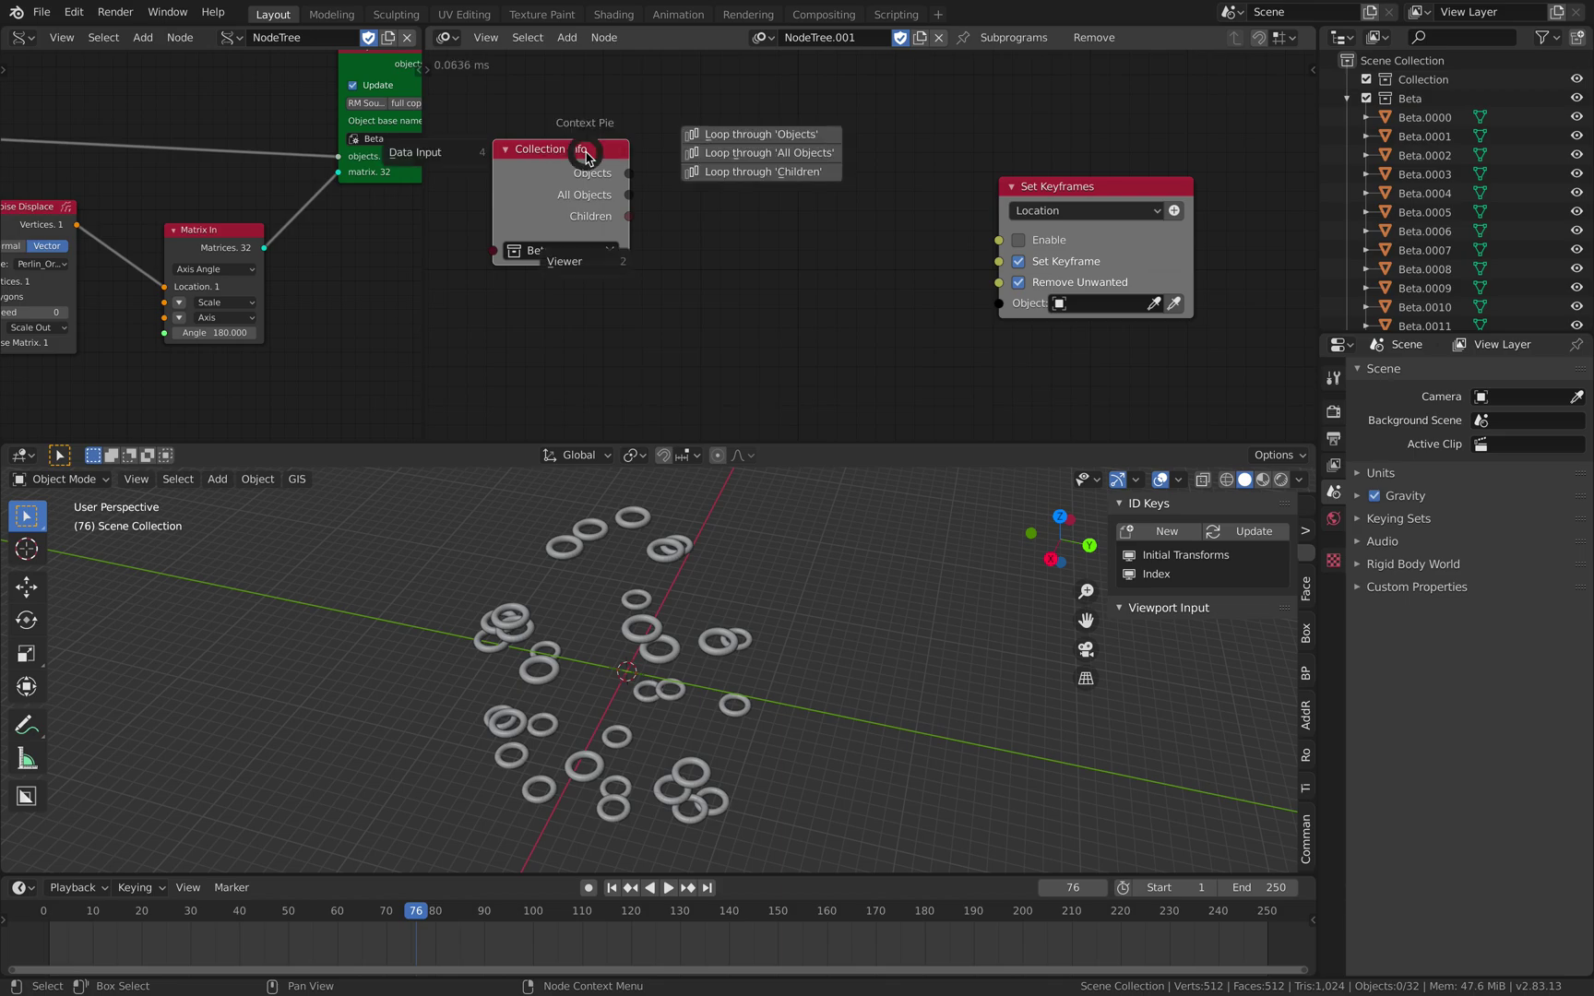
left_click(773, 140)
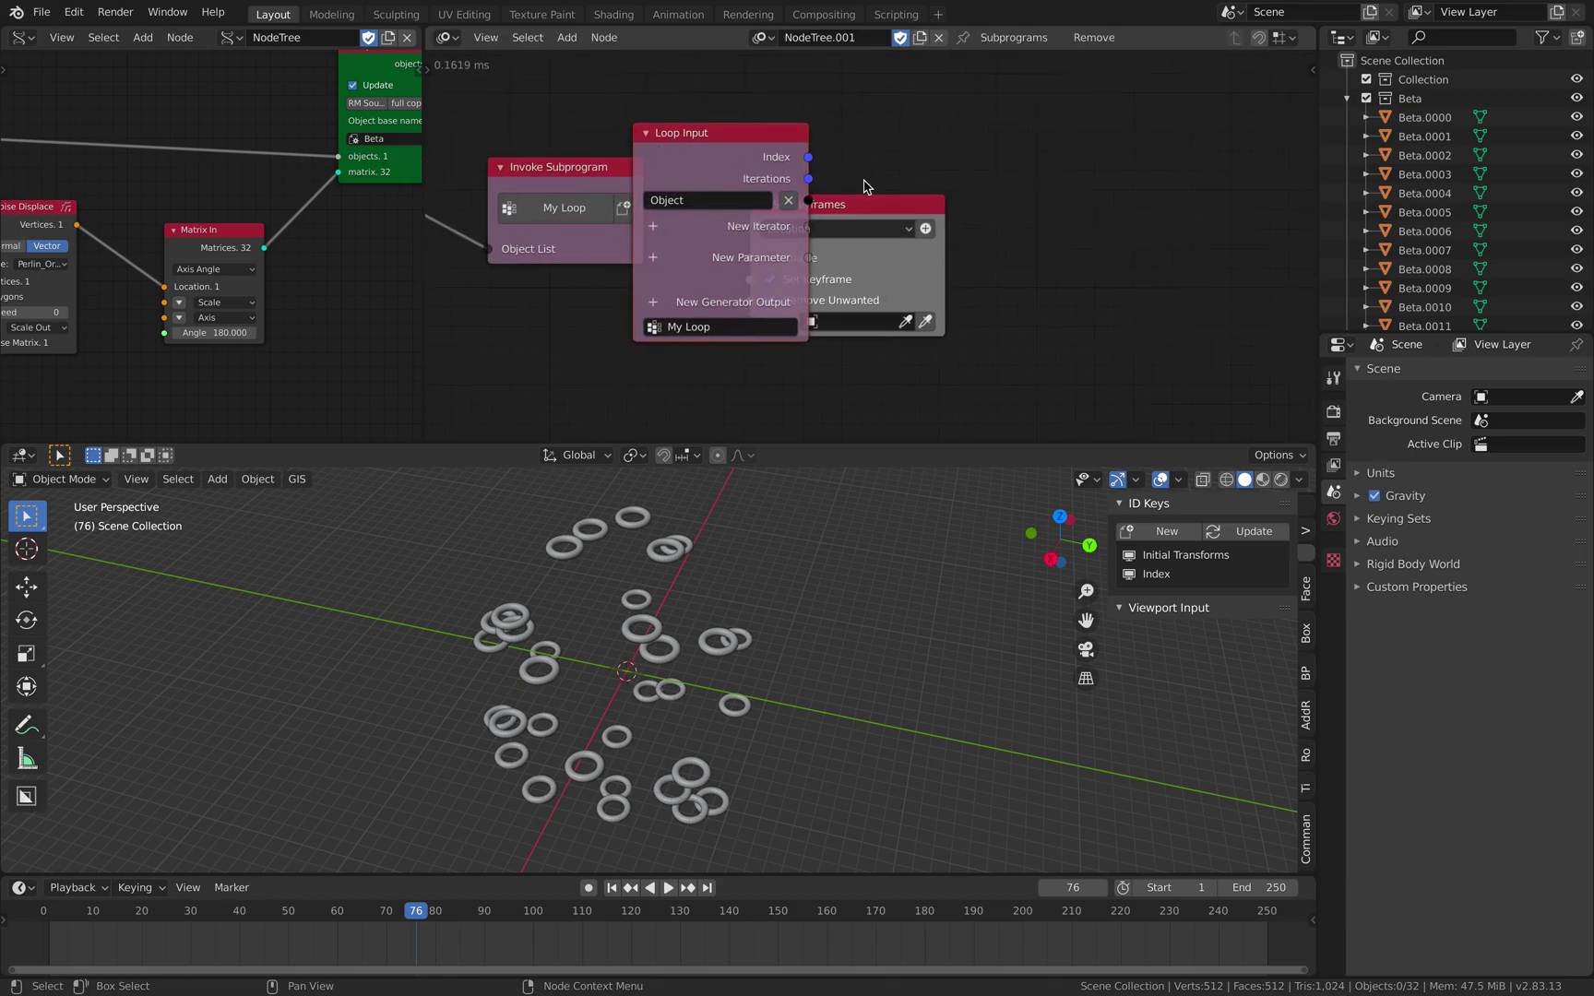
- Place the Loop Input node before Set Keyframes and link its Object output to the Set Keyframes Object input
left_click(1030, 192)
left_click_drag(842, 193, 902, 224)
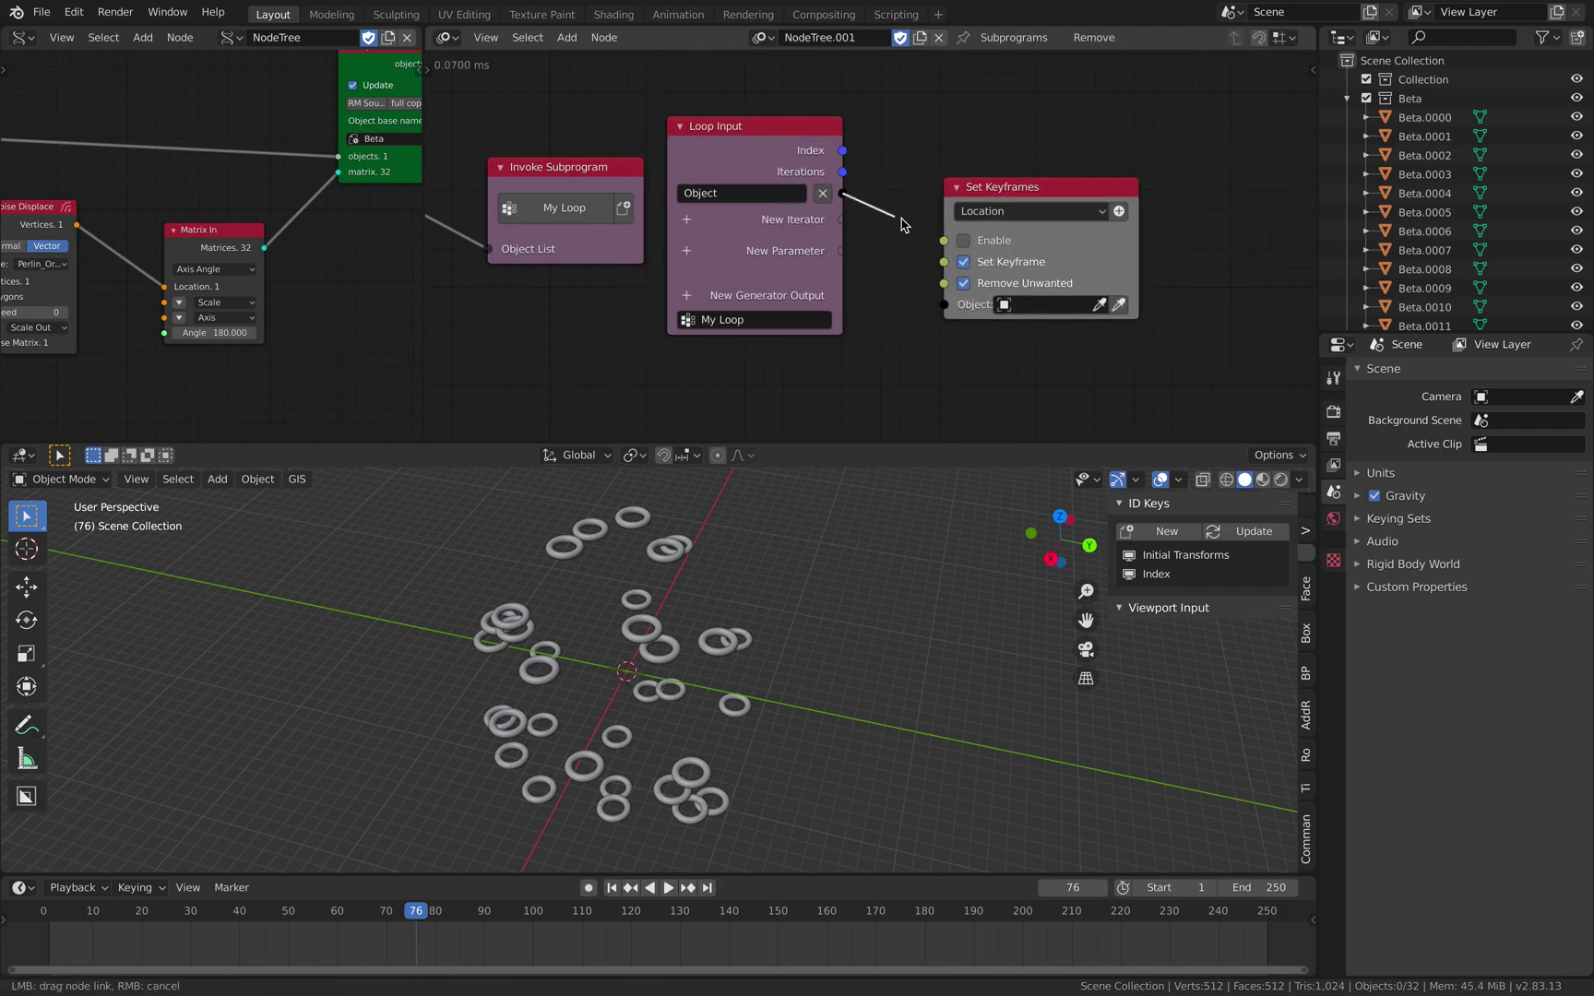
left_click_drag(959, 307, 956, 306)
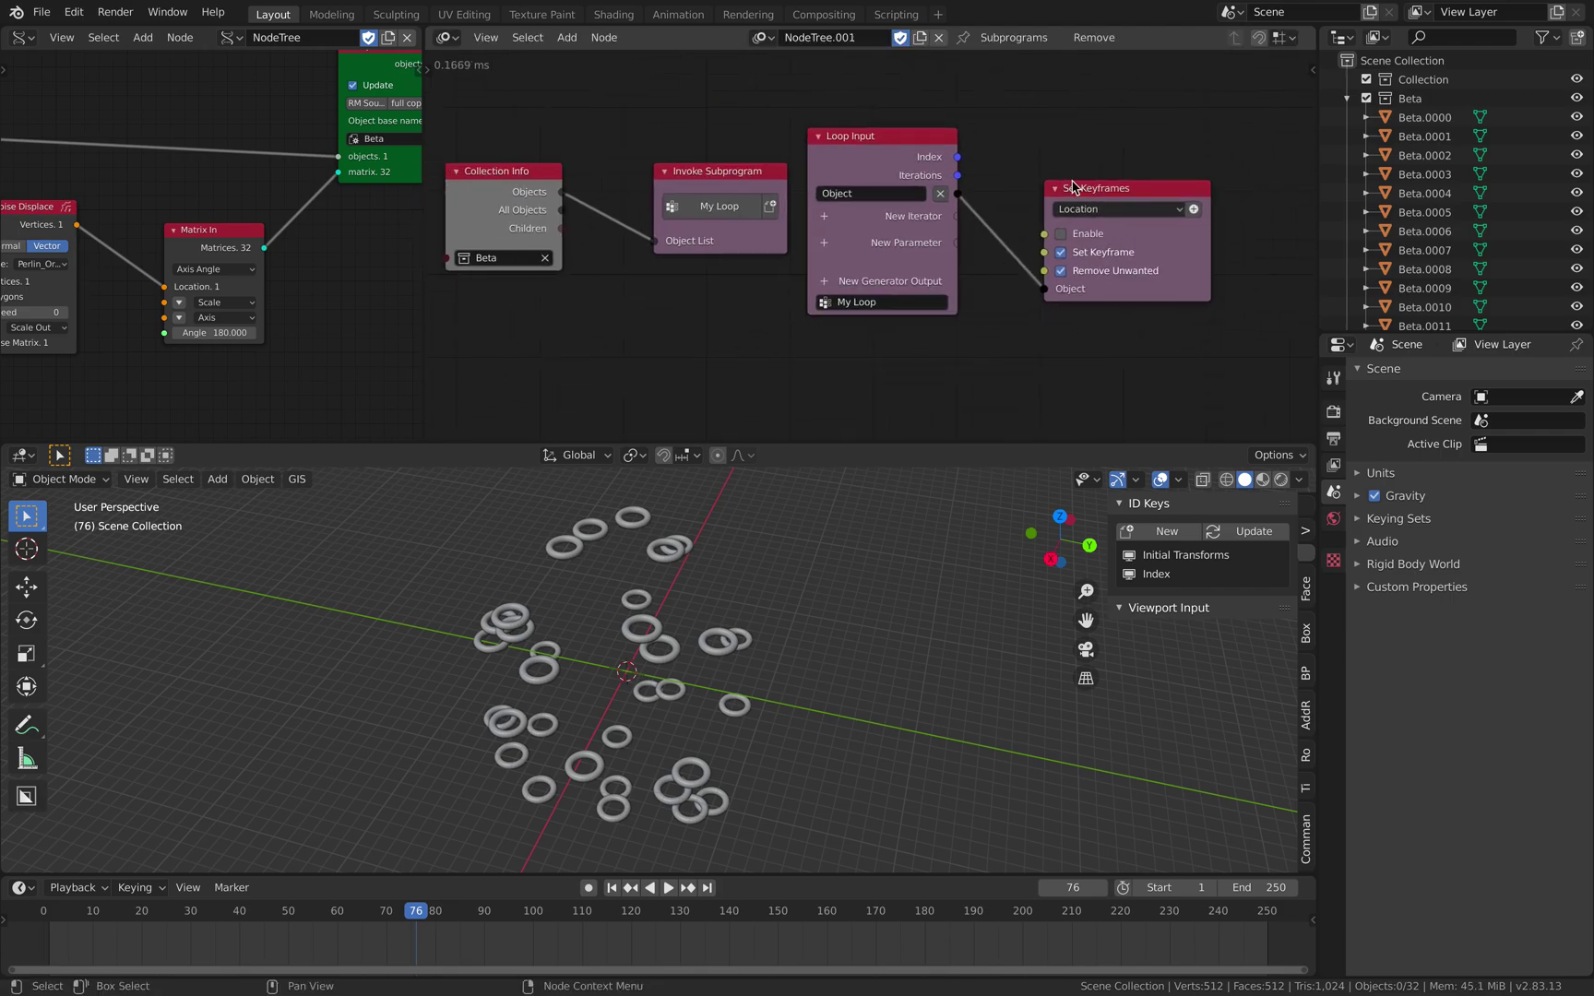
- Enable the Set Keyframes node, set its path type to LocRotScale and add the location, rotation and scale paths
left_click(1092, 235)
left_click(1178, 213)
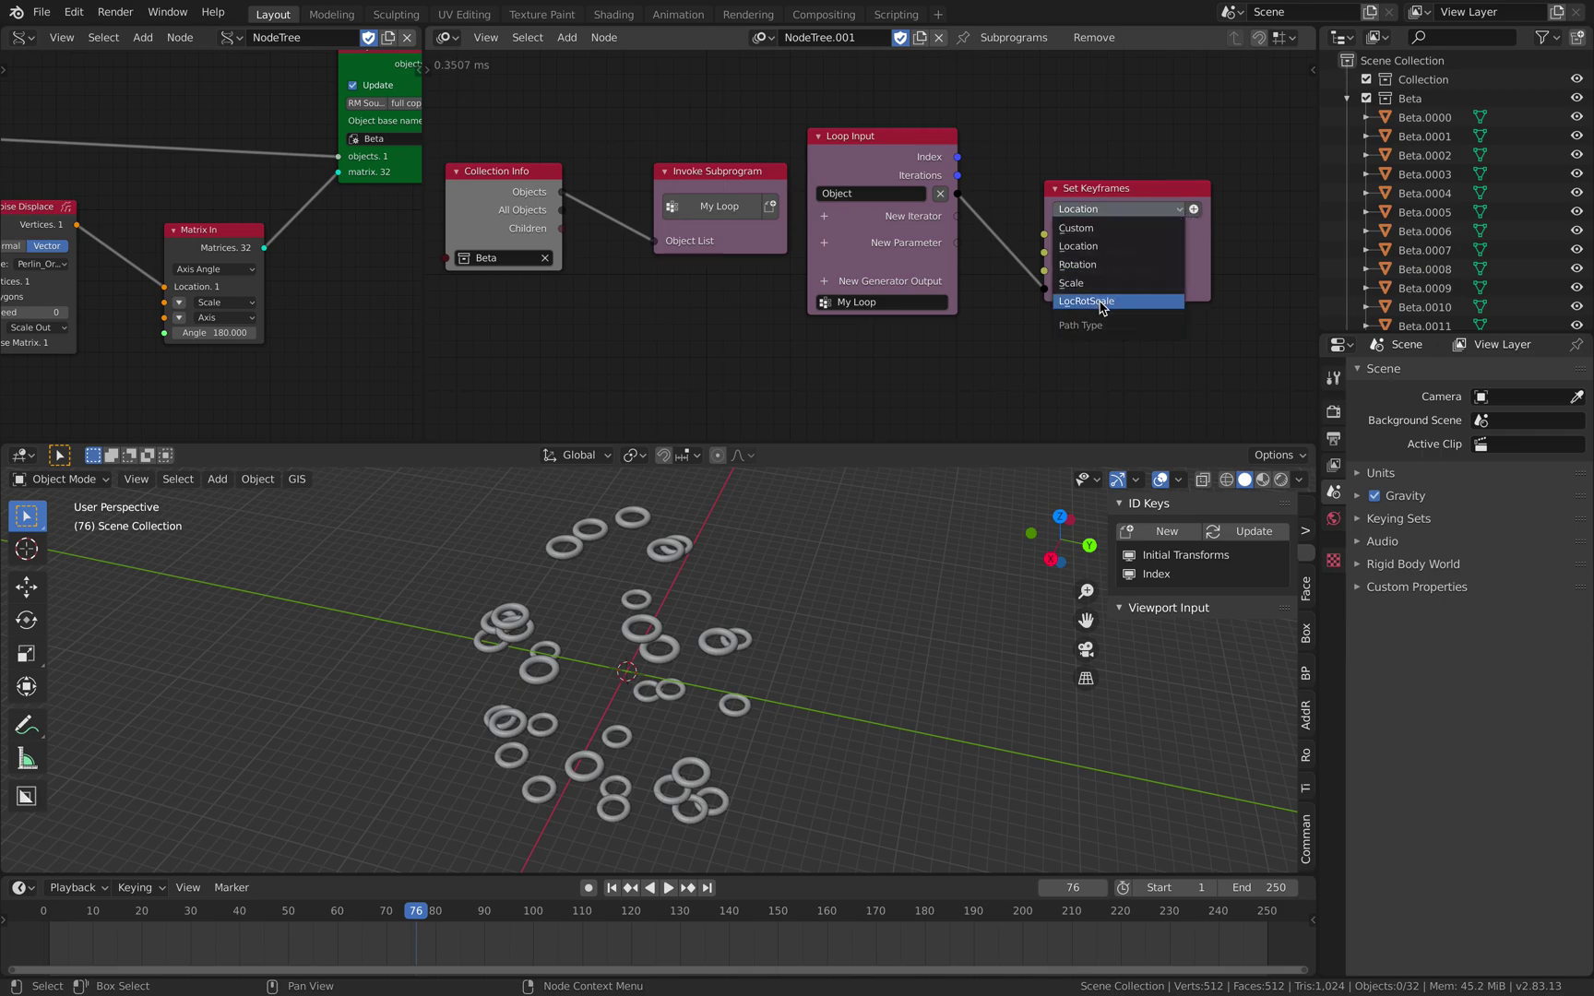
left_click(1105, 302)
left_click(1193, 210)
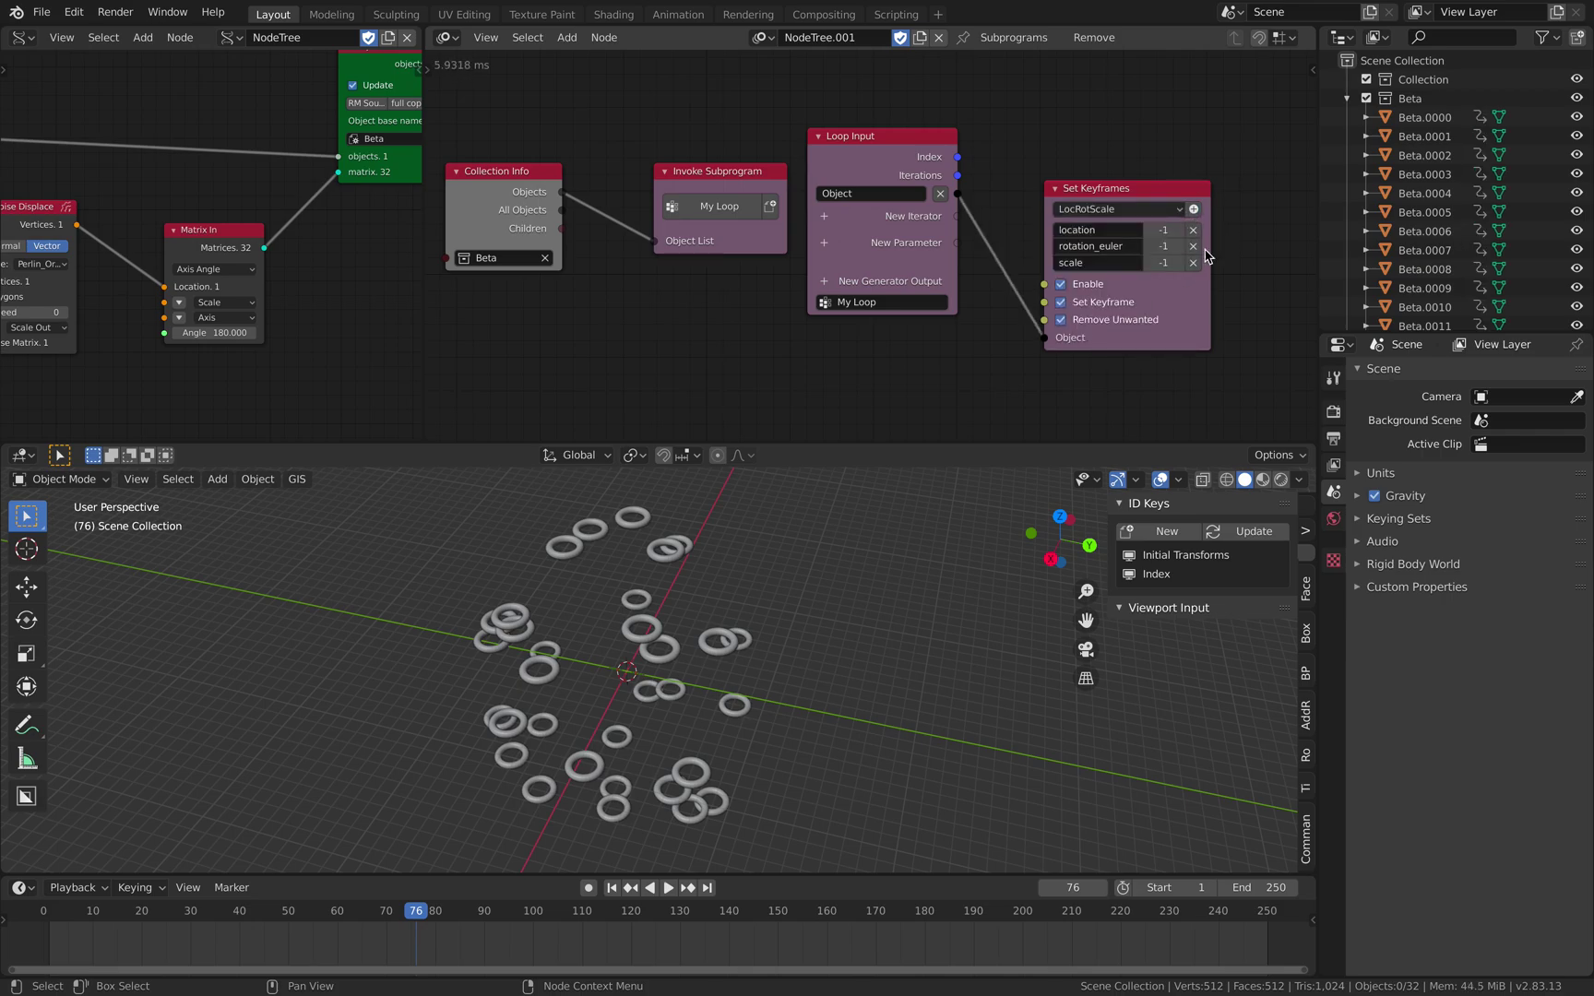
left_click(1120, 151)
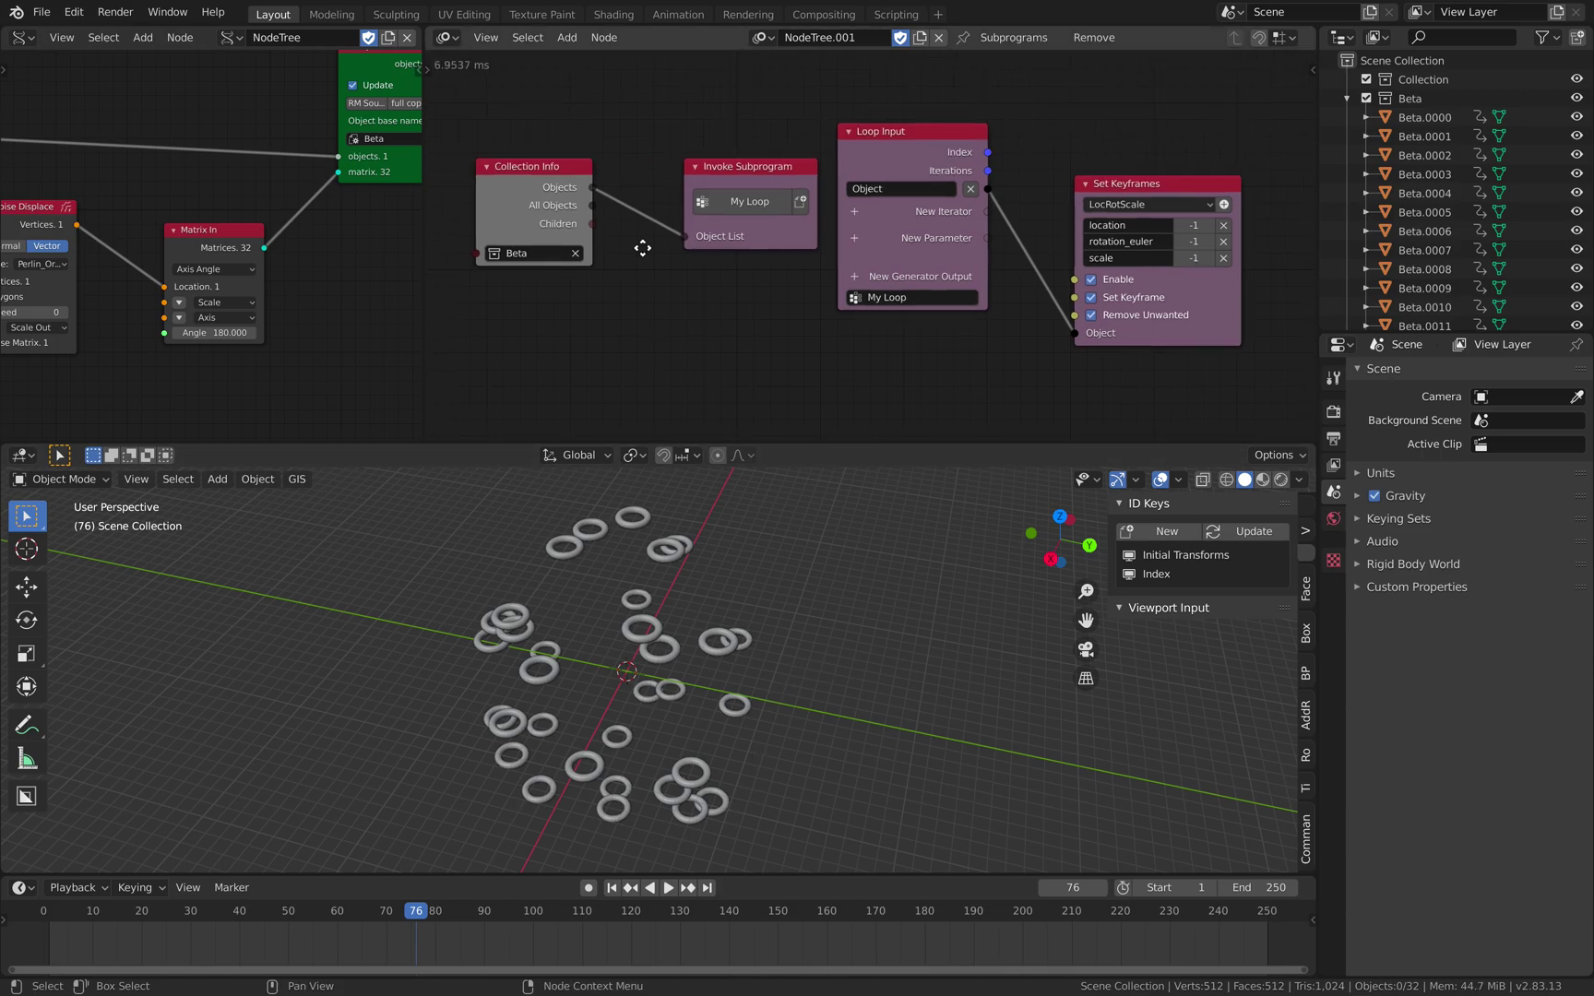
- Switch the Animation Nodes tree's auto execution from Always to Tree Changed, Frame Changed and Property Changed
middle_click_drag(641, 247, 691, 232)
left_click(431, 72)
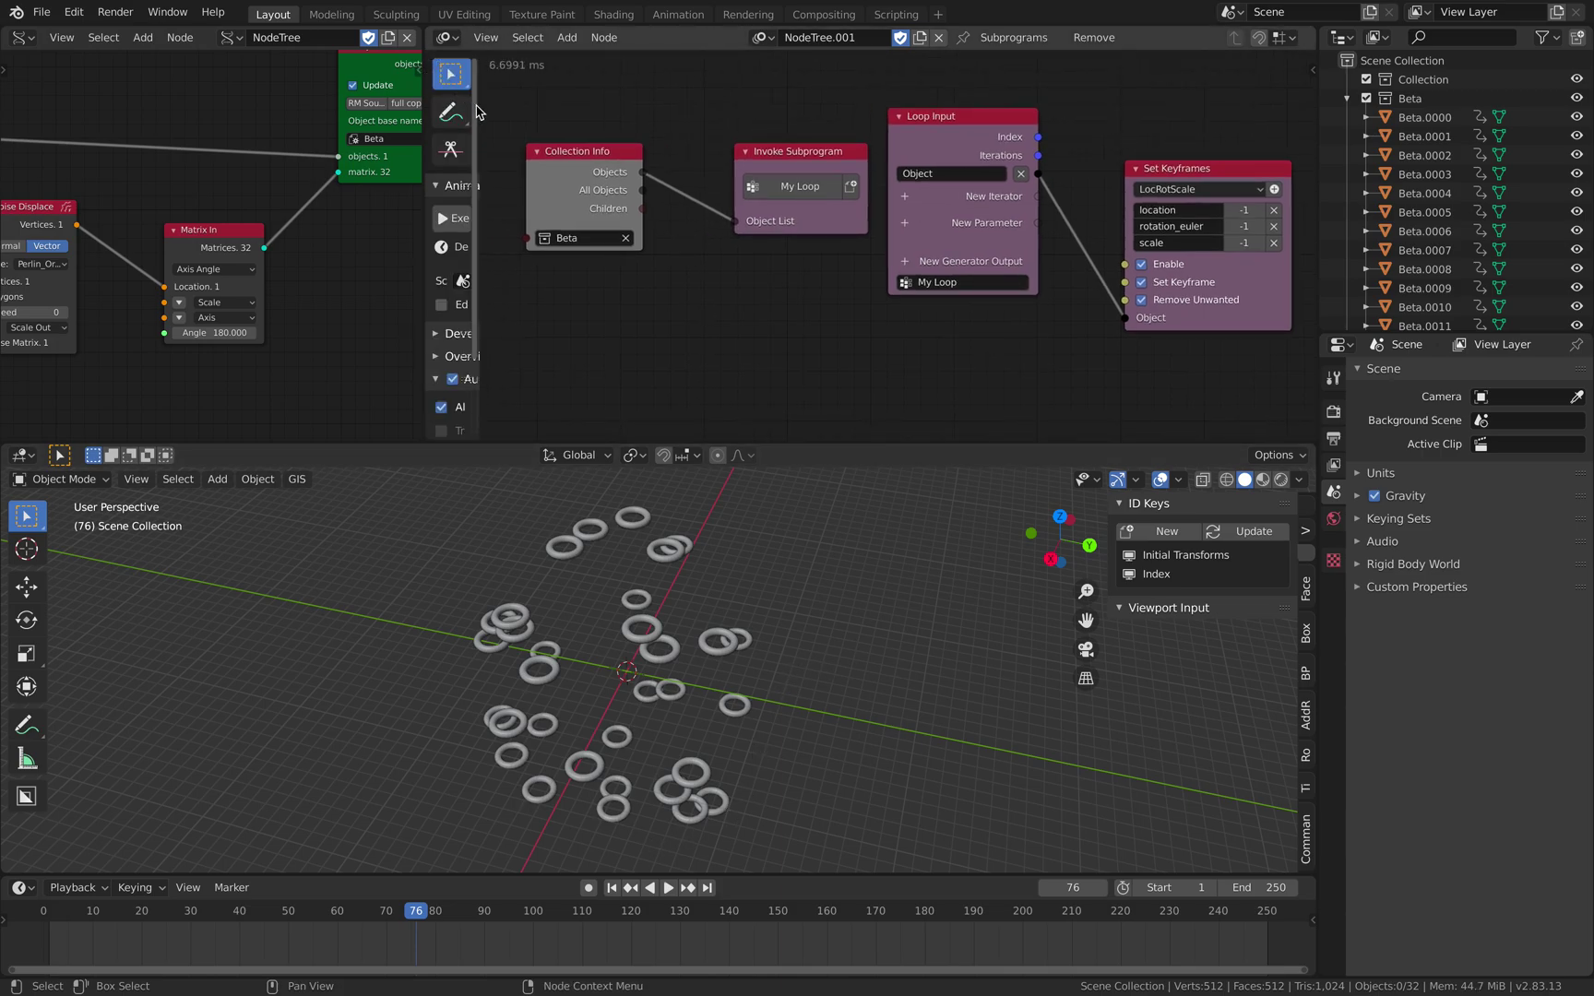
left_click_drag(478, 106, 655, 106)
scroll(545, 277, "down", 3)
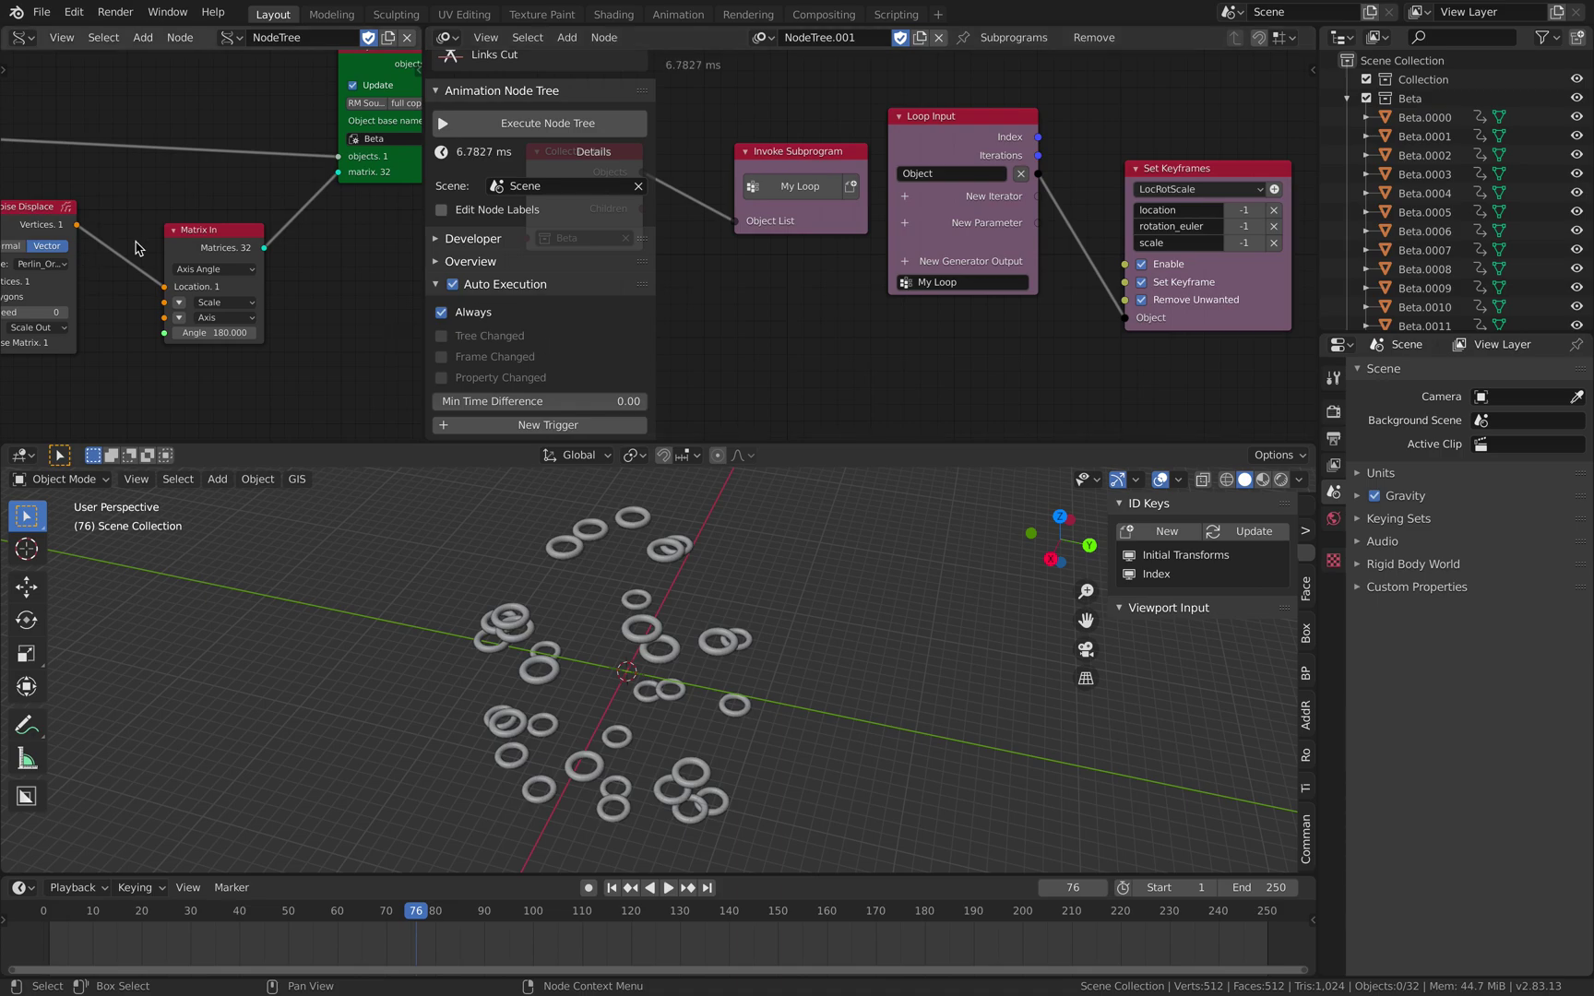
left_click_drag(466, 341, 469, 379)
middle_click_drag(252, 183, 175, 181)
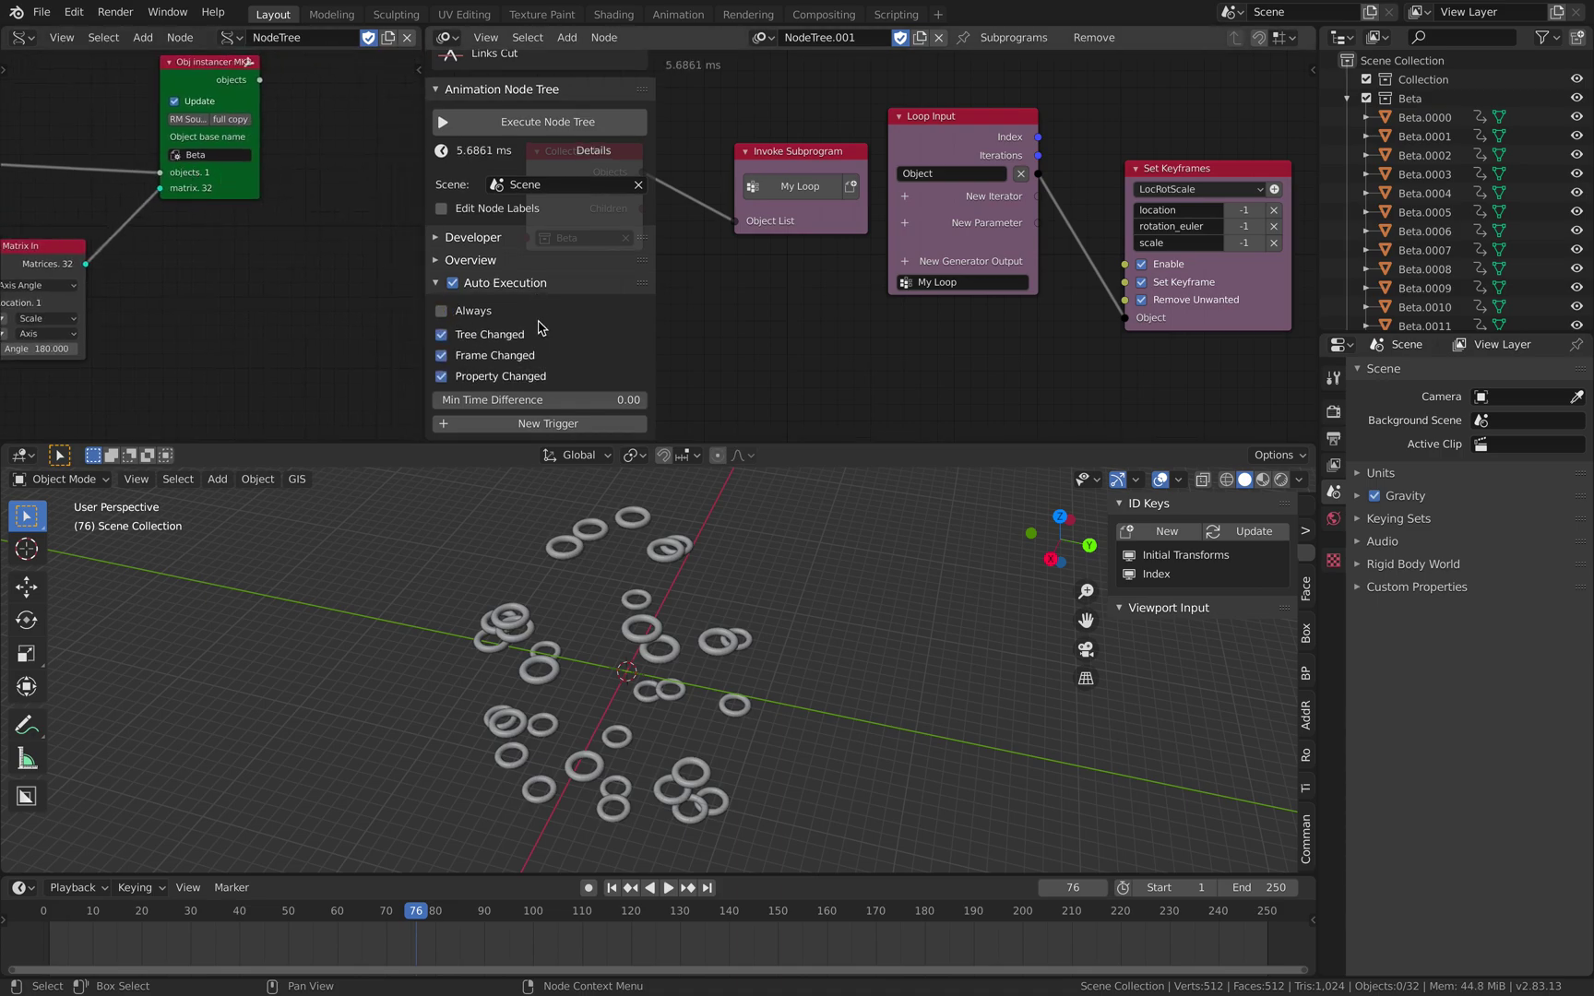
- Save the file and bake the Animation Nodes tree to keyframes
left_click(475, 261)
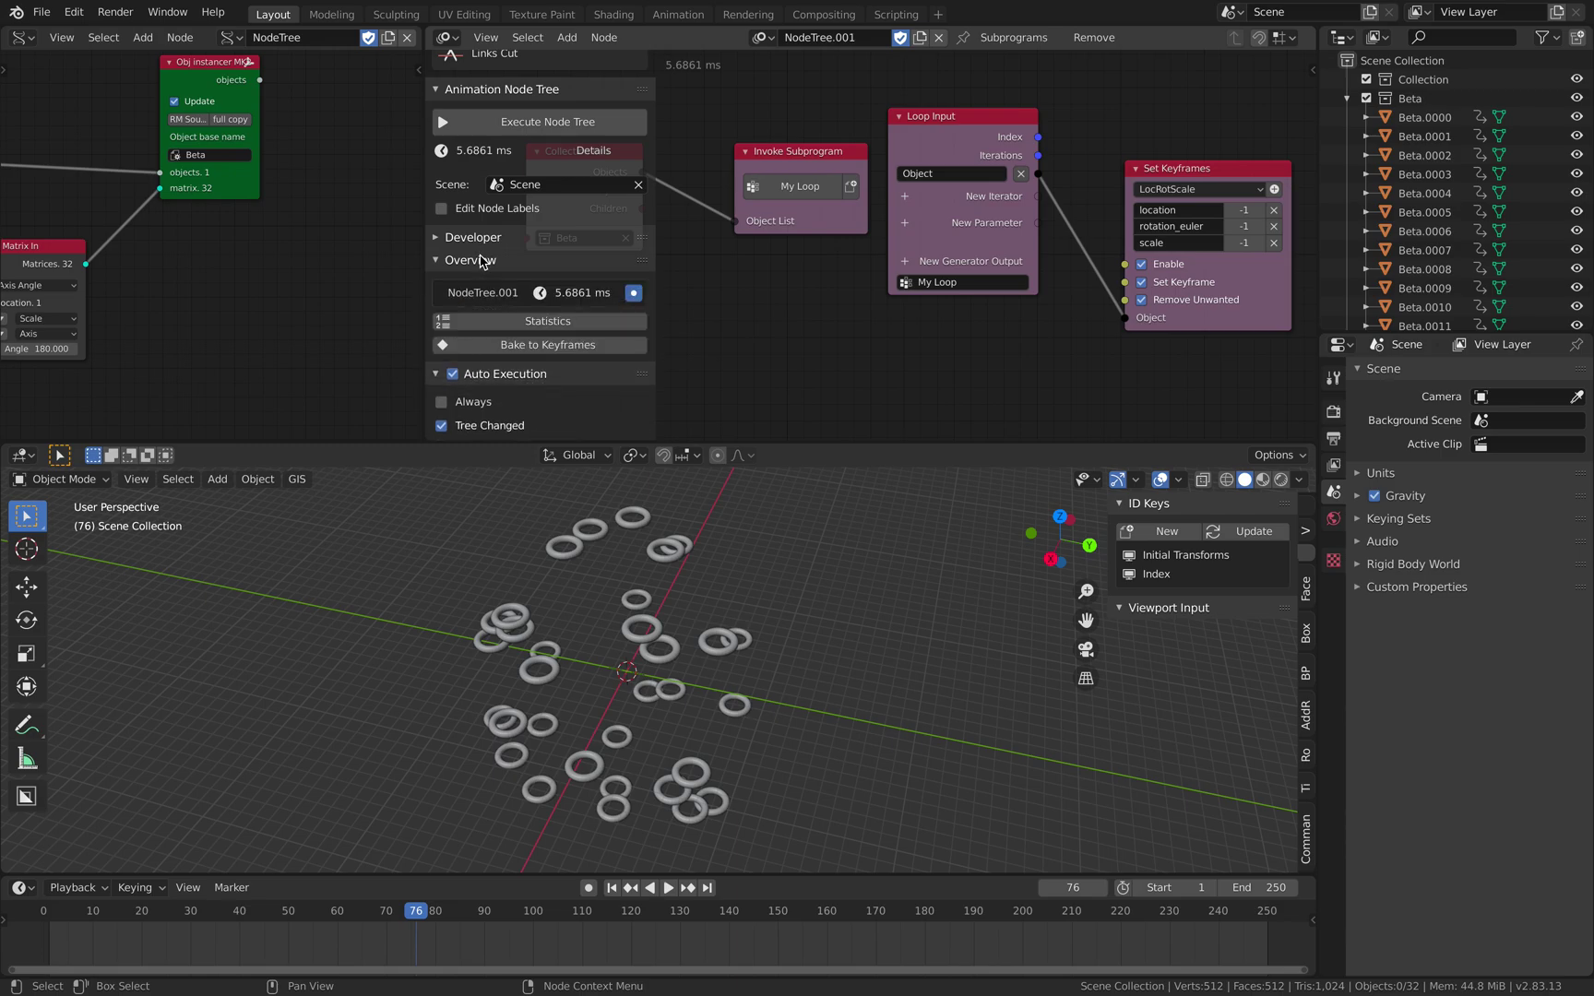
key("ctrl+s")
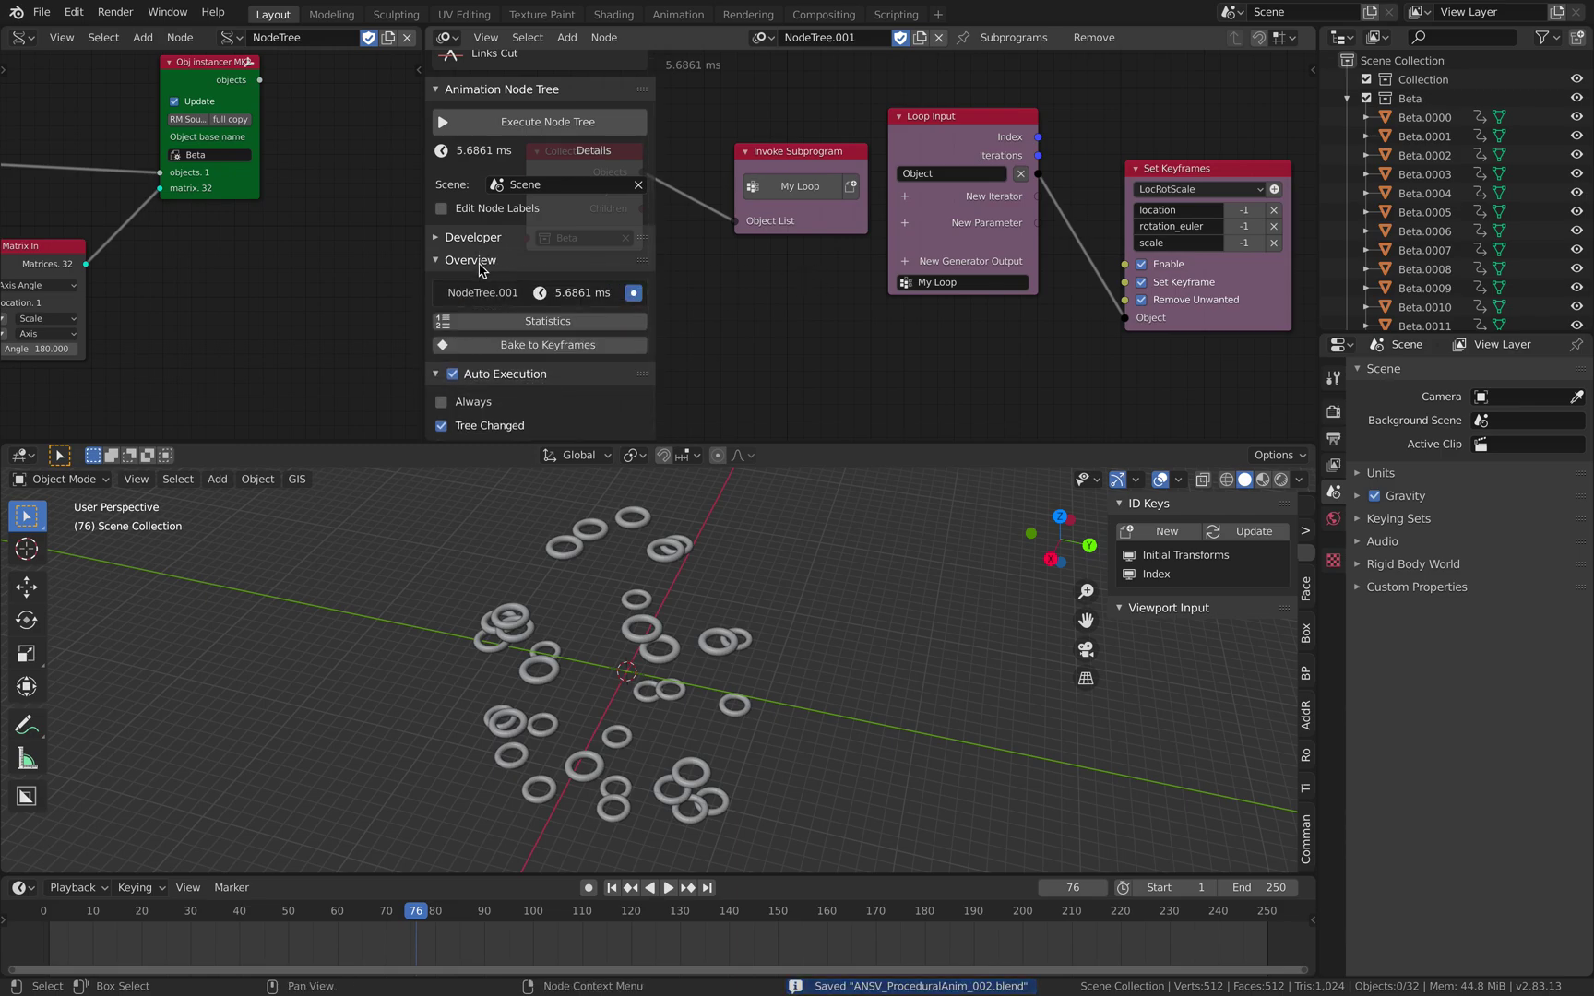
left_click(560, 345)
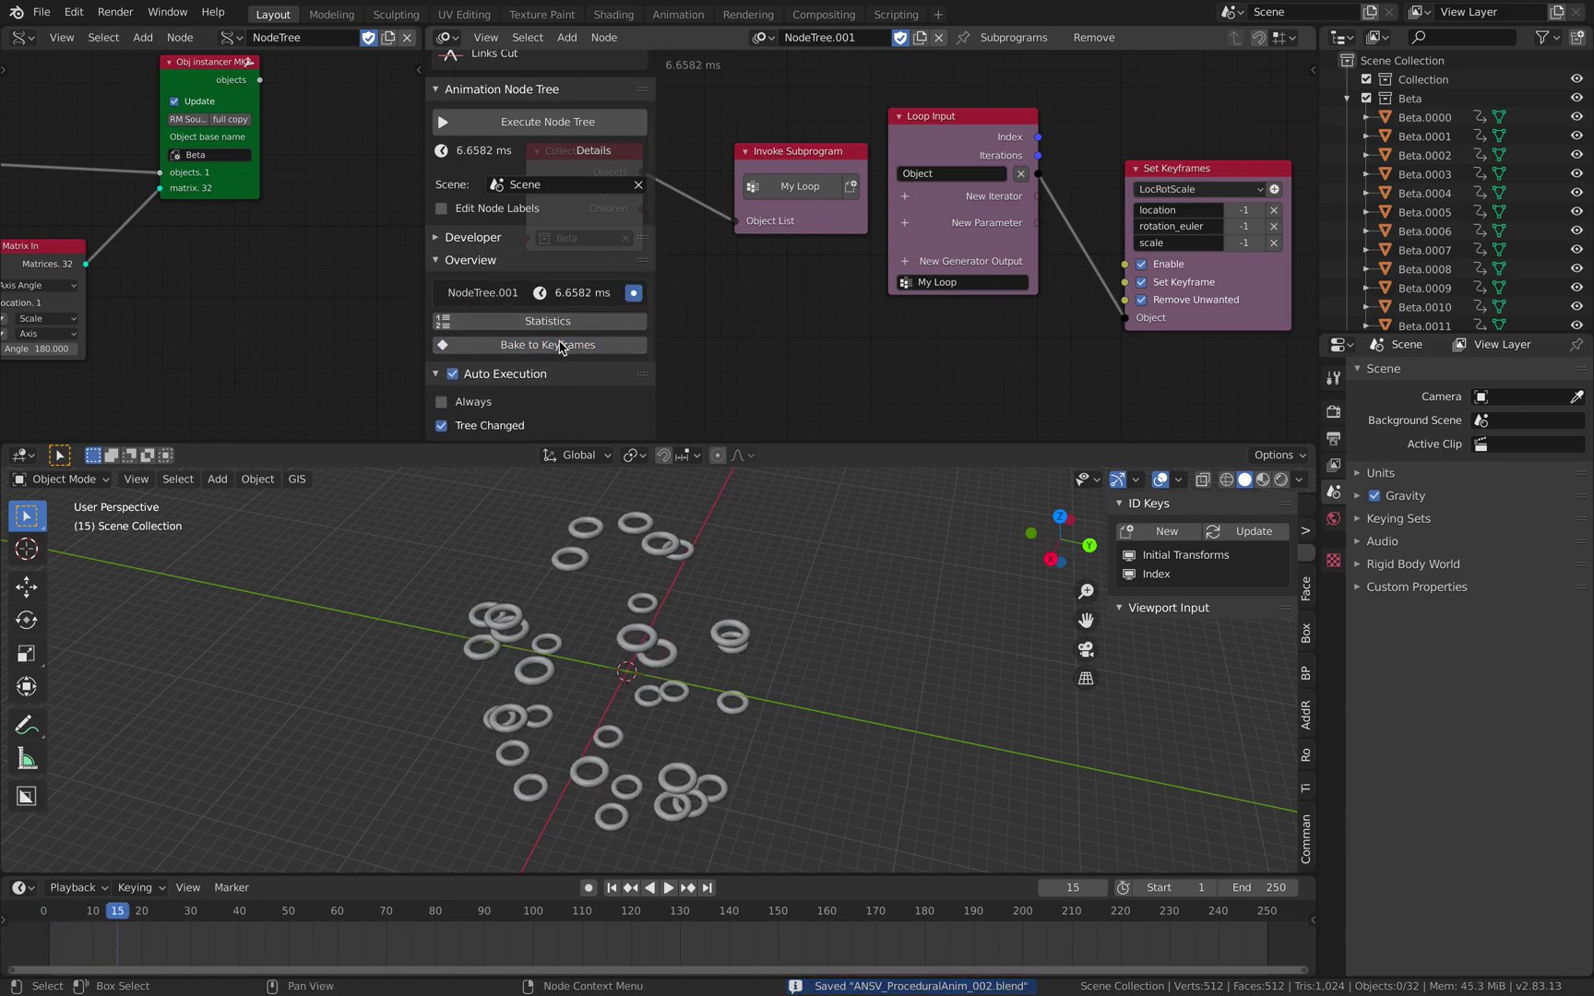
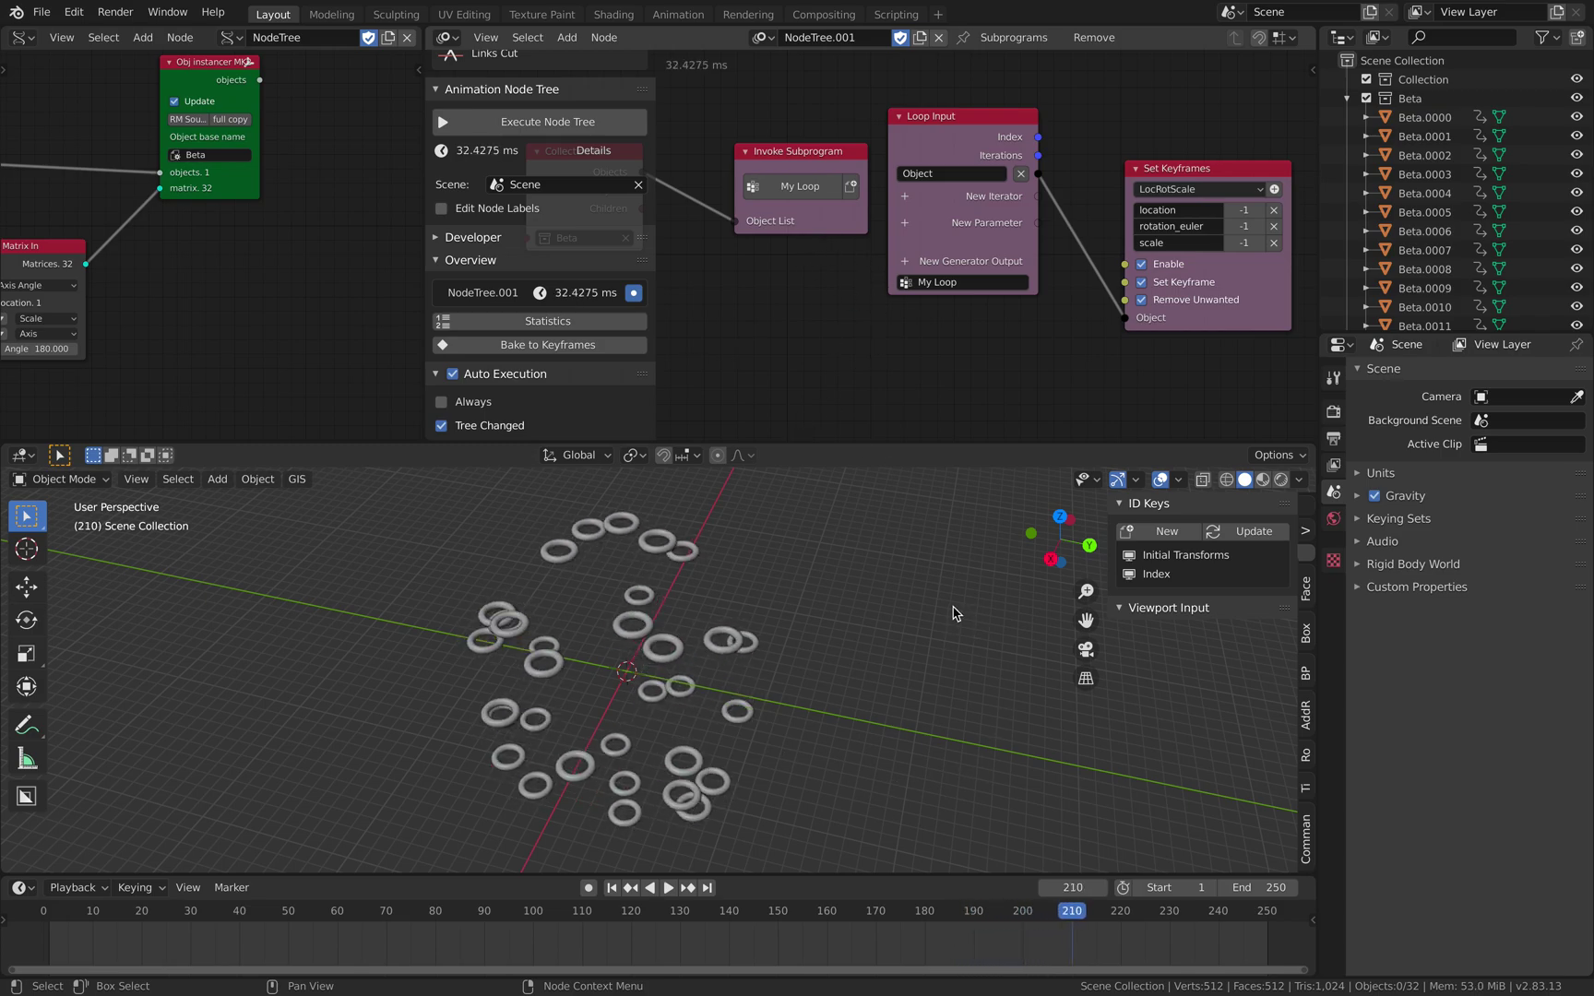
- Select the ring Beta.0001, split the 3D viewport and examine the ring's baked curves in a Graph Editor
left_click(678, 640)
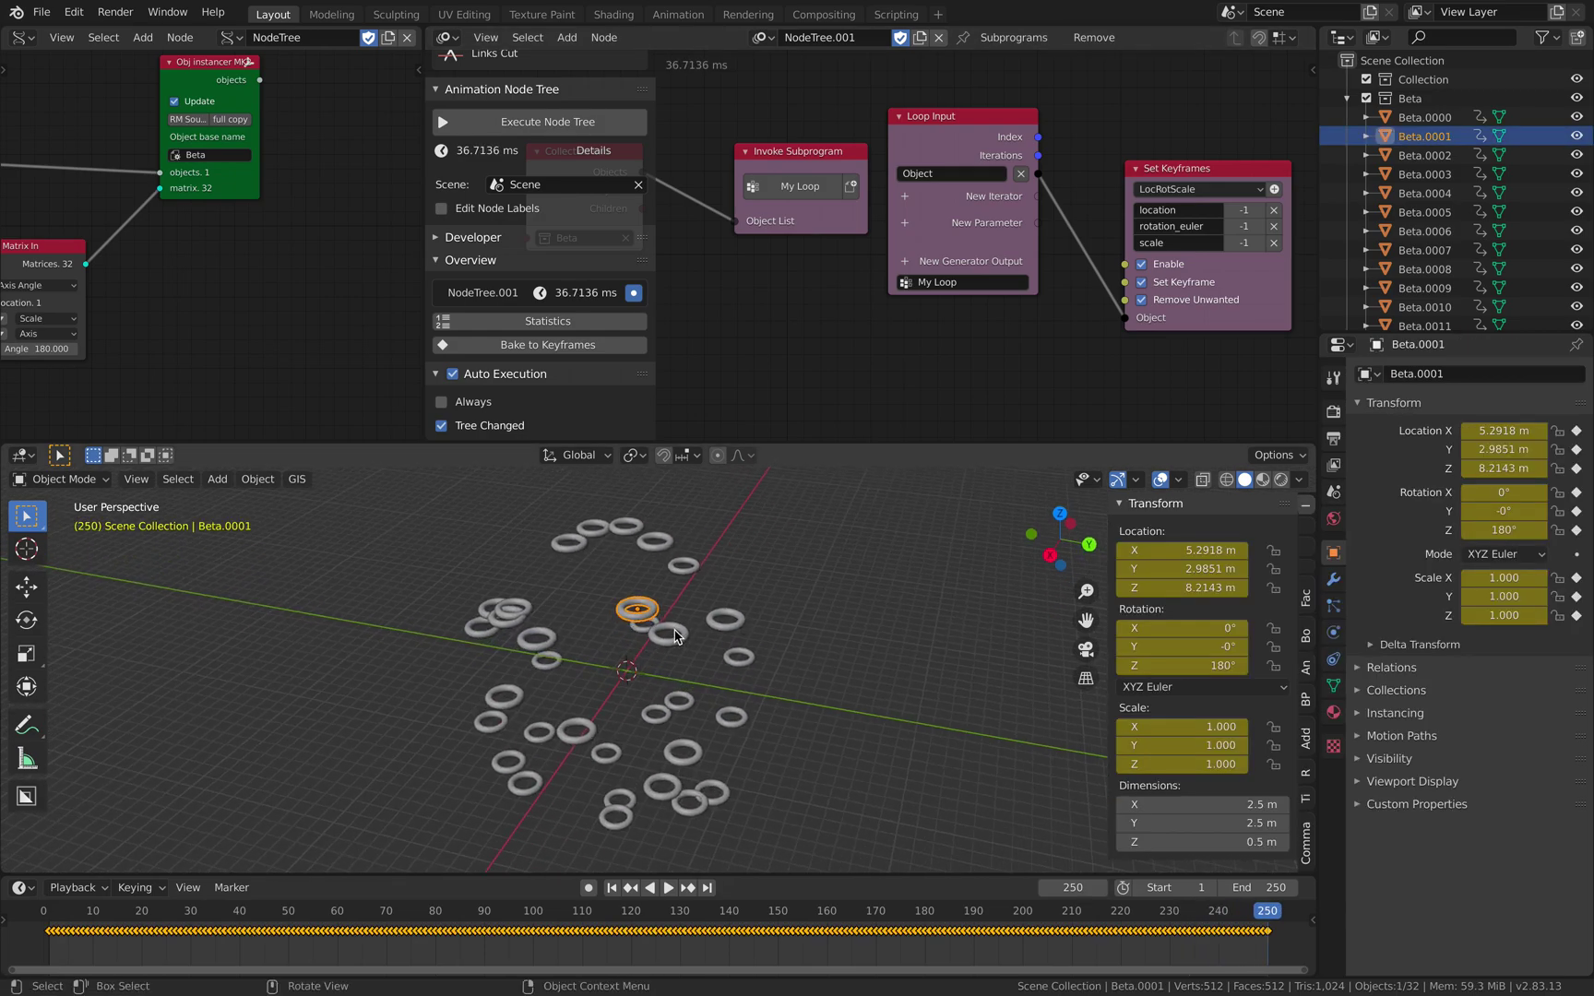
left_click_drag(1312, 448, 741, 477)
left_click(745, 455)
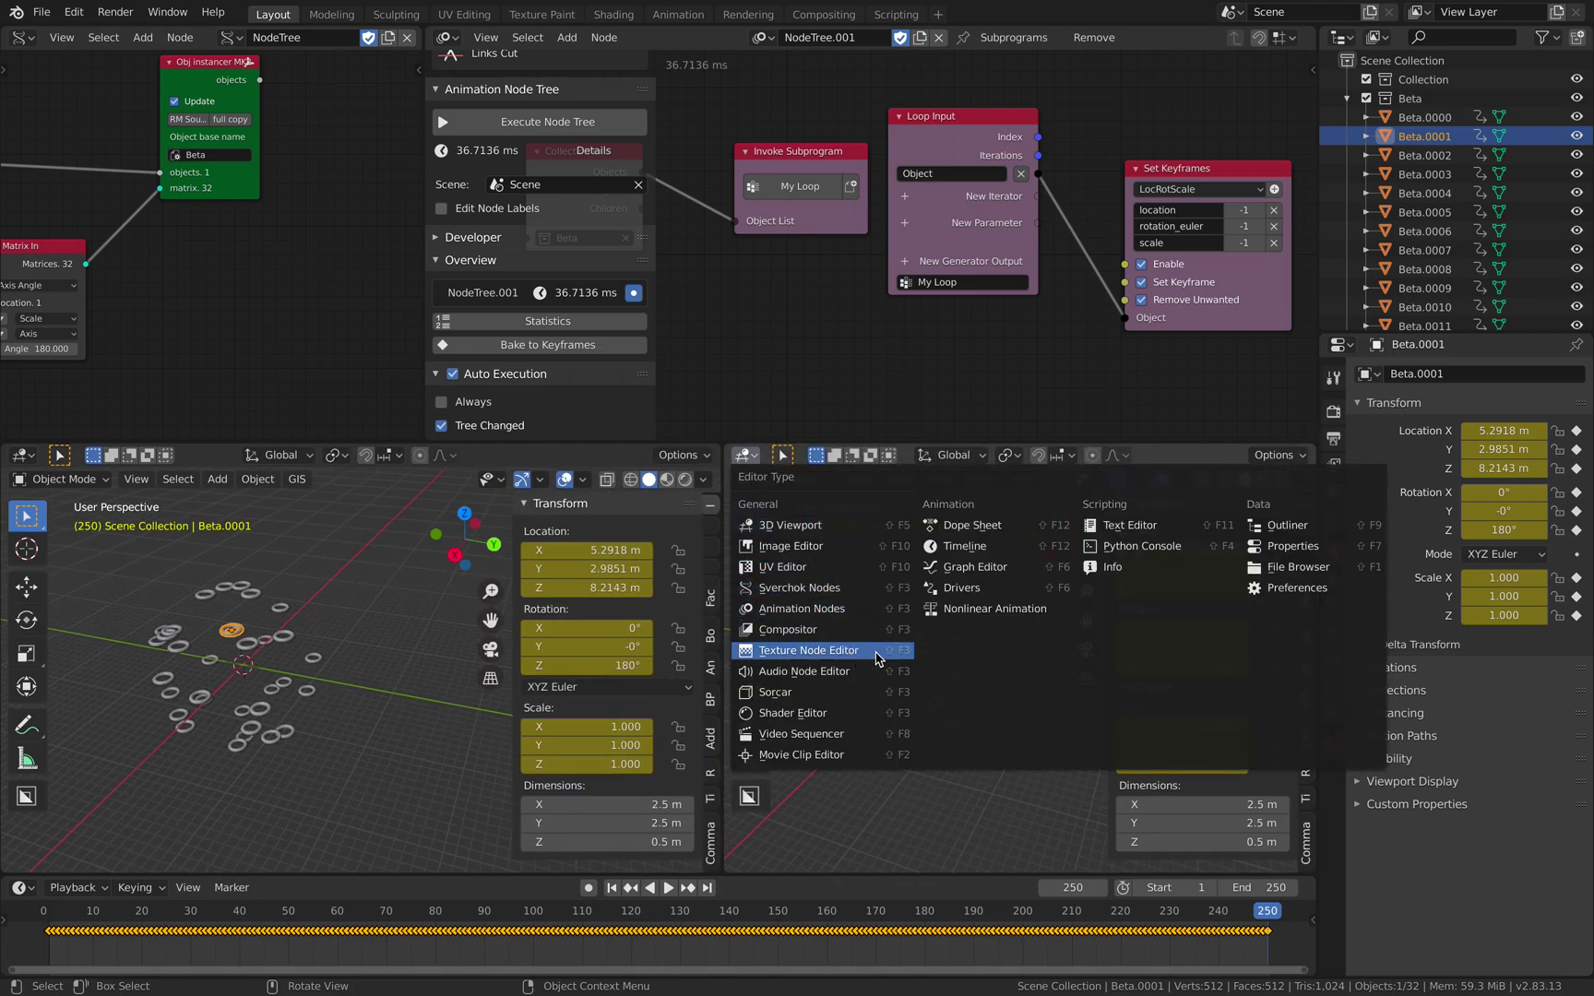
left_click(971, 569)
scroll(1061, 558, "up", 5)
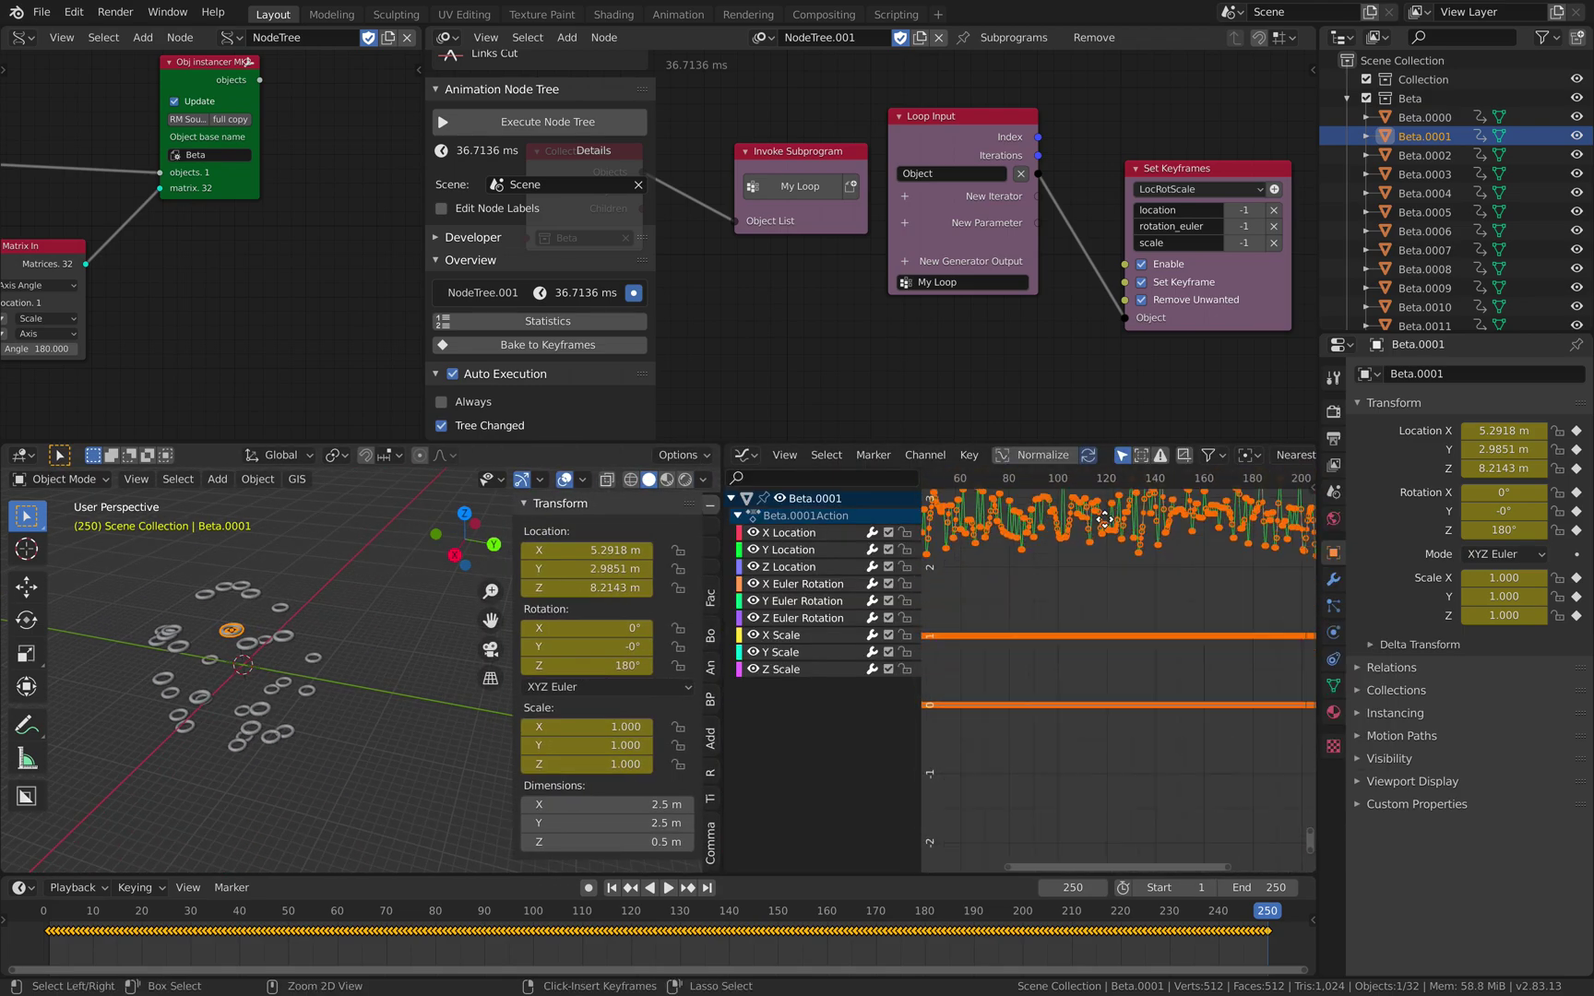
middle_click_drag(1108, 557, 1119, 587, "ctrl")
middle_click_drag(1043, 548, 1310, 590)
left_click(1064, 600)
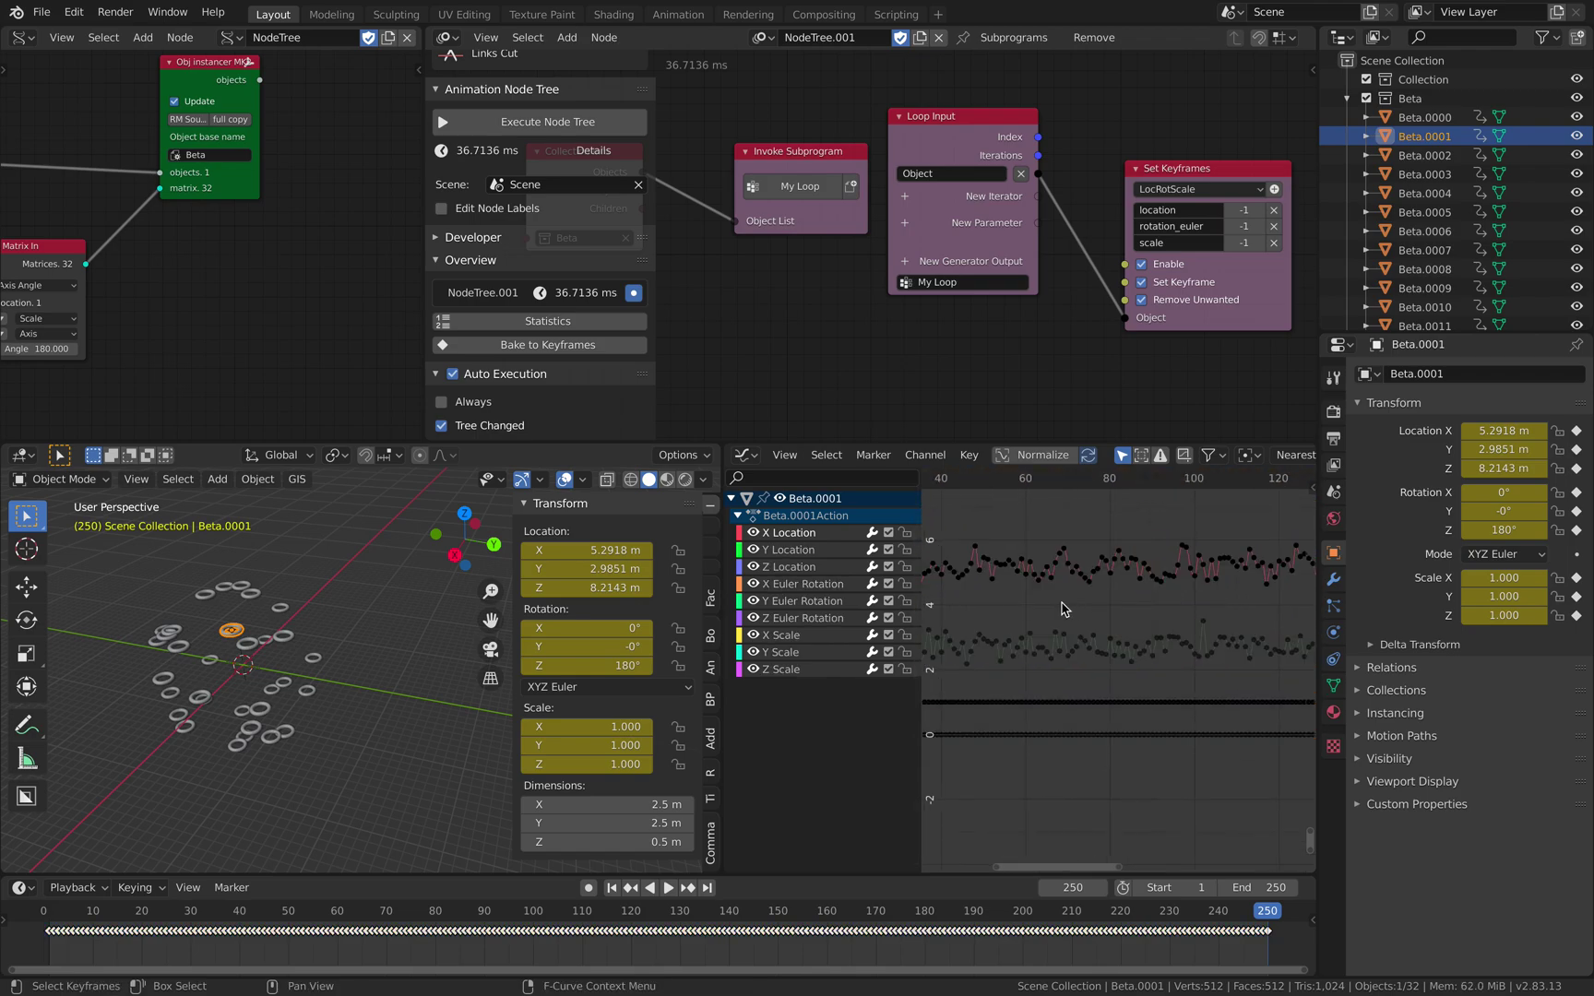
- Select all rings and examine their combined animation curves in the Graph Editor
key("a")
key("a")
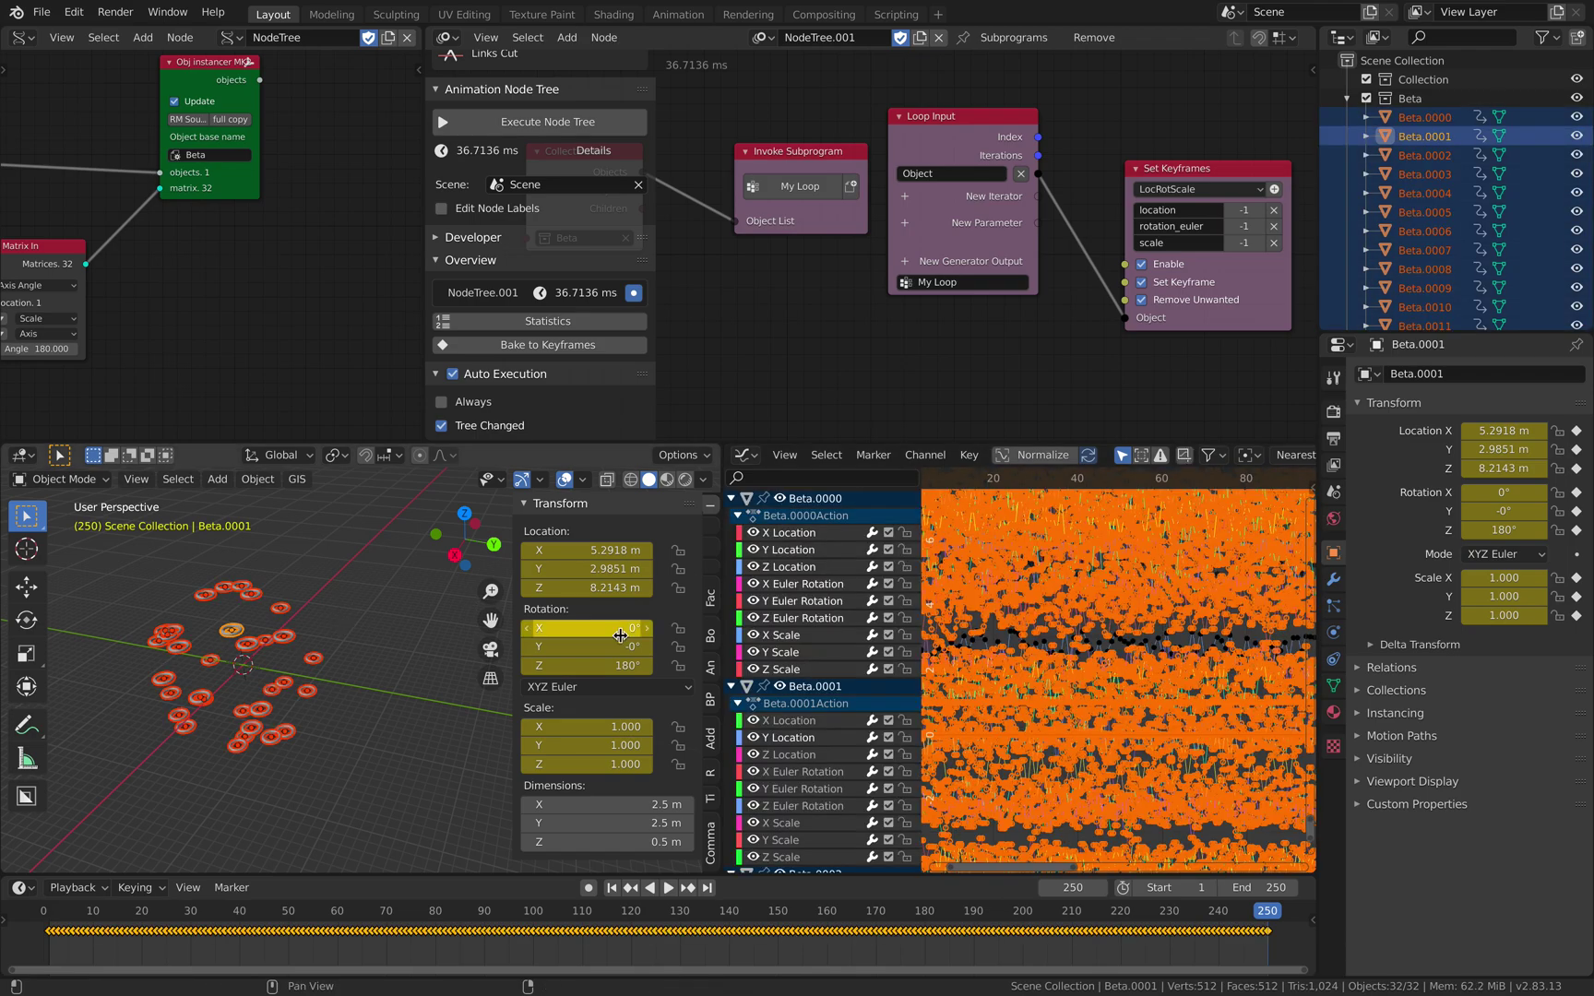
middle_click_drag(1081, 646, 1082, 594, "ctrl")
left_click(1062, 527)
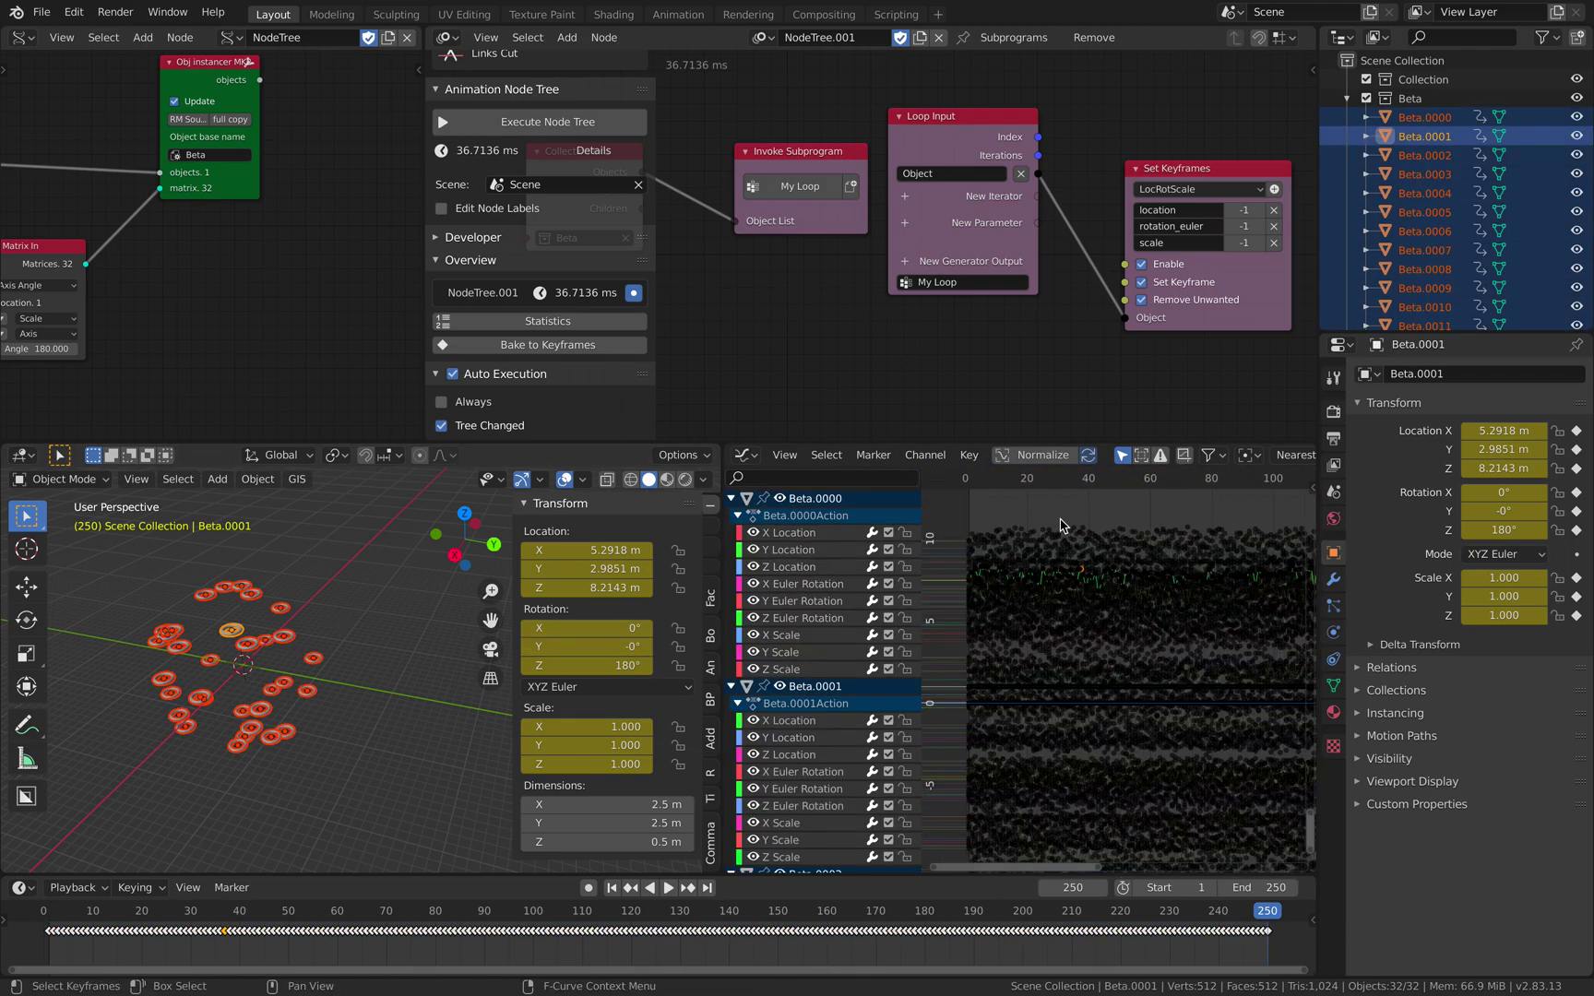
- Close the Graph Editor area so the 3D viewport fills its space, frame the rings and deselect everything
left_click_drag(717, 446, 855, 491)
key("KP_Decimal")
key("alt+a")
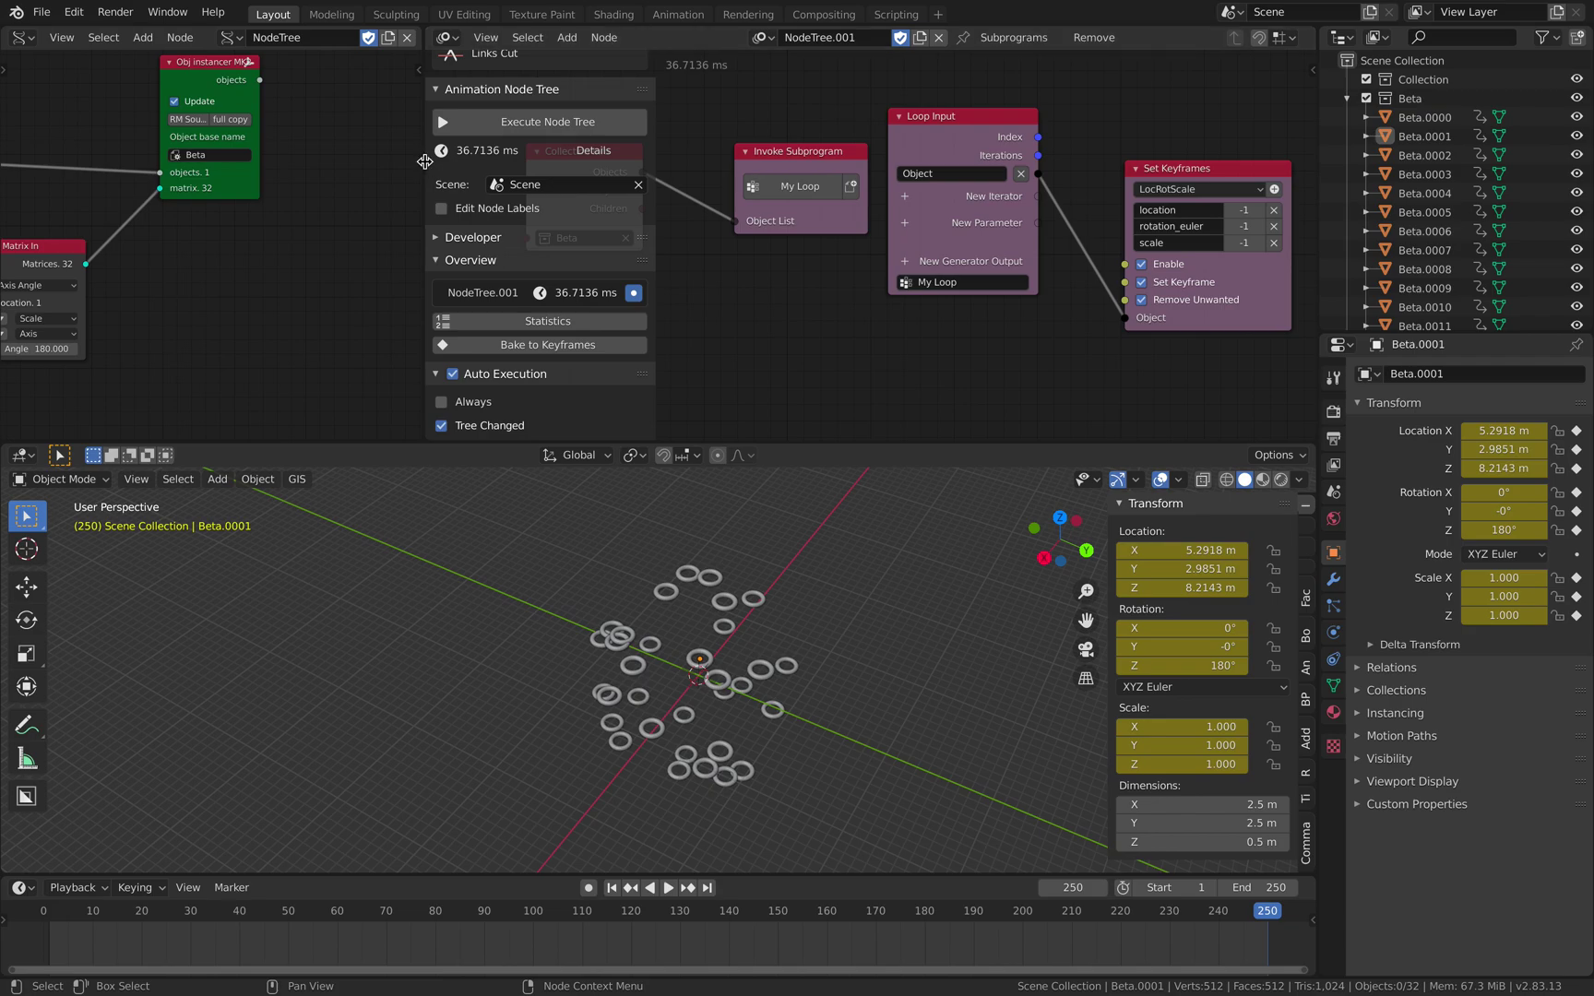
- Widen the Sverchok node editor and hide the tool panel in the Animation Nodes editor
left_click_drag(425, 167, 777, 169)
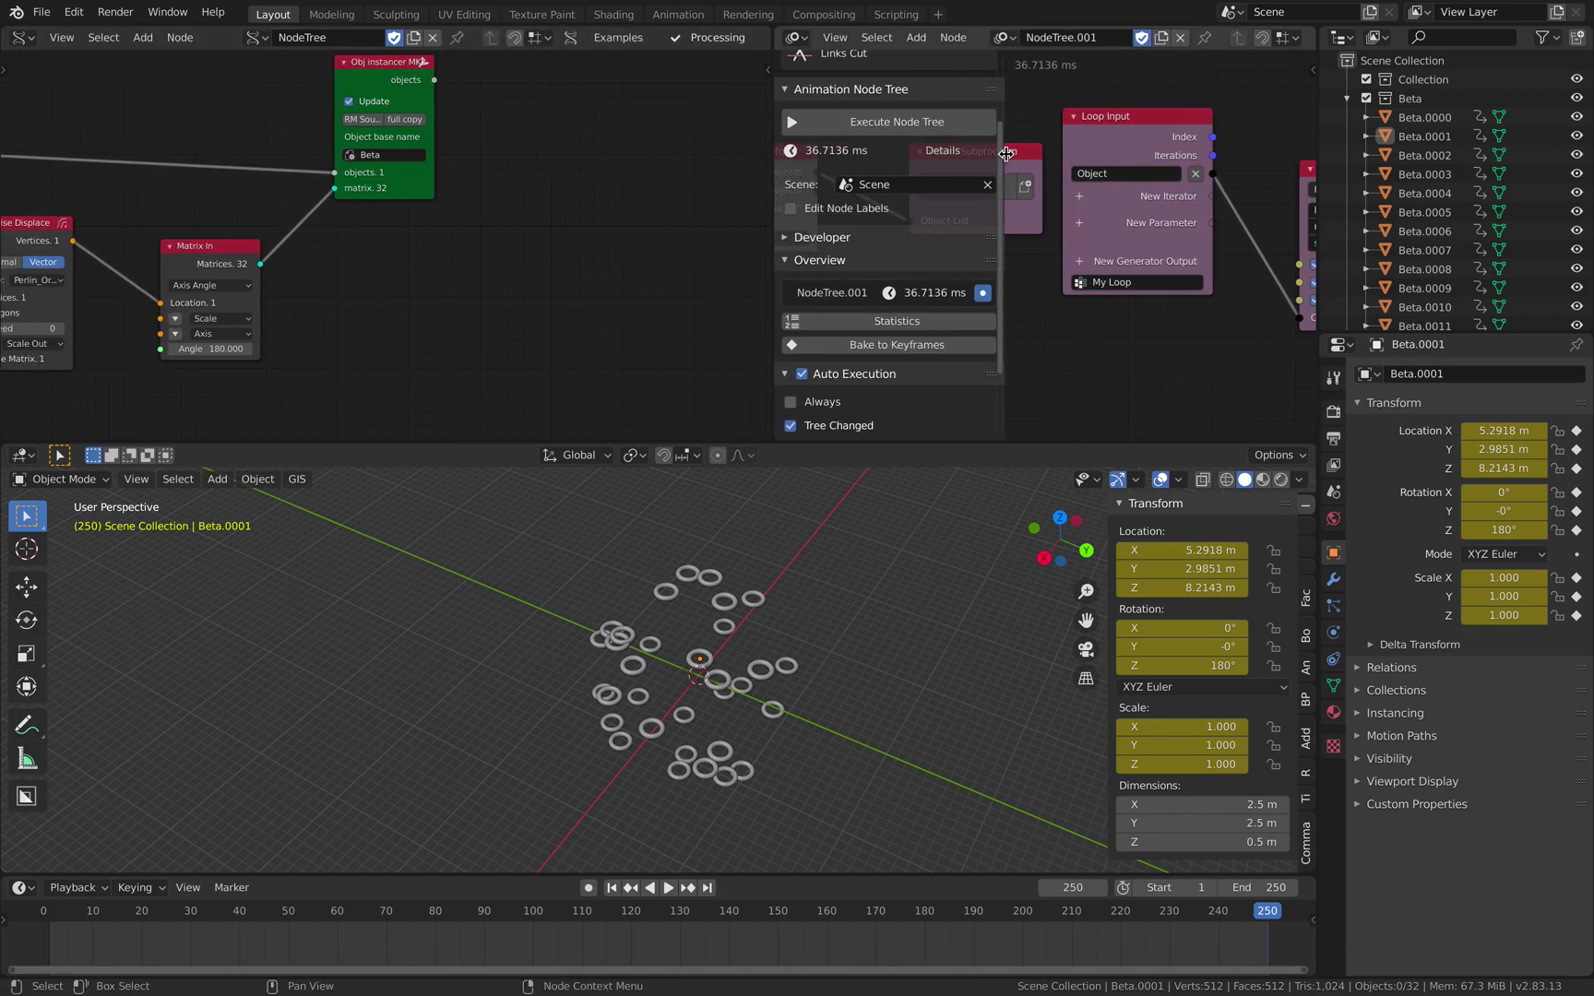
left_click_drag(1006, 154, 768, 151)
middle_click_drag(875, 200, 1071, 211)
- Play the baked ring animation briefly in the 3D viewport and stop it
scroll(760, 629, "up", 3)
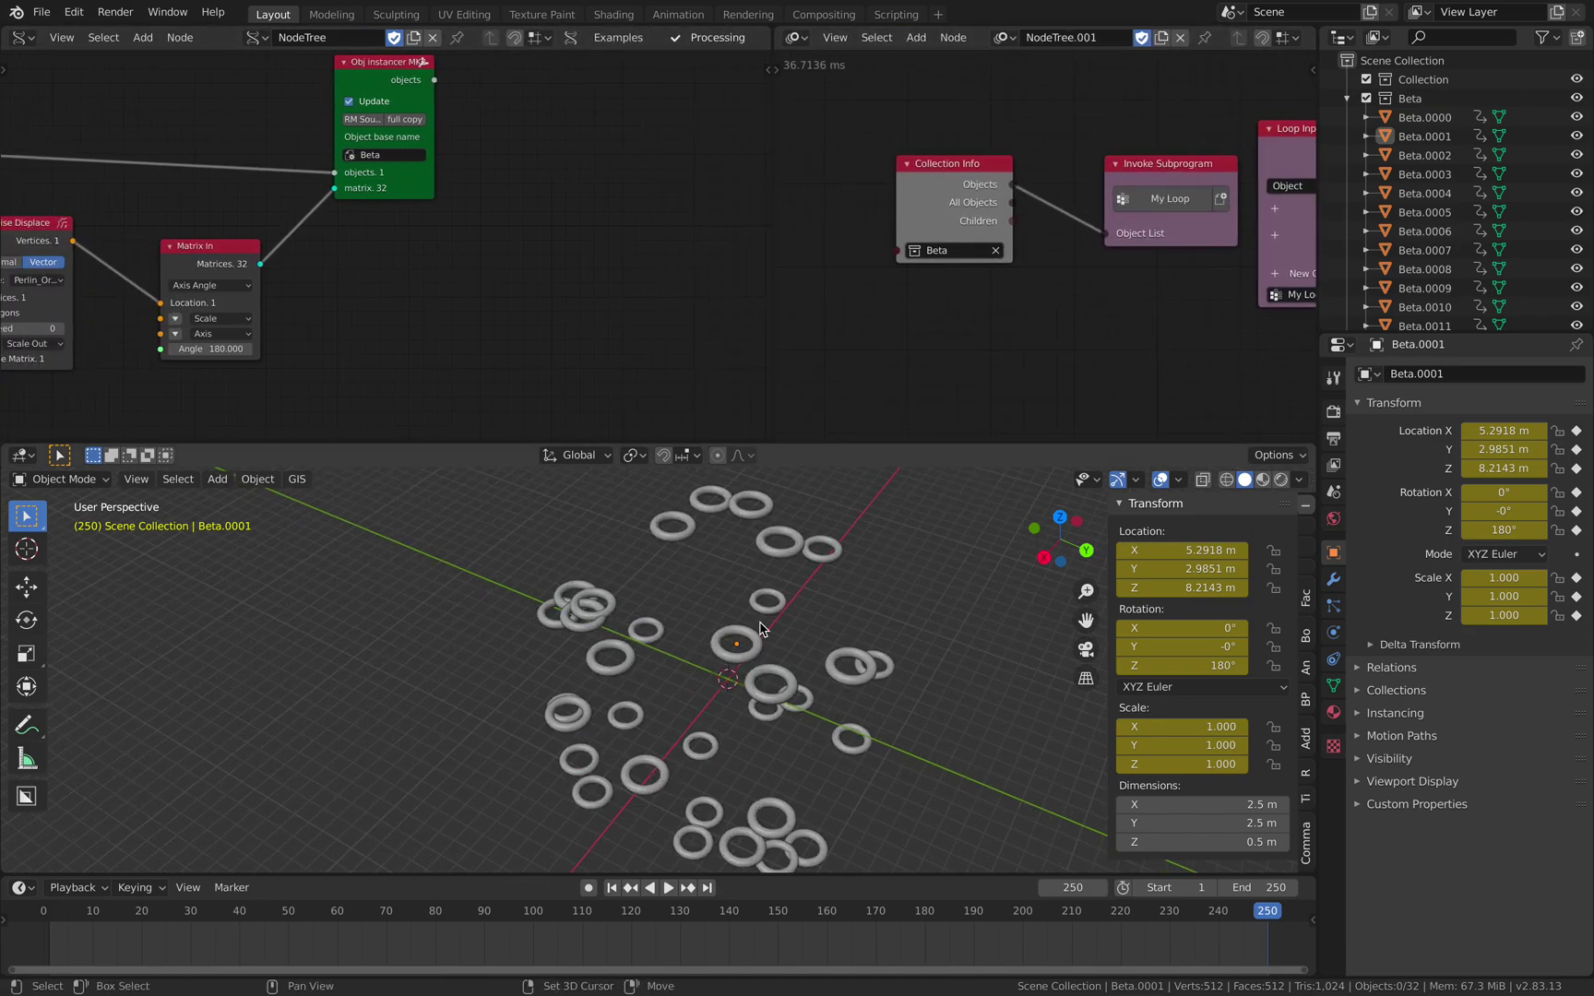
scroll(760, 629, "down", 2)
key("space")
key("space")
middle_click_drag(748, 651, 755, 643)
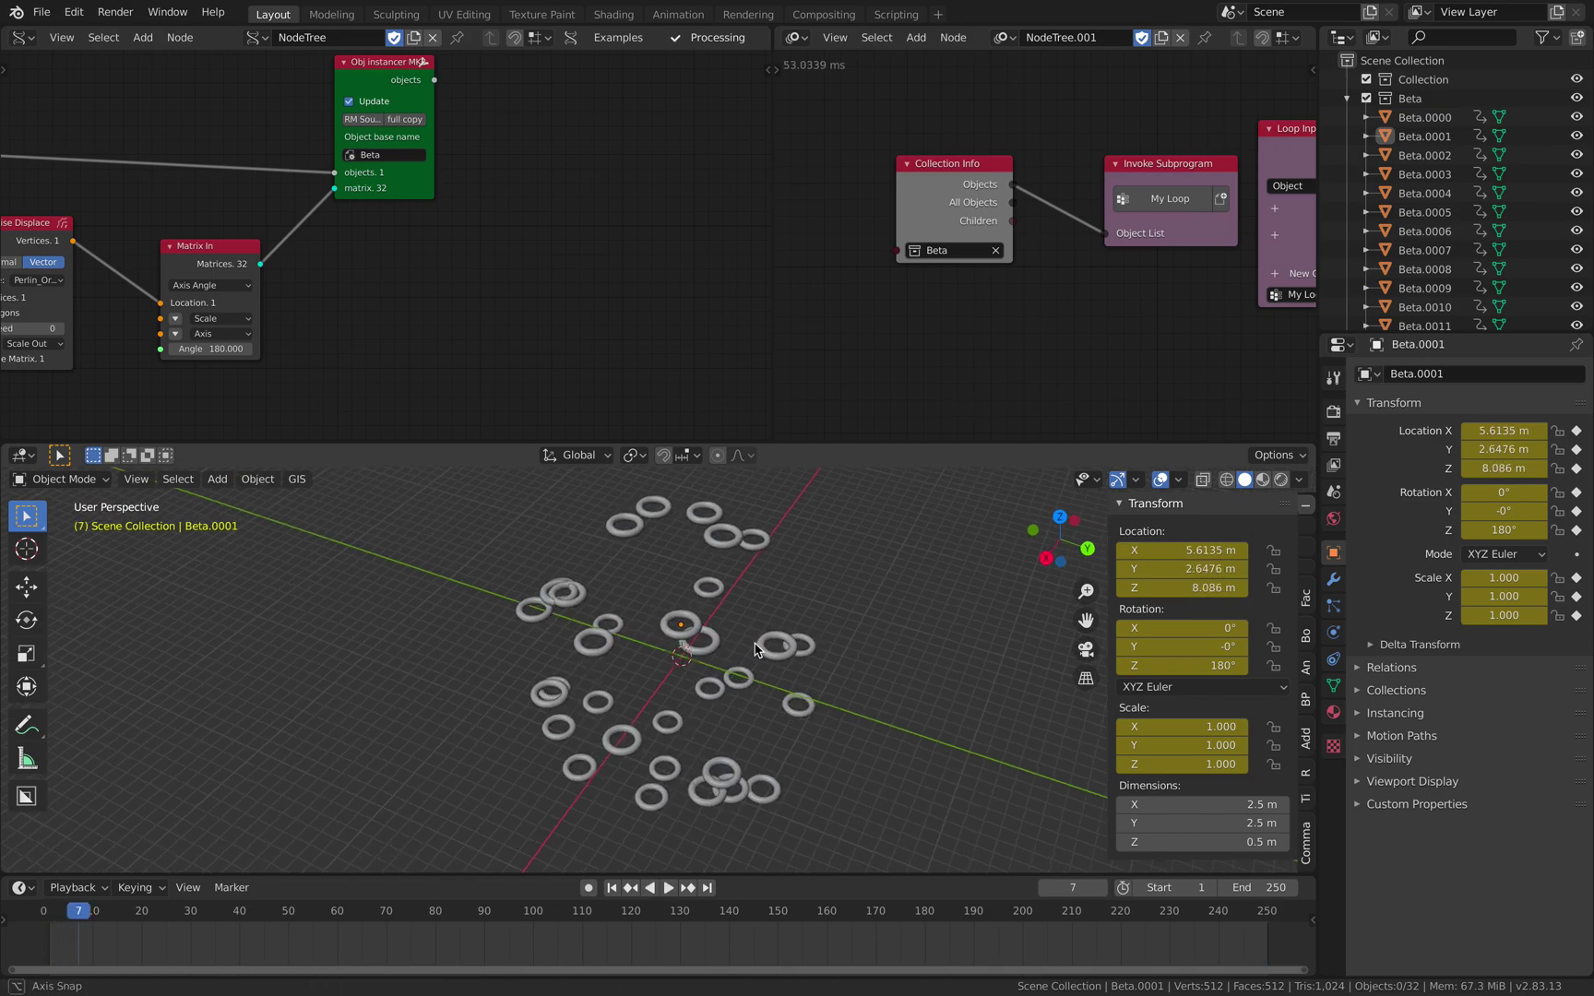
- Widen the Sverchok editor further and fit the whole node tree in it
middle_click_drag(570, 248, 780, 266)
left_click_drag(772, 257, 921, 249)
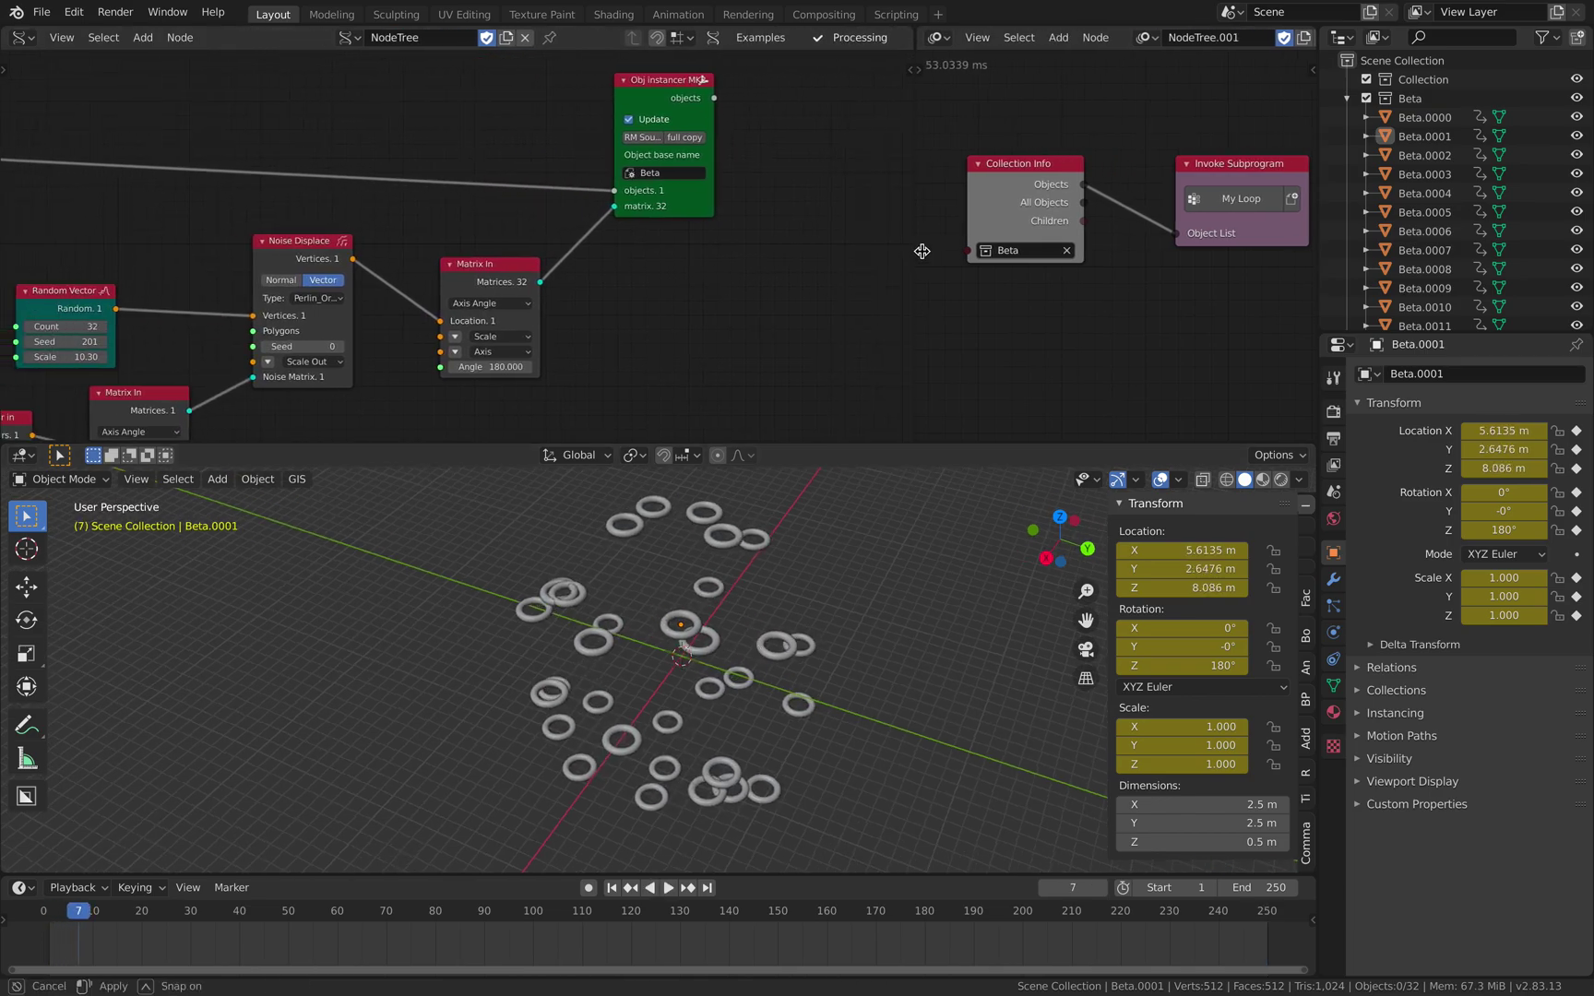
middle_click_drag(650, 305, 730, 265)
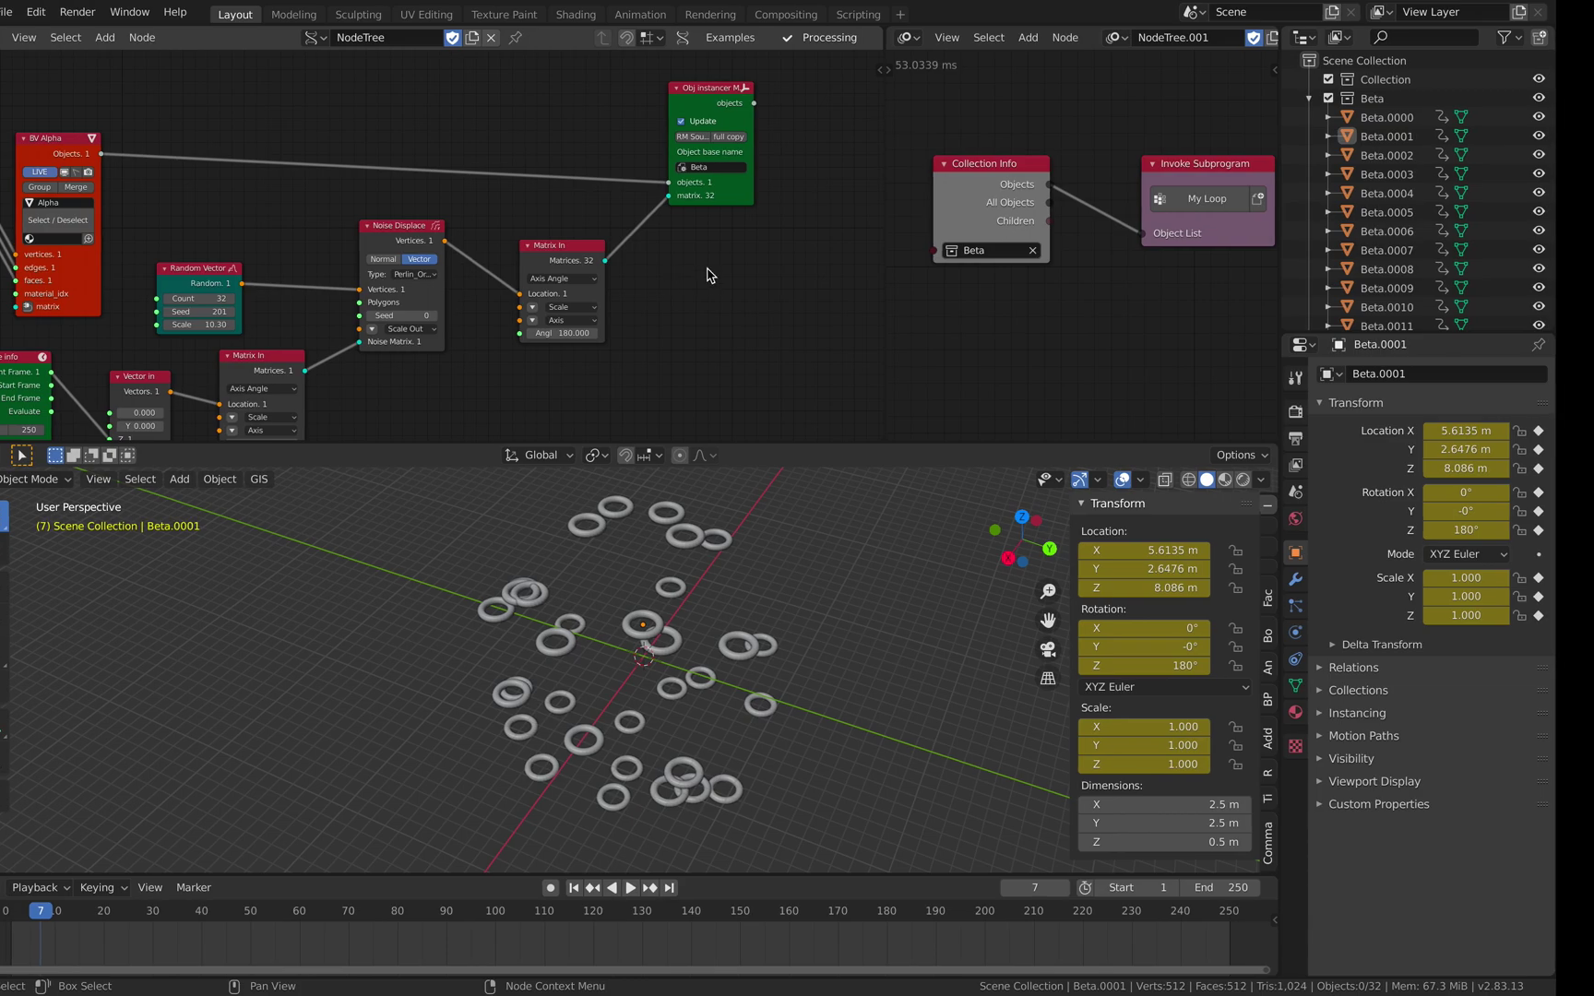
middle_click_drag(713, 318, 741, 277)
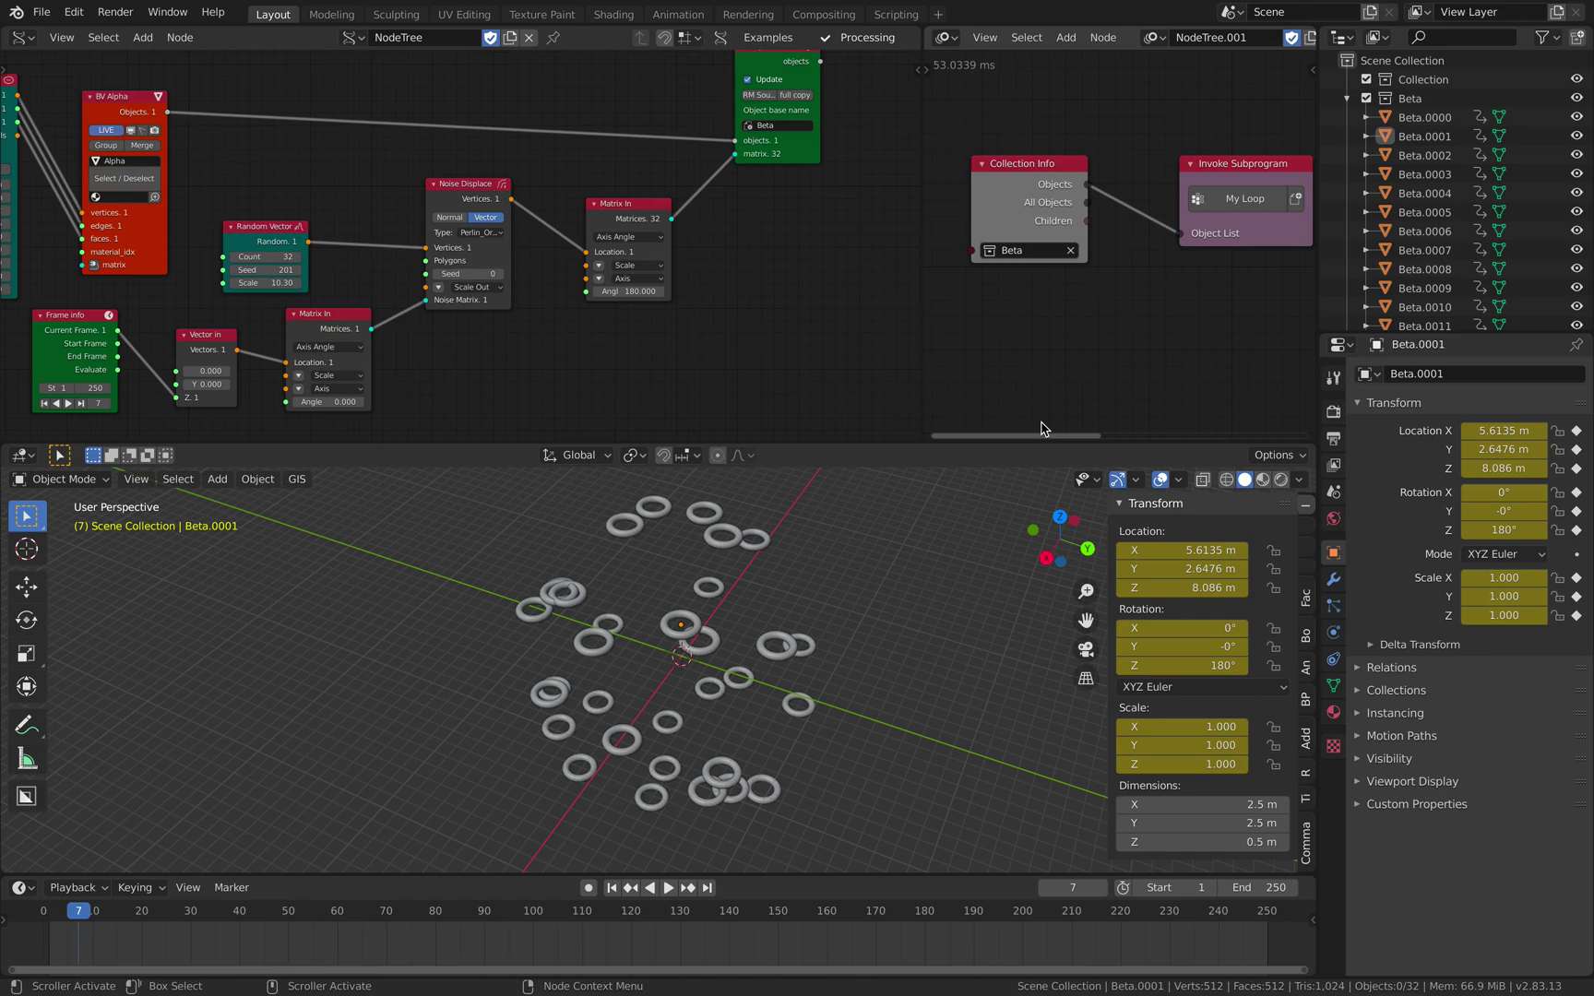
key("Home")
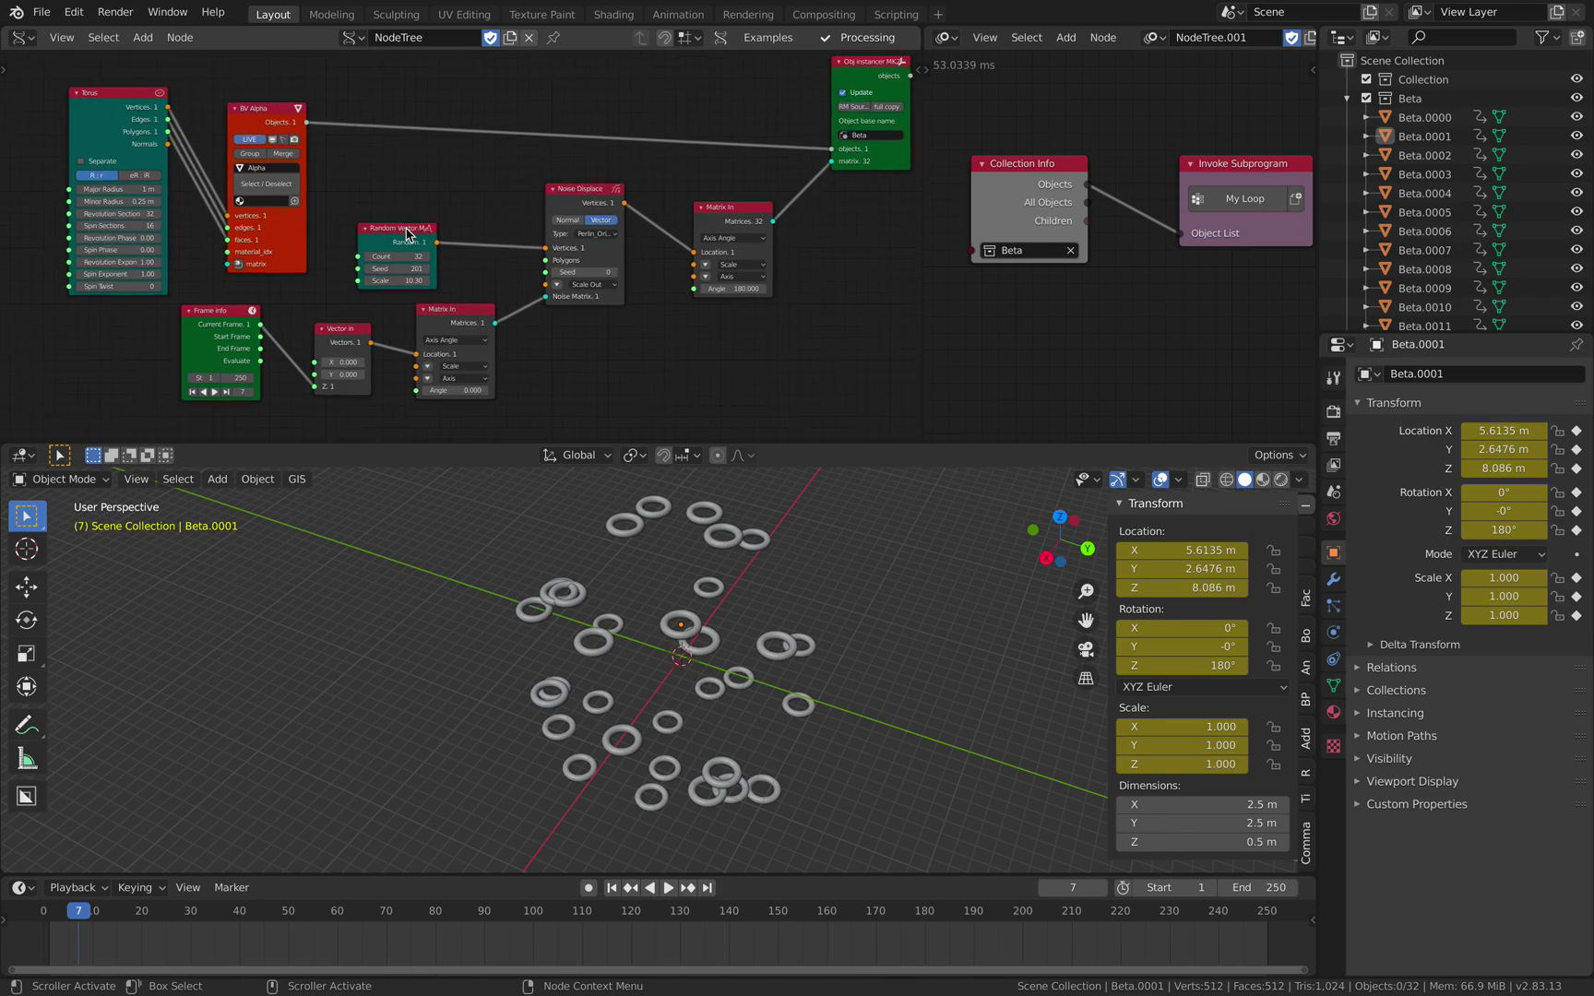
- Move the Random Vector node closer to Noise Displace and shift the BV Alpha node further from the Torus node
left_click_drag(406, 233, 449, 194)
middle_click_drag(509, 185, 475, 193)
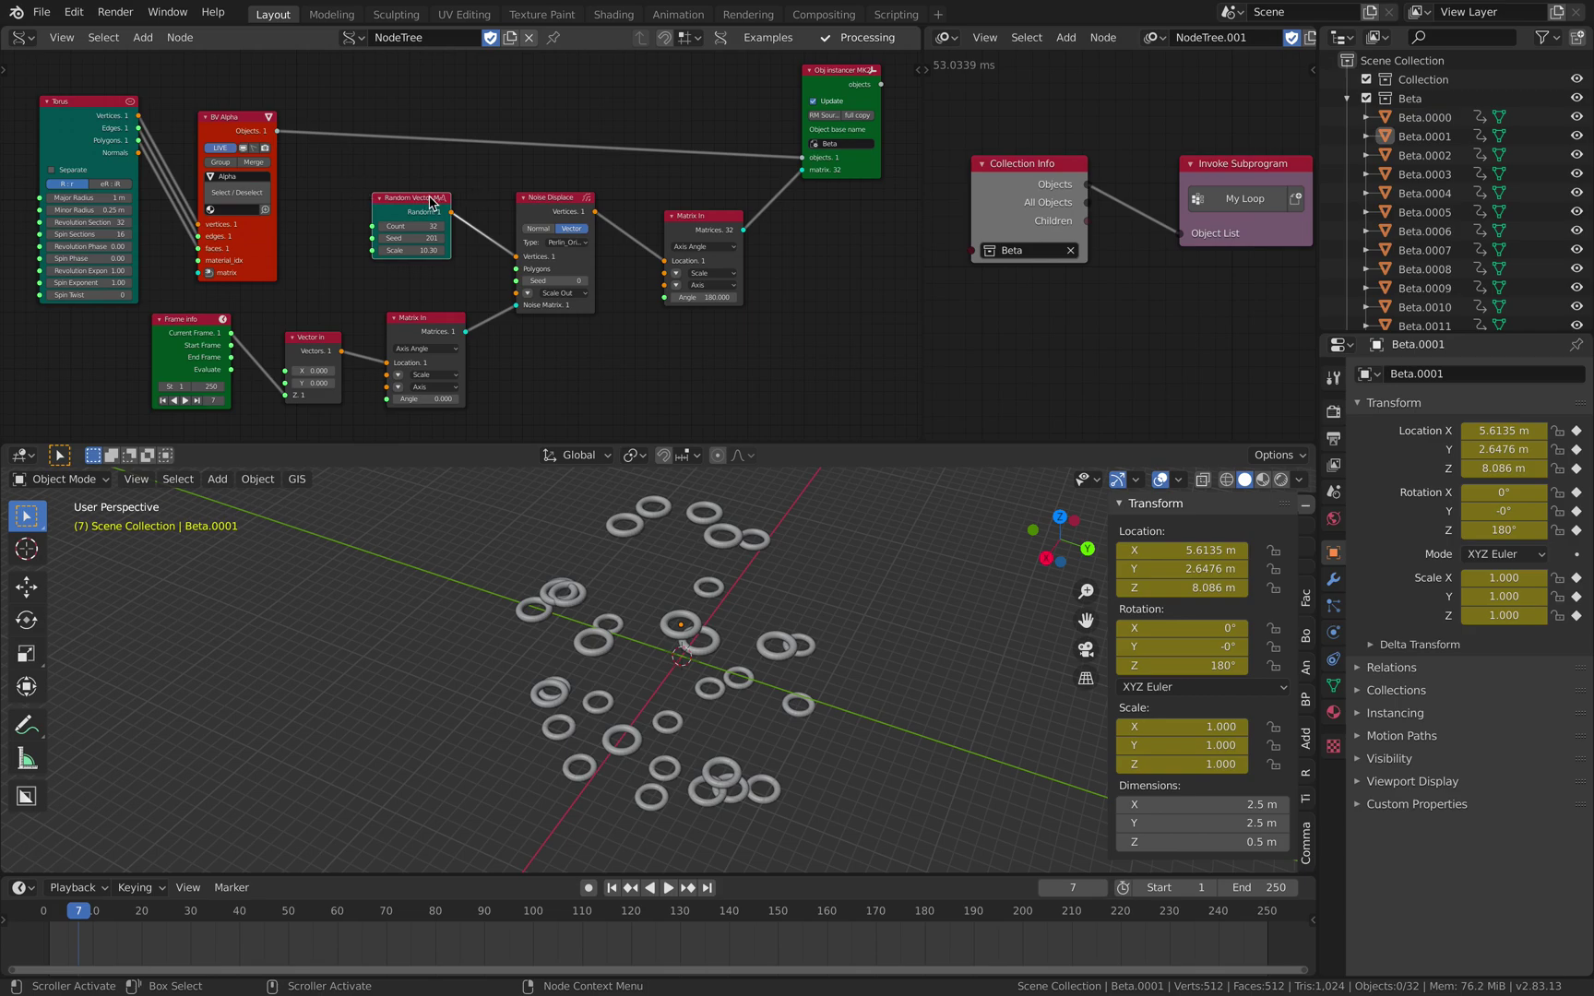
scroll(430, 201, "up", 2)
left_click_drag(223, 118, 263, 89)
middle_click_drag(326, 122, 489, 108)
scroll(477, 135, "down", 1)
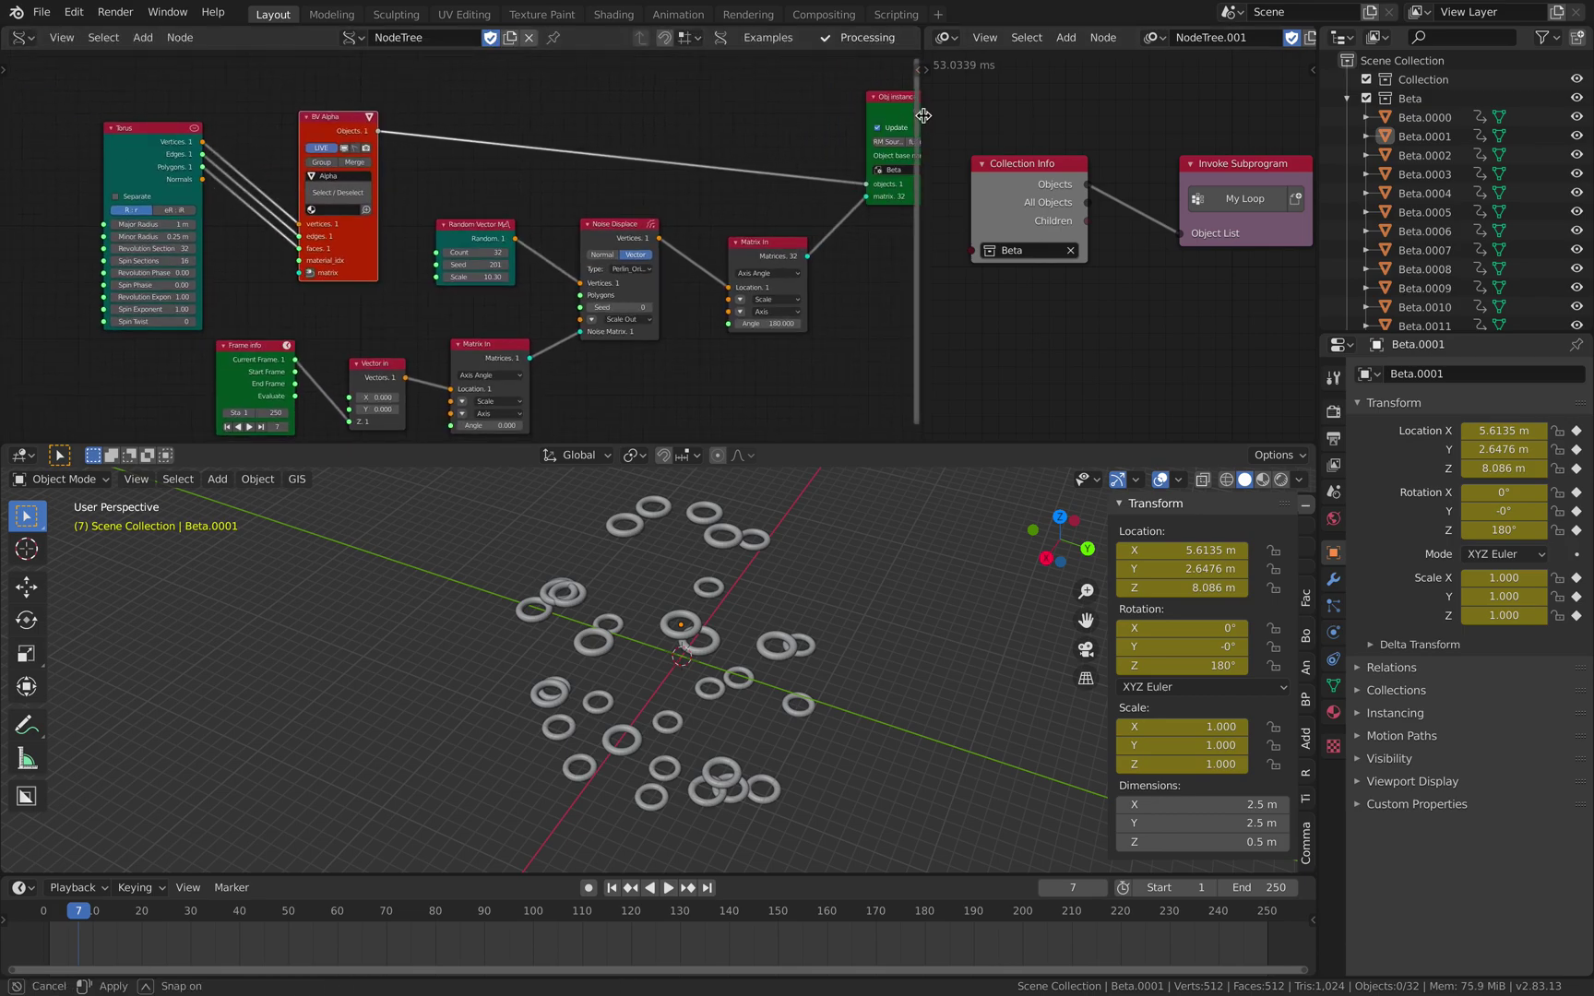
- Enlarge the Sverchok editor's width to fit the Obj Instancer node and move the BV Alpha node up and closer to Torus
left_click_drag(924, 115, 978, 116)
middle_click_drag(843, 112, 744, 93)
scroll(831, 137, "up", 1)
left_click_drag(865, 171, 865, 172)
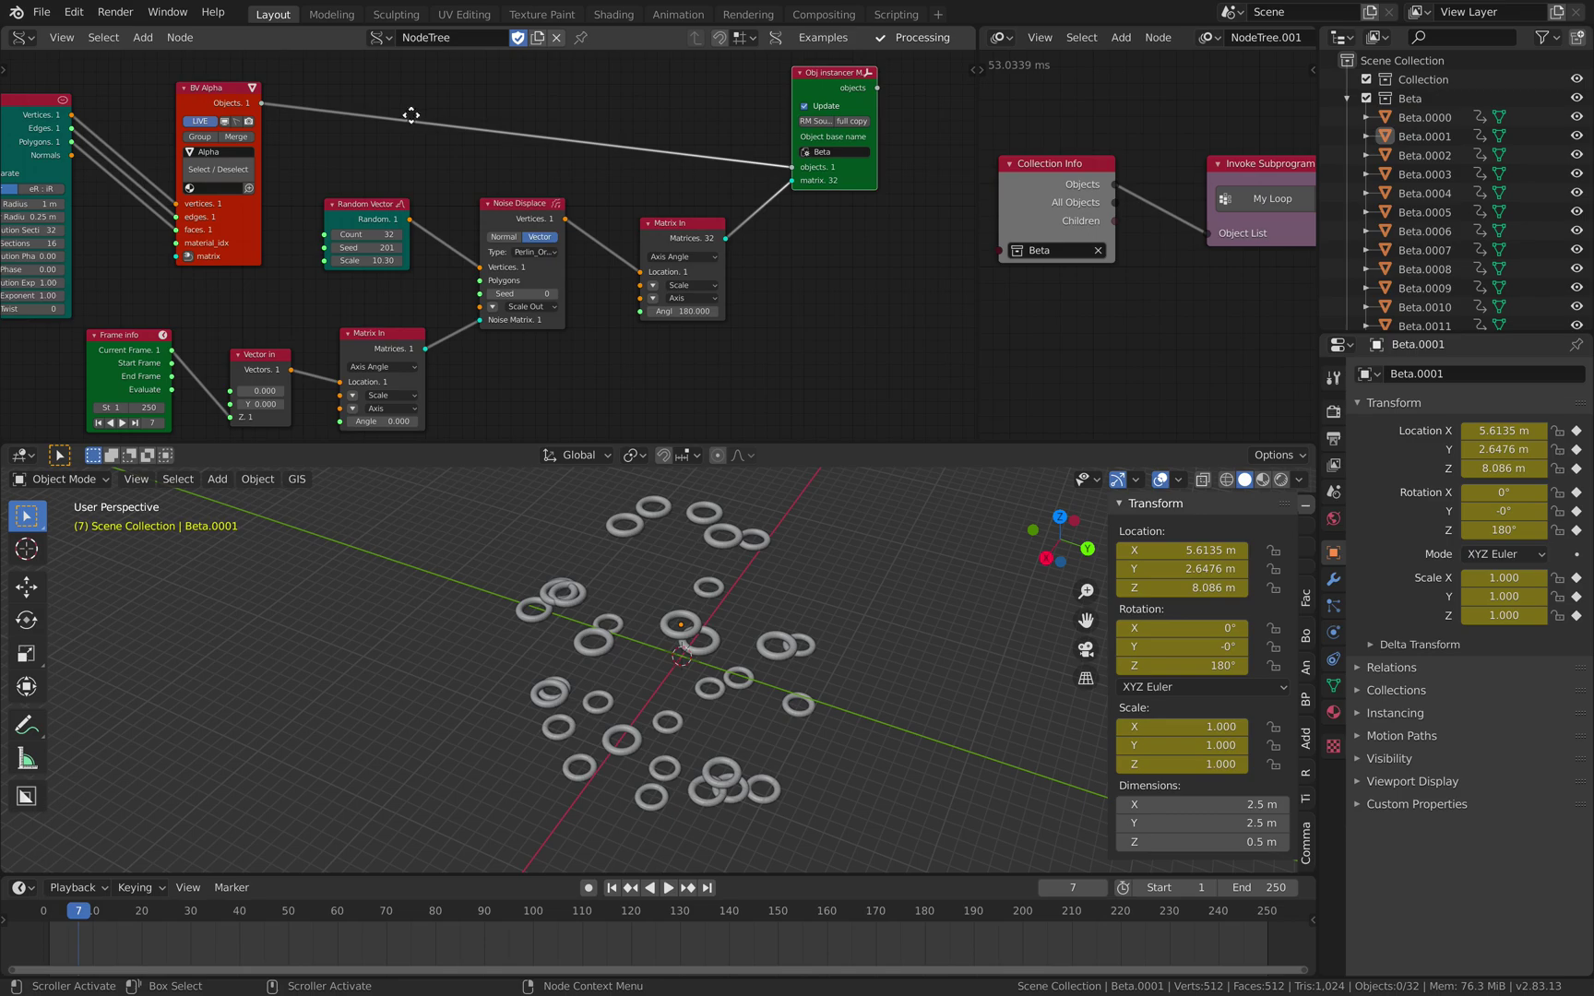
middle_click_drag(412, 115, 423, 132)
left_click_drag(254, 114, 224, 94)
middle_click_drag(383, 103, 412, 111)
scroll(411, 110, "down", 1)
middle_click_drag(422, 116, 450, 111)
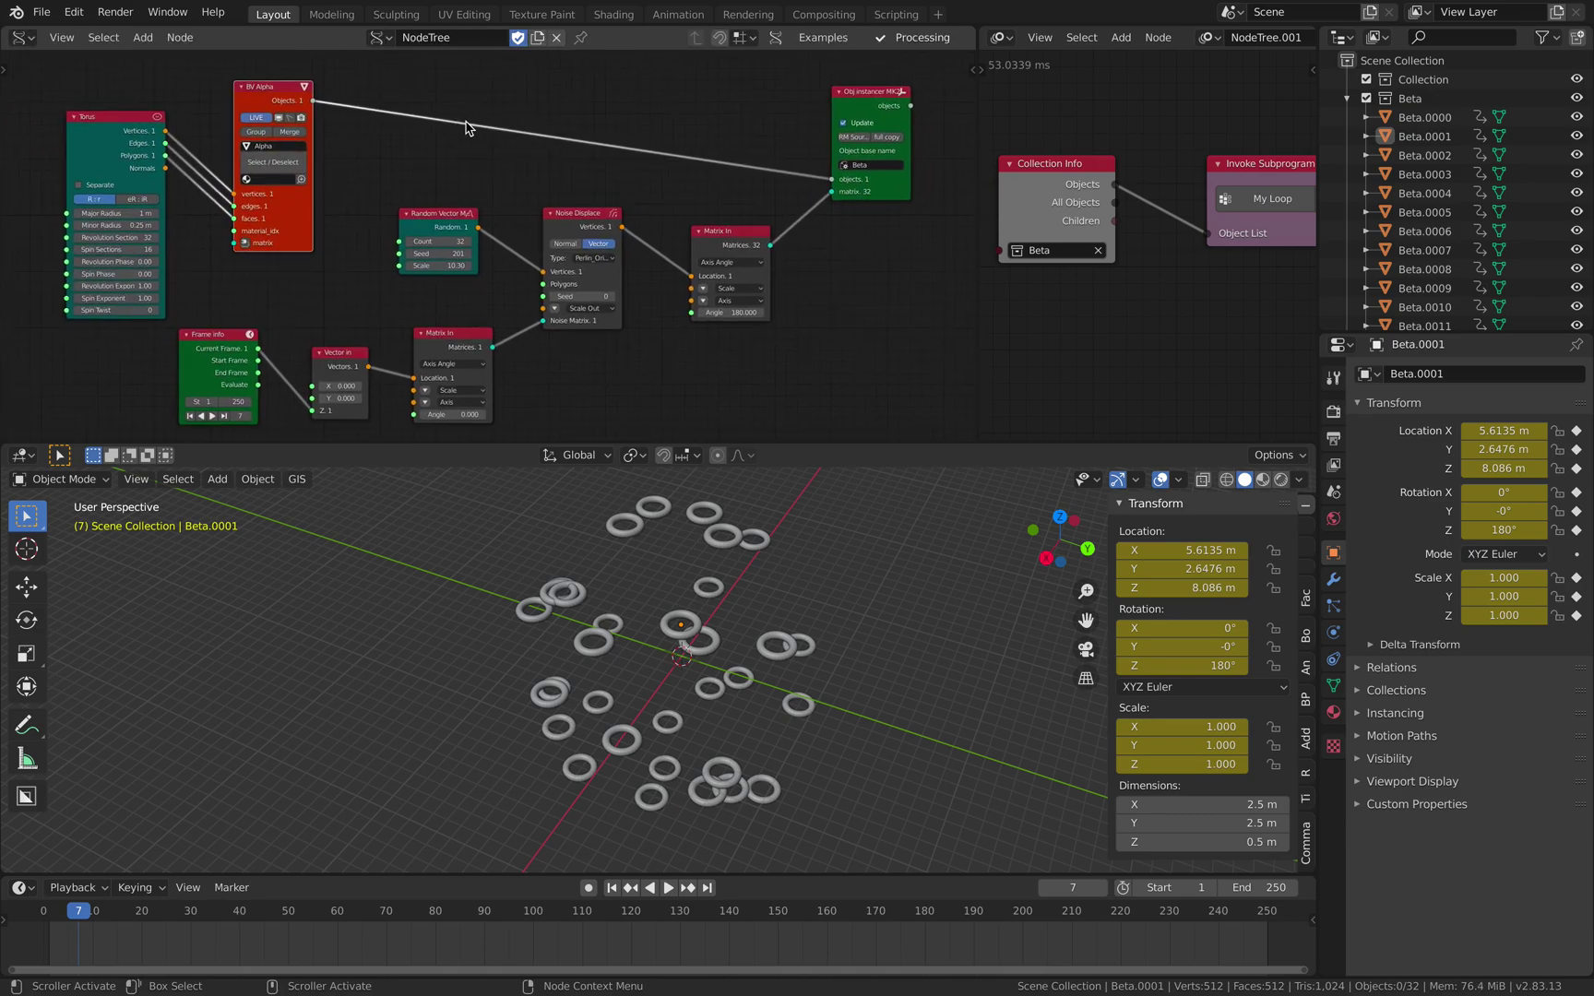
- Increase the height of the node editors and nudge the BV Alpha node away from the Torus node
left_click_drag(694, 444, 687, 468)
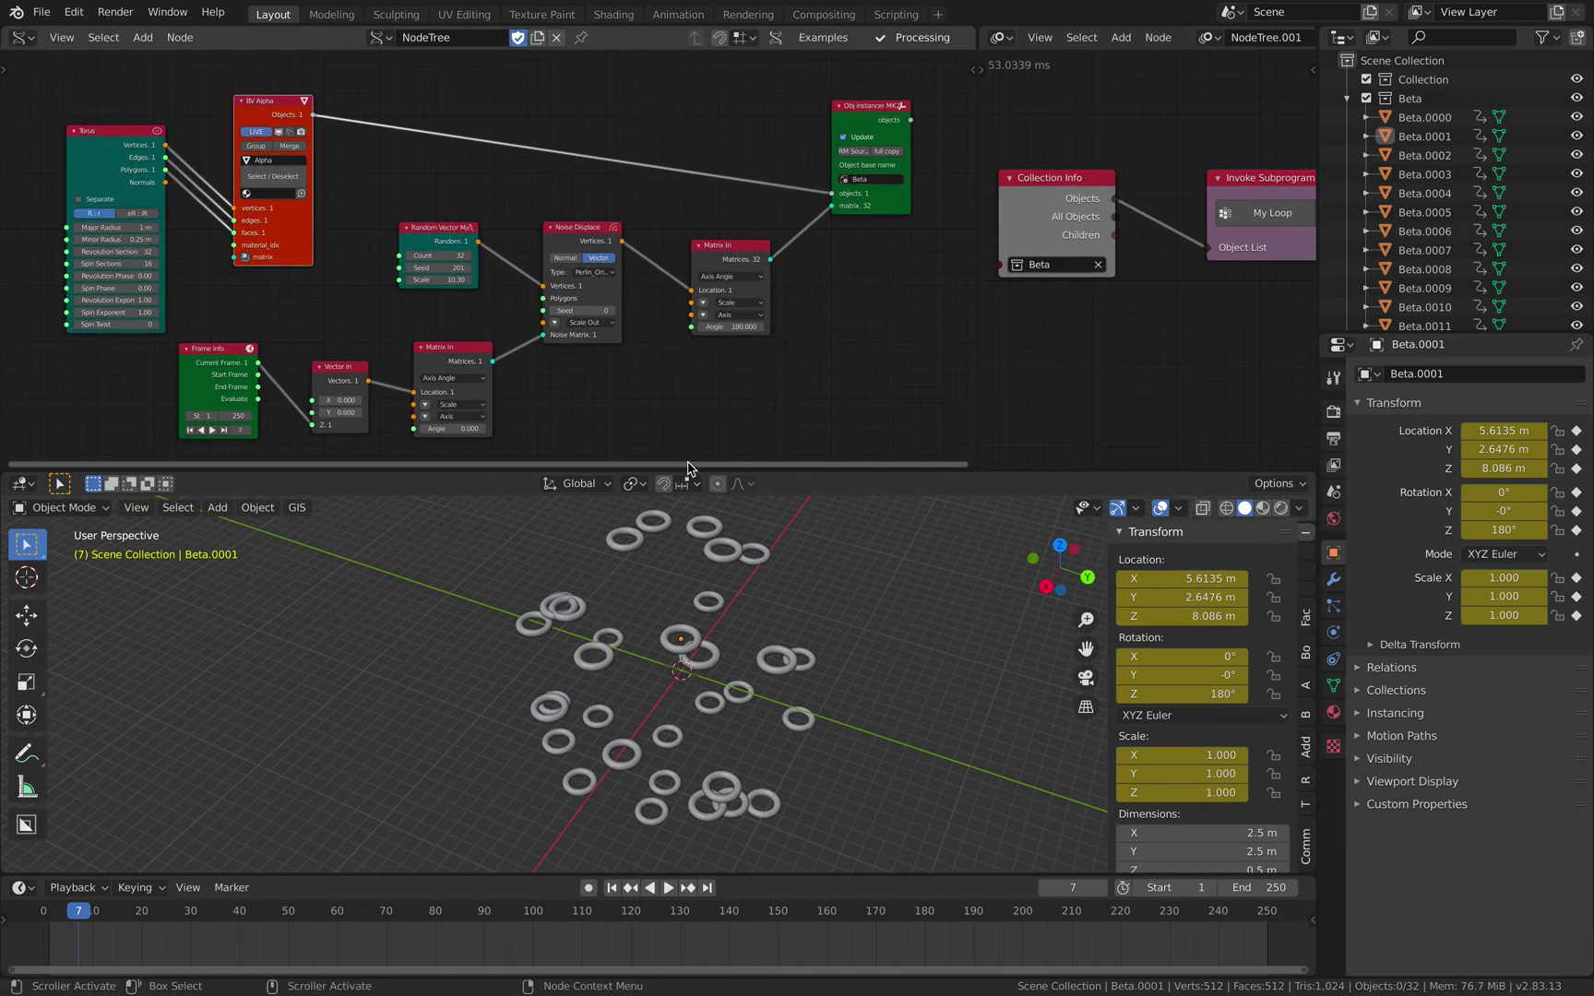
scroll(595, 332, "up", 1)
left_click_drag(238, 90, 260, 89)
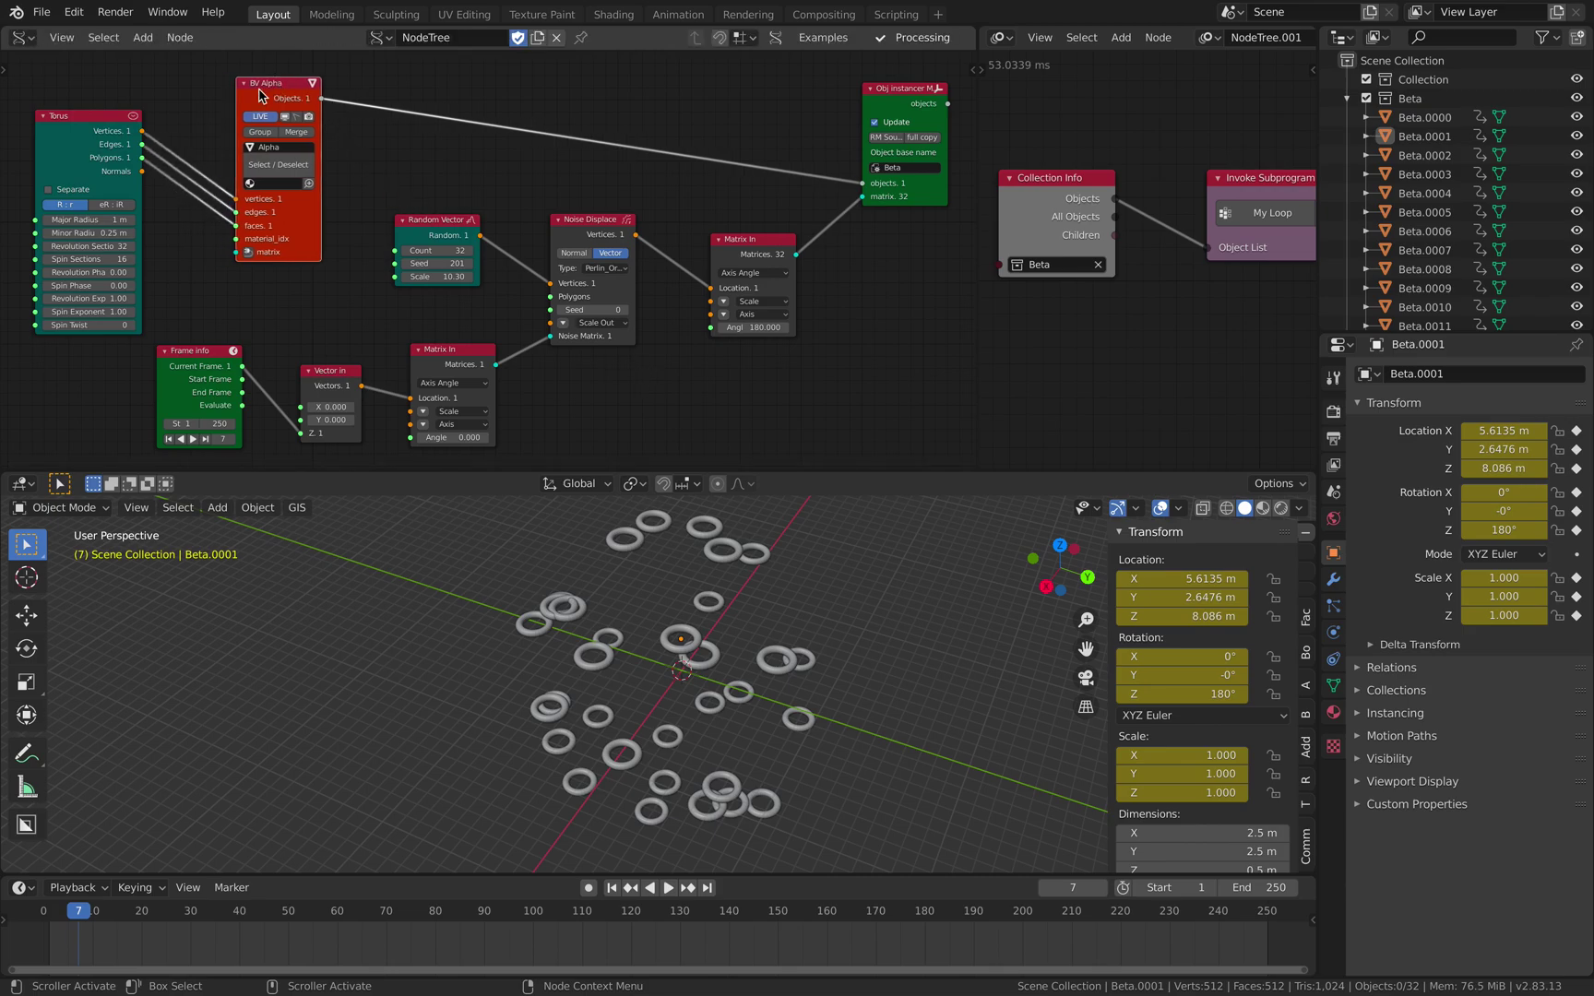
- Tidy the Sverchok tree by repositioning the Torus, BV Alpha, Random Vector, Noise Displace and final Matrix In nodes
left_click_drag(110, 115, 145, 108)
left_click_drag(248, 97, 273, 98)
left_click_drag(442, 218, 464, 224)
left_click_drag(577, 219, 589, 224)
key("h")
left_click(571, 226)
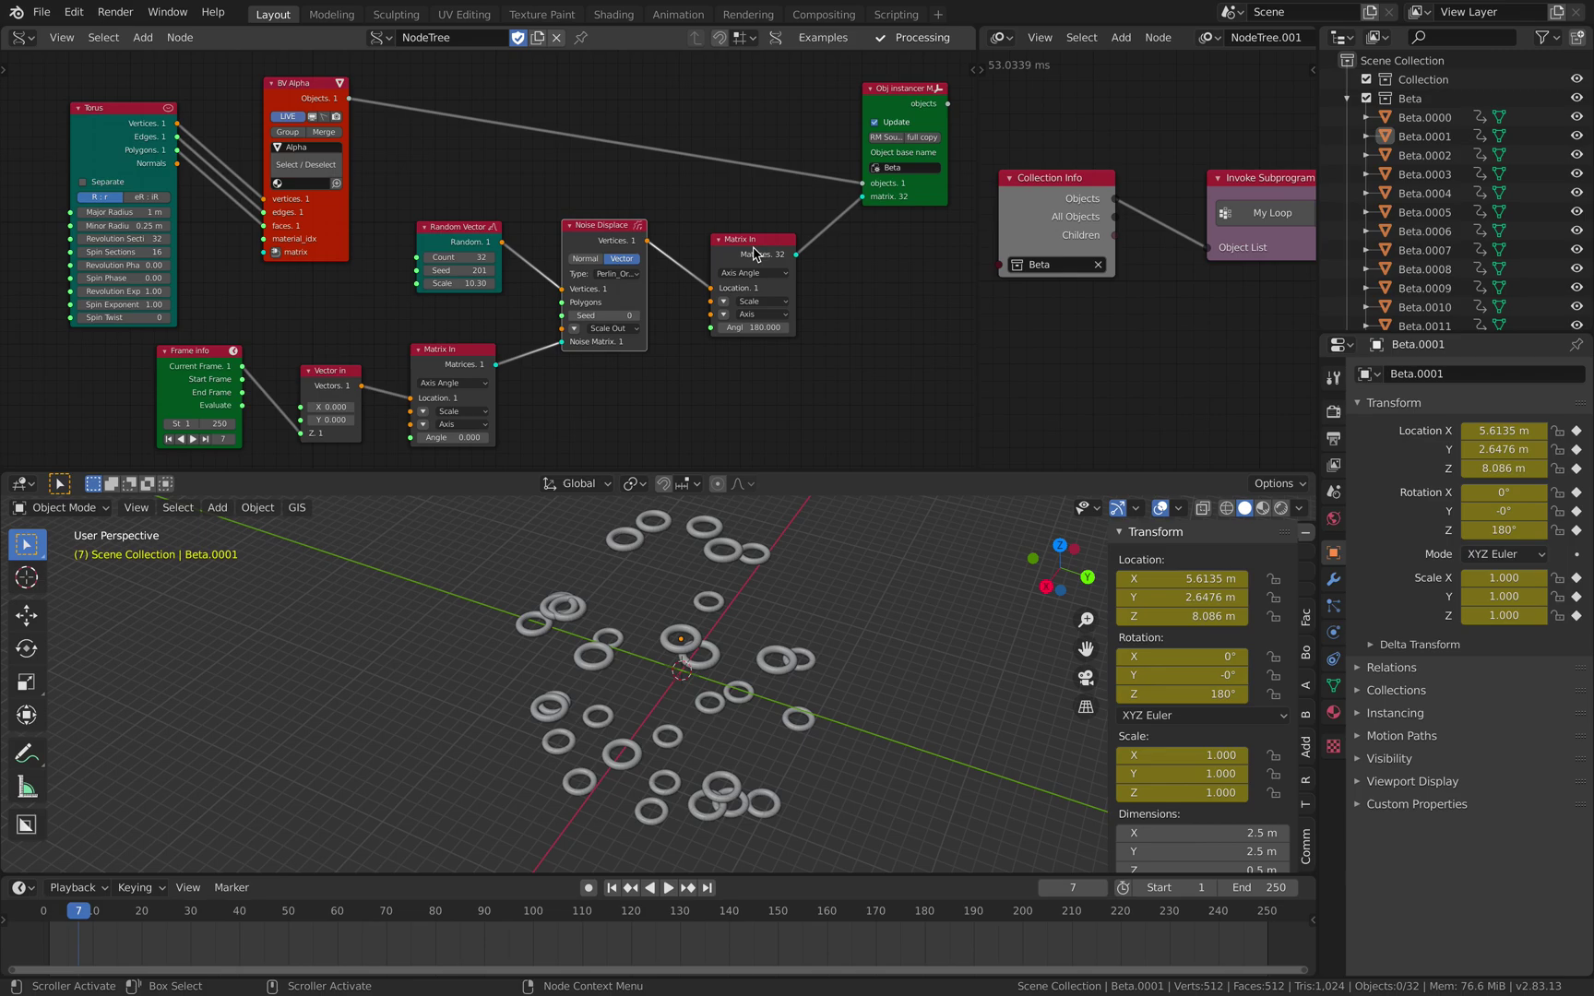
left_click_drag(752, 247, 740, 222)
- Review the keyframed ring motion by playing the timeline and viewing the rings from different angles
middle_click_drag(788, 616, 805, 616)
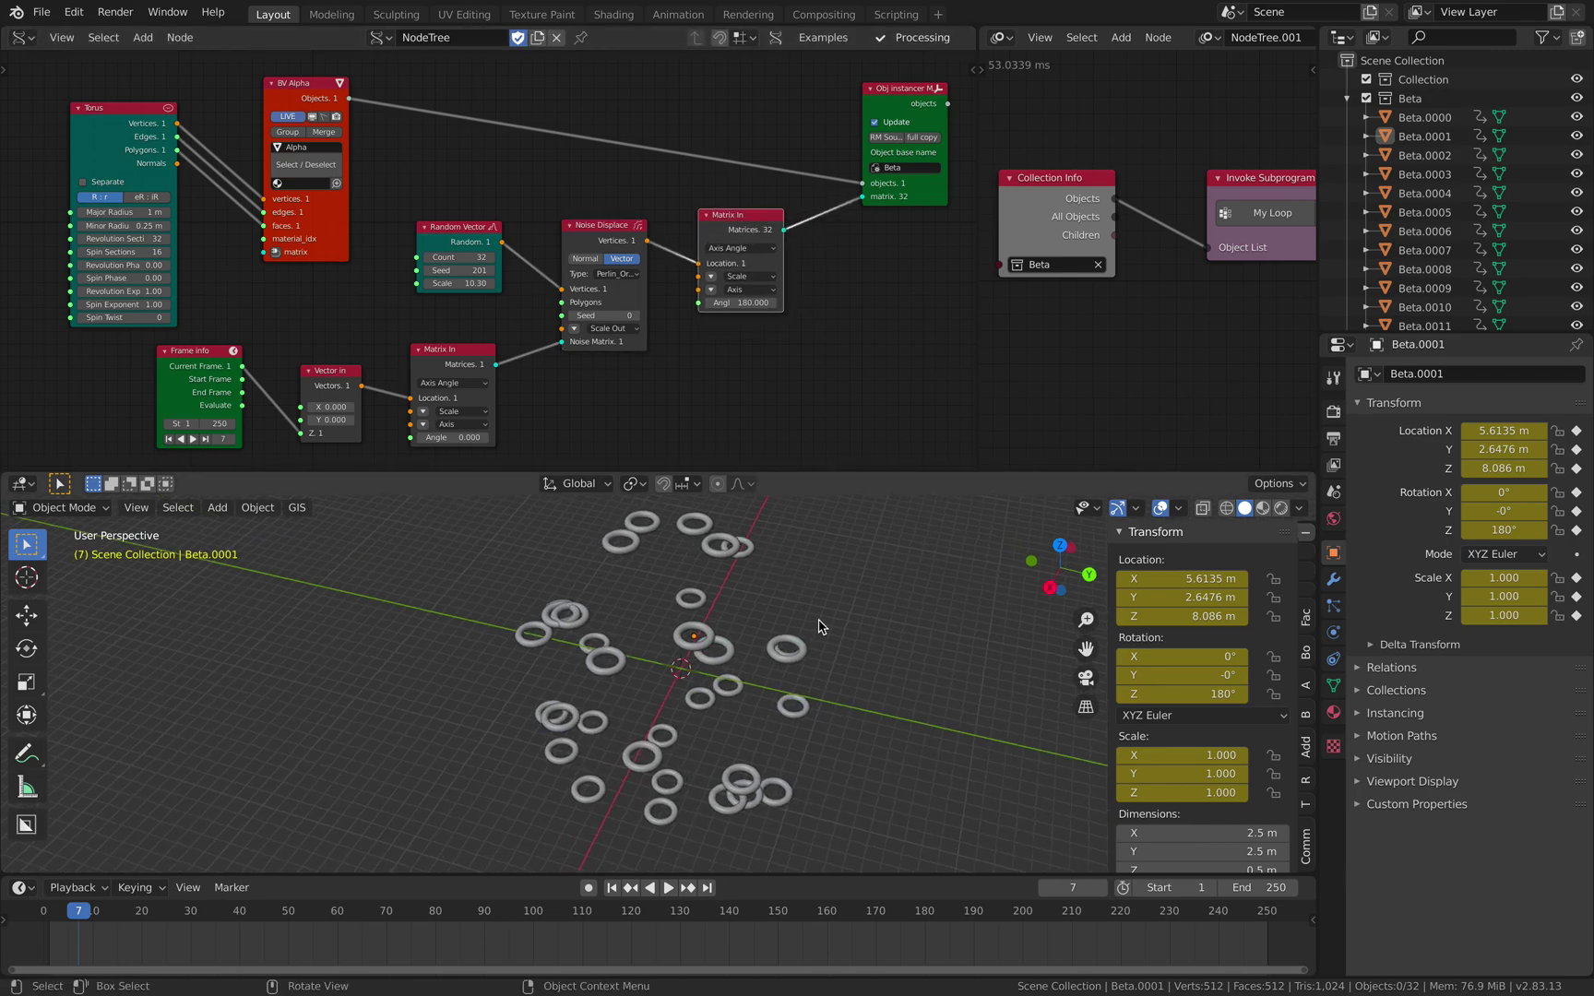
middle_click_drag(820, 627, 792, 625)
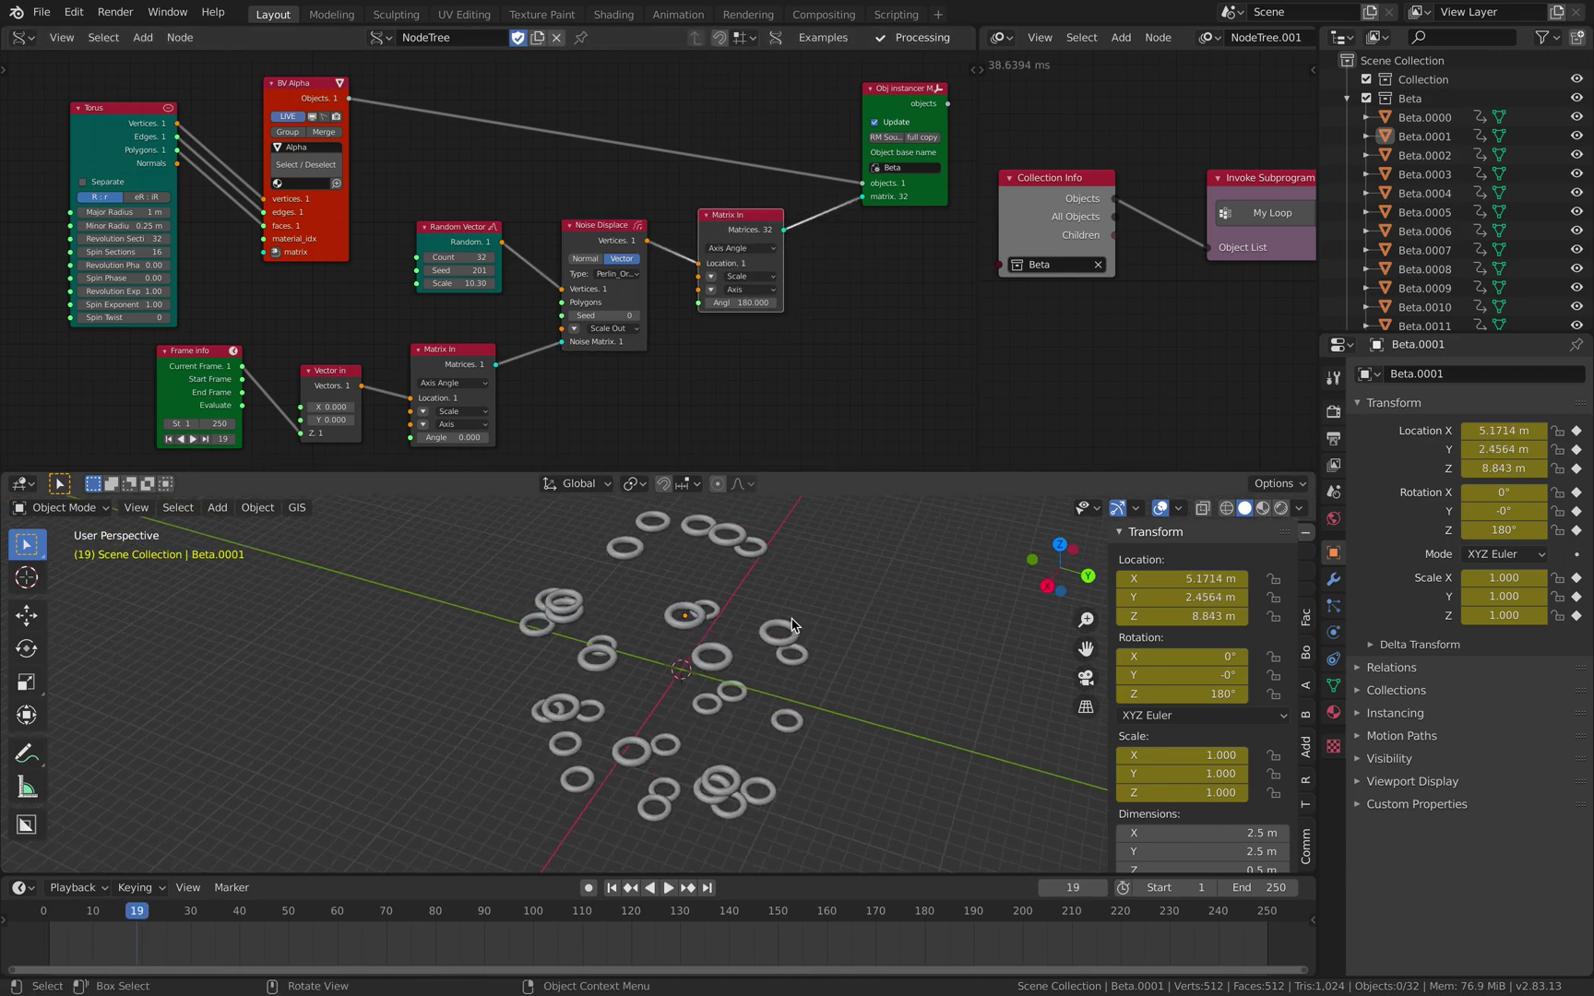
- Select all the Beta rings and add a new material to the active ring Beta.0001
key("a")
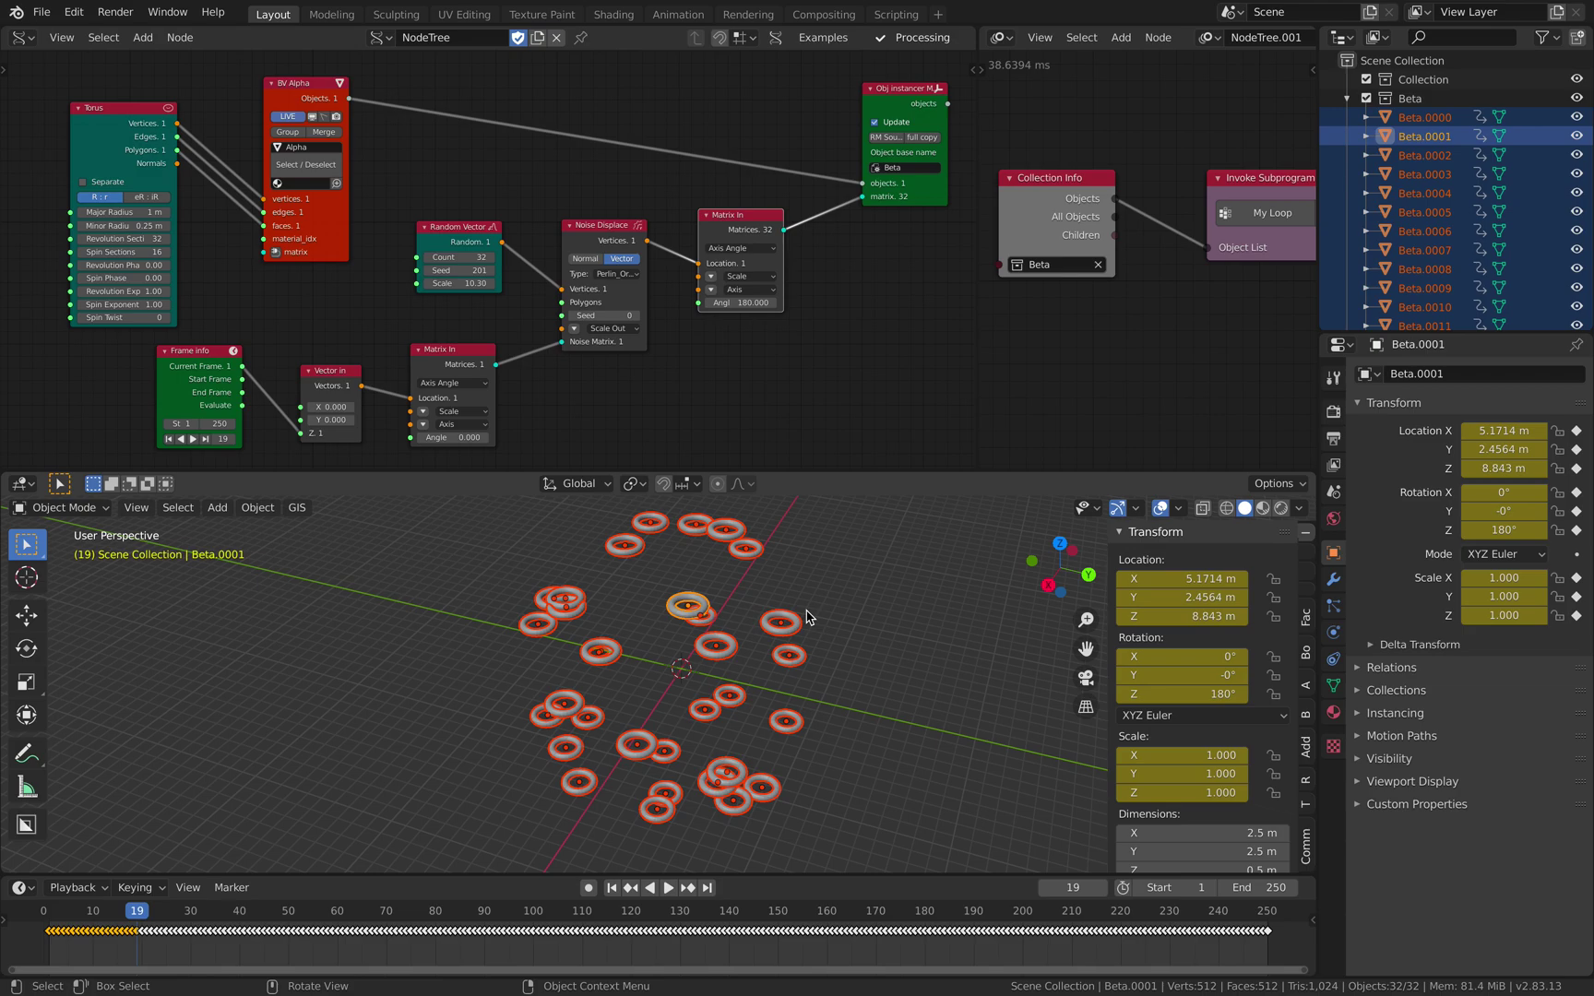
middle_click_drag(808, 617, 772, 624)
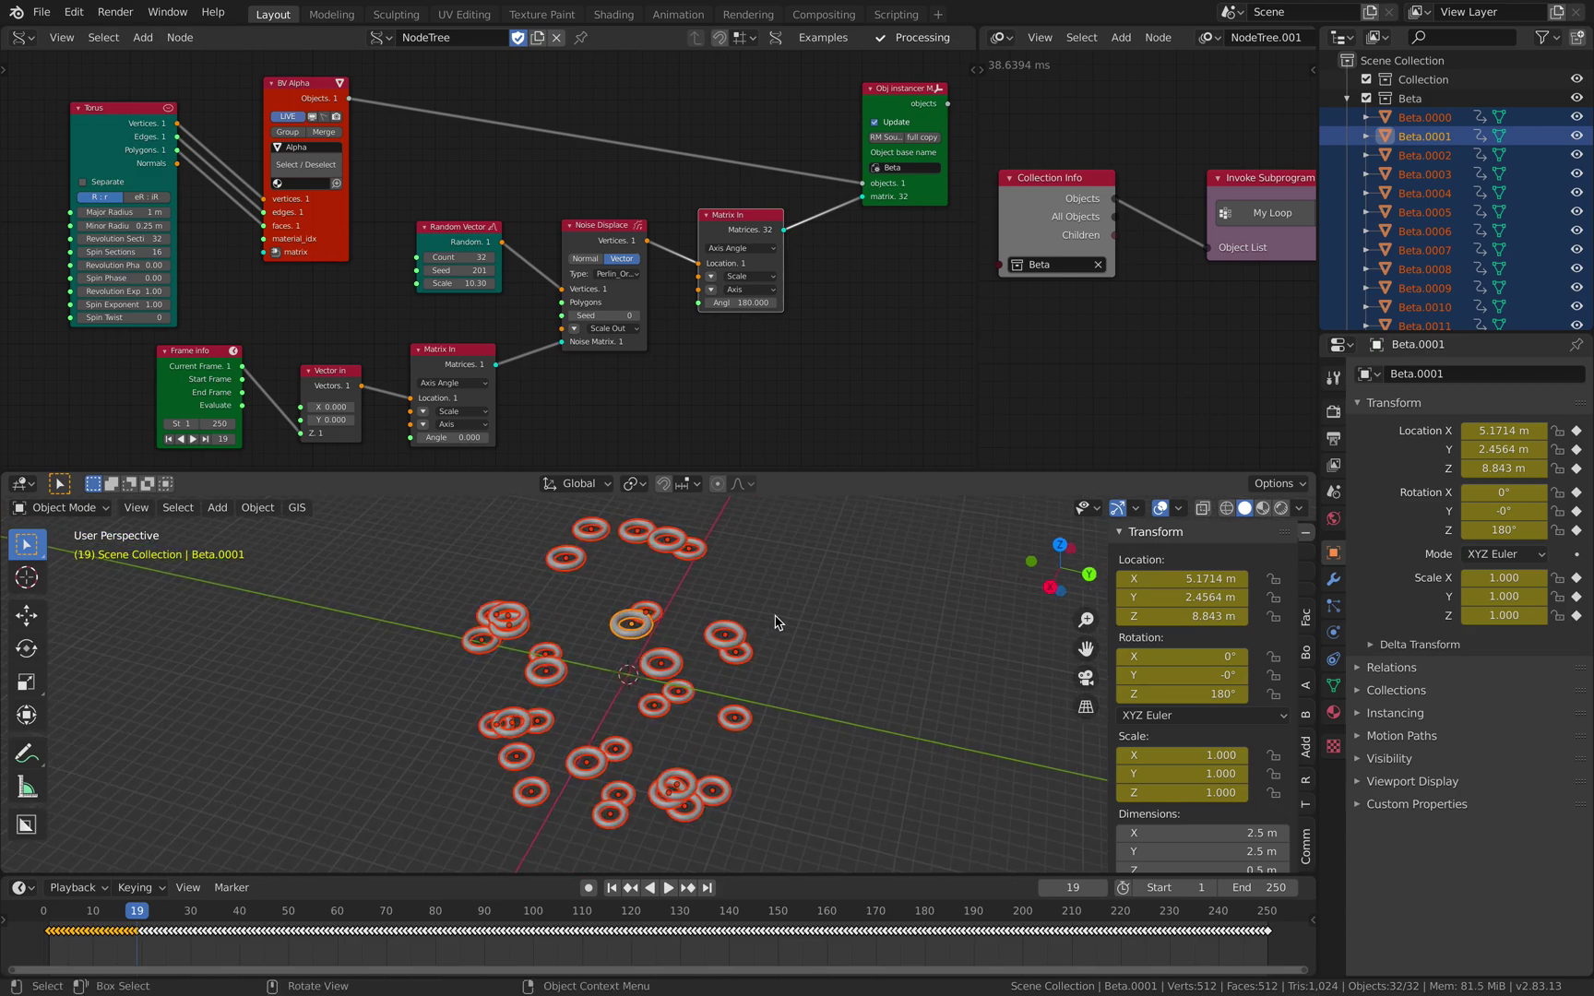
left_click(42, 12)
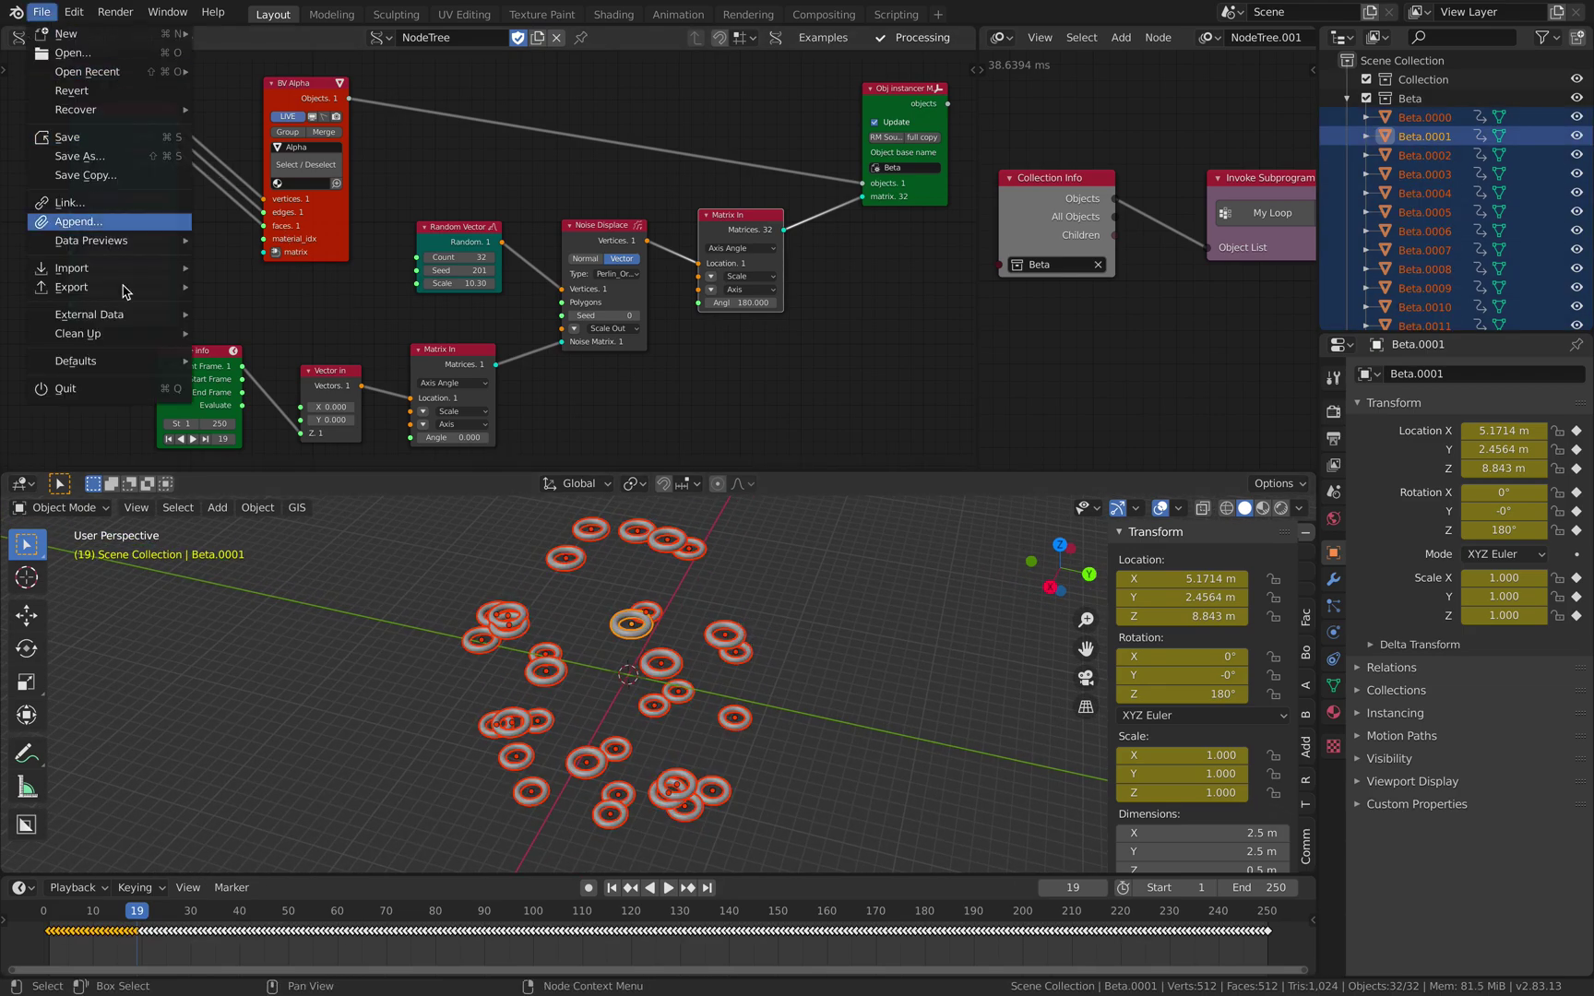
middle_click_drag(932, 613, 900, 616)
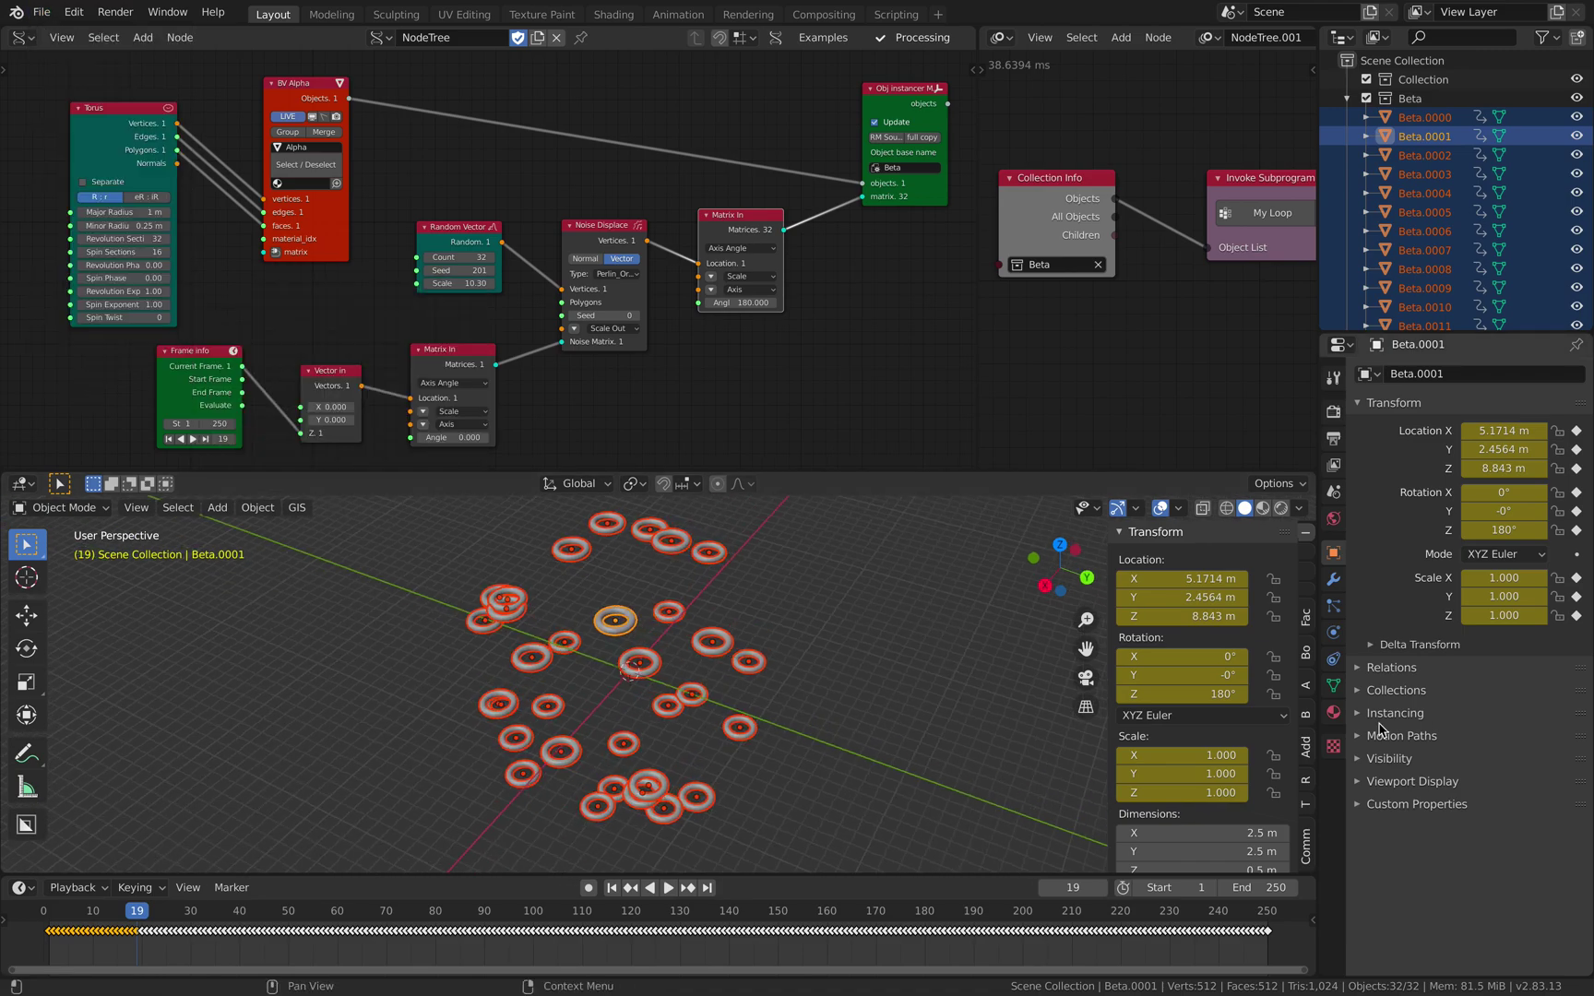
left_click(1334, 712)
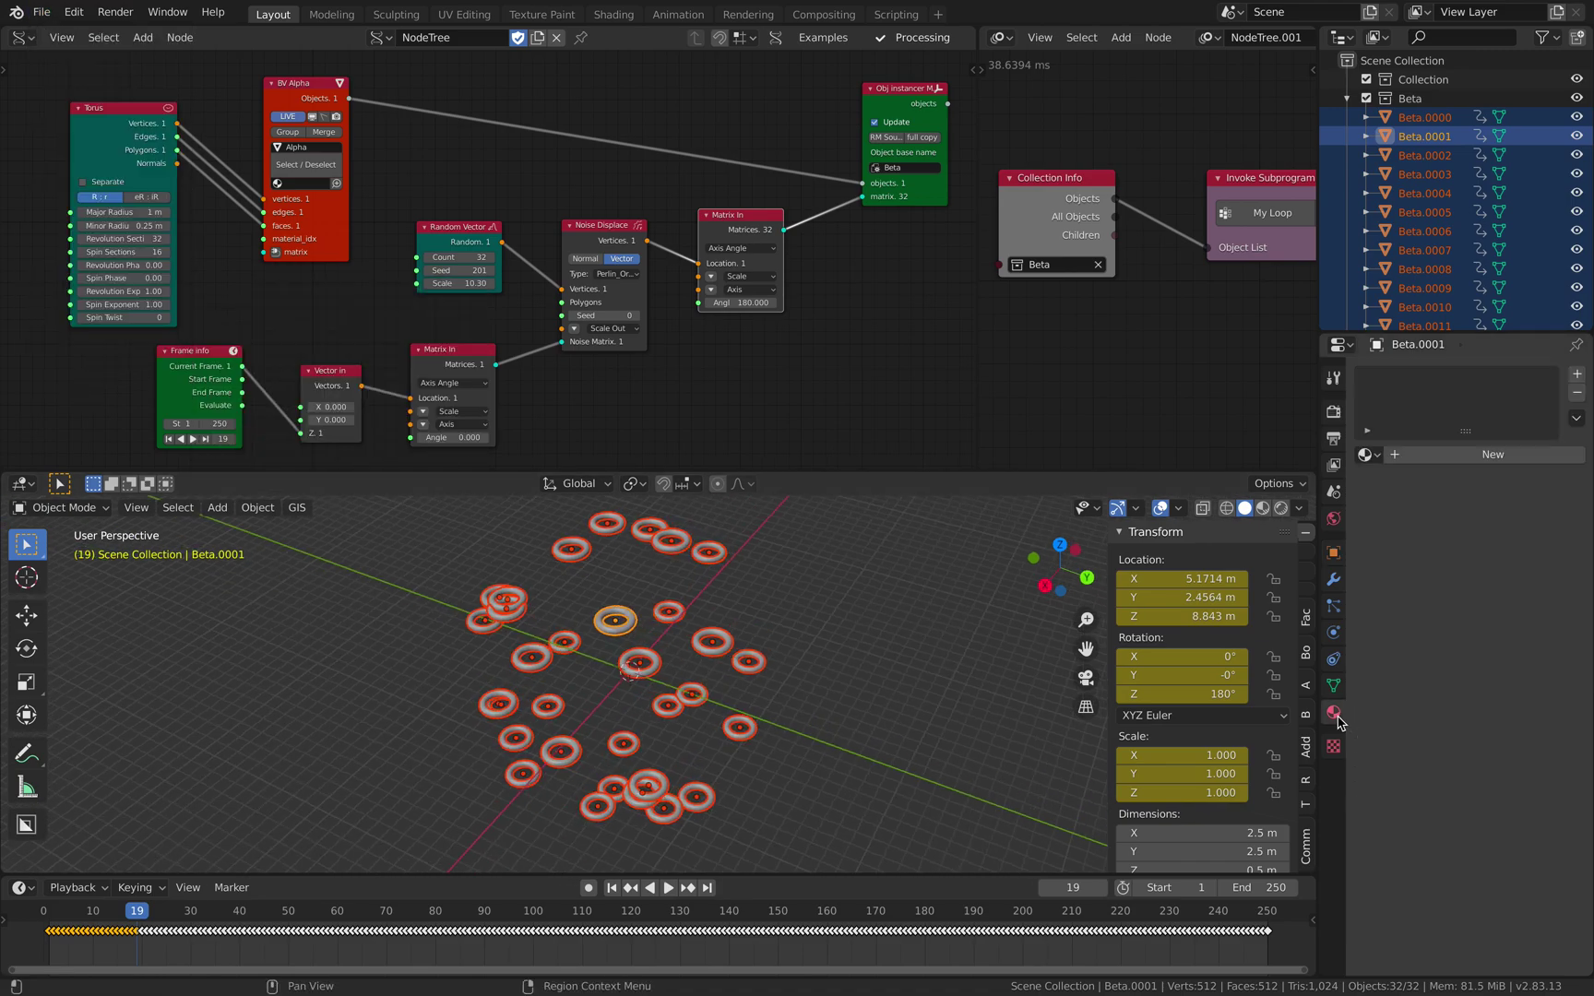
left_click(1491, 458)
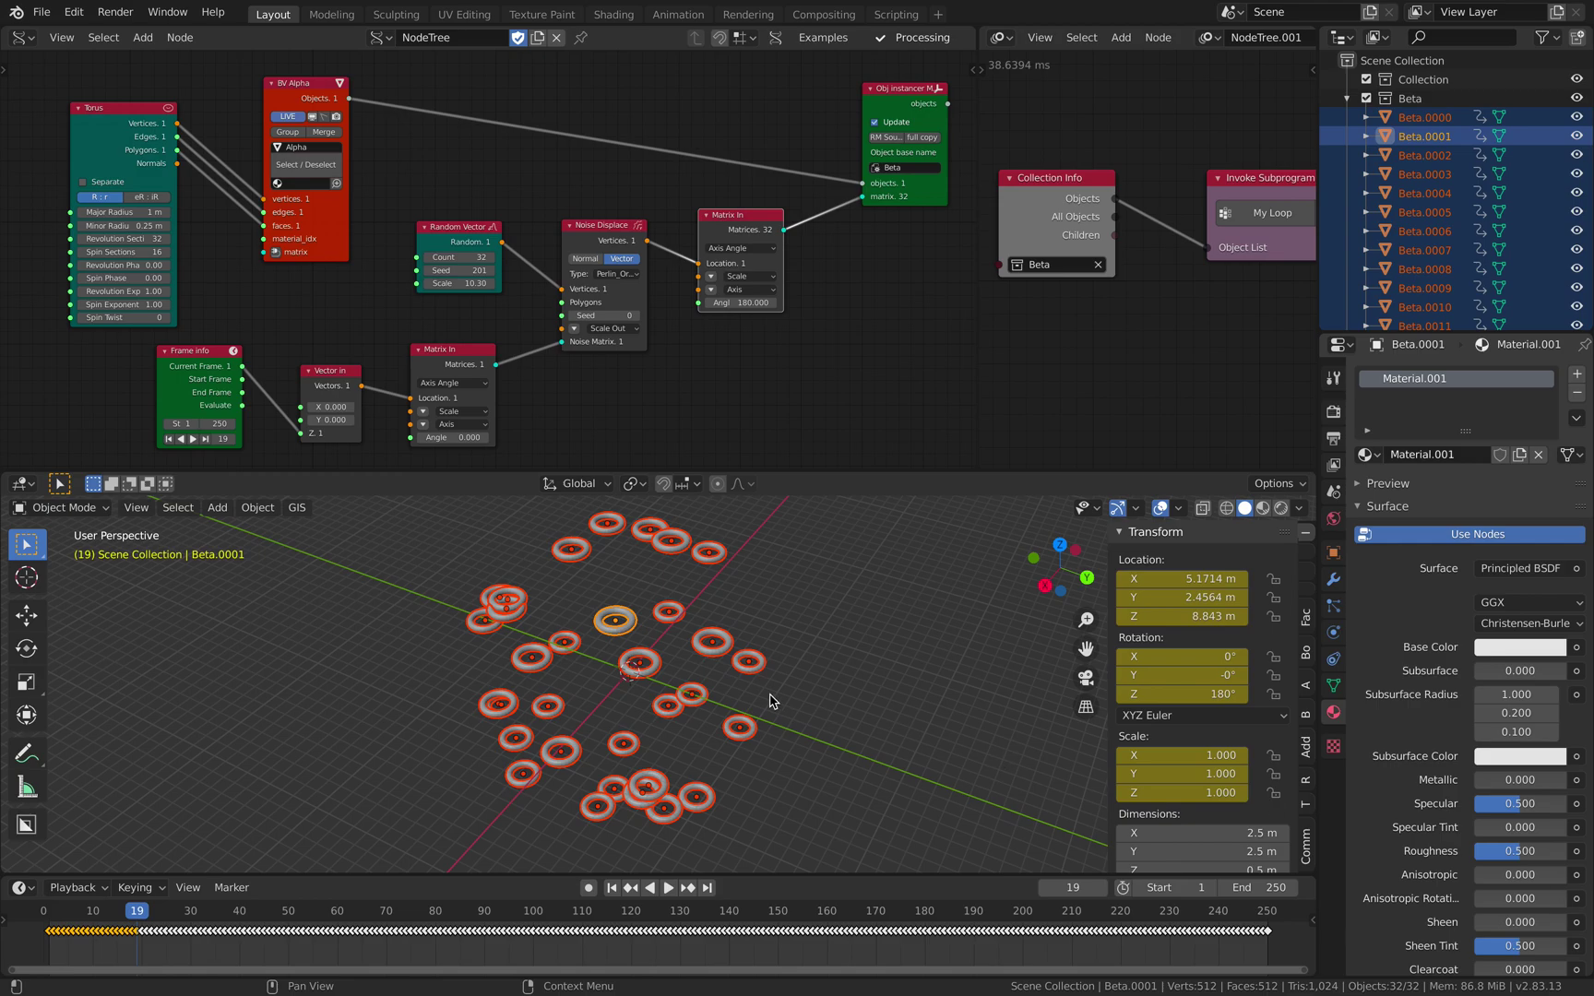
- Export only the selected rings with animation enabled as the USD file ANSV_ProceduralAnim_002.usdc on the Desktop
left_click(42, 12)
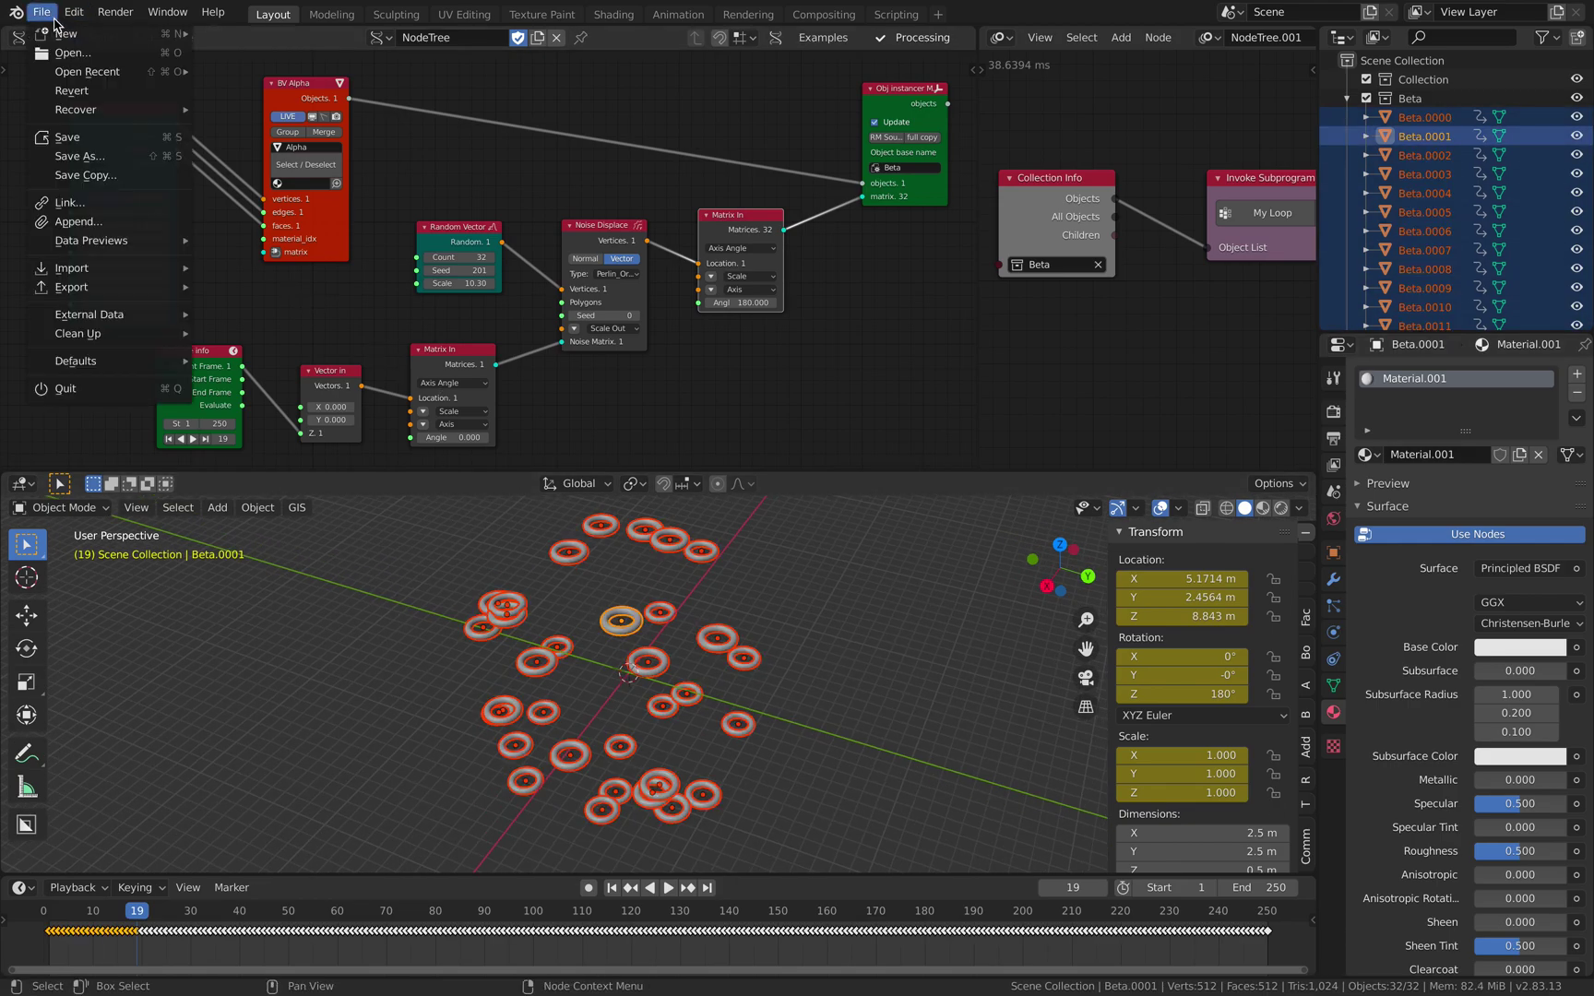
mouse_move(127, 290)
key("Escape")
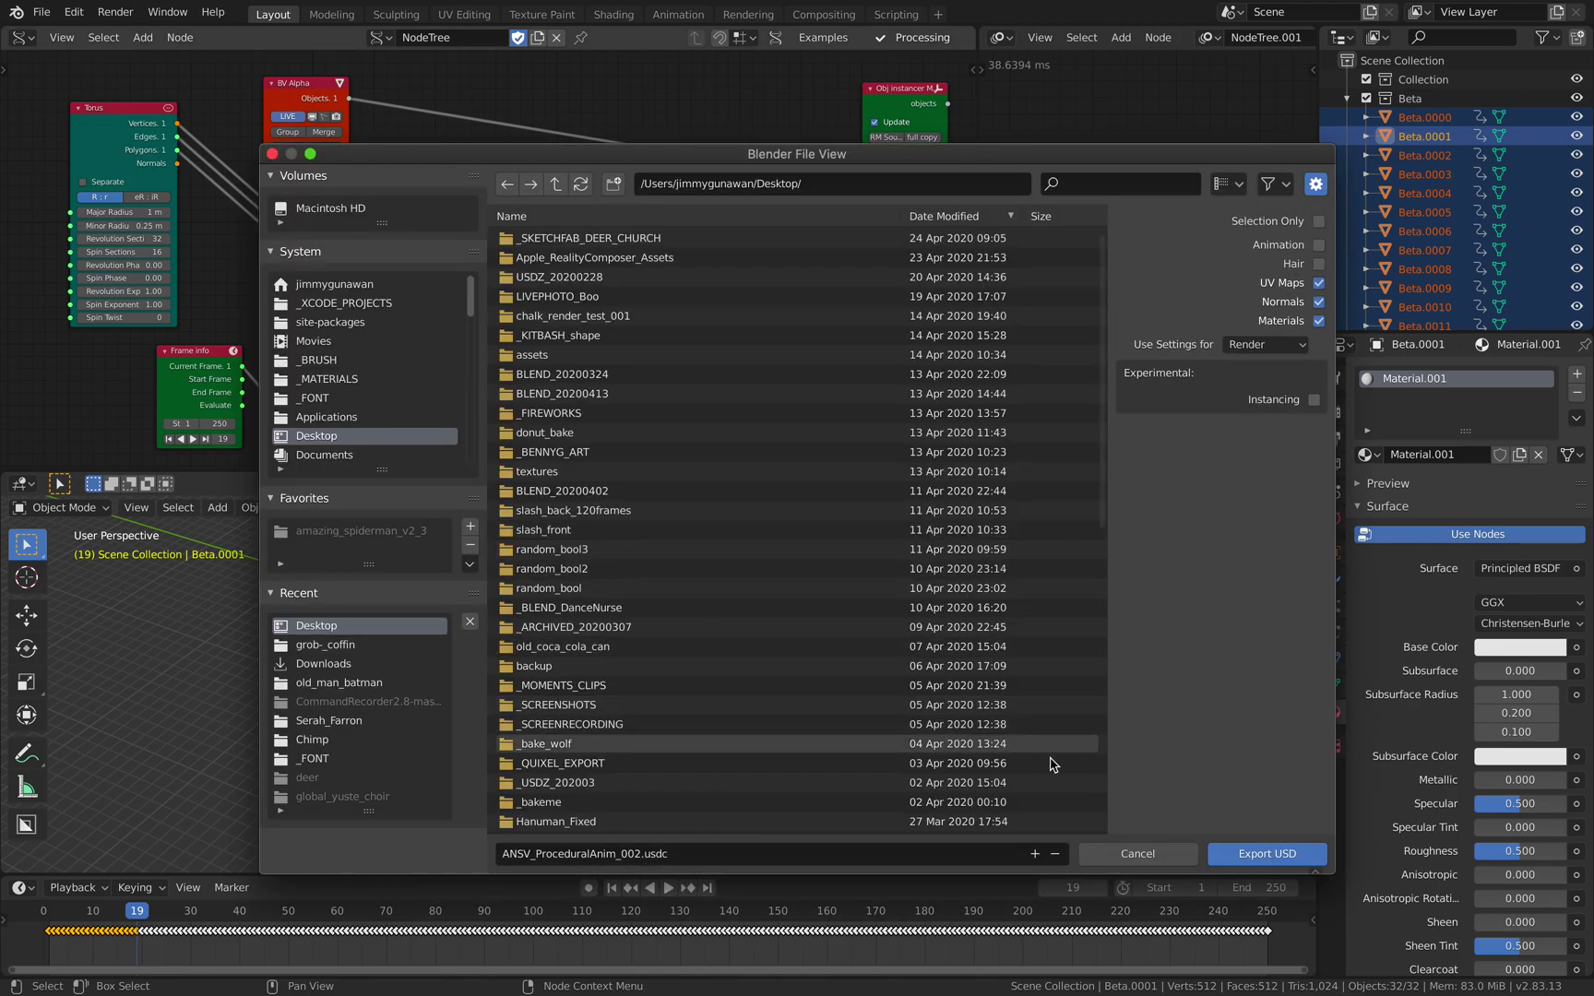
left_click(1320, 221)
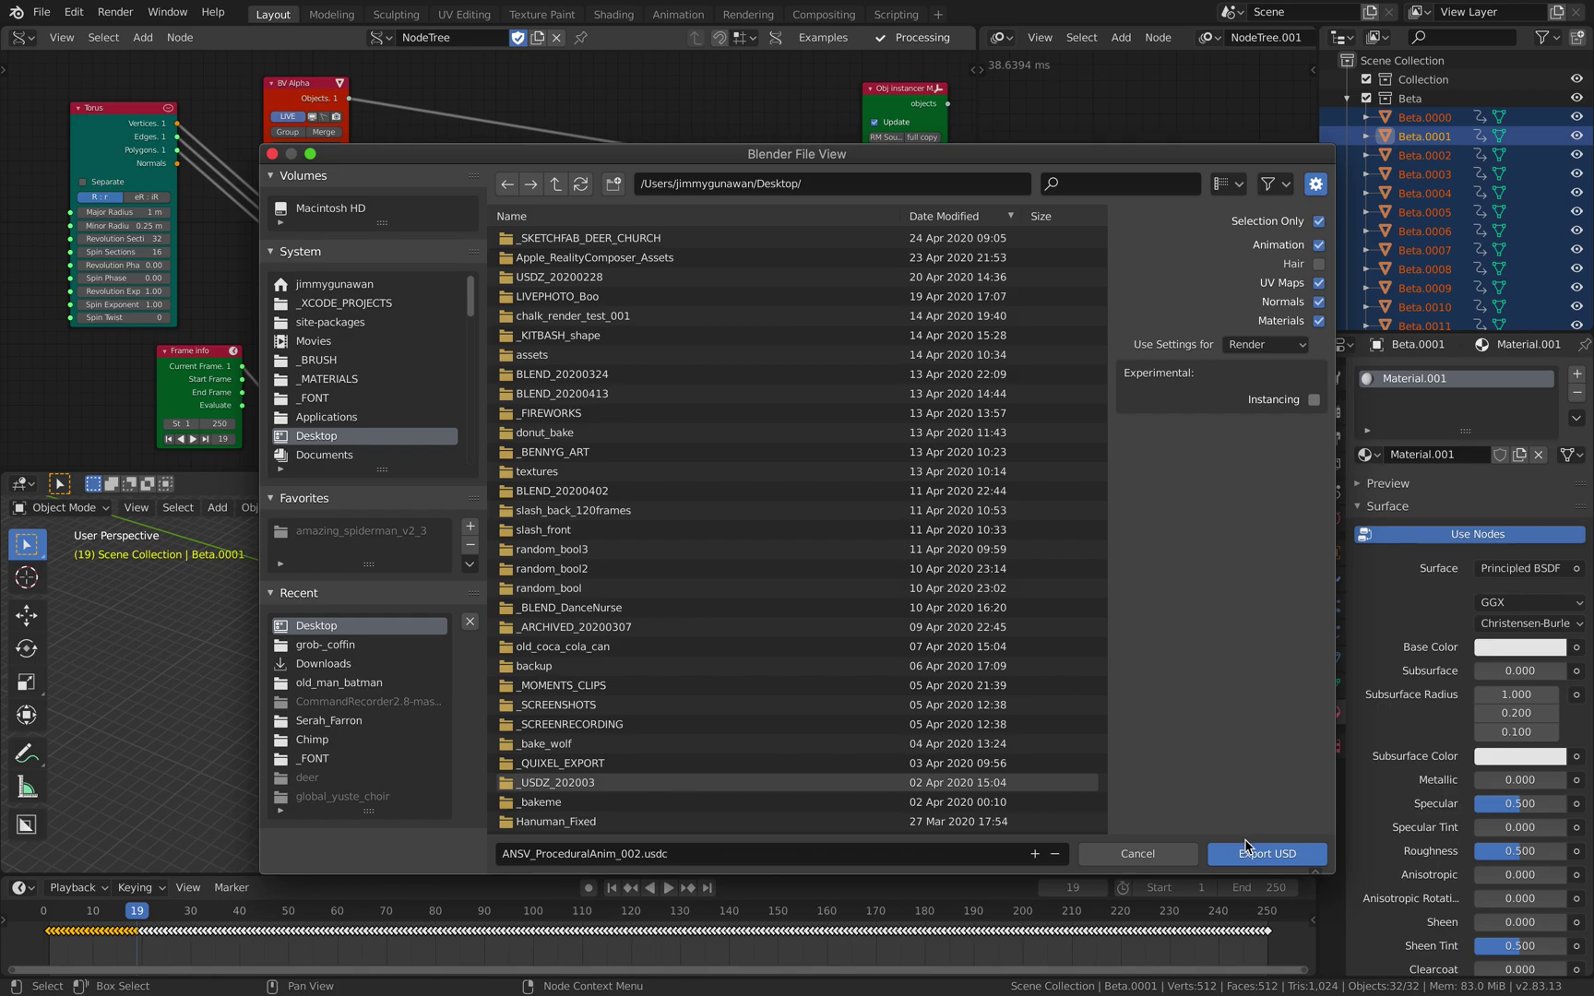
left_click(1246, 845)
- Switch to Finder, list the Desktop files and preview the exported ANSV_ProceduralAnim_002.usdc
key("ctrl+Left")
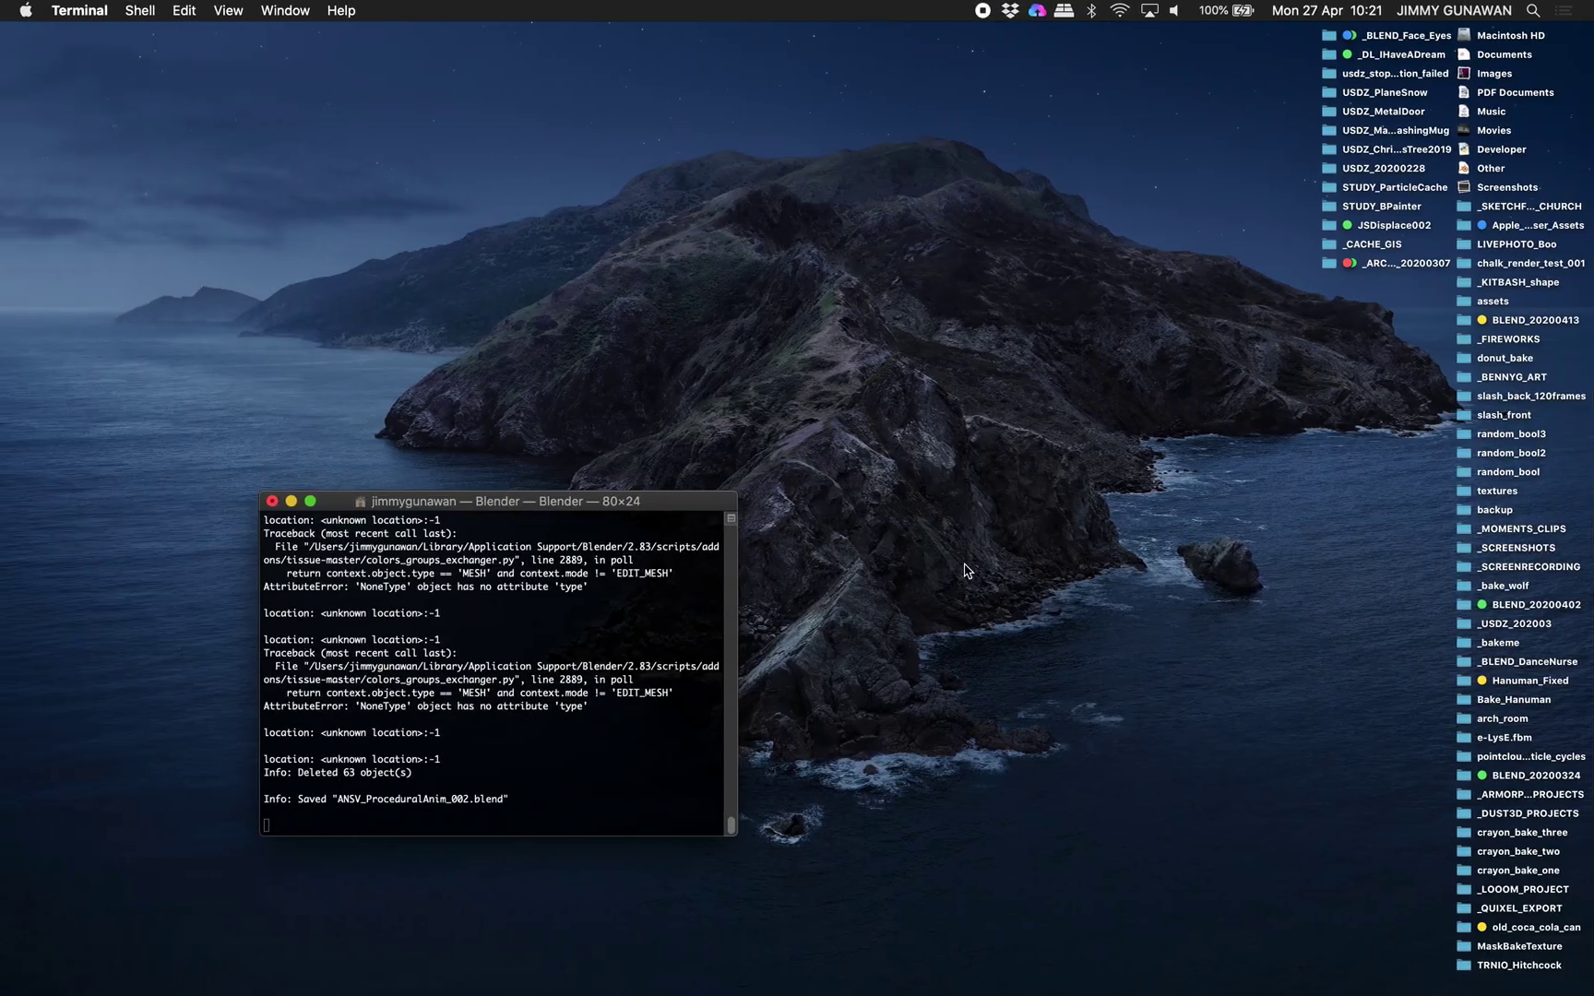
double_click(1383, 205)
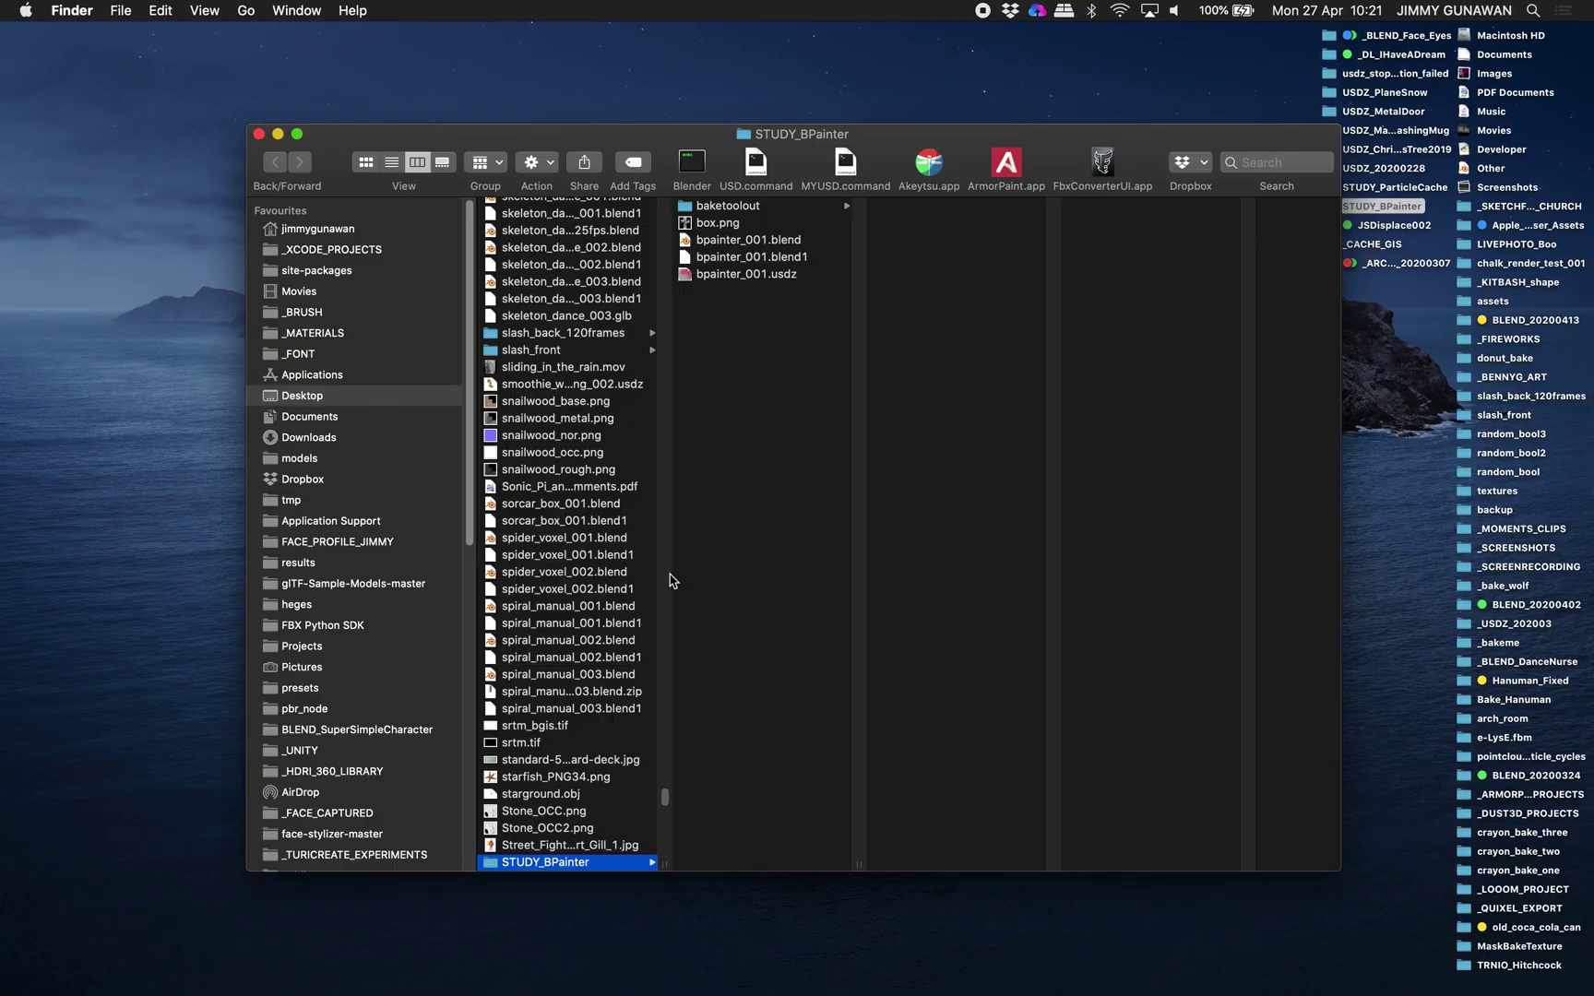
key("super+2")
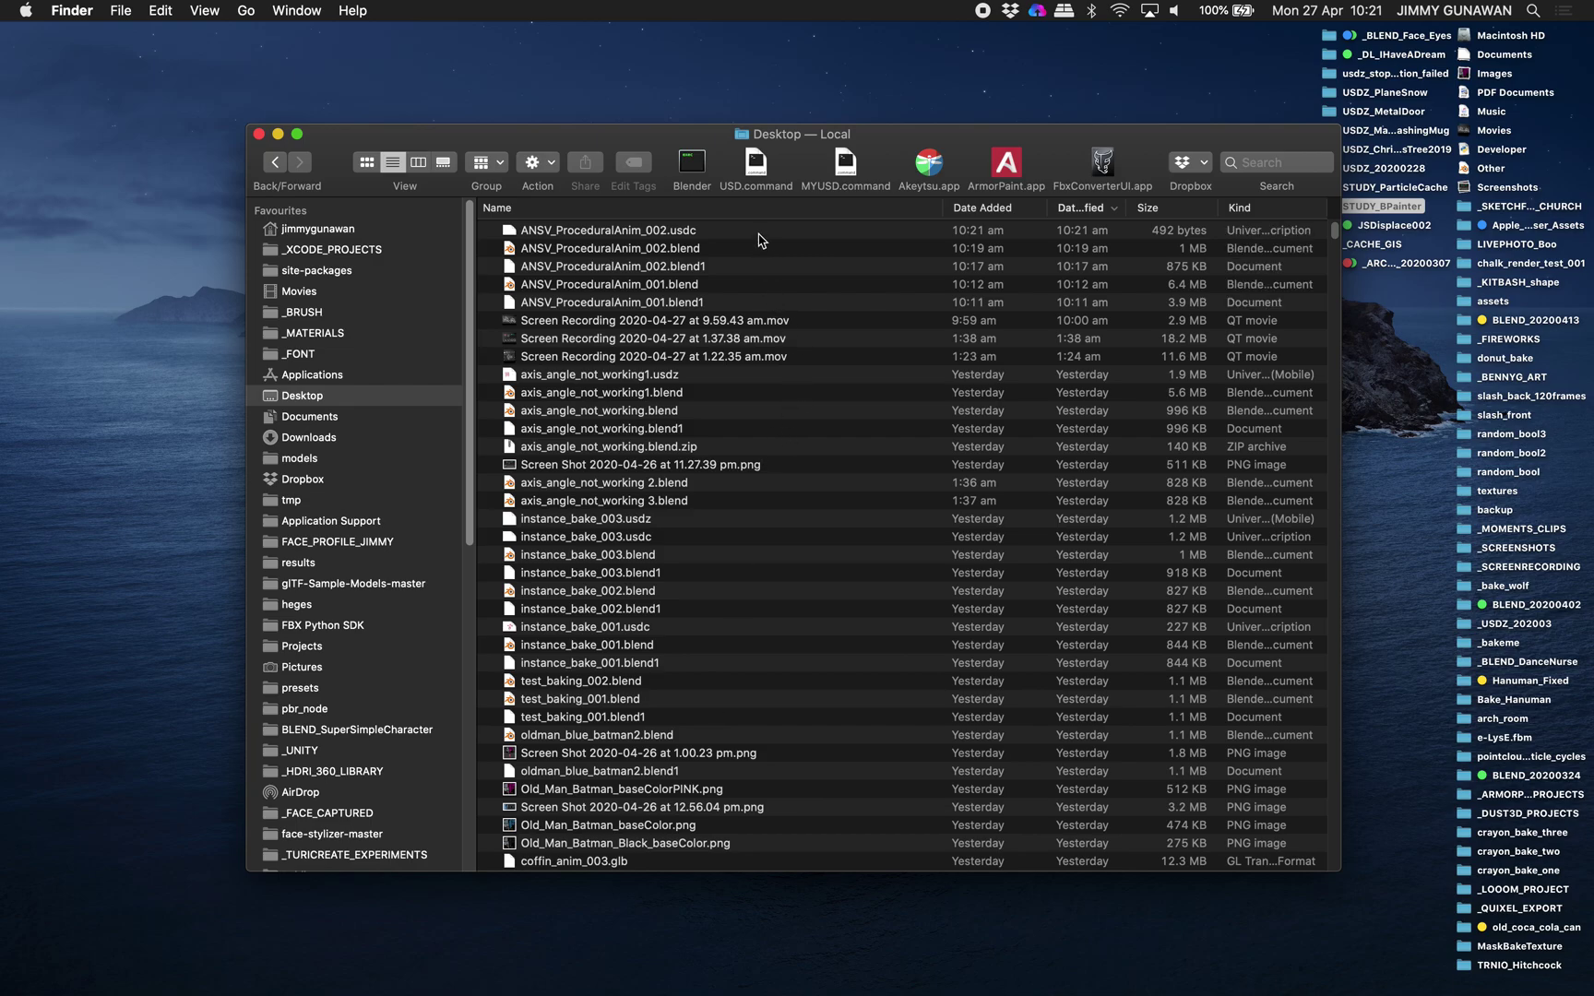
left_click(759, 232)
key("space")
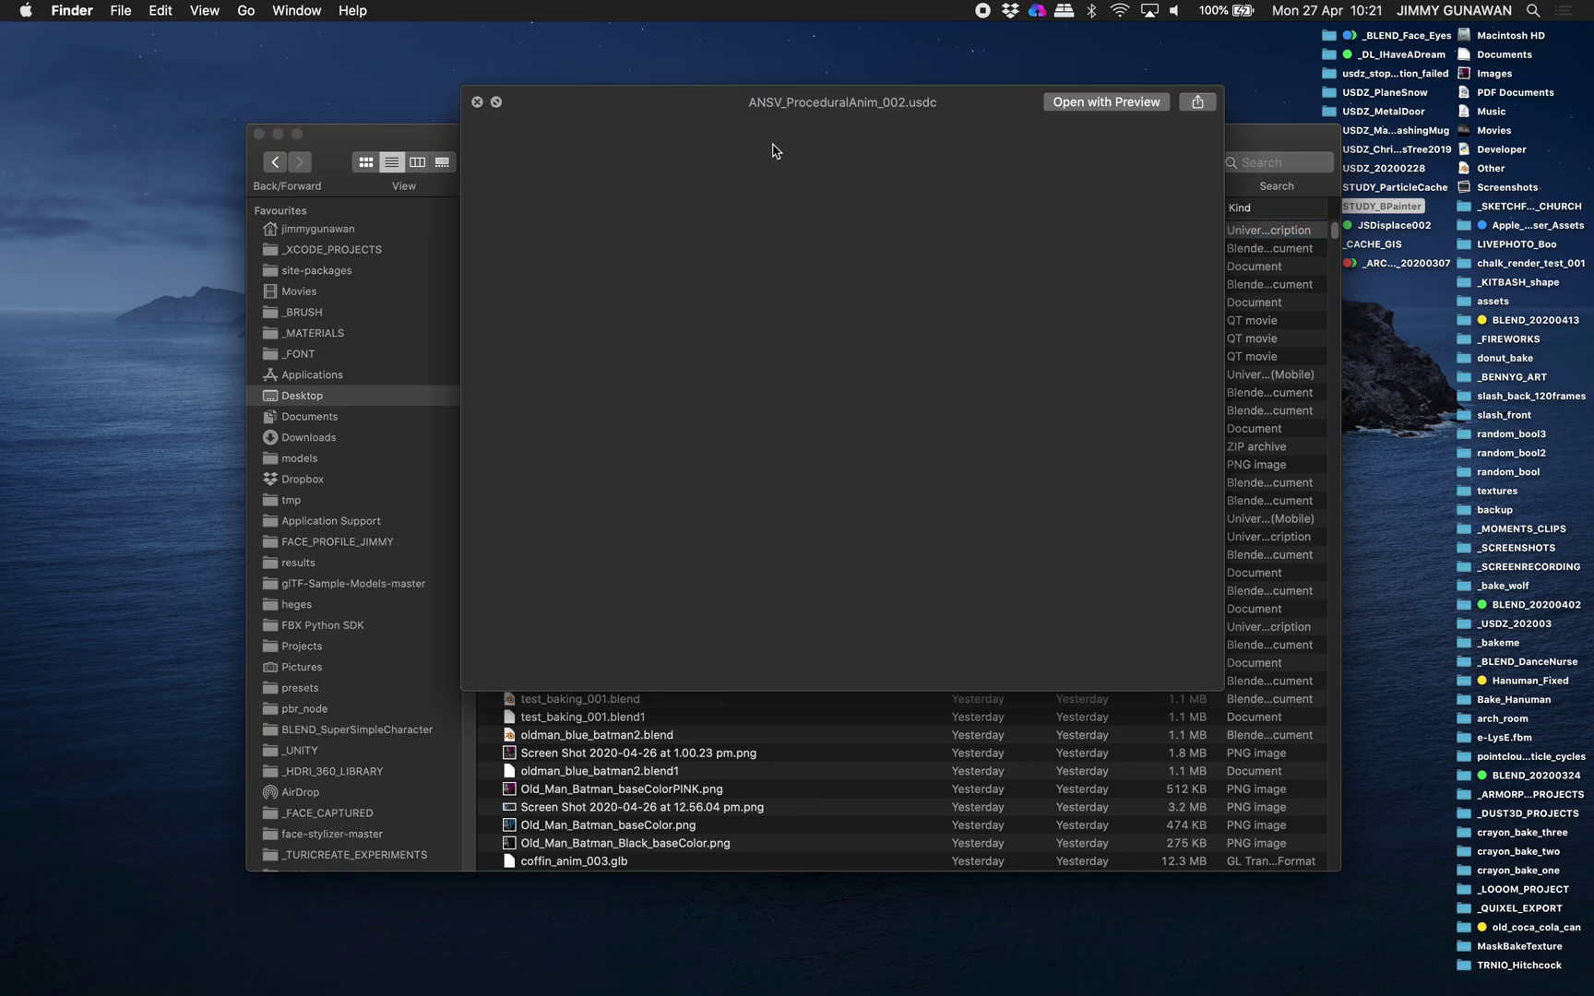
left_click(1335, 948)
left_click_drag(726, 103, 294, 135)
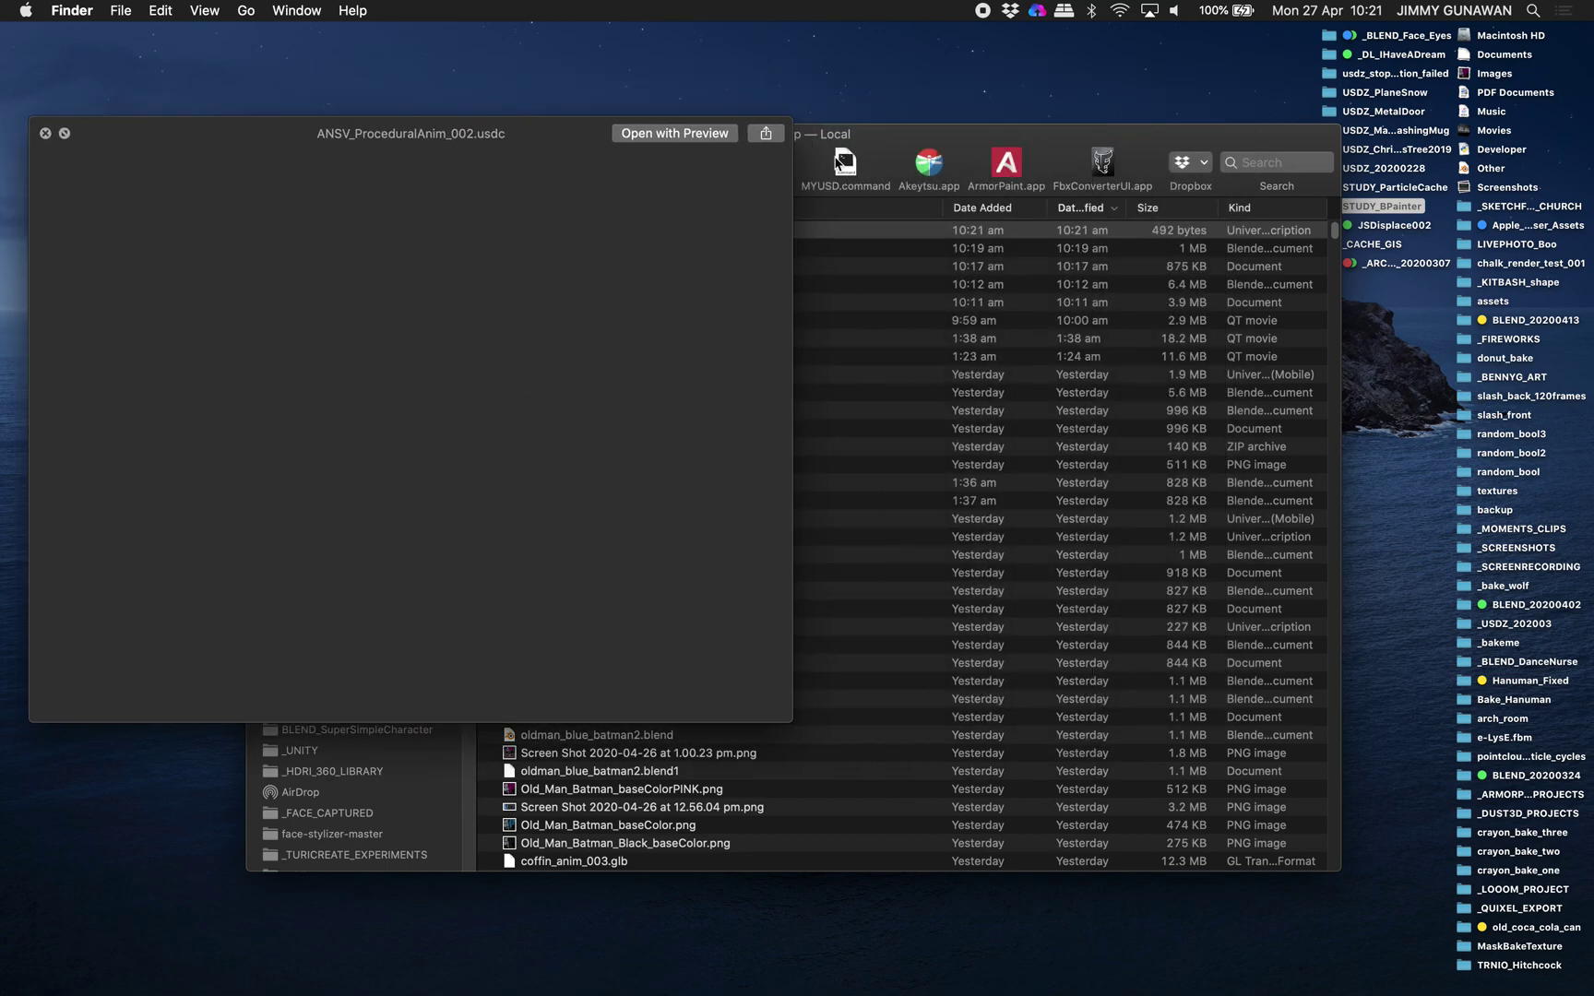
left_click_drag(872, 142, 909, 140)
left_click(45, 134)
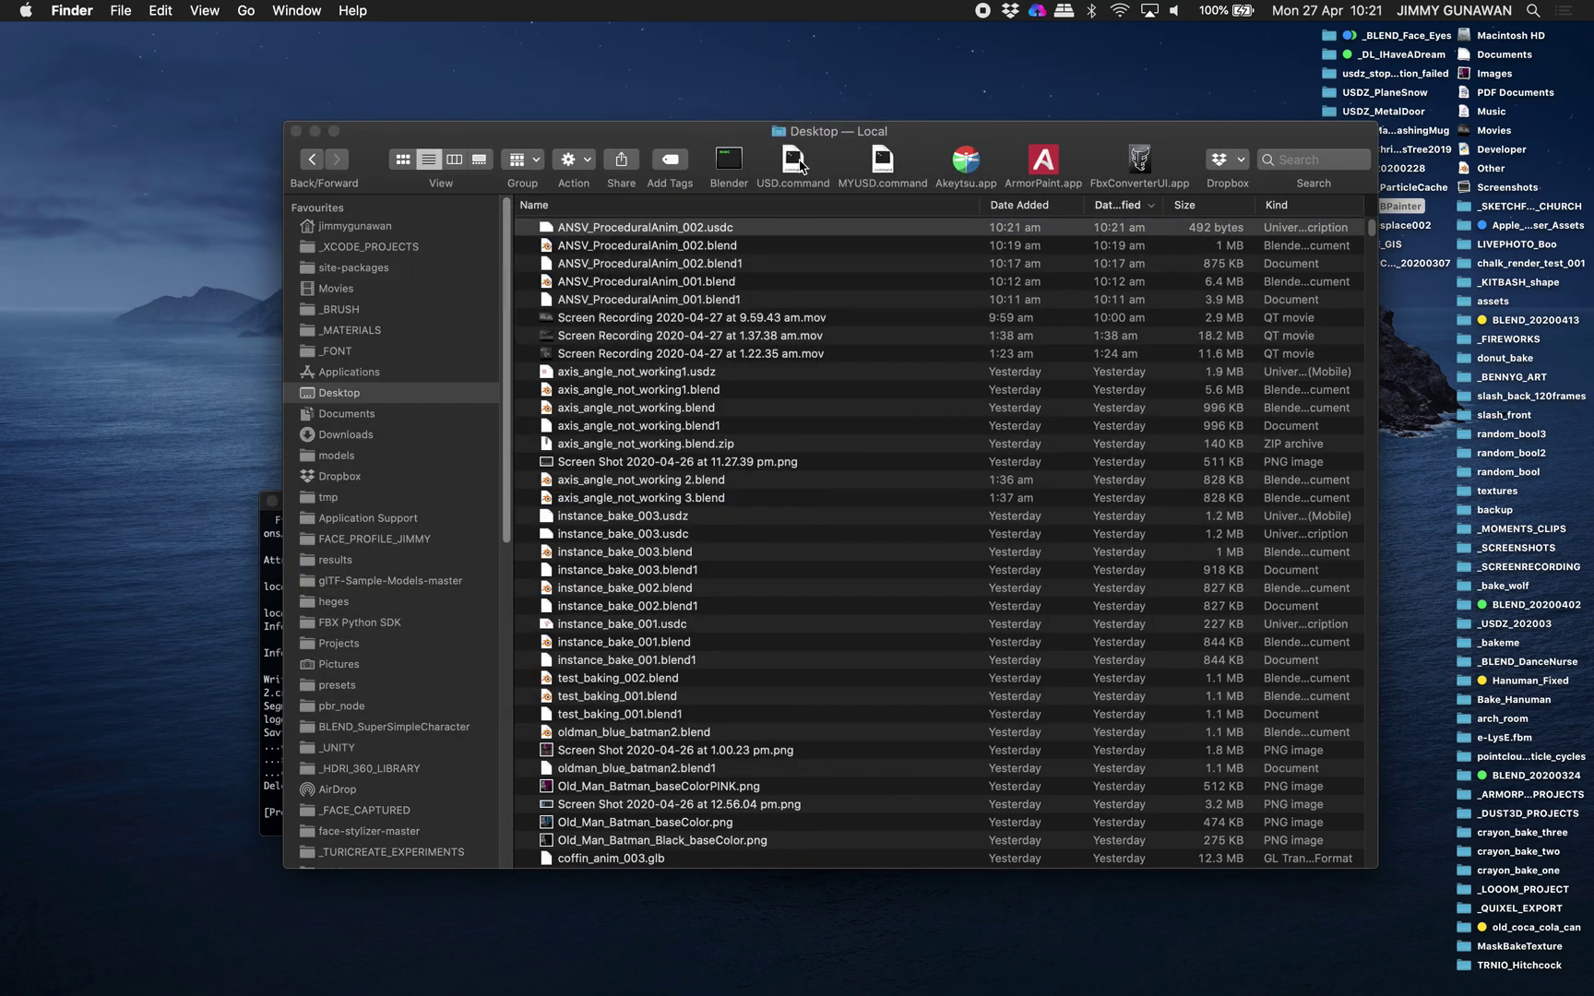
- Check the Terminal log and preview the earlier export axis_angle_not_working1.usdz from the Desktop
left_click(275, 495)
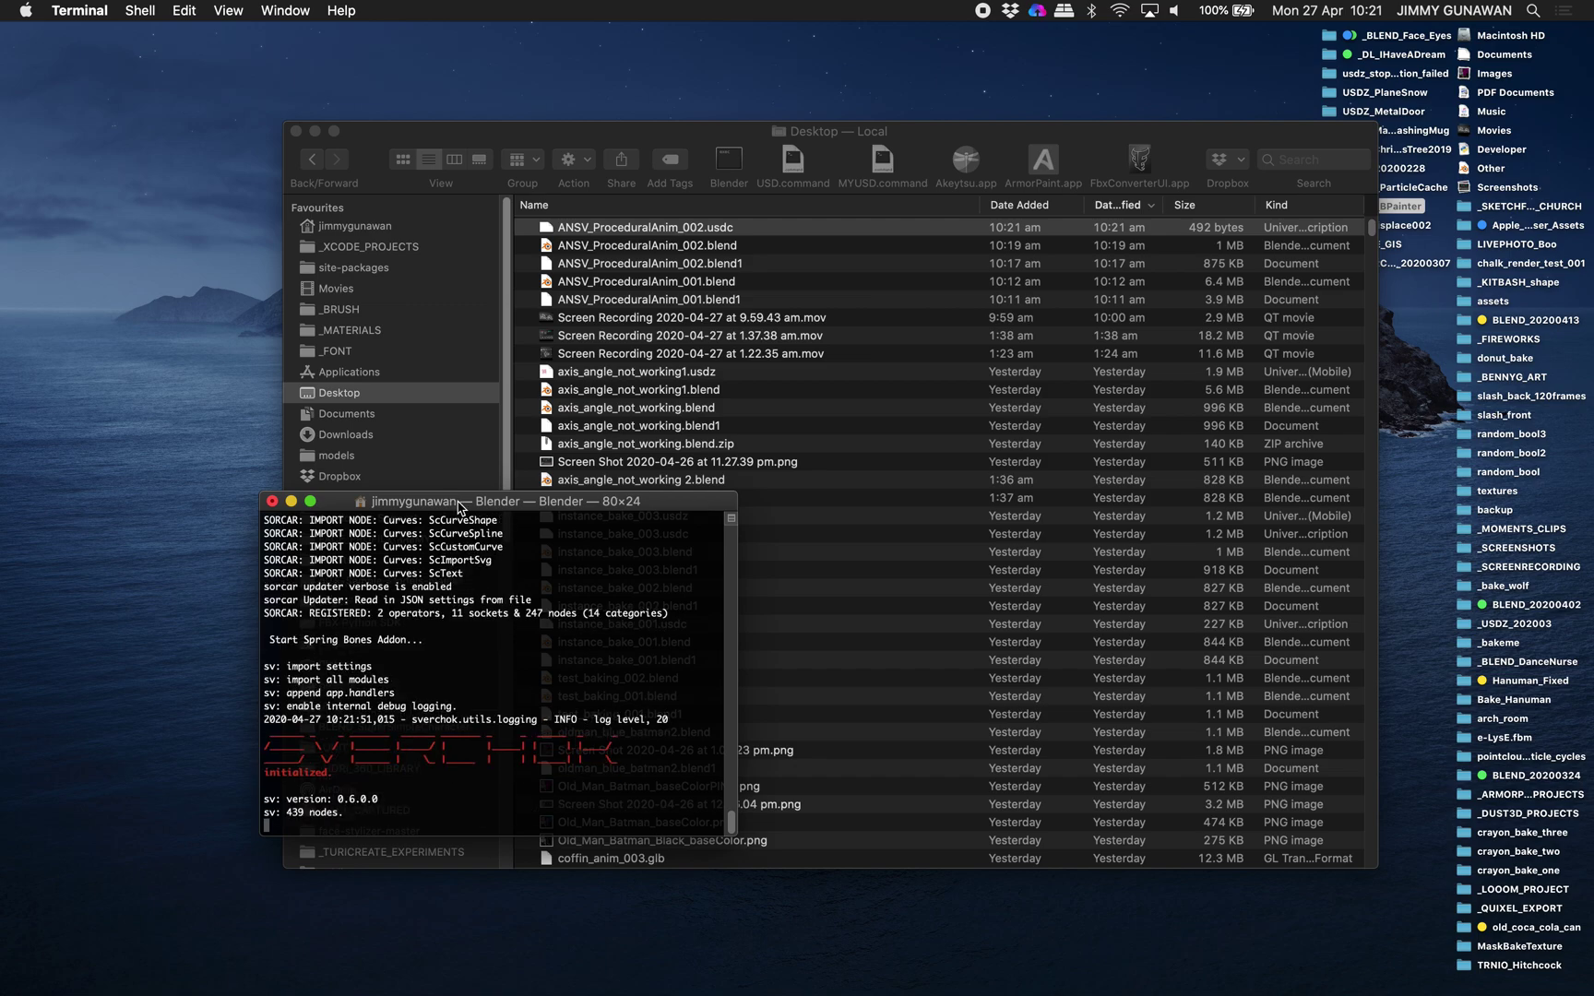
left_click_drag(809, 141, 805, 140)
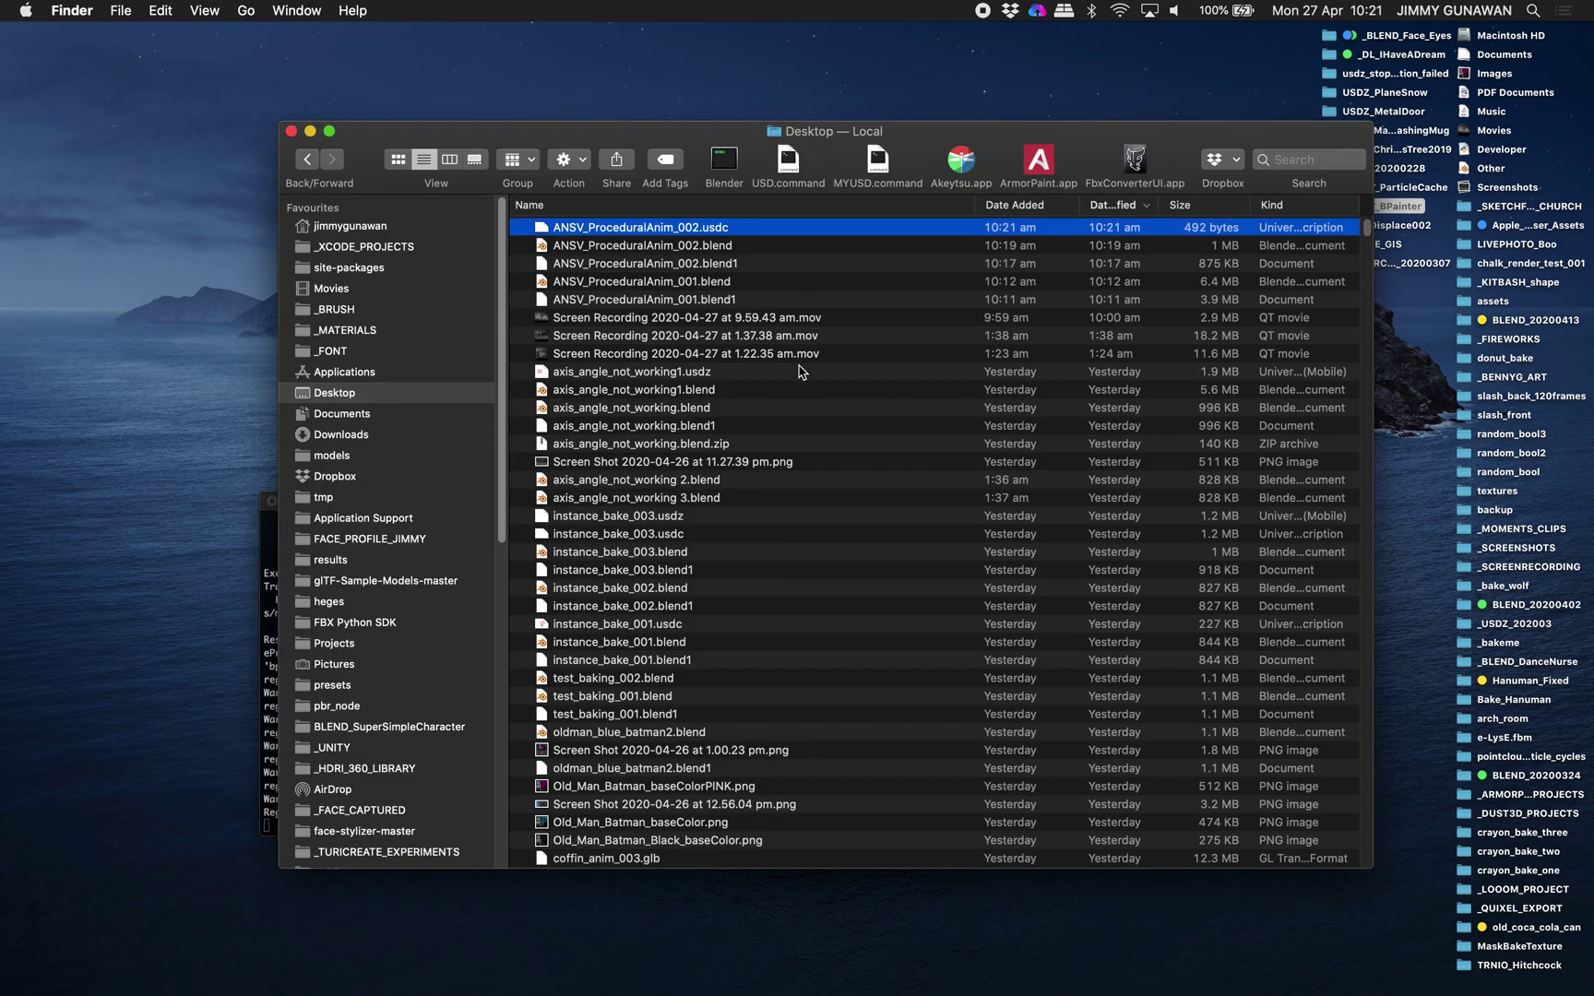
left_click(799, 375)
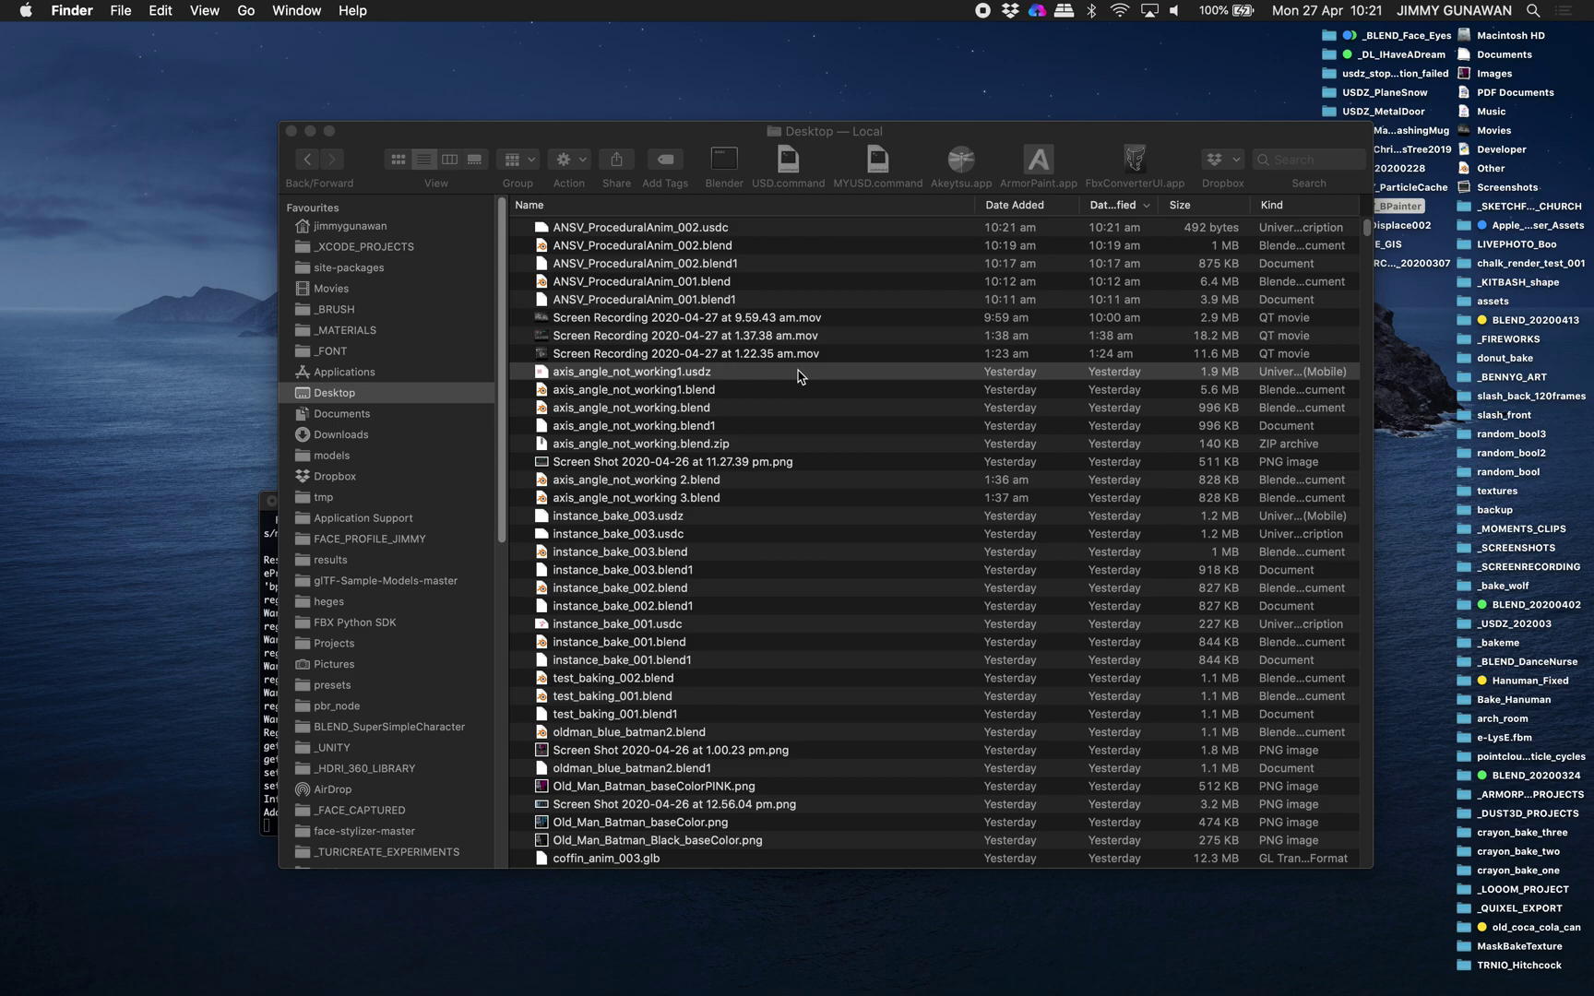
left_click_drag(770, 170, 746, 170)
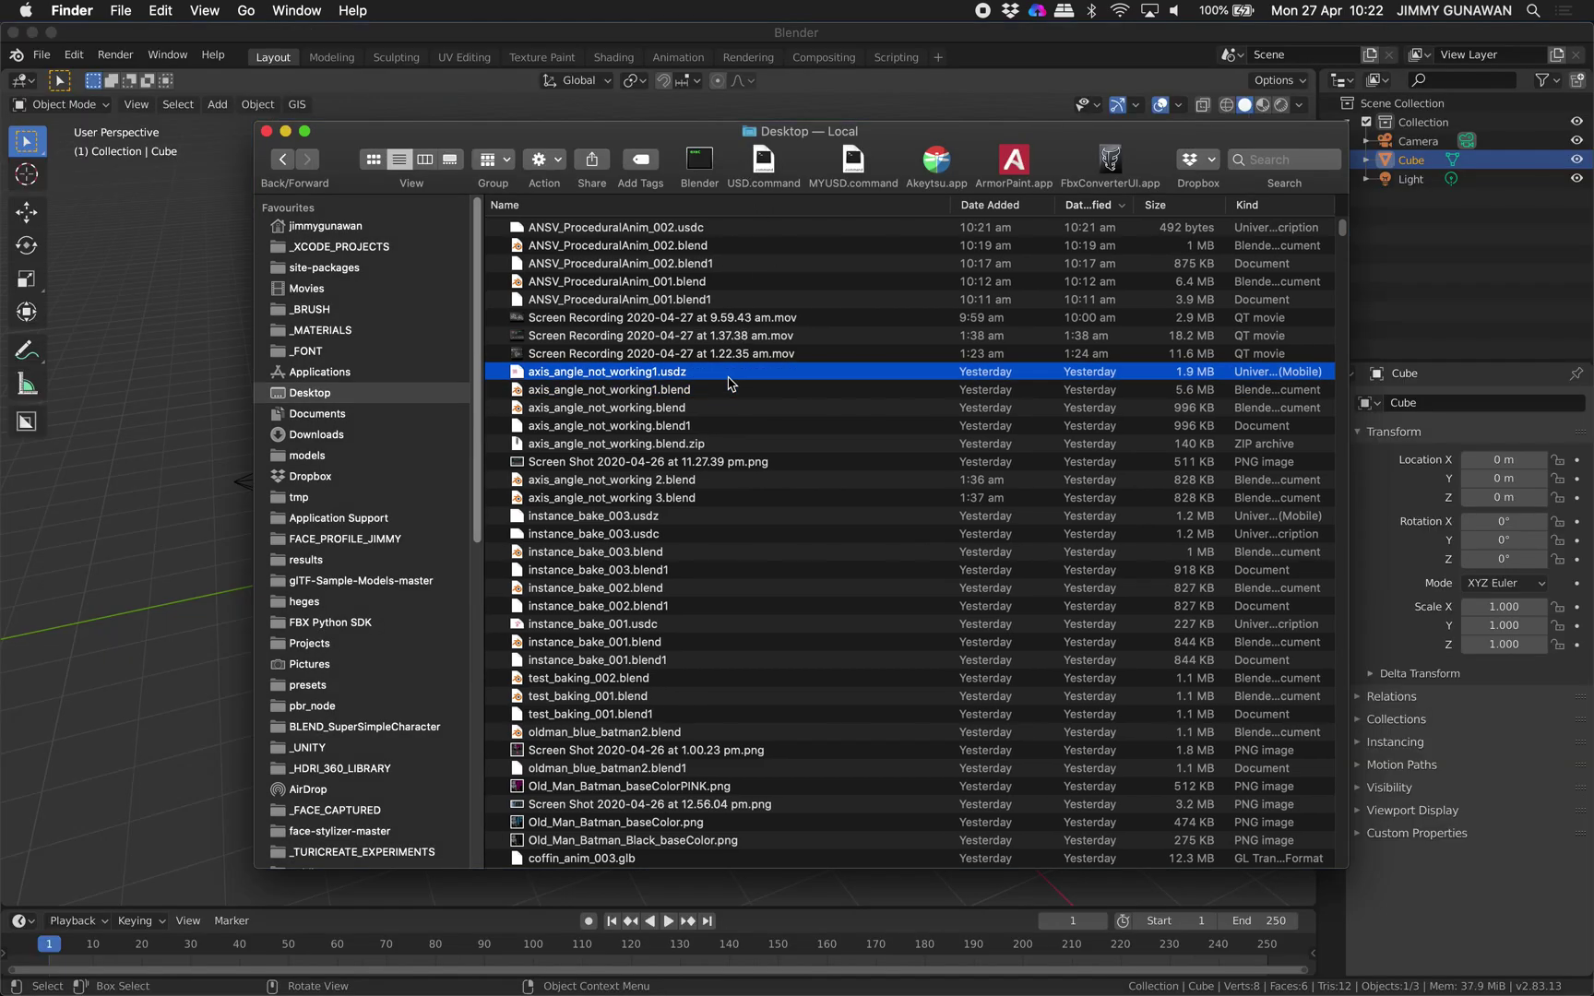
key("space")
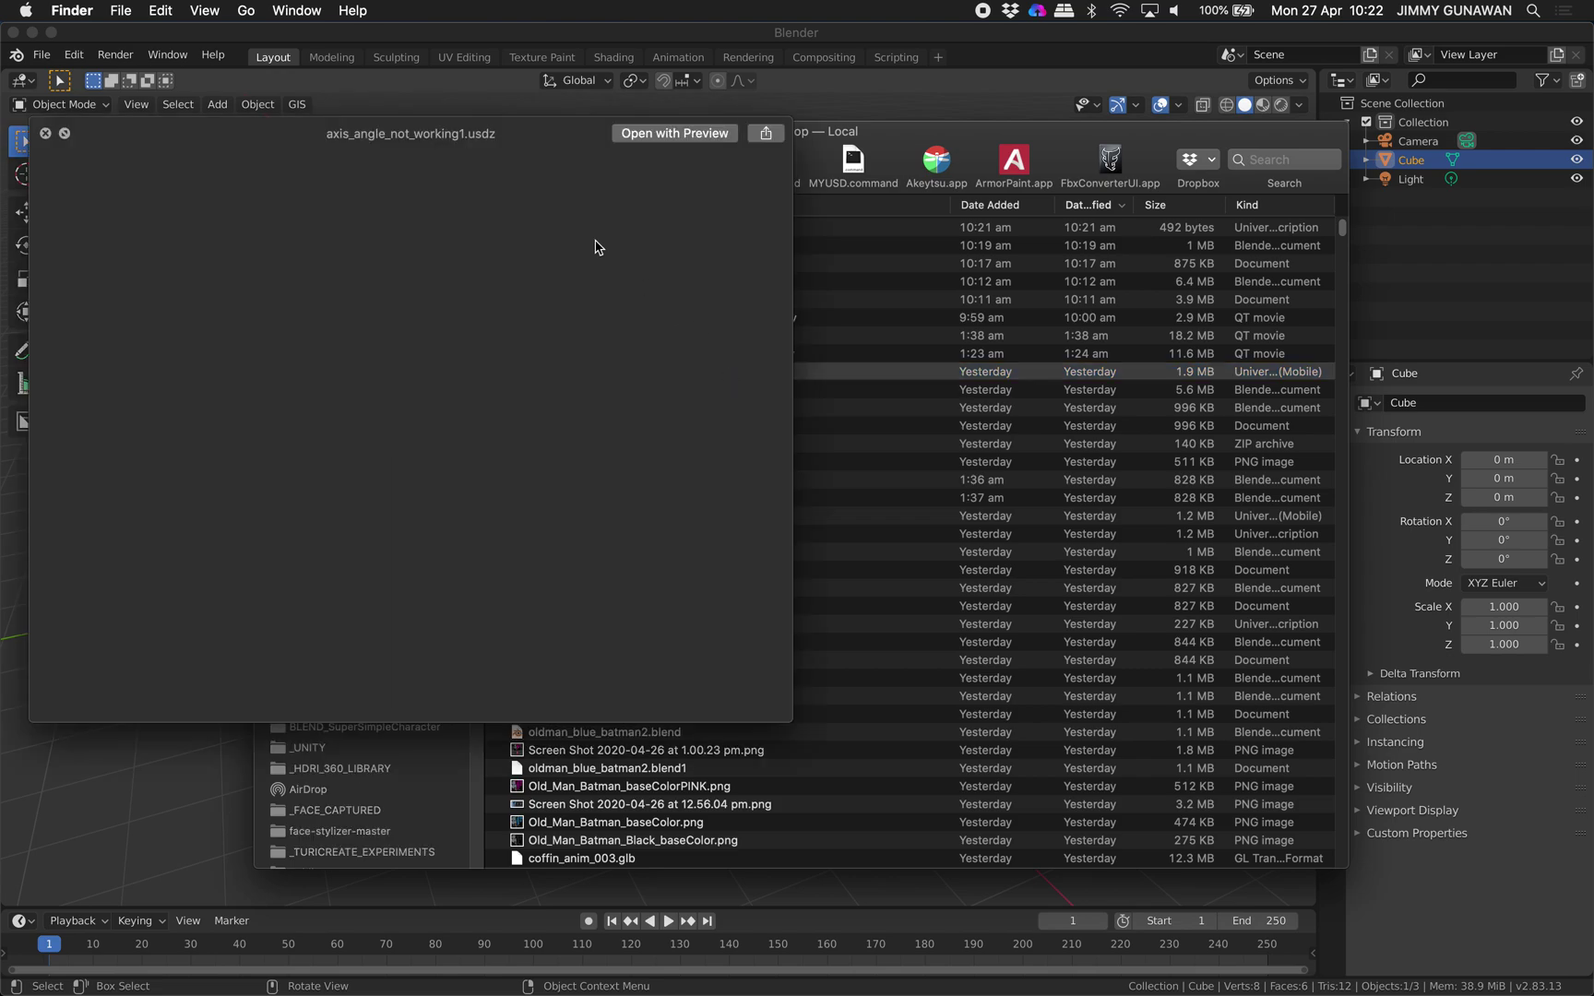
left_click_drag(546, 150, 860, 195)
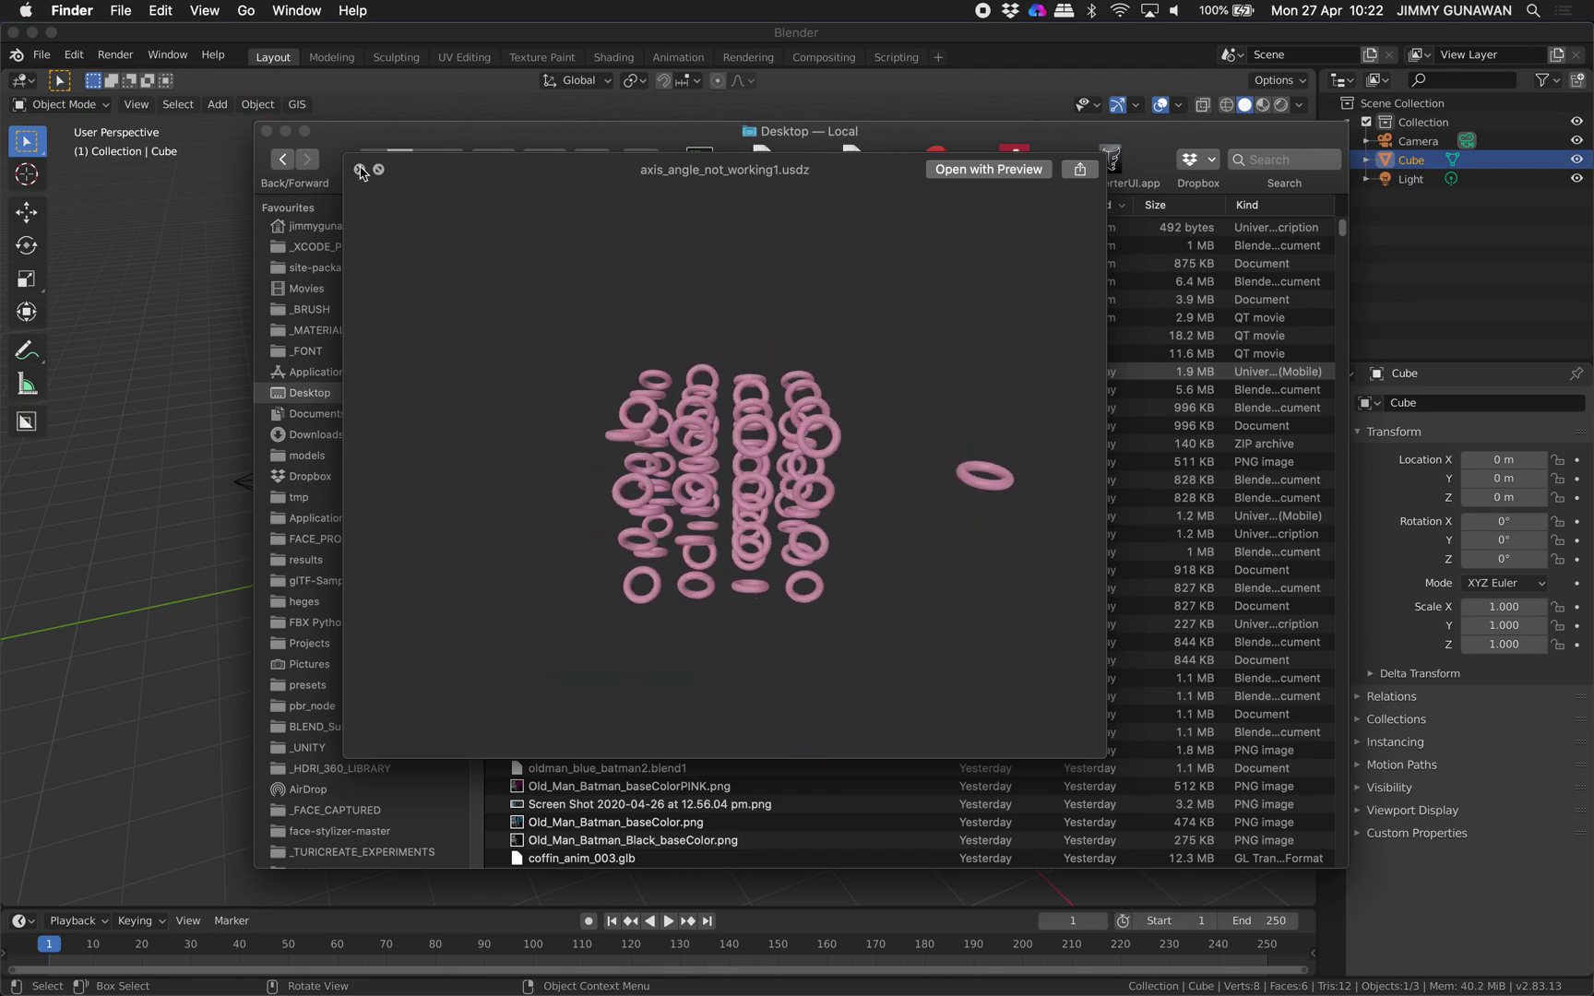
left_click(360, 170)
- Switch to Blender in full screen and reopen the recent file ANSV_ProceduralAnim_002.blend
left_click(175, 196)
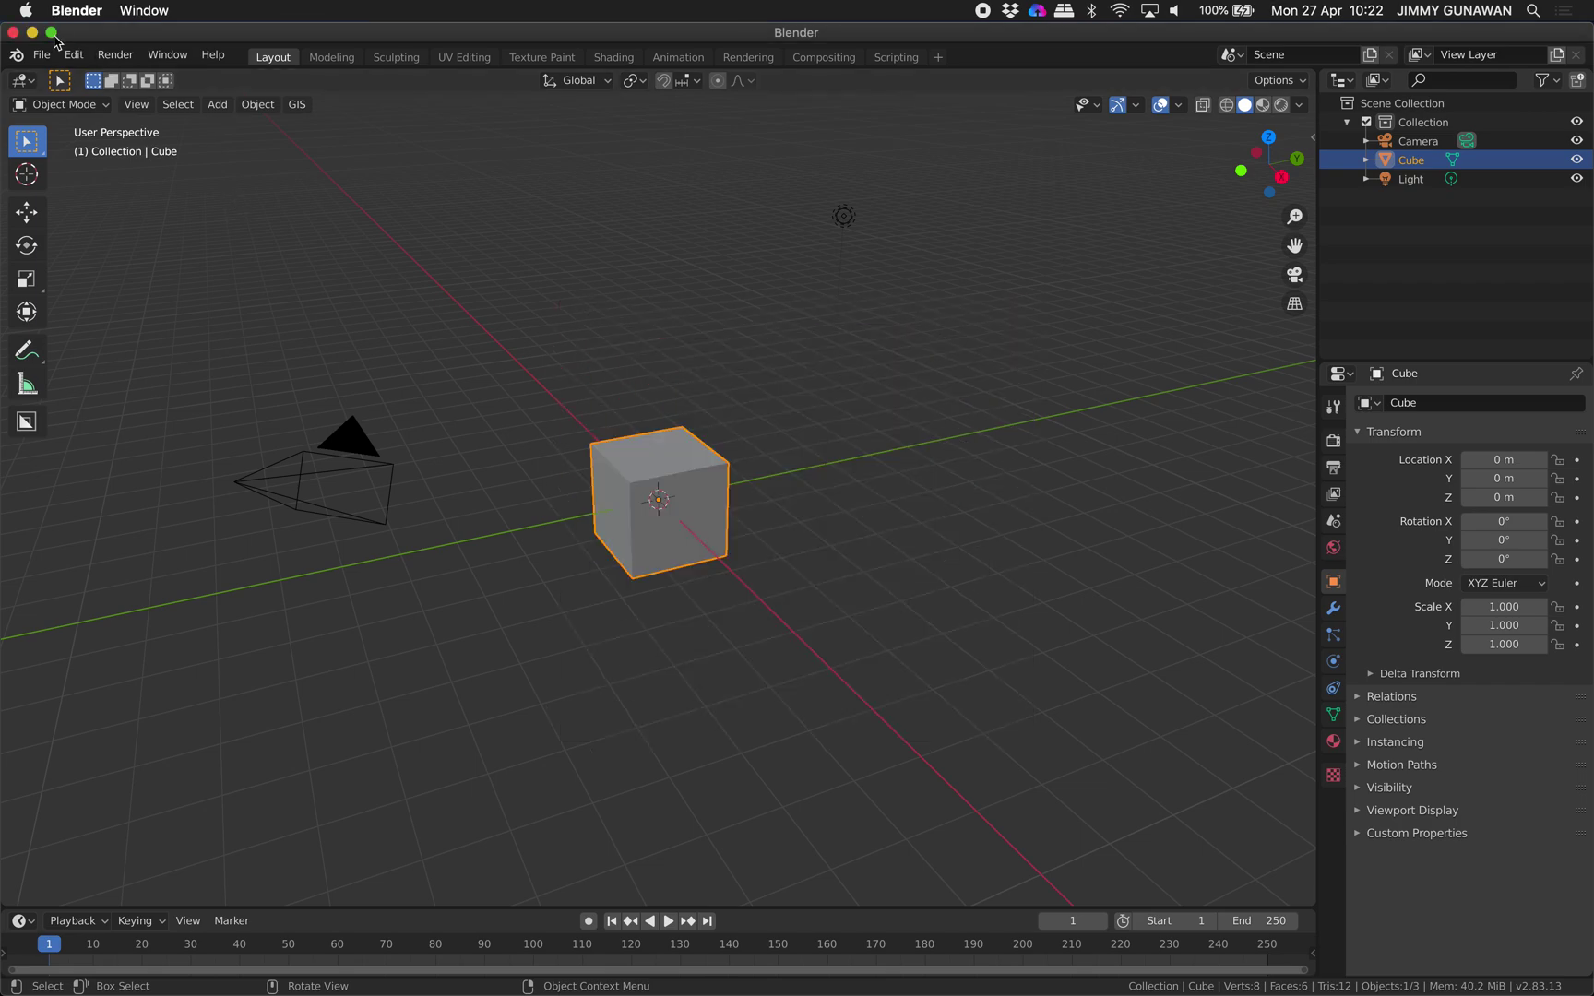
left_click(50, 34)
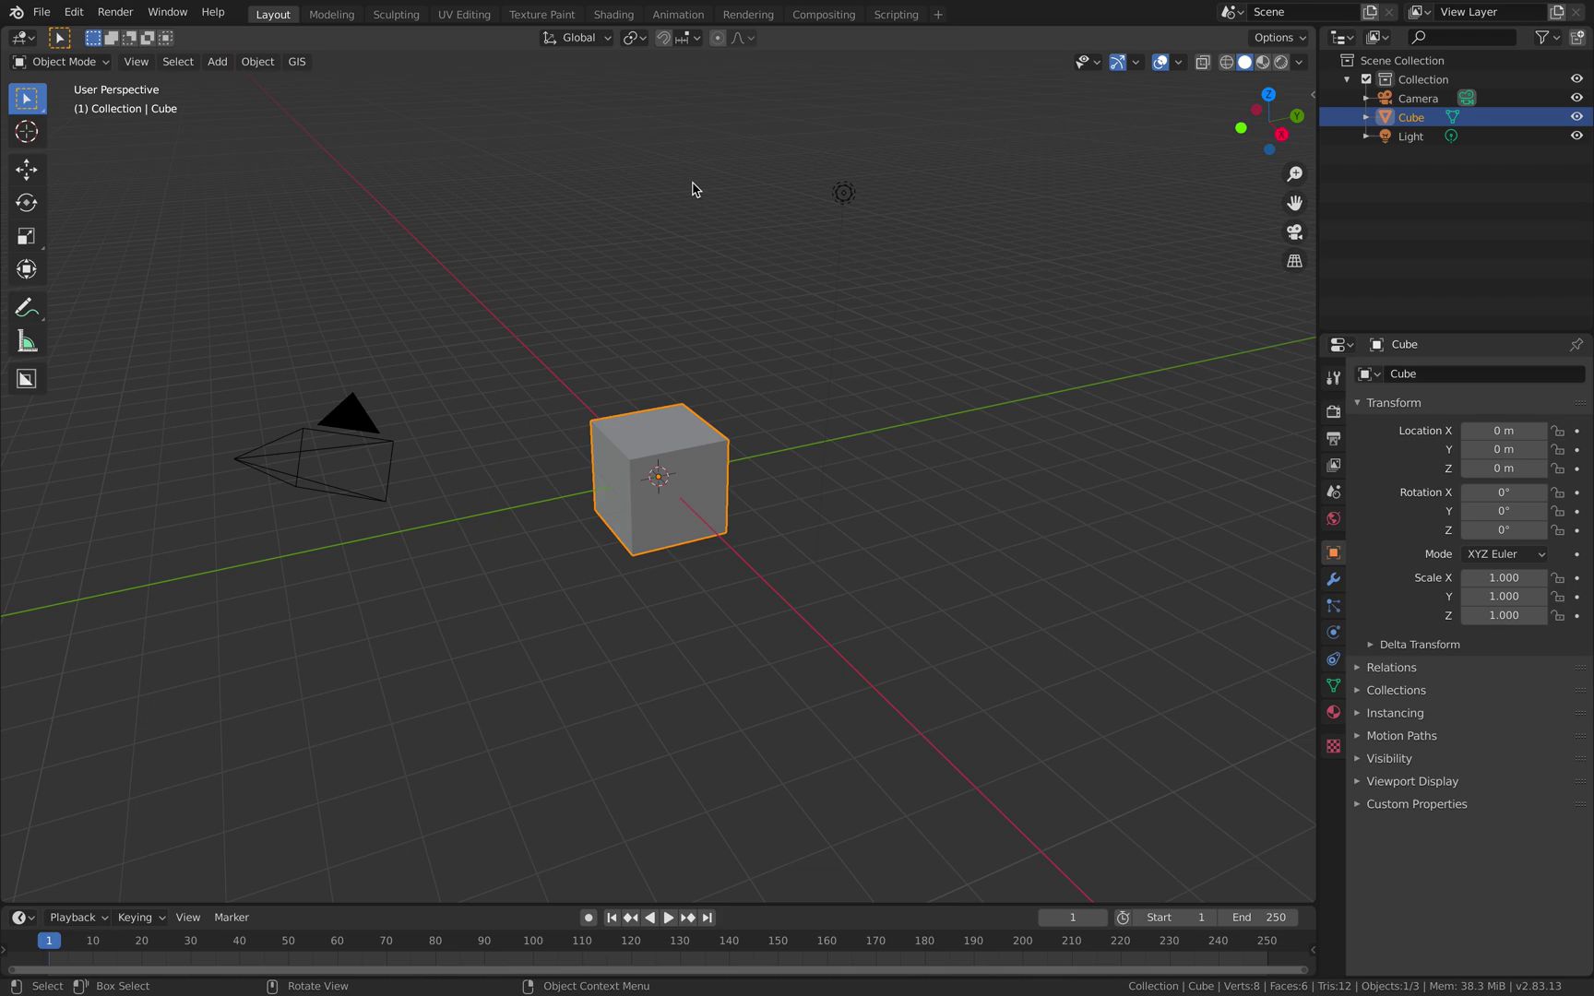
middle_click_drag(694, 189, 854, 329)
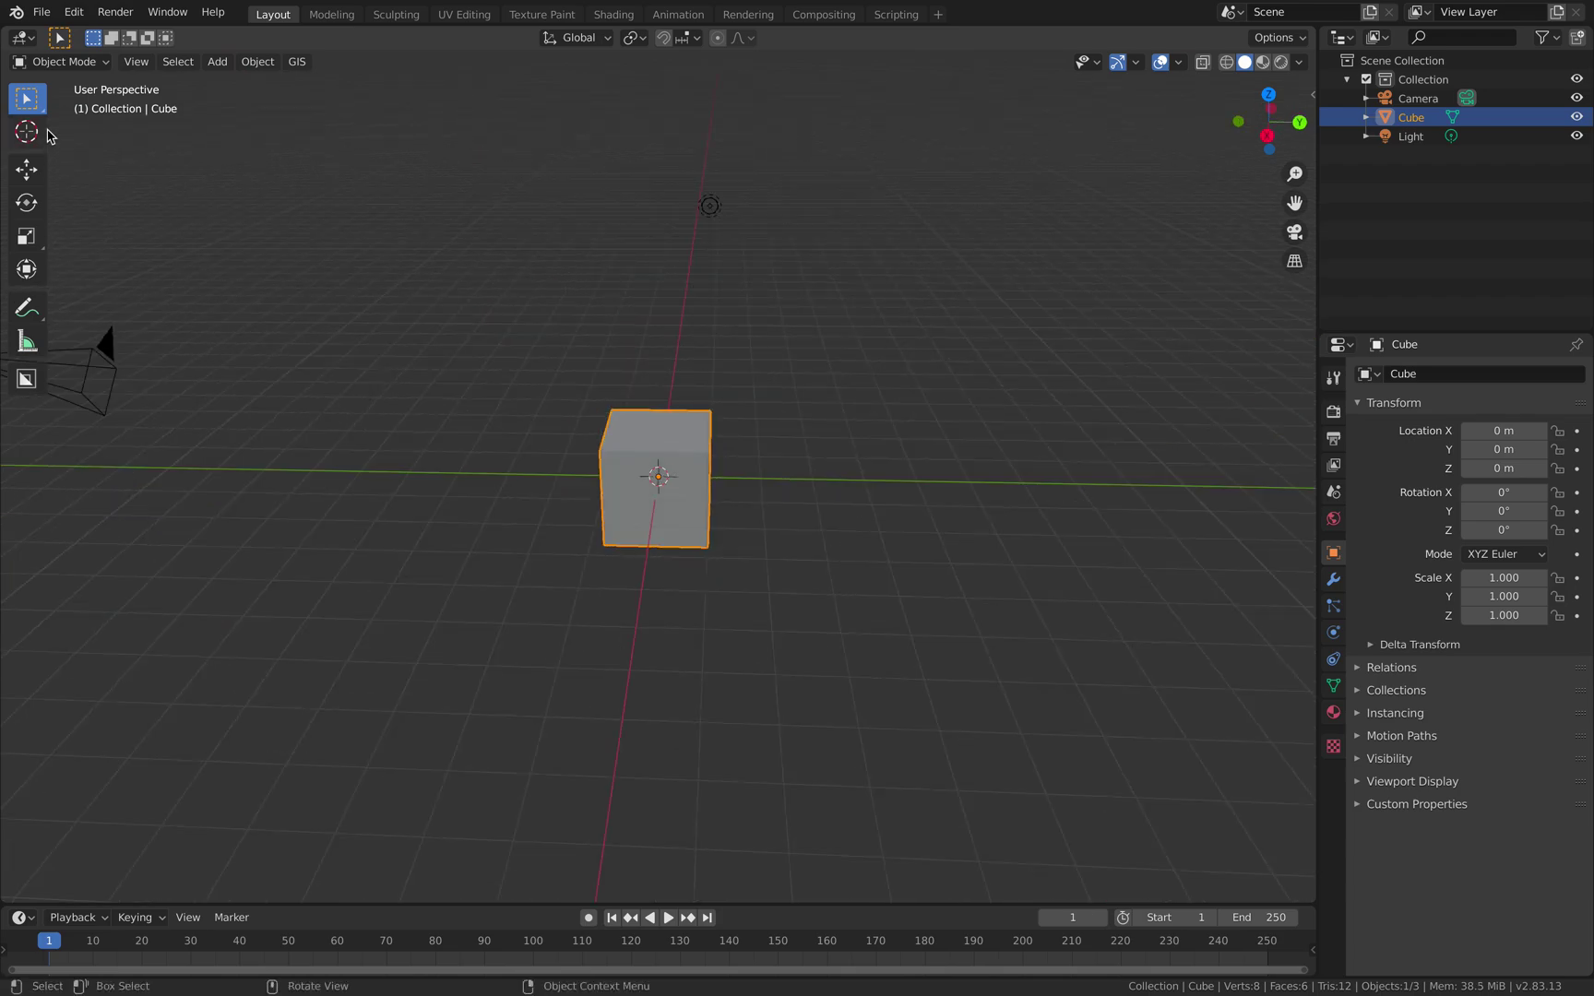
left_click(42, 11)
mouse_move(92, 71)
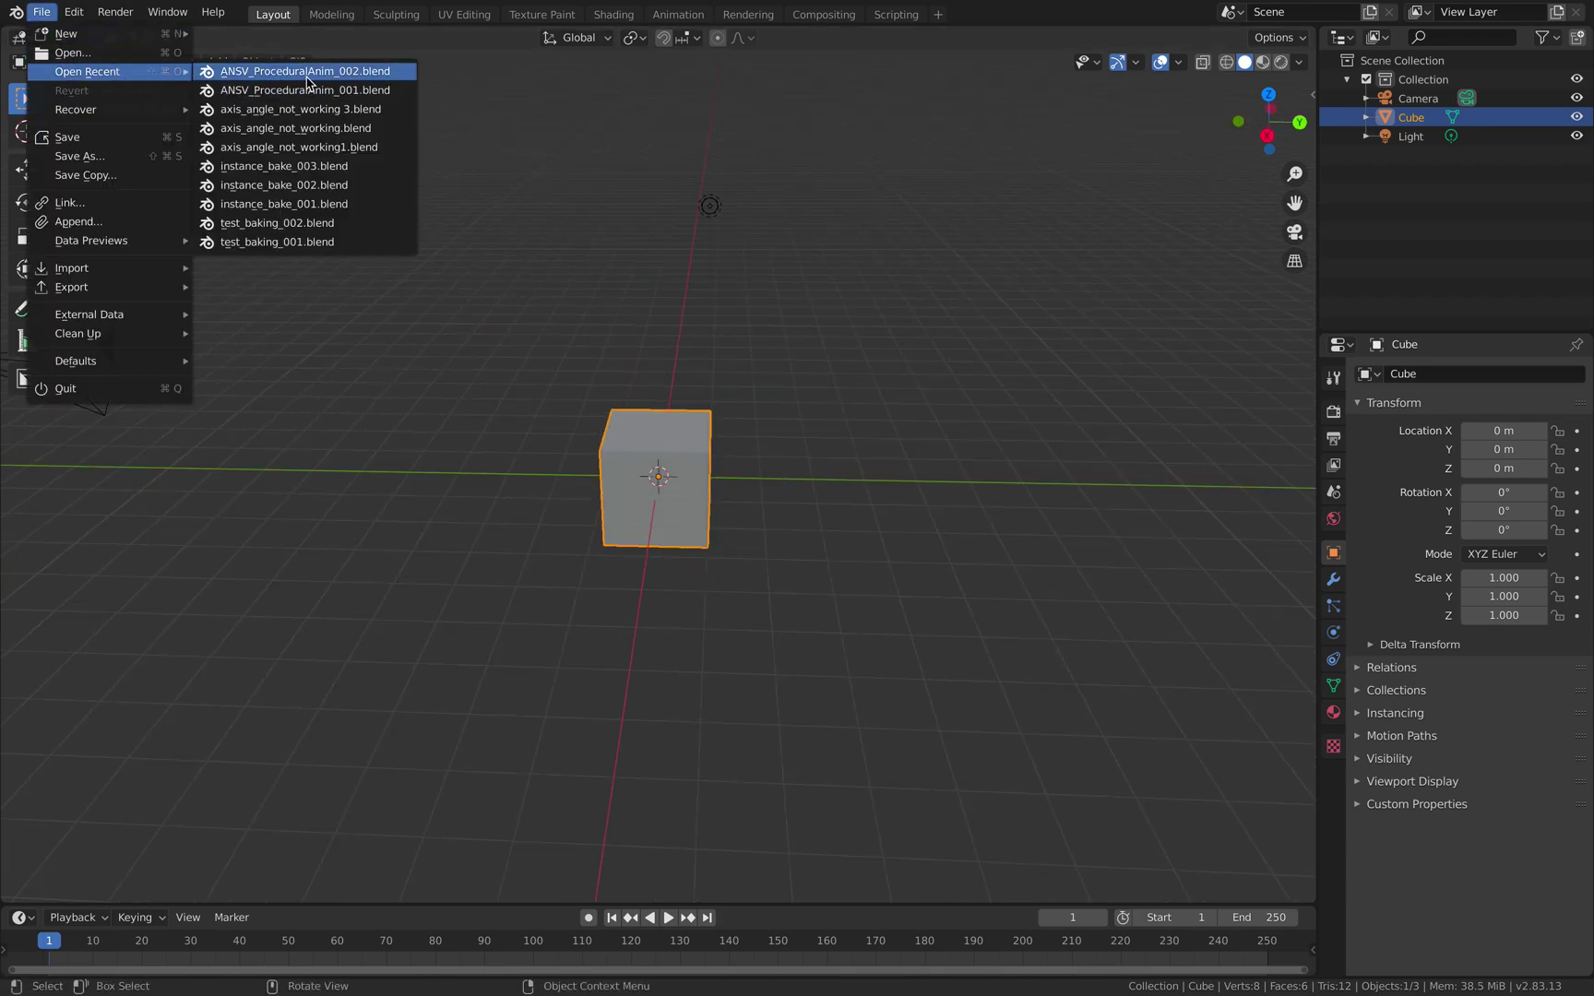
key("Return")
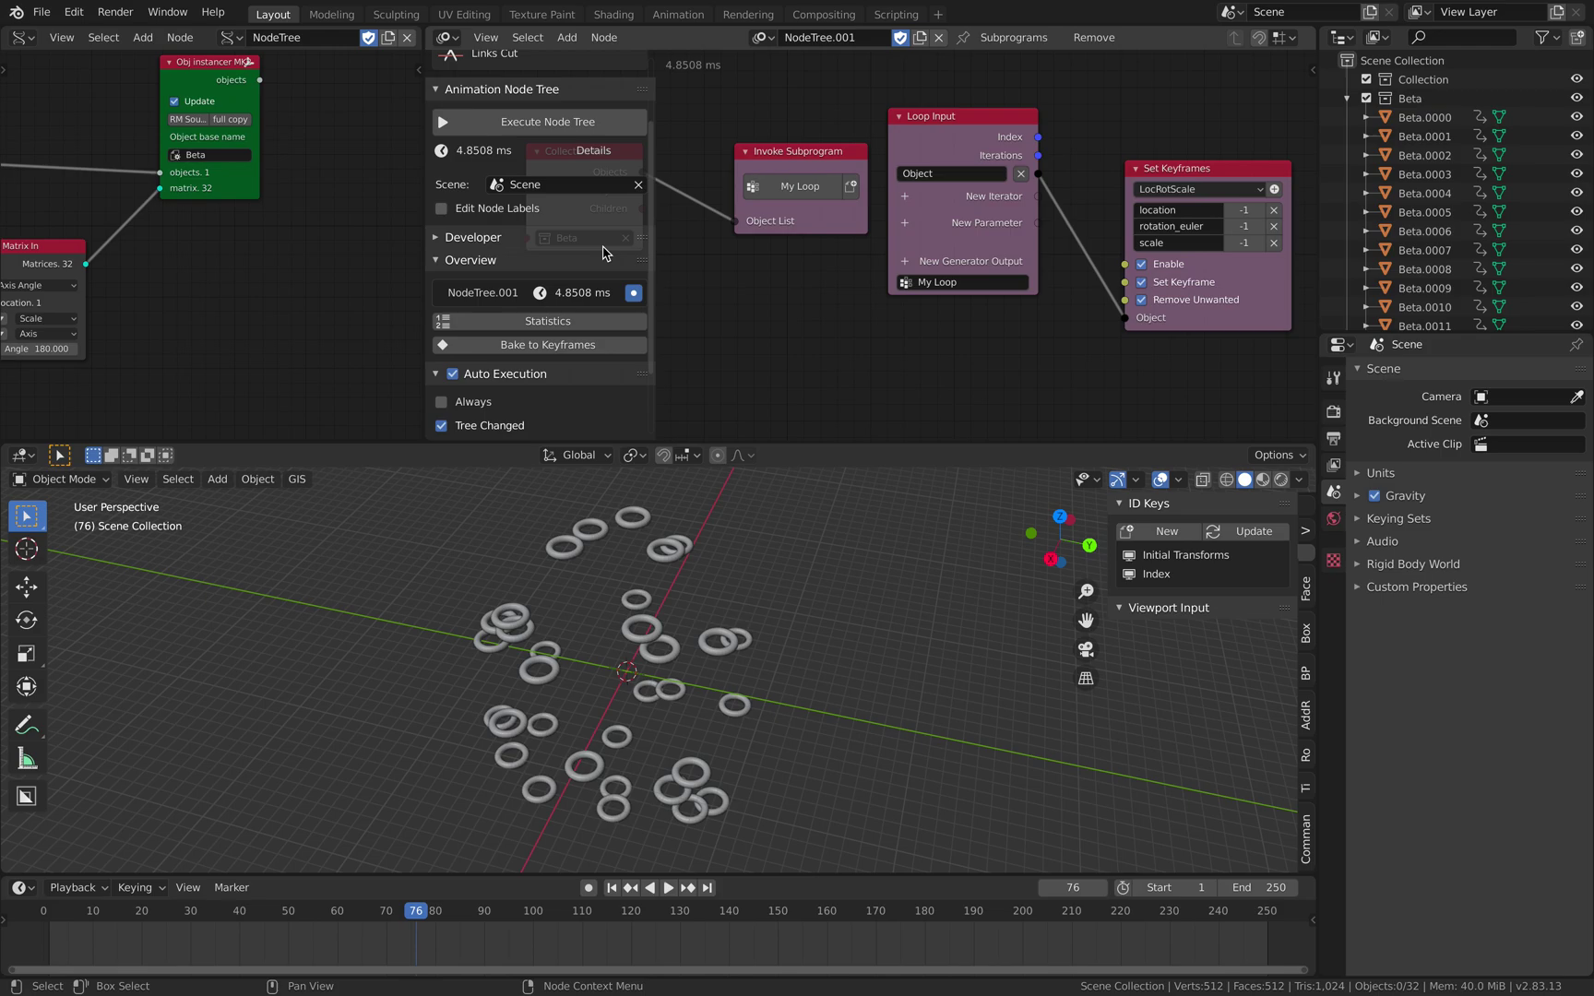
- Play the ring animation and check the keyframes on Beta.0001 and on all selected rings
middle_click_drag(666, 590, 634, 592)
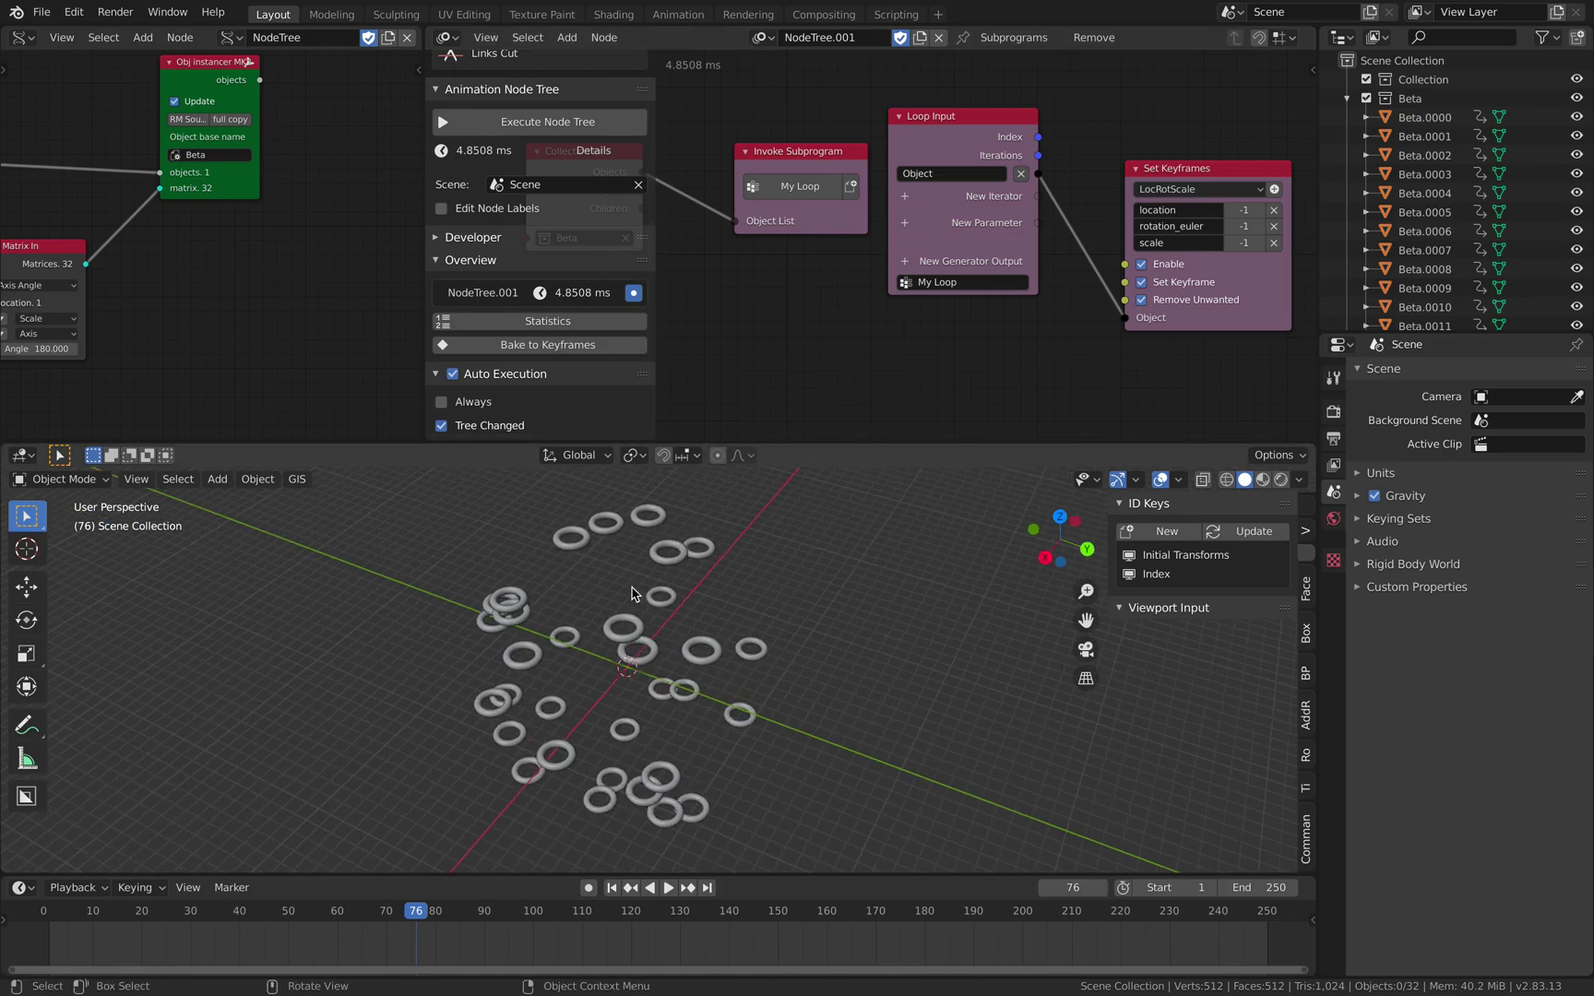
key("space")
left_click(635, 624)
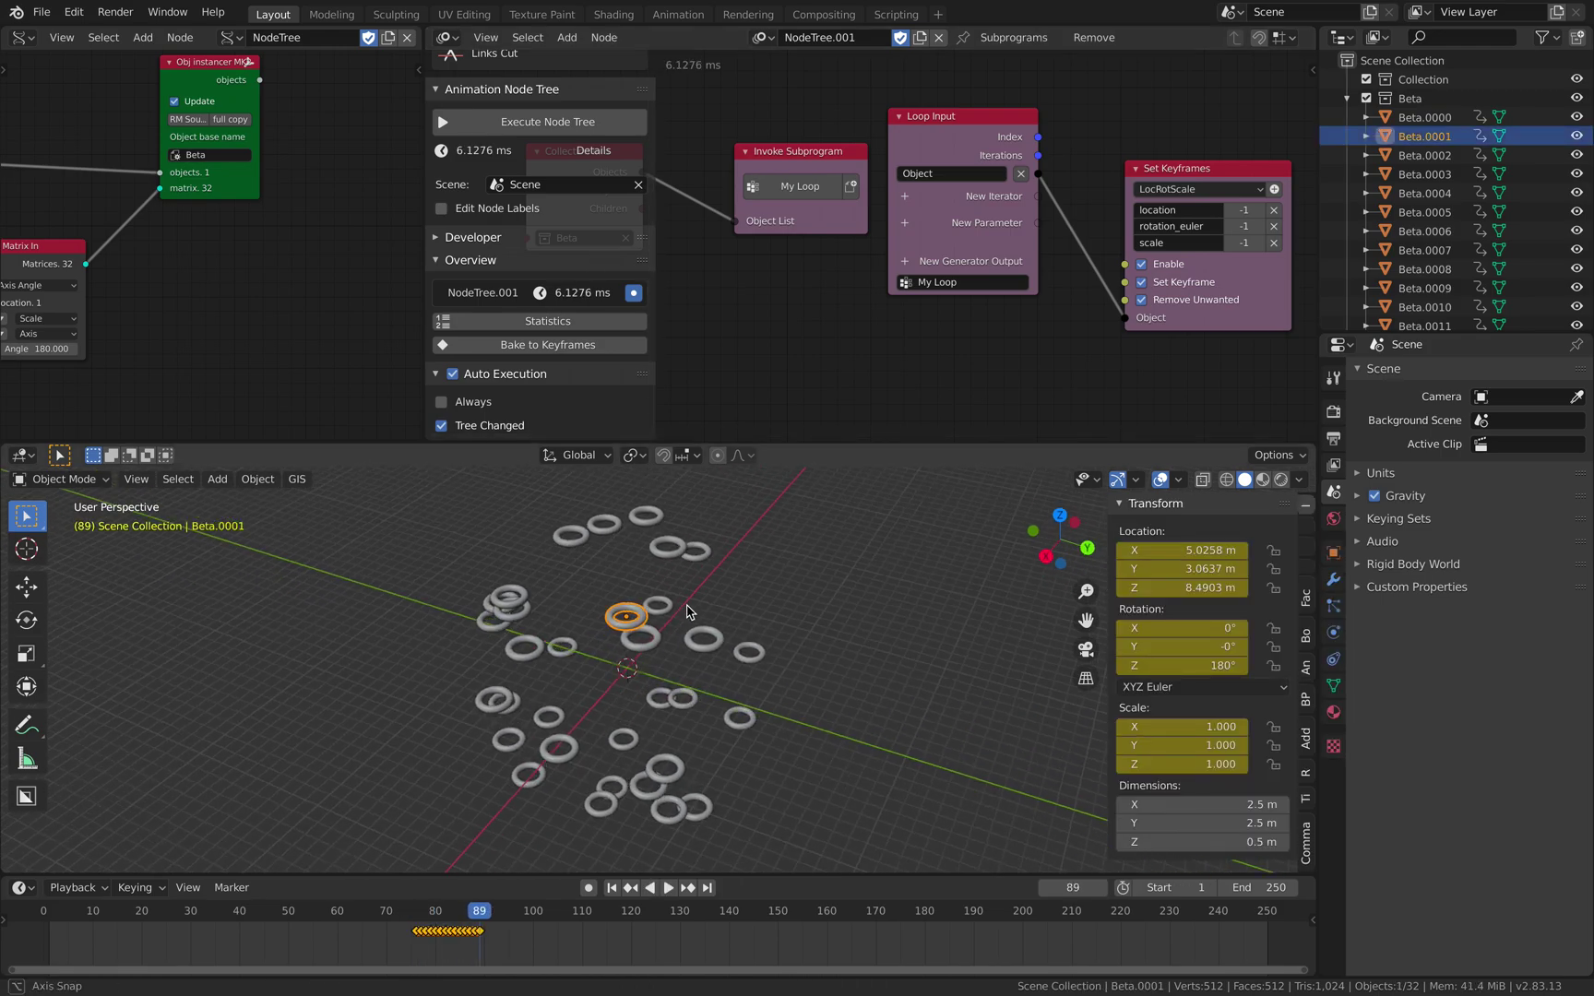
key("space")
key("space")
key("space")
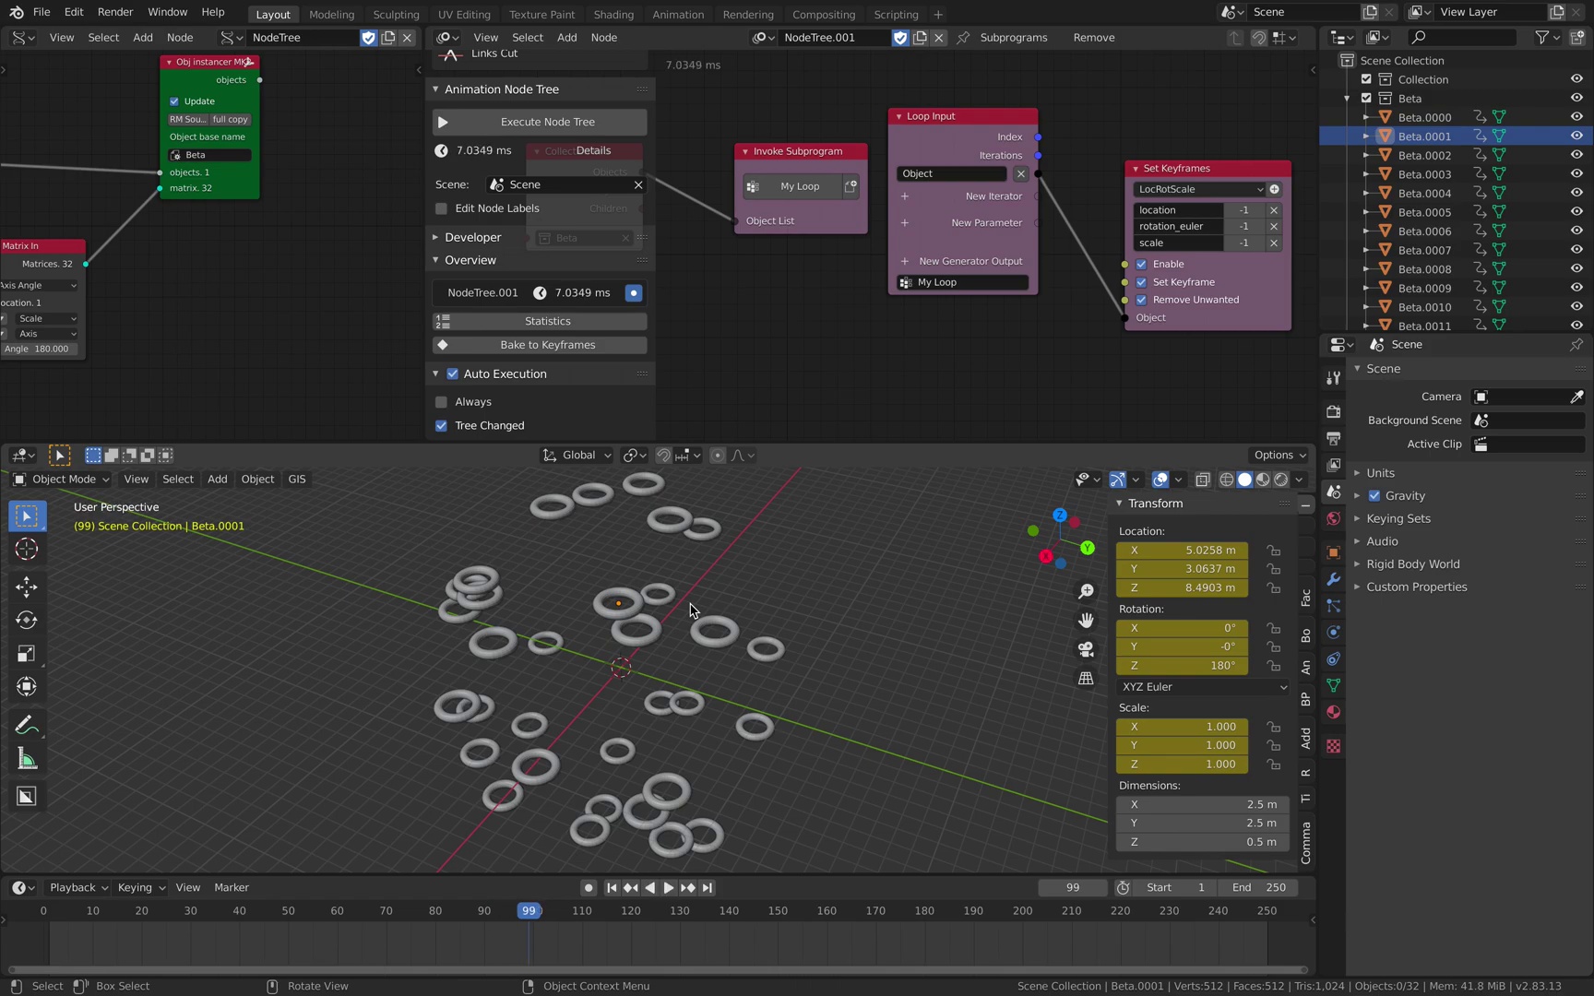
key("a")
- Widen the Sverchok editor so the whole node tree from Torus to Obj Instancer fits in view
scroll(381, 345, "down", 2)
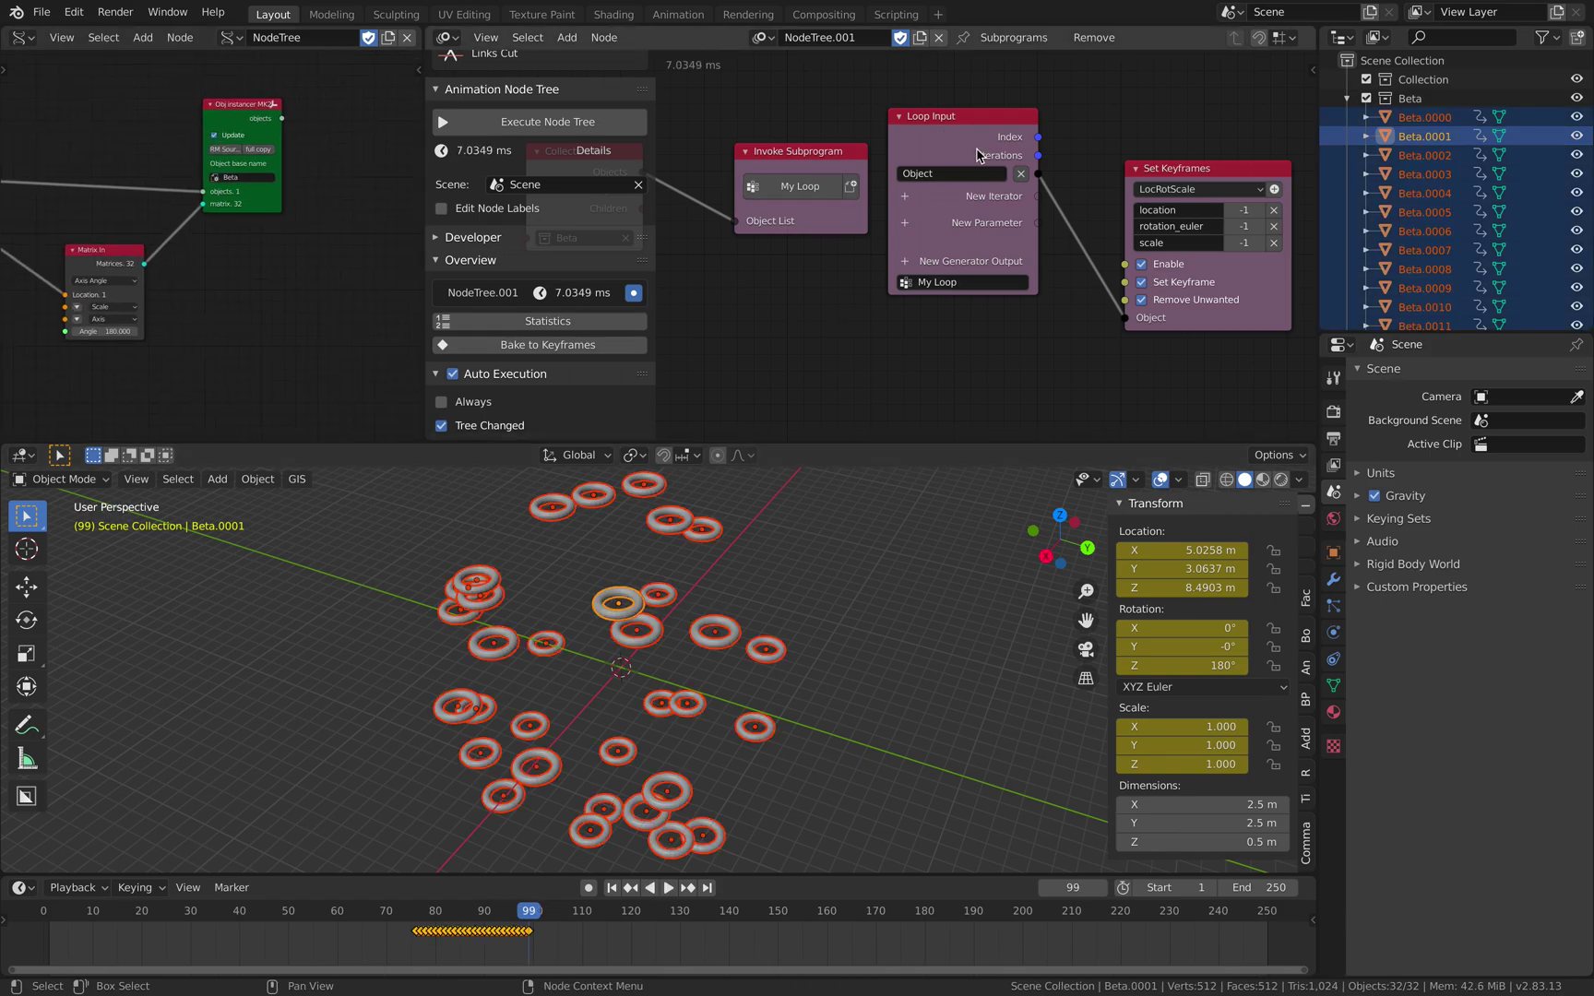
middle_click_drag(878, 168, 925, 162)
middle_click_drag(230, 188, 423, 207)
middle_click_drag(144, 194, 357, 159)
left_click_drag(433, 157, 734, 156)
mouse_move(487, 163)
middle_mouse_down()
mouse_move(448, 167)
mouse_move(489, 164)
middle_mouse_up()
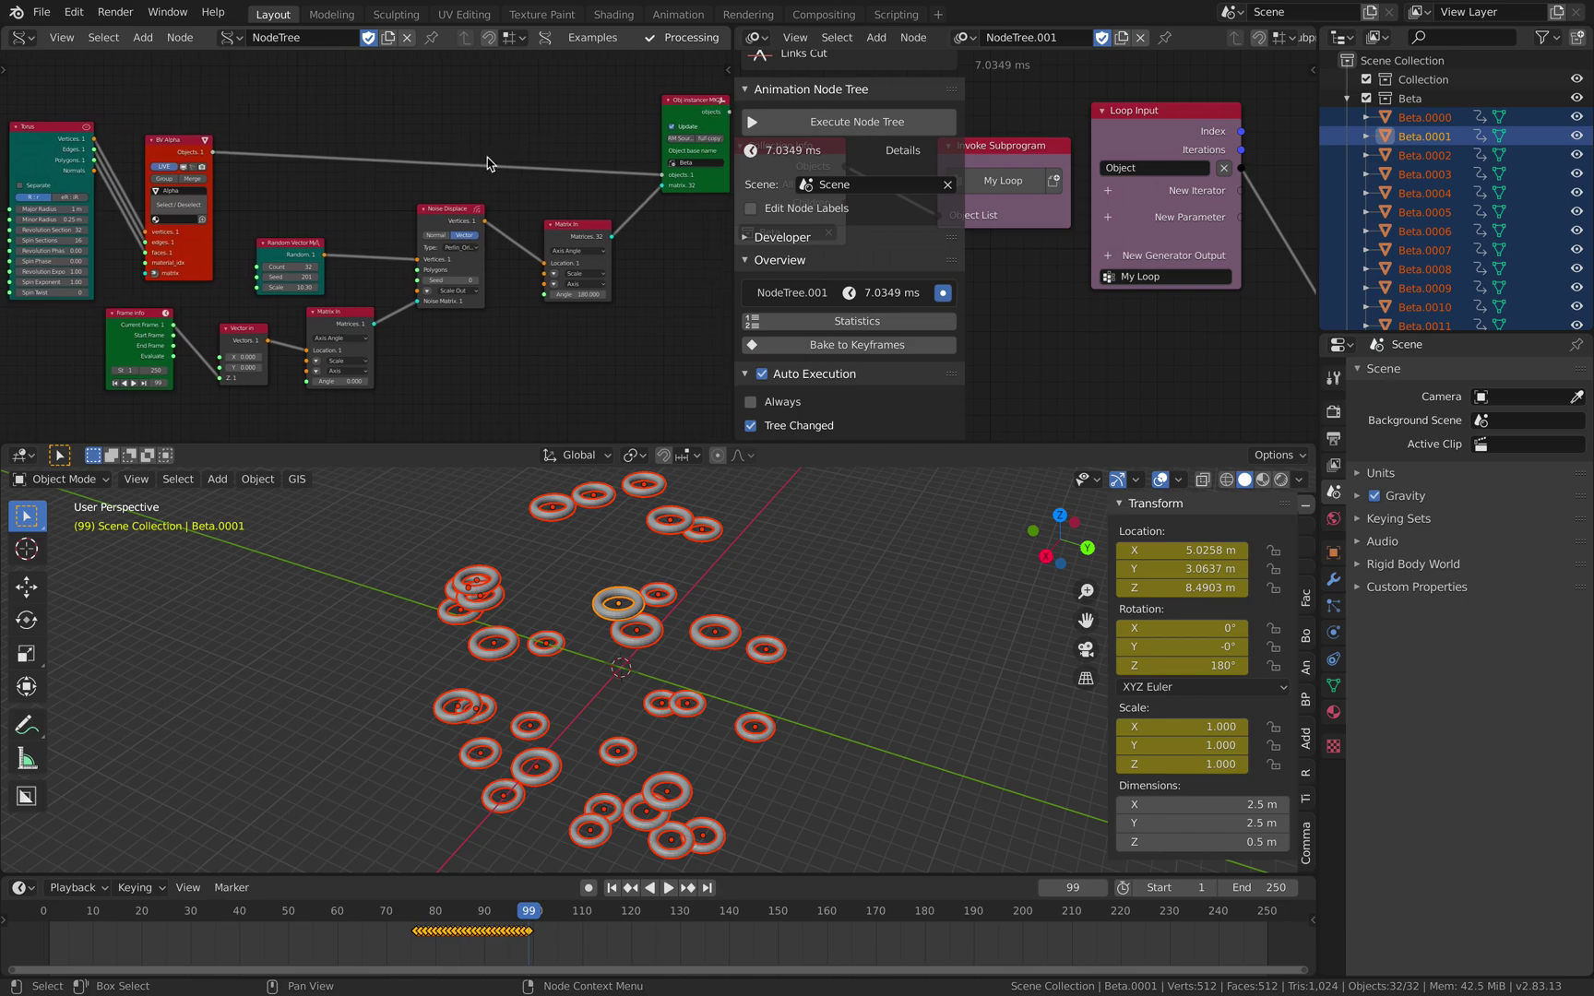
left_click_drag(735, 155, 857, 152)
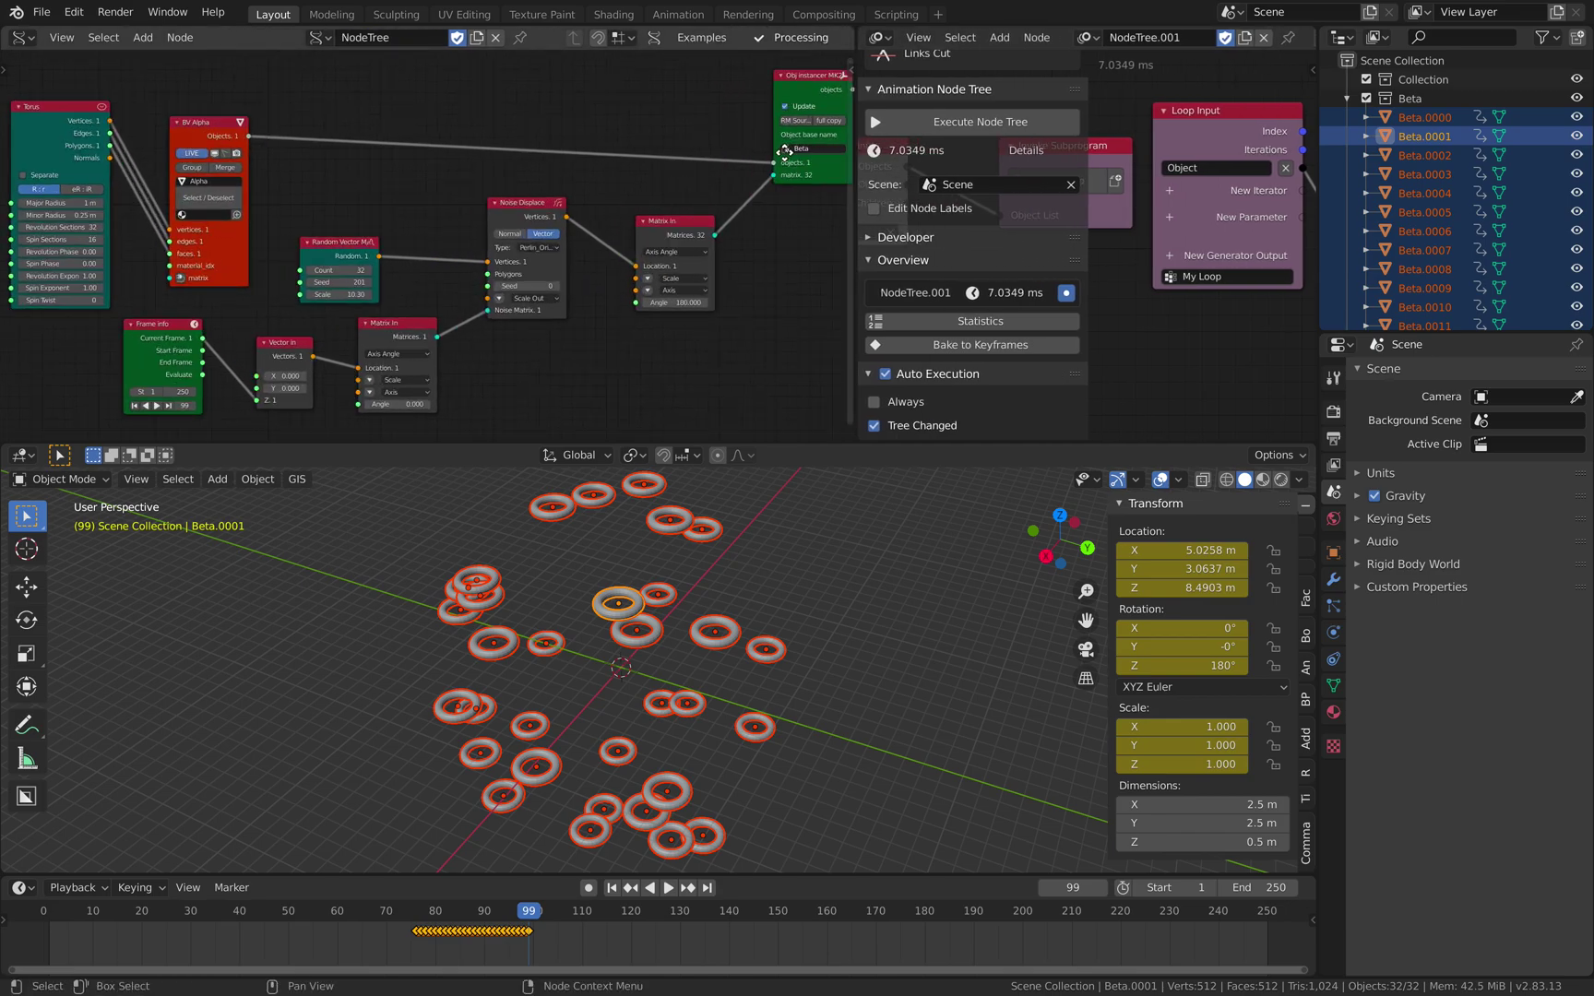
- Move the Obj Instancer node slightly left, BV Alpha up and left, and the Torus node farther from BV Alpha
left_click_drag(788, 107, 771, 104)
left_click_drag(214, 129, 197, 112)
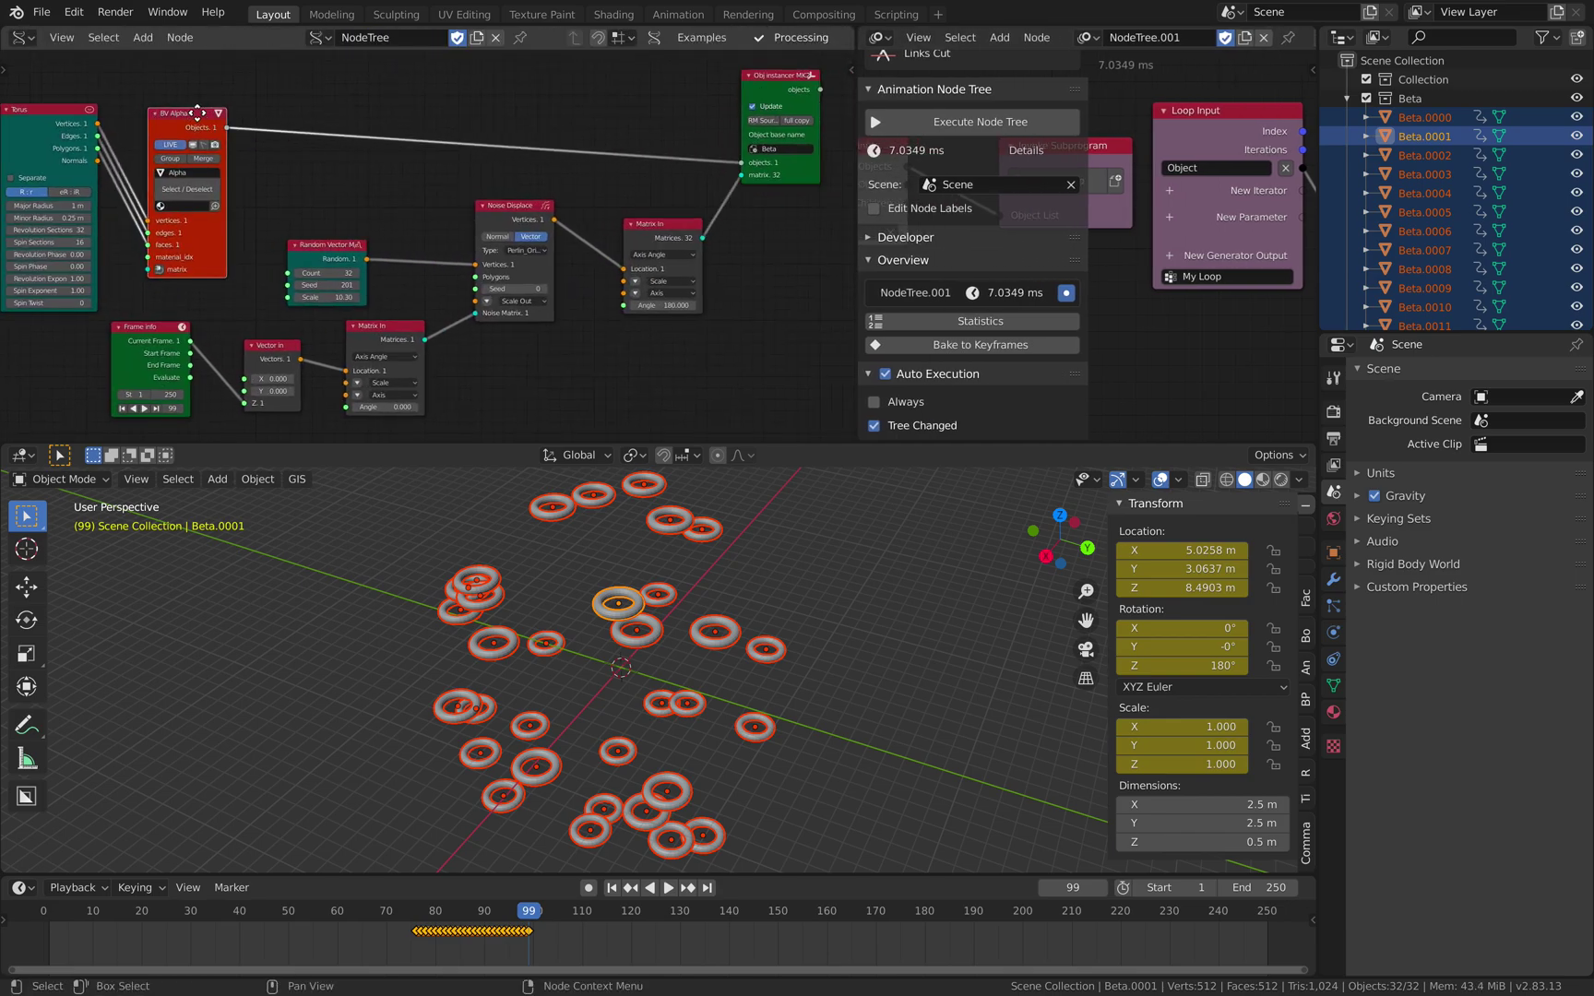
middle_click_drag(29, 107, 398, 158)
key("shift+a")
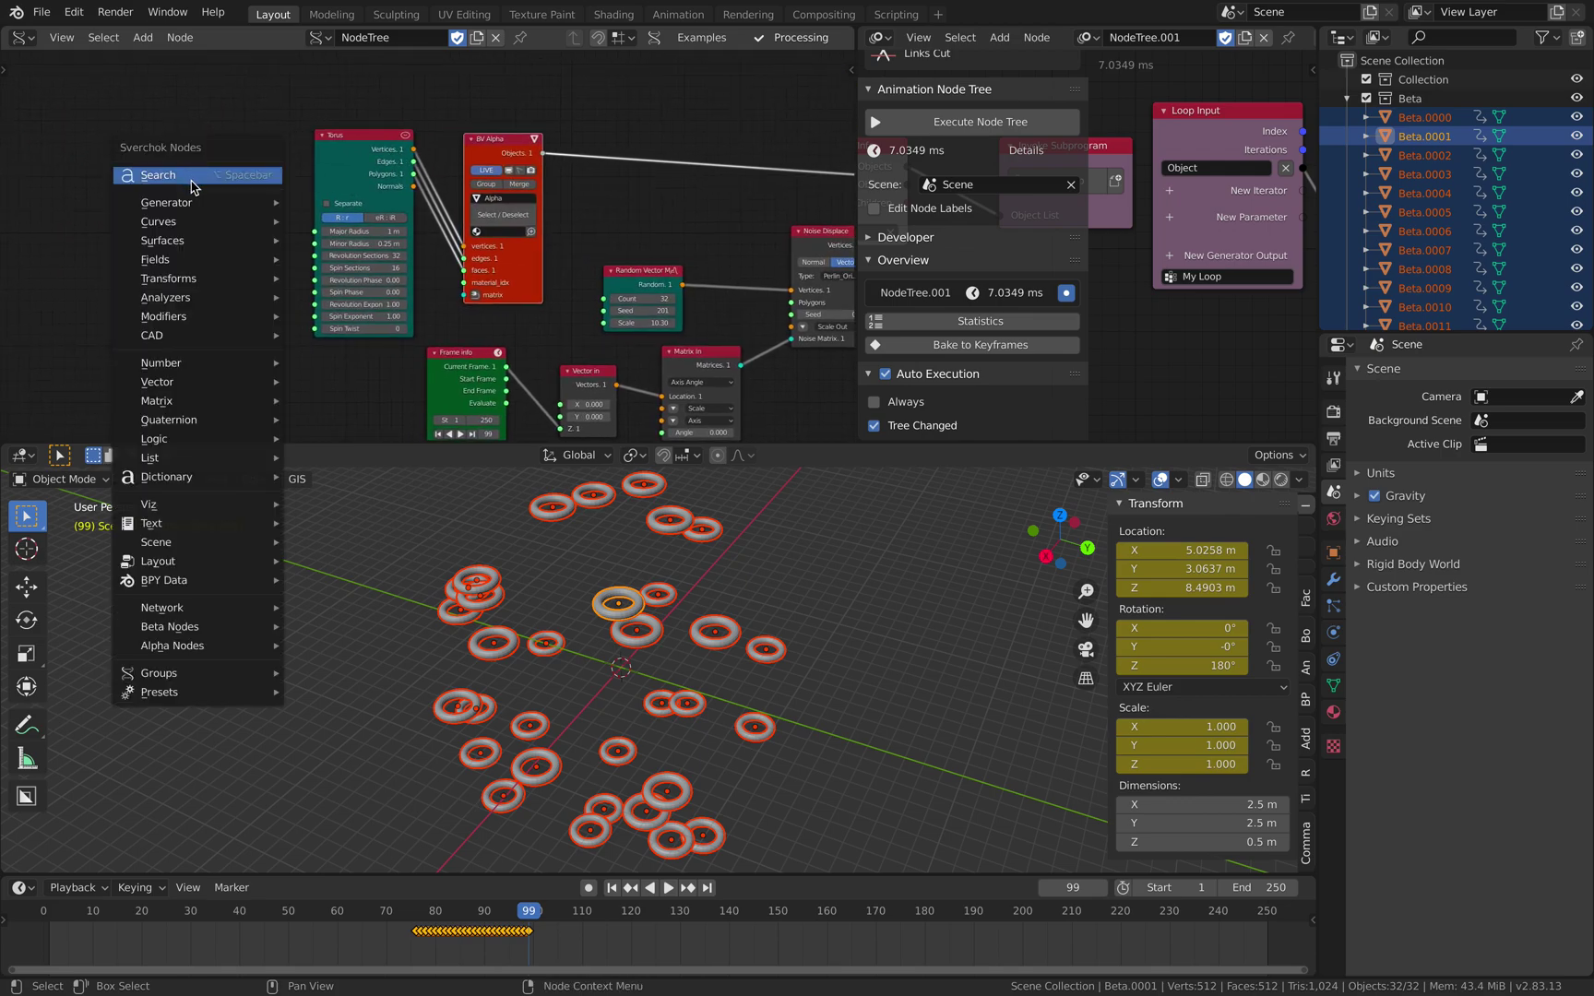
mouse_move(189, 202)
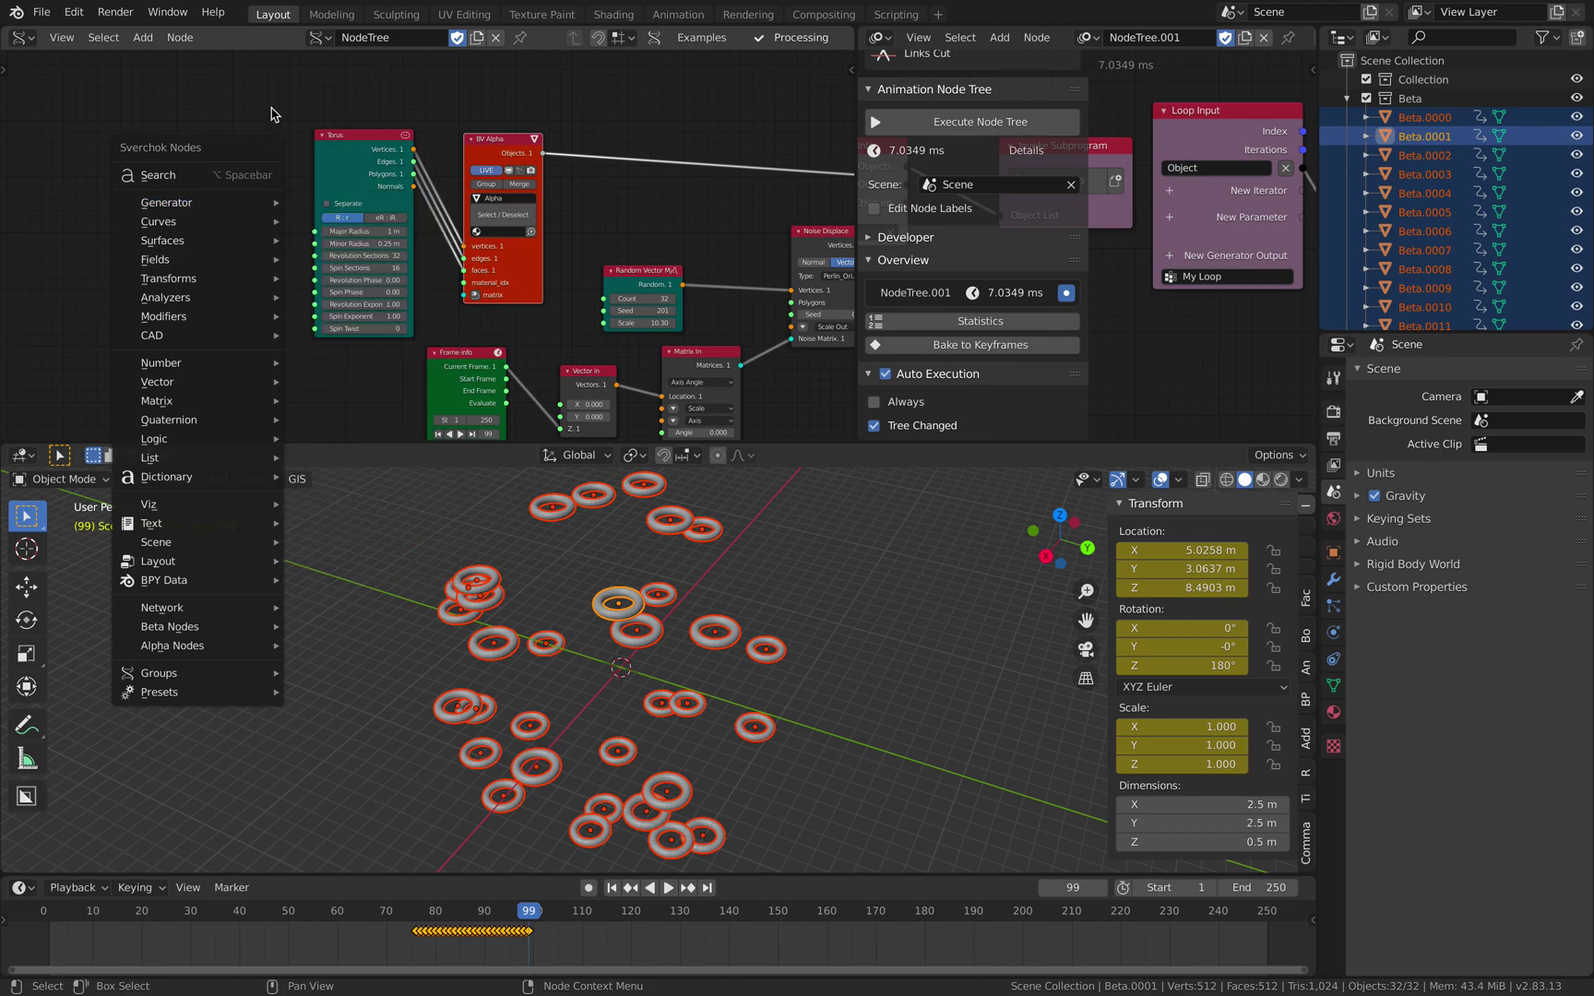
middle_click_drag(297, 116, 388, 128)
scroll(406, 138, "up", 2)
left_click_drag(434, 150, 389, 142)
scroll(356, 184, "up", 1)
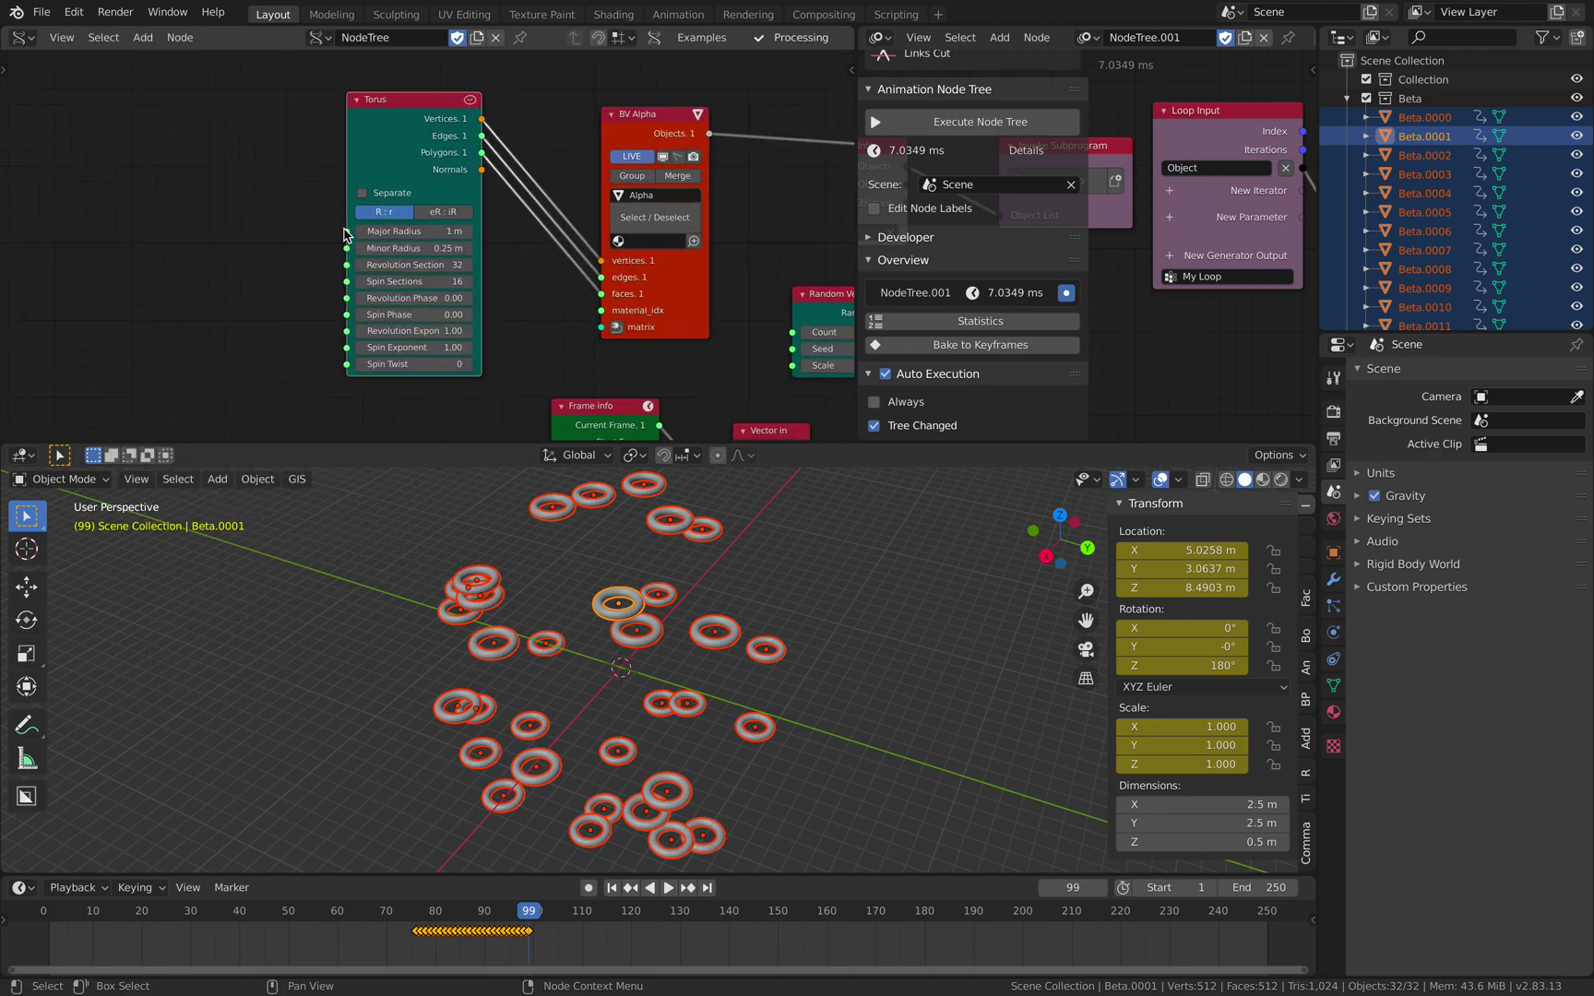
left_click_drag(346, 231, 295, 247)
mouse_move(346, 248)
left_mouse_down()
mouse_move(310, 268)
mouse_move(343, 268)
left_mouse_up()
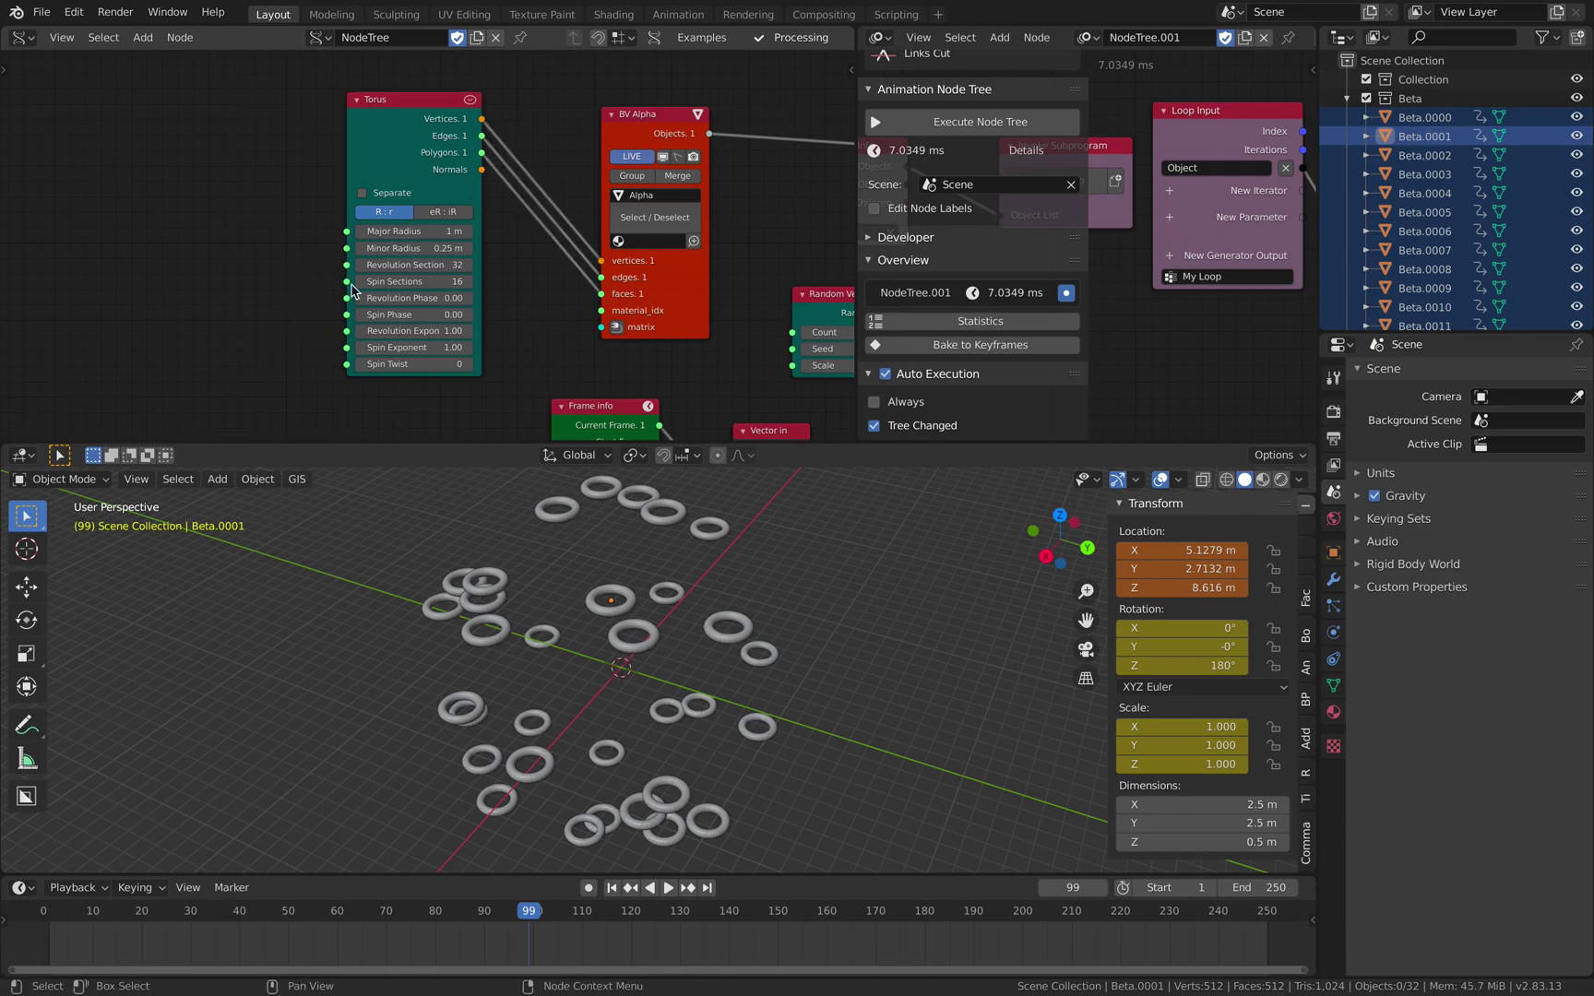
middle_click_drag(279, 238, 175, 228)
mouse_move(466, 276)
middle_mouse_down()
mouse_move(358, 271)
mouse_move(349, 290)
middle_mouse_up()
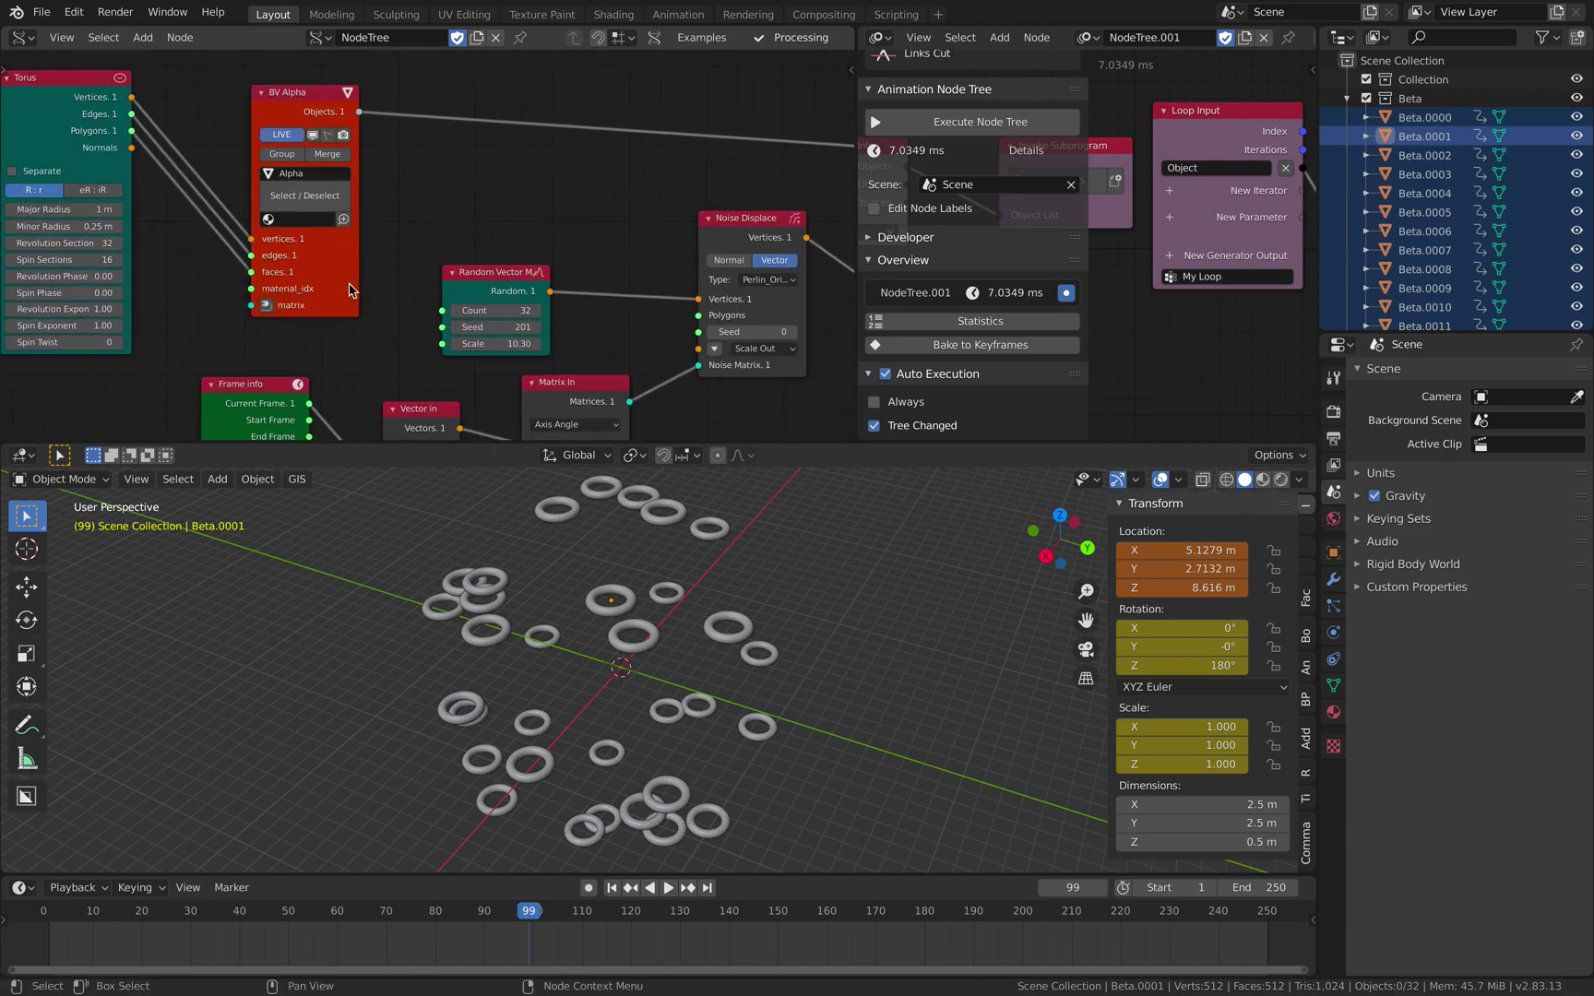
middle_click_drag(564, 601, 609, 589)
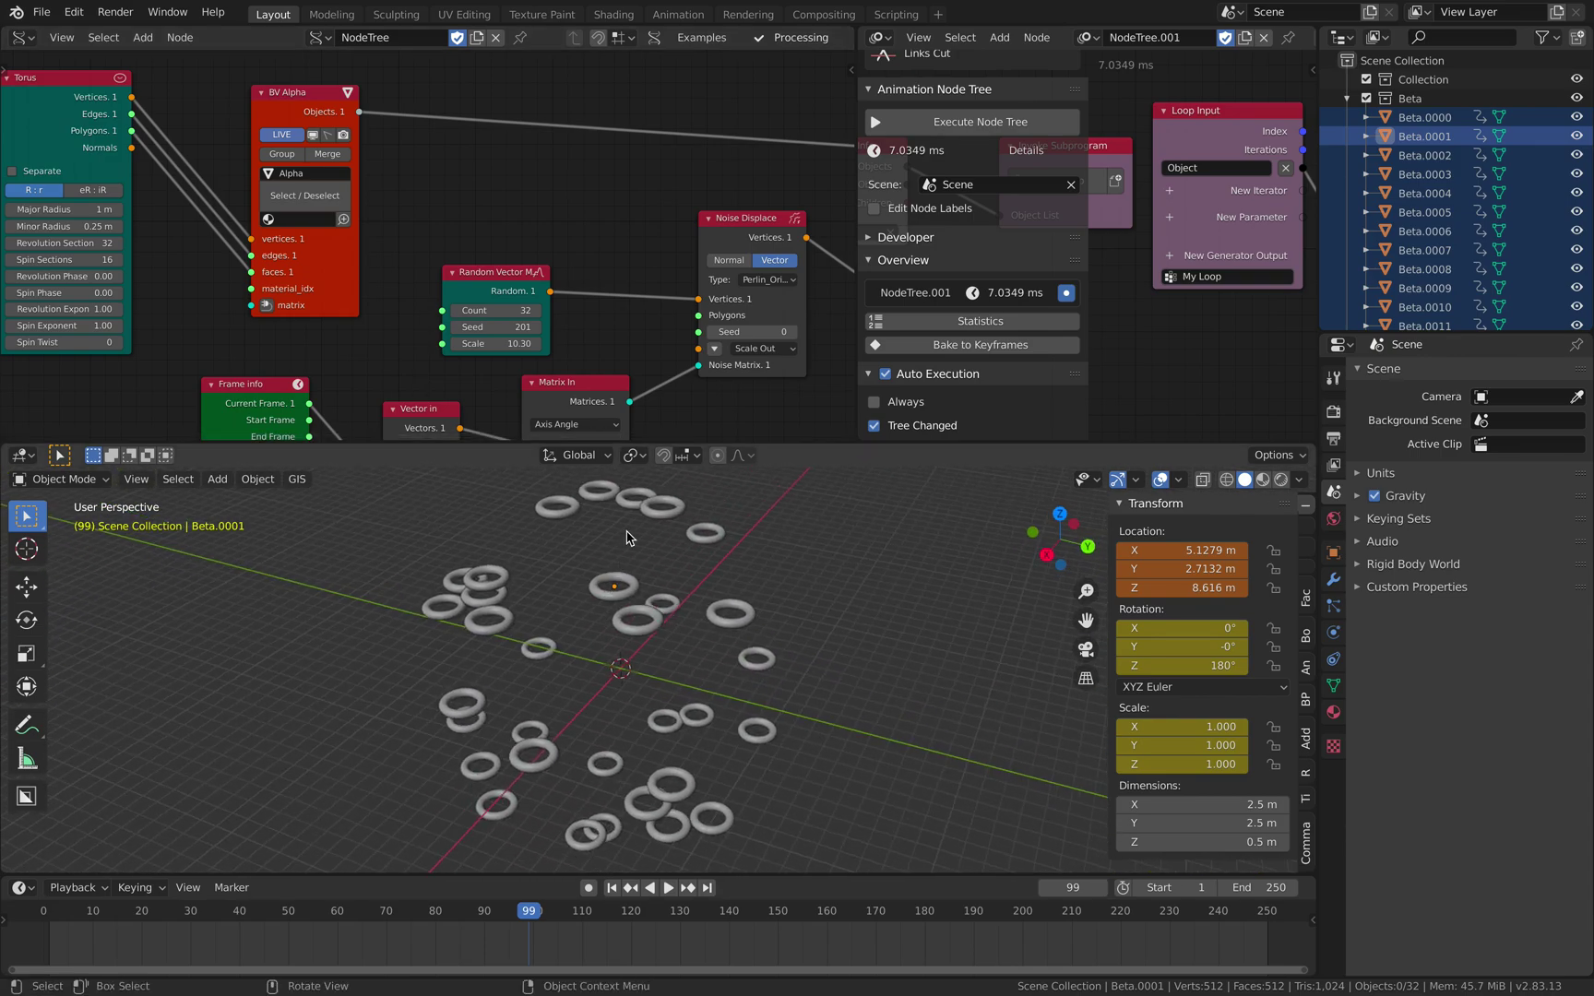